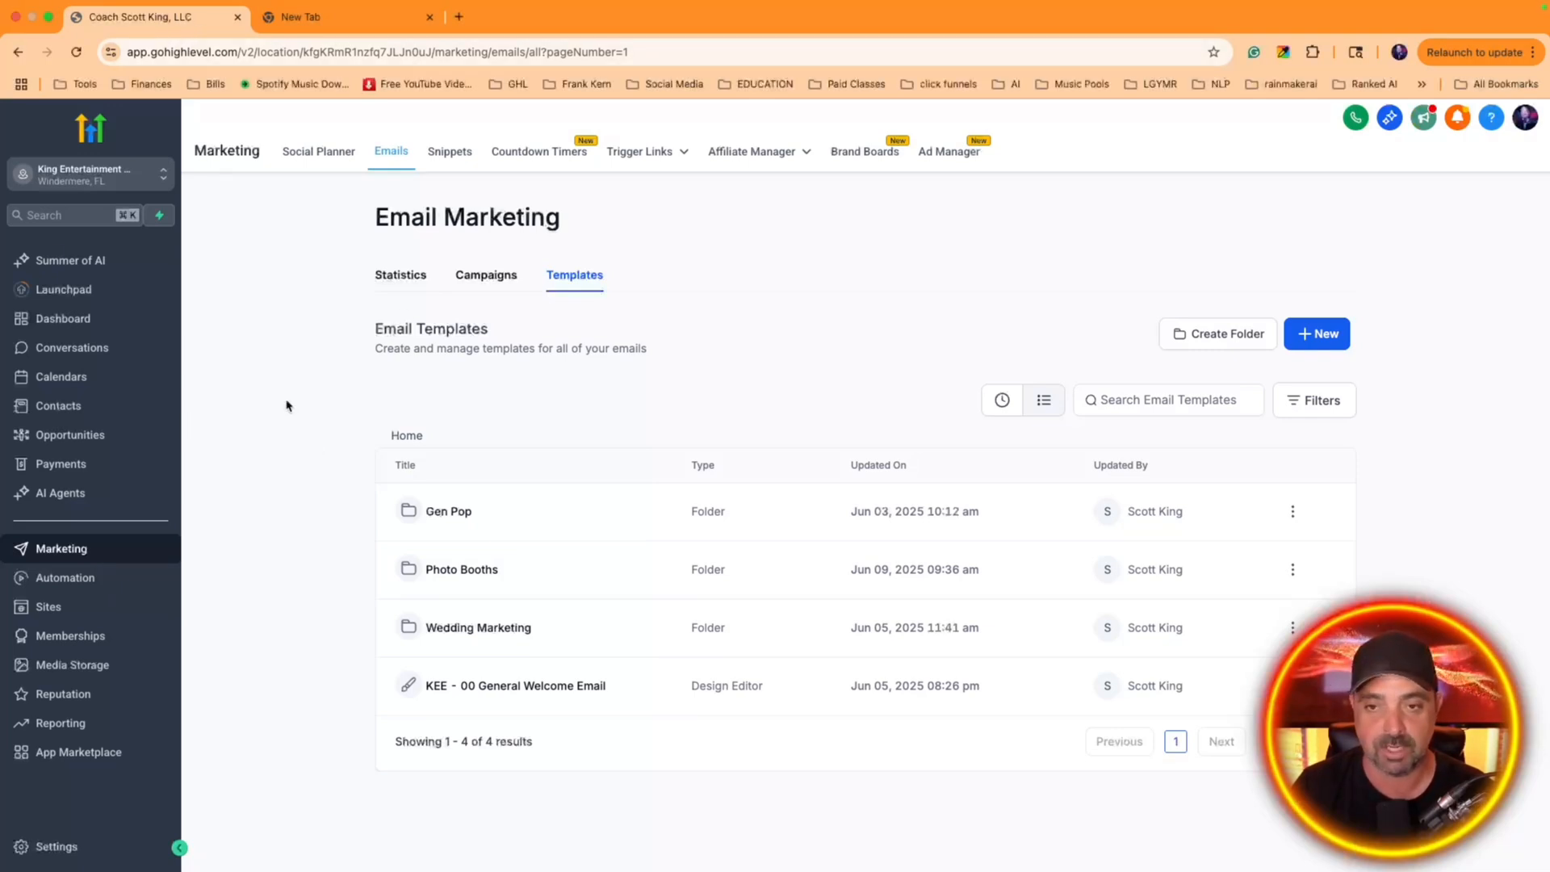
Duplicate the browser tab showing the email templates and switch to the copy
{"action": "right_click", "coordinate": [178, 18]}
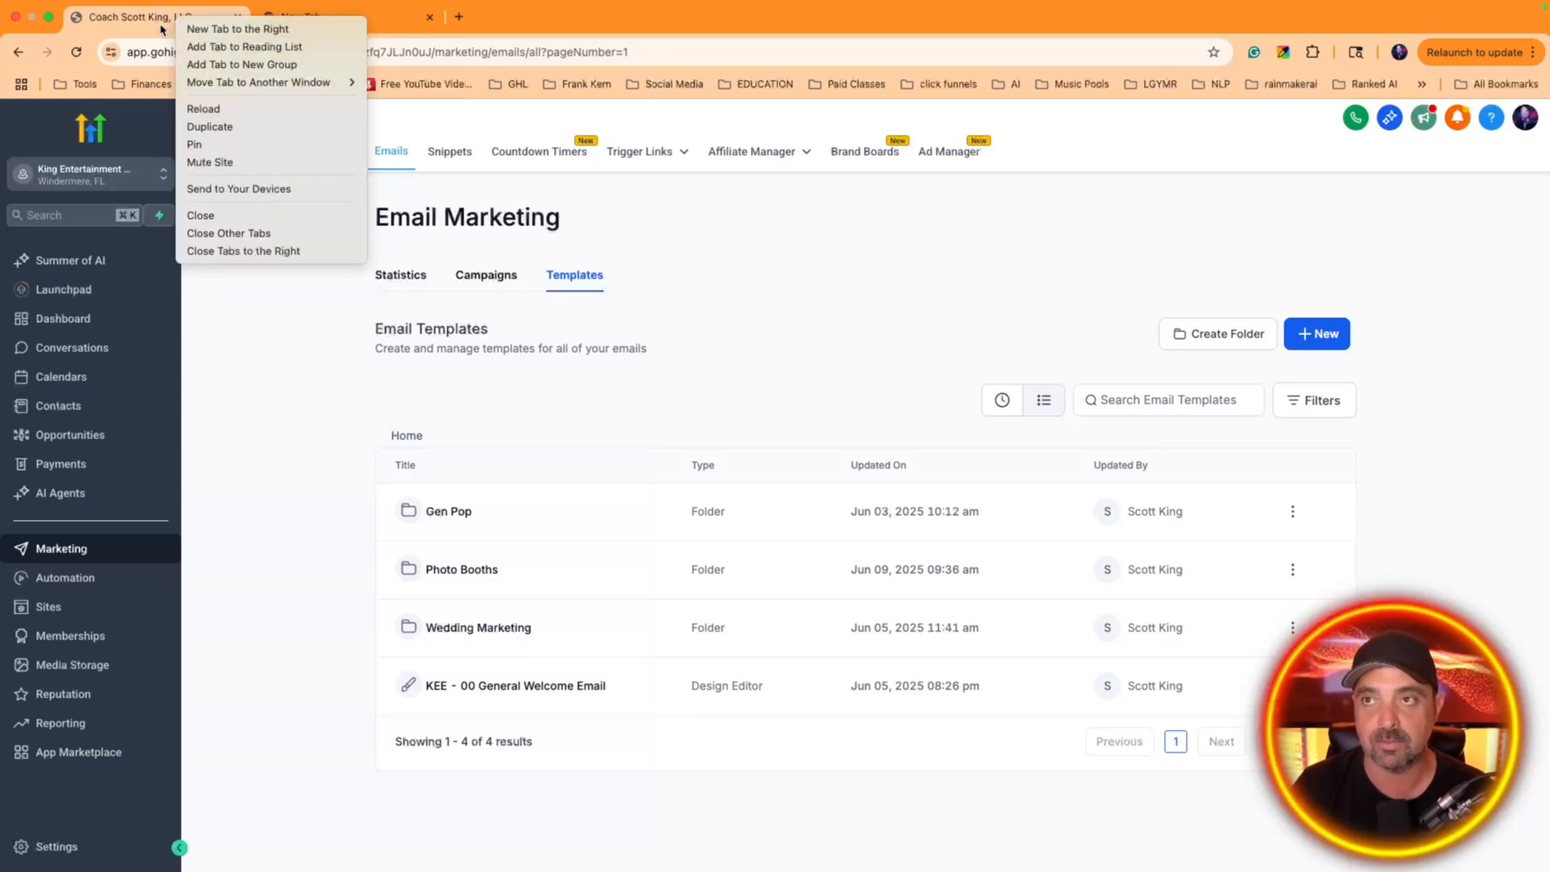
{"action": "left_click", "coordinate": [210, 127]}
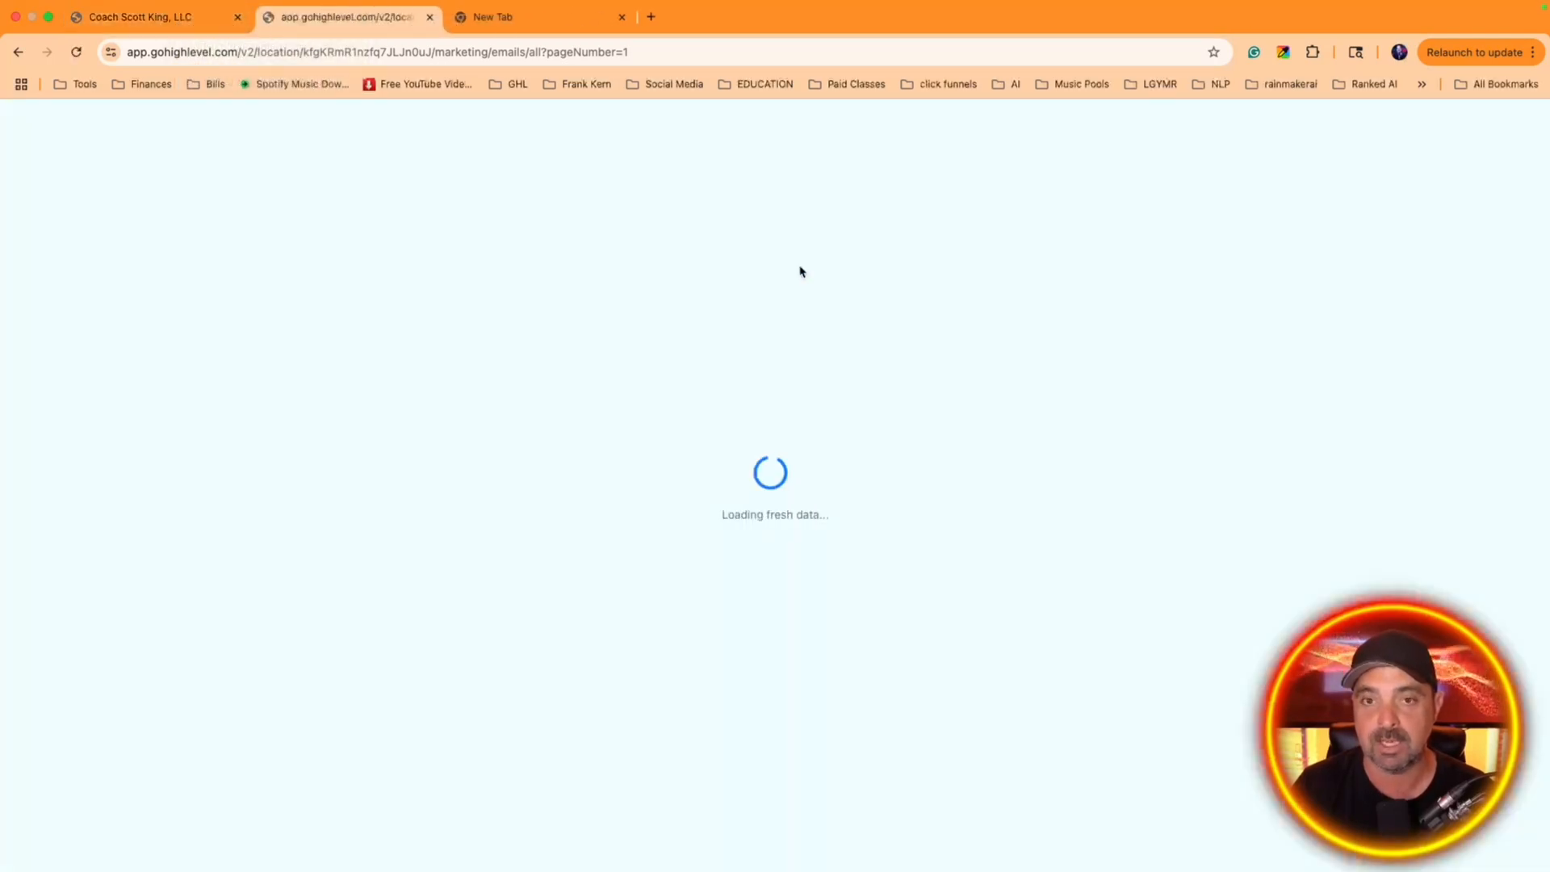
{"action": "left_click", "coordinate": [183, 22]}
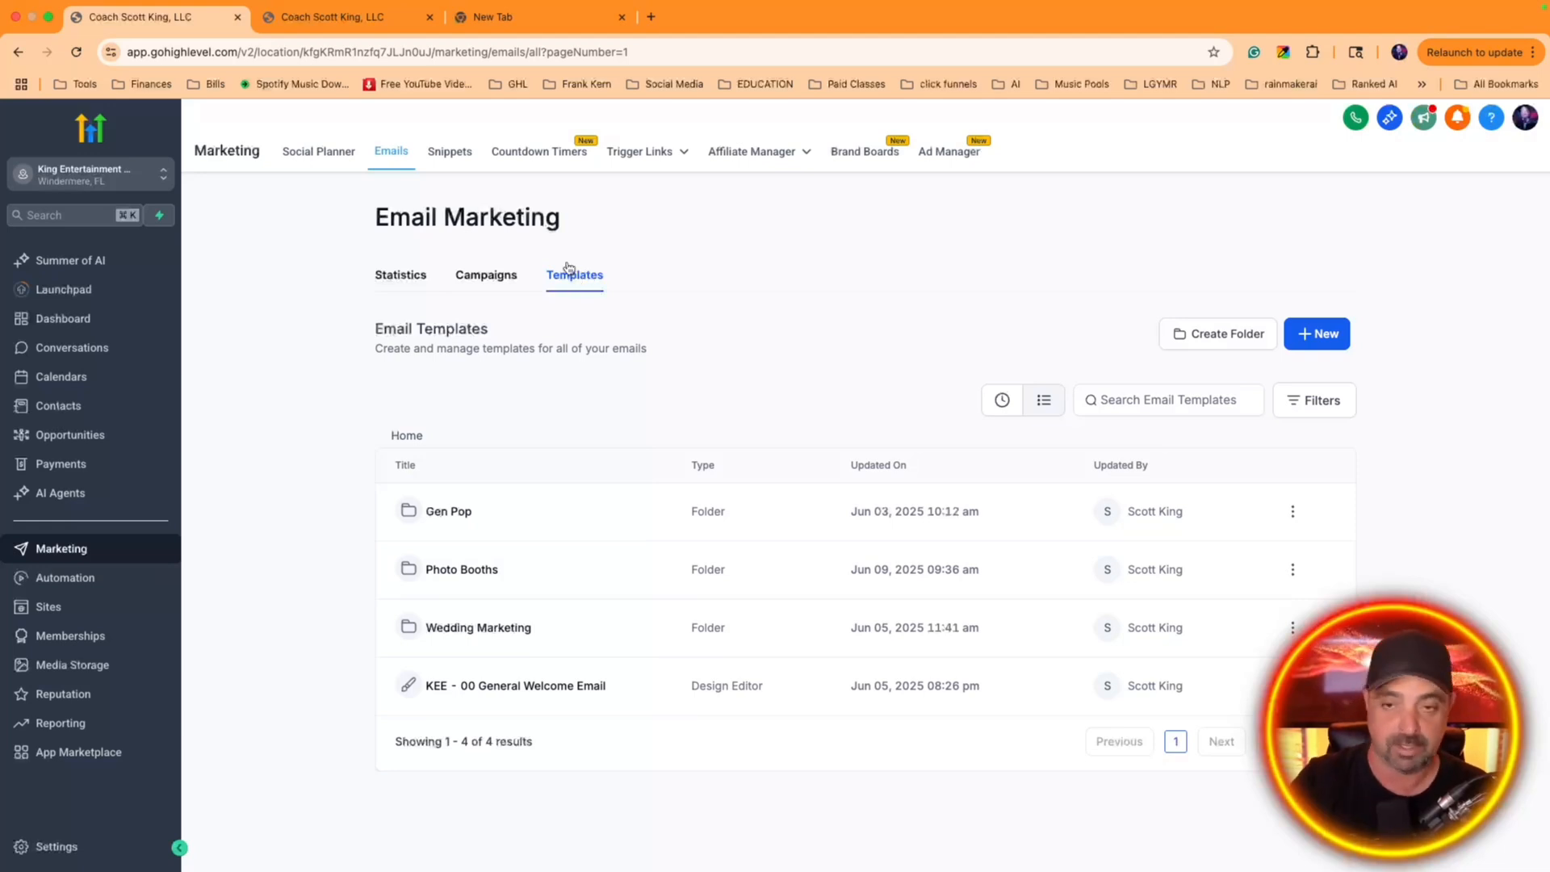
{"action": "left_click", "coordinate": [331, 18]}
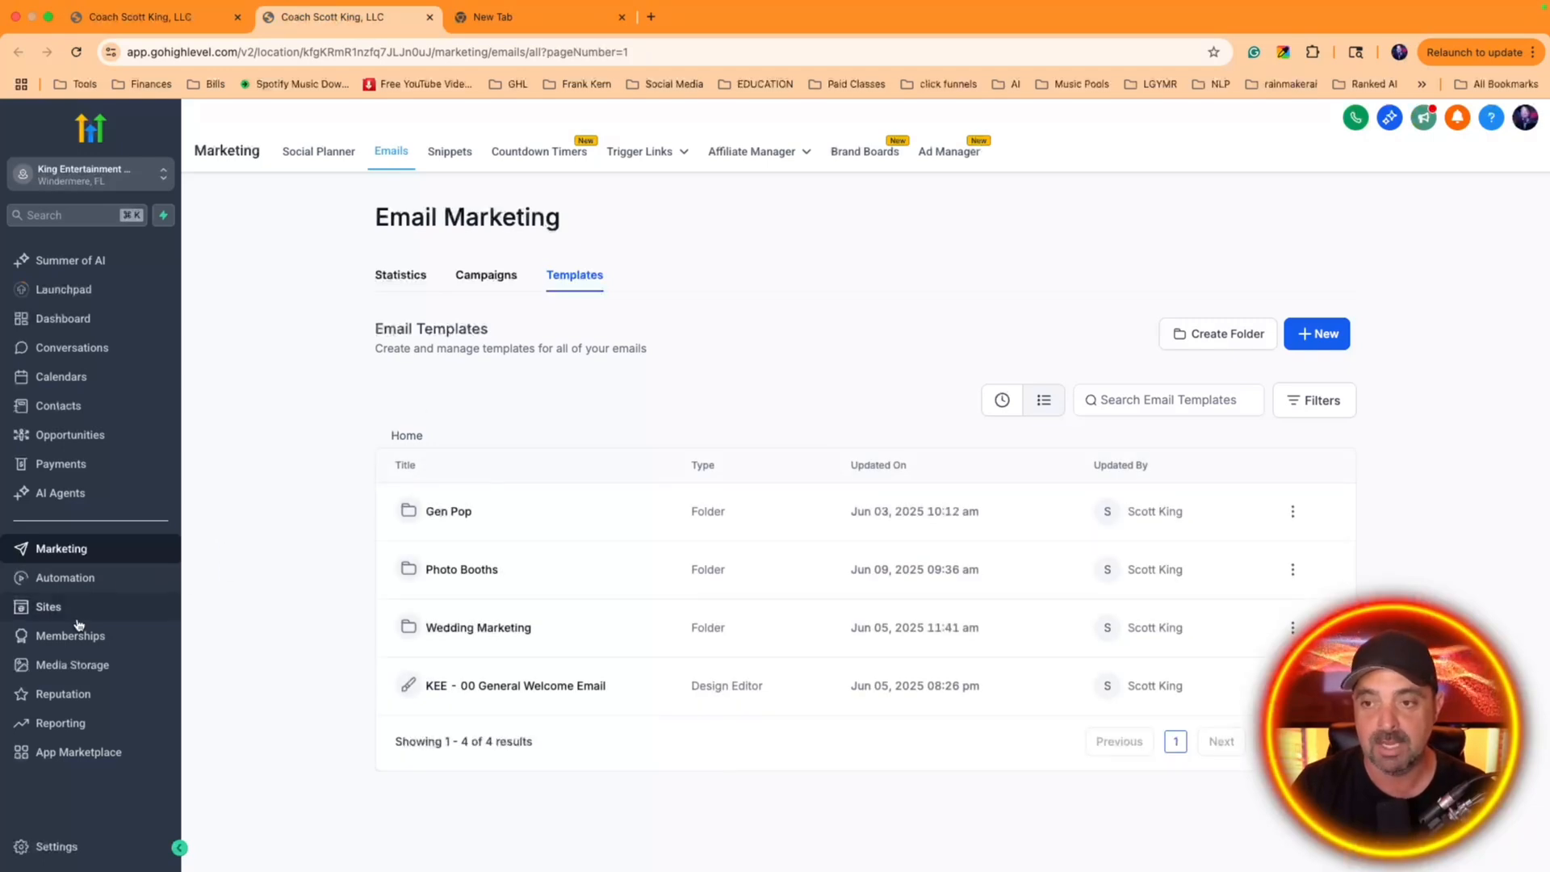
Open the Photo Booths workflow for editing from the automation workflow list in the duplicated tab
{"action": "left_click", "coordinate": [65, 578]}
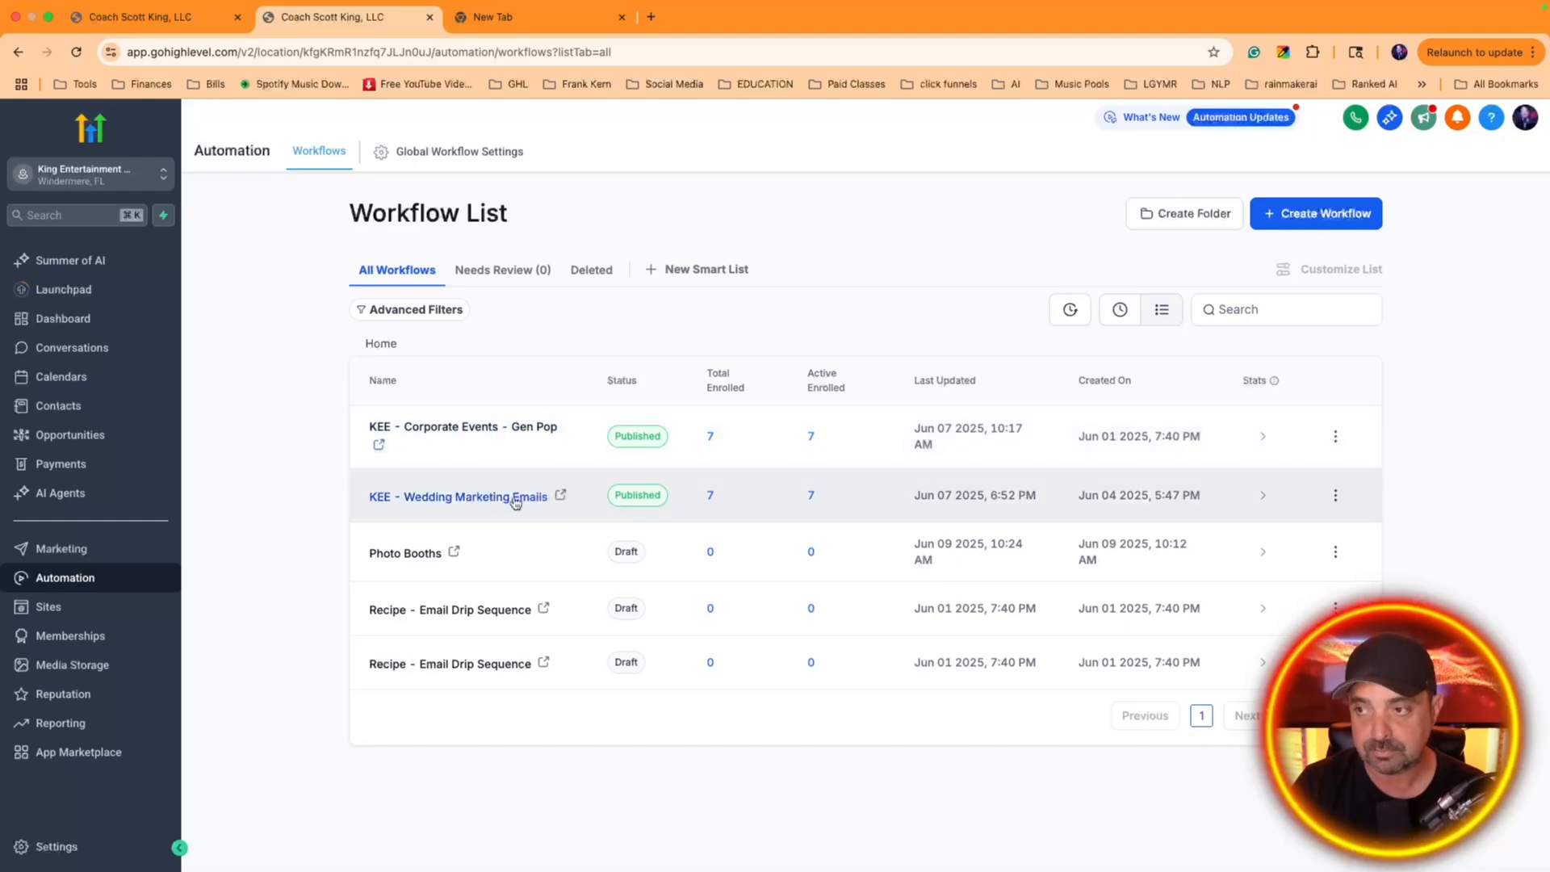
{"action": "left_click", "coordinate": [1336, 495]}
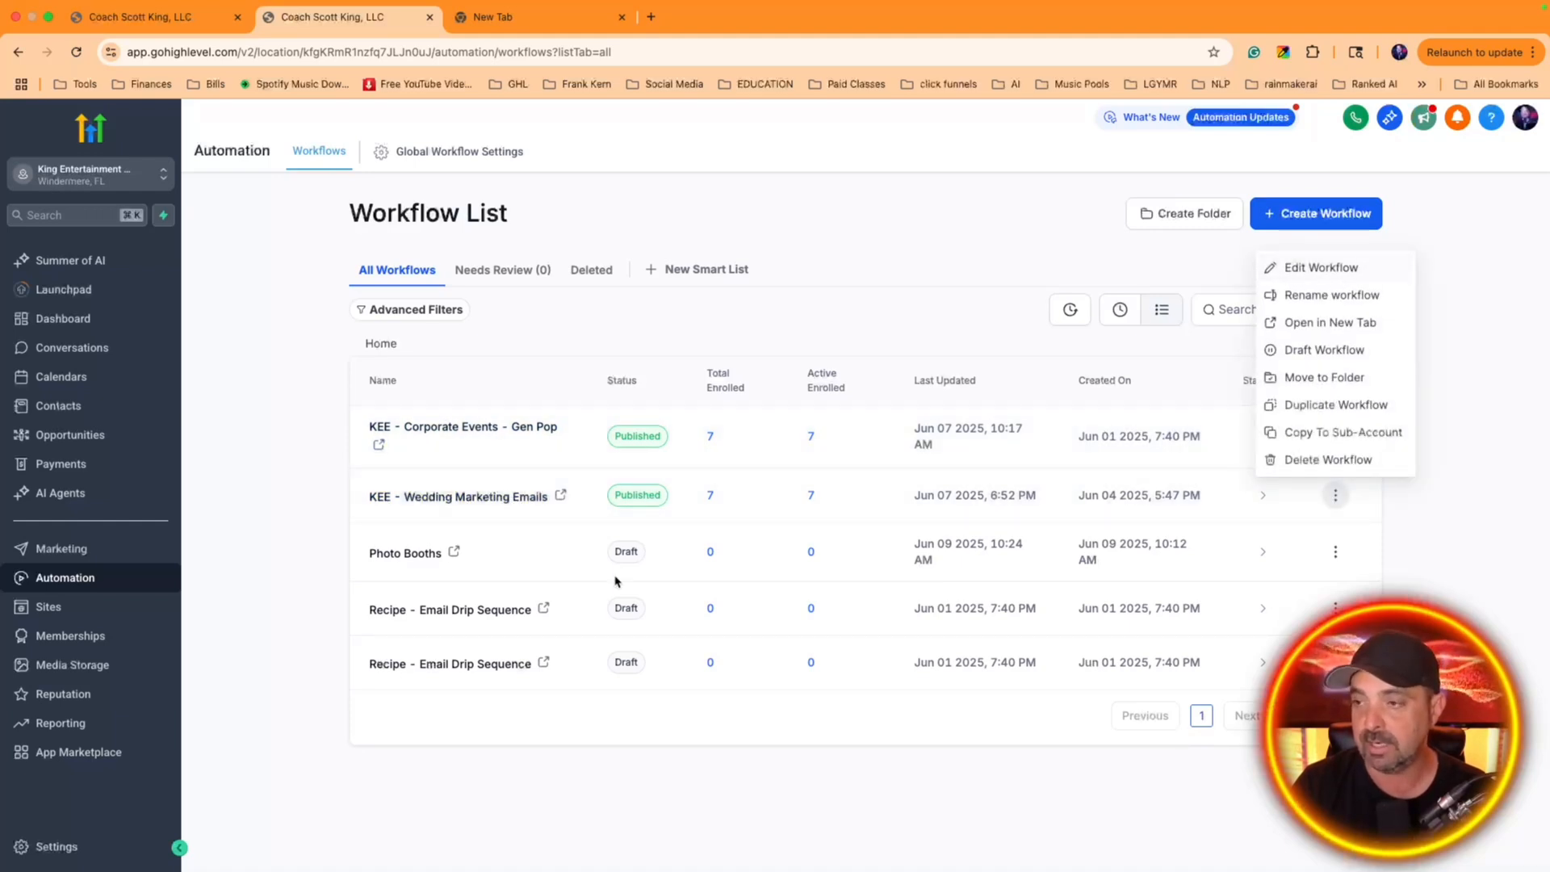
{"action": "left_click", "coordinate": [277, 525]}
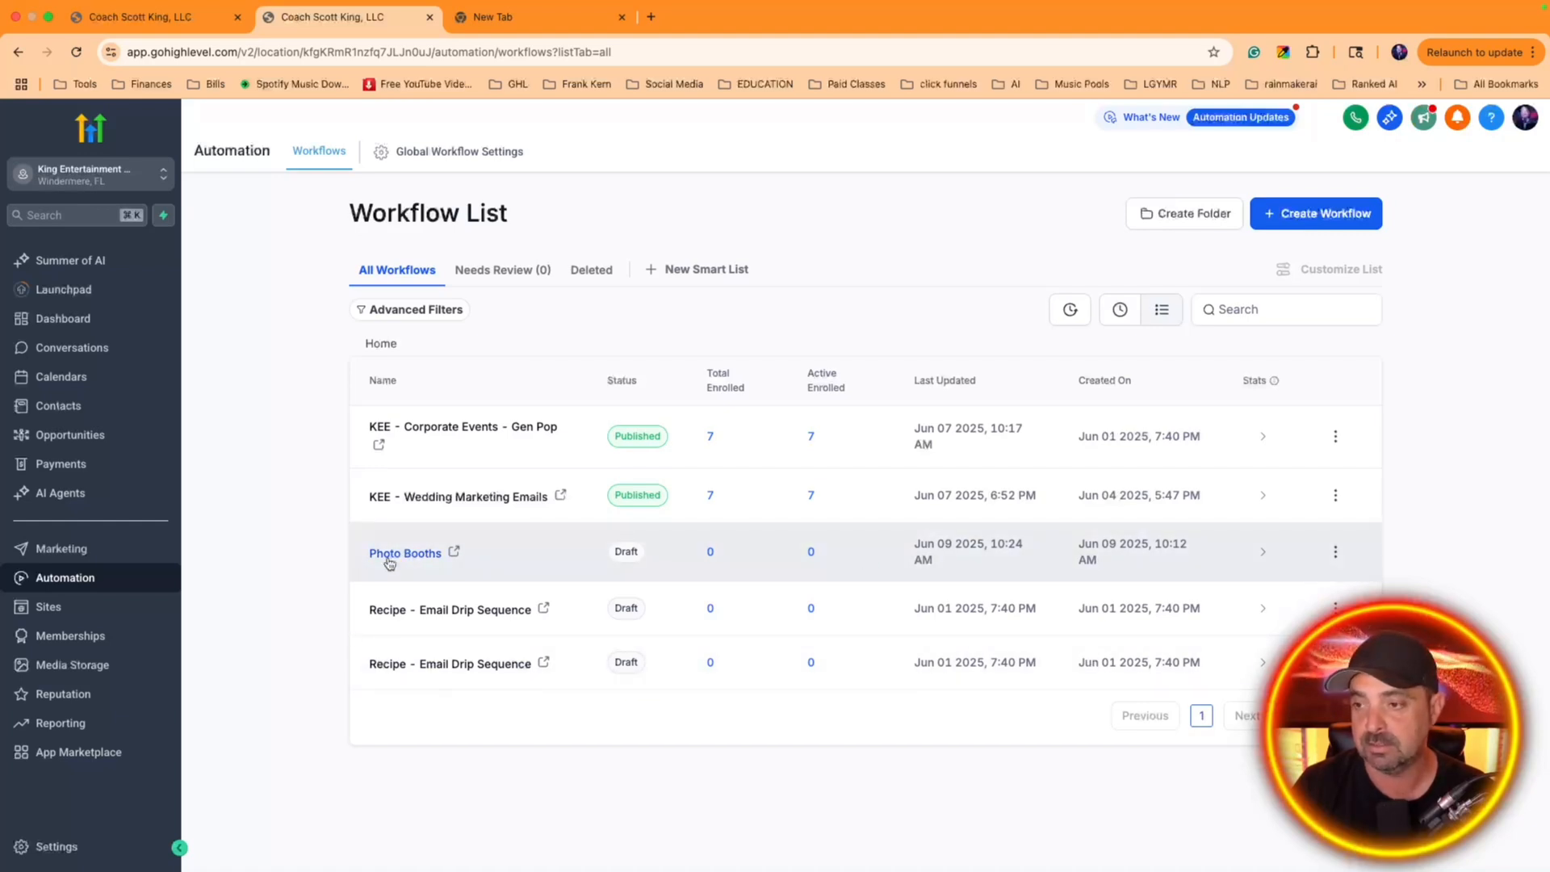
{"action": "left_click", "coordinate": [1335, 552]}
{"action": "left_click", "coordinate": [1196, 340]}
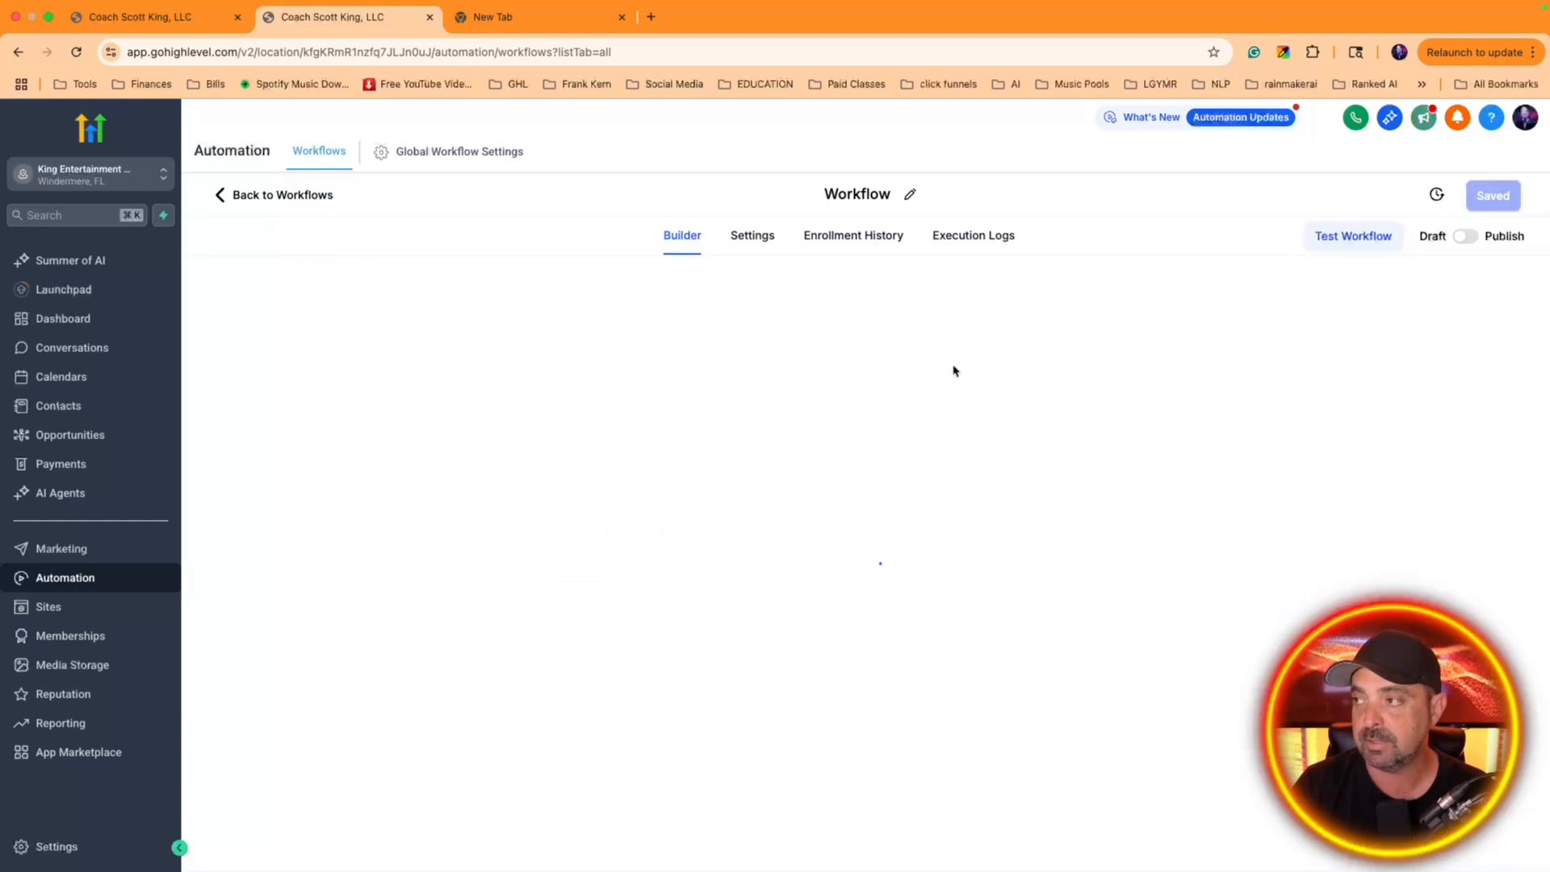
{"action": "left_click", "coordinate": [856, 554]}
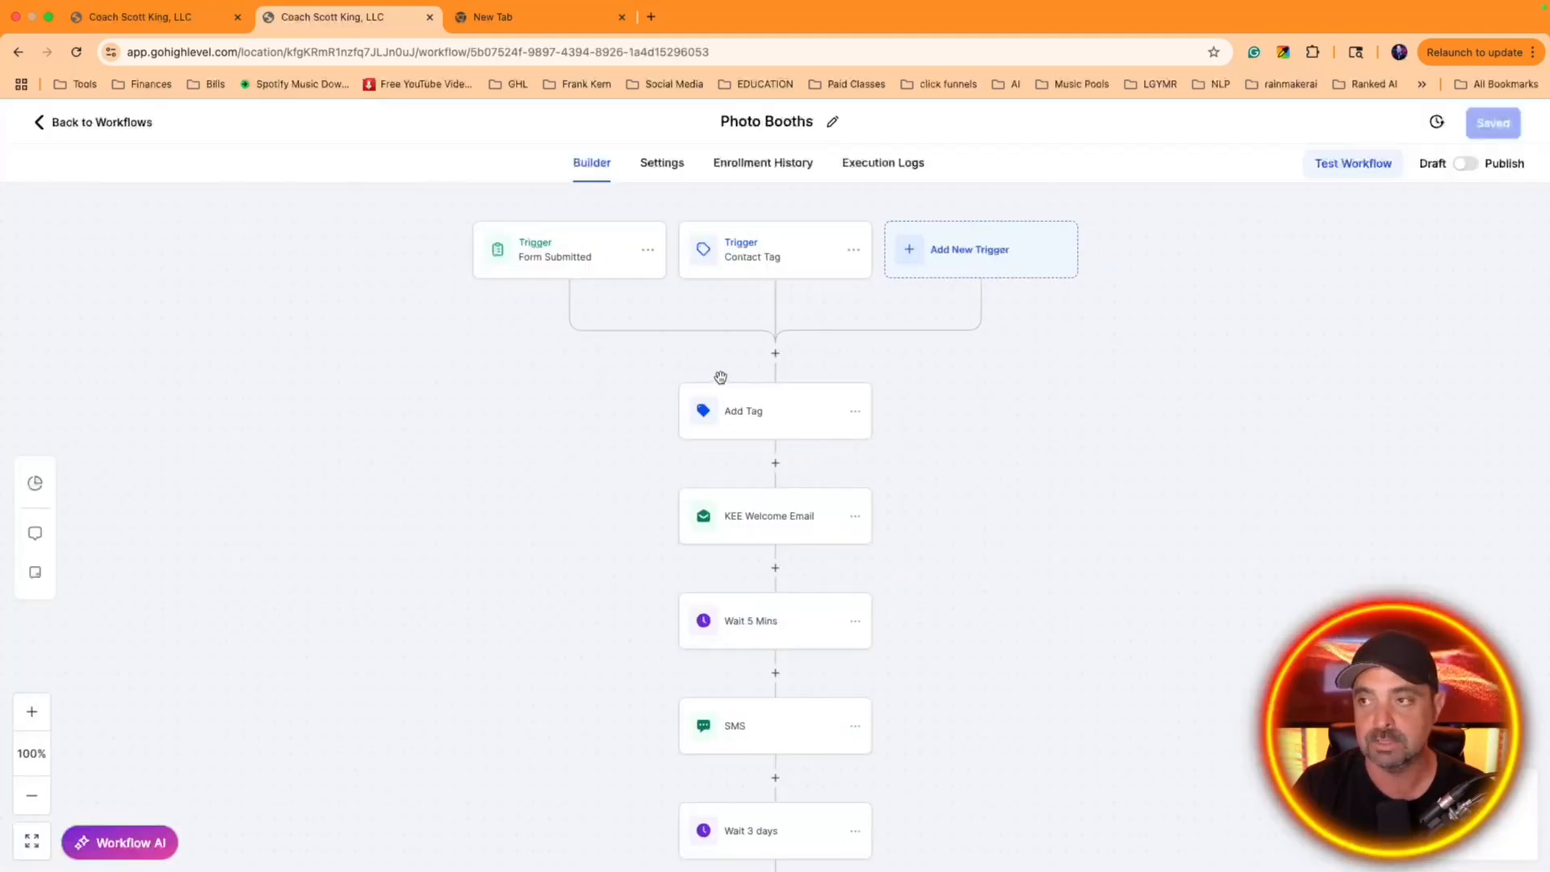
Switch the Photo Booths workflow from draft to published and save it together with its Form Submitted trigger
{"action": "left_click", "coordinate": [580, 249]}
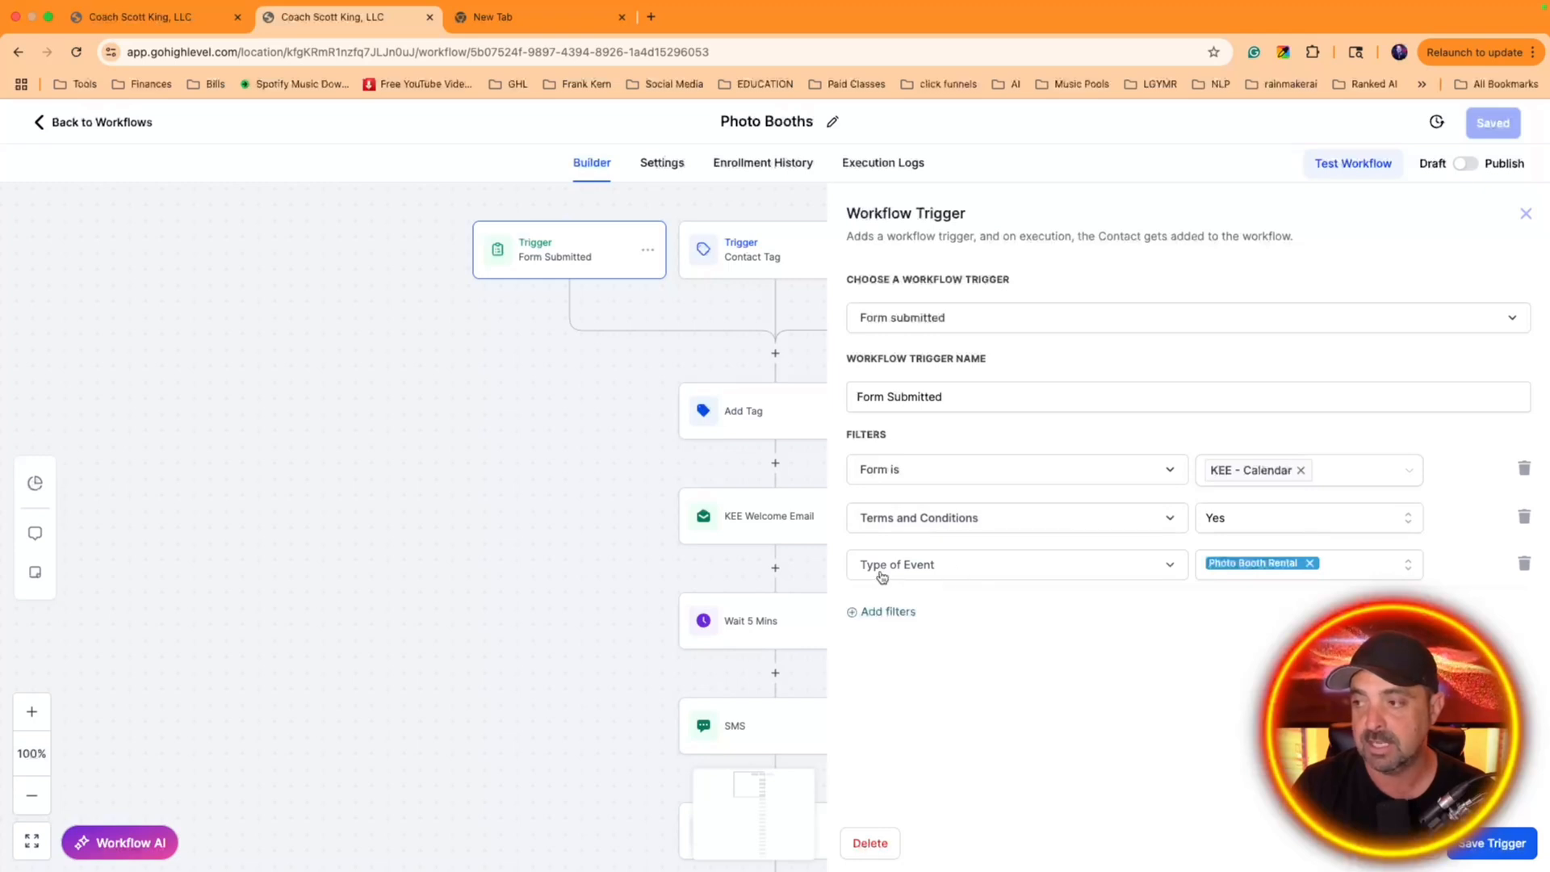
{"action": "left_click", "coordinate": [1466, 166]}
{"action": "left_click", "coordinate": [1498, 125]}
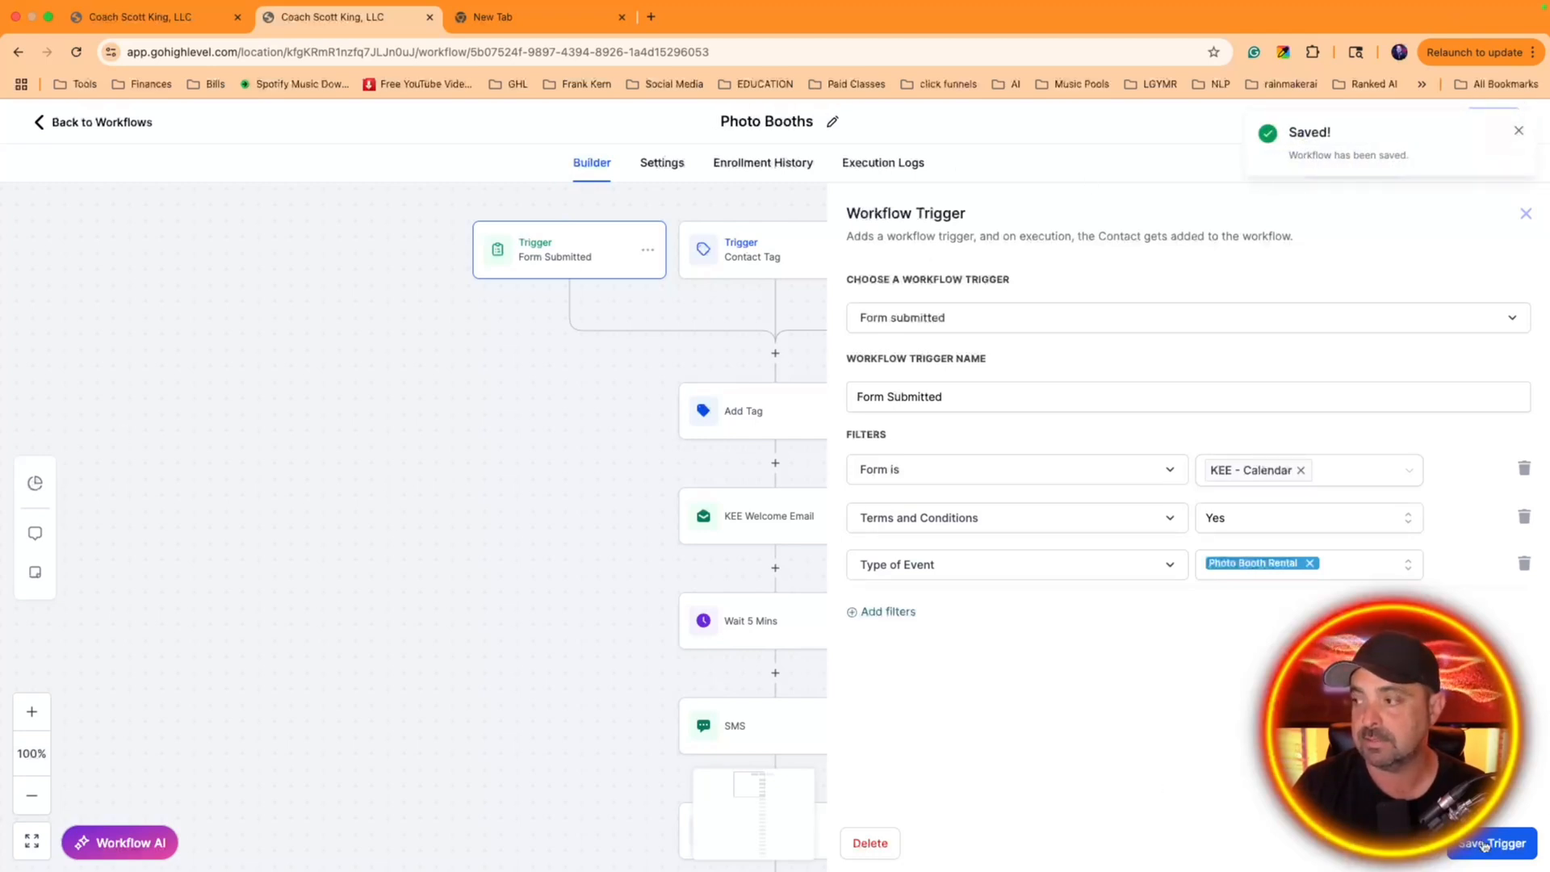
{"action": "left_click", "coordinate": [1504, 832]}
Check the Contact Tag trigger and open the KEE - 00 General Welcome Email template from the KEE Welcome Email action
{"action": "left_click", "coordinate": [724, 260]}
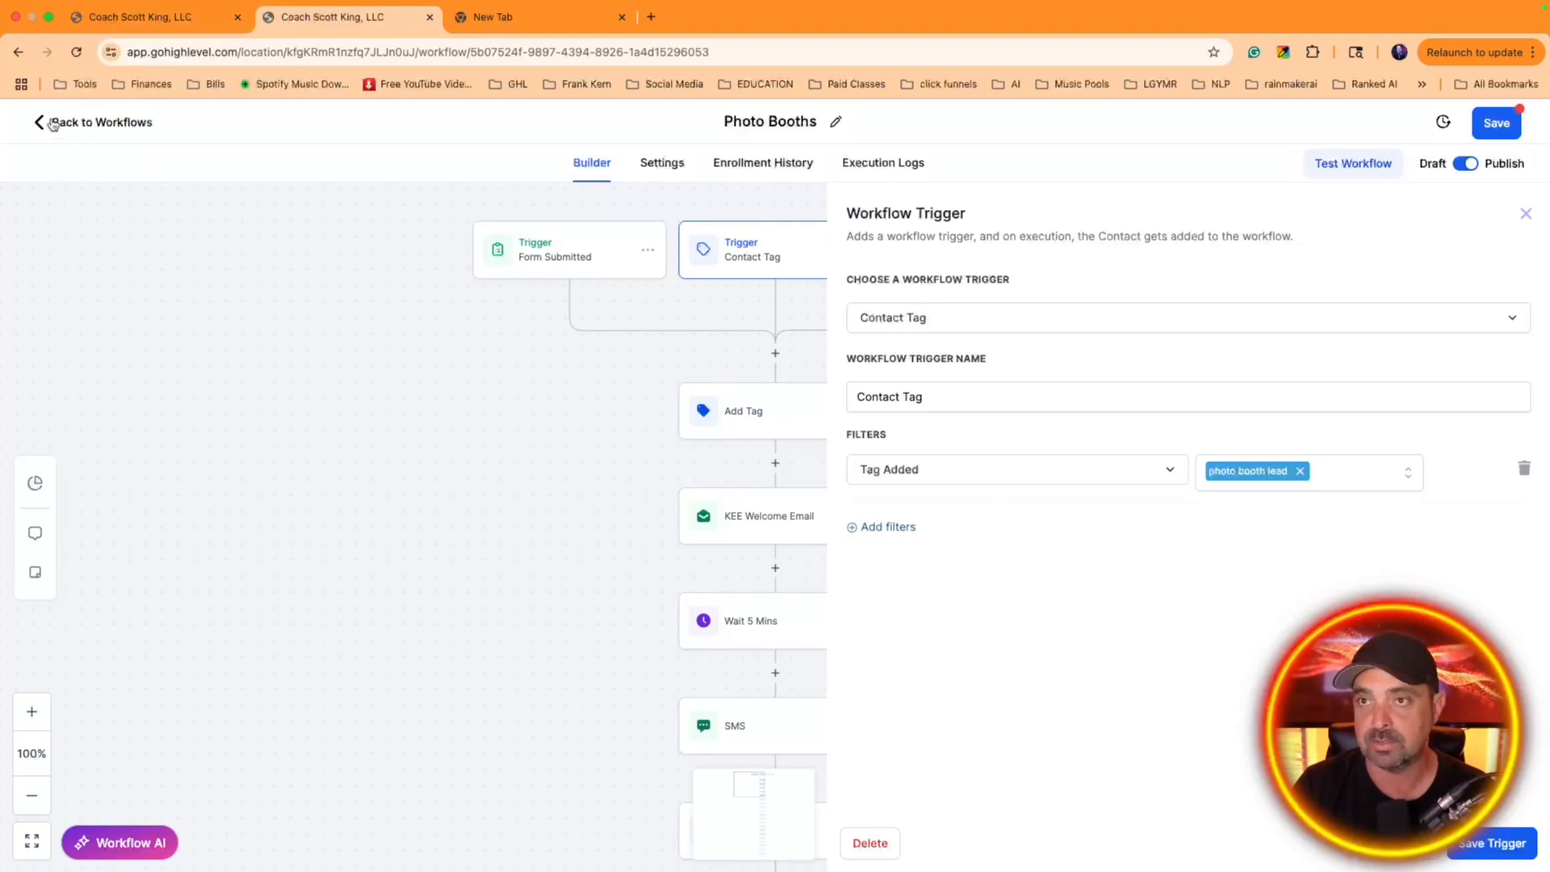
{"action": "left_click", "coordinate": [731, 523]}
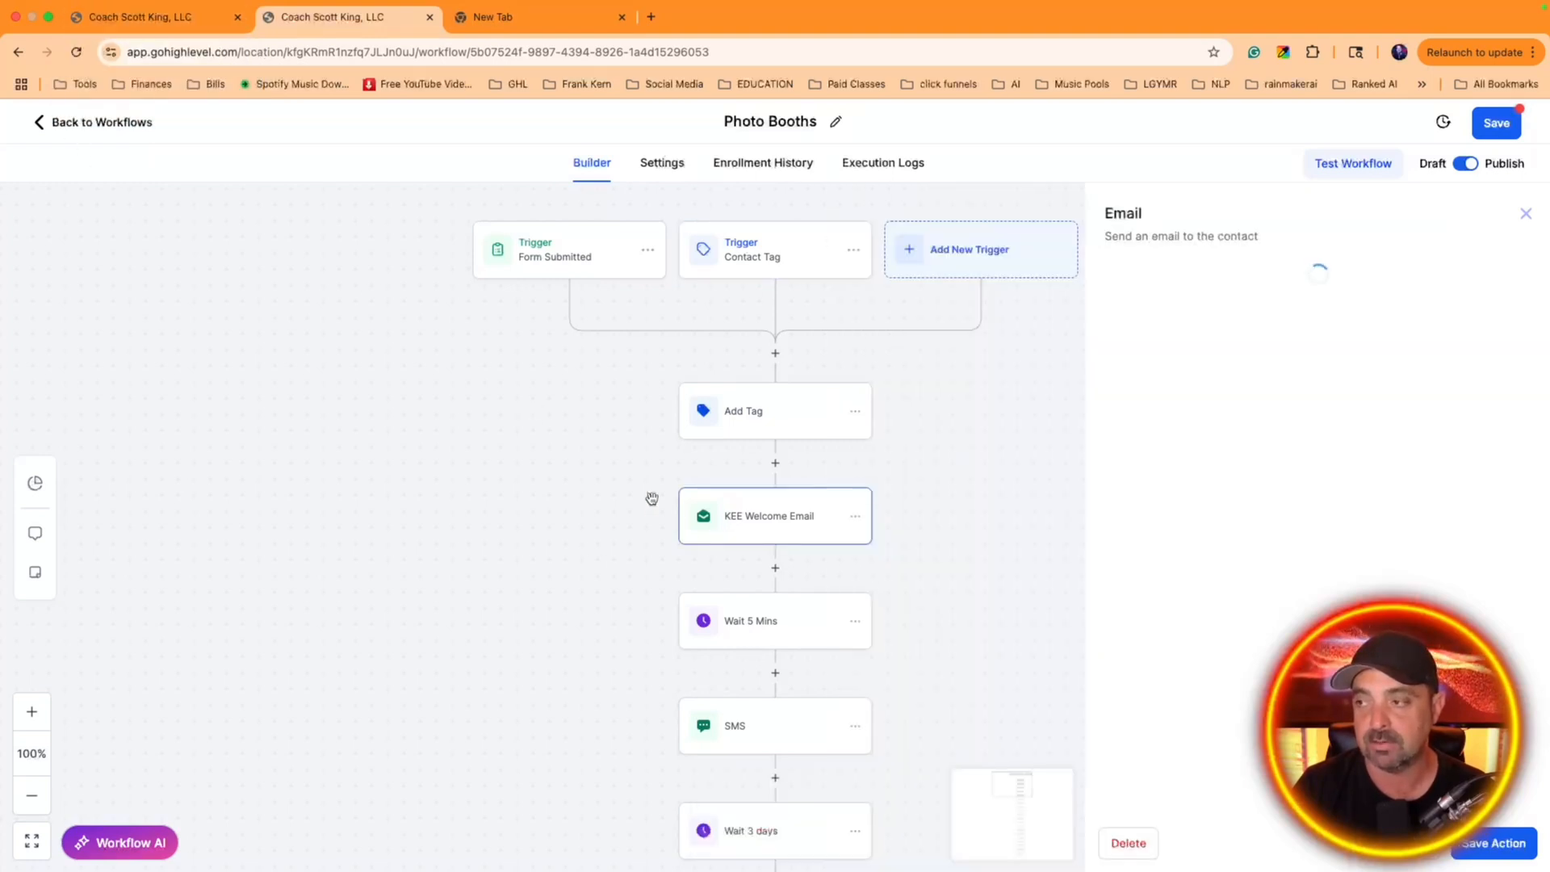
{"action": "scroll", "coordinate": [1139, 619], "scroll_direction": "down", "scroll_amount": 4}
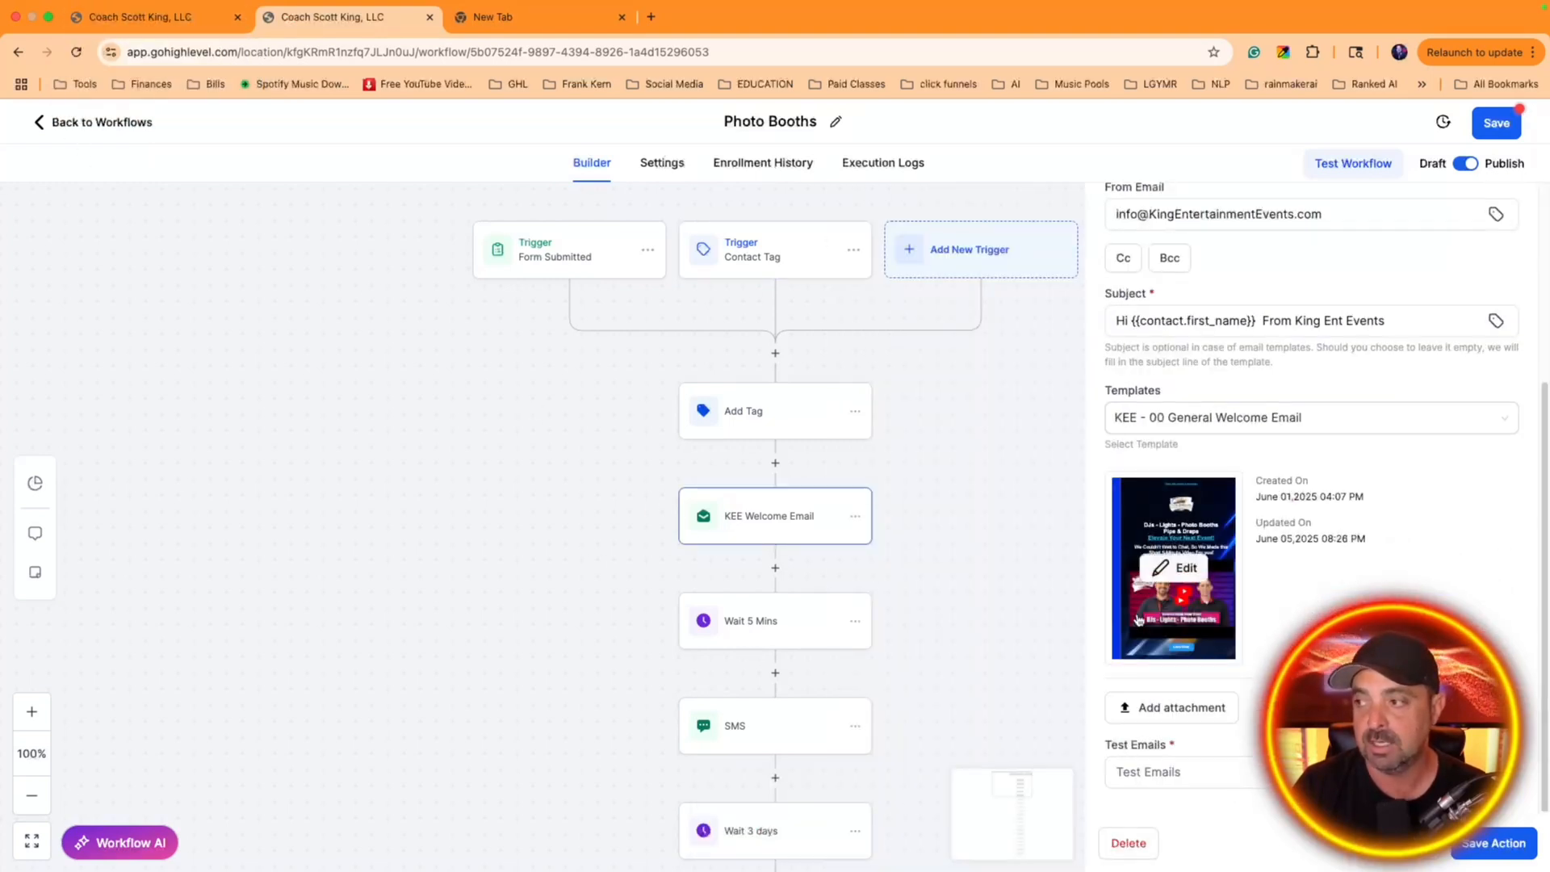
{"action": "left_click", "coordinate": [1165, 575]}
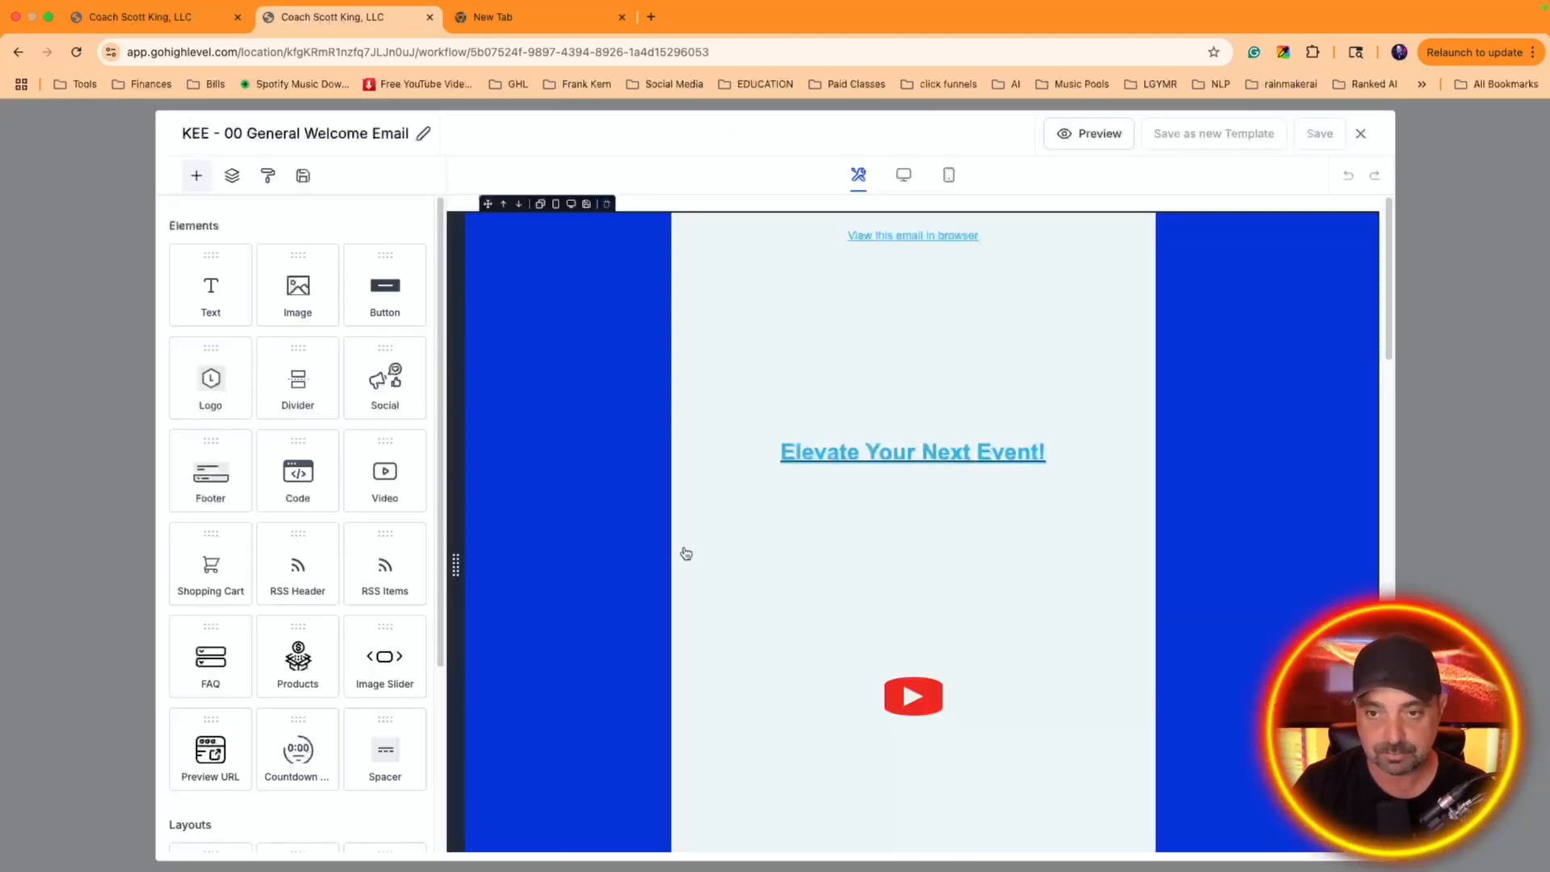
Examine the welcome email's layout from the logo and video header through the body text down to the footer
{"action": "scroll", "coordinate": [646, 508], "scroll_direction": "down", "scroll_amount": 8}
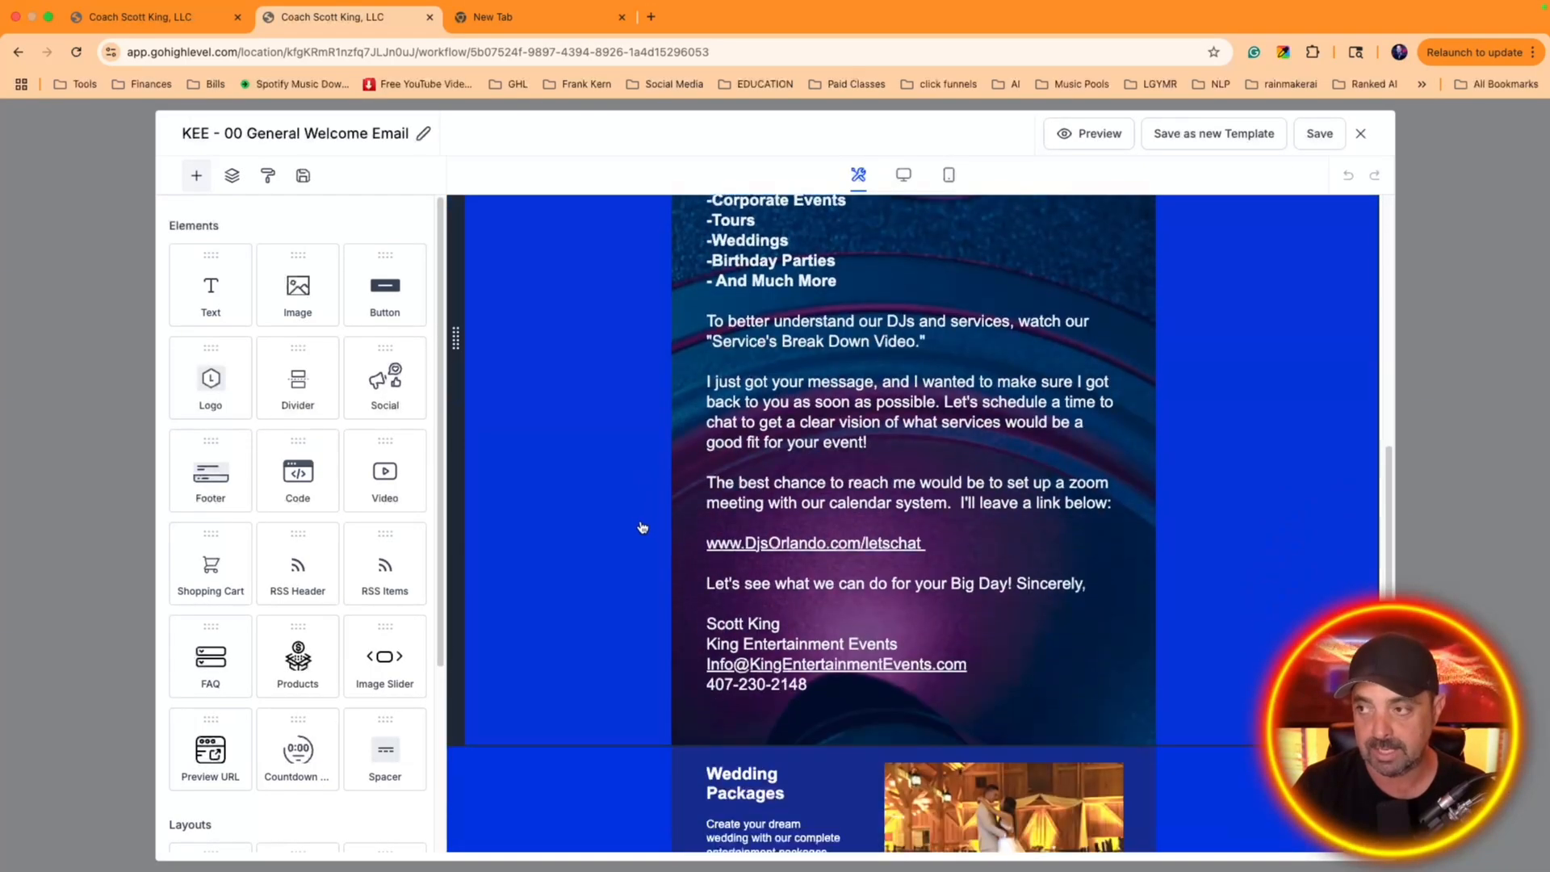
{"action": "scroll", "coordinate": [641, 519], "scroll_direction": "up", "scroll_amount": 8}
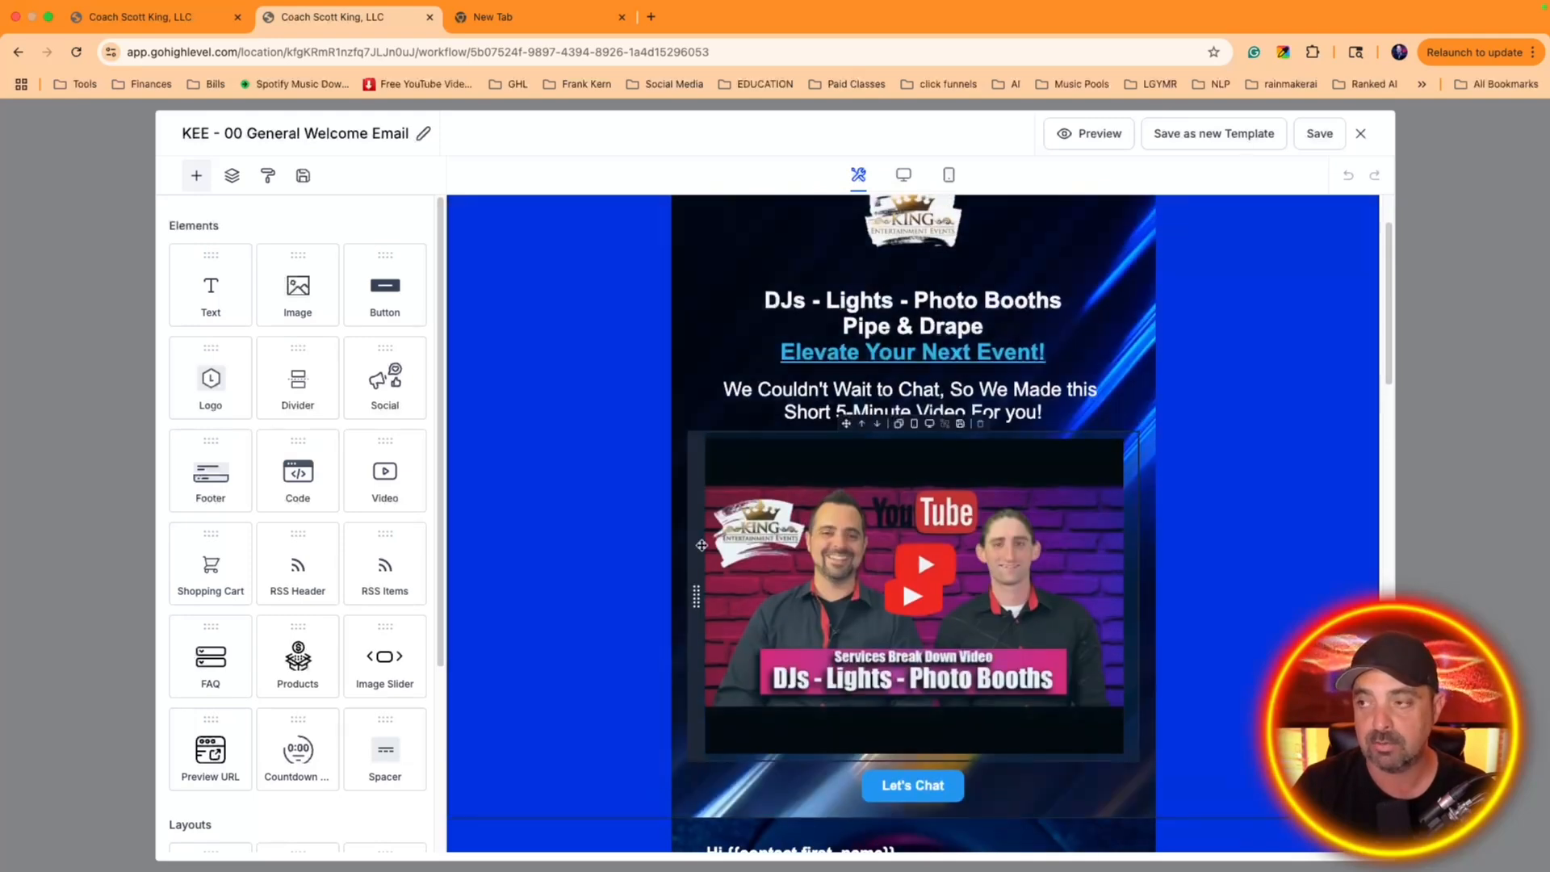
{"action": "scroll", "coordinate": [888, 484], "scroll_direction": "up", "scroll_amount": 2}
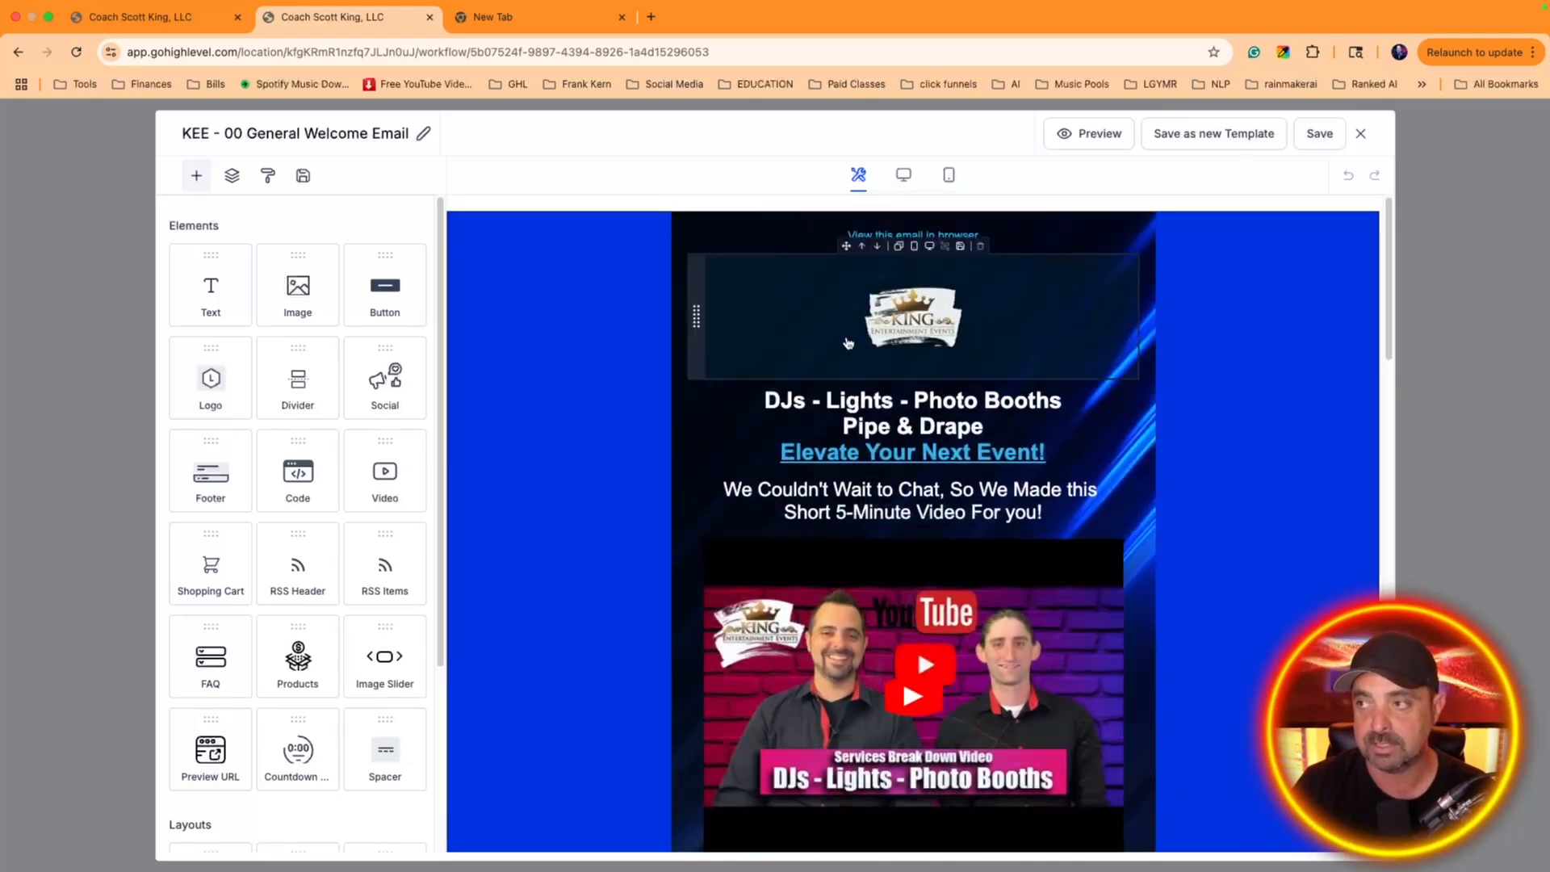
{"action": "scroll", "coordinate": [891, 495], "scroll_direction": "down", "scroll_amount": 10}
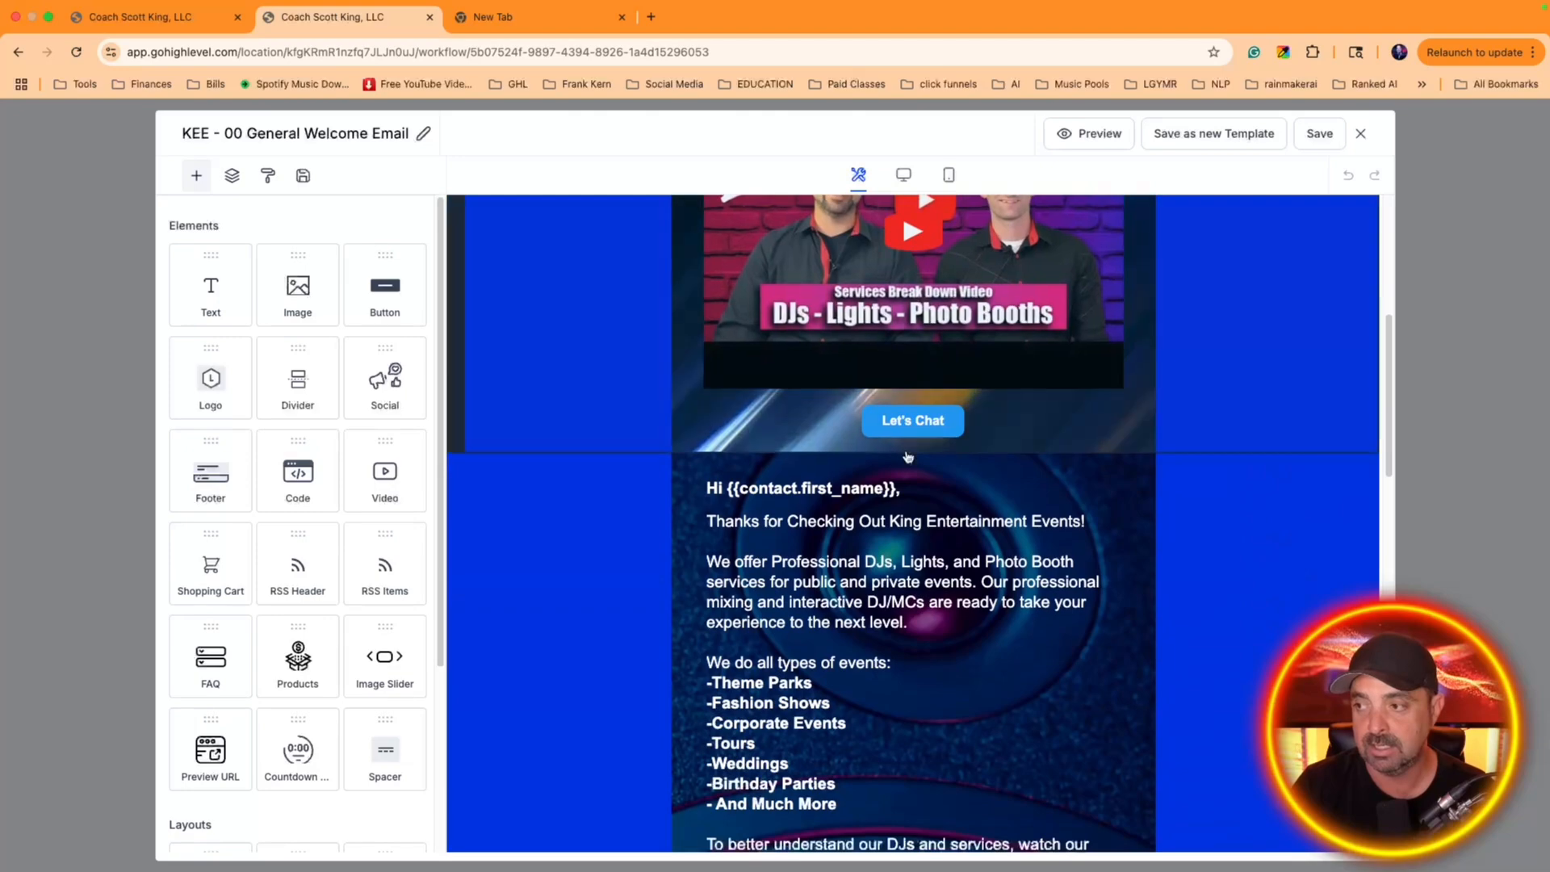
{"action": "scroll", "coordinate": [904, 460], "scroll_direction": "down", "scroll_amount": 15}
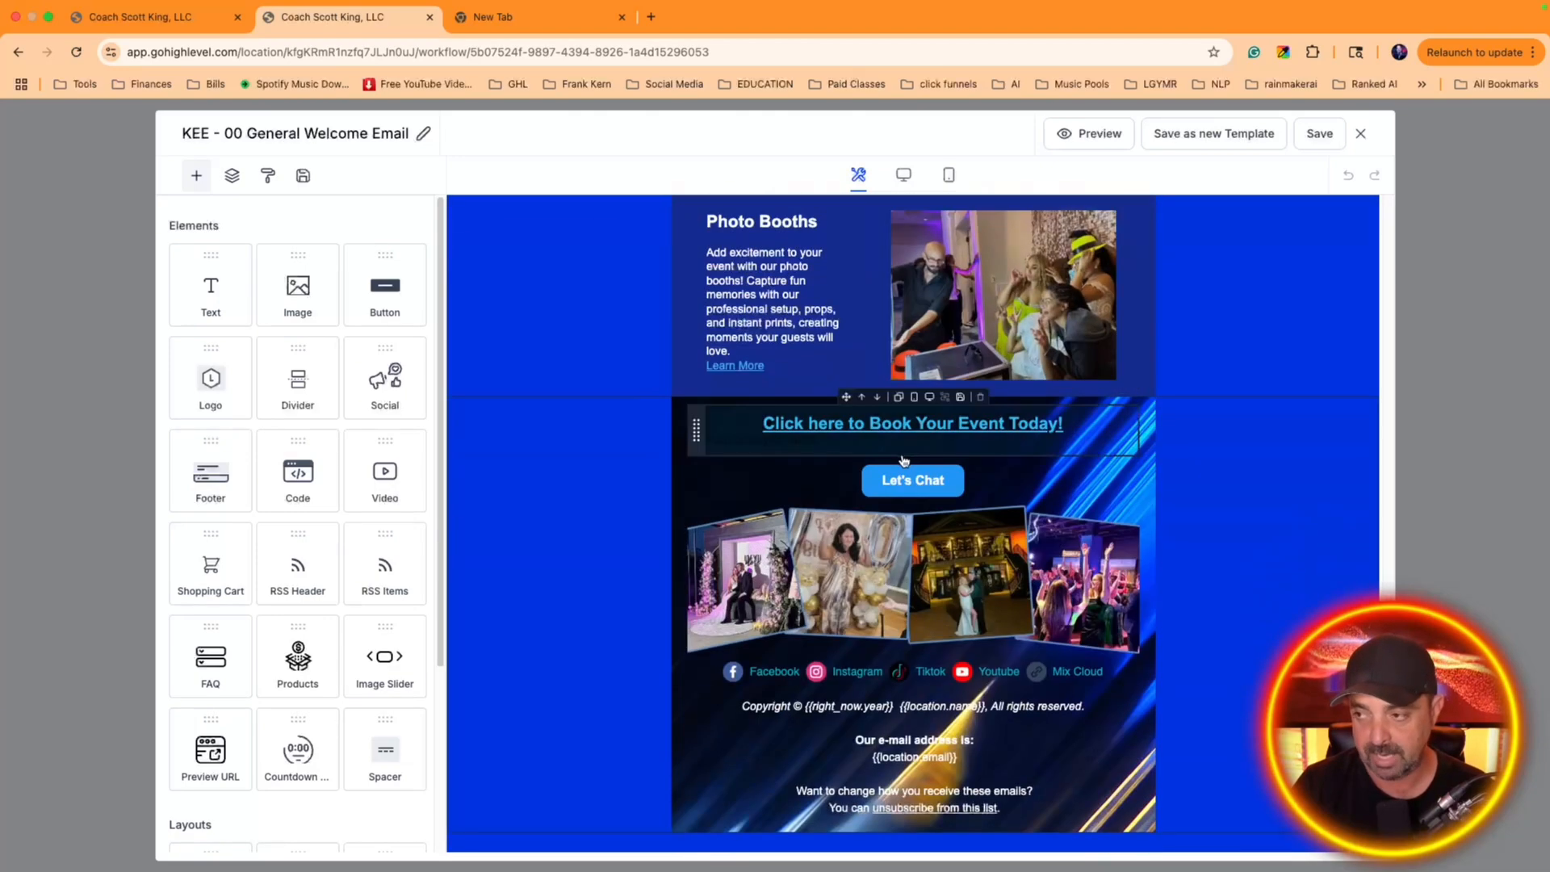
{"action": "scroll", "coordinate": [894, 473], "scroll_direction": "up", "scroll_amount": 4}
{"action": "scroll", "coordinate": [893, 473], "scroll_direction": "up", "scroll_amount": 20}
In the original email templates tab, create a blank email template with the Design Editor
{"action": "left_click", "coordinate": [188, 23]}
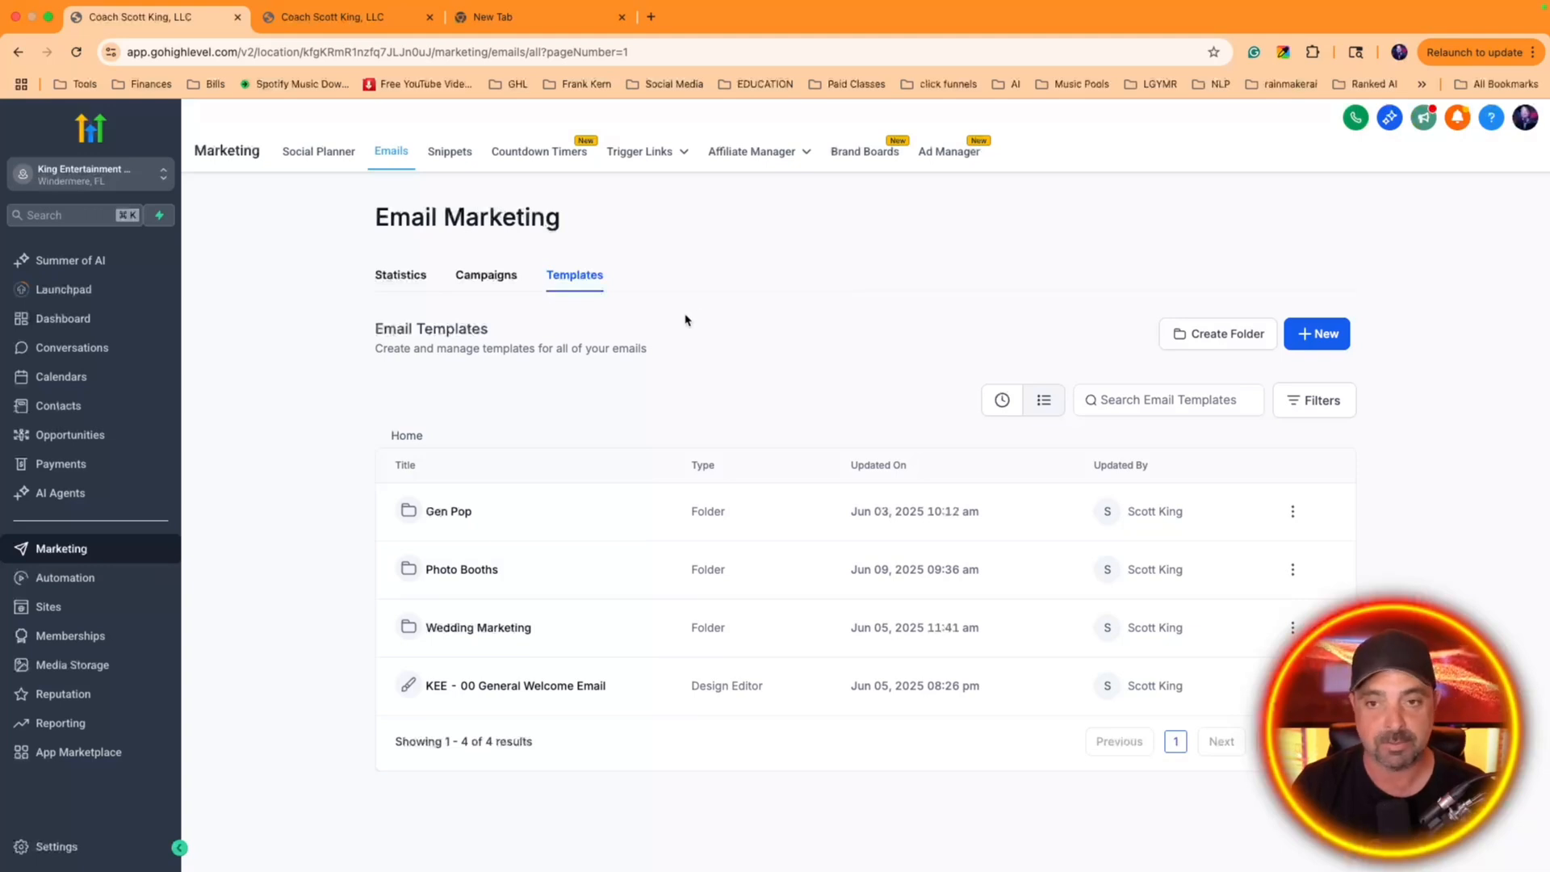
{"action": "left_click", "coordinate": [1309, 336]}
{"action": "left_click", "coordinate": [1240, 267]}
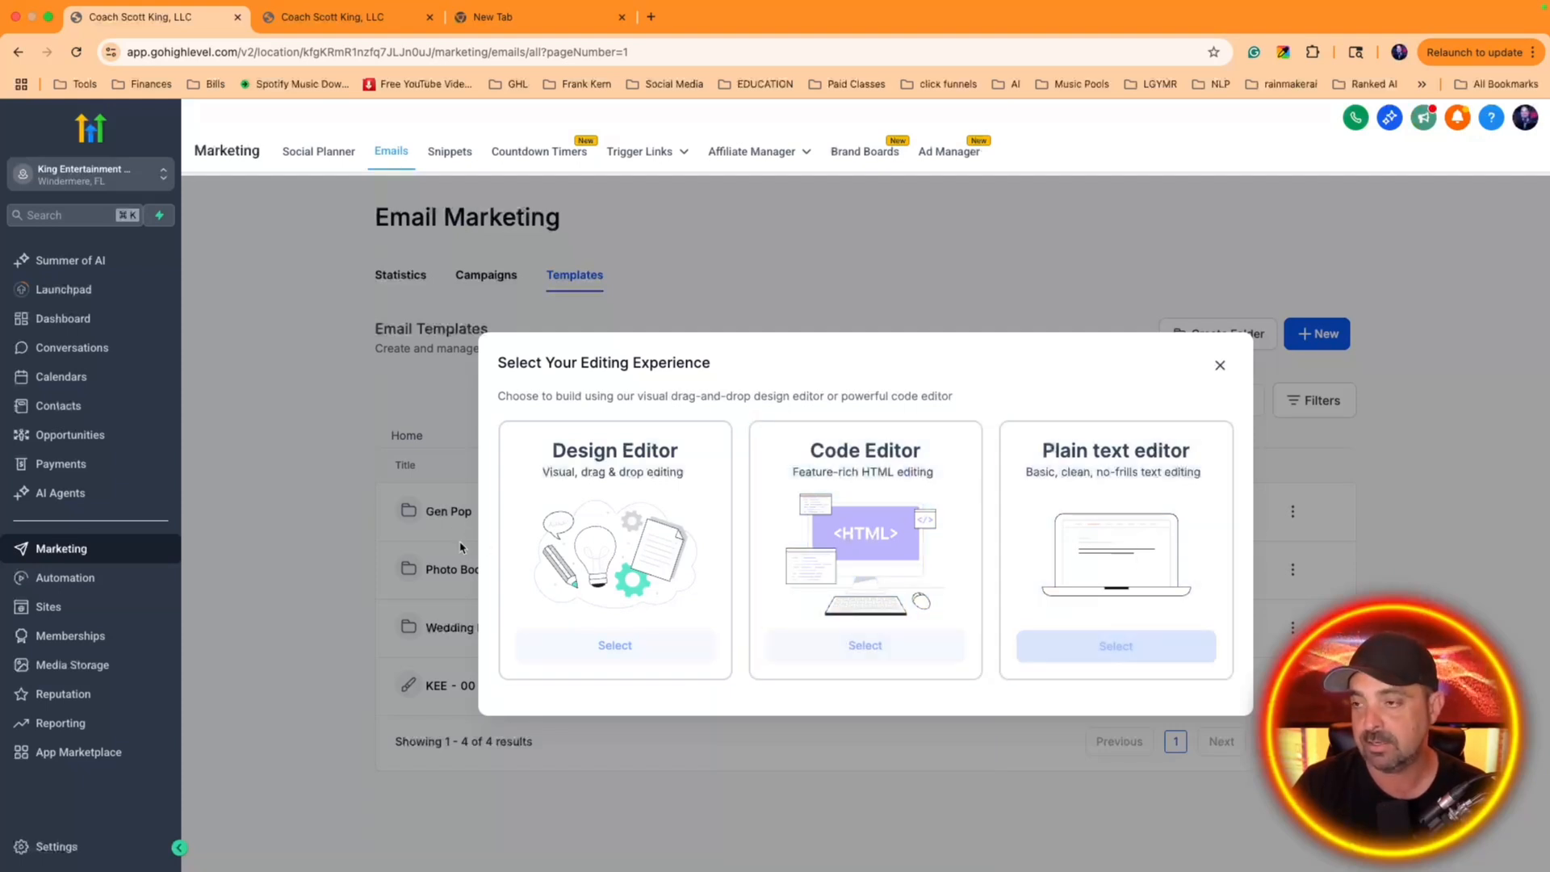
{"action": "left_click", "coordinate": [613, 646]}
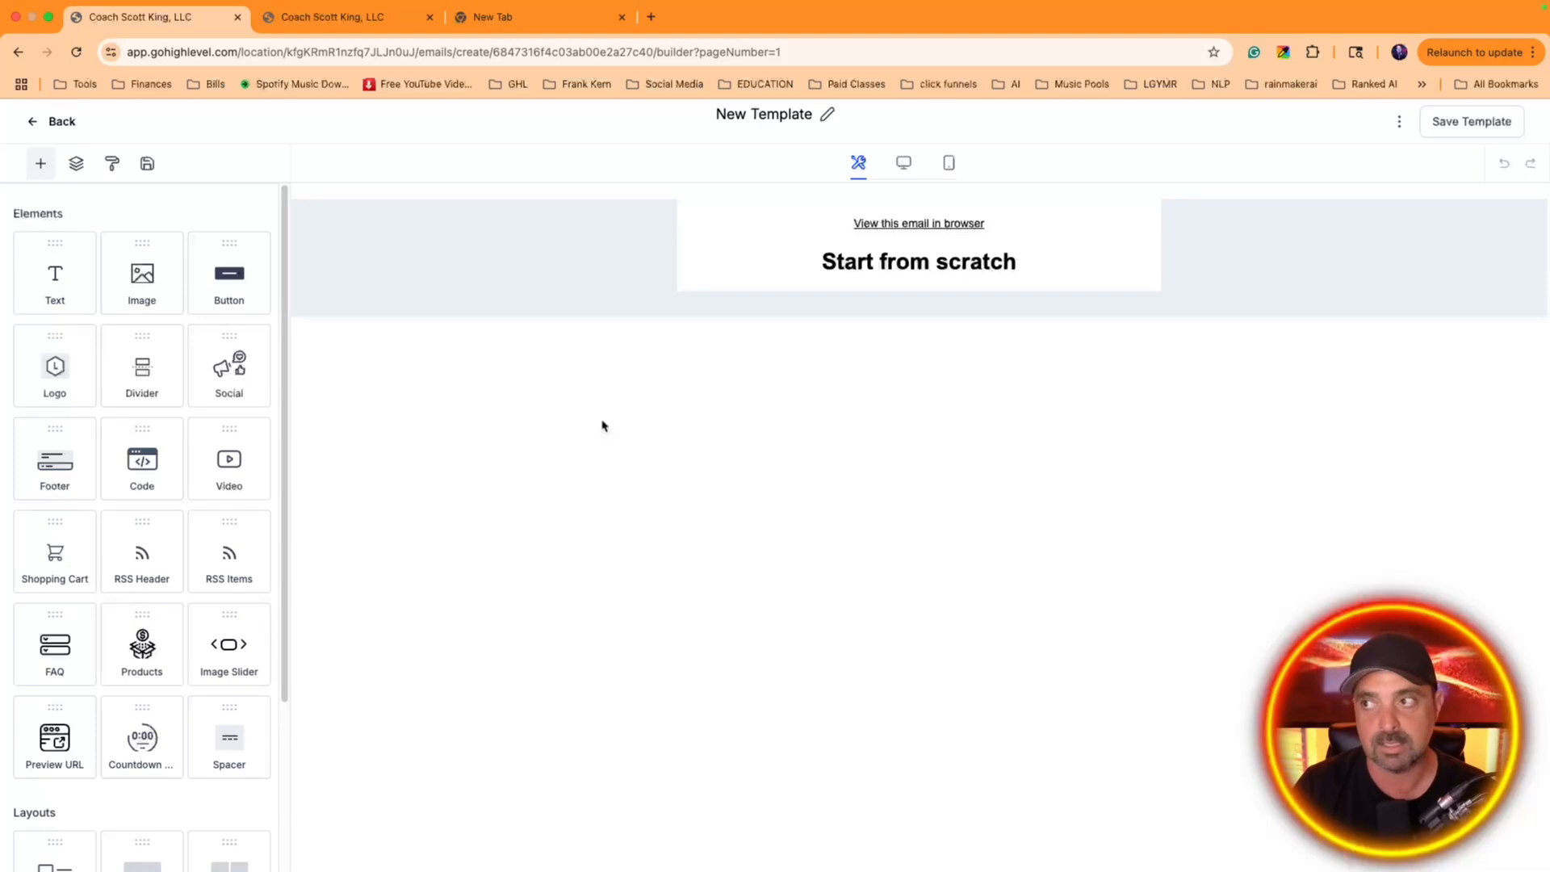
Add an image block above the "Start from scratch" heading and open the media library to pick its picture
{"action": "left_click_drag", "start_coordinate": [143, 275], "coordinate": [946, 250]}
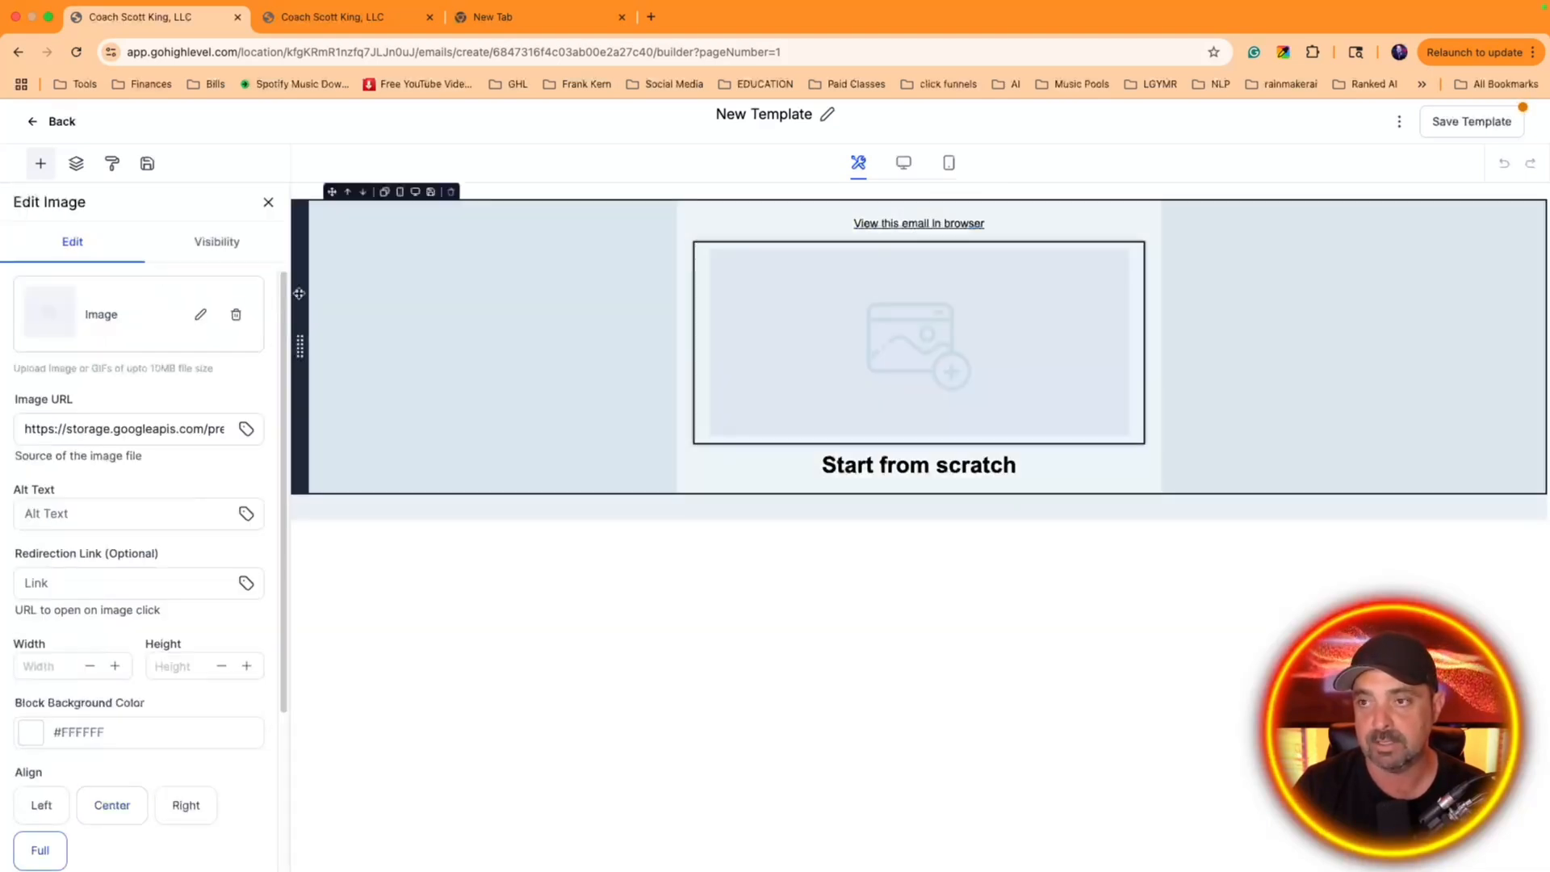
{"action": "left_click", "coordinate": [201, 319]}
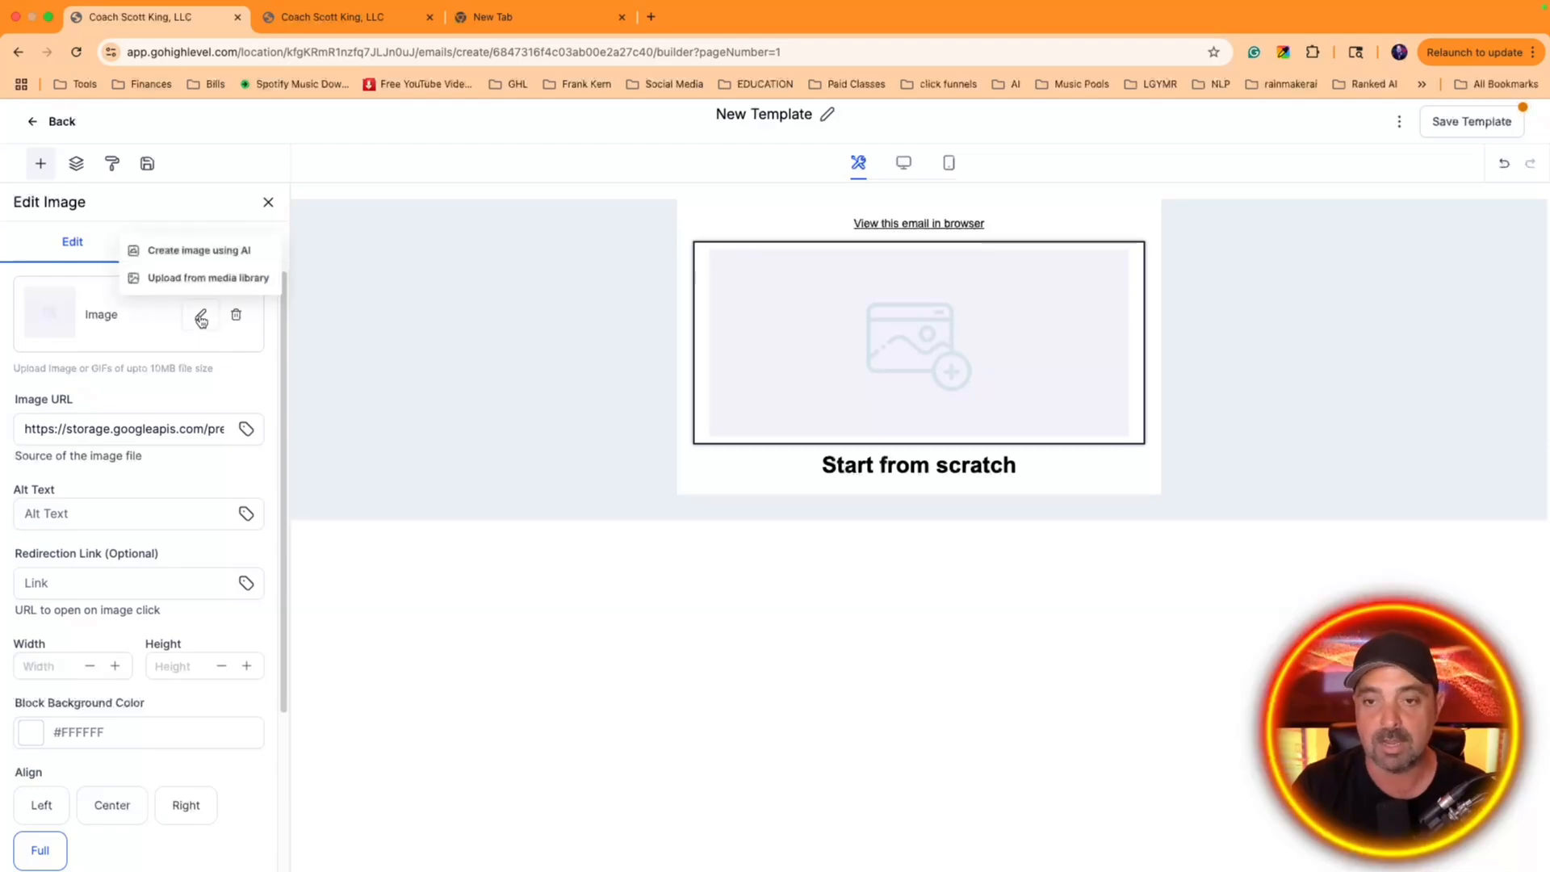
{"action": "left_click", "coordinate": [215, 279]}
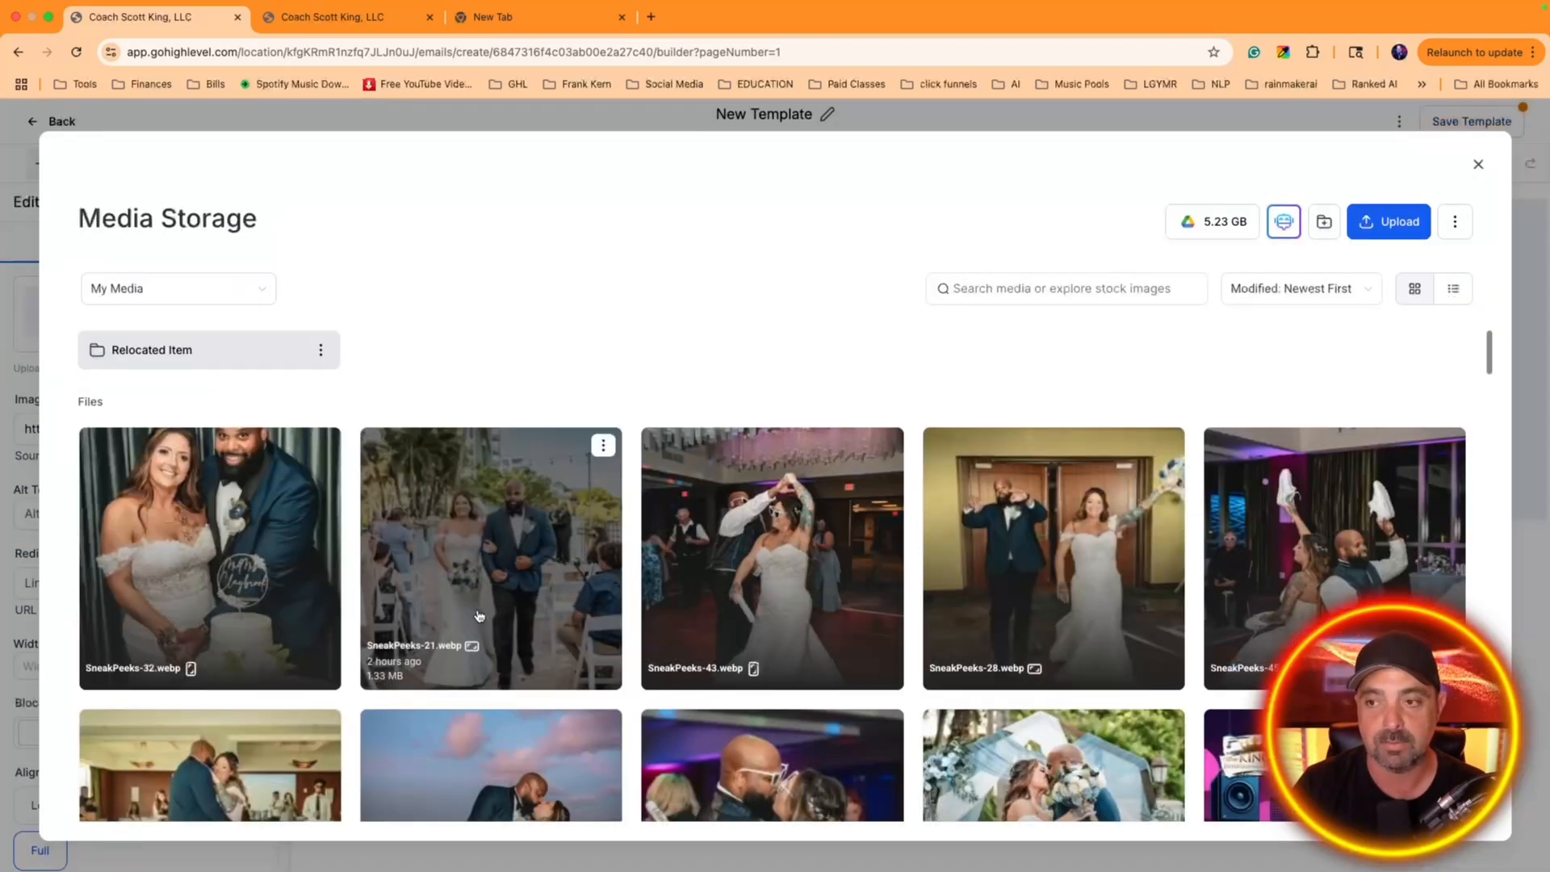
Use _KEE Square Logo.webp from the media library in the image block and resize it to 212 by 212
{"action": "scroll", "coordinate": [465, 620], "scroll_direction": "down", "scroll_amount": 10}
{"action": "scroll", "coordinate": [465, 620], "scroll_direction": "down", "scroll_amount": 15}
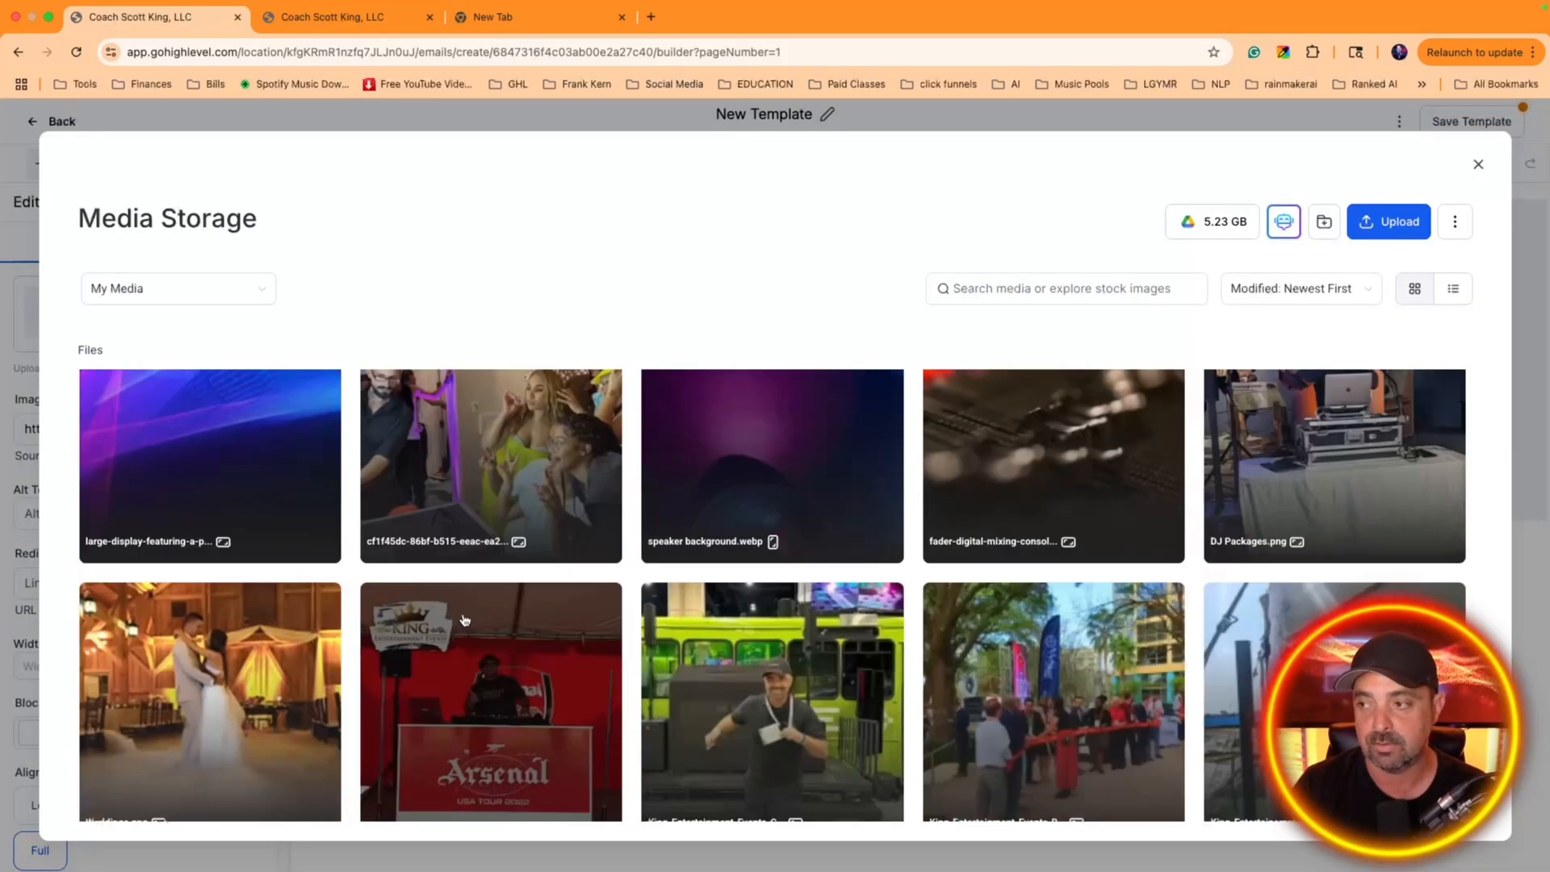
{"action": "scroll", "coordinate": [463, 621], "scroll_direction": "down", "scroll_amount": 4}
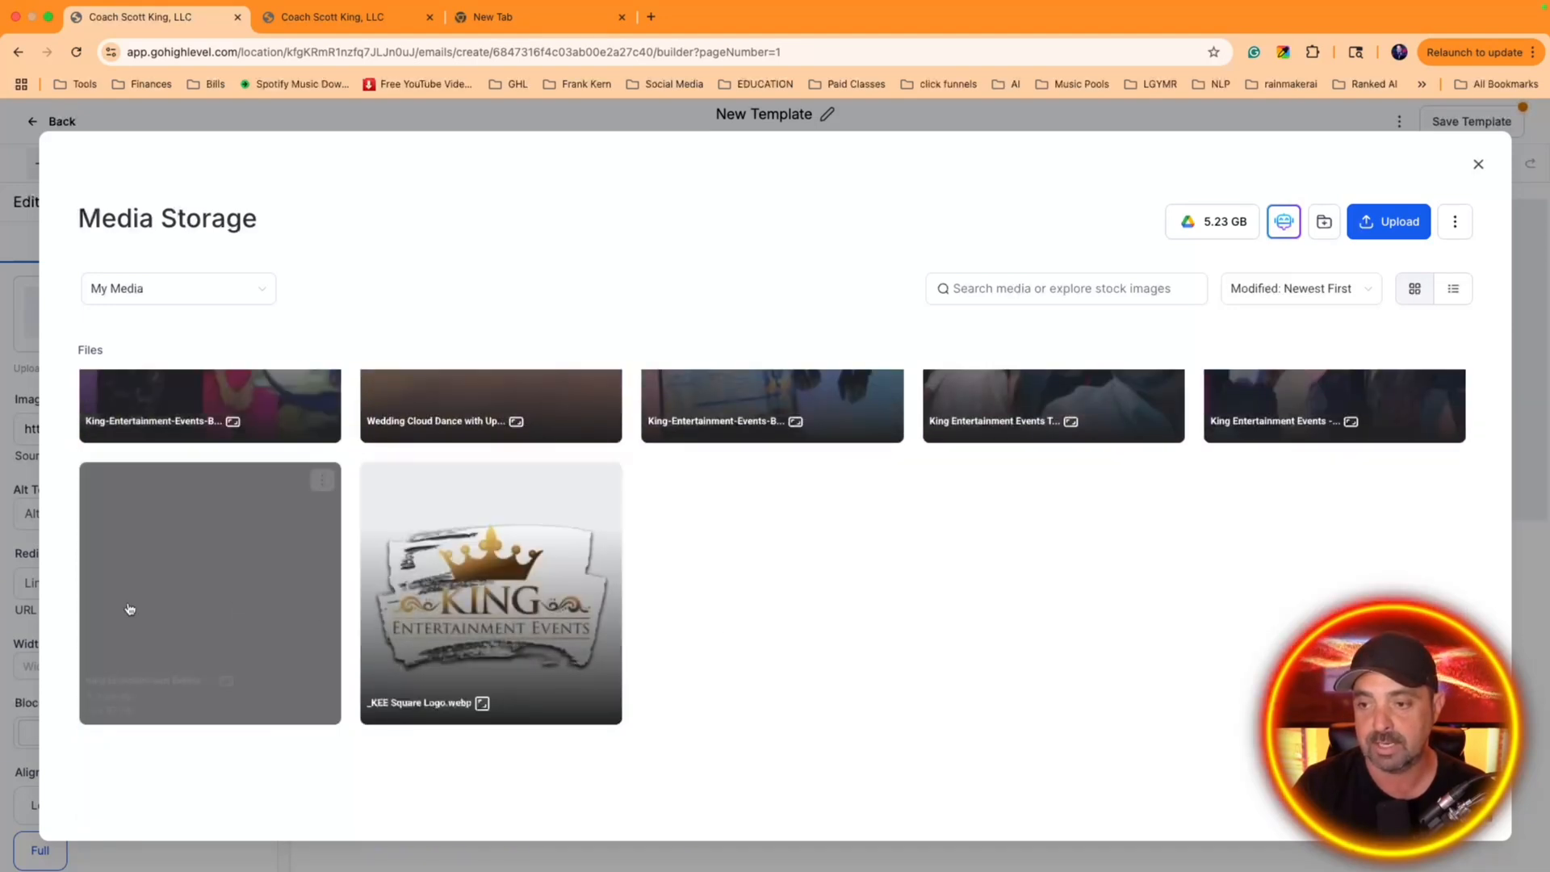
{"action": "left_click", "coordinate": [548, 624]}
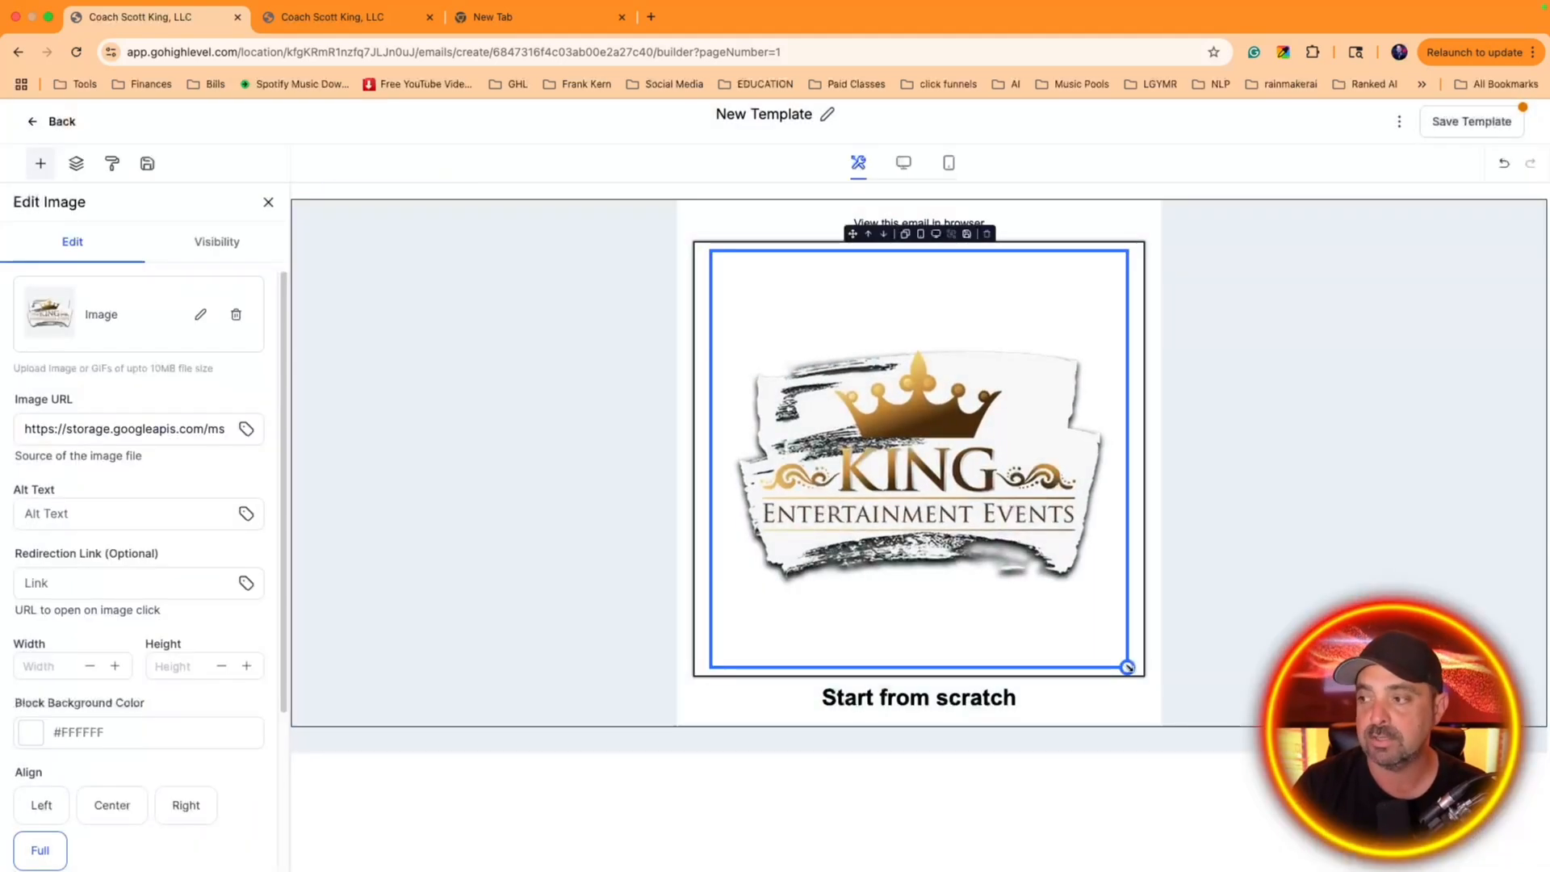
{"action": "left_click", "coordinate": [512, 329]}
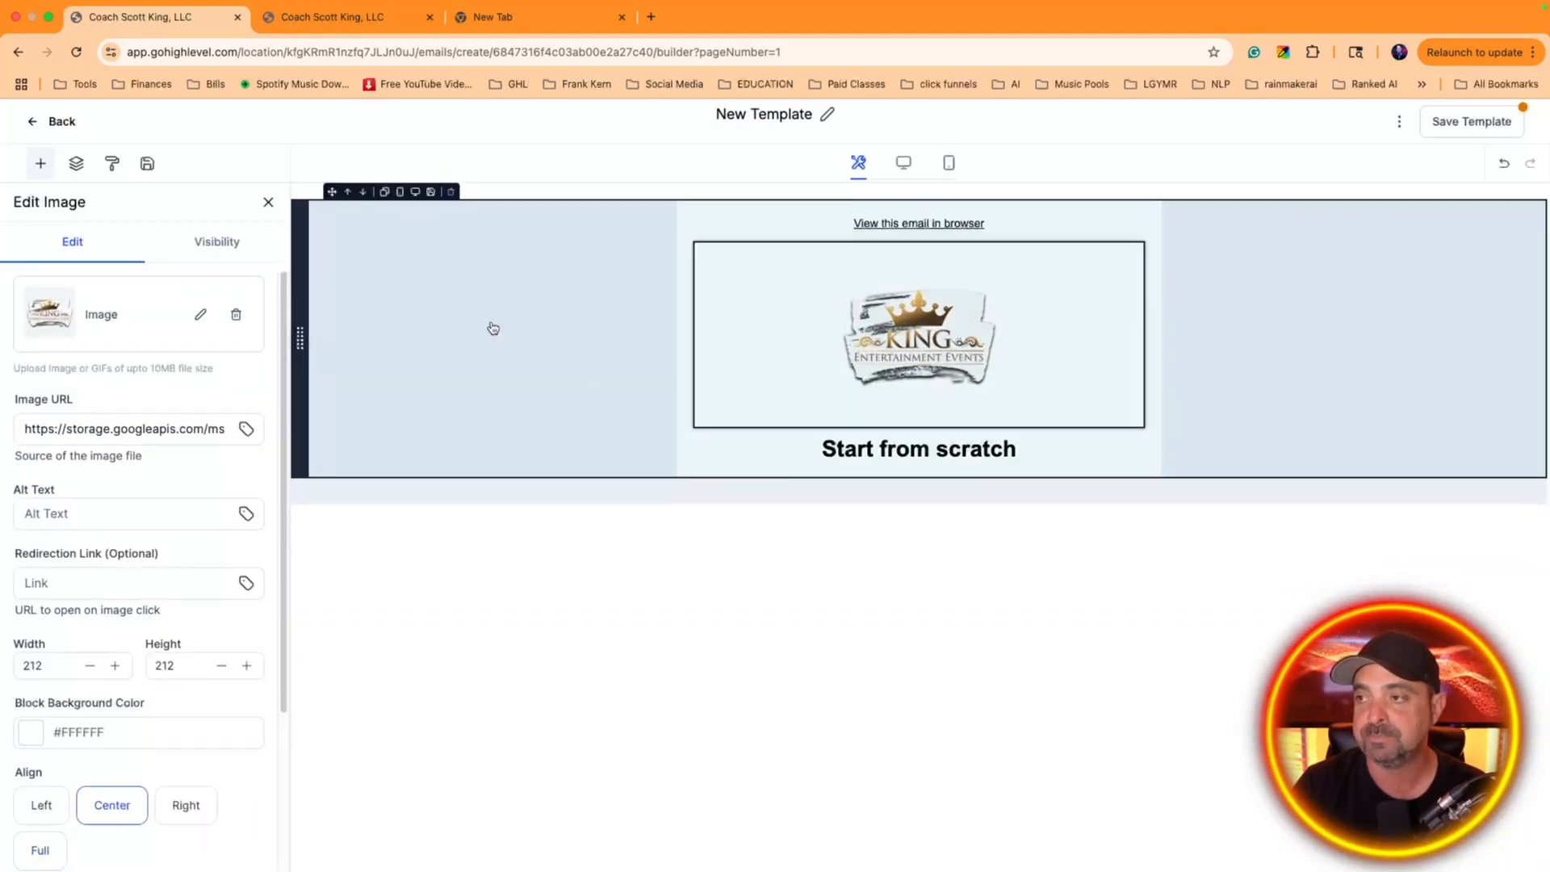
Set the background color of the layout section containing the logo and heading to #071ce0
{"action": "left_click", "coordinate": [307, 326]}
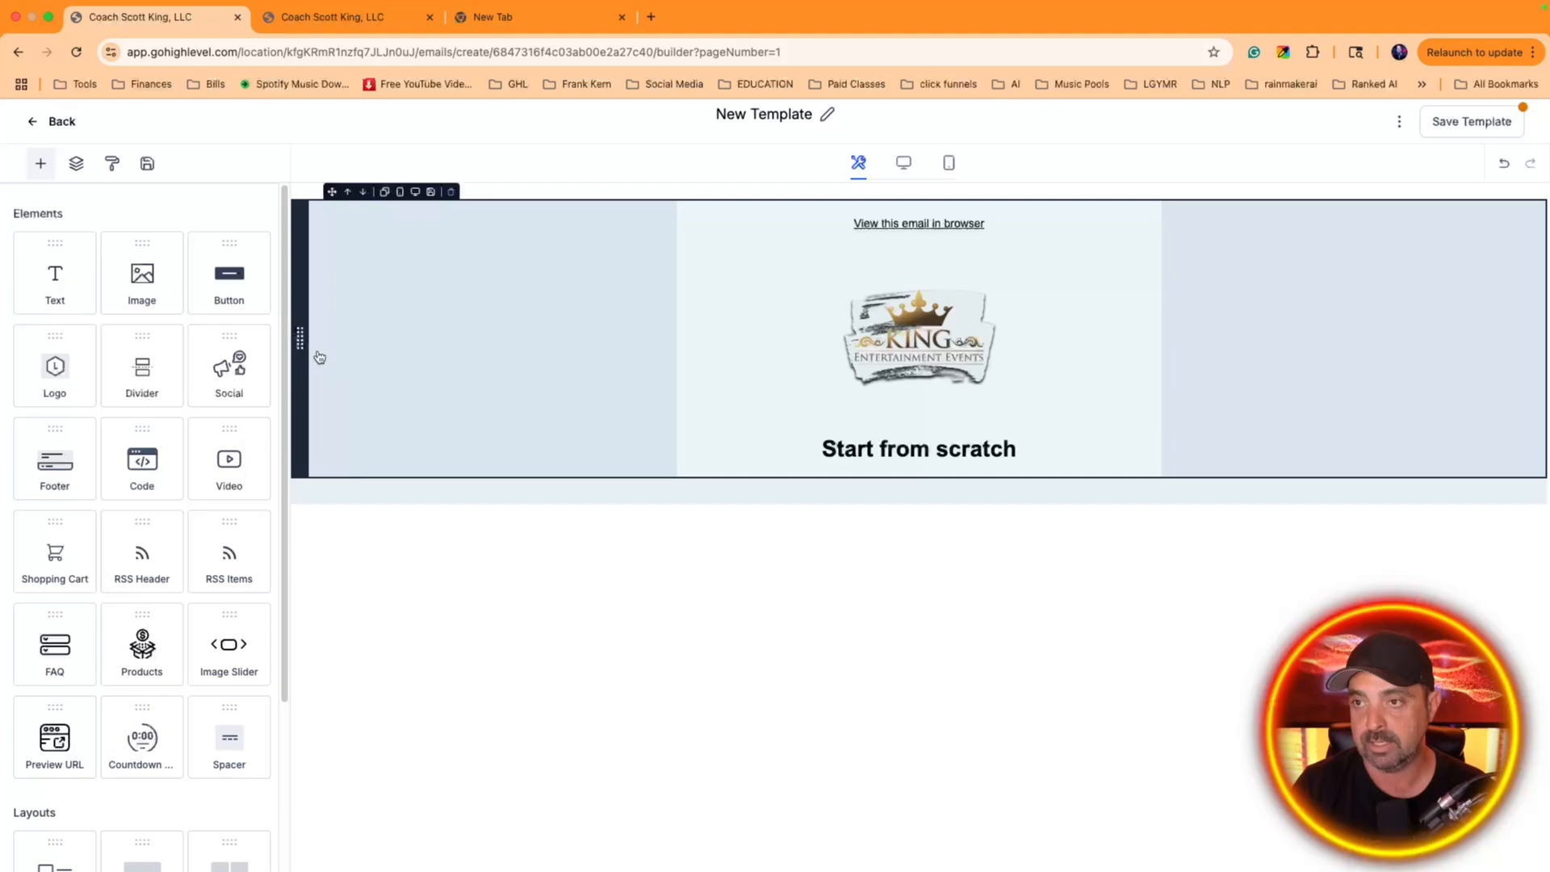
{"action": "left_click", "coordinate": [356, 360]}
{"action": "left_click", "coordinate": [444, 256]}
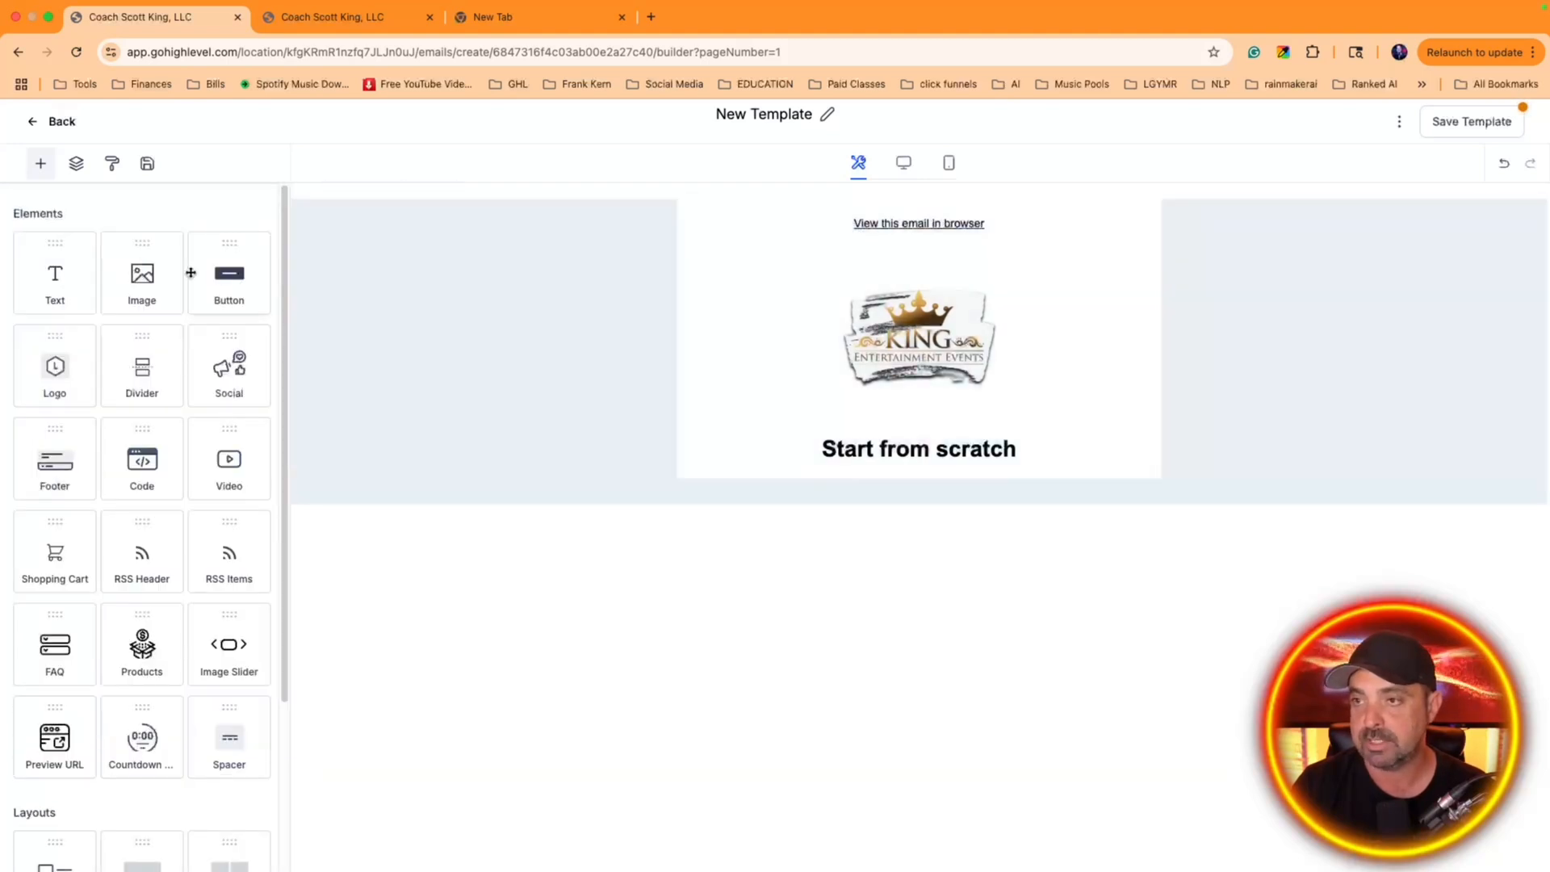
{"action": "left_click", "coordinate": [687, 208]}
{"action": "left_click", "coordinate": [206, 244]}
{"action": "double_click", "coordinate": [58, 255]}
{"action": "scroll", "coordinate": [231, 471], "scroll_direction": "down", "scroll_amount": 10}
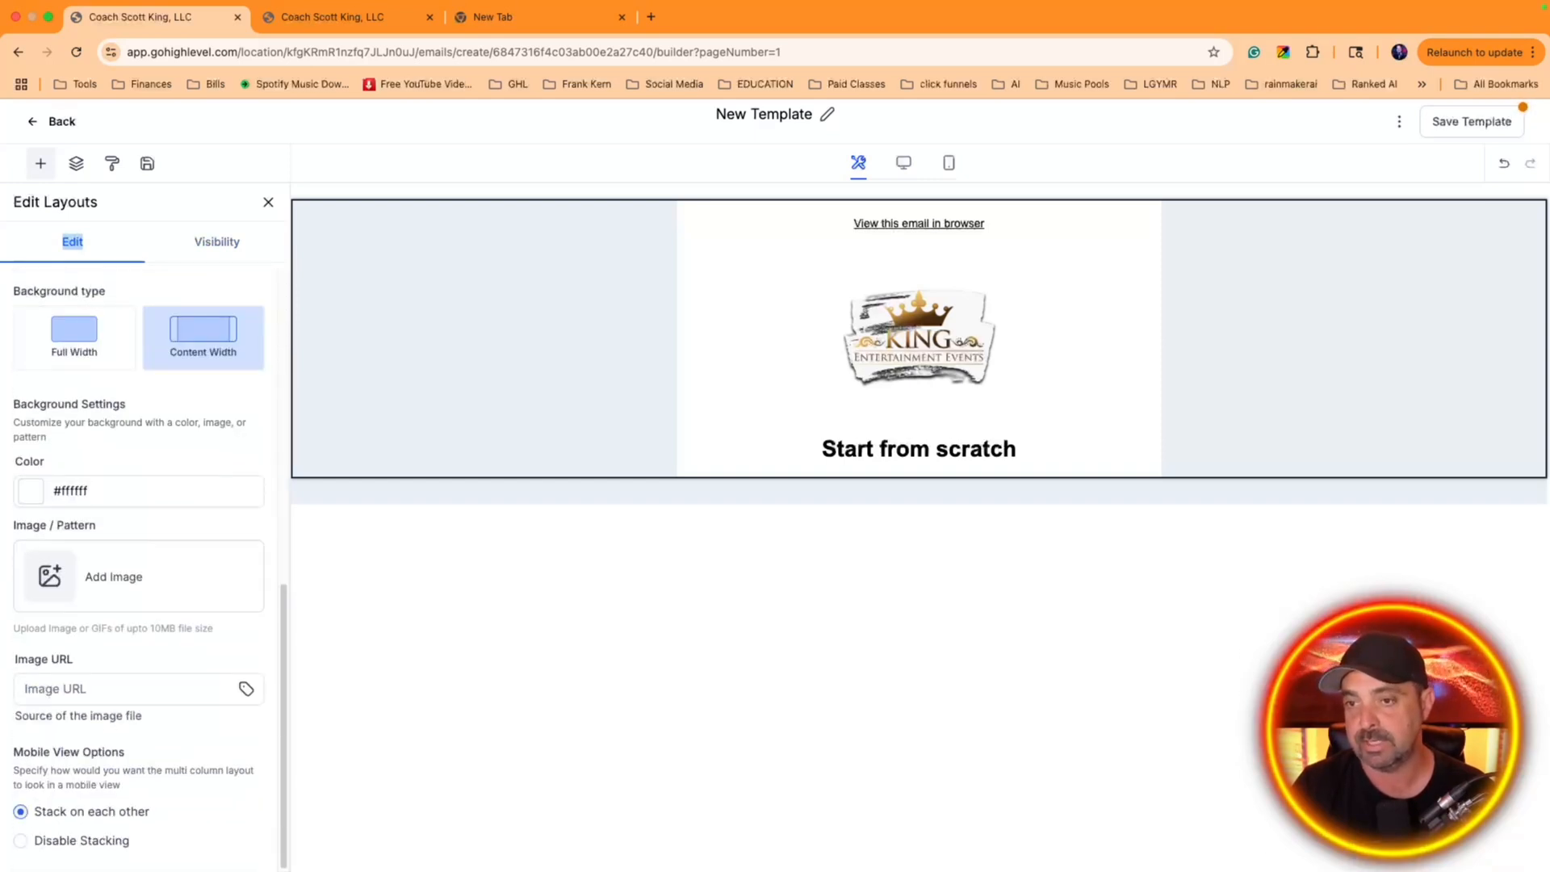
{"action": "left_click", "coordinate": [34, 493]}
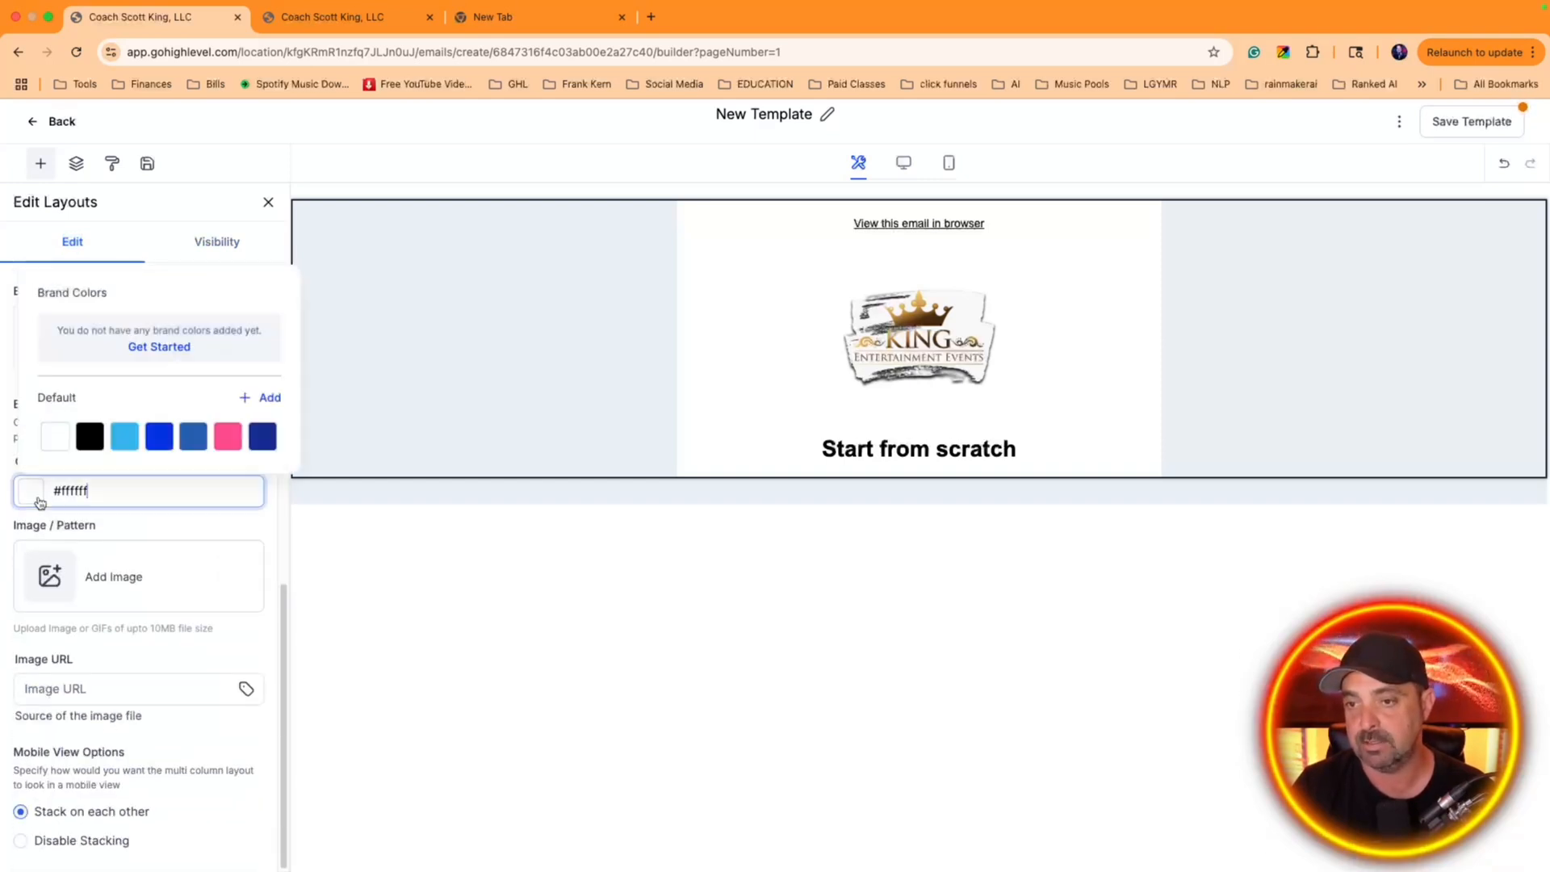
{"action": "left_click", "coordinate": [157, 440]}
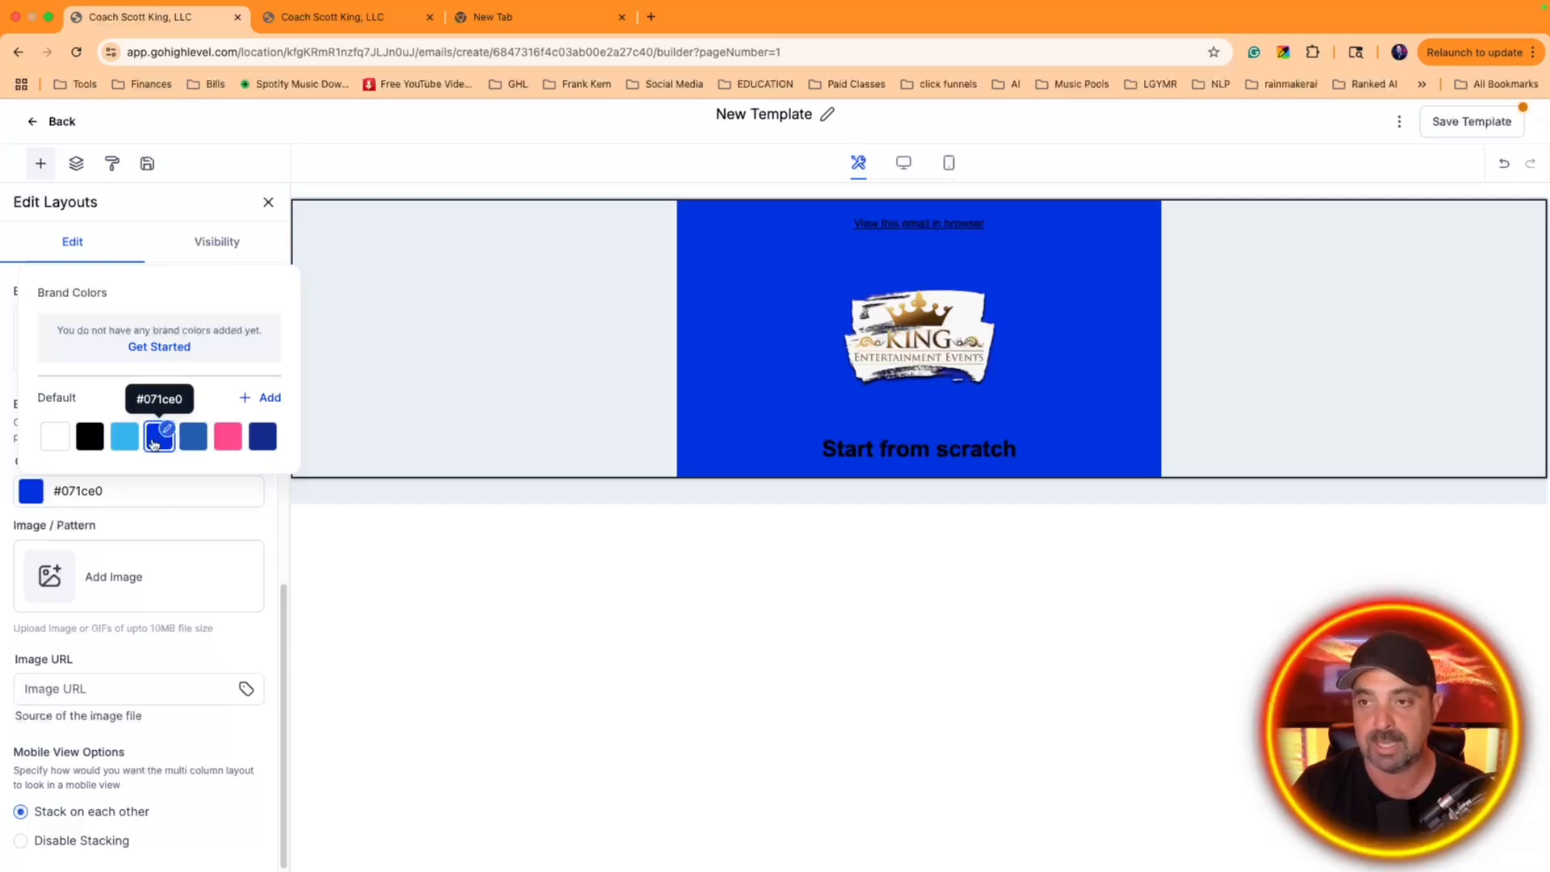
Try the other default swatches as the layout section's background color and return it to #071ce0
{"action": "left_click", "coordinate": [126, 438]}
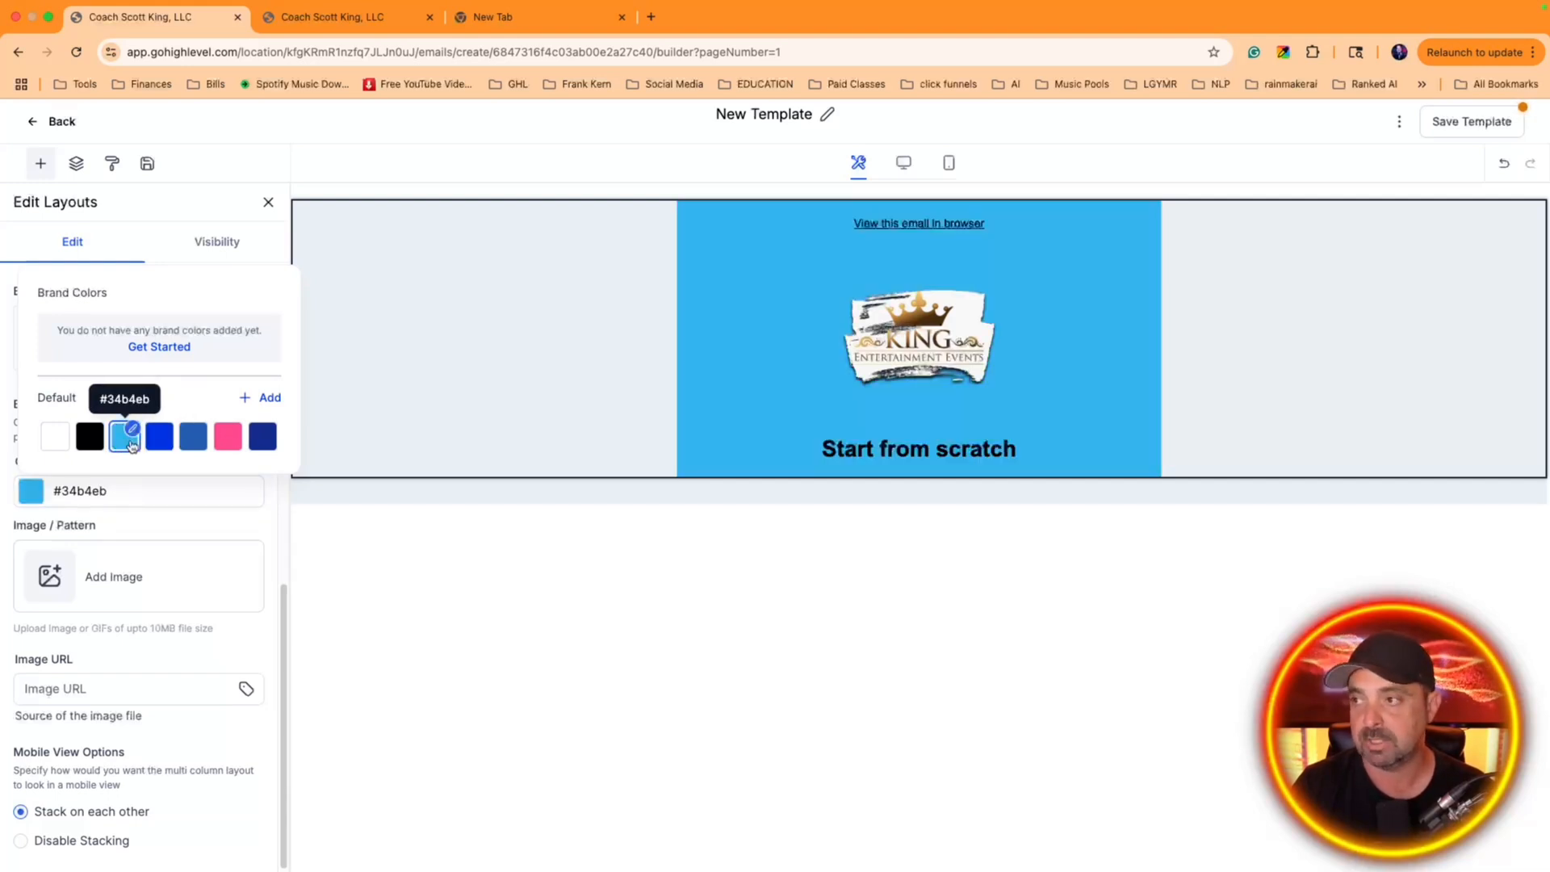
{"action": "left_click", "coordinate": [157, 444]}
{"action": "left_click", "coordinate": [123, 444]}
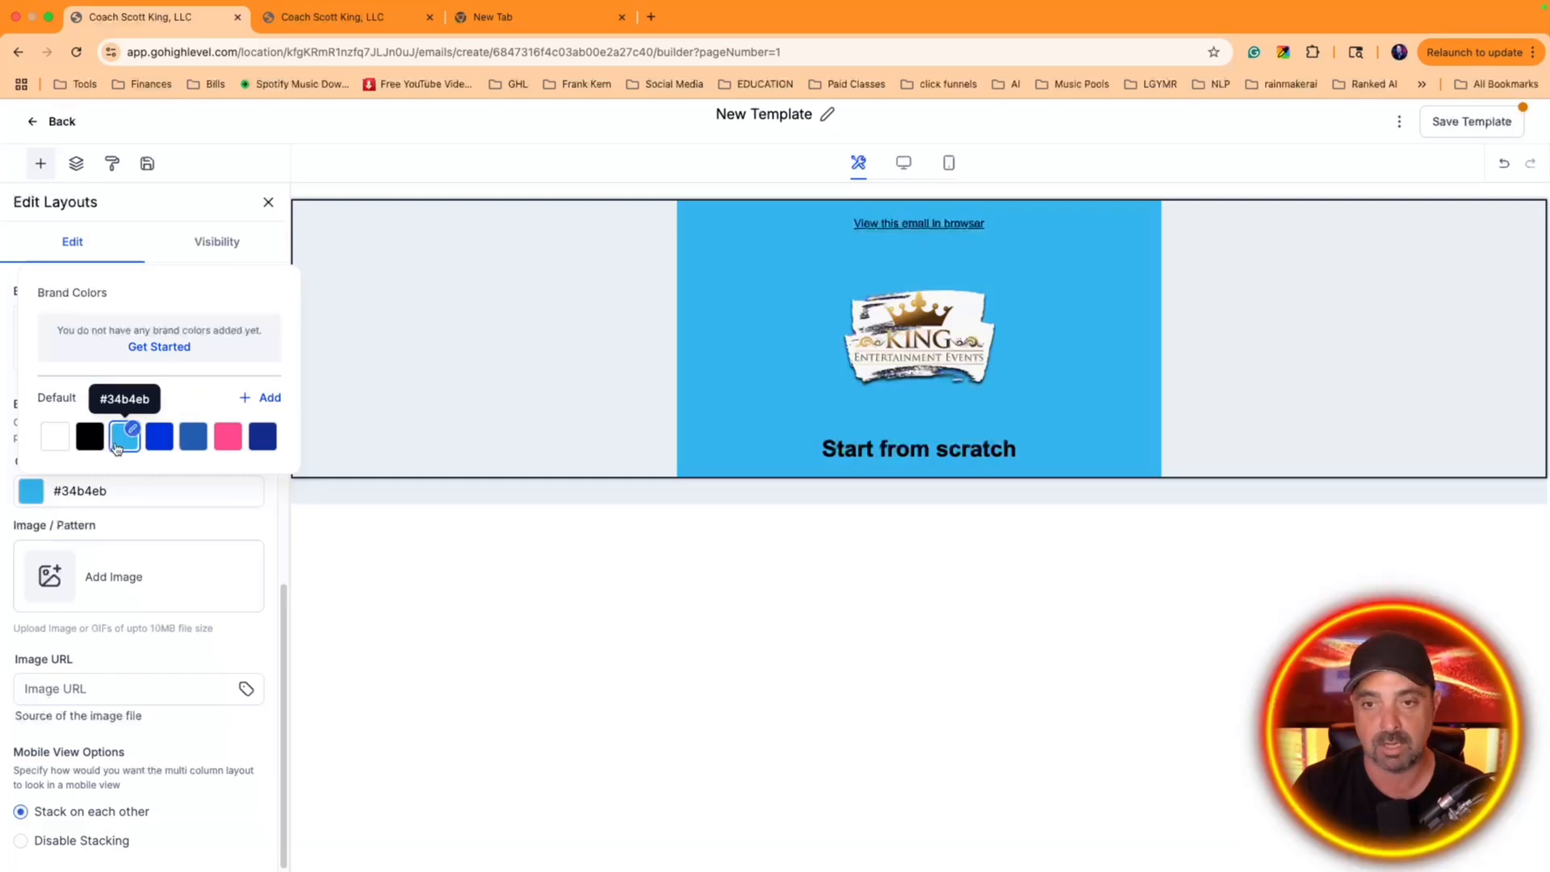
{"action": "left_click", "coordinate": [101, 448]}
{"action": "left_click", "coordinate": [127, 446]}
{"action": "left_click", "coordinate": [163, 446]}
{"action": "left_click", "coordinate": [196, 445]}
{"action": "left_click", "coordinate": [240, 447]}
{"action": "left_click", "coordinate": [262, 441]}
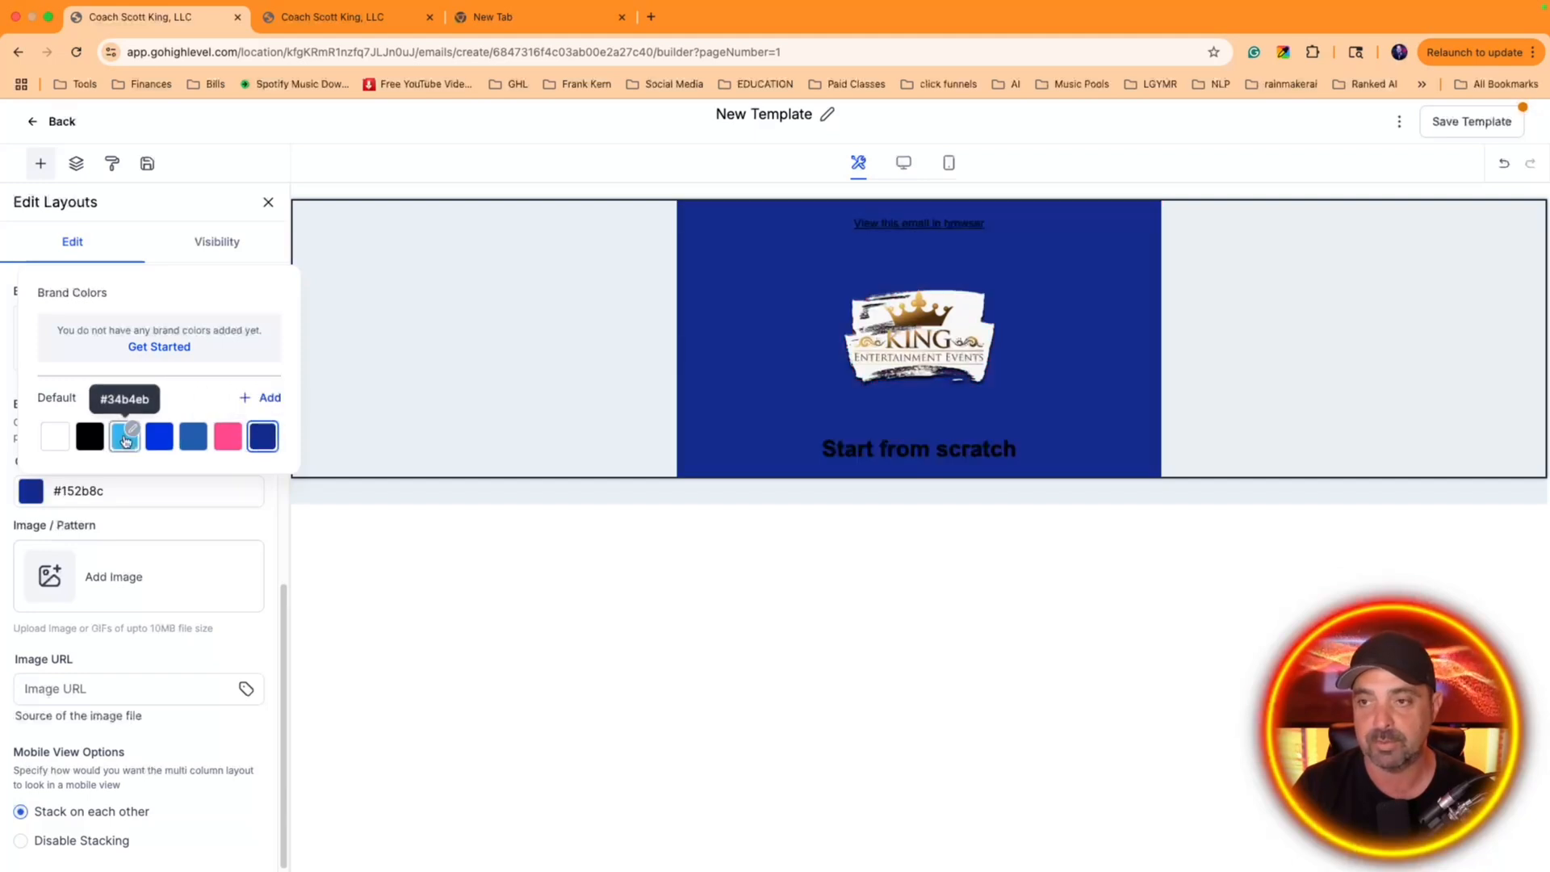
{"action": "left_click", "coordinate": [160, 436]}
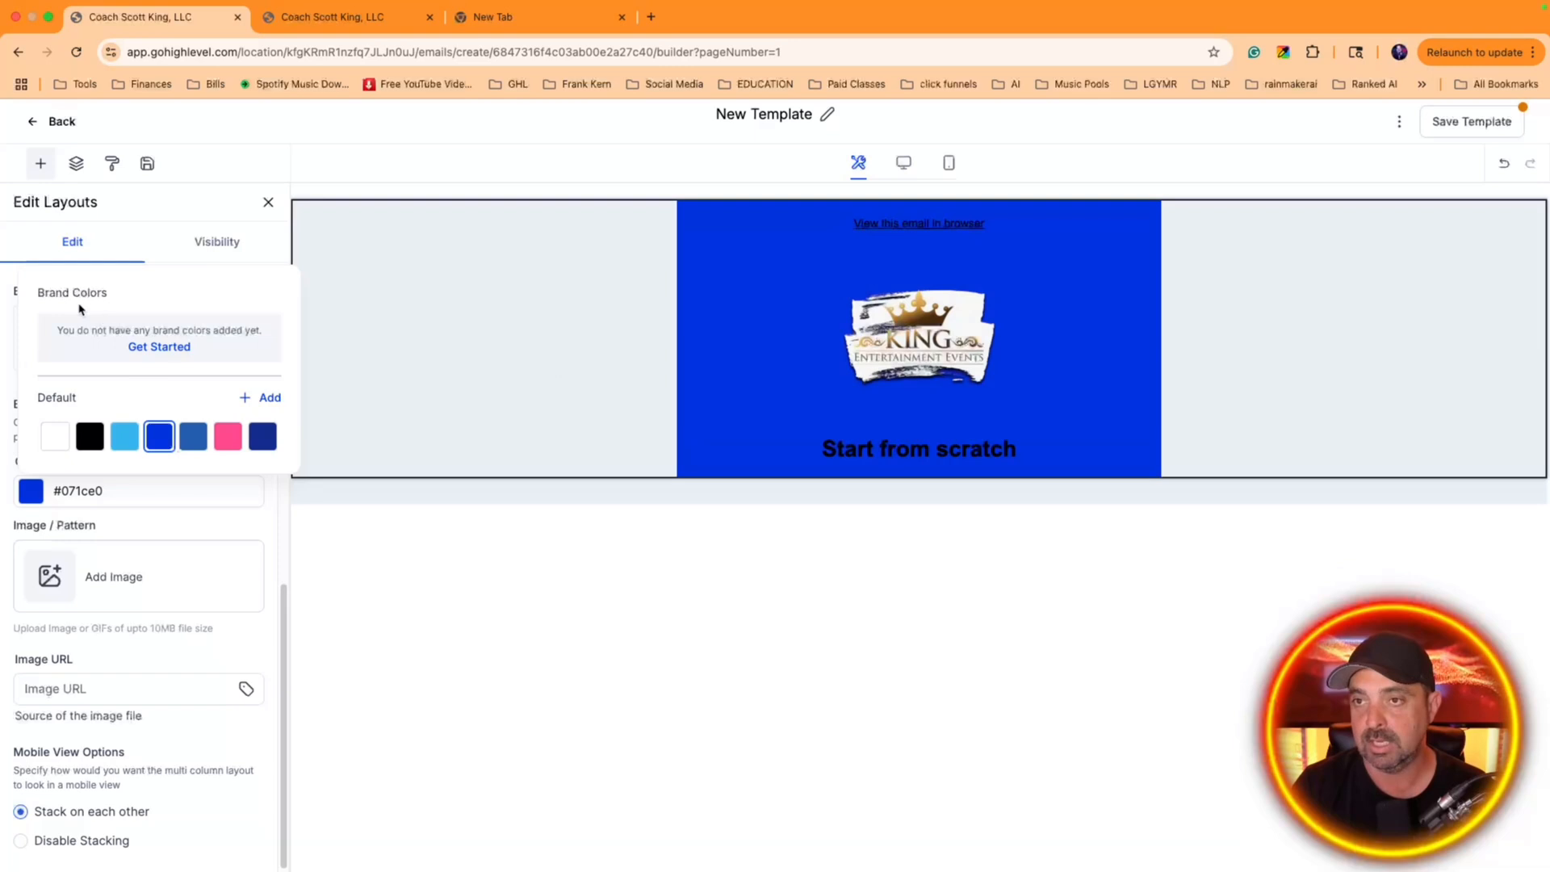
Add a text block above the logo and replace its heading with "DJs-Lights-Photo Booths"
{"action": "left_click", "coordinate": [40, 164]}
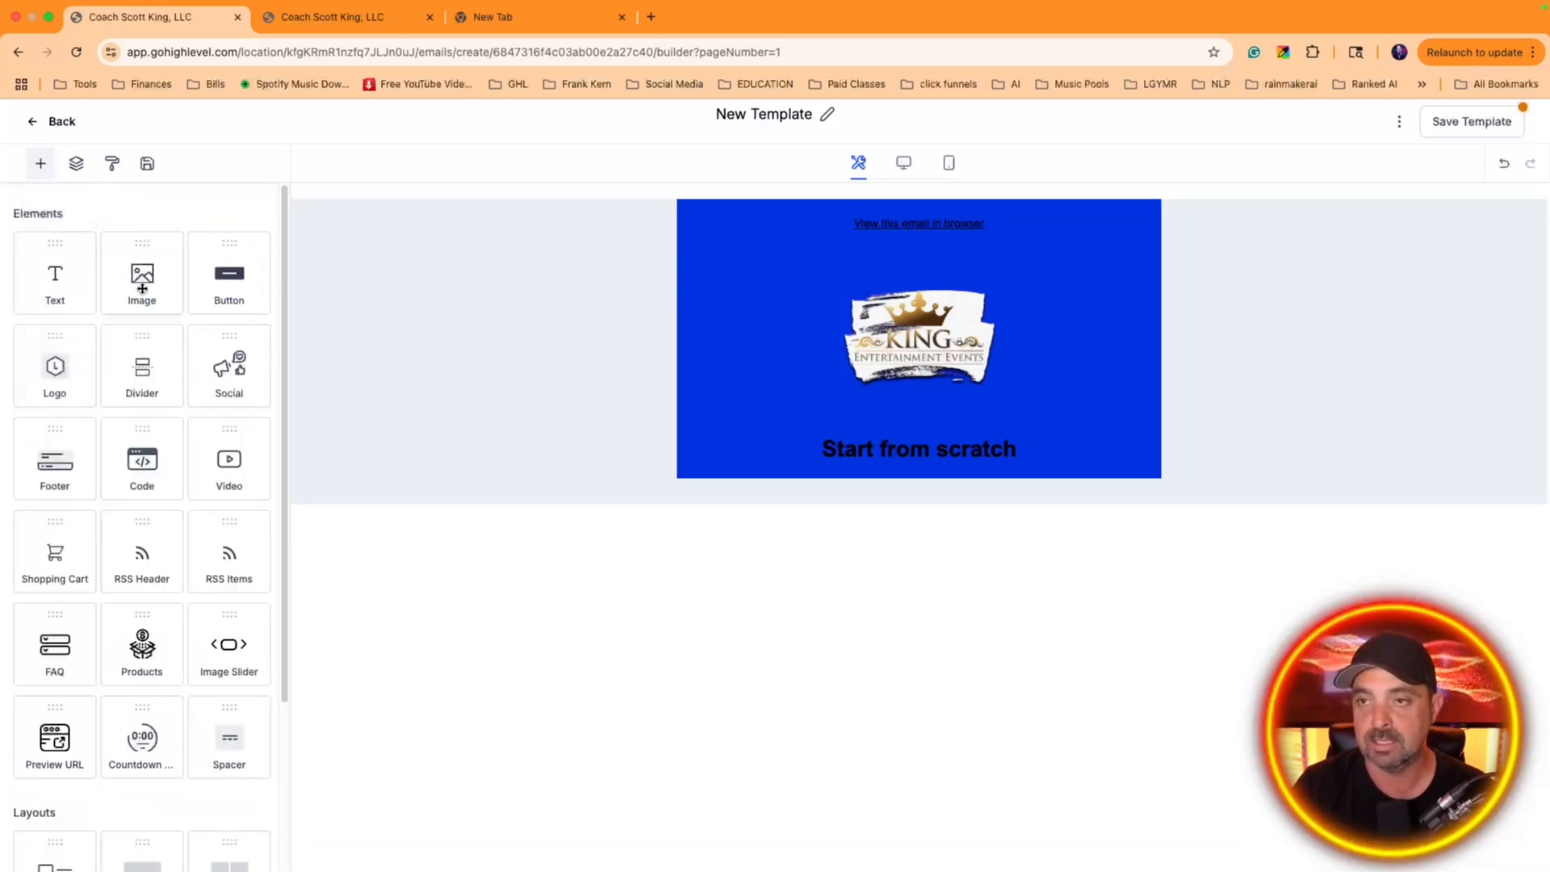
{"action": "left_click_drag", "start_coordinate": [69, 281], "coordinate": [927, 438]}
{"action": "double_click", "coordinate": [745, 261]}
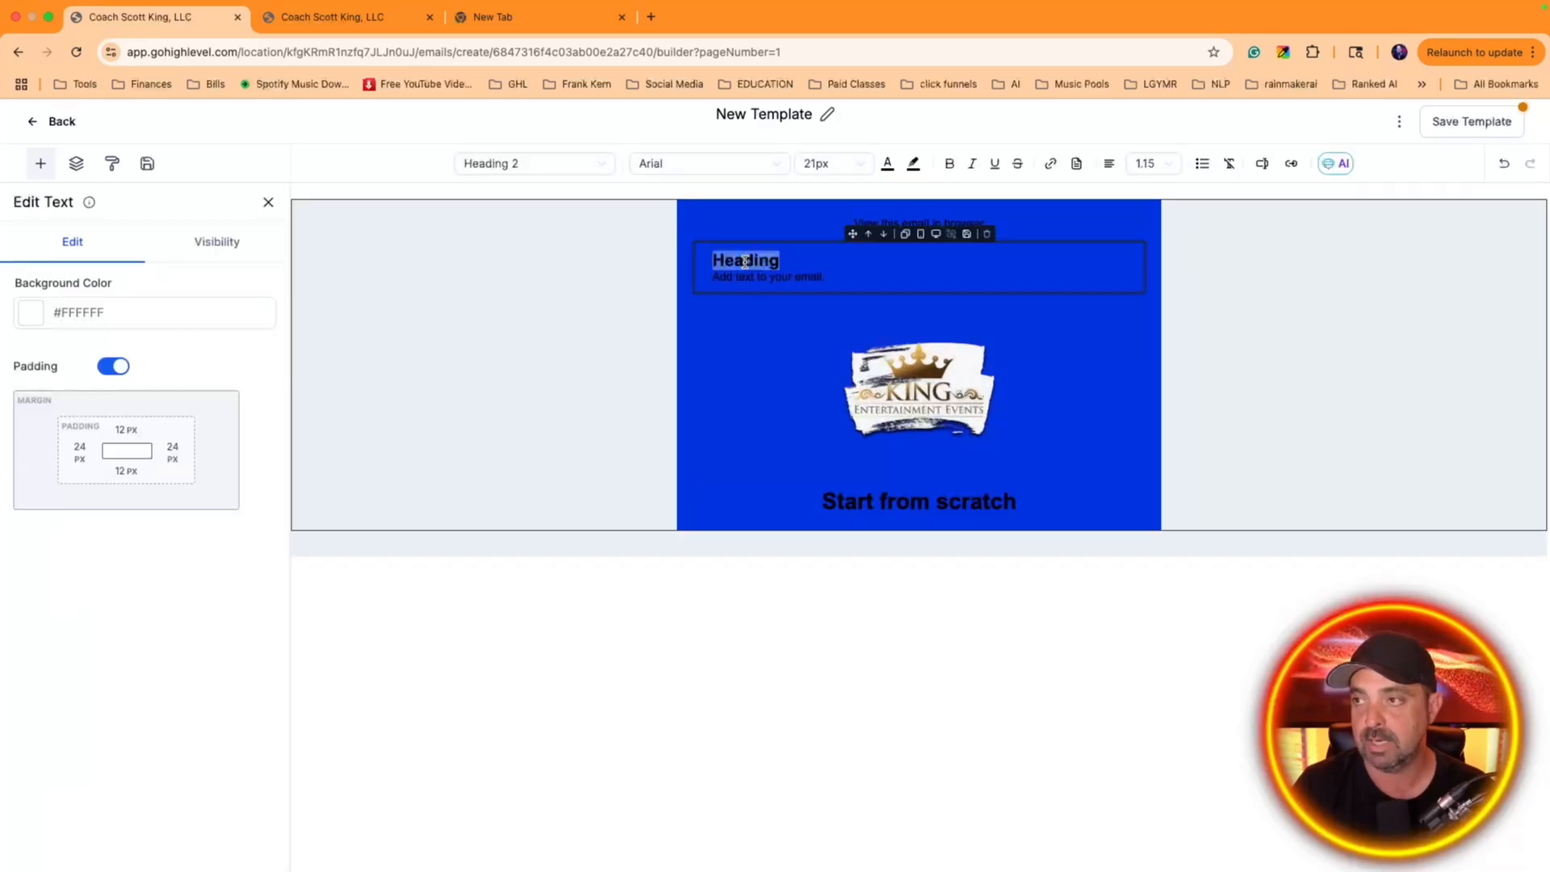
{"action": "type", "text": "DJ"}
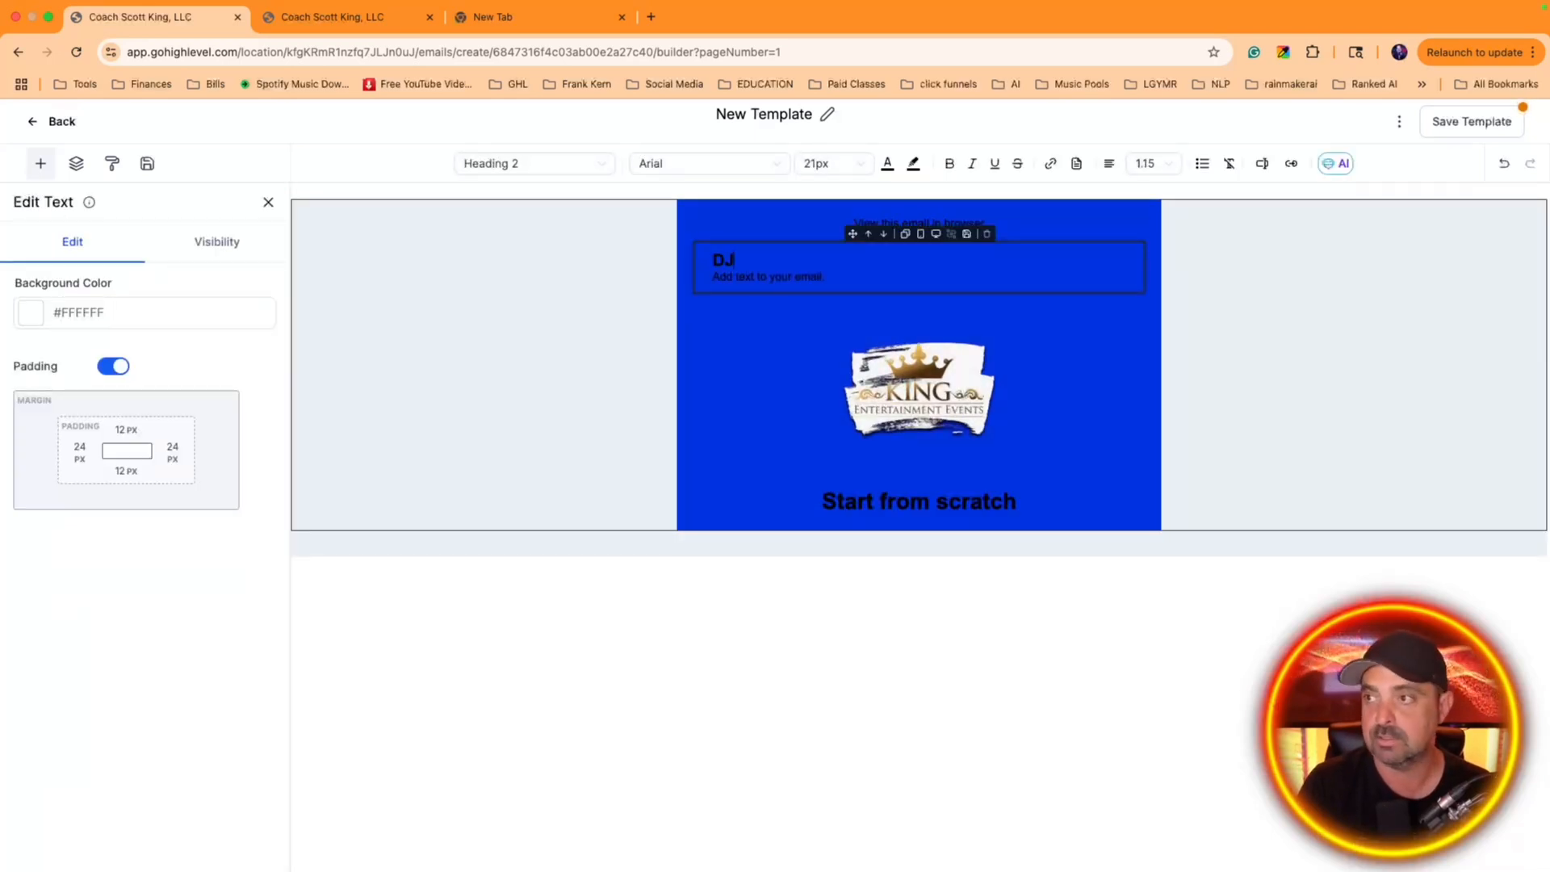
{"action": "type", "text": "s-Lights-Photo Booths"}
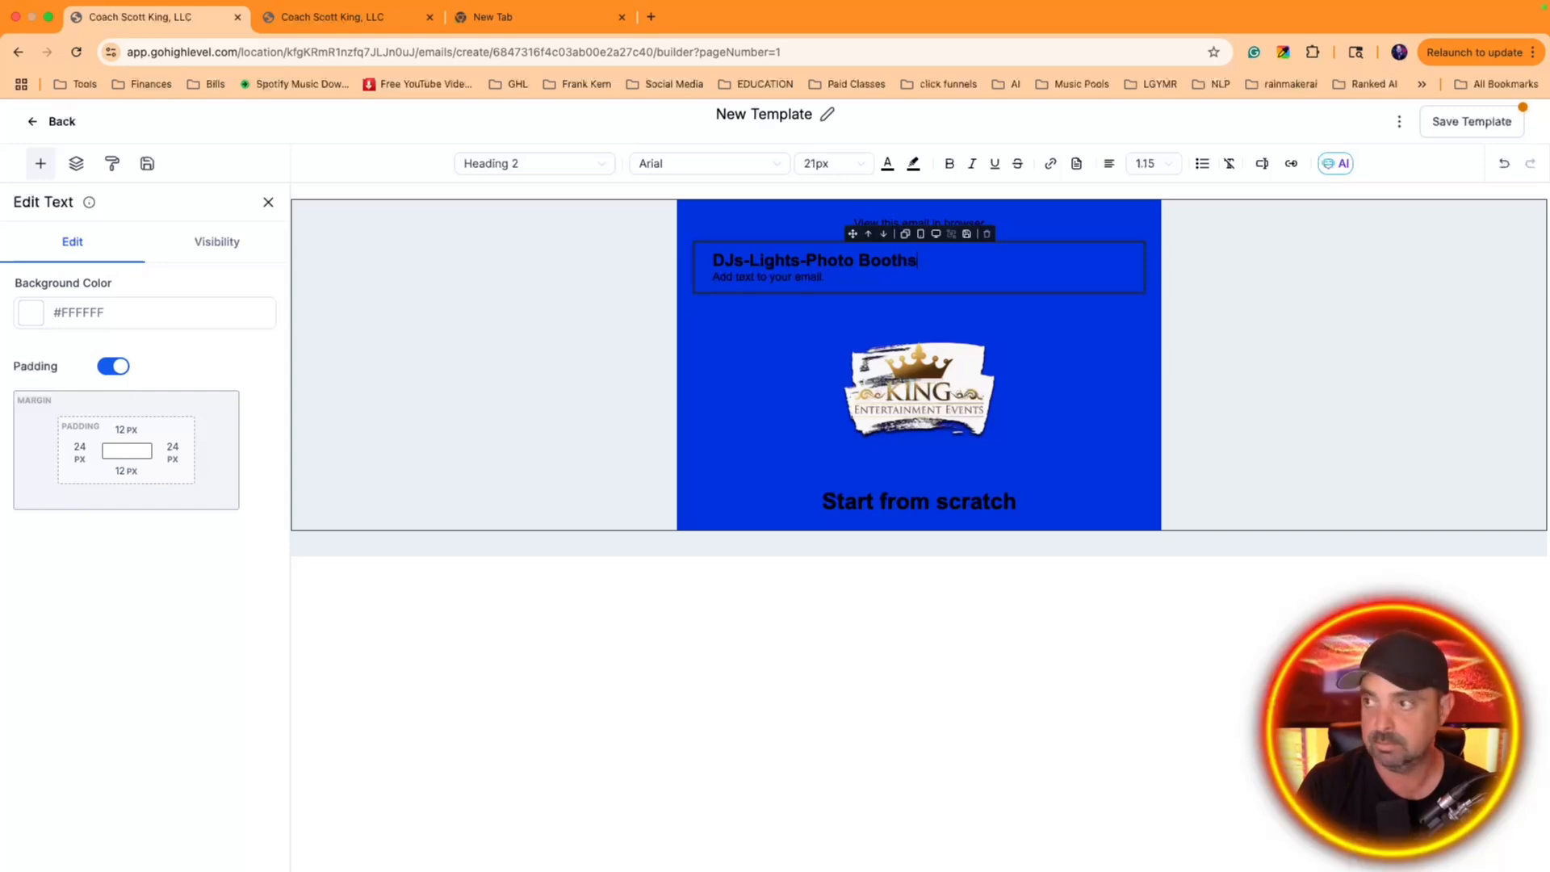
Make the "DJs-Lights-Photo Booths" heading white and center it
{"action": "triple_click", "coordinate": [859, 260]}
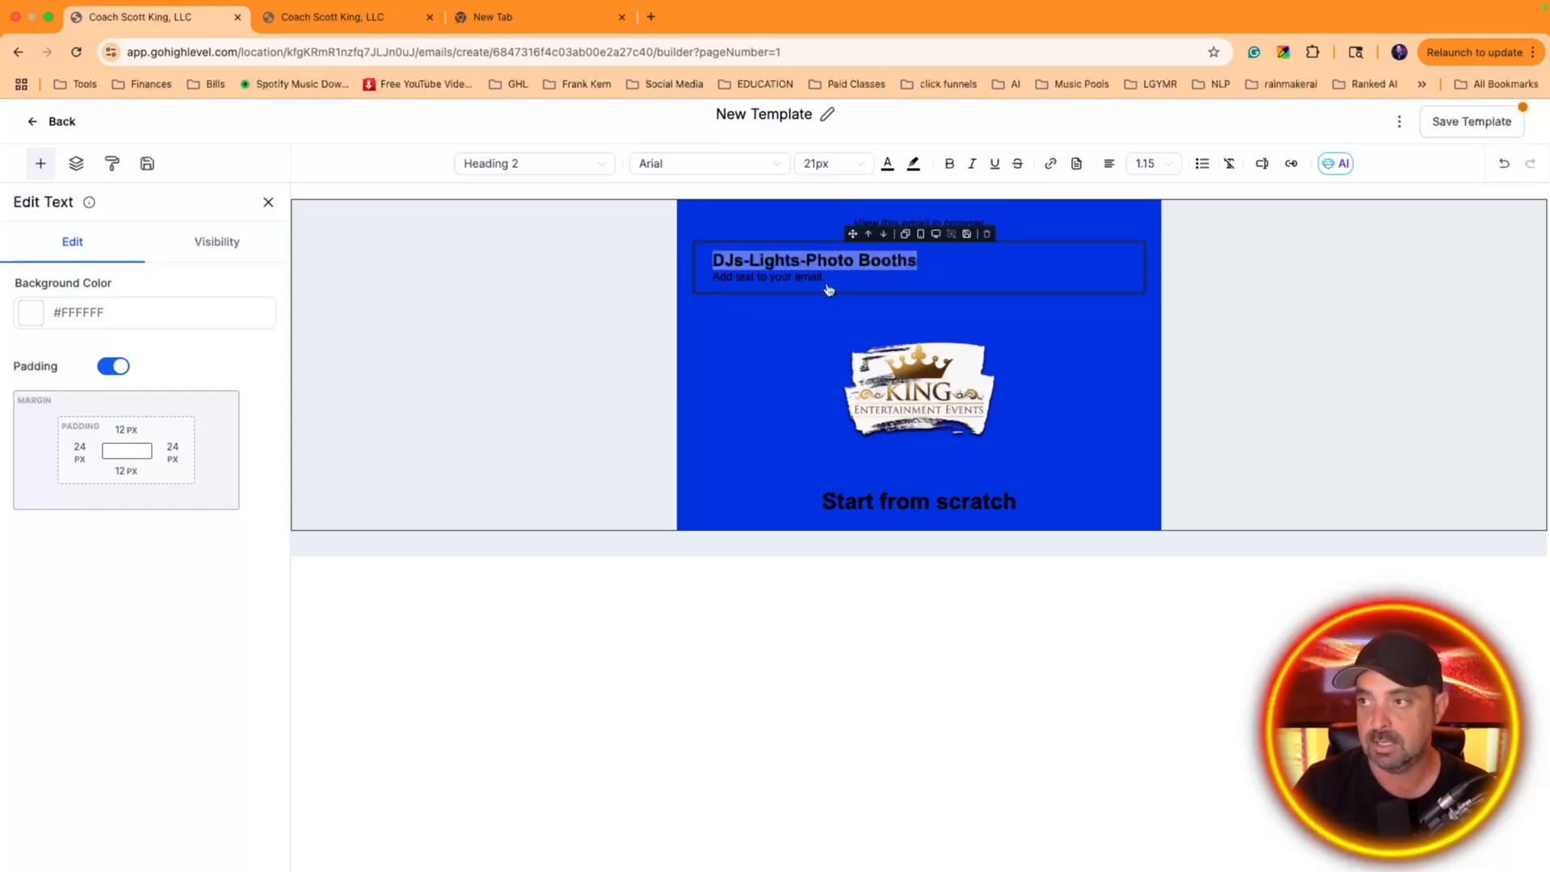
{"action": "left_click", "coordinate": [888, 164]}
{"action": "left_click", "coordinate": [784, 347]}
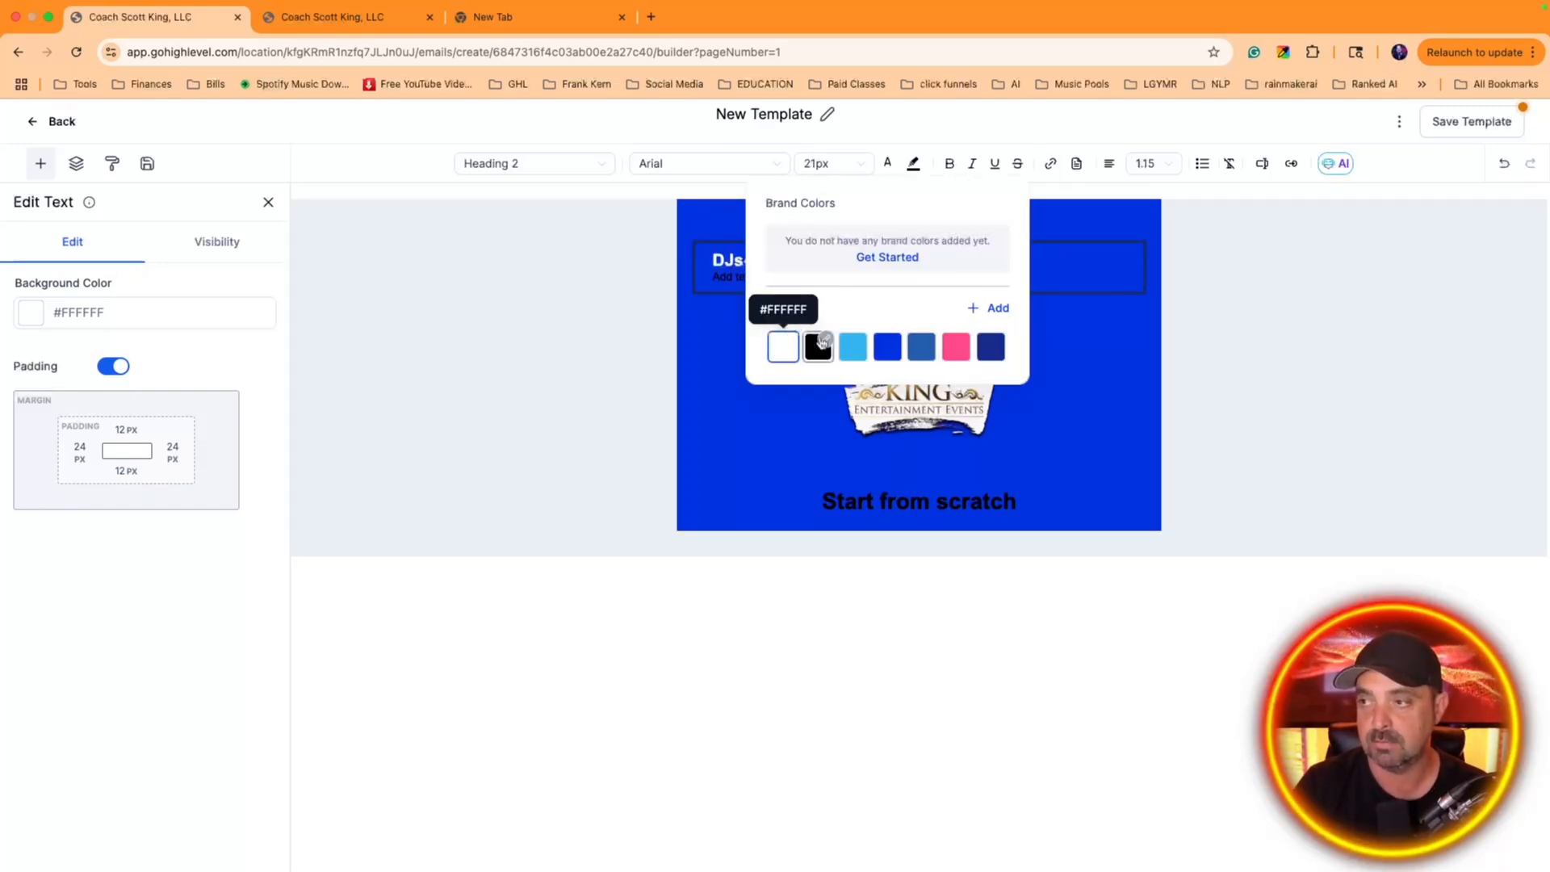
{"action": "left_click", "coordinate": [1107, 165]}
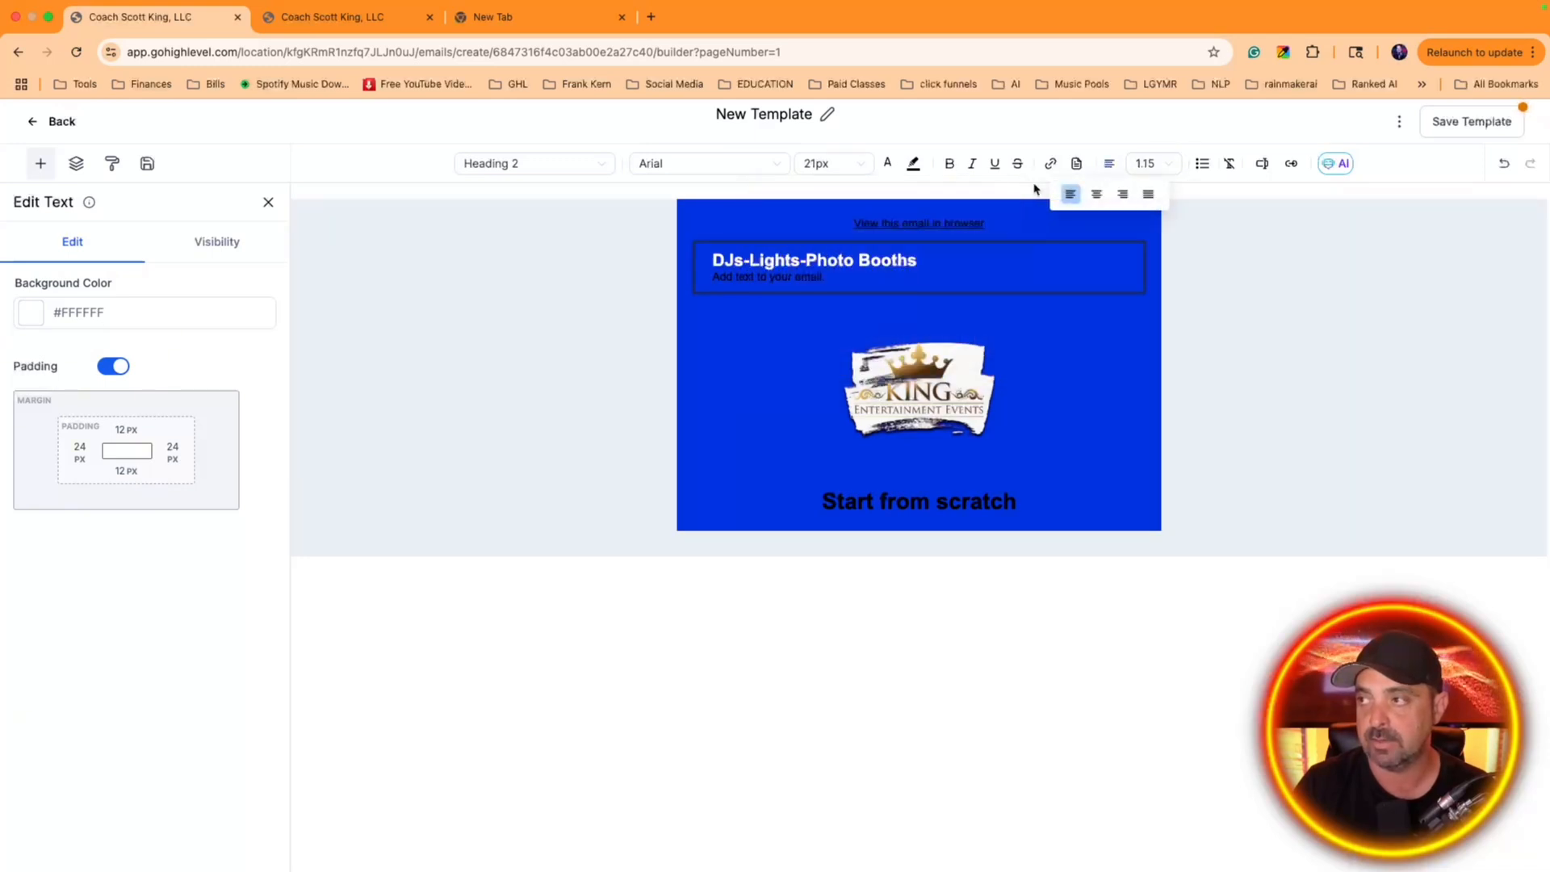
{"action": "left_click", "coordinate": [1110, 166]}
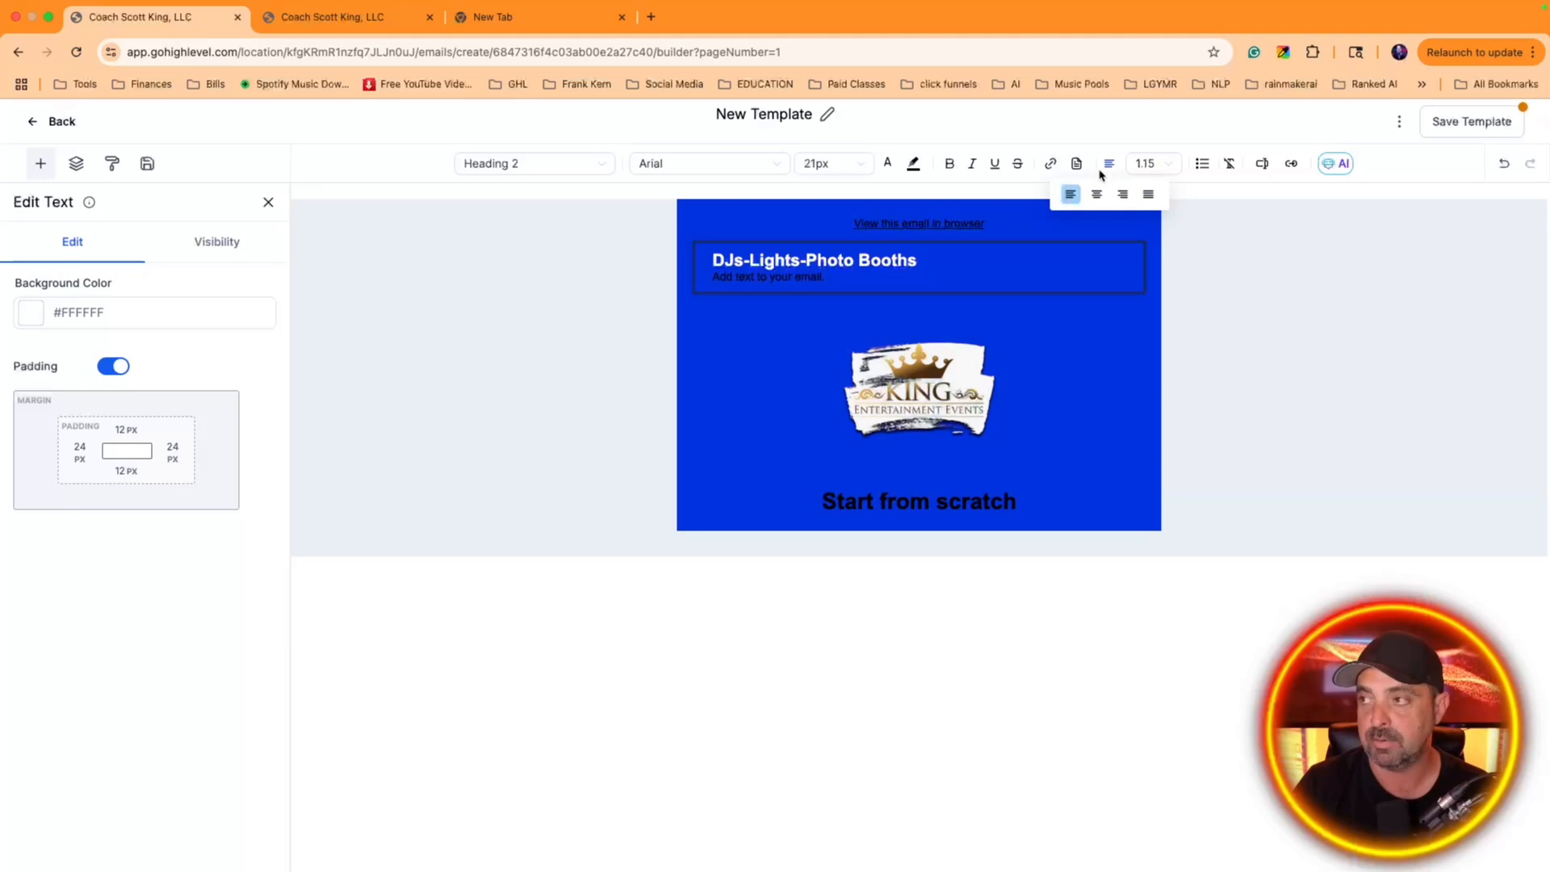
{"action": "left_click", "coordinate": [1109, 166]}
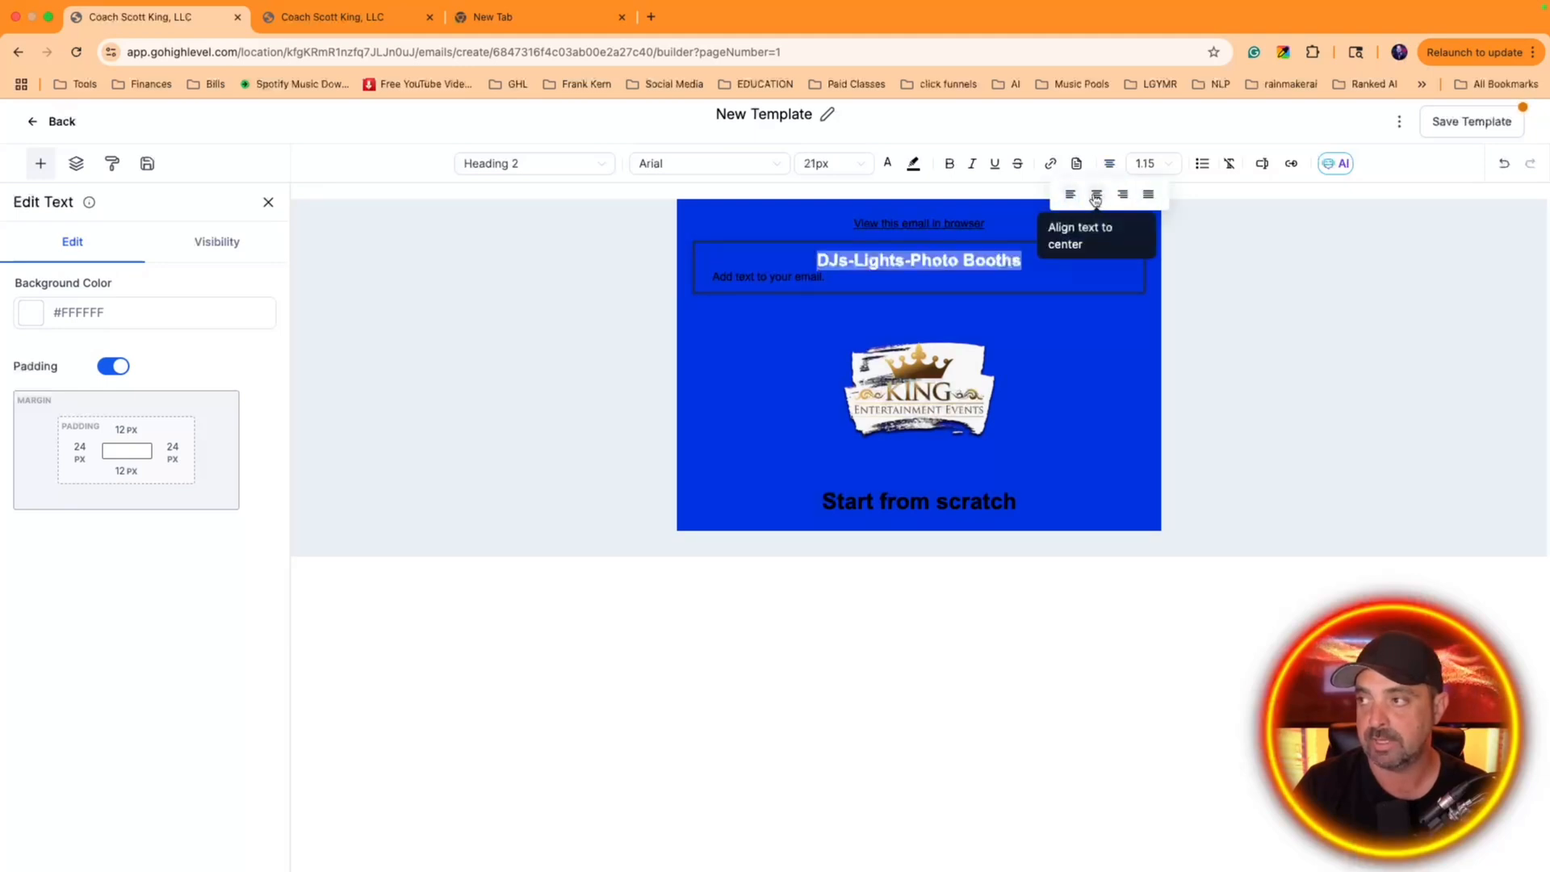
{"action": "left_click", "coordinate": [1097, 192]}
Delete the placeholder paragraph under the "DJs-Lights-Photo Booths" heading and move the text block below the logo
{"action": "triple_click", "coordinate": [859, 280]}
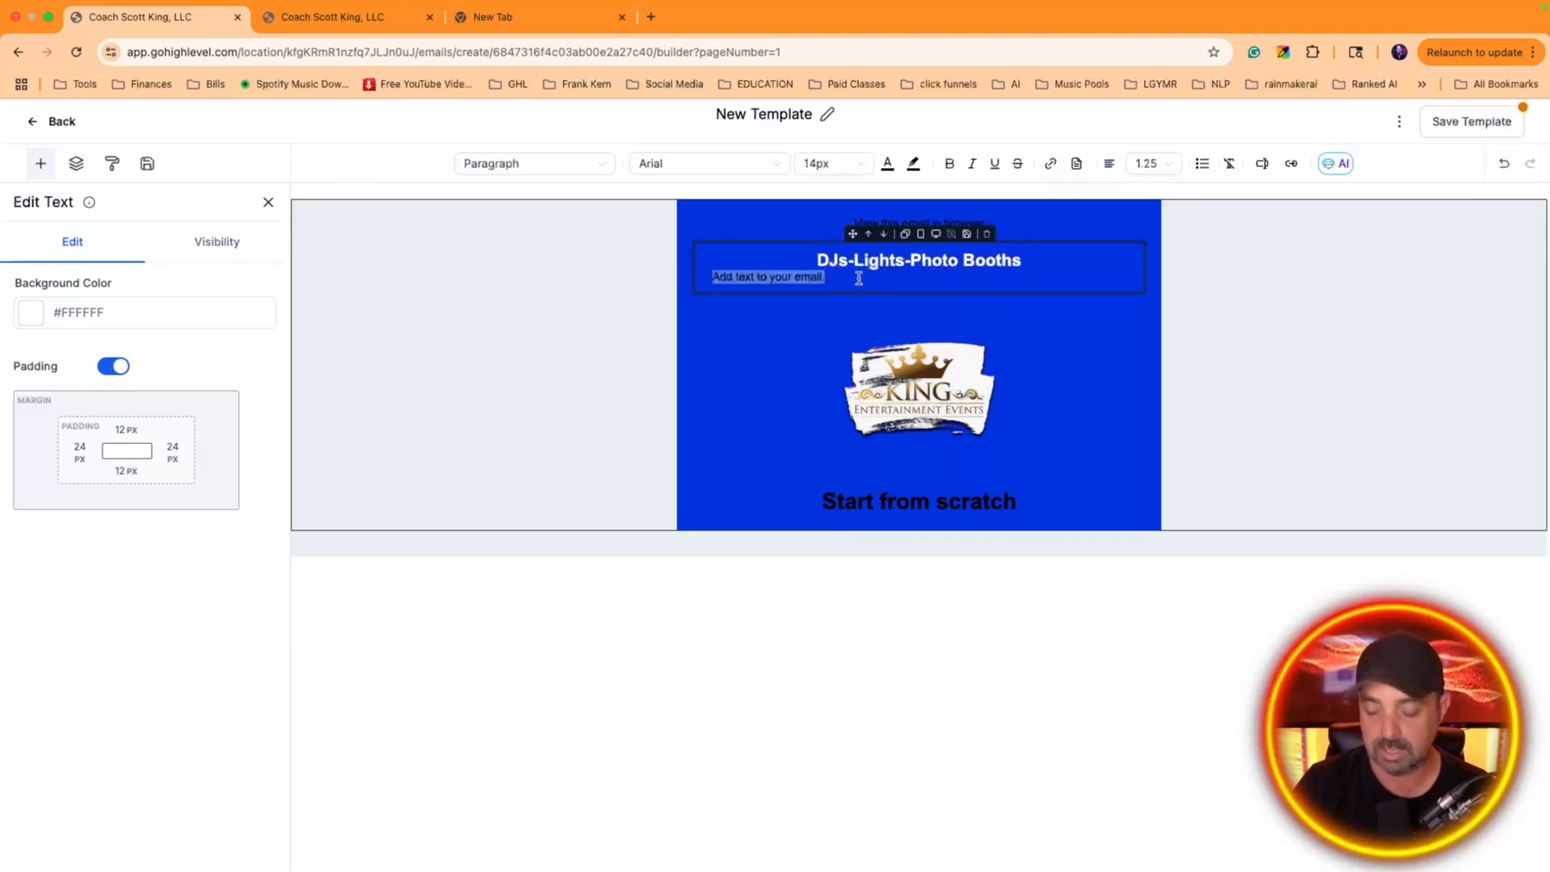
{"action": "key", "text": "BackSpace"}
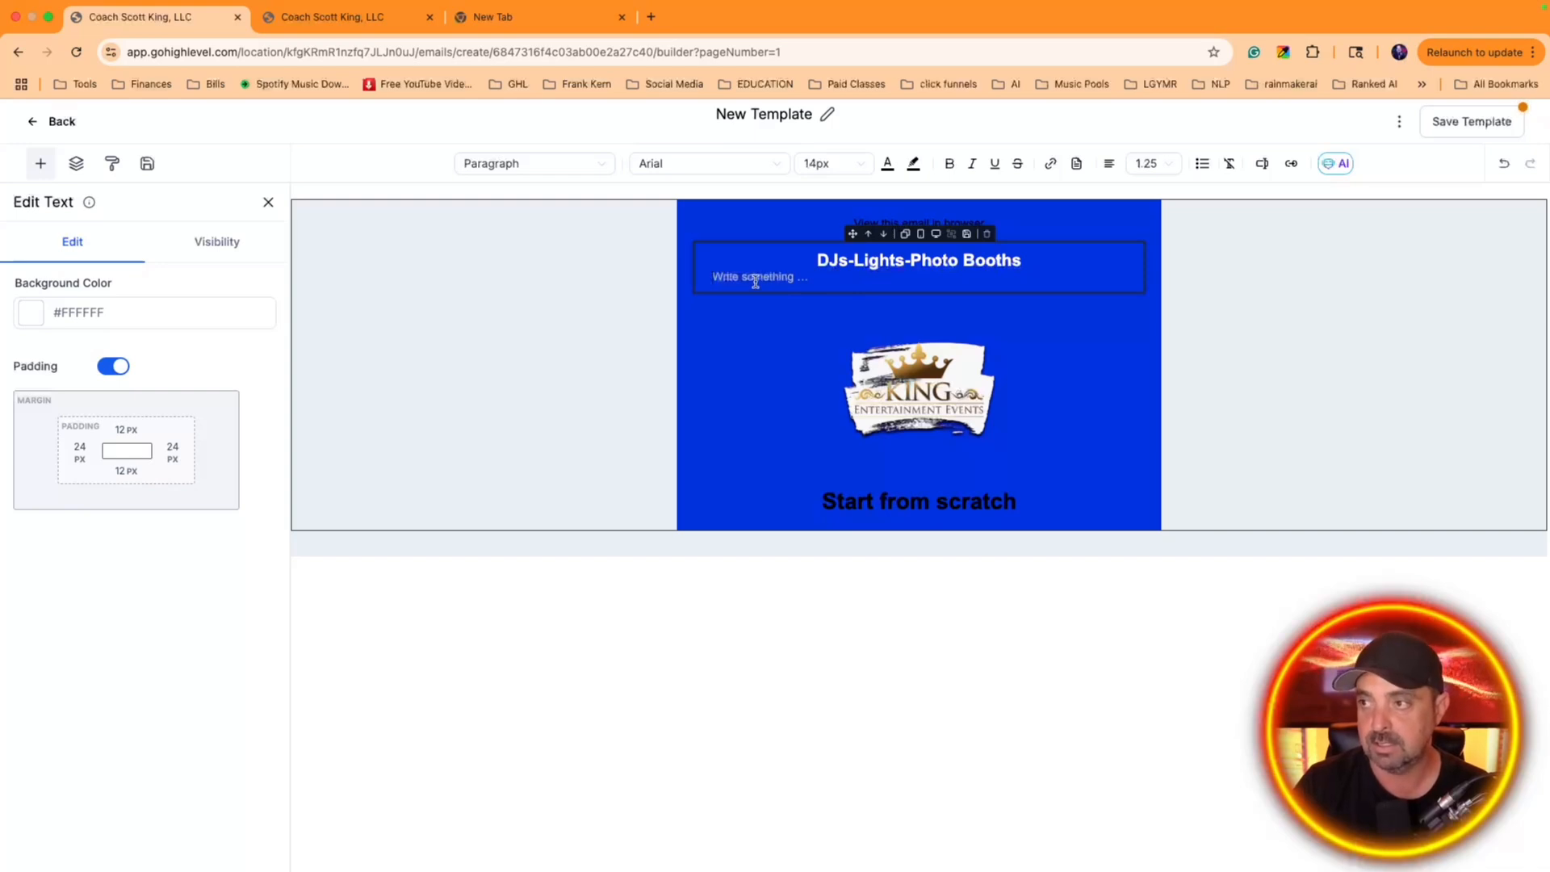
{"action": "key", "text": "BackSpace"}
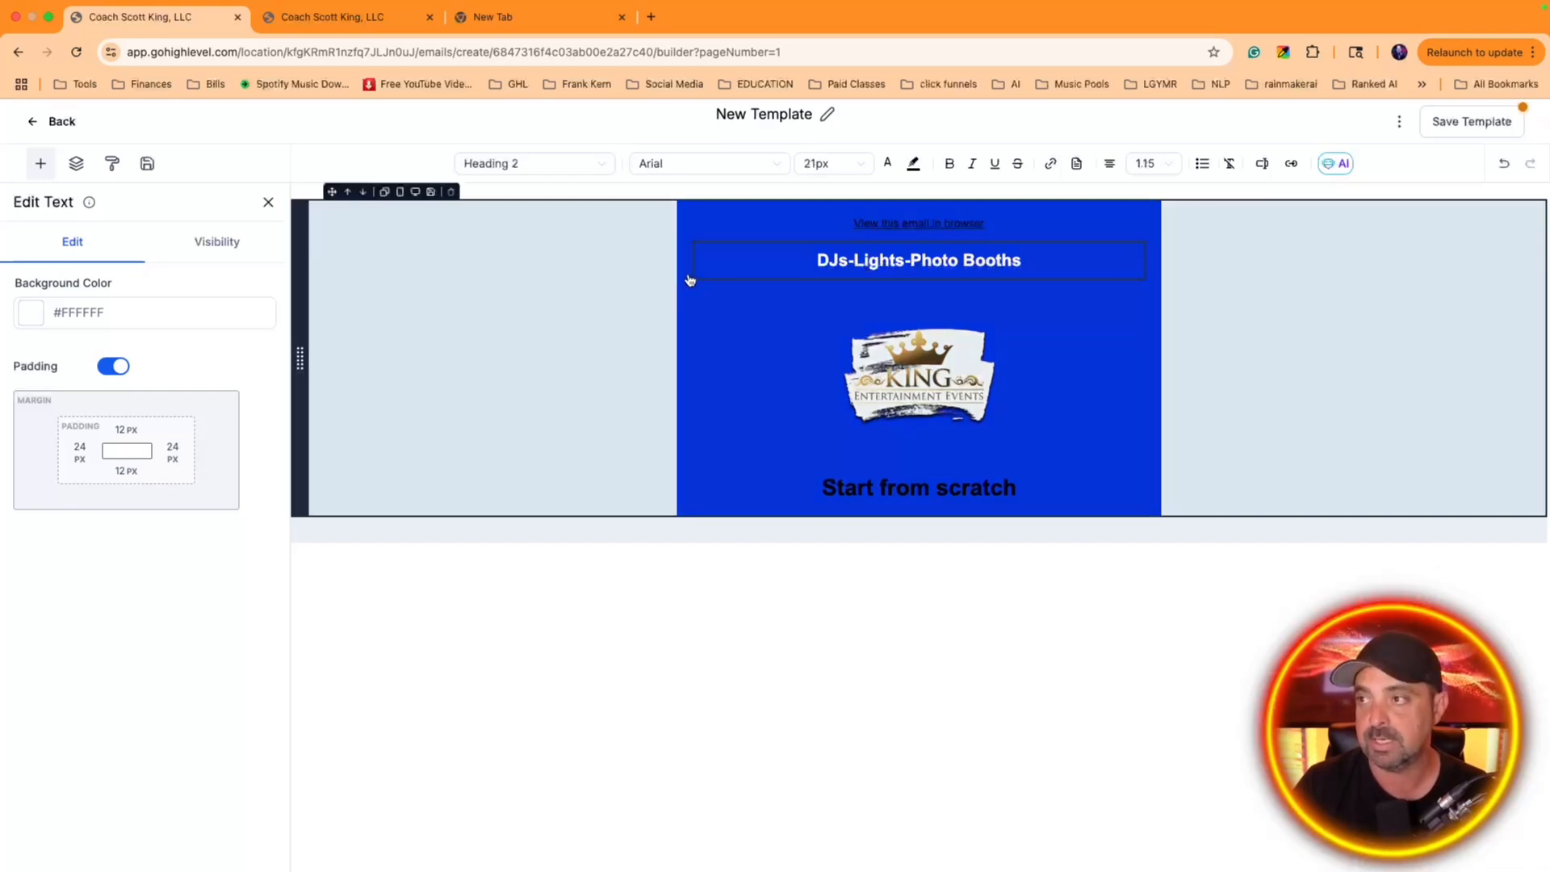
{"action": "left_click_drag", "start_coordinate": [853, 234], "coordinate": [871, 438]}
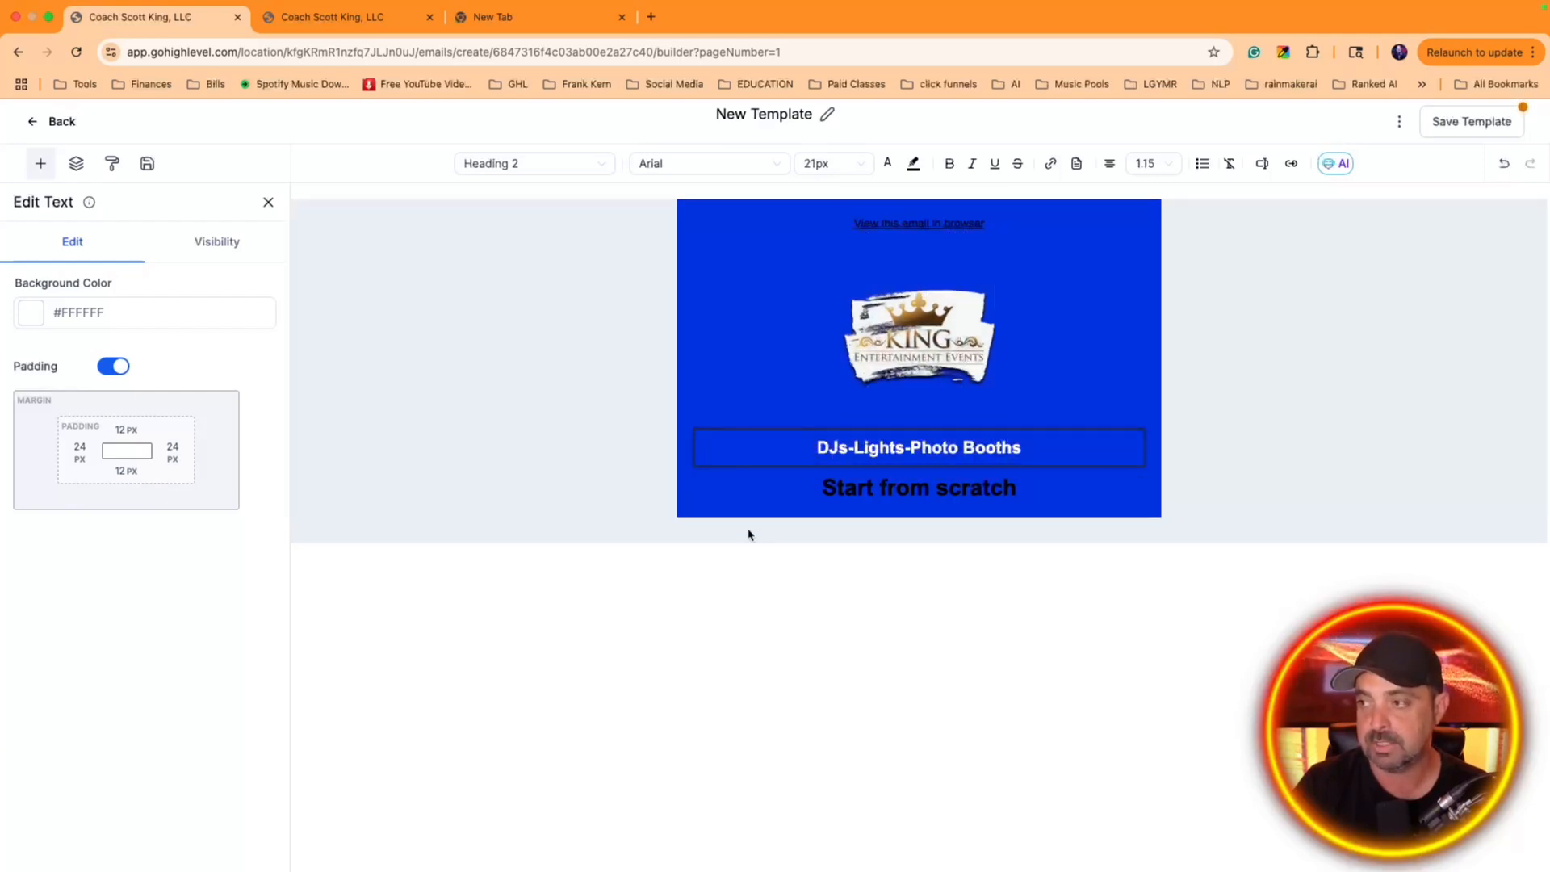
Add a video block between the "DJs-Lights-Photo Booths" and "Start from scratch" headings
{"action": "double_click", "coordinate": [851, 489]}
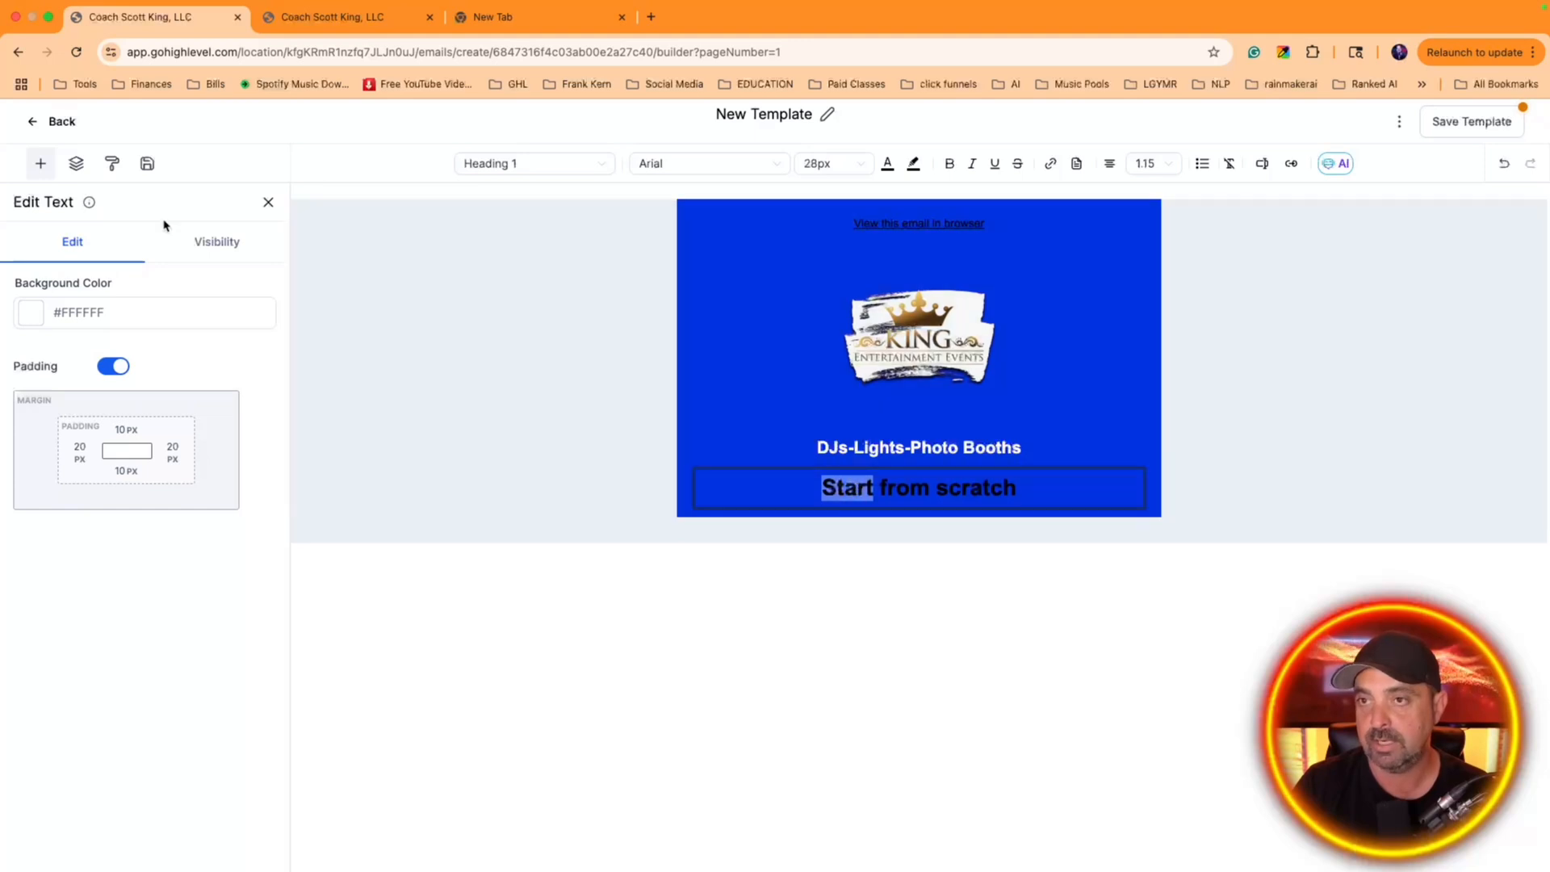
{"action": "left_click", "coordinate": [37, 164]}
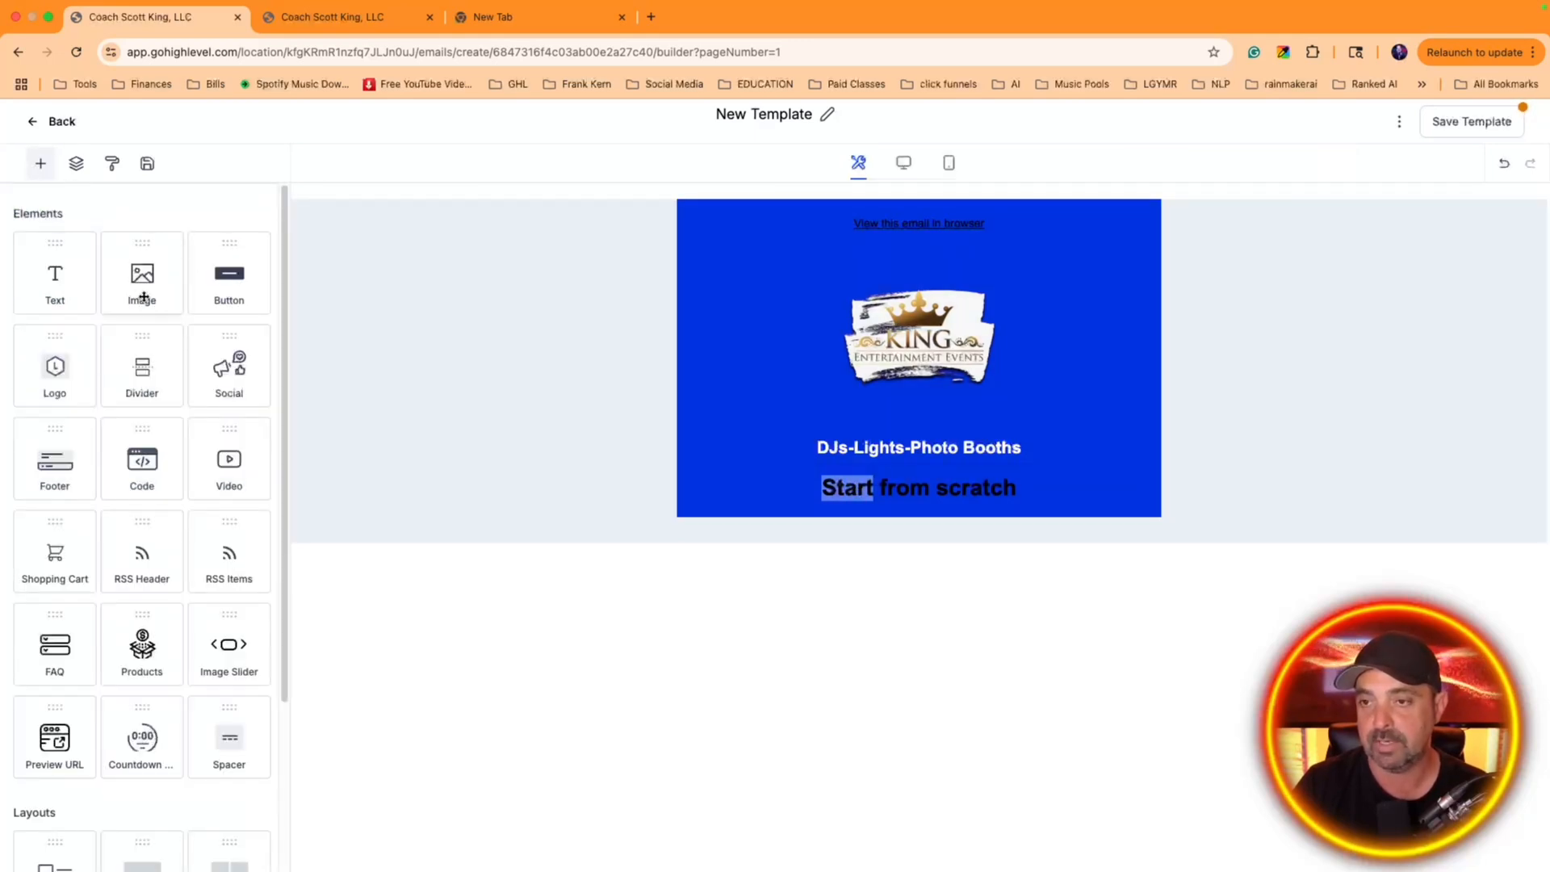
{"action": "left_click_drag", "start_coordinate": [232, 464], "coordinate": [1100, 492]}
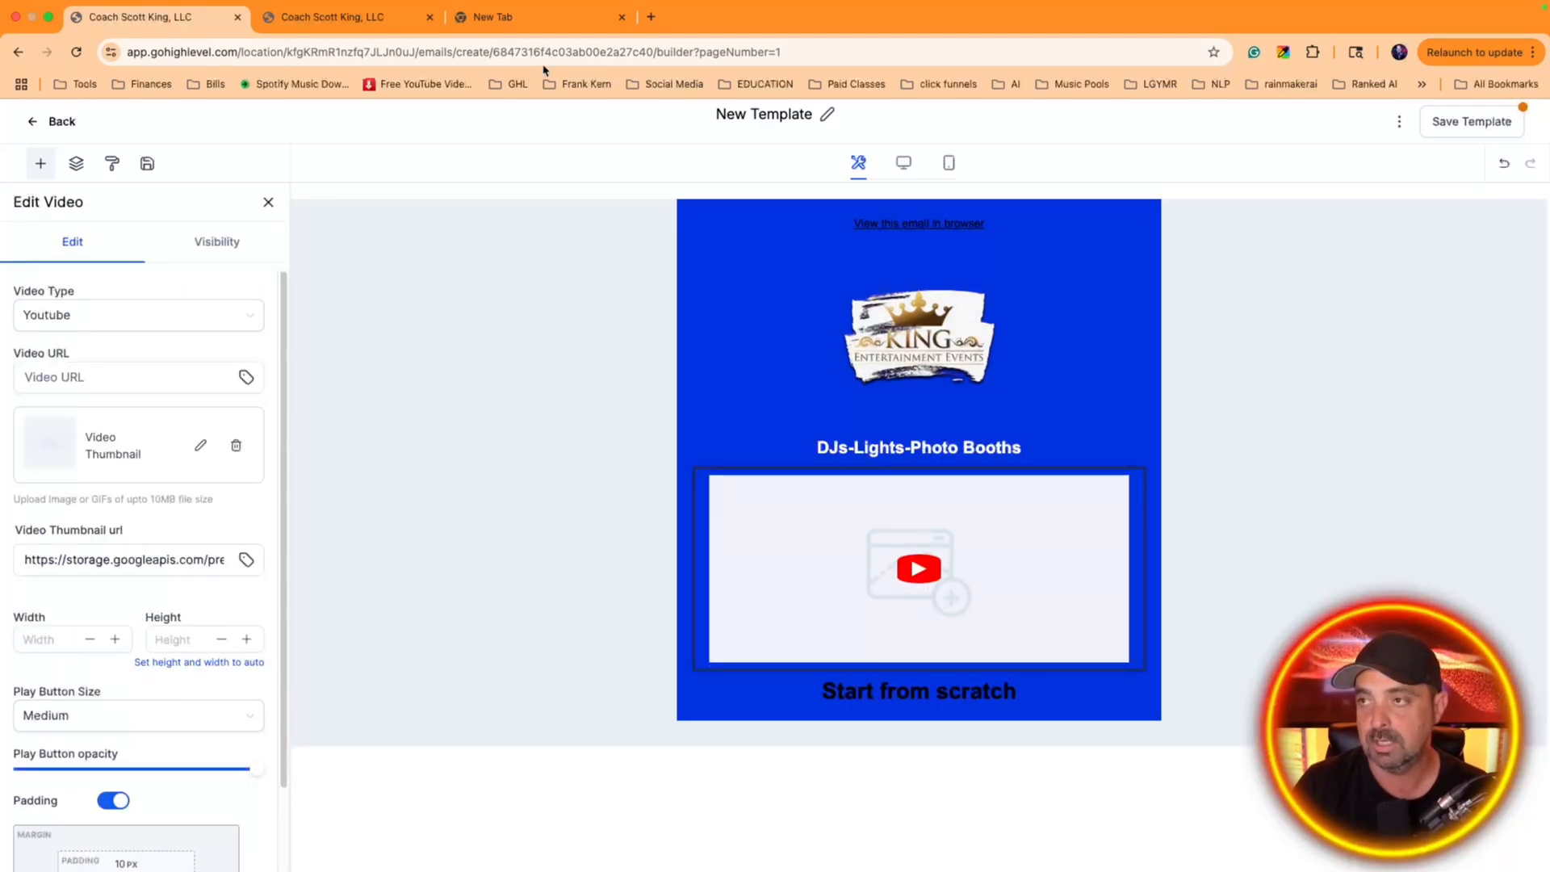
Open the King Entertainment Events services break down video on YouTube and copy its share link
{"action": "left_click", "coordinate": [507, 28]}
{"action": "left_click", "coordinate": [405, 54]}
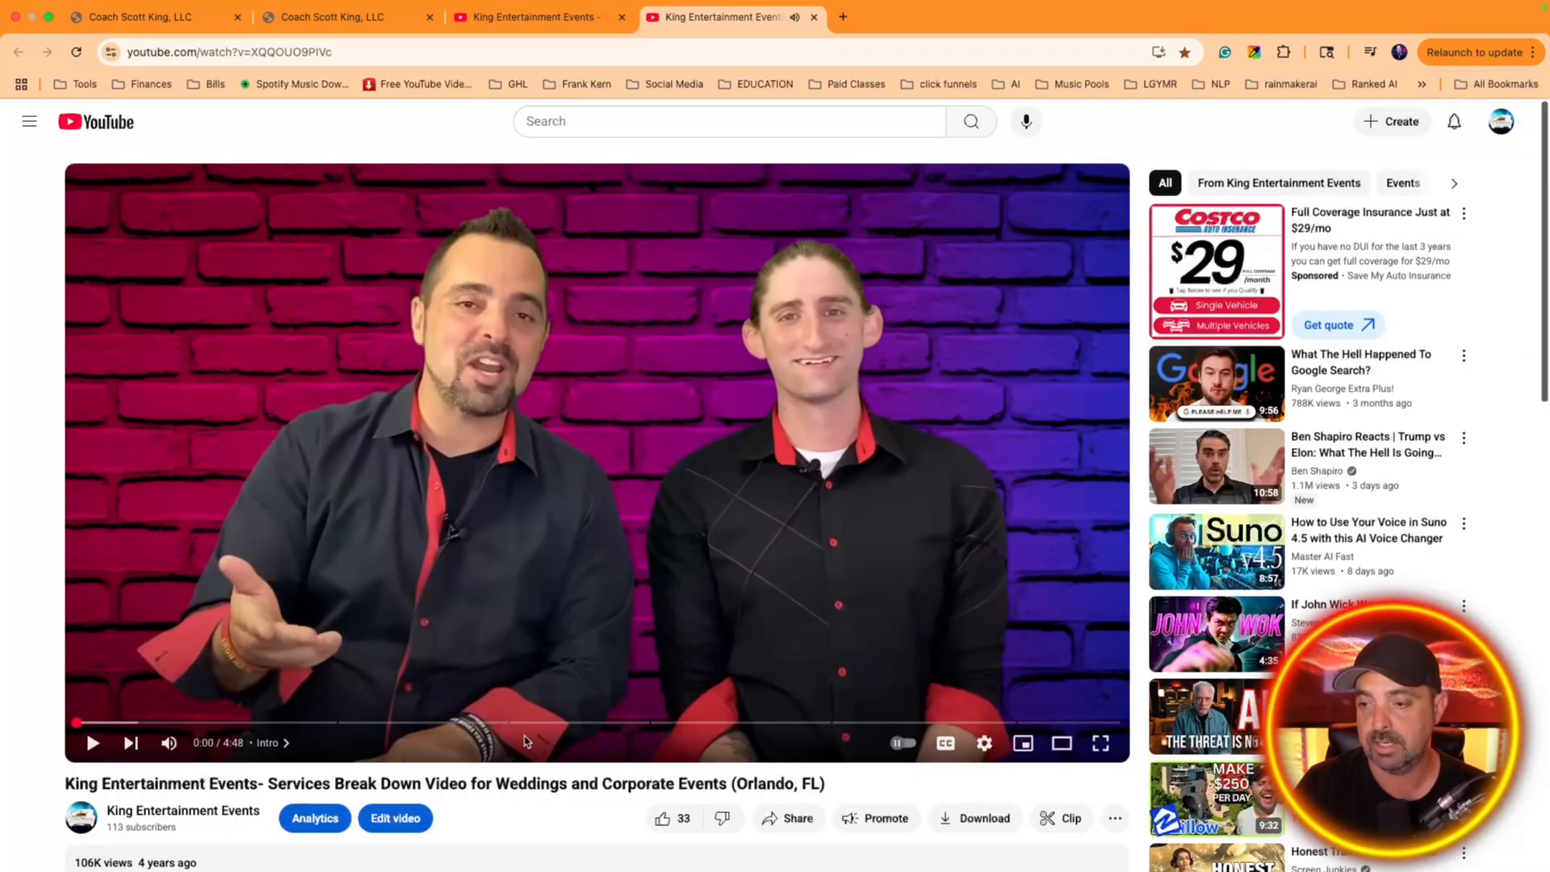
{"action": "scroll", "coordinate": [896, 772], "scroll_direction": "down", "scroll_amount": 2}
{"action": "left_click", "coordinate": [782, 650]}
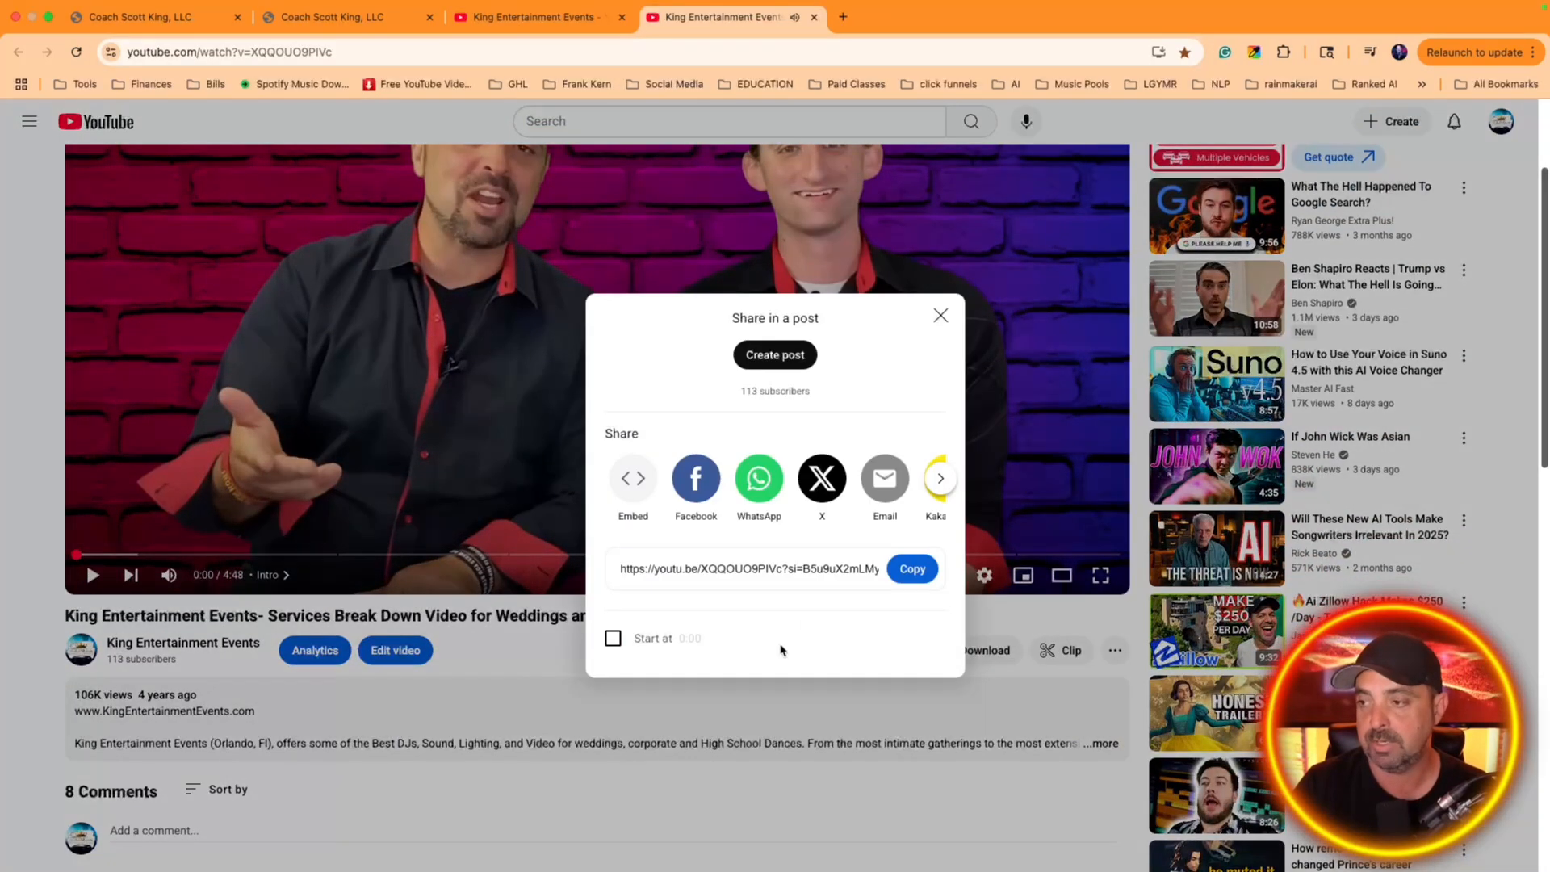
{"action": "left_click", "coordinate": [896, 570]}
Return to the new email template and paste the copied YouTube link as the video block's URL
{"action": "left_click", "coordinate": [317, 22]}
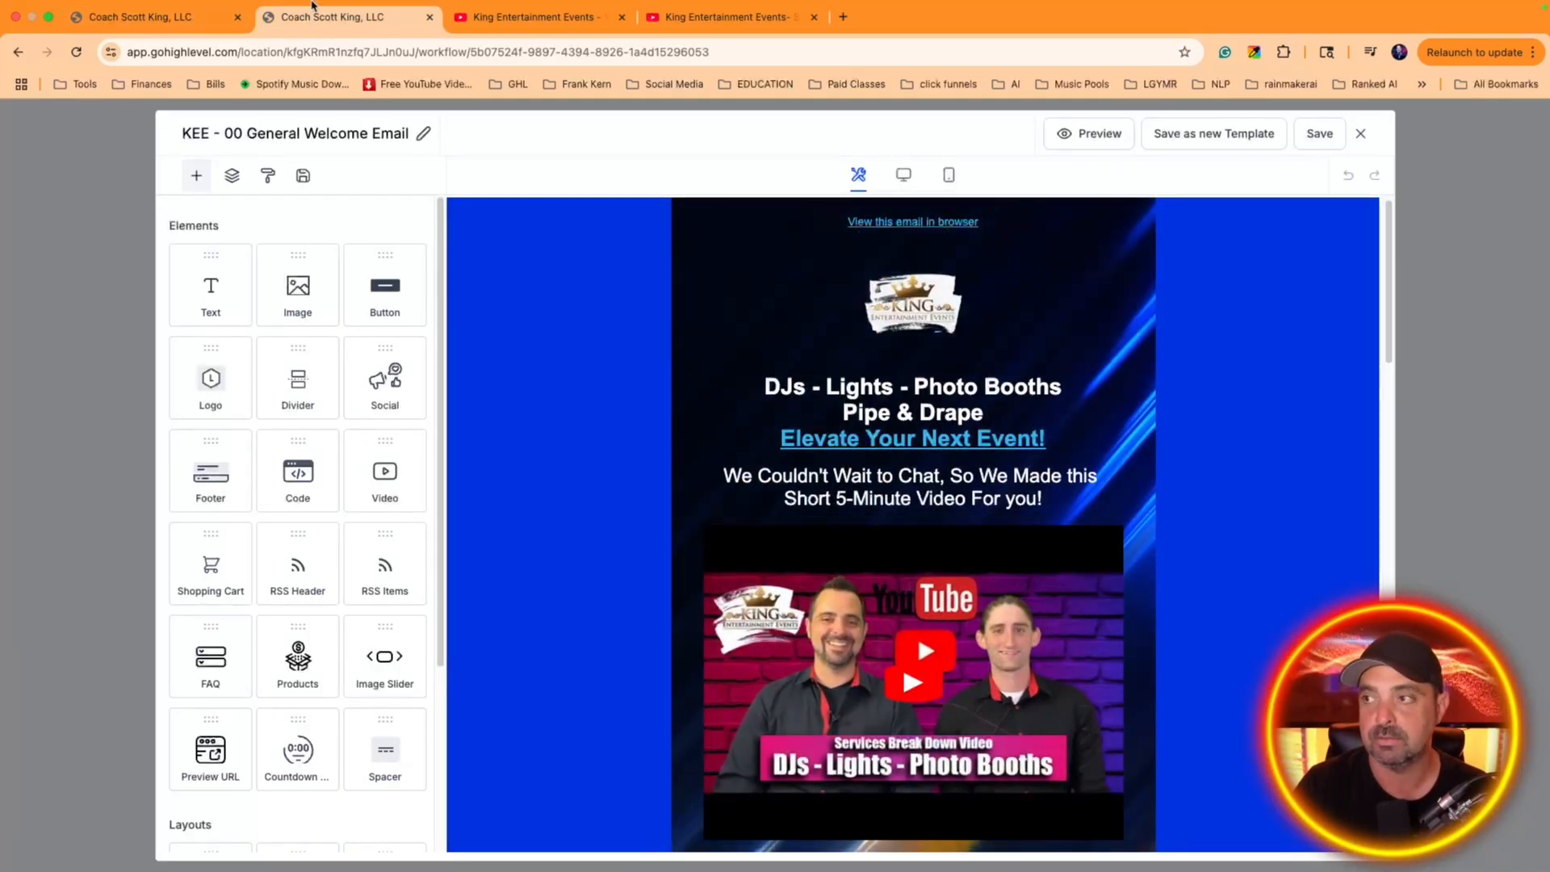
{"action": "left_click", "coordinate": [162, 17]}
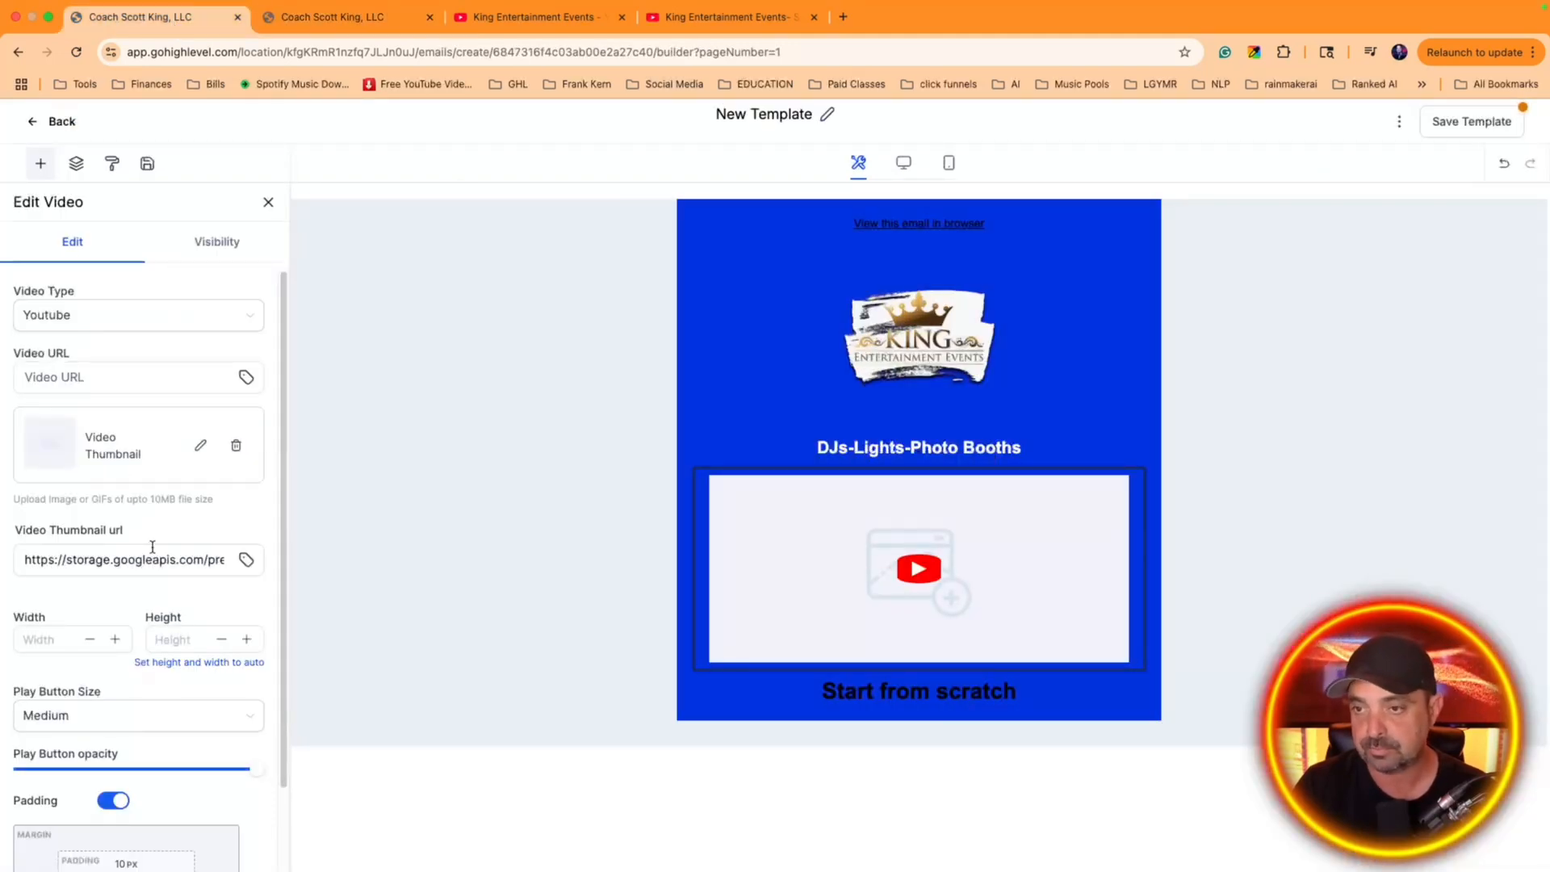
{"action": "left_click", "coordinate": [146, 563]}
{"action": "left_click", "coordinate": [131, 381]}
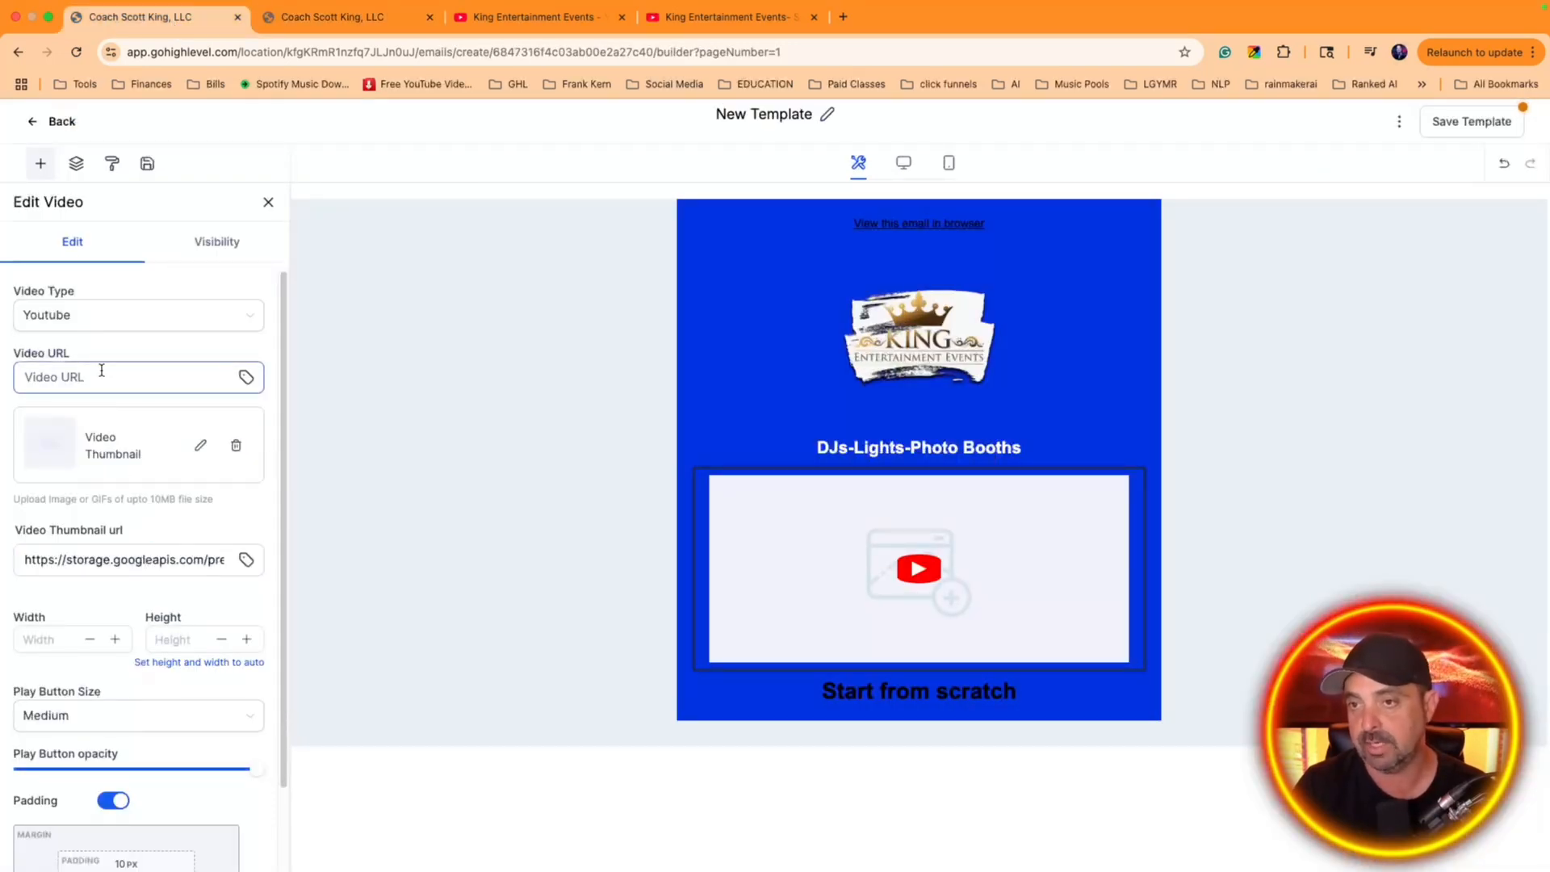
{"action": "key", "text": "super+v"}
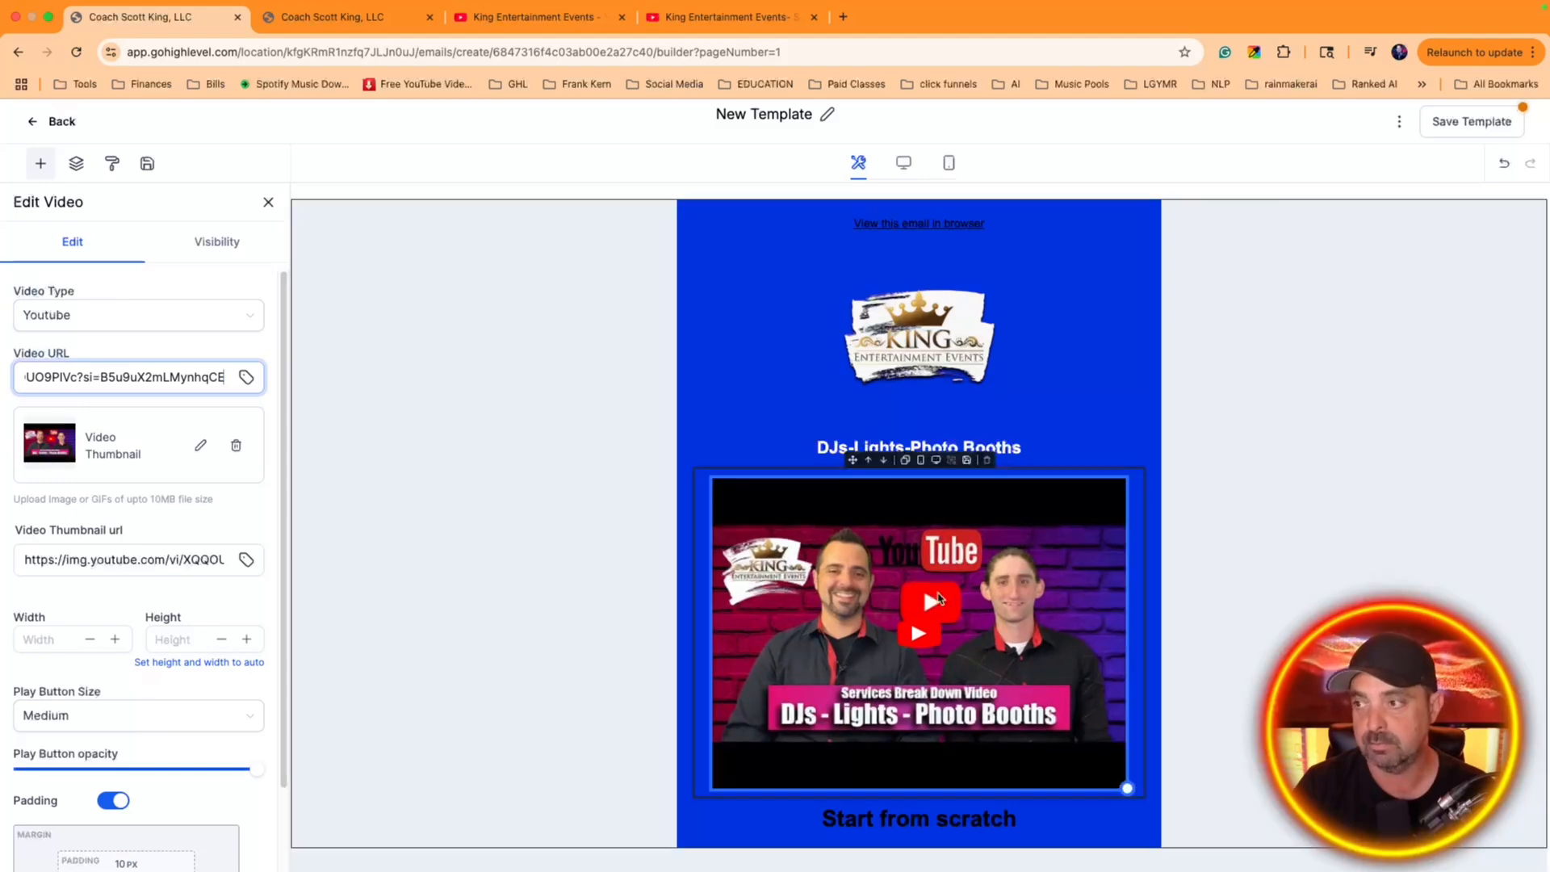
Set the font size of the "DJs-Lights-Photo Booths" heading to 28px
{"action": "triple_click", "coordinate": [960, 447]}
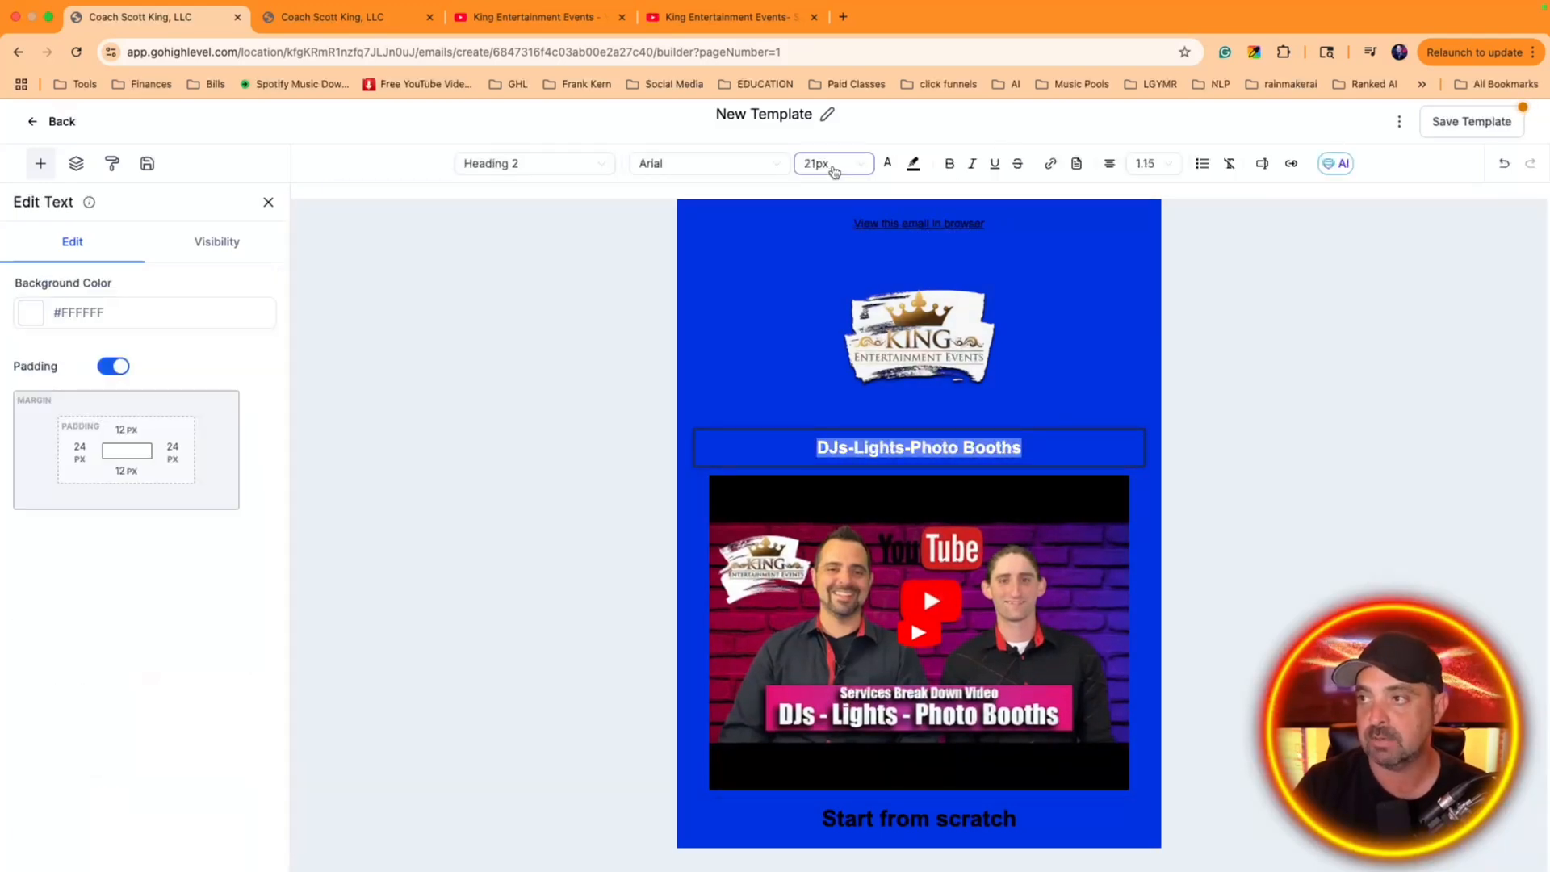
{"action": "left_click", "coordinate": [862, 163]}
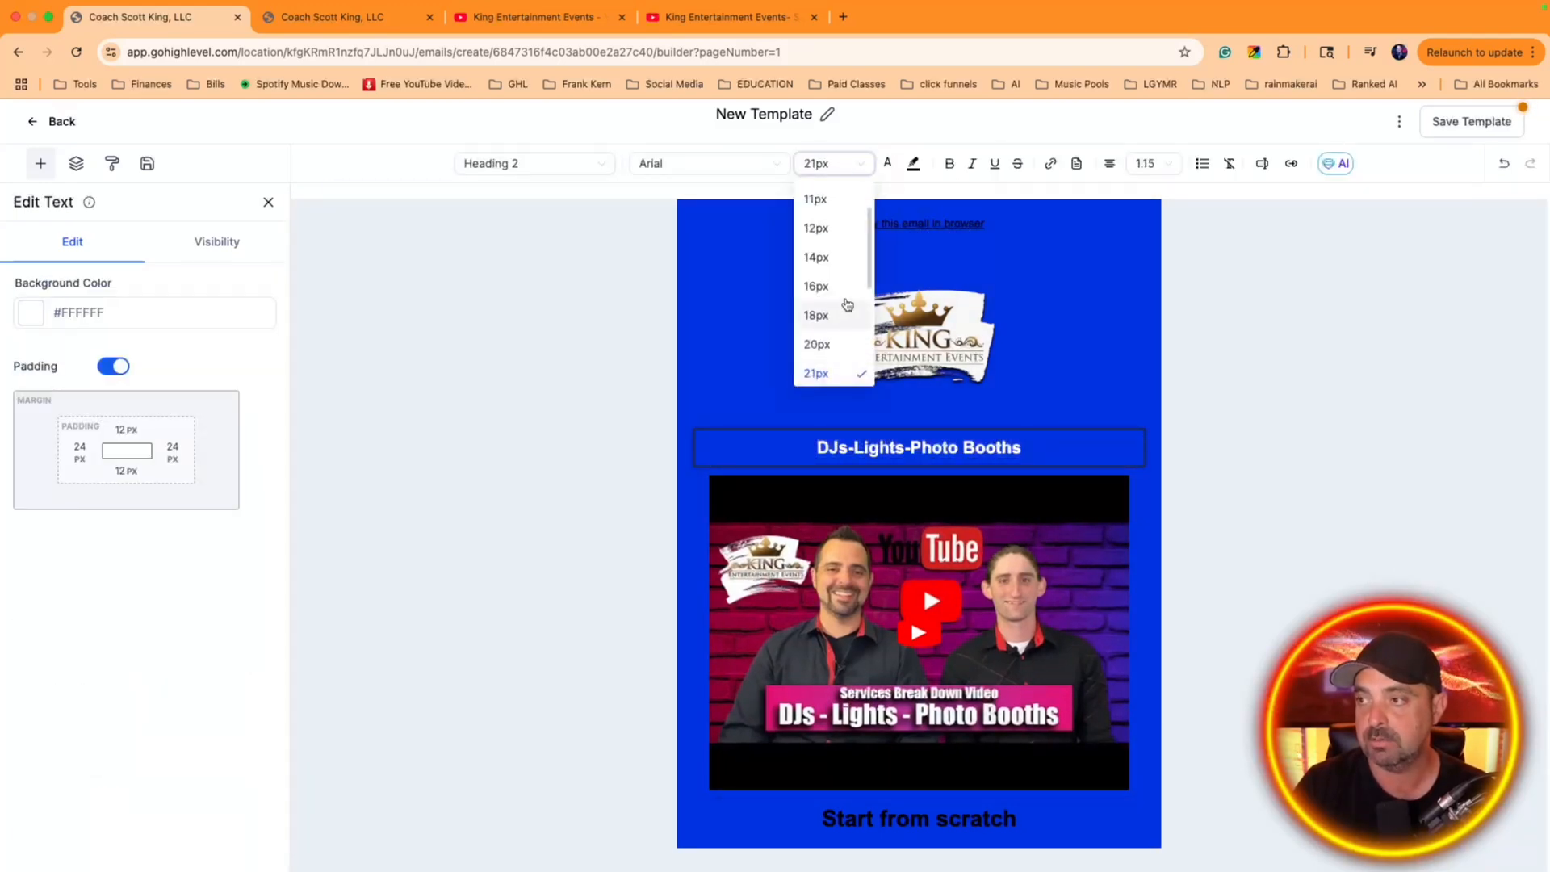
{"action": "left_click", "coordinate": [817, 340]}
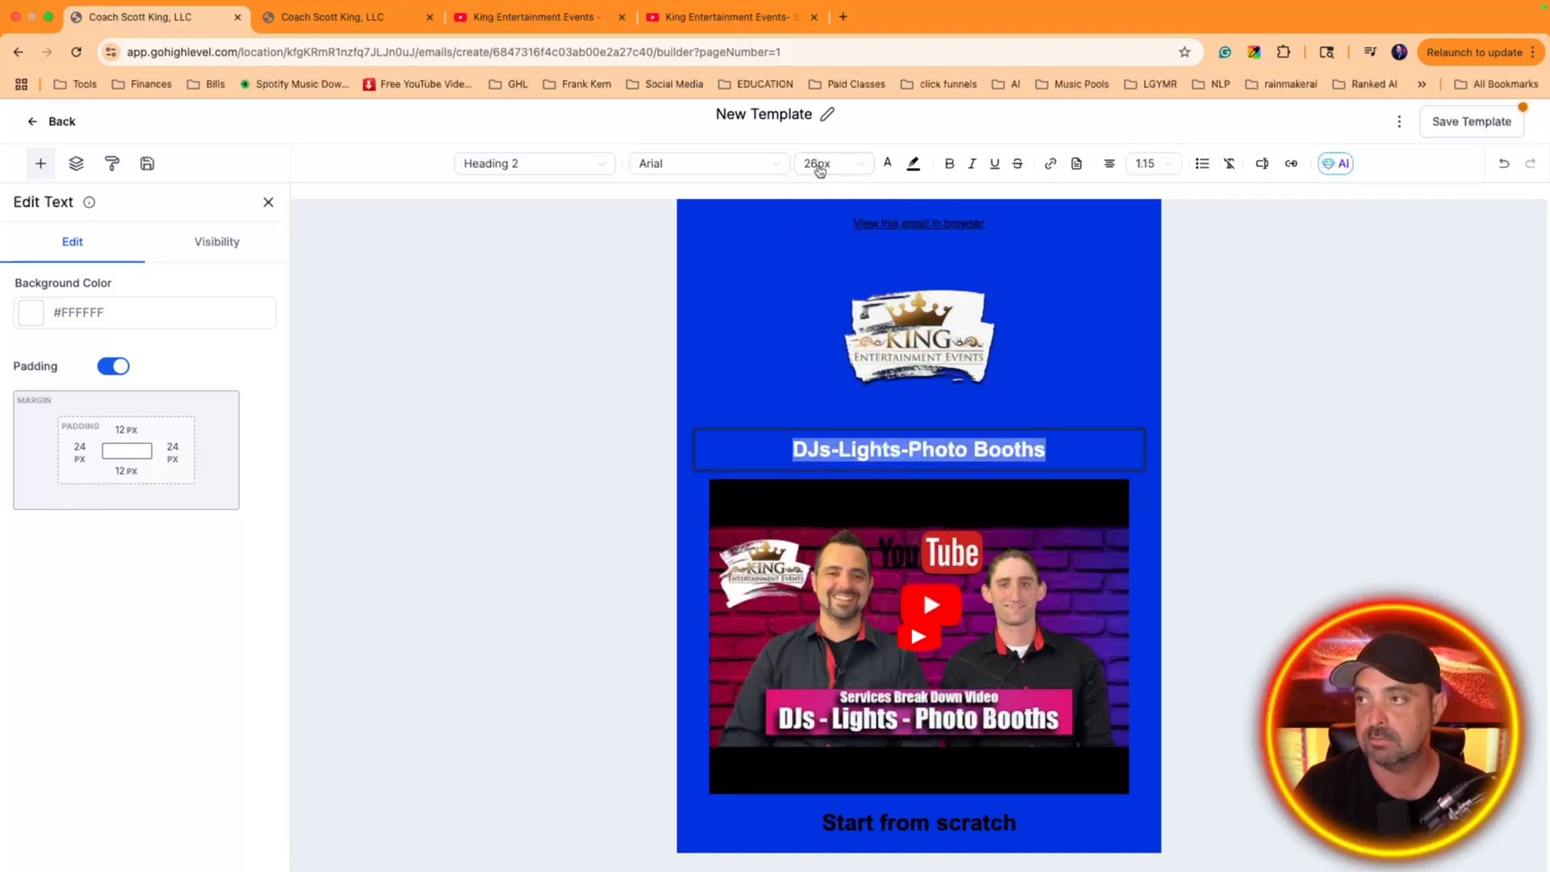
{"action": "left_click", "coordinate": [817, 172]}
{"action": "left_click", "coordinate": [817, 340]}
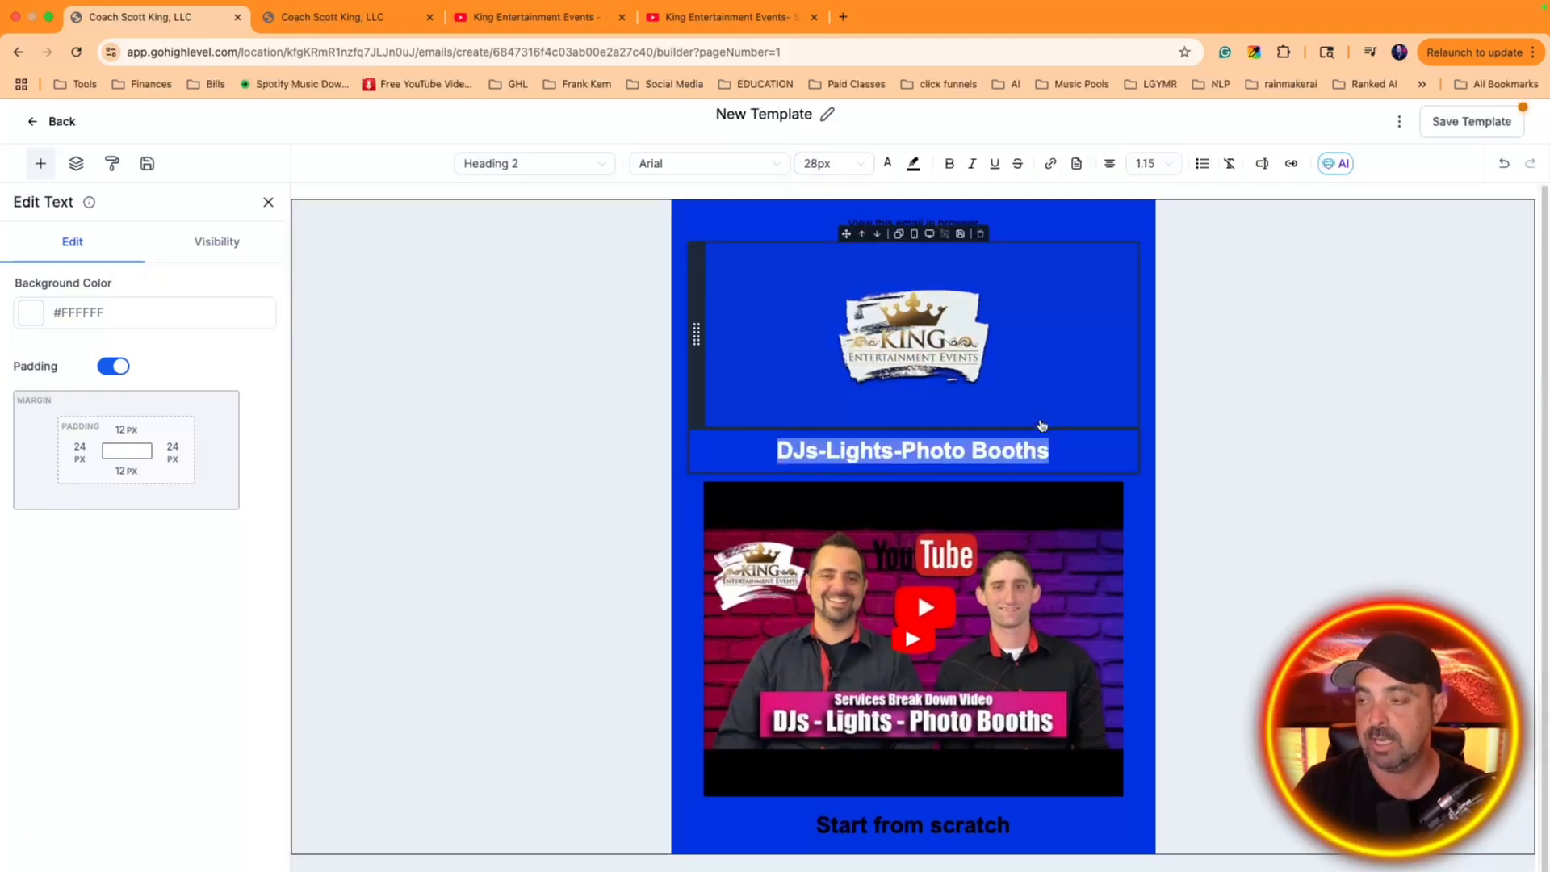
Move the "DJs-Lights-Photo Booths" text block below the video block
{"action": "left_click", "coordinate": [1022, 441]}
{"action": "left_click_drag", "start_coordinate": [696, 450], "coordinate": [740, 622]}
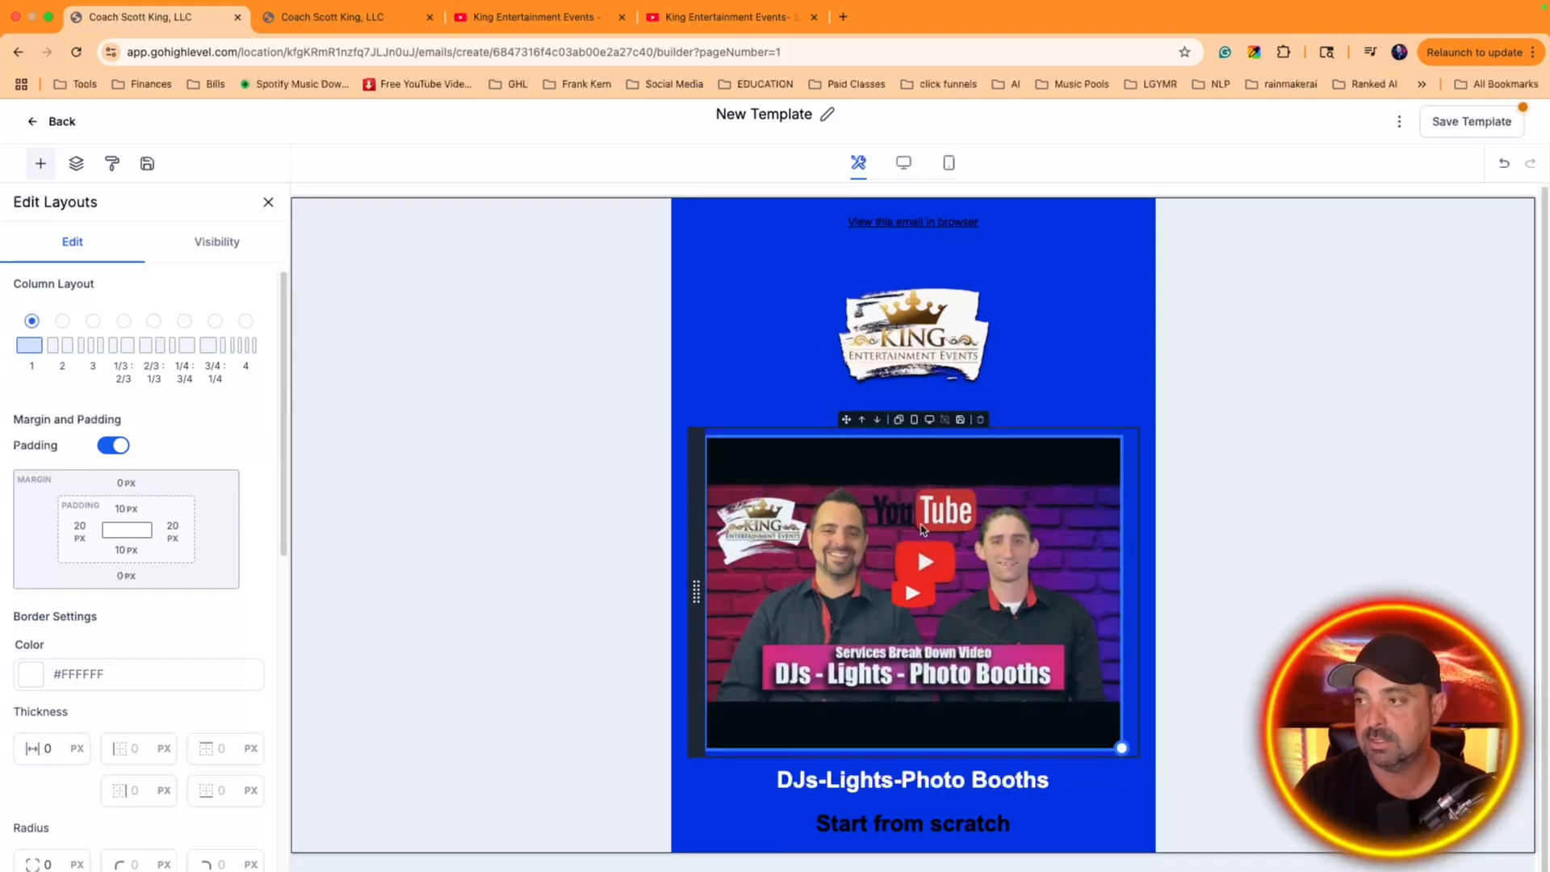
{"action": "left_click", "coordinate": [945, 782]}
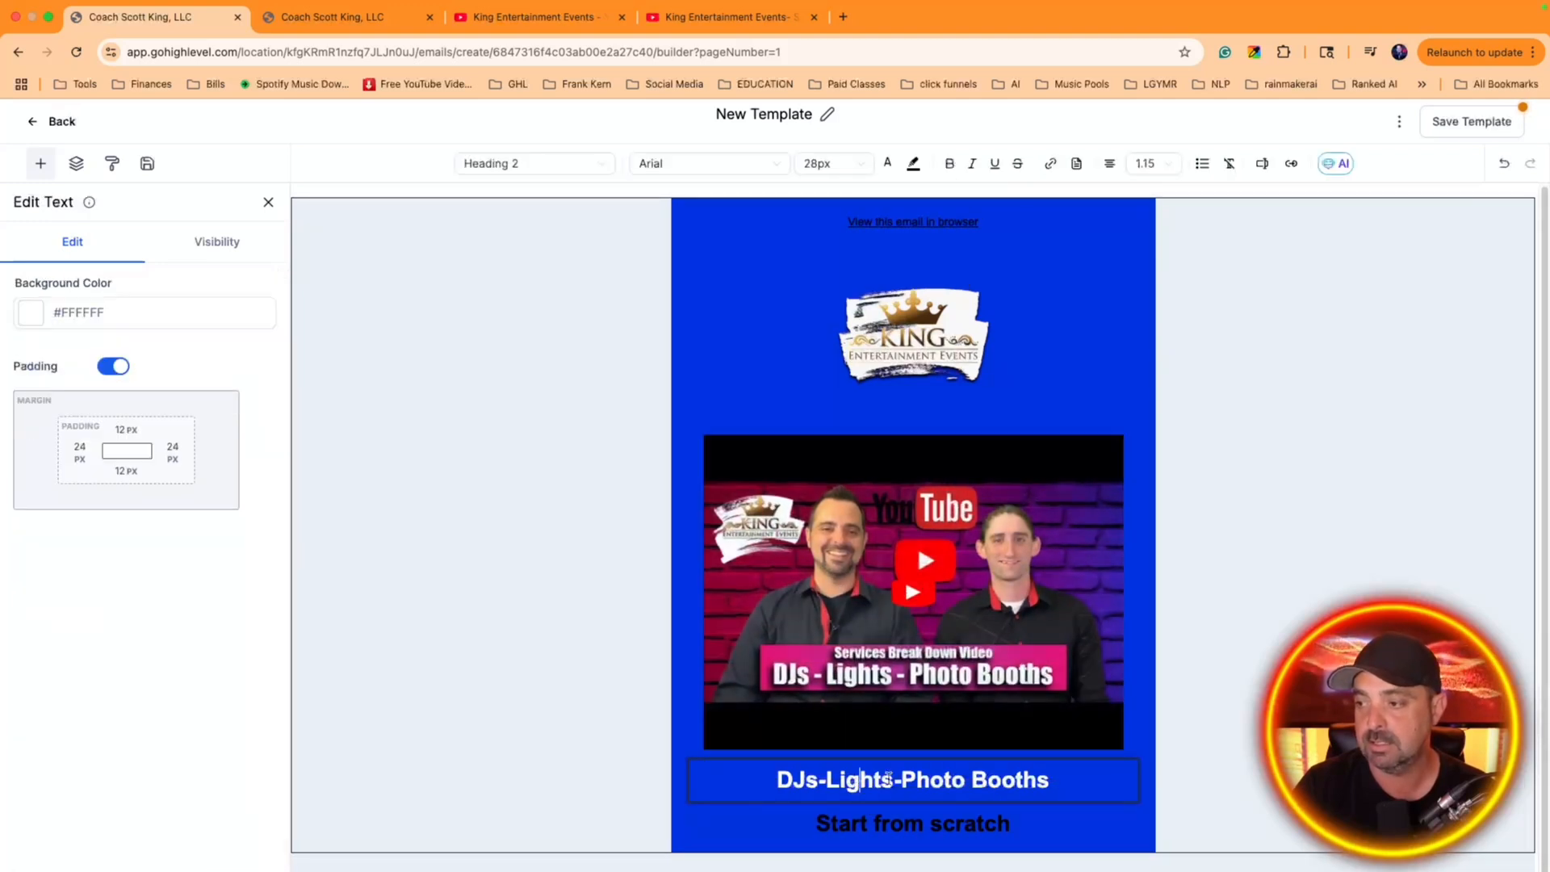
Add a text block below the "DJs-Lights-Photo Booths" heading and delete its placeholder heading text
{"action": "left_click", "coordinate": [40, 164]}
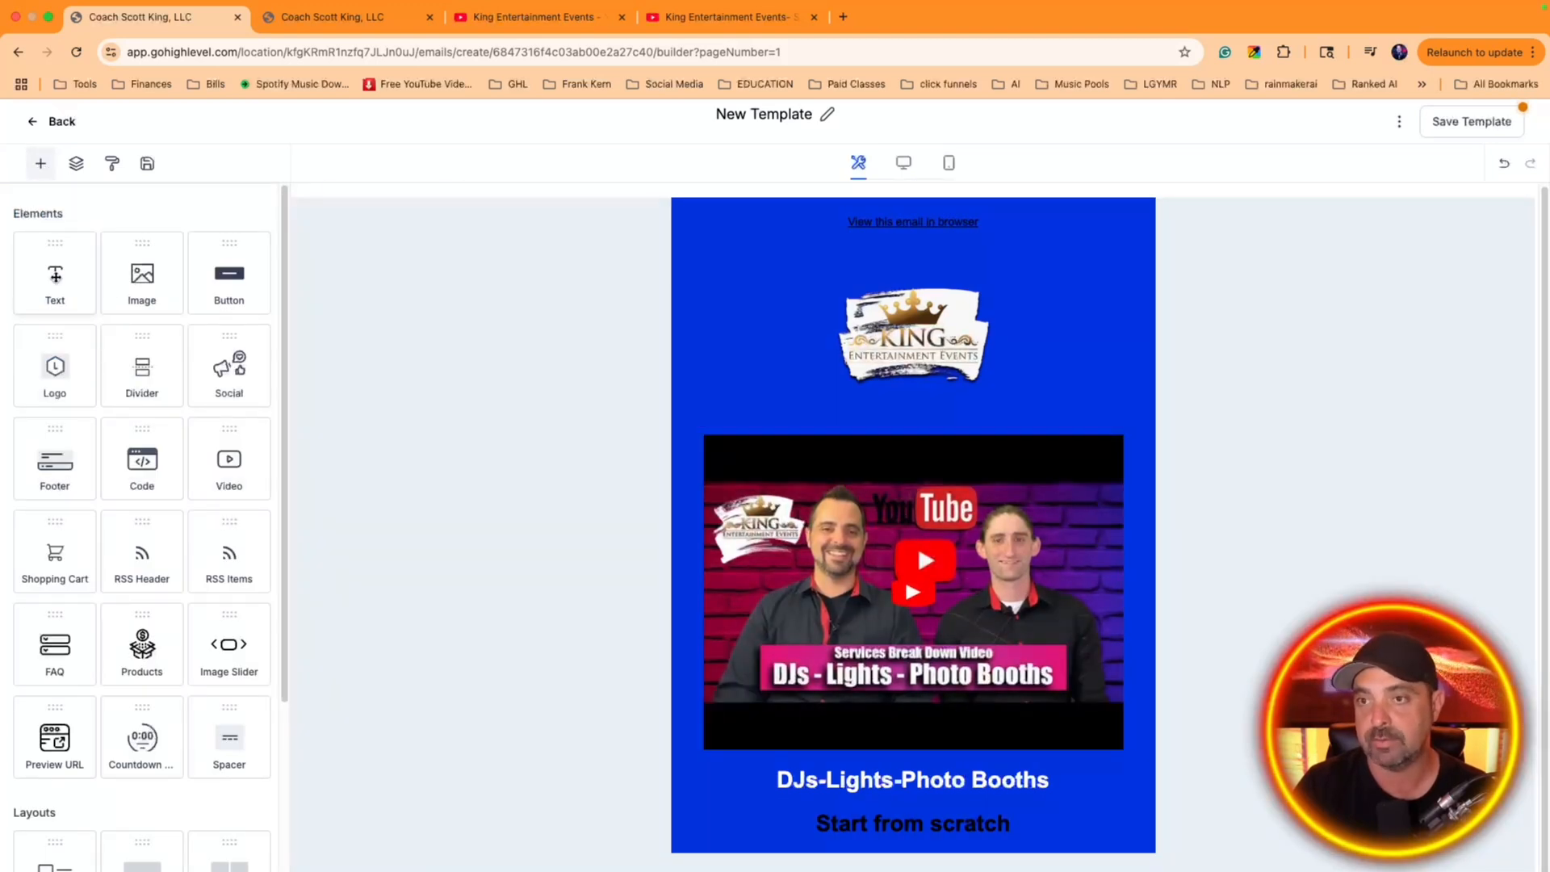
{"action": "left_click_drag", "start_coordinate": [73, 277], "coordinate": [818, 775]}
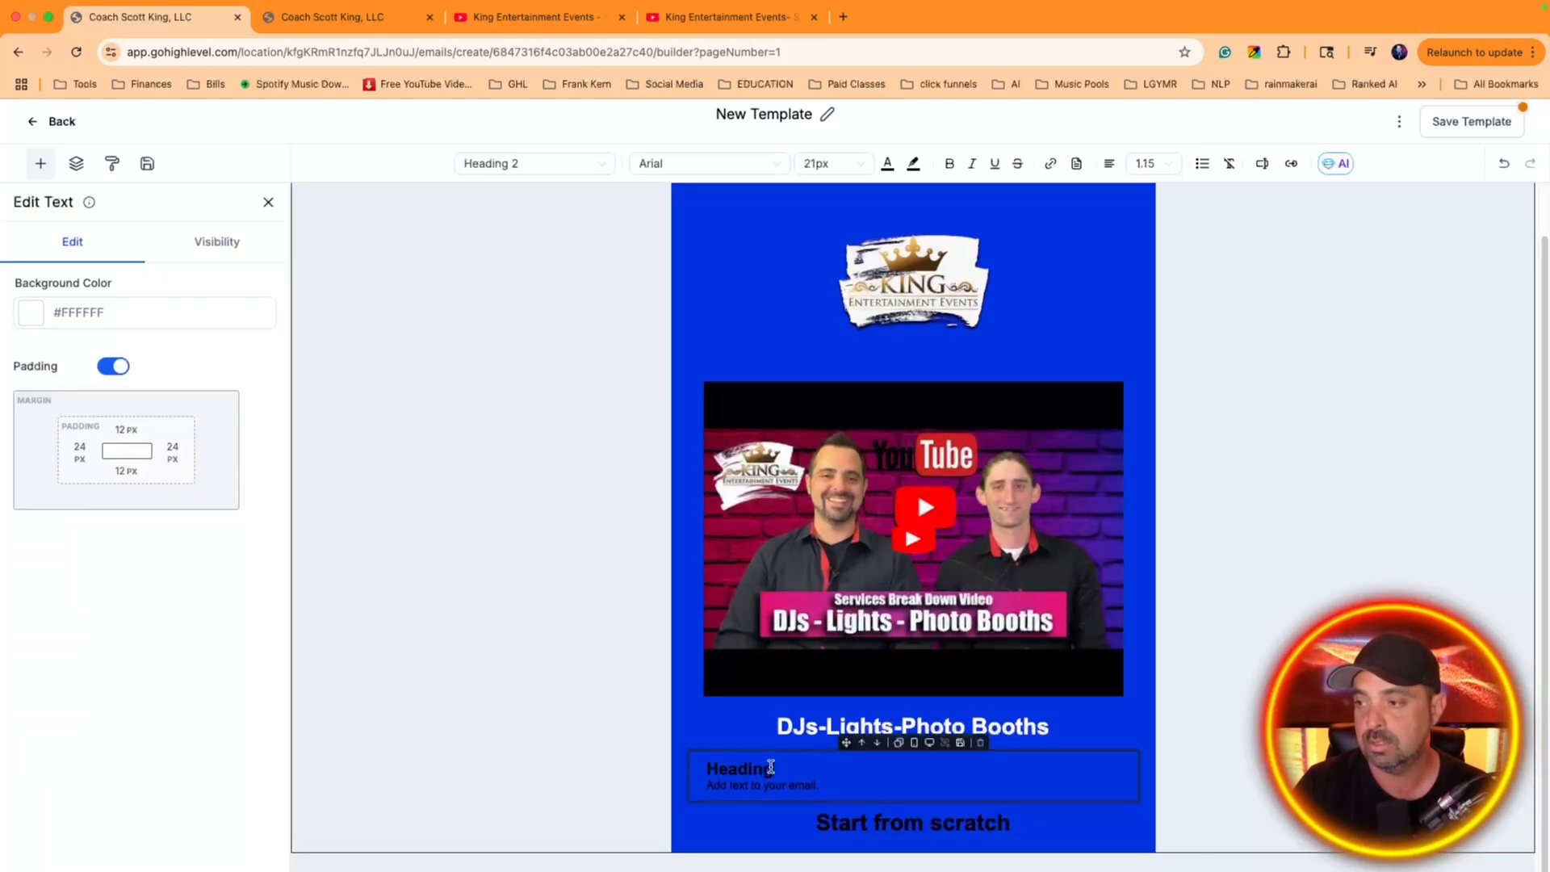
{"action": "double_click", "coordinate": [772, 768]}
{"action": "key", "text": "BackSpace"}
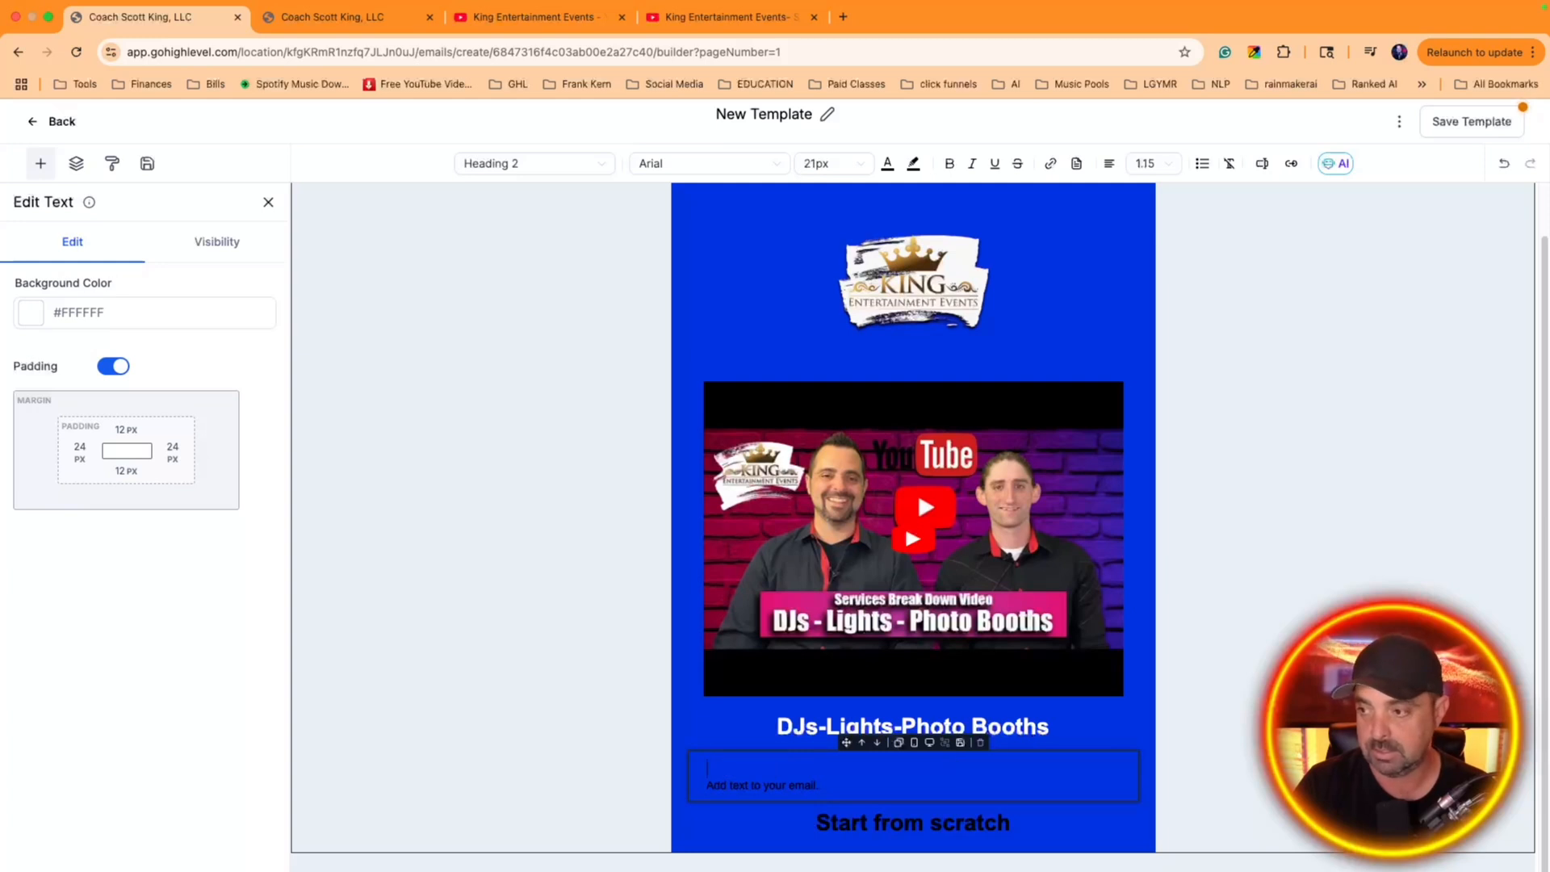
Replace the new block's placeholder body text with "Hi" followed by the contact's First Name custom value
{"action": "triple_click", "coordinate": [767, 783]}
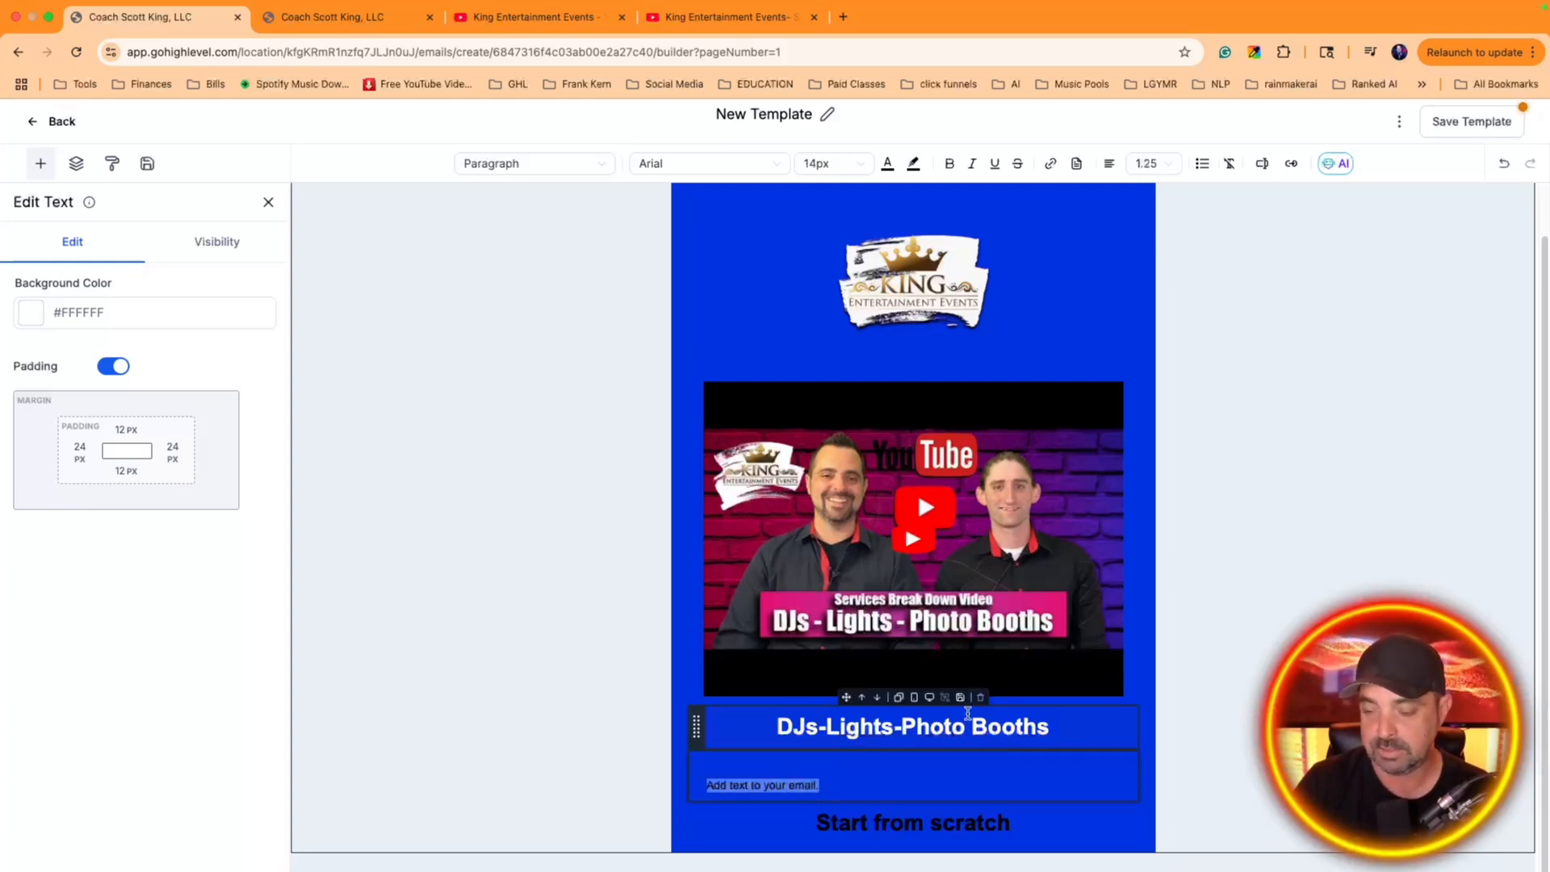
{"action": "type", "text": "Hi"}
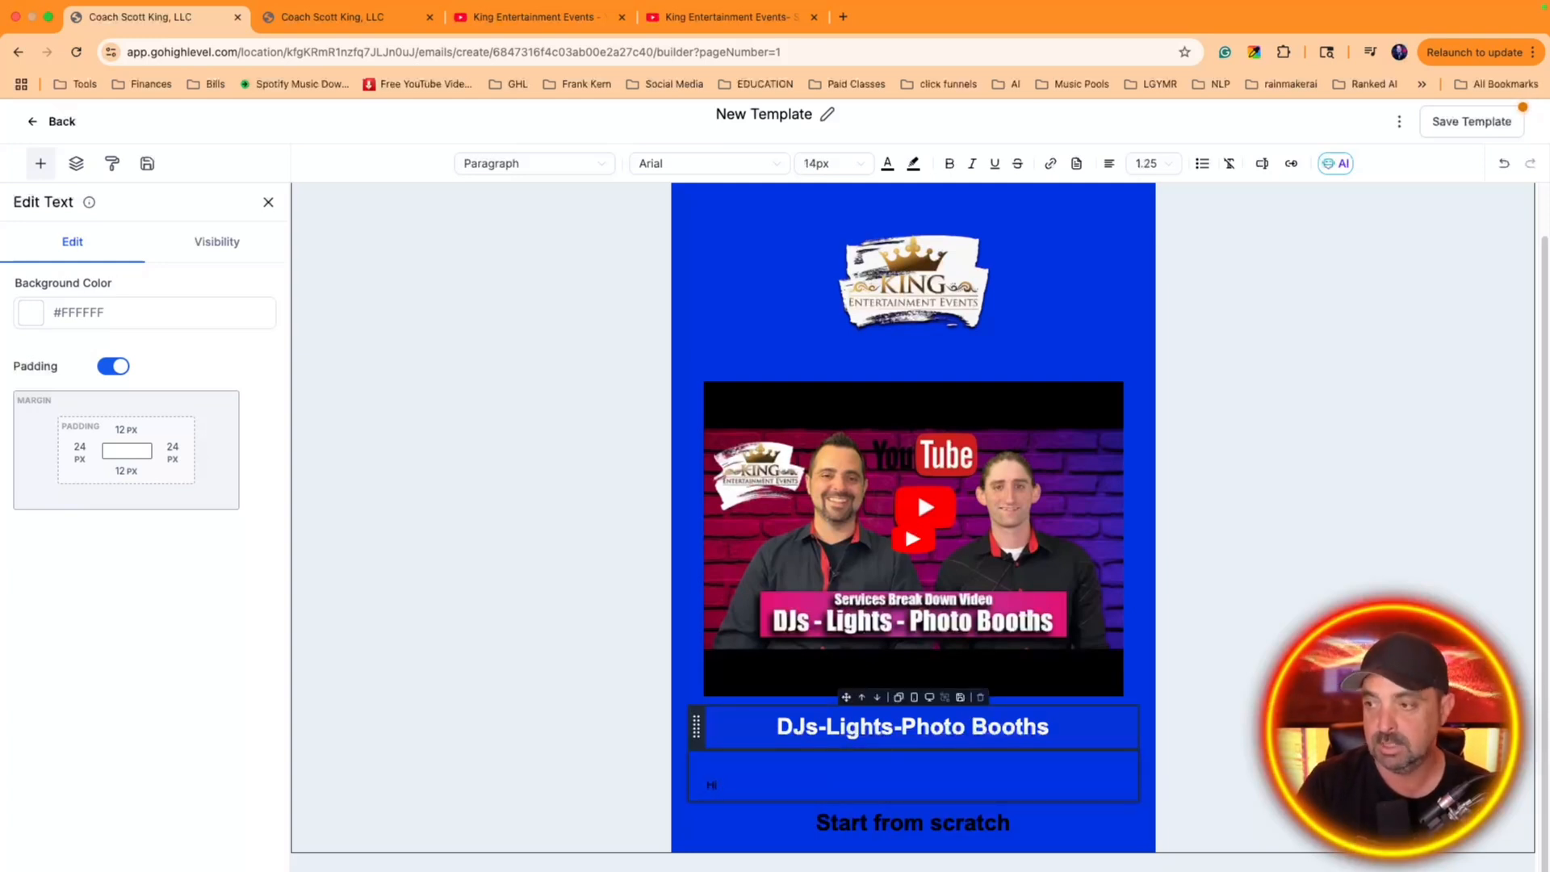
{"action": "left_click", "coordinate": [1262, 164]}
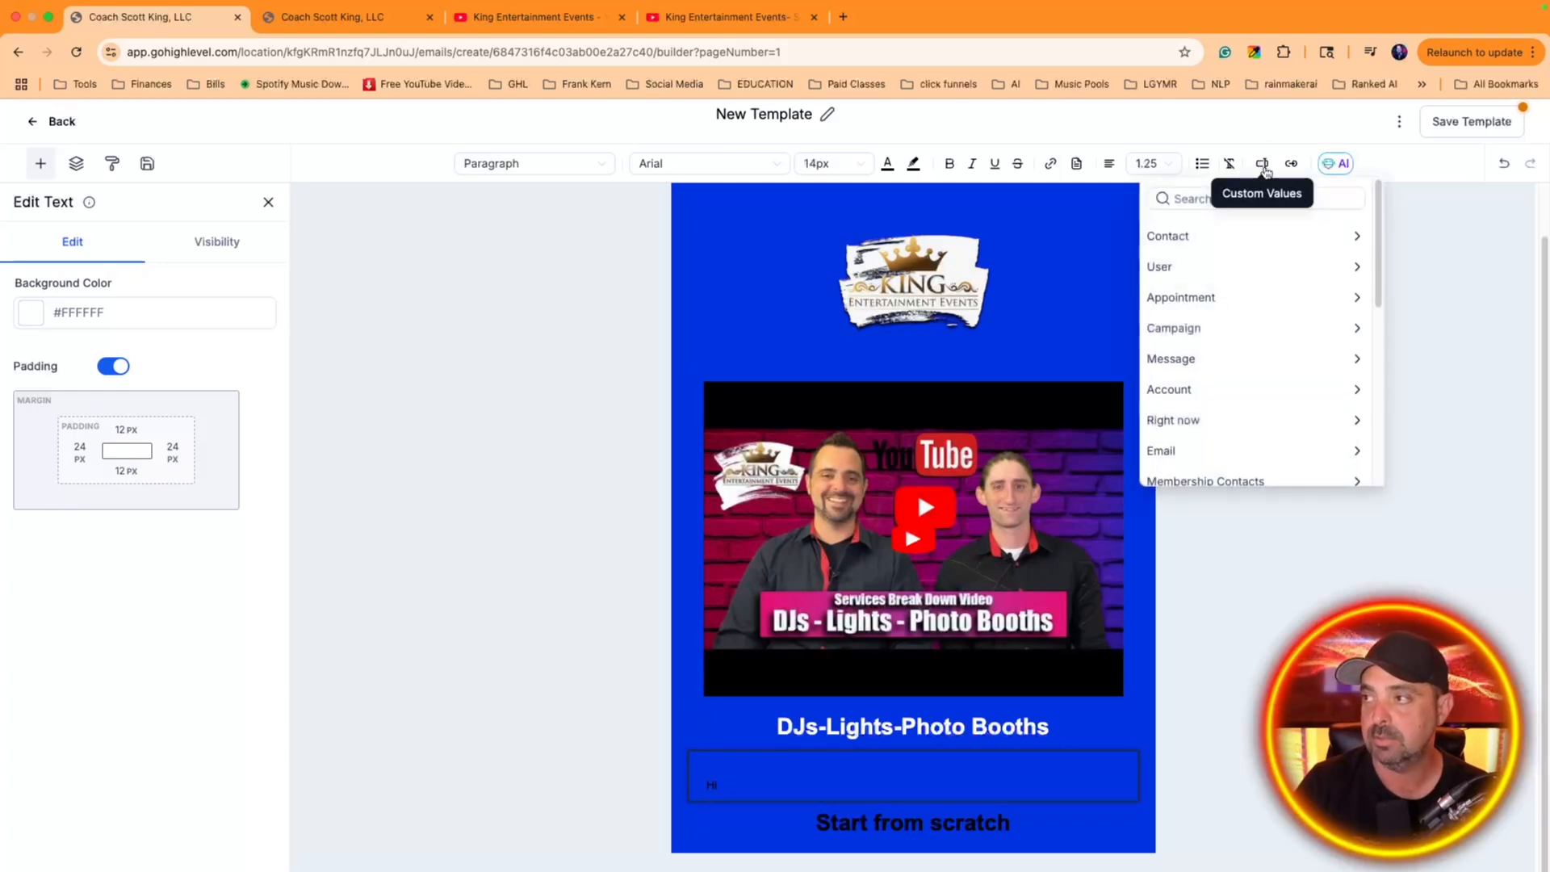
{"action": "left_click", "coordinate": [1193, 234]}
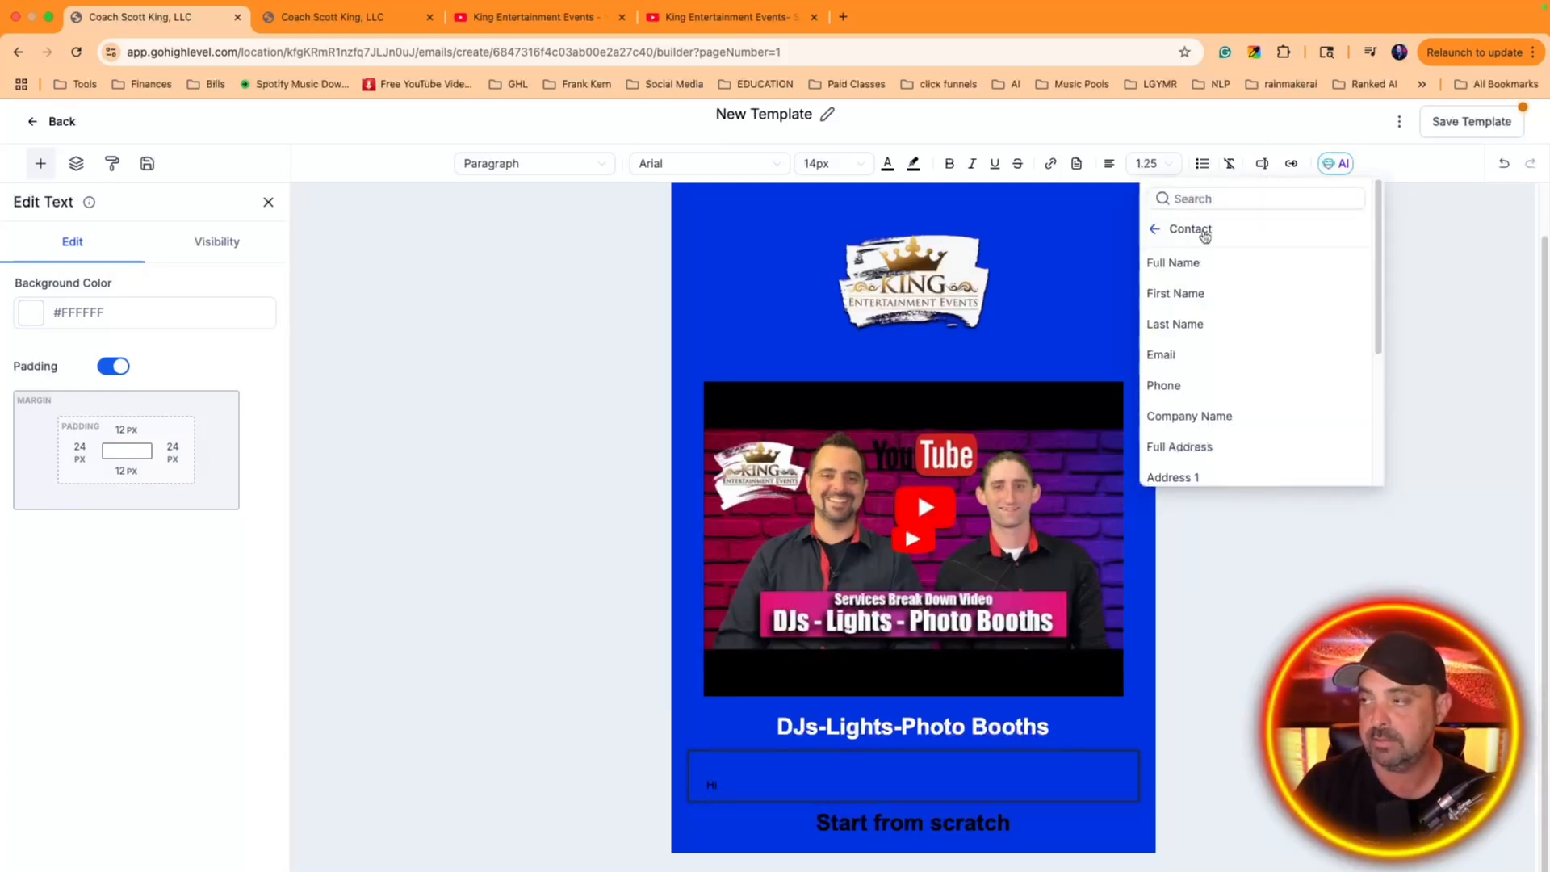
{"action": "left_click", "coordinate": [1227, 285]}
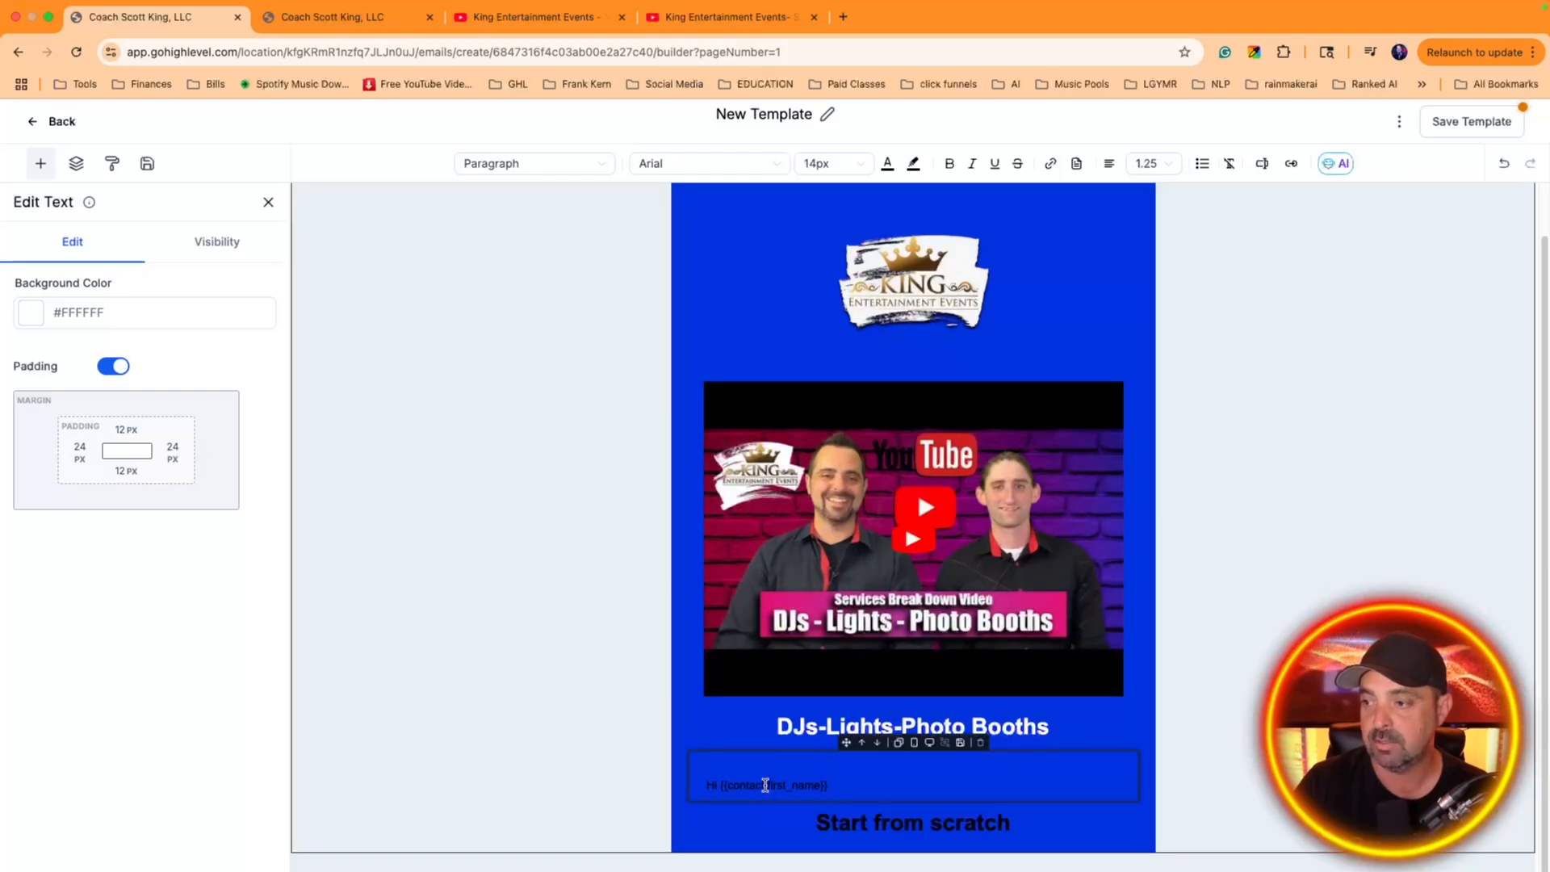
Color the greeting line white, end it with a comma and start a new line below it
{"action": "triple_click", "coordinate": [765, 785]}
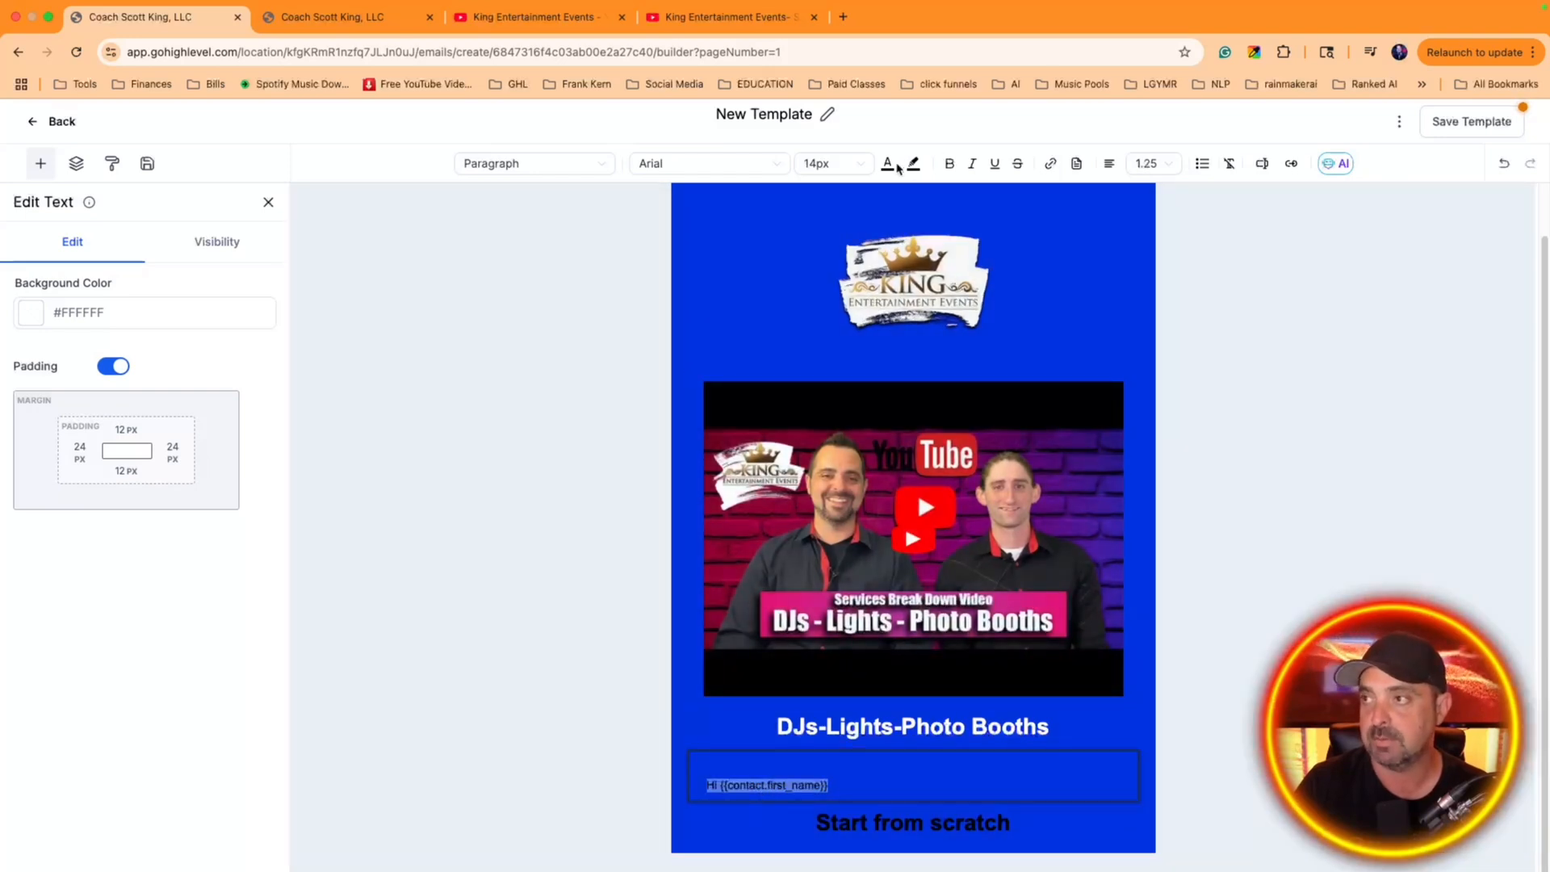
{"action": "left_click", "coordinate": [887, 164]}
{"action": "left_click", "coordinate": [785, 352]}
{"action": "left_click", "coordinate": [844, 785]}
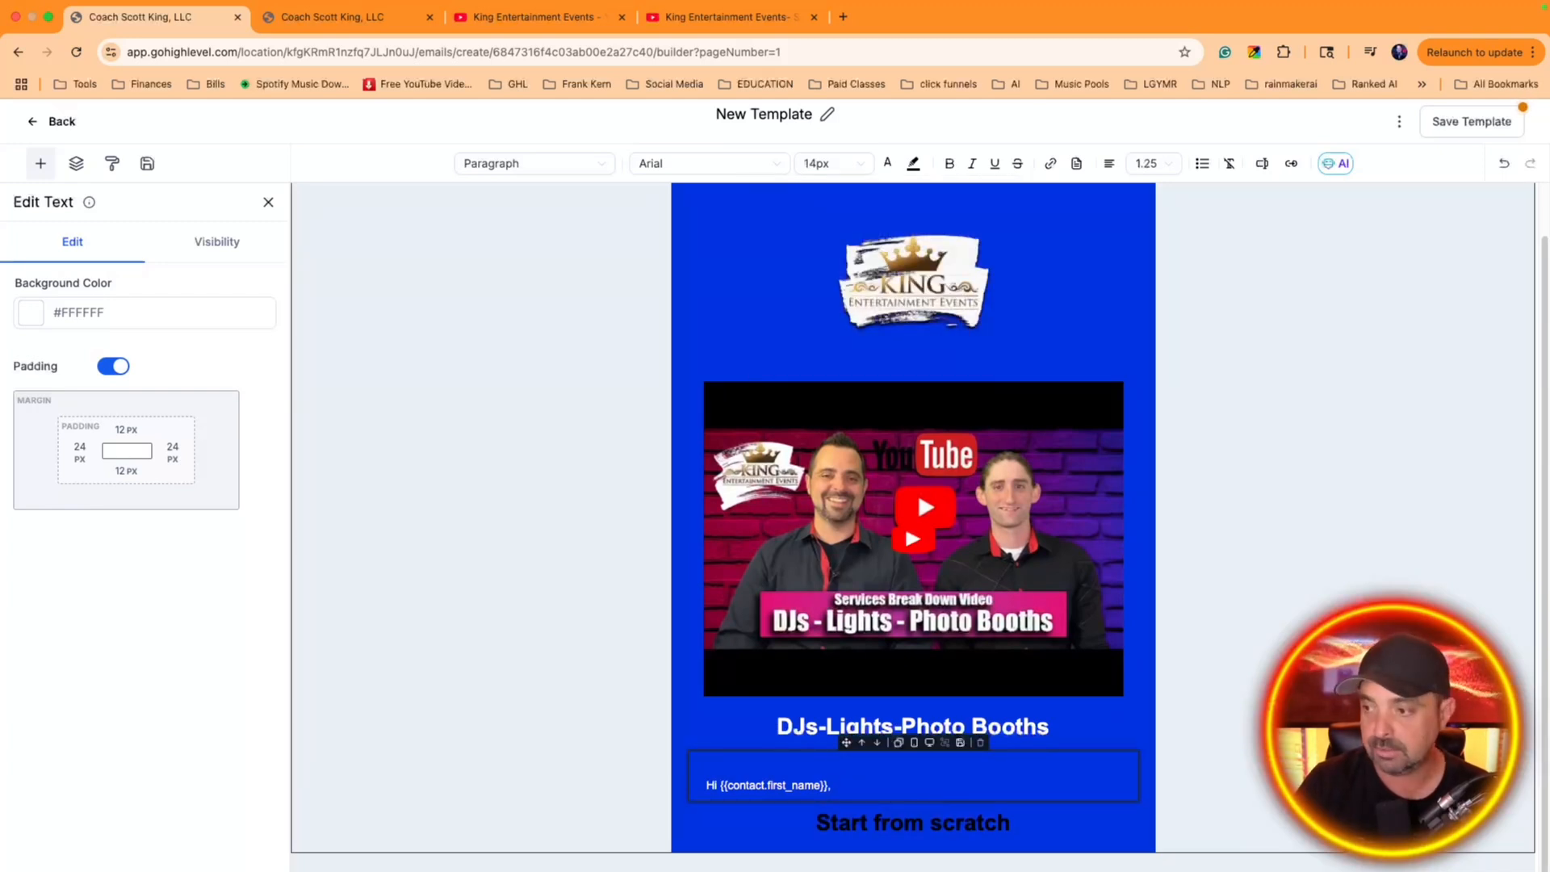
{"action": "key", "text": "Return"}
{"action": "key", "text": "Return"}
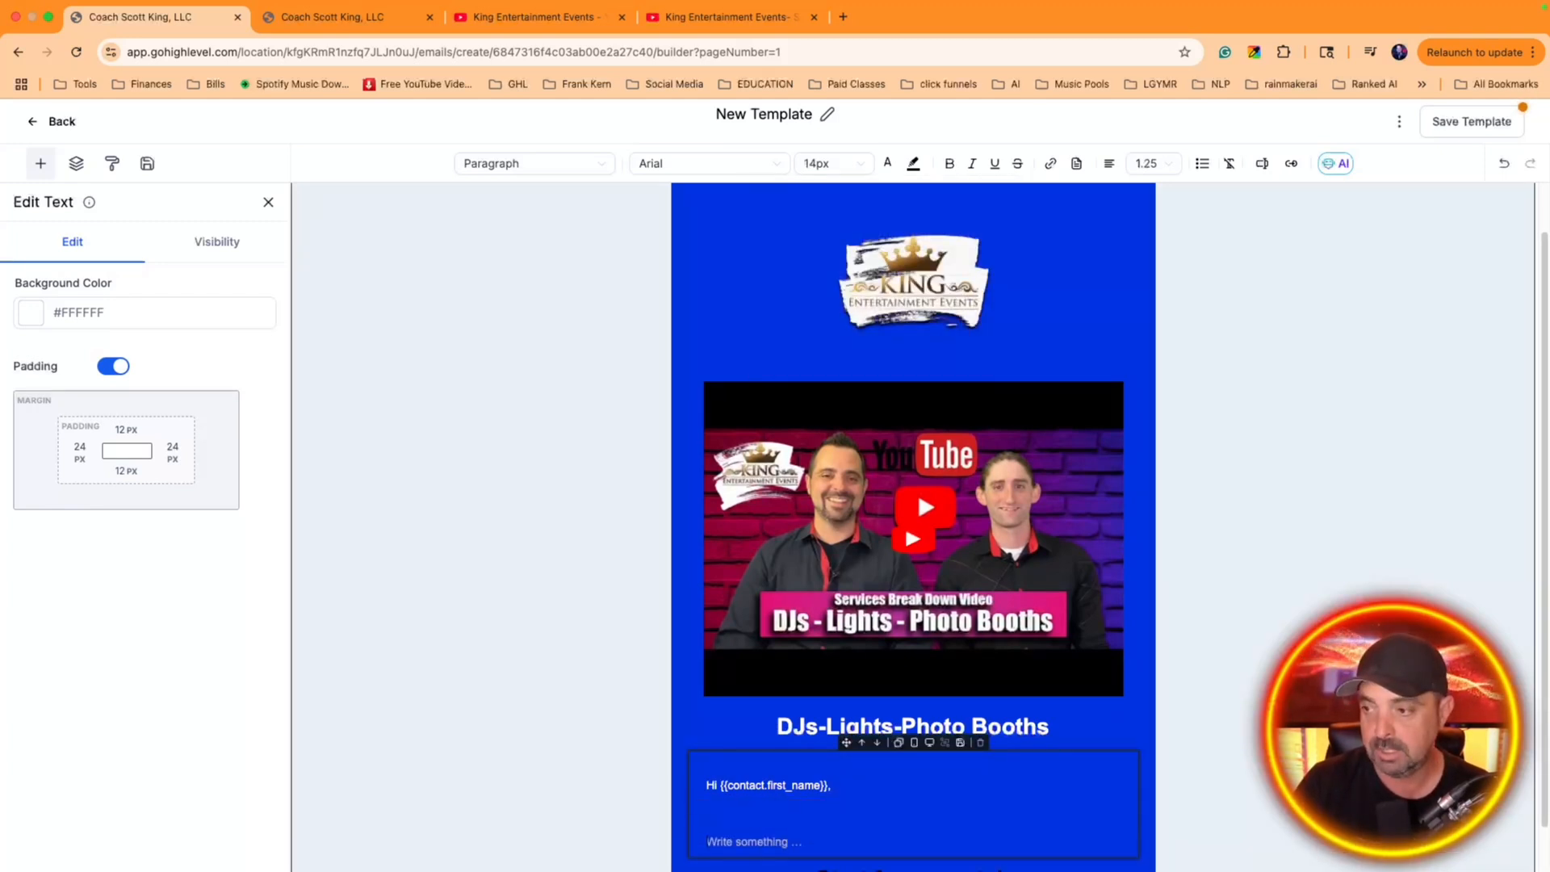
{"action": "key", "text": "BackSpace"}
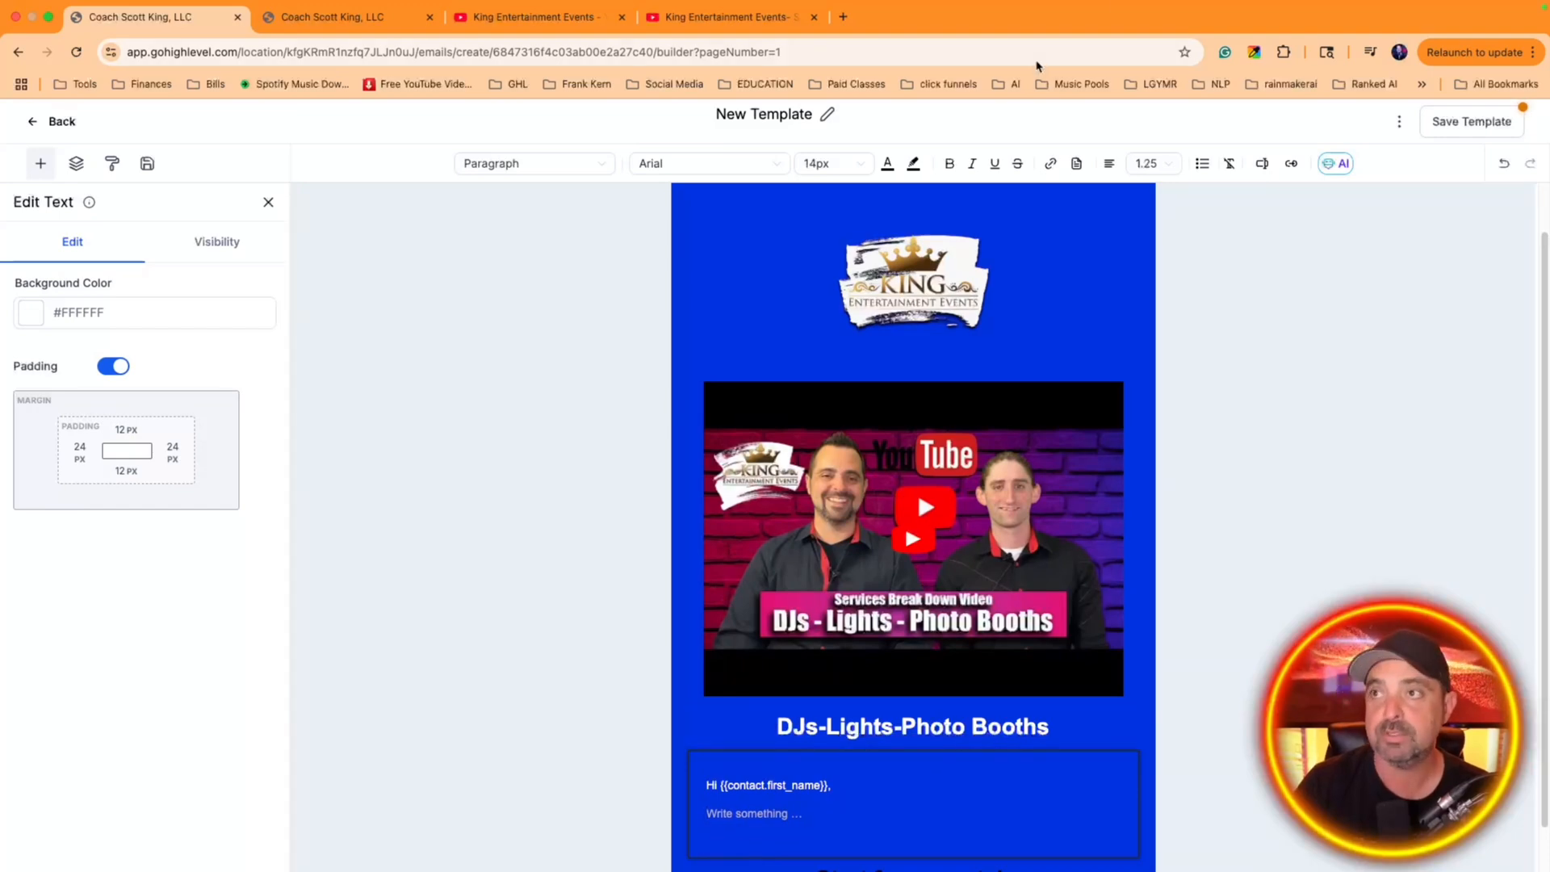
Open the bookmarked Project Shepherd AI writing assistant in a new browser tab
{"action": "left_click", "coordinate": [695, 17]}
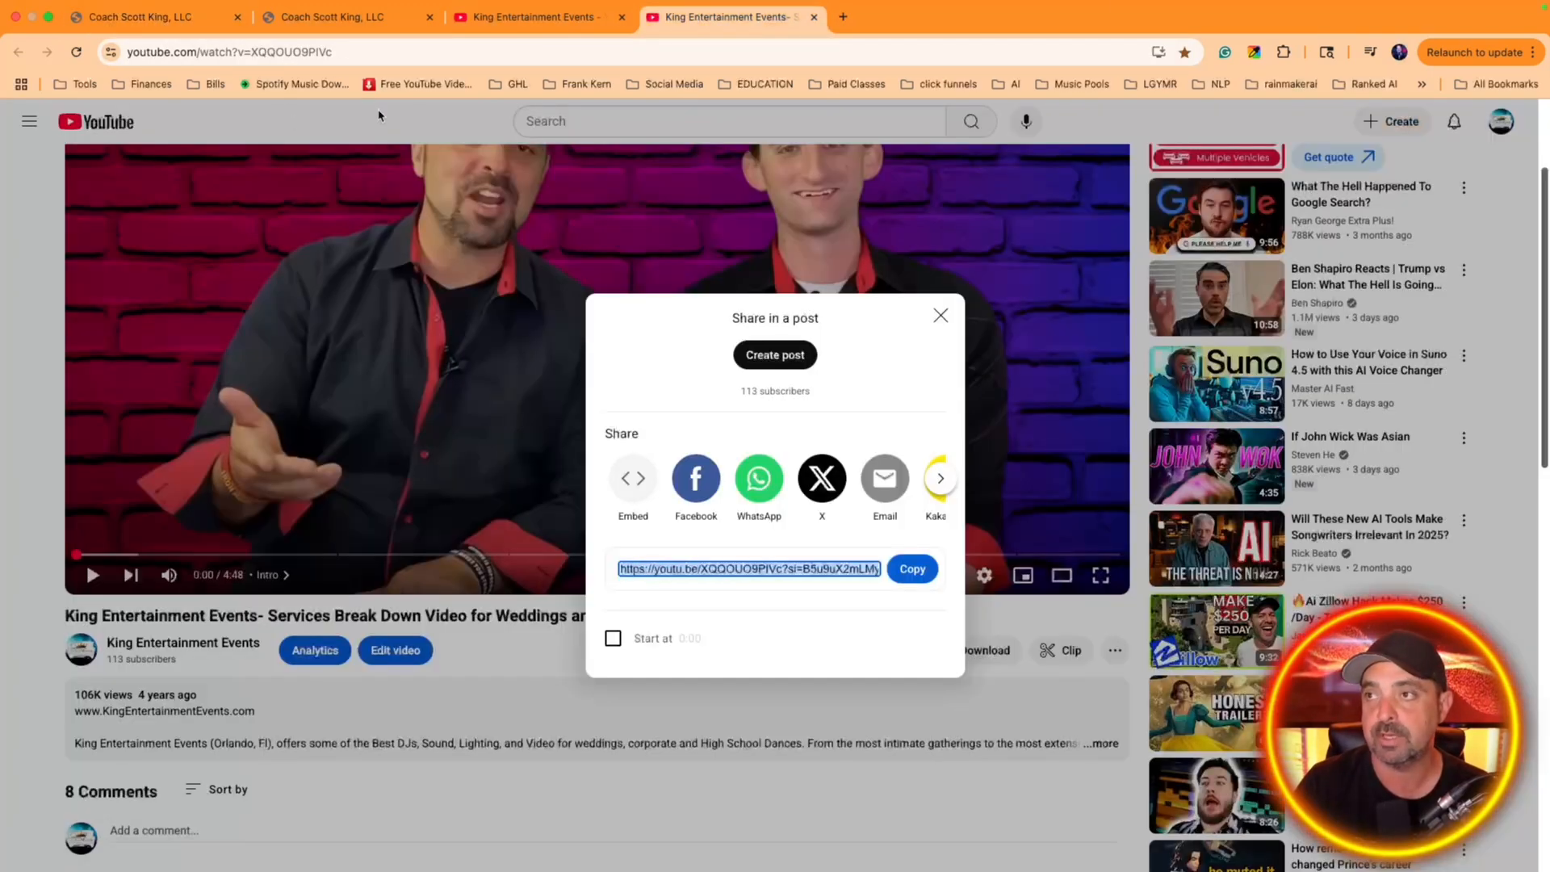
{"action": "left_click", "coordinate": [843, 16]}
{"action": "left_click", "coordinate": [598, 83]}
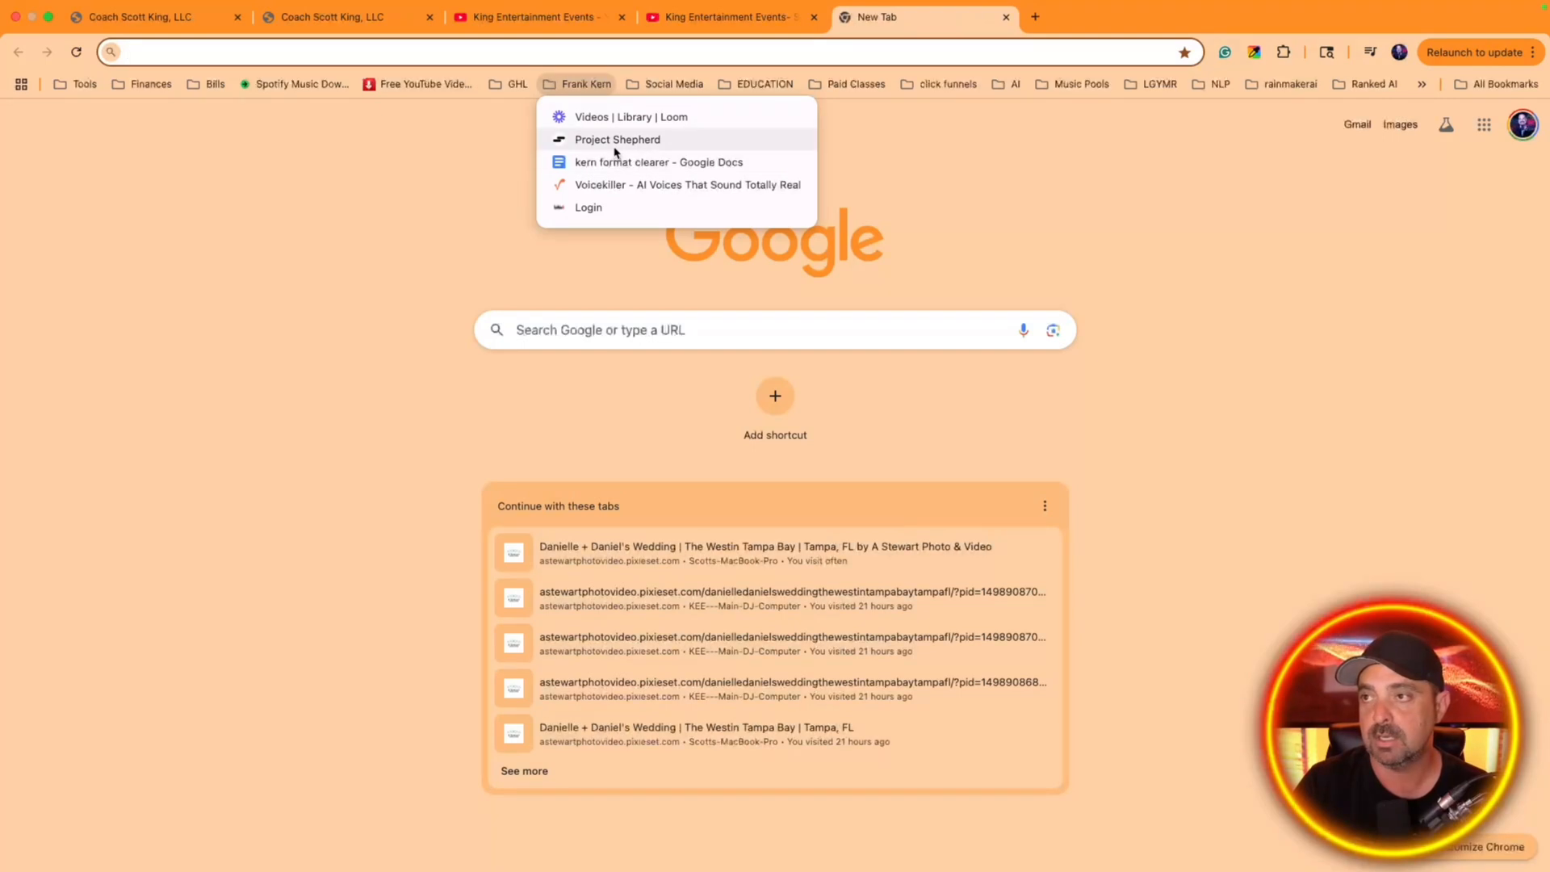
{"action": "left_click", "coordinate": [616, 144]}
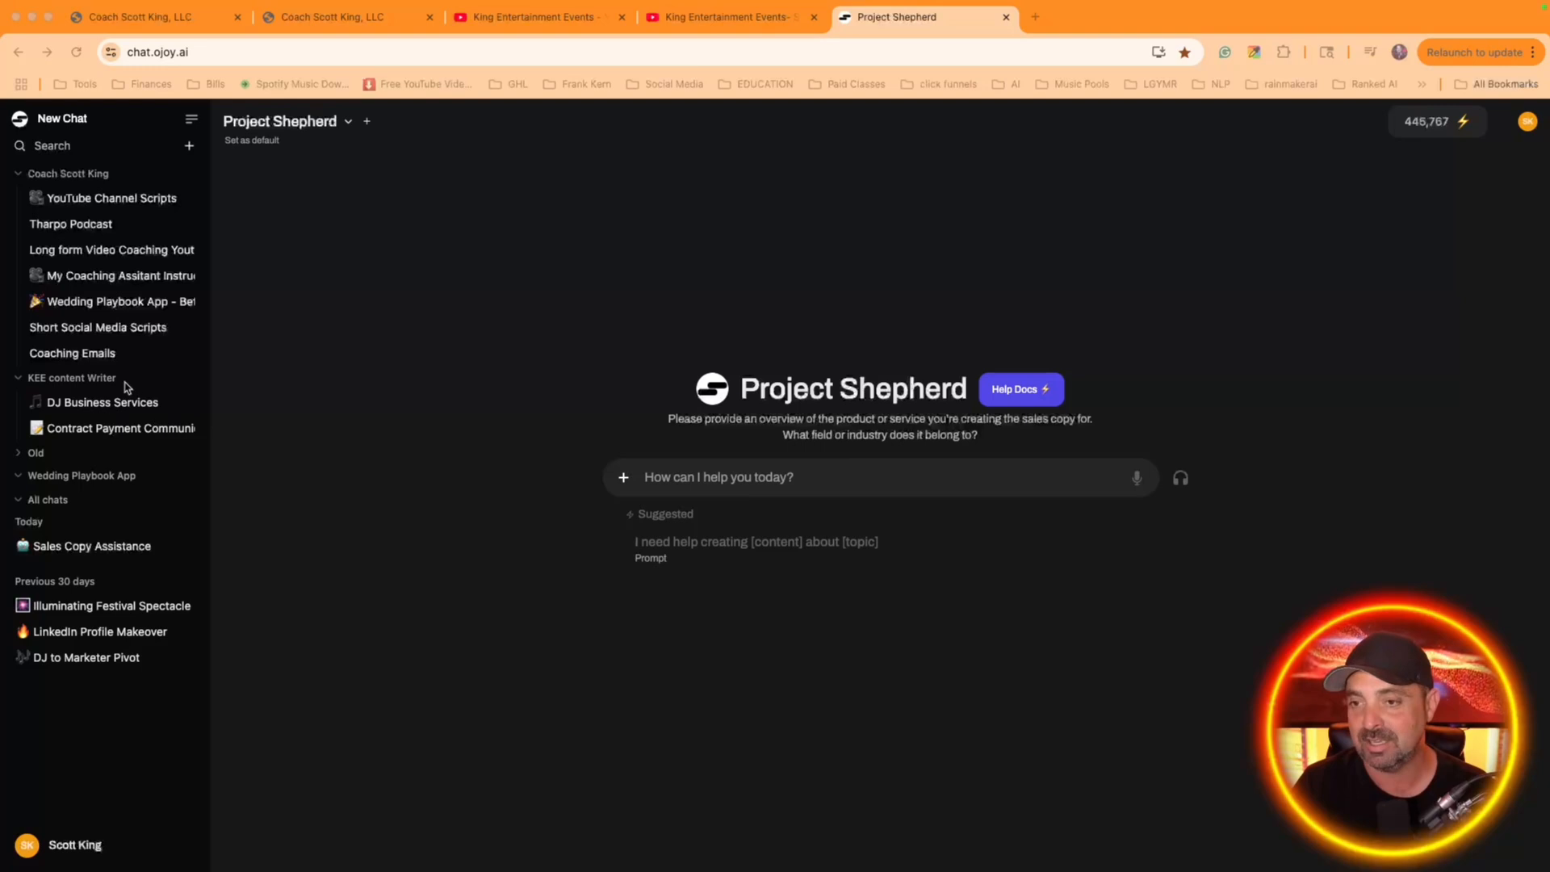
In the DJ Business Services chat, dictate and send a request for a compelling mailing-list welcome email highlighting service benefits, with a Zoom-or-phone-call CTA
{"action": "left_click", "coordinate": [114, 404]}
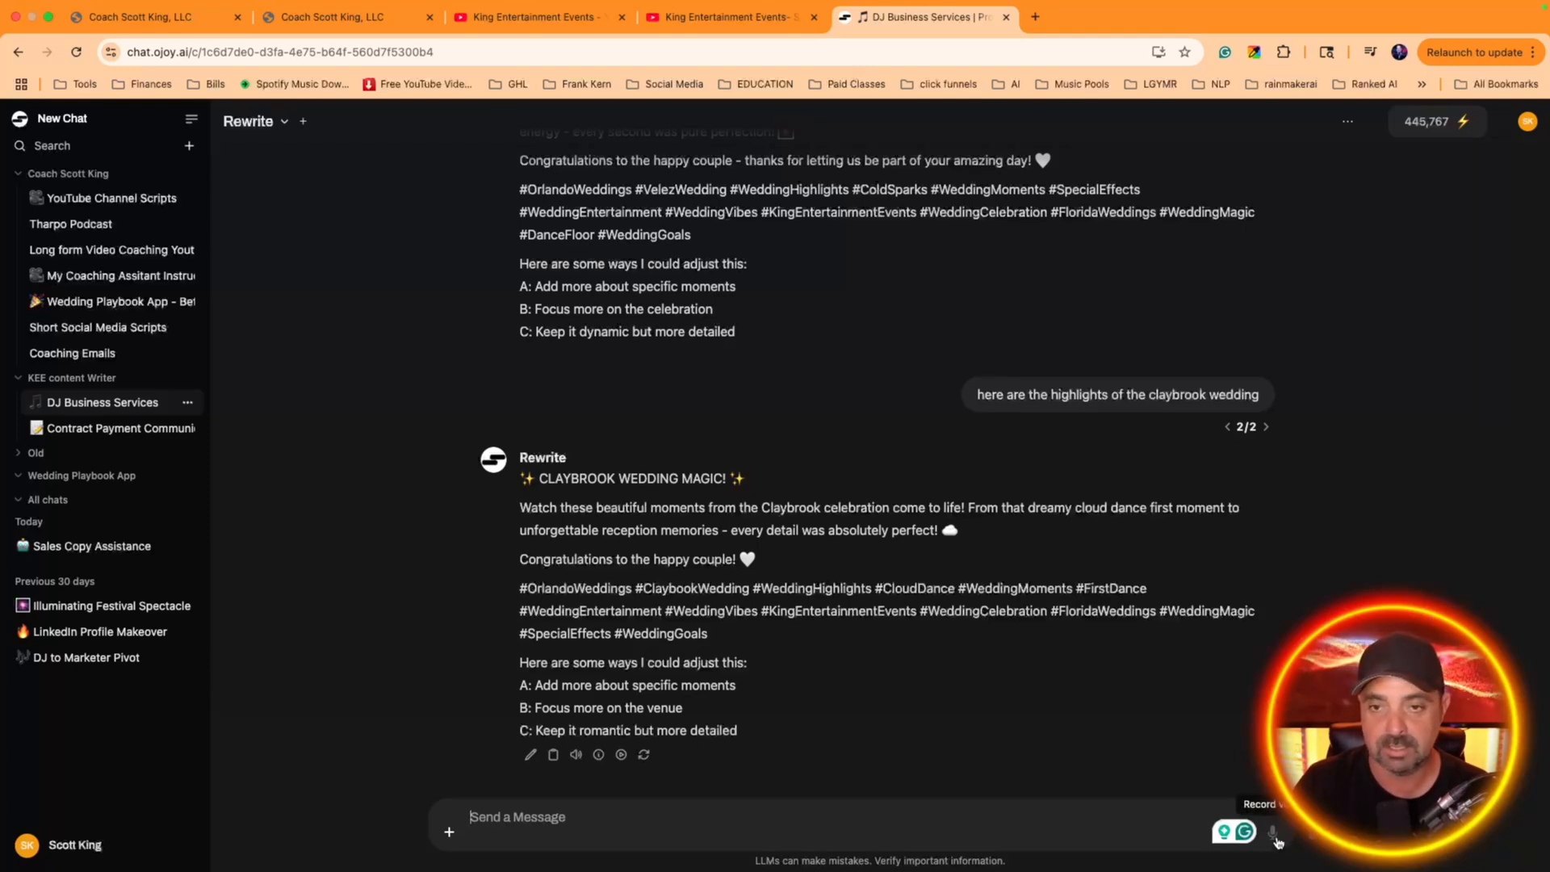
{"action": "left_click", "coordinate": [1276, 837]}
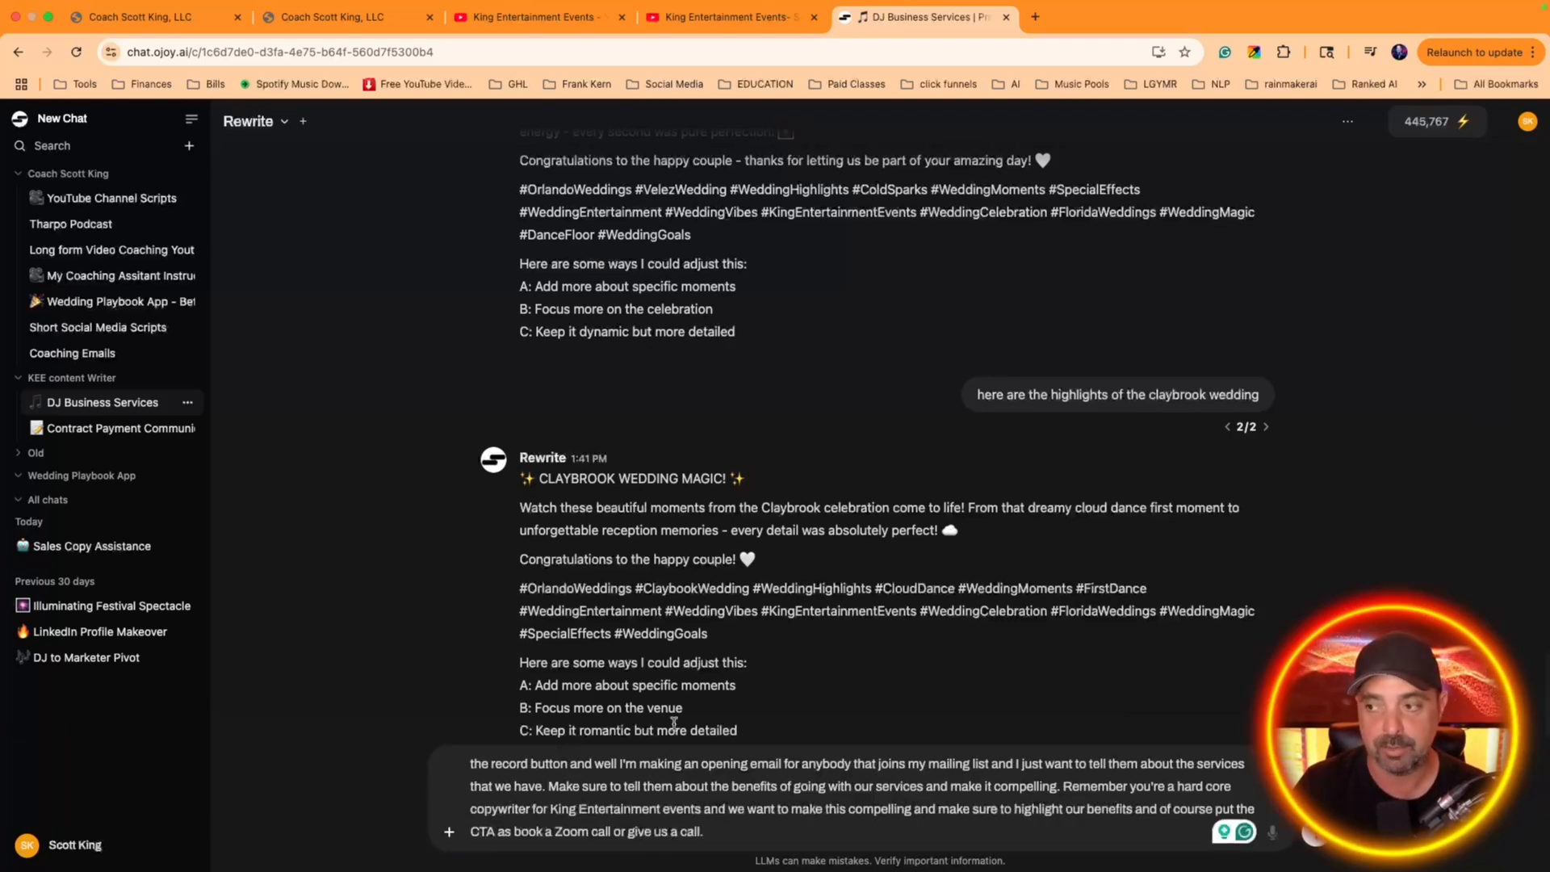
{"action": "left_click", "coordinate": [1312, 835]}
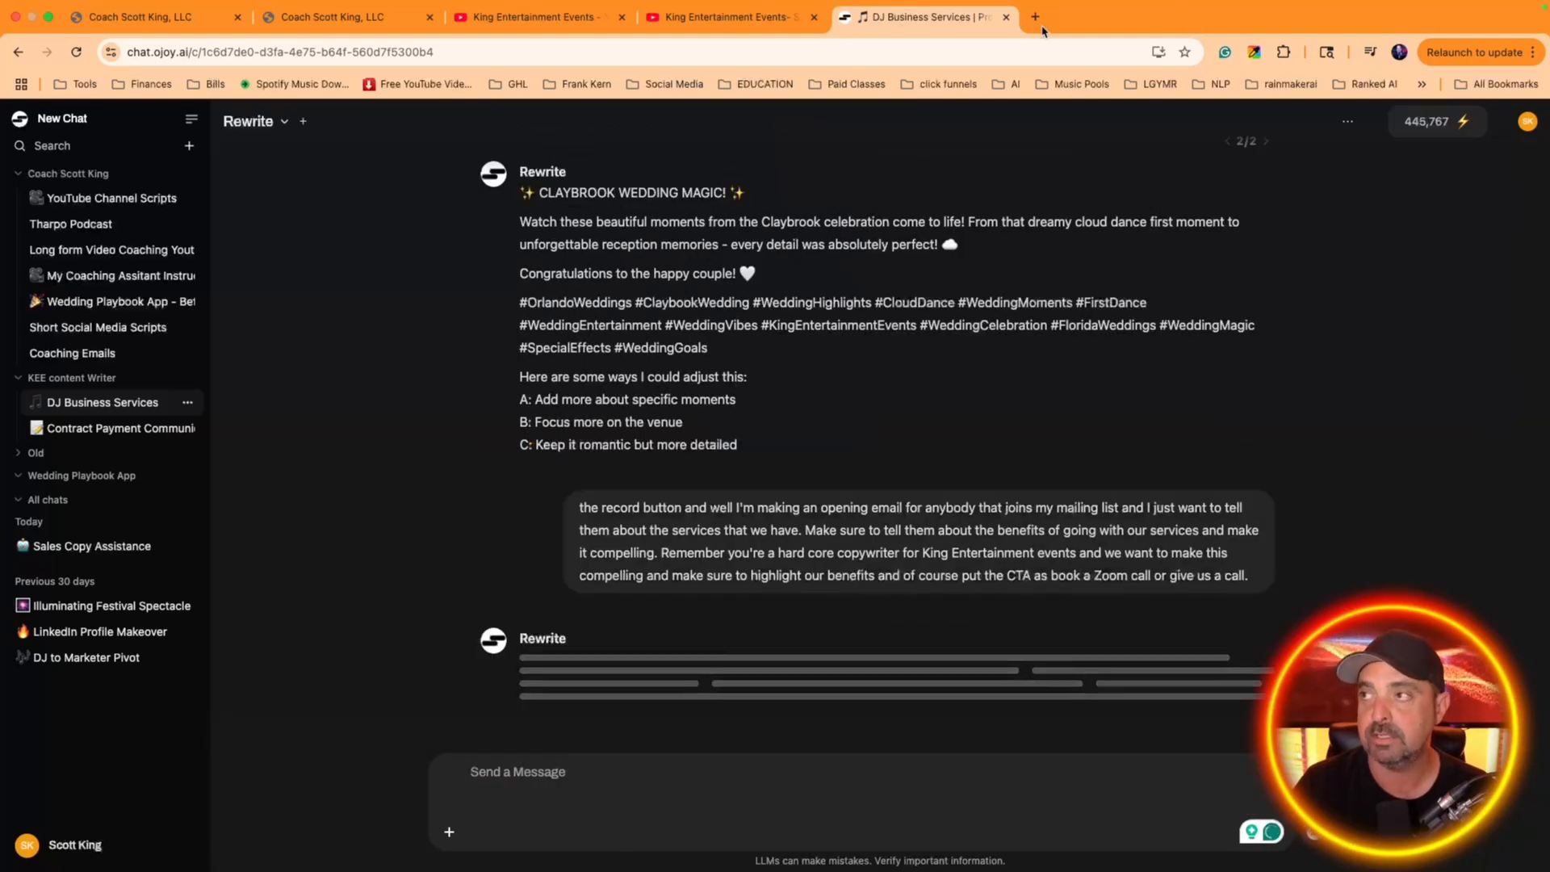
Open the bookmarked "kern format clearer" Google Docs document in a new browser tab
{"action": "left_click", "coordinate": [1042, 30]}
{"action": "left_click", "coordinate": [546, 85]}
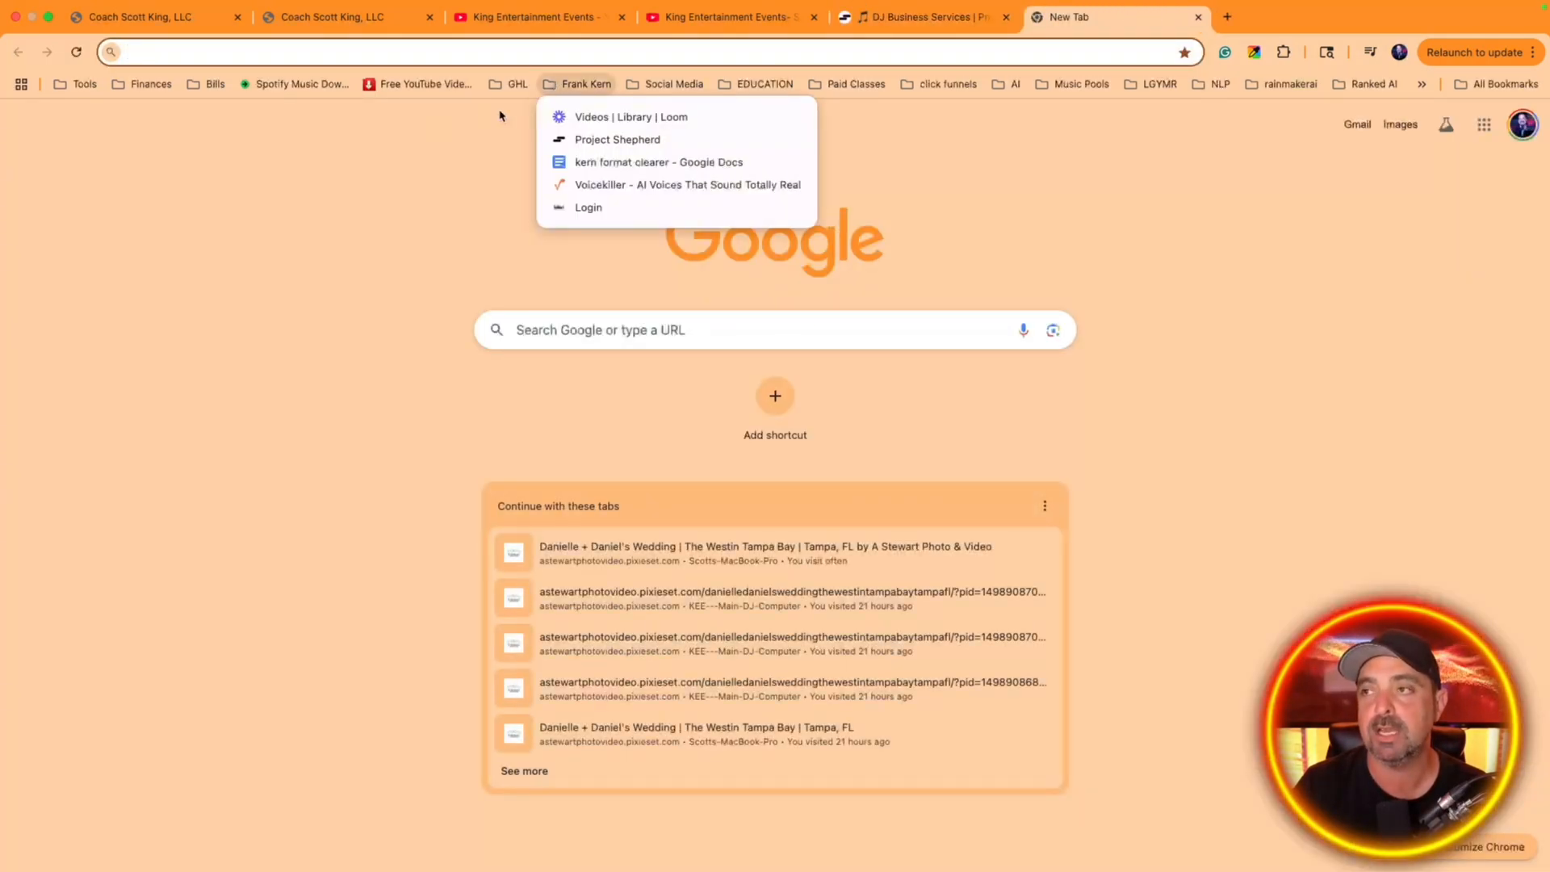
{"action": "left_click", "coordinate": [616, 163]}
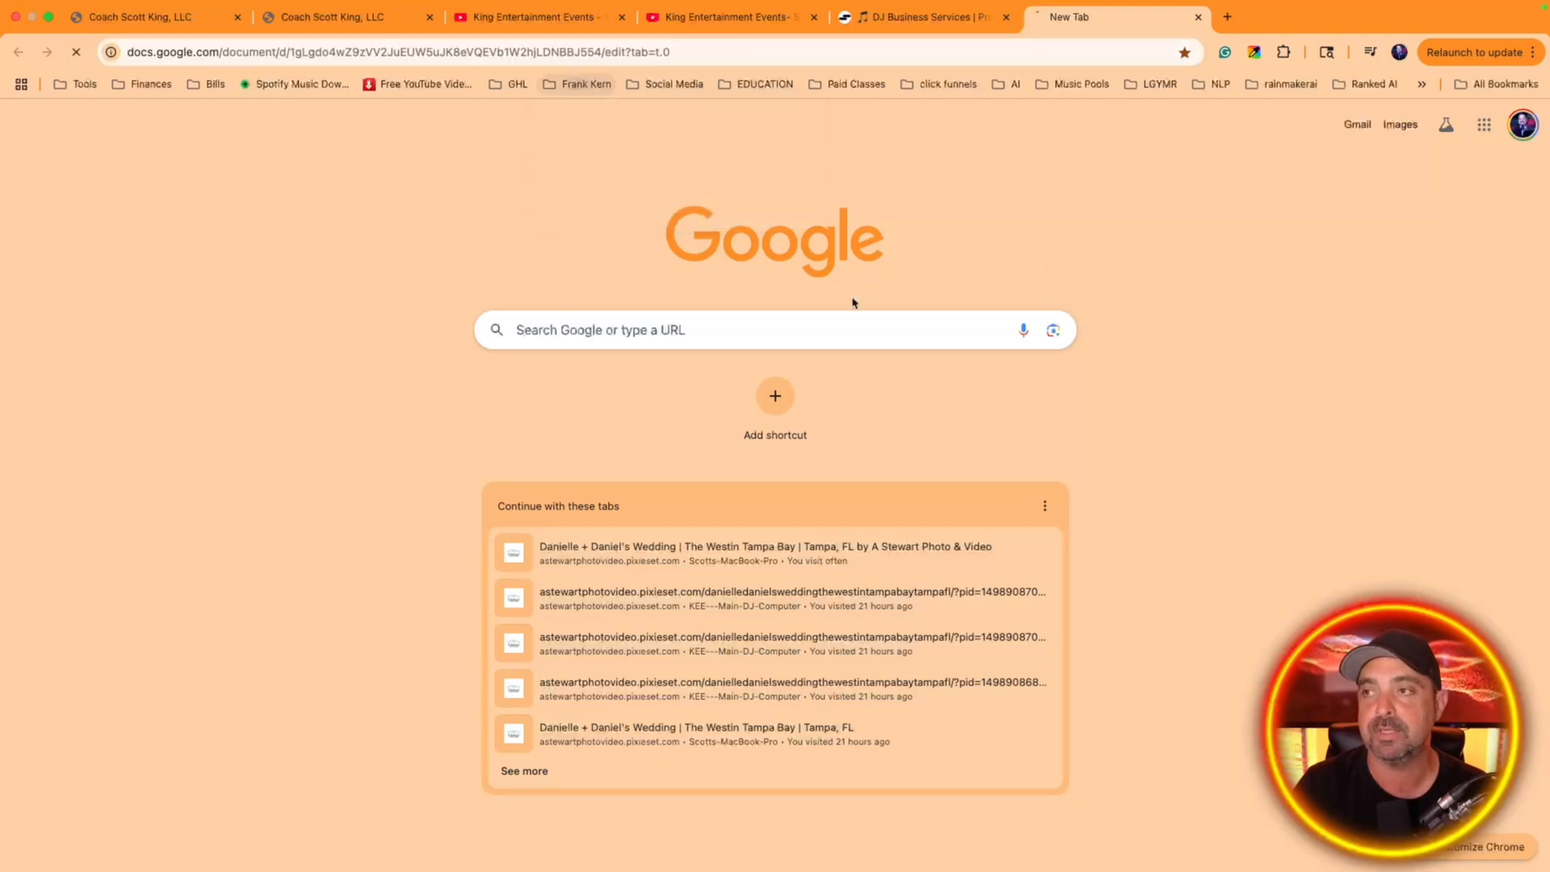
Copy the generated email from its opening headline through the closing slogan and paste it into the "kern format clearer" document
{"action": "left_click", "coordinate": [925, 17]}
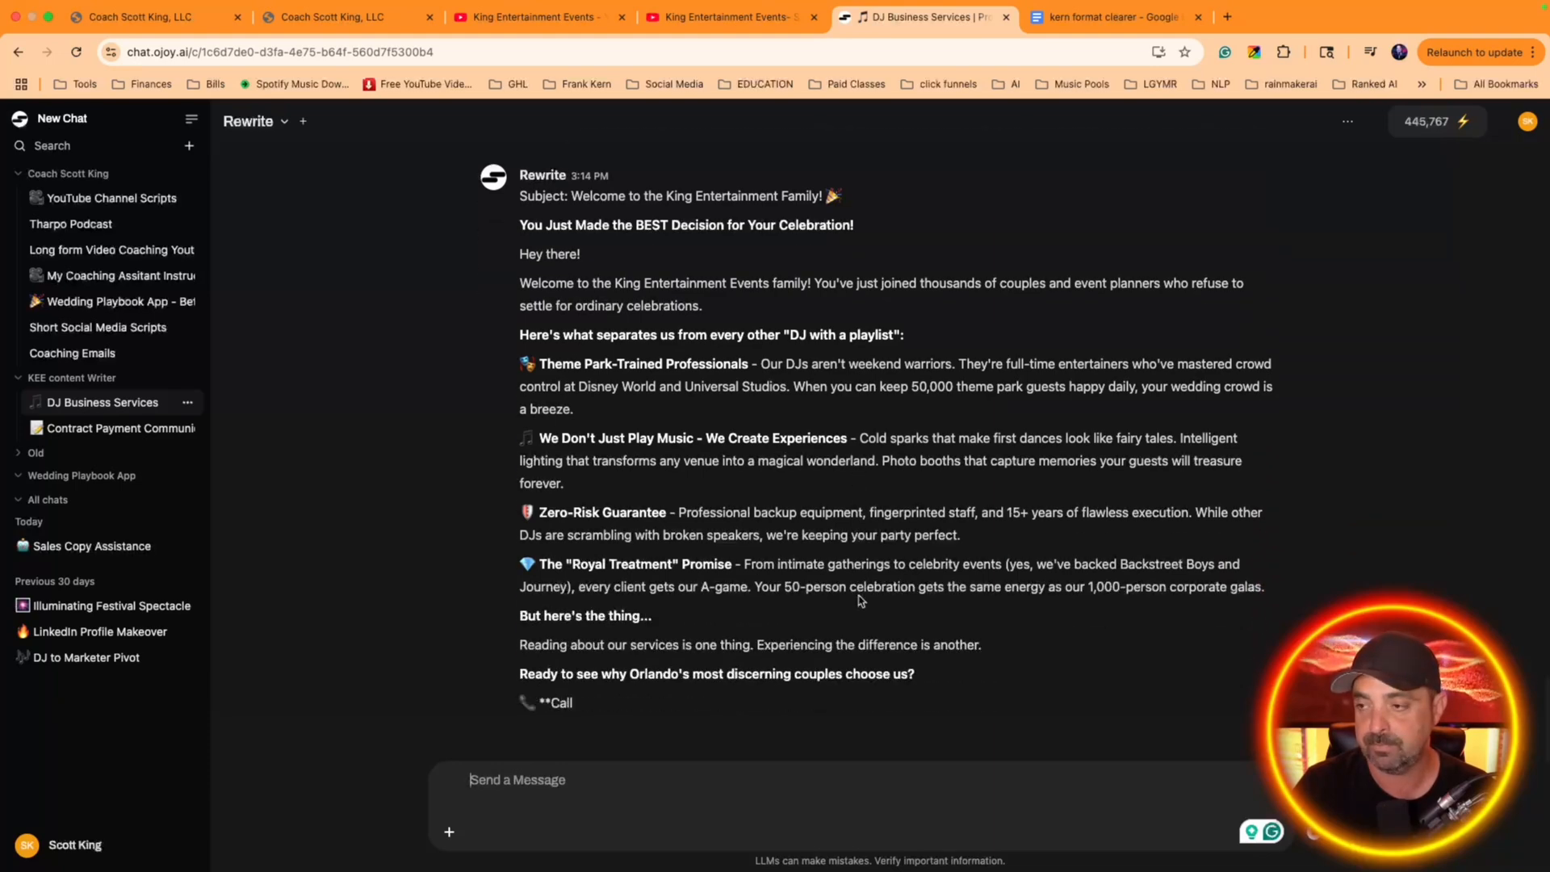
{"action": "scroll", "coordinate": [787, 612], "scroll_direction": "up", "scroll_amount": 5}
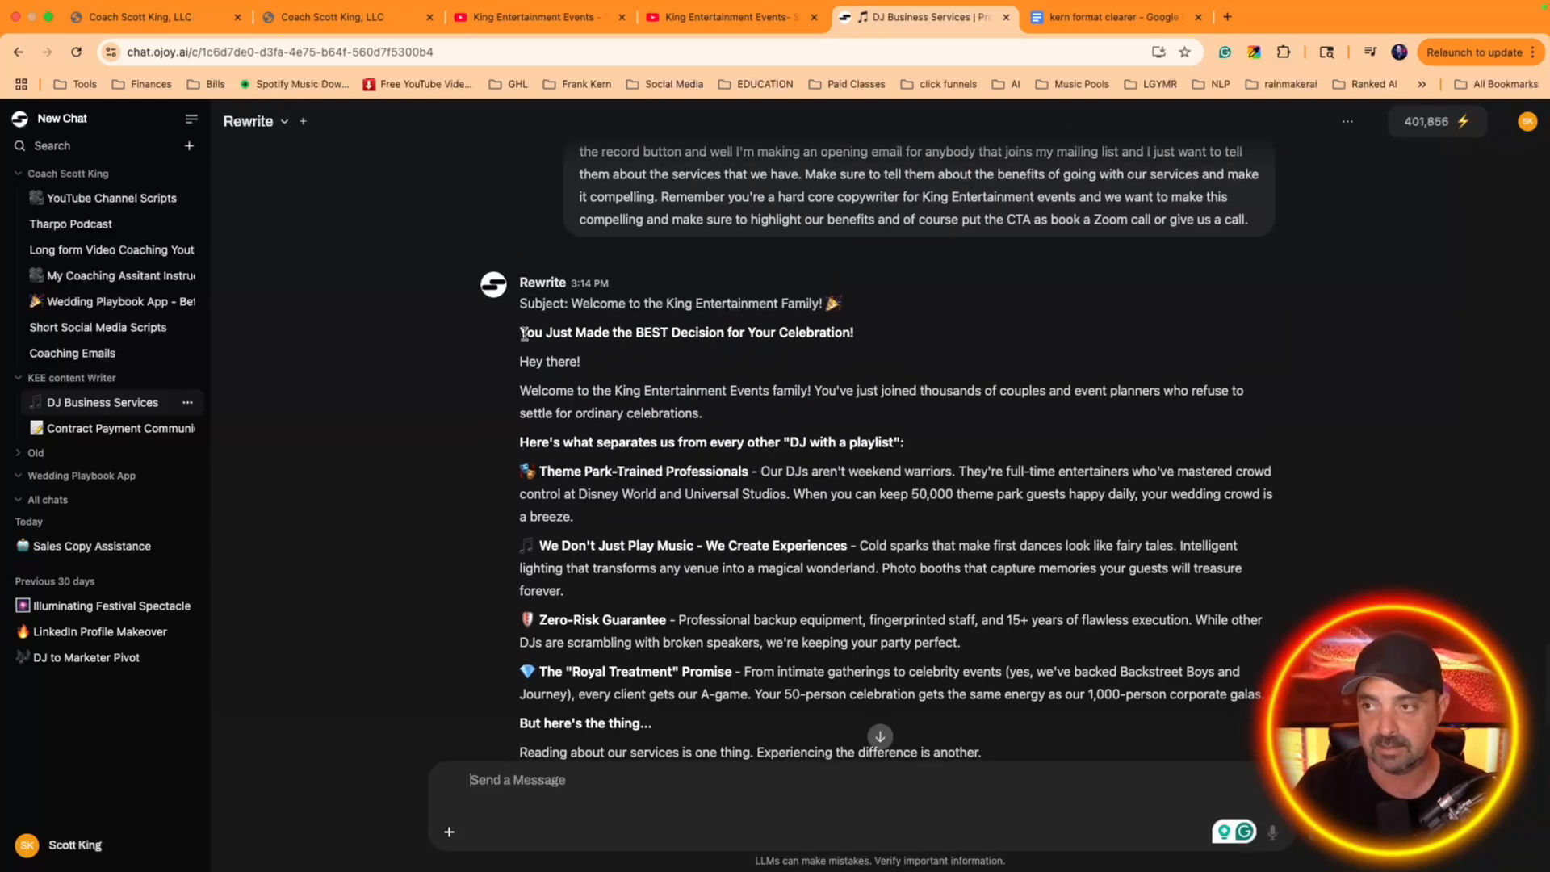
{"action": "left_click_drag", "start_coordinate": [519, 333], "coordinate": [928, 664]}
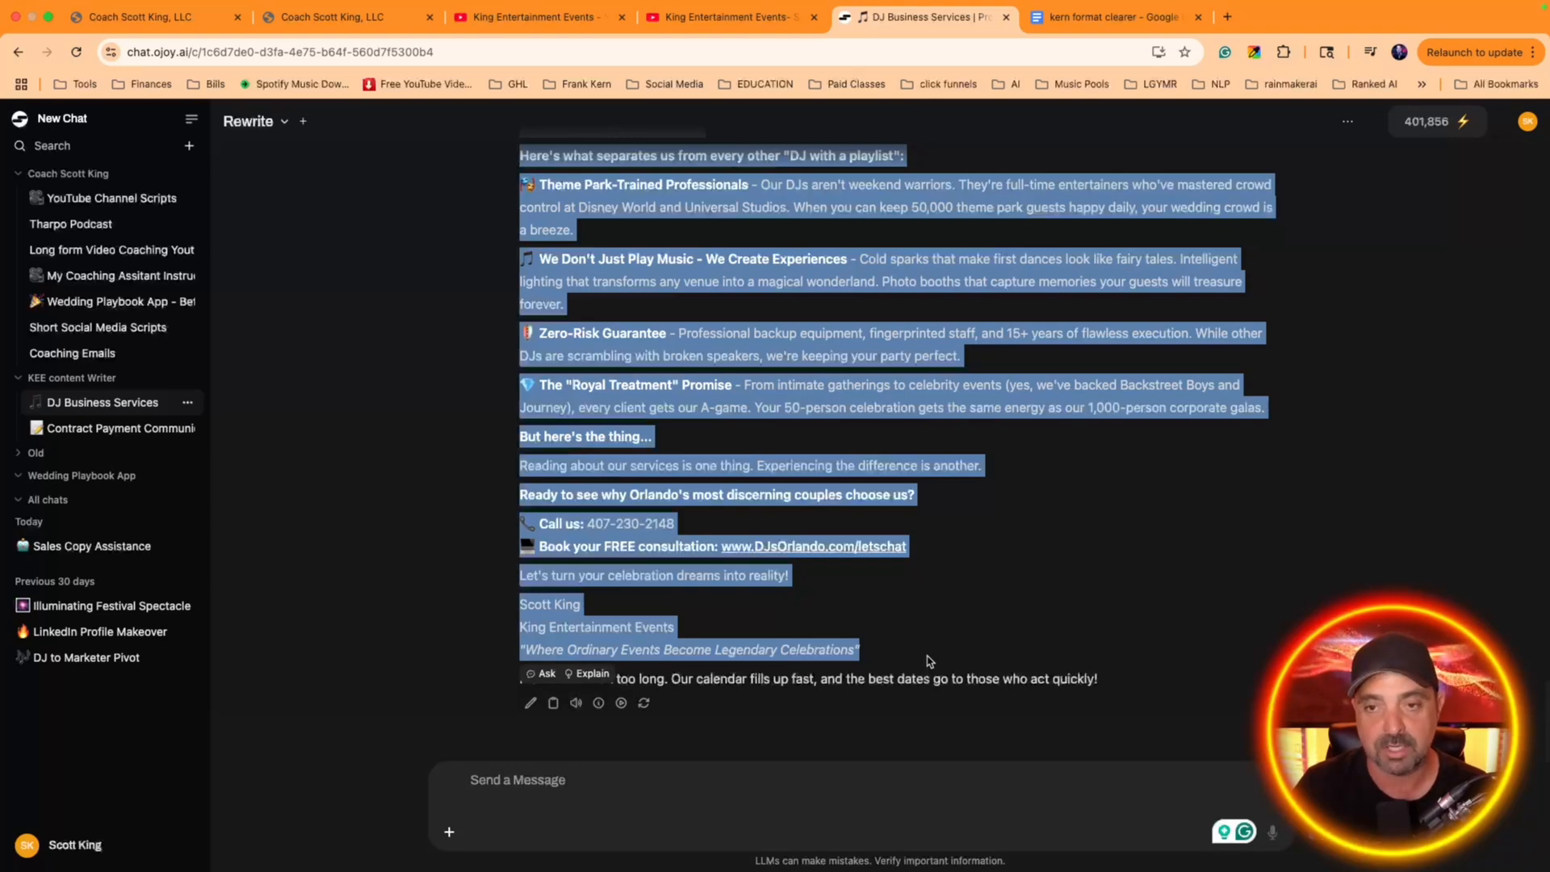
{"action": "left_click", "coordinate": [1098, 20]}
{"action": "key", "text": "super+v"}
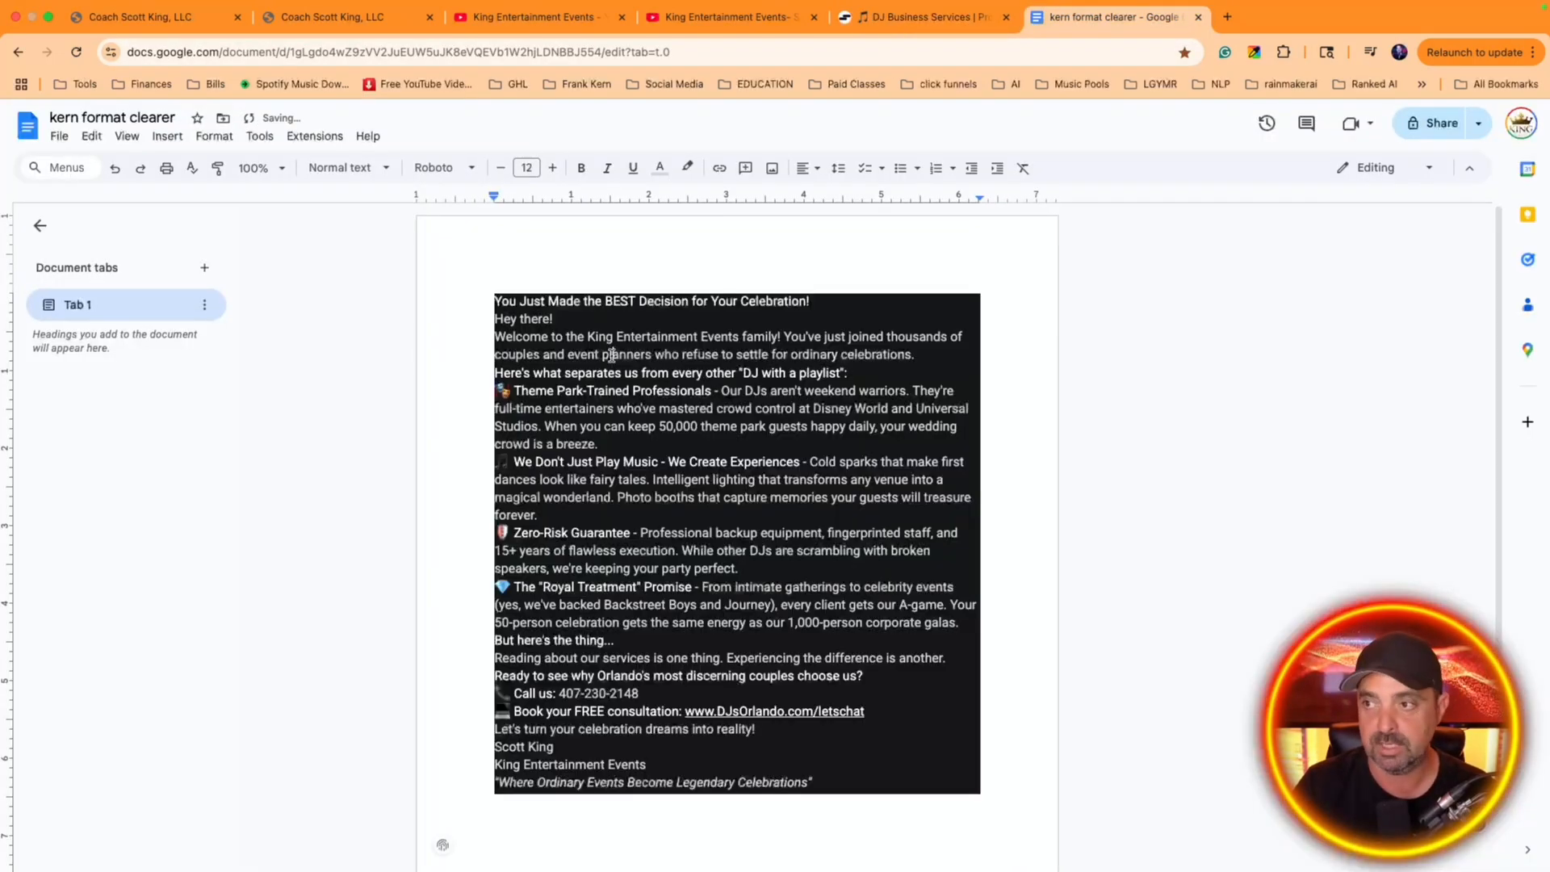
Clear the formatting of all the pasted email text in the document and copy the plain text
{"action": "key", "text": "super+a"}
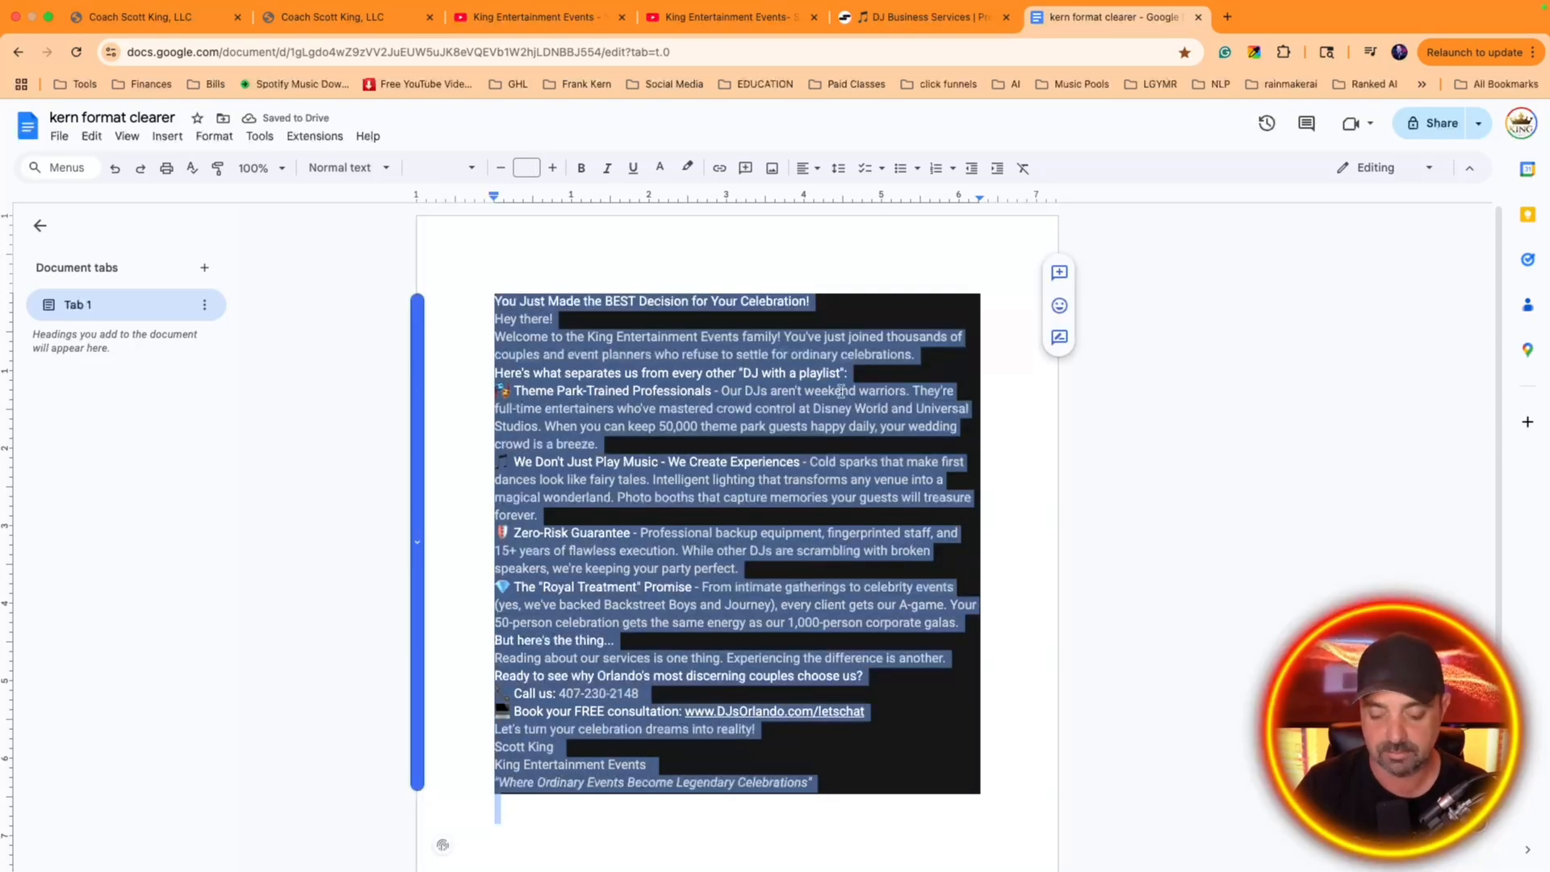
{"action": "key", "text": "super+backslash"}
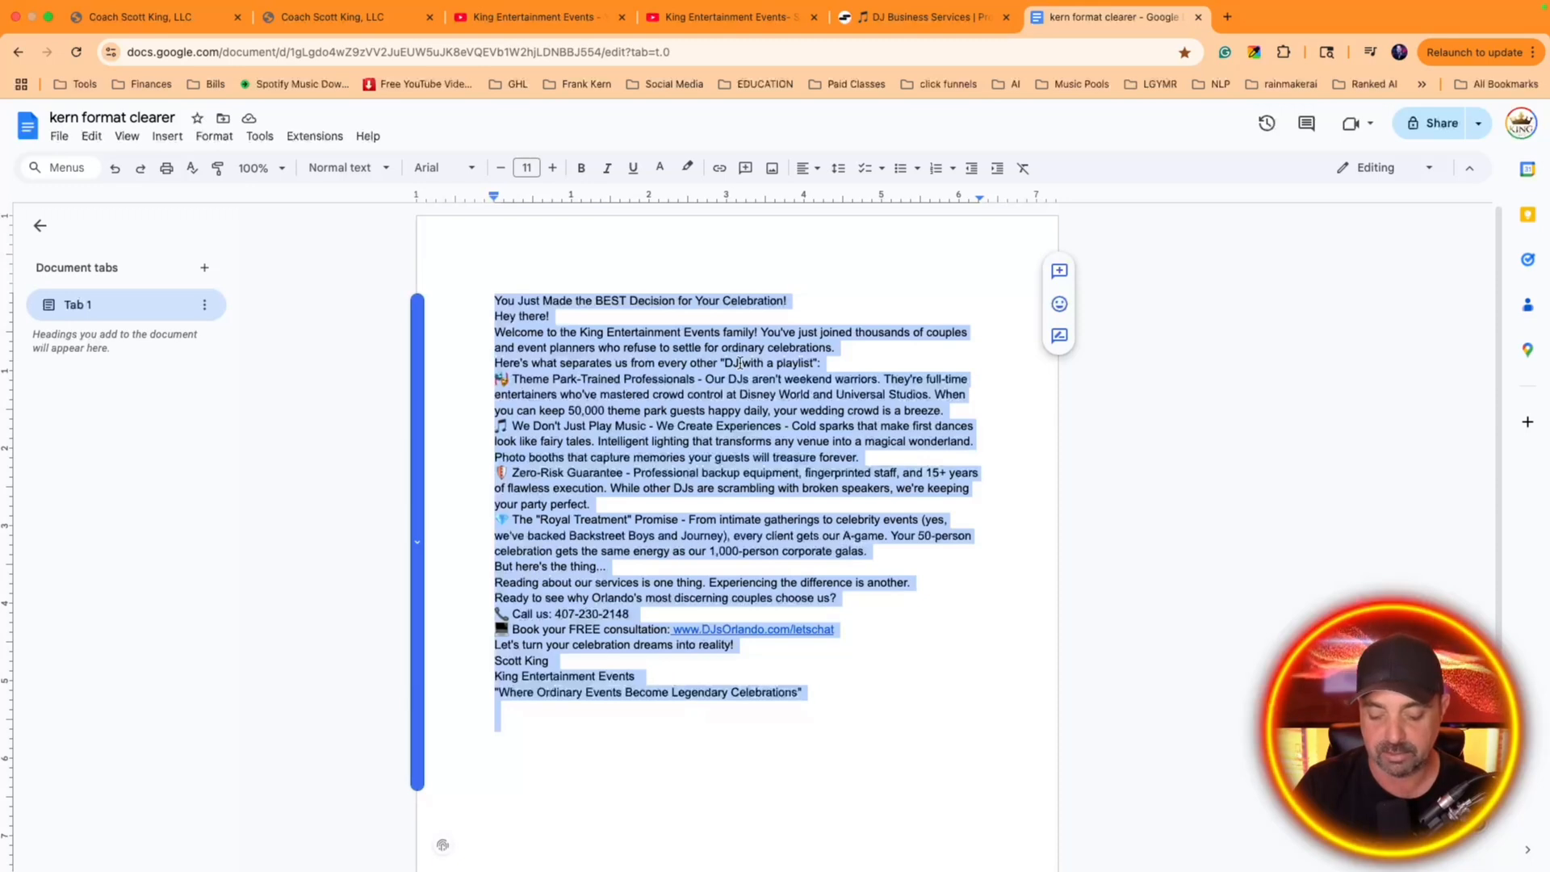
{"action": "triple_click", "coordinate": [780, 393]}
{"action": "key", "text": "super+a"}
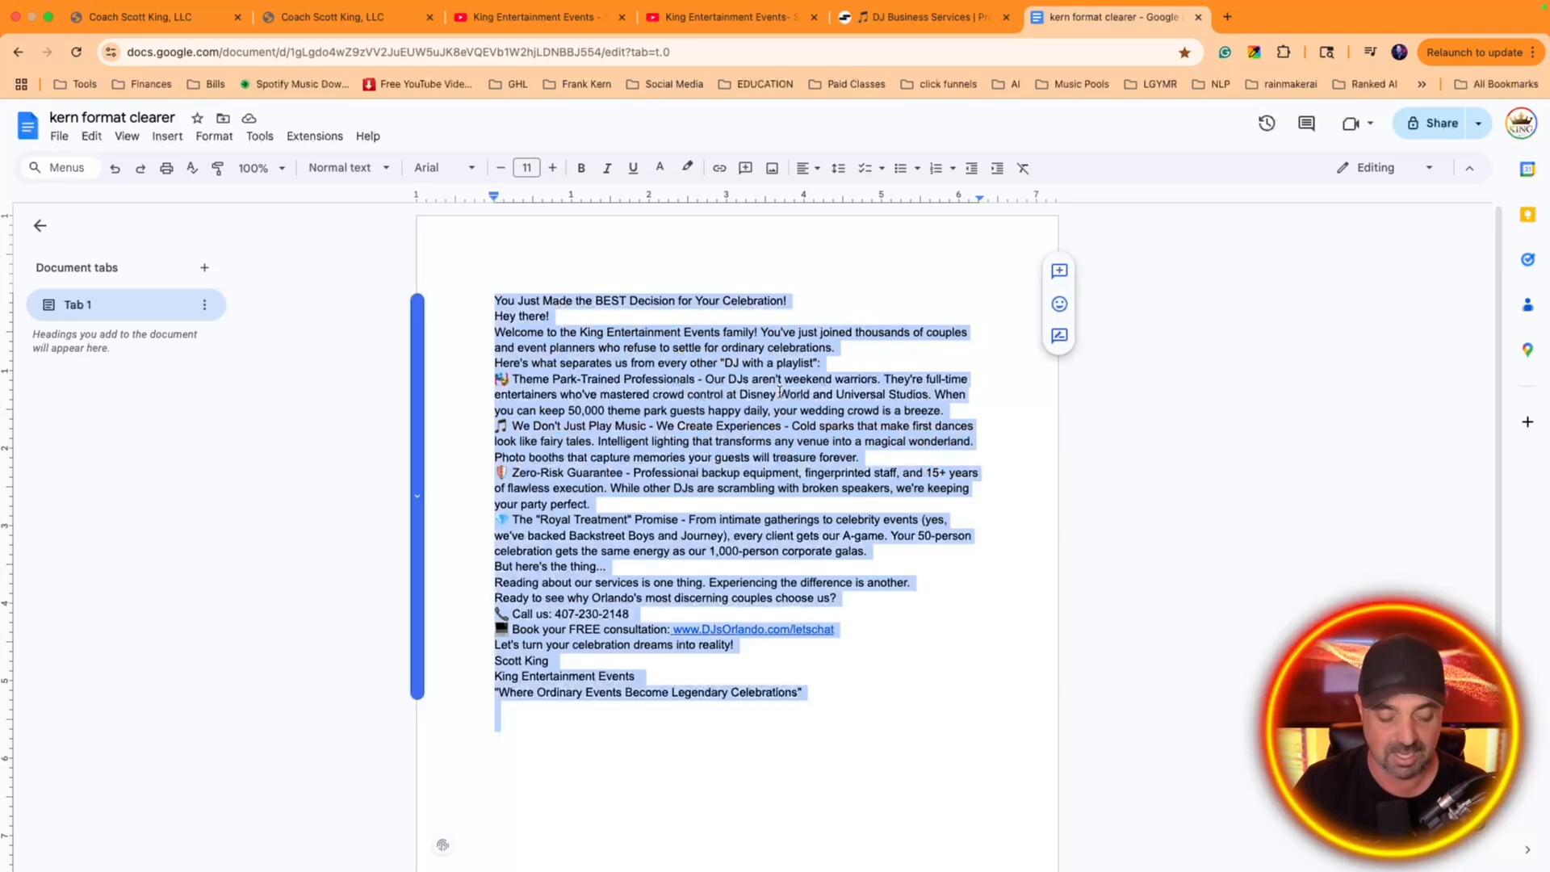
Return to the new email template and paste the cleaned email copy below the greeting line
{"action": "left_click", "coordinate": [920, 17]}
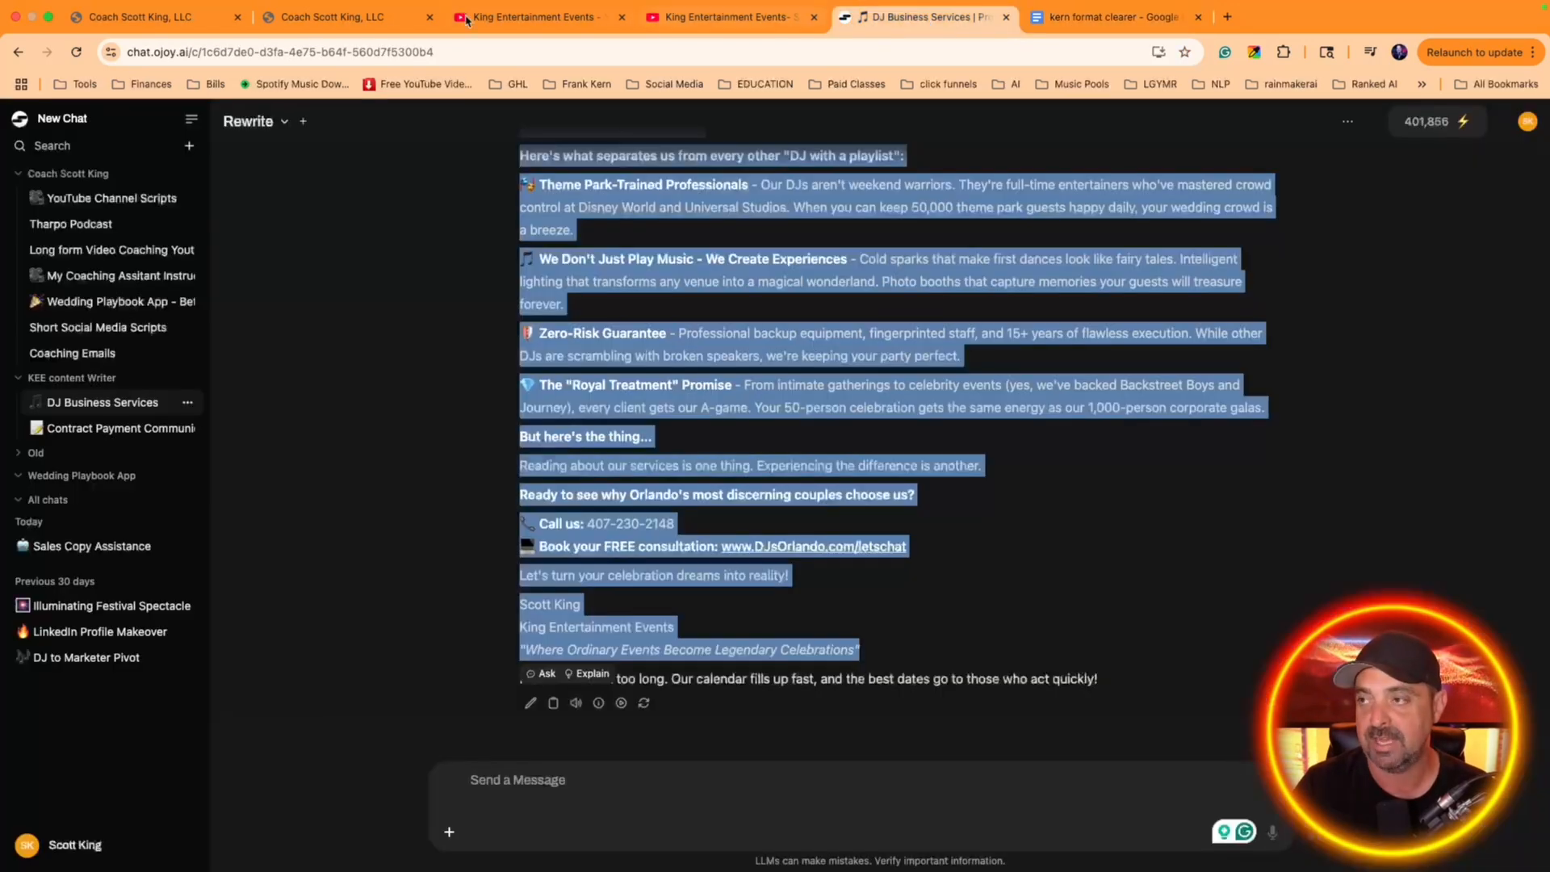
{"action": "left_click", "coordinate": [339, 36]}
{"action": "left_click", "coordinate": [142, 36]}
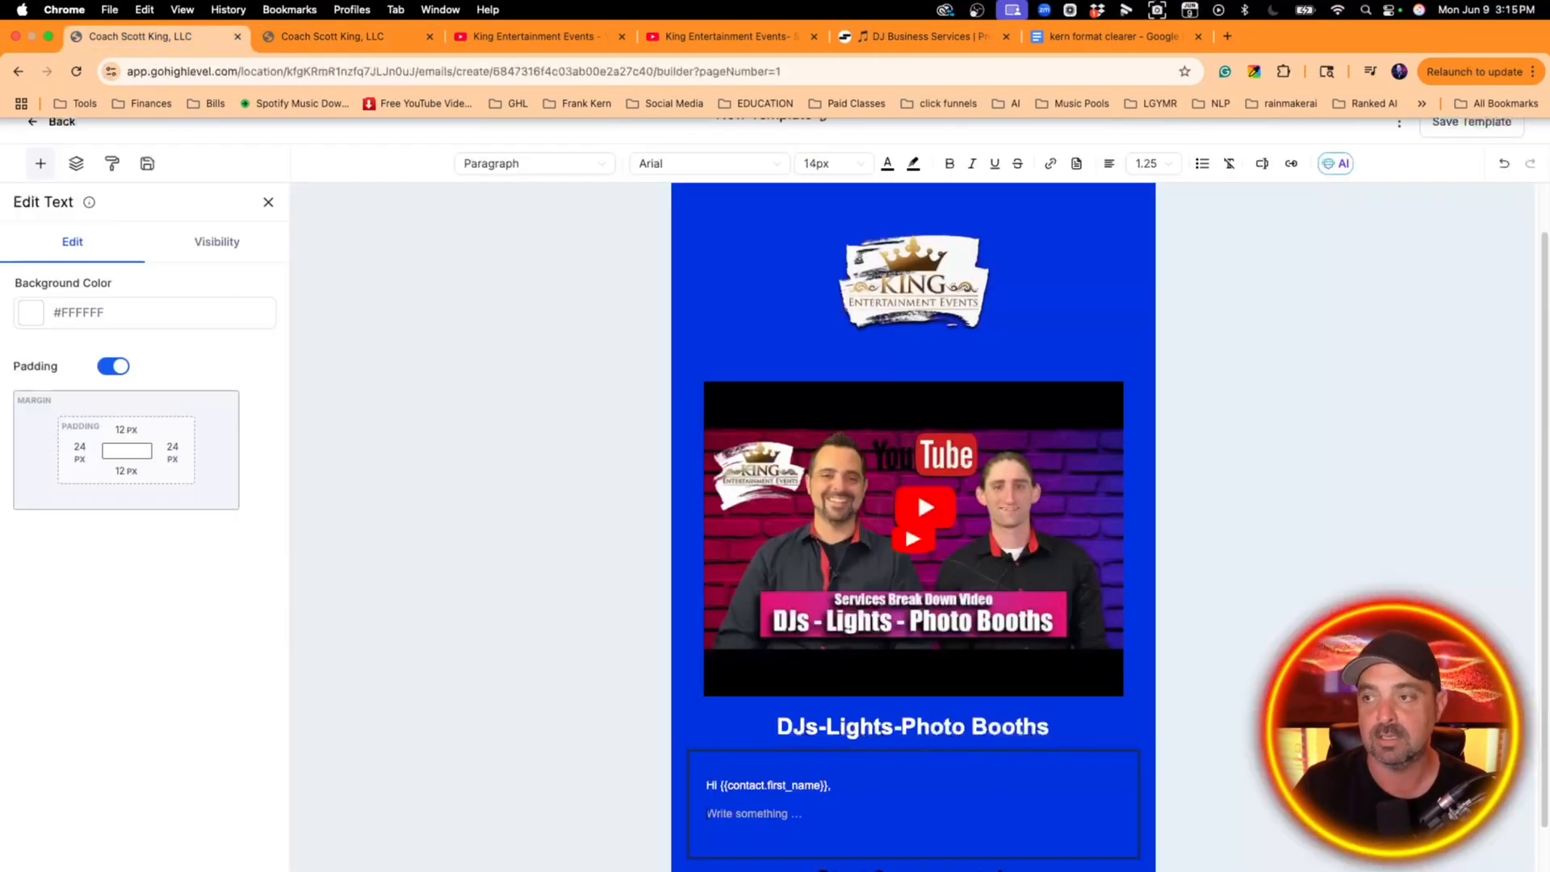
{"action": "scroll", "coordinate": [820, 558], "scroll_direction": "down", "scroll_amount": 1}
{"action": "left_click", "coordinate": [803, 752]}
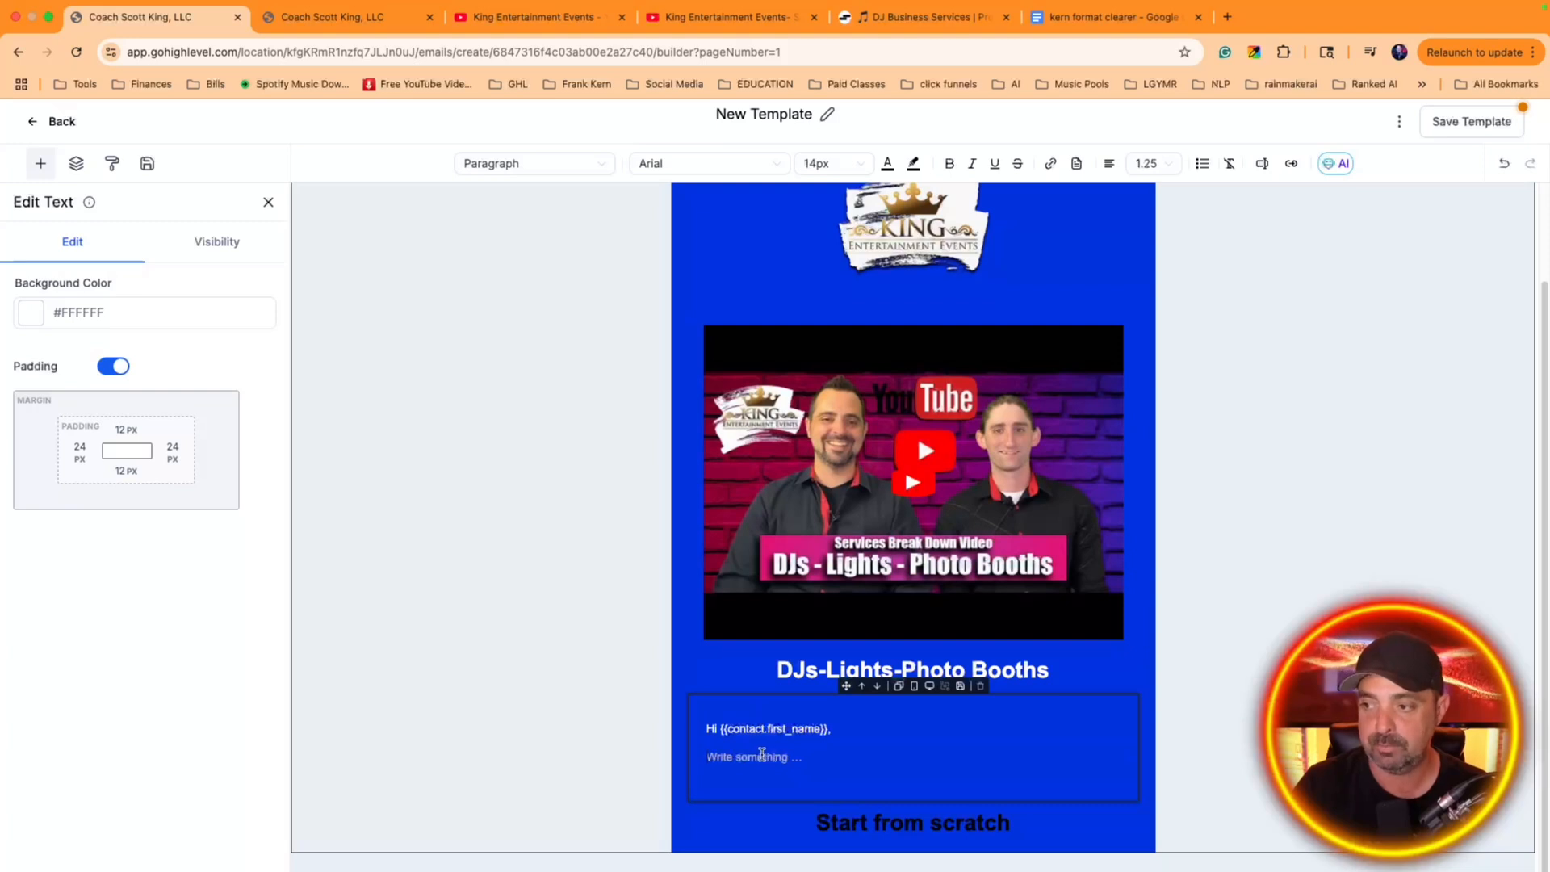
{"action": "key", "text": "super+v"}
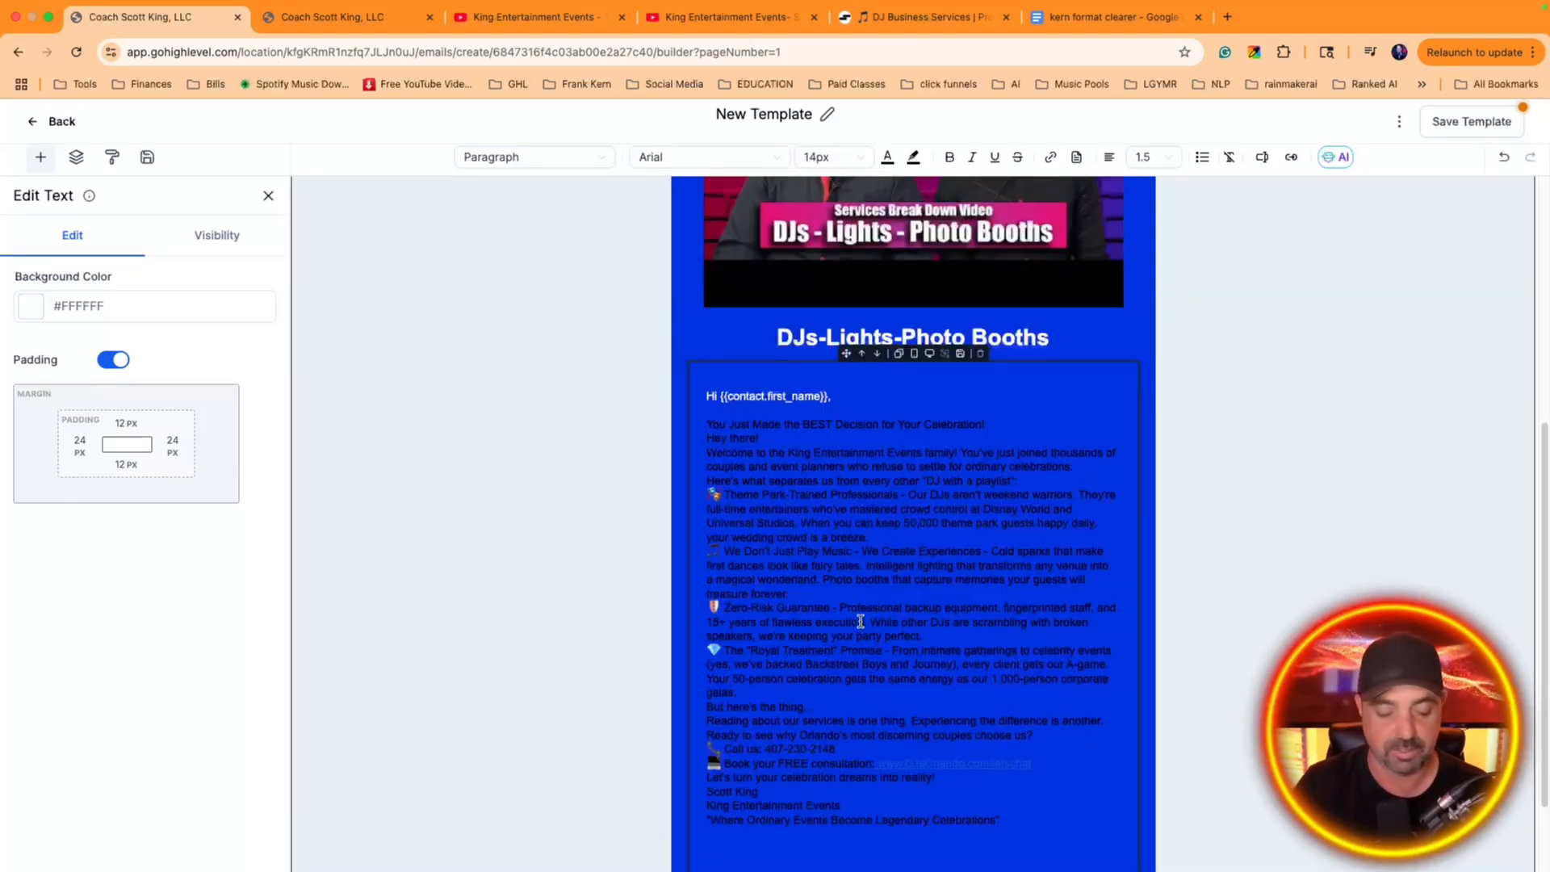
Color all text in the email body block white and set its font size to 20px
{"action": "key", "text": "super+a"}
{"action": "left_click", "coordinate": [889, 156]}
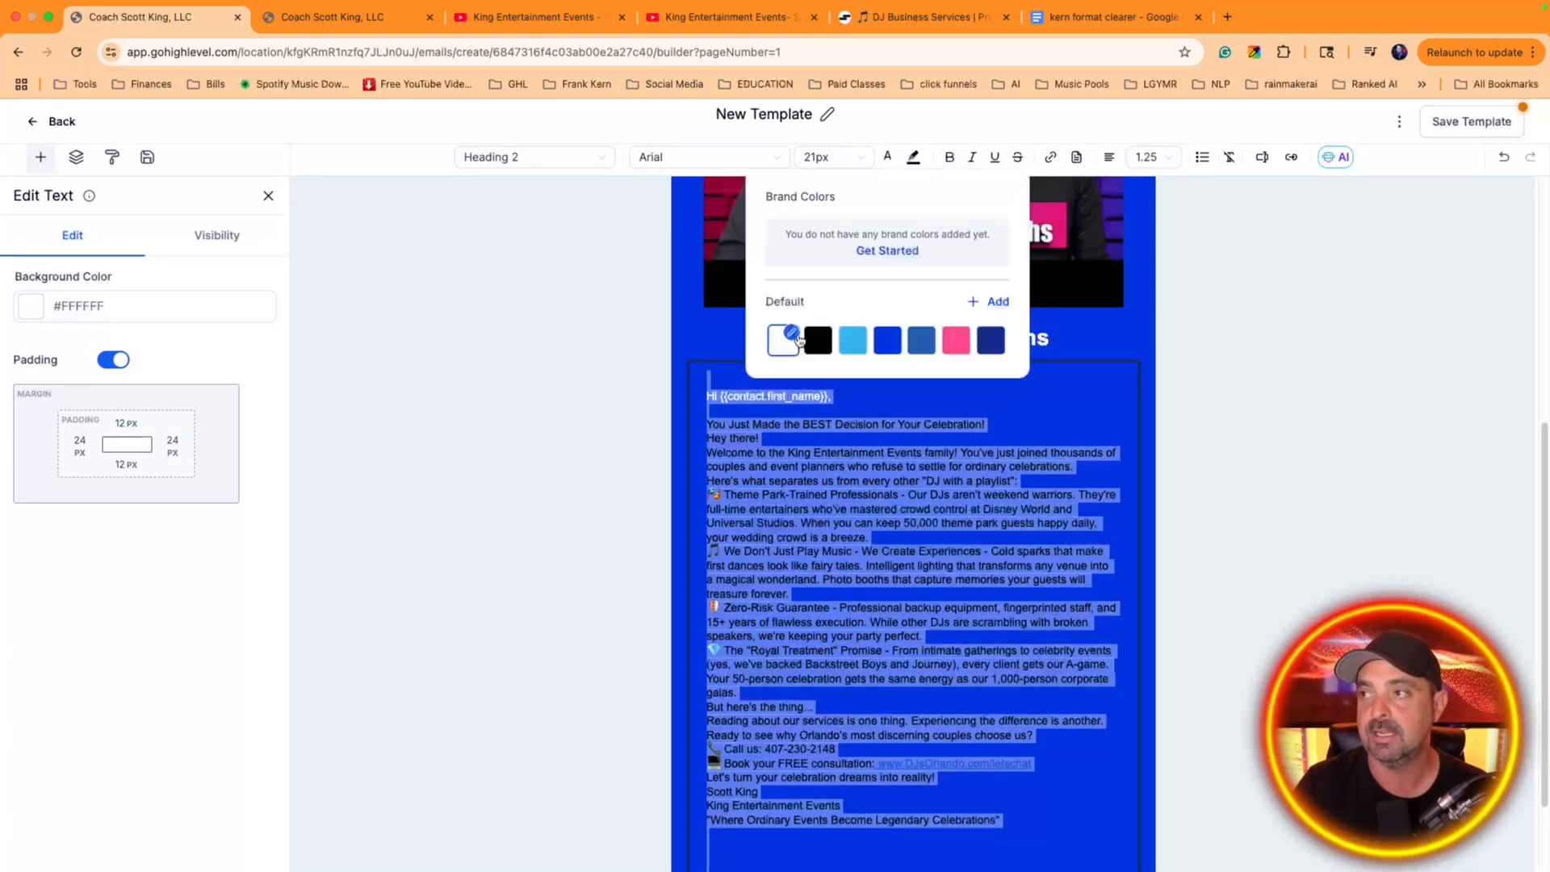
{"action": "left_click", "coordinate": [783, 340]}
{"action": "left_click", "coordinate": [834, 157]}
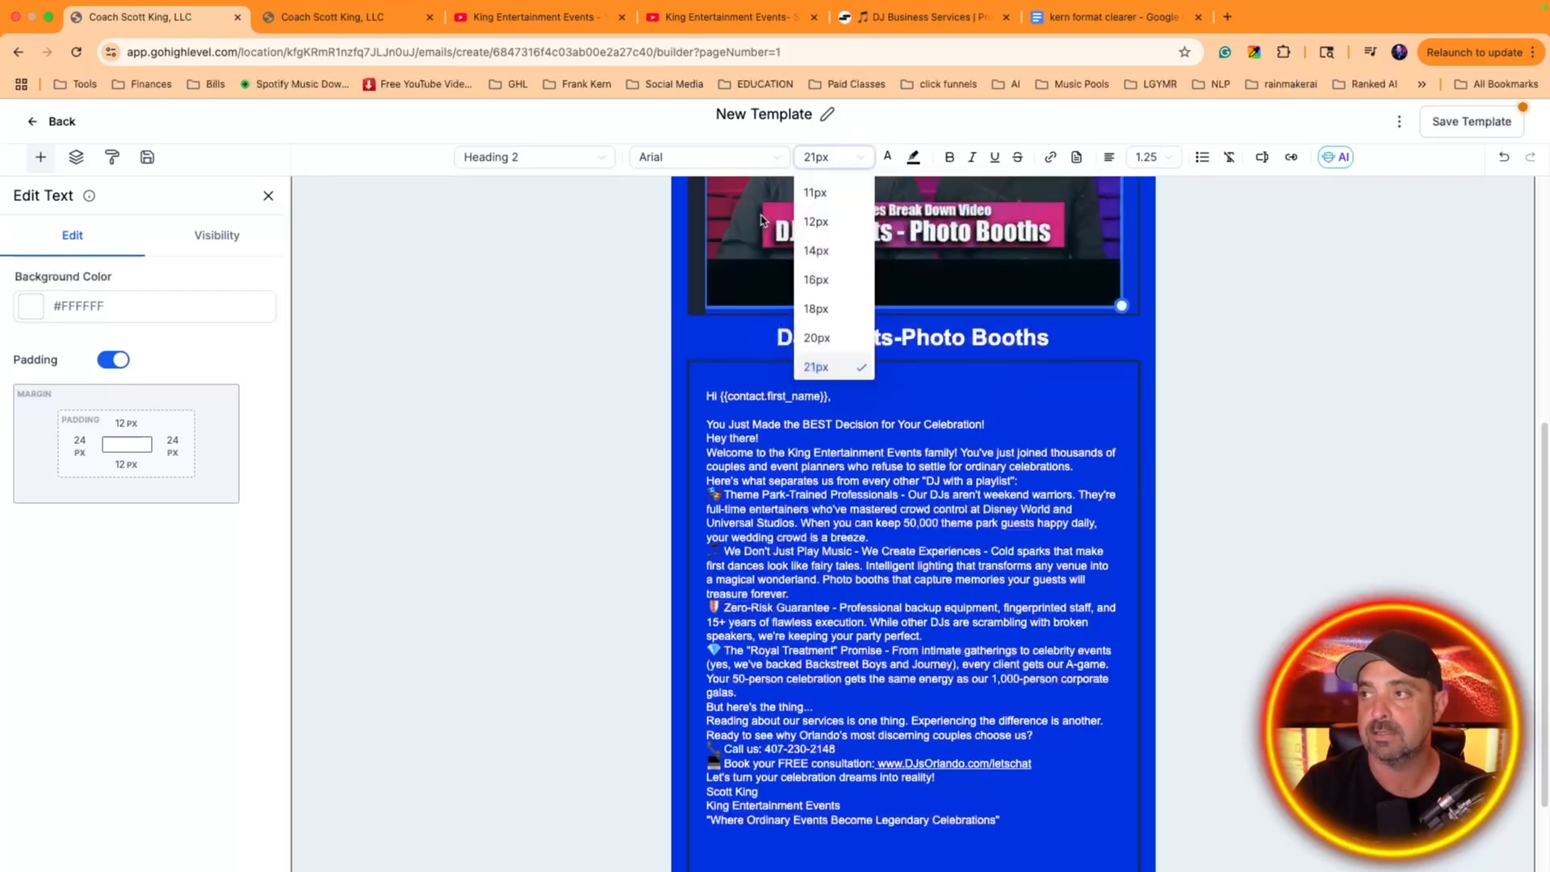
{"action": "left_click", "coordinate": [818, 304]}
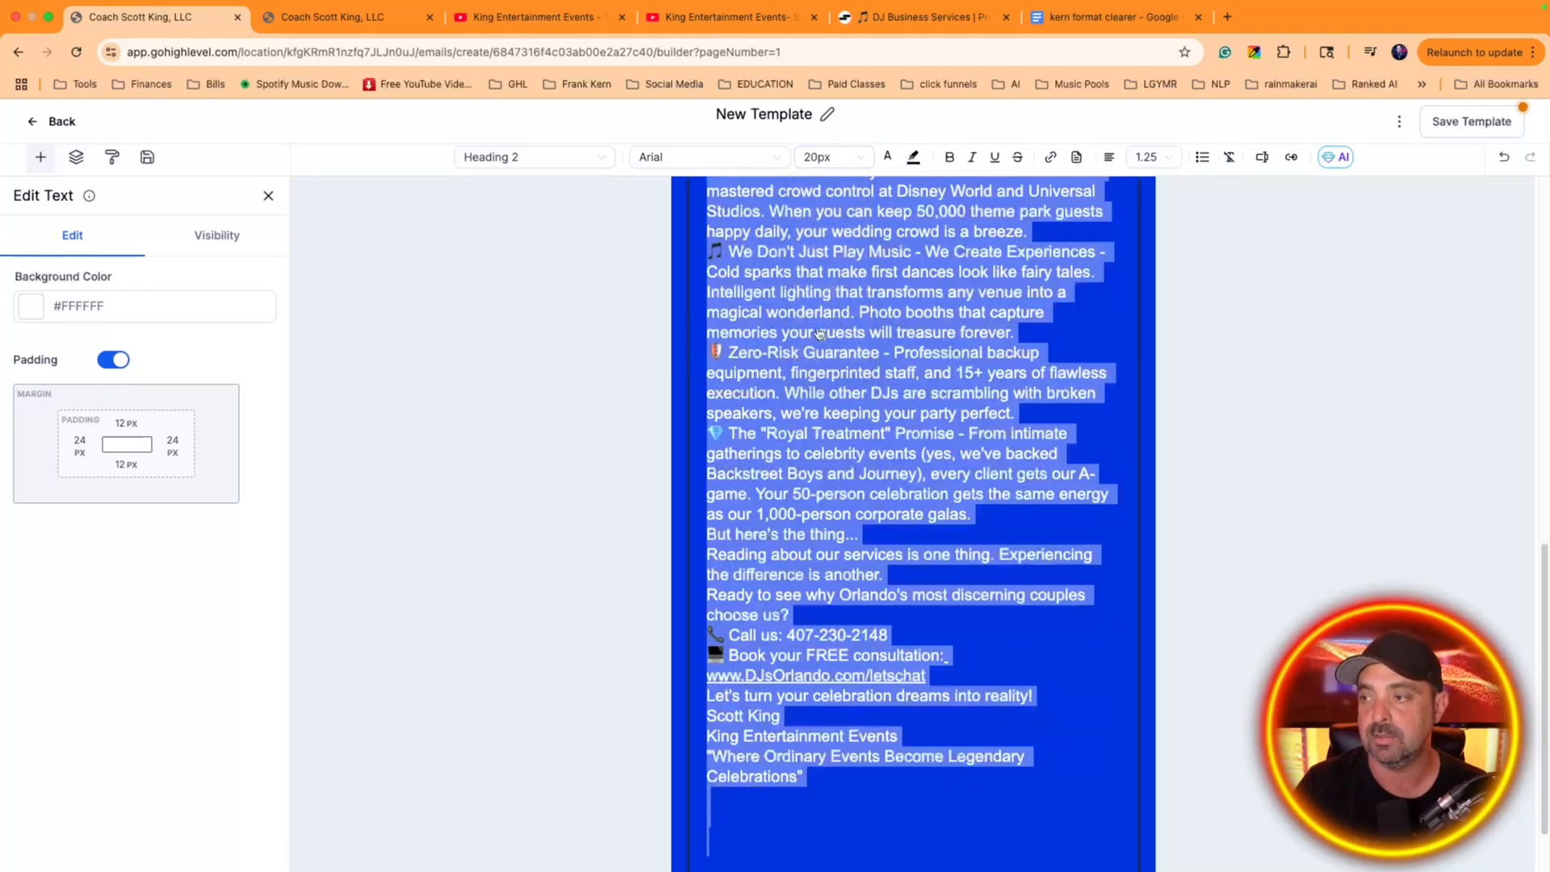
{"action": "left_click", "coordinate": [824, 815]}
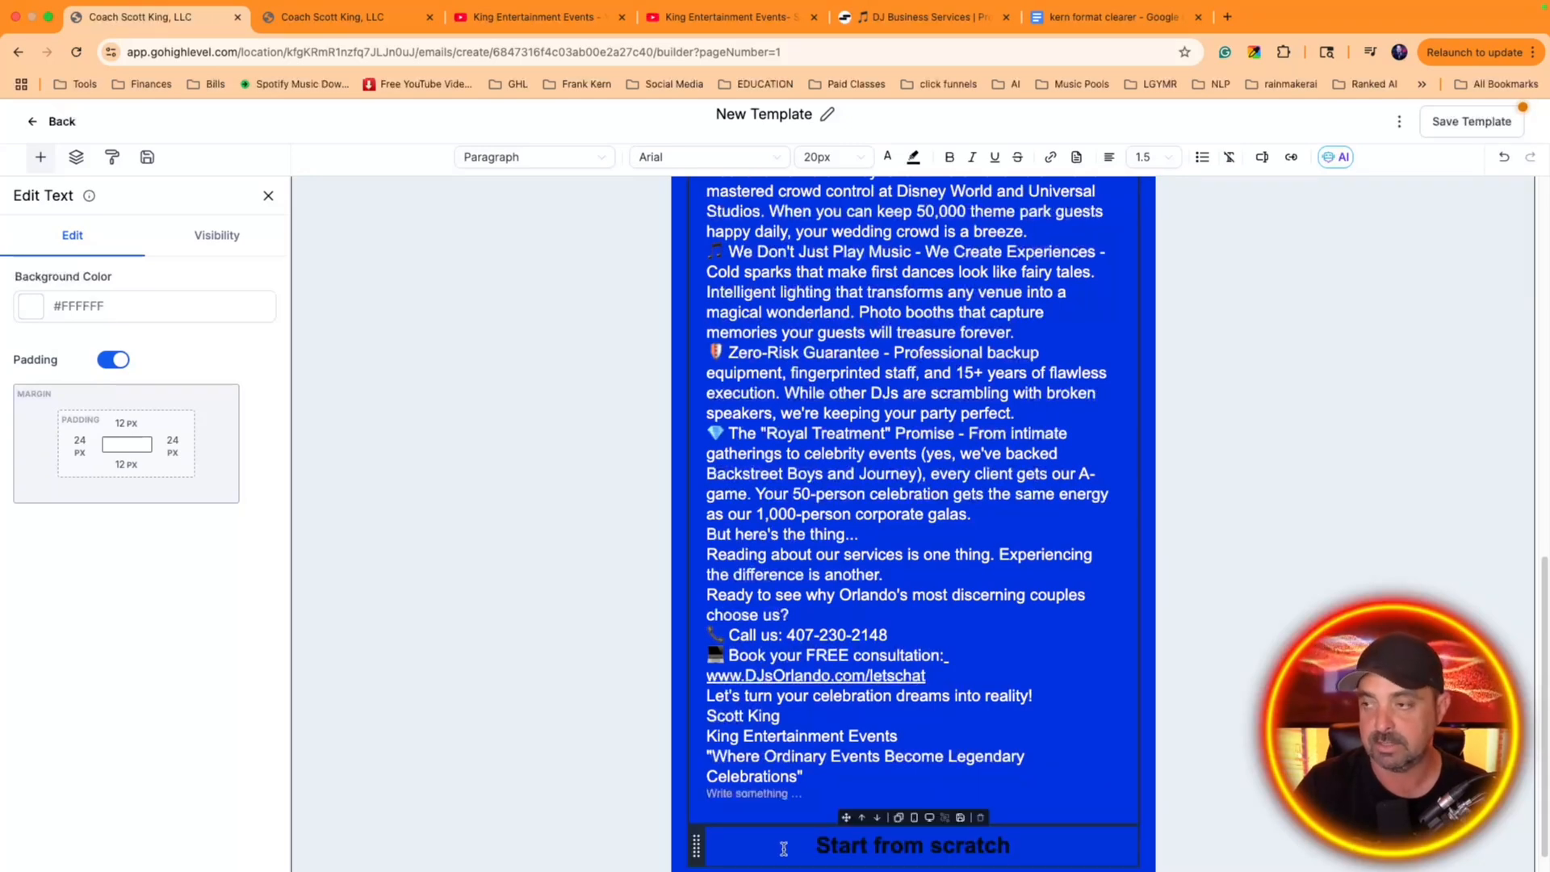
Delete the "Hey there!" line from the email body and bold "Welcome to the King Entertainment Events family!"
{"action": "scroll", "coordinate": [836, 698], "scroll_direction": "up", "scroll_amount": 4}
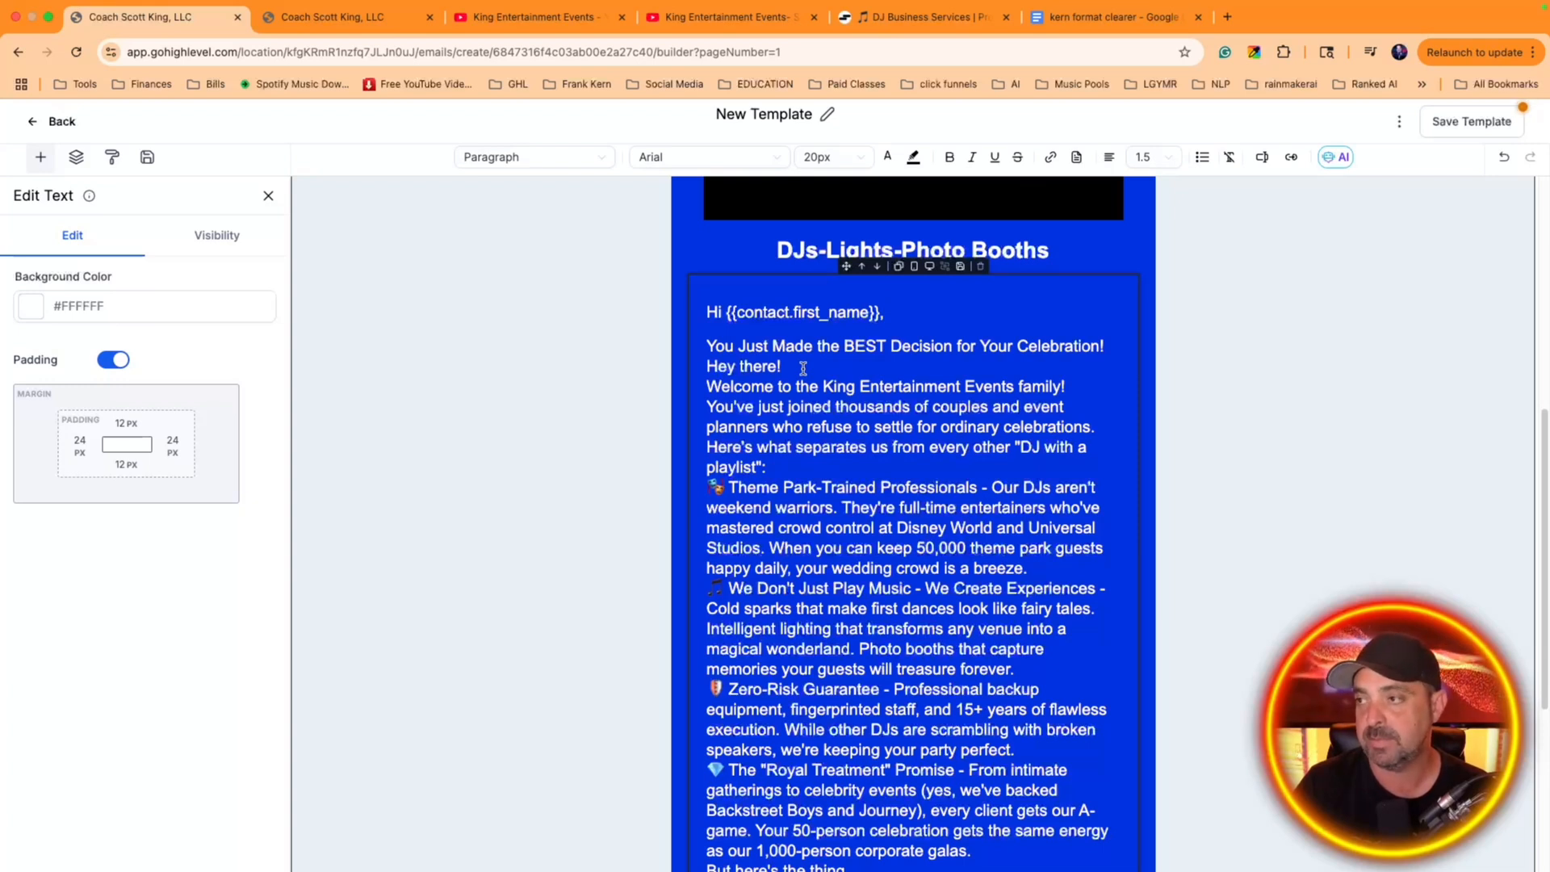
{"action": "left_click", "coordinate": [713, 363], "text": "shift"}
{"action": "key", "text": "BackSpace"}
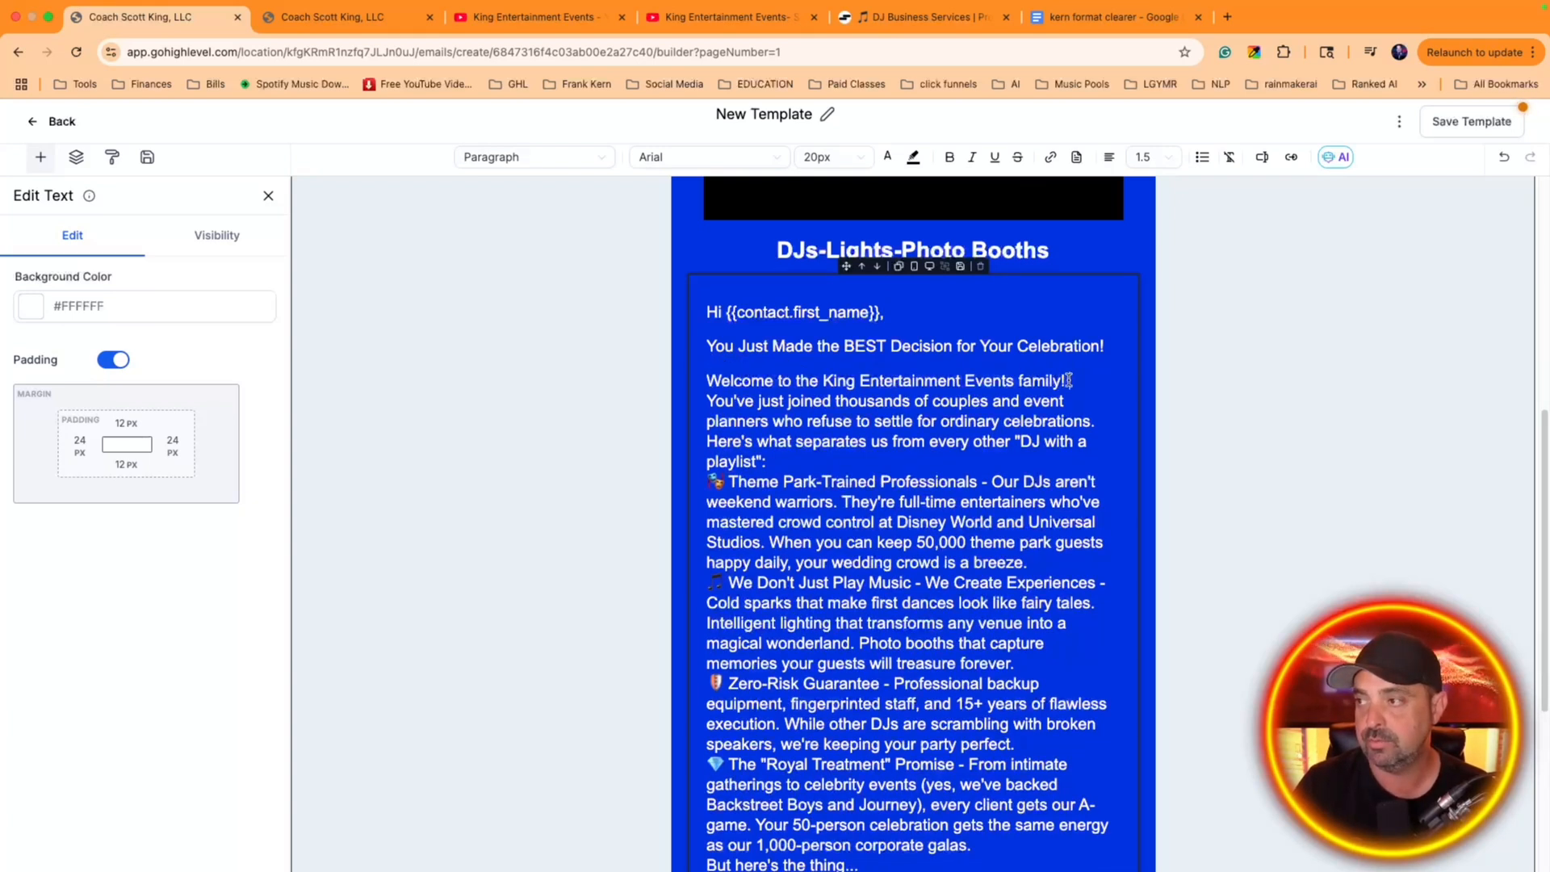
{"action": "left_click_drag", "start_coordinate": [1071, 381], "coordinate": [703, 390]}
{"action": "key", "text": "super+b"}
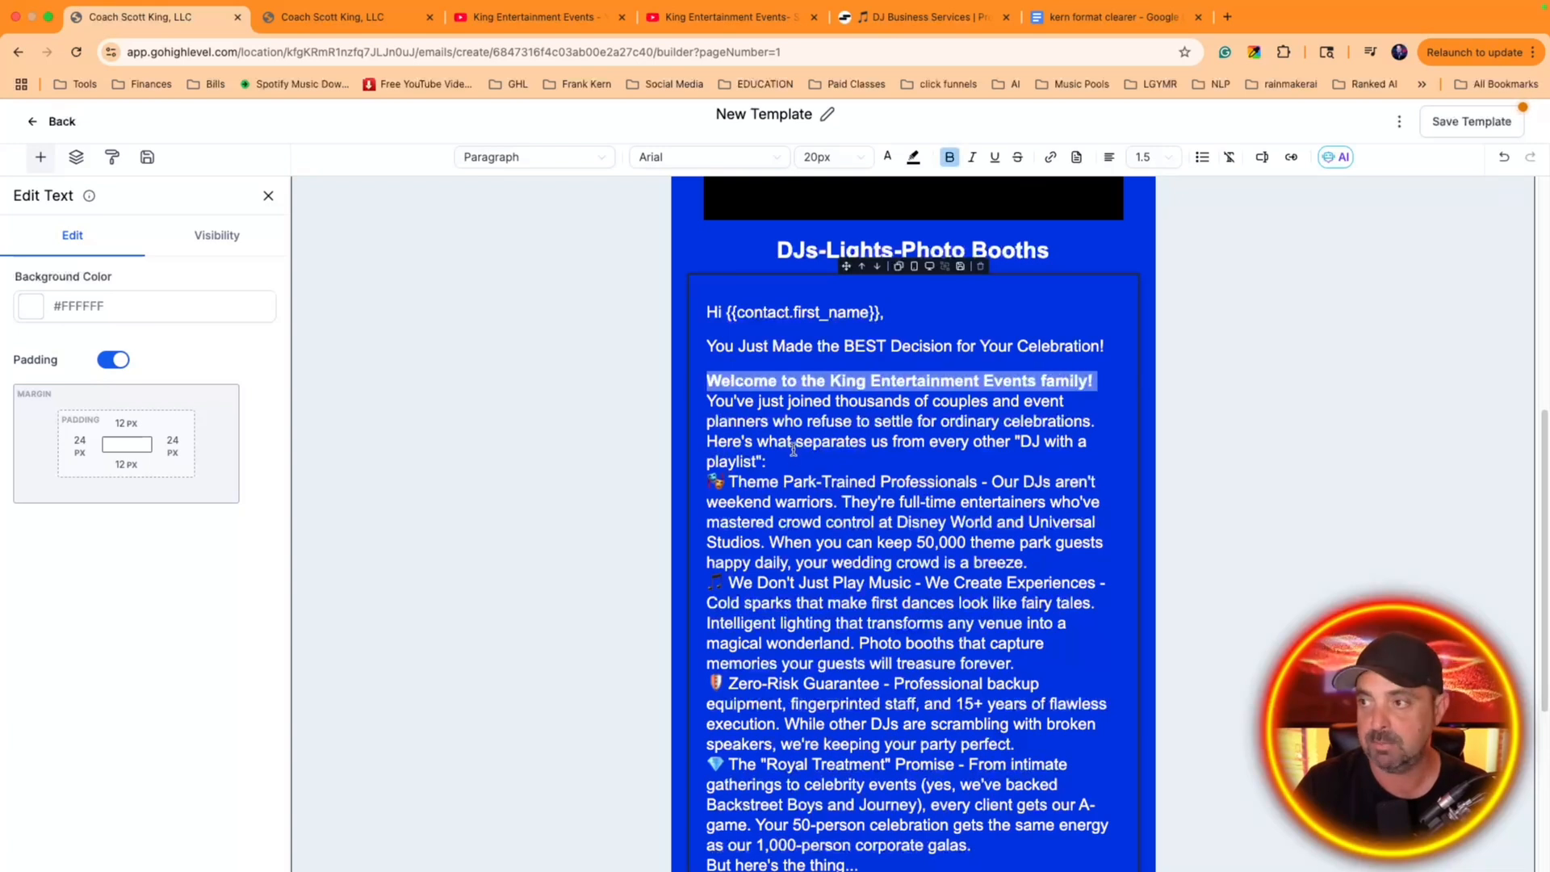
Insert a blank line after the introductory paragraph and after each of the first three emoji-marked service paragraphs
{"action": "left_click", "coordinate": [794, 456]}
{"action": "key", "text": "Return"}
{"action": "left_click", "coordinate": [1058, 572]}
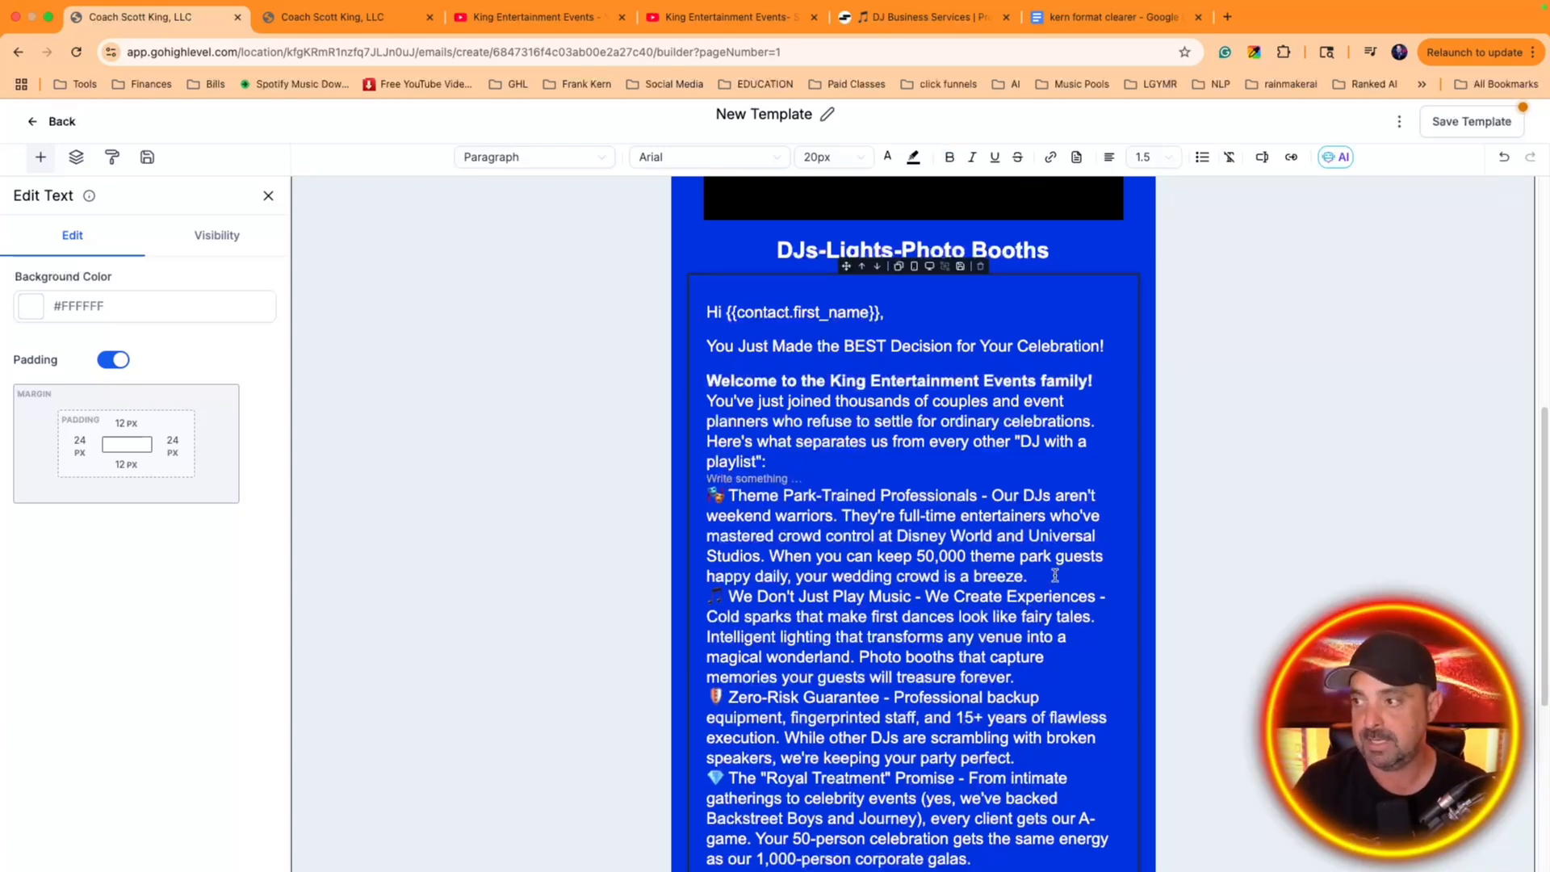
{"action": "key", "text": "Return"}
{"action": "left_click", "coordinate": [1065, 687]}
{"action": "key", "text": "Return"}
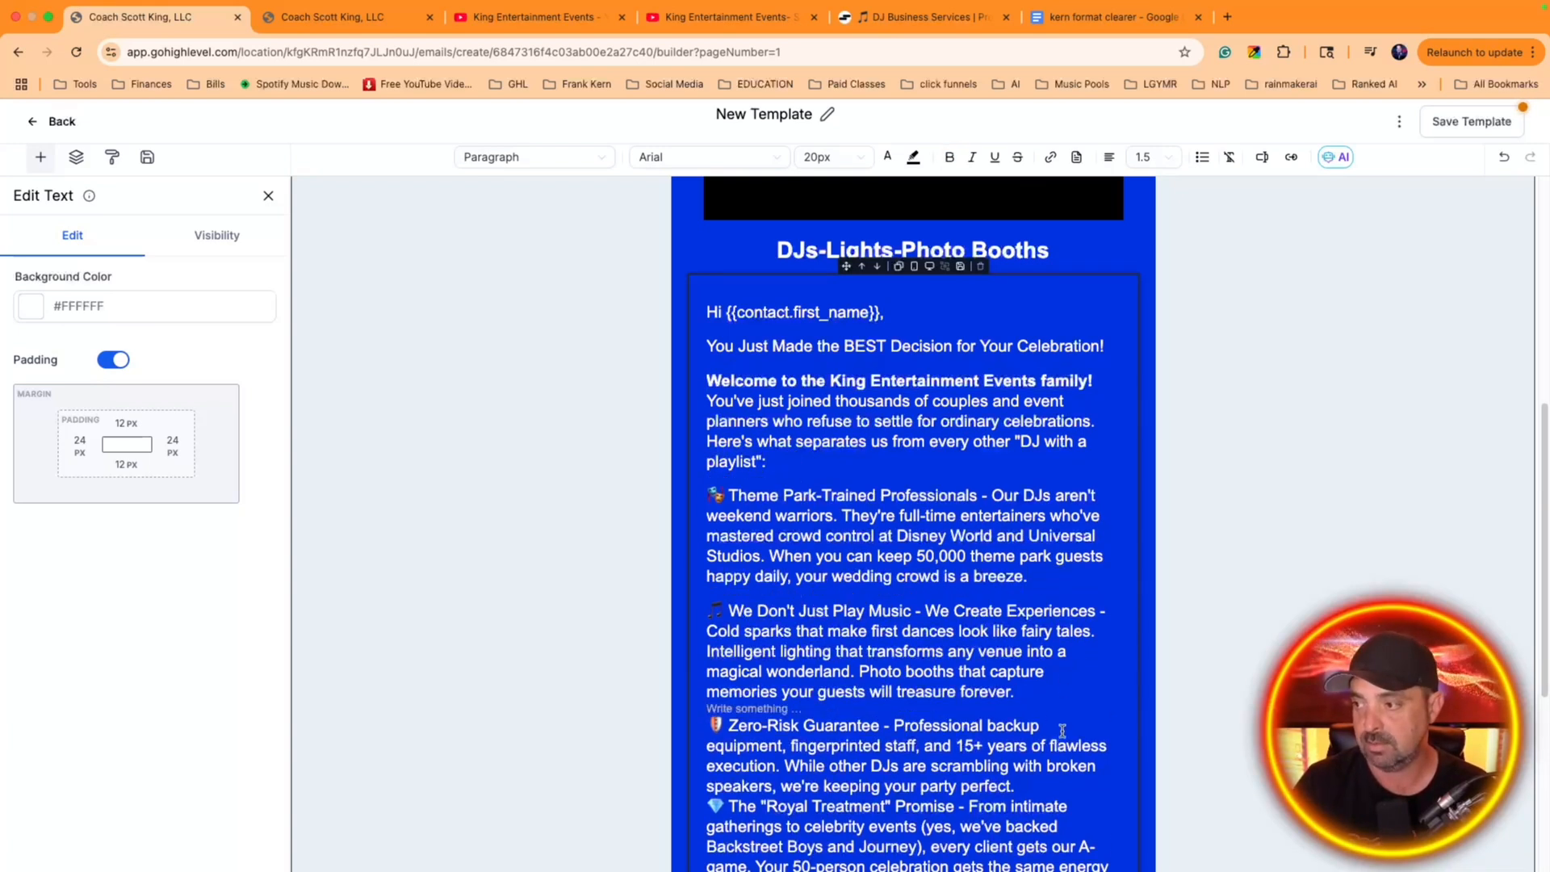
{"action": "scroll", "coordinate": [1049, 743], "scroll_direction": "down", "scroll_amount": 1}
{"action": "left_click", "coordinate": [1044, 756]}
{"action": "key", "text": "Return"}
{"action": "scroll", "coordinate": [1001, 719], "scroll_direction": "down", "scroll_amount": 3}
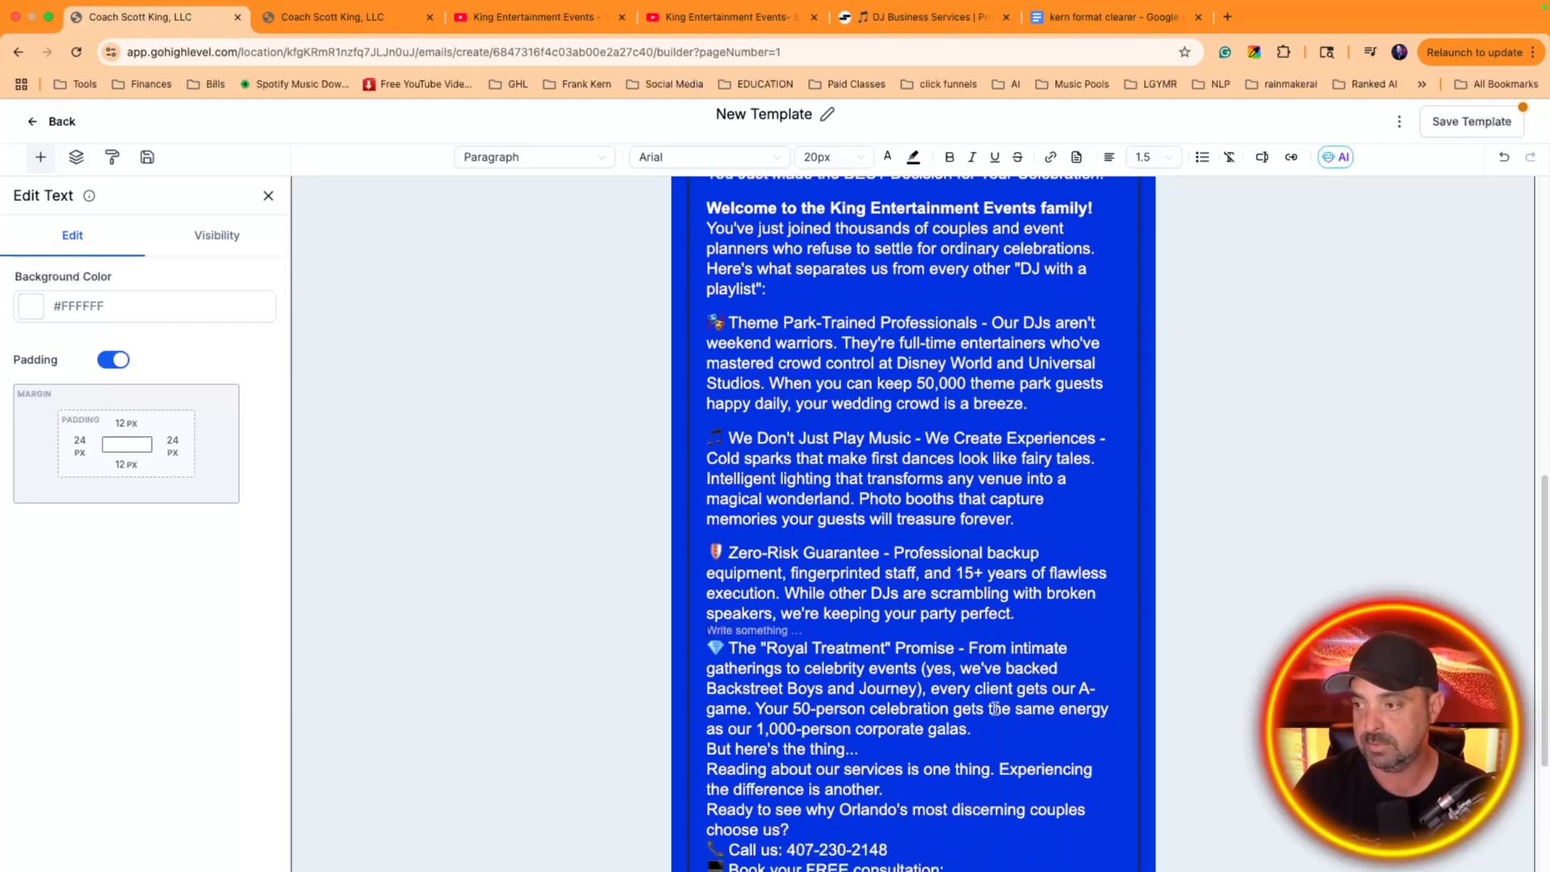
Add blank lines after "But here's the thing...", after "the difference is another." and after the "Ready to see why" question
{"action": "left_click", "coordinate": [900, 752]}
{"action": "key", "text": "Return"}
{"action": "scroll", "coordinate": [902, 726], "scroll_direction": "down", "scroll_amount": 3}
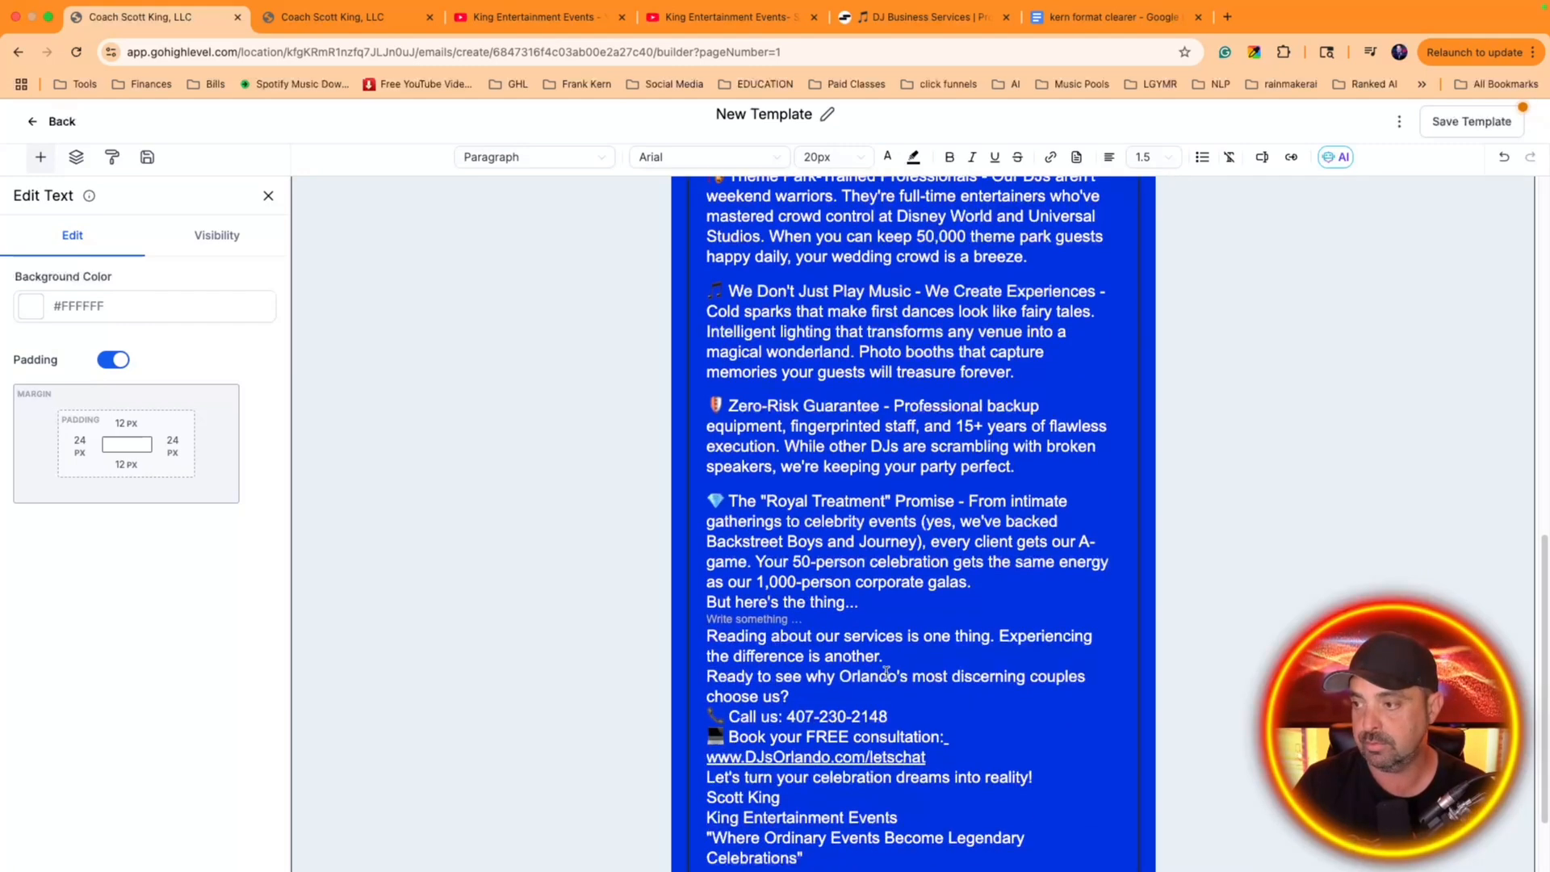
{"action": "left_click", "coordinate": [903, 661]}
{"action": "key", "text": "Return"}
{"action": "left_click", "coordinate": [859, 712]}
{"action": "key", "text": "Return"}
{"action": "scroll", "coordinate": [816, 691], "scroll_direction": "down", "scroll_amount": 3}
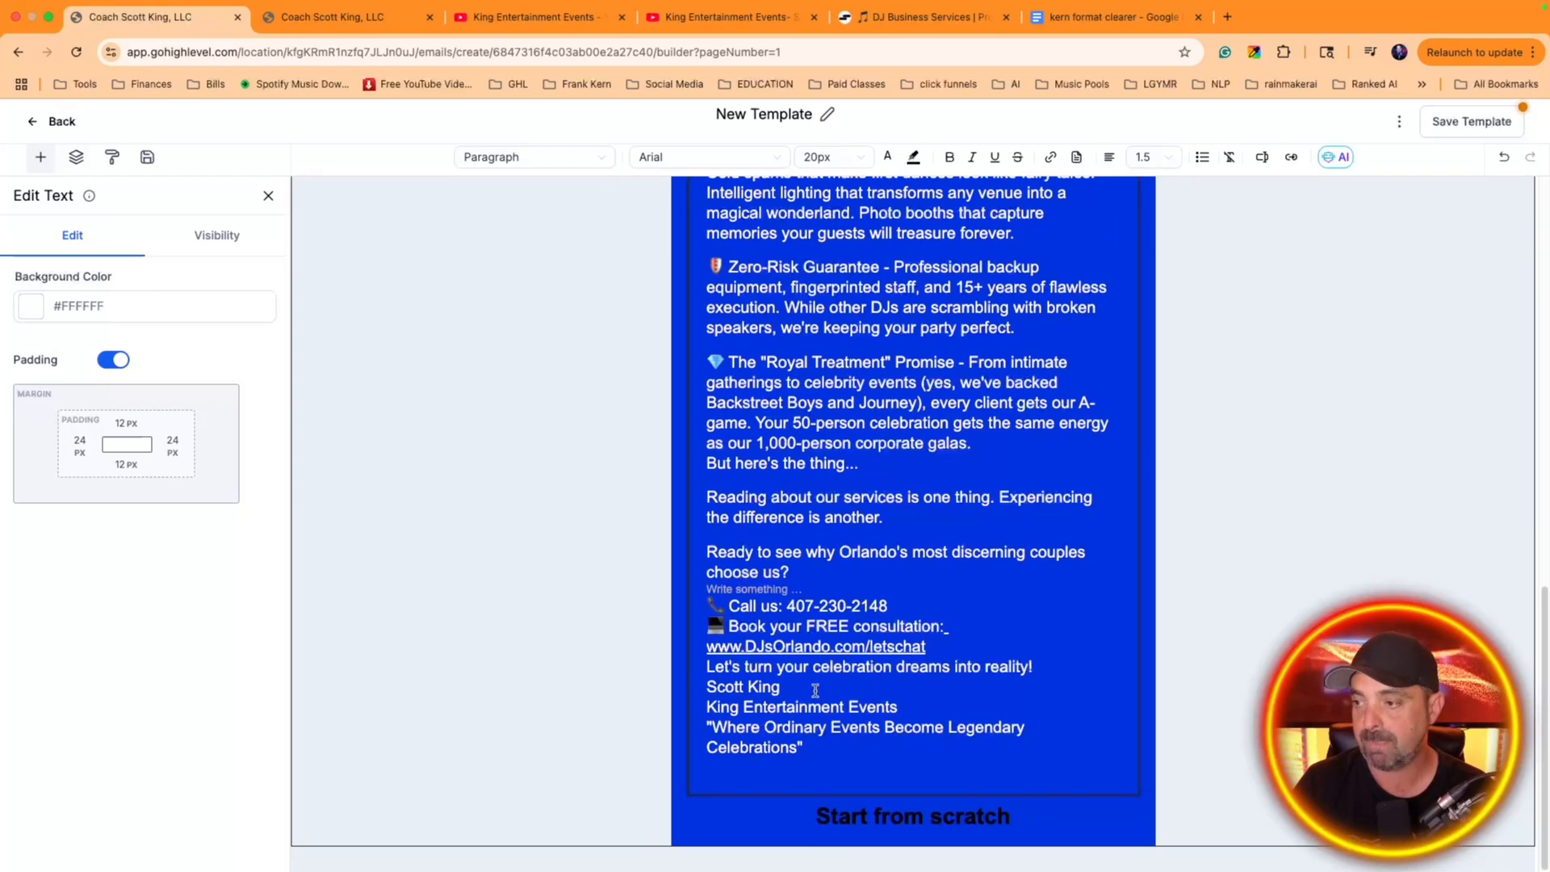
Separate the phone line, the consultation link, the "Let's turn your celebration dreams into reality!" line and the signature with blank lines
{"action": "left_click", "coordinate": [921, 607]}
{"action": "key", "text": "Return"}
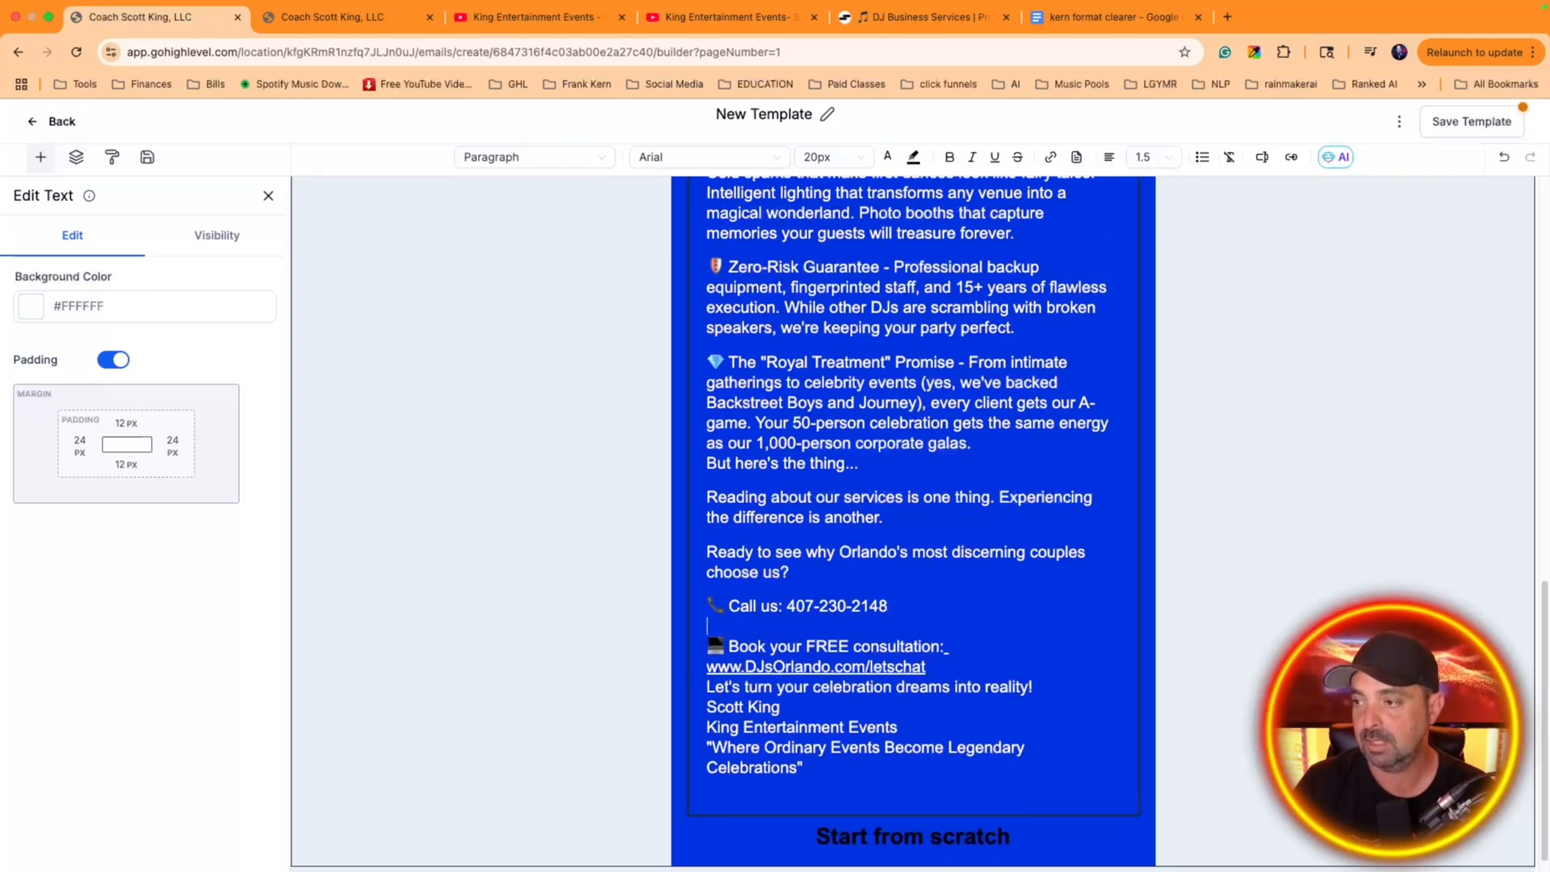
{"action": "double_click", "coordinate": [961, 652]}
{"action": "left_click", "coordinate": [966, 647]}
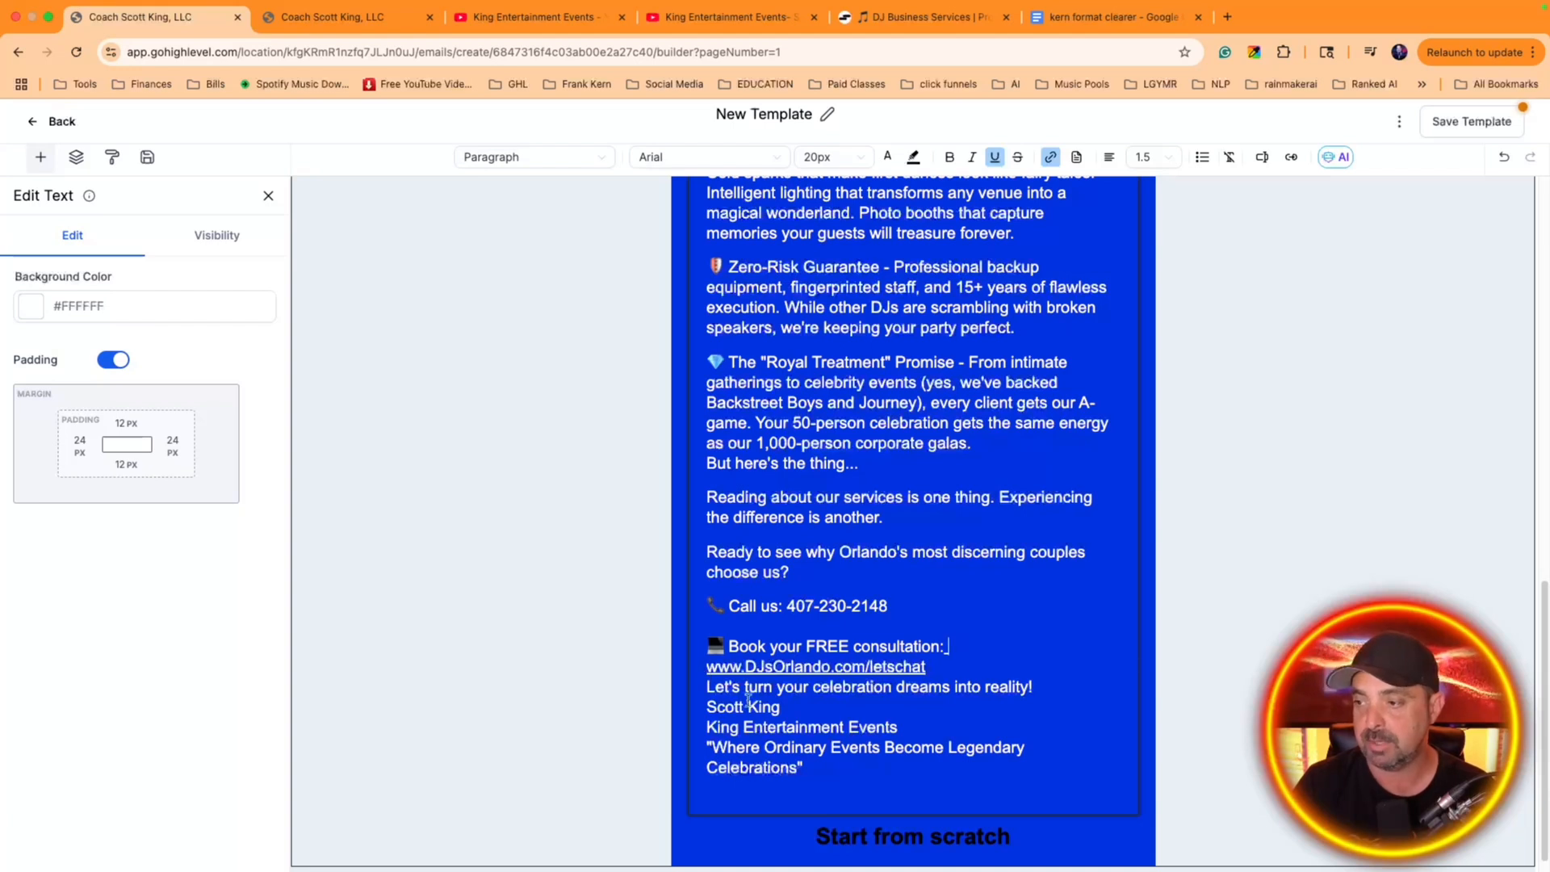
{"action": "left_click", "coordinate": [709, 688]}
{"action": "key", "text": "Return"}
{"action": "left_click", "coordinate": [847, 719]}
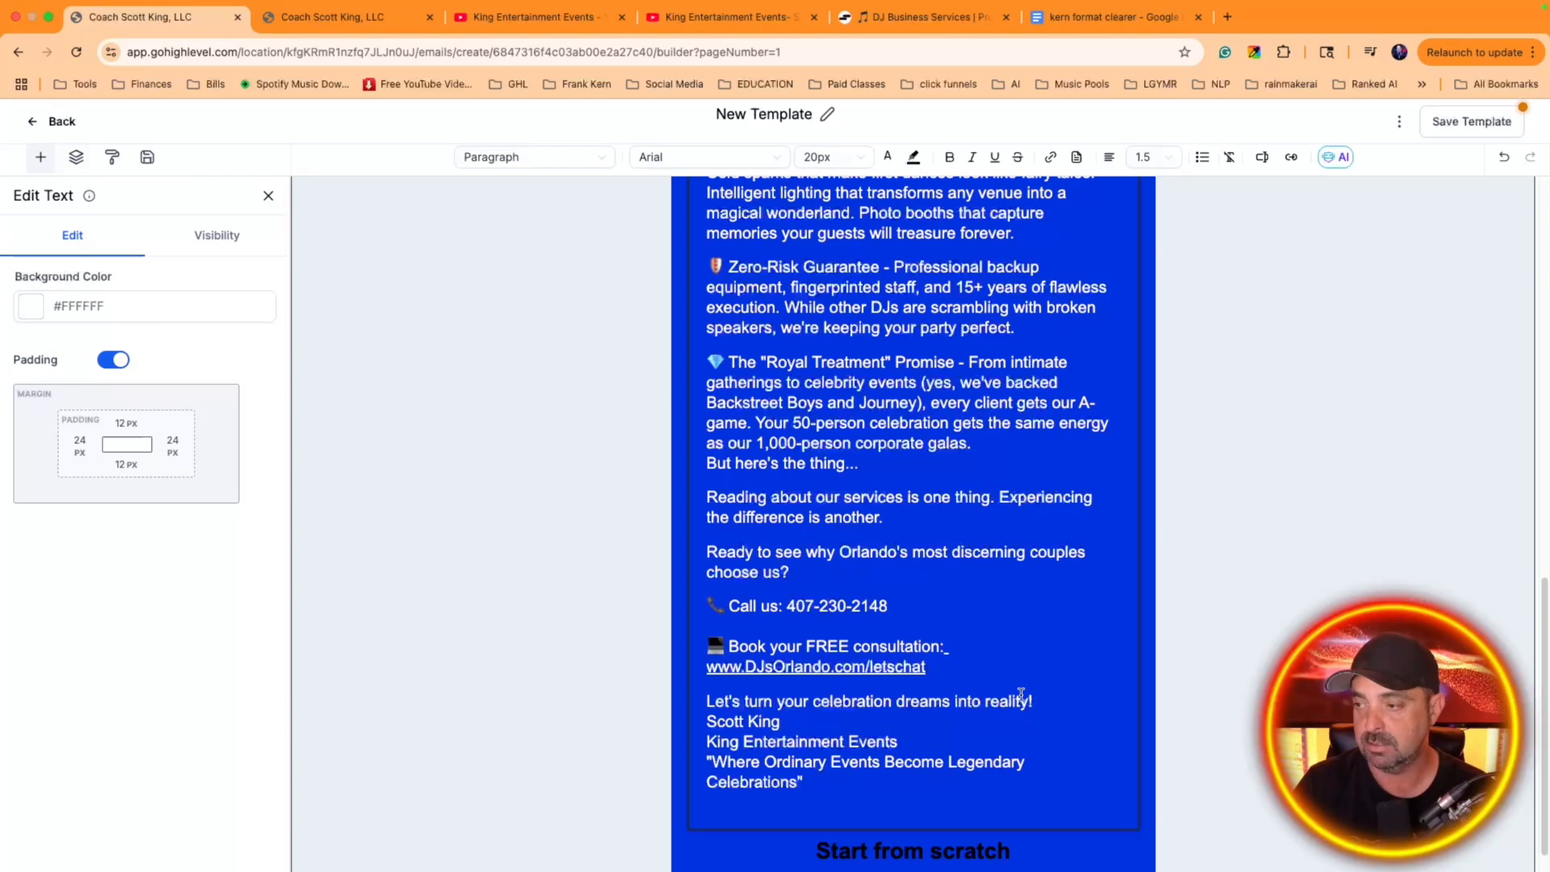
{"action": "key", "text": "Return"}
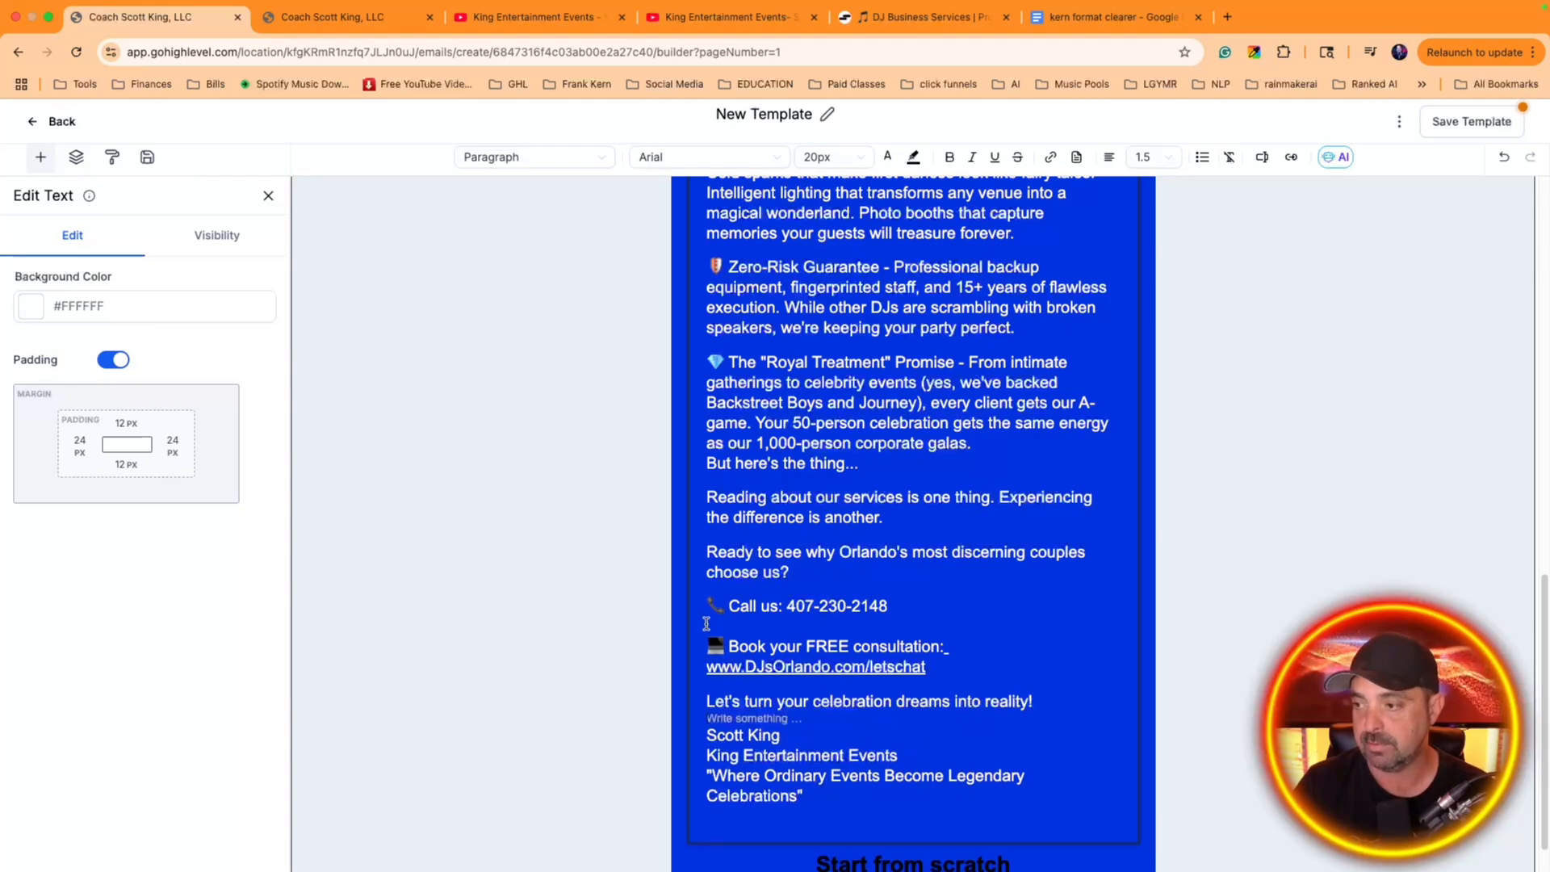
{"action": "left_click_drag", "start_coordinate": [939, 672], "coordinate": [707, 662]}
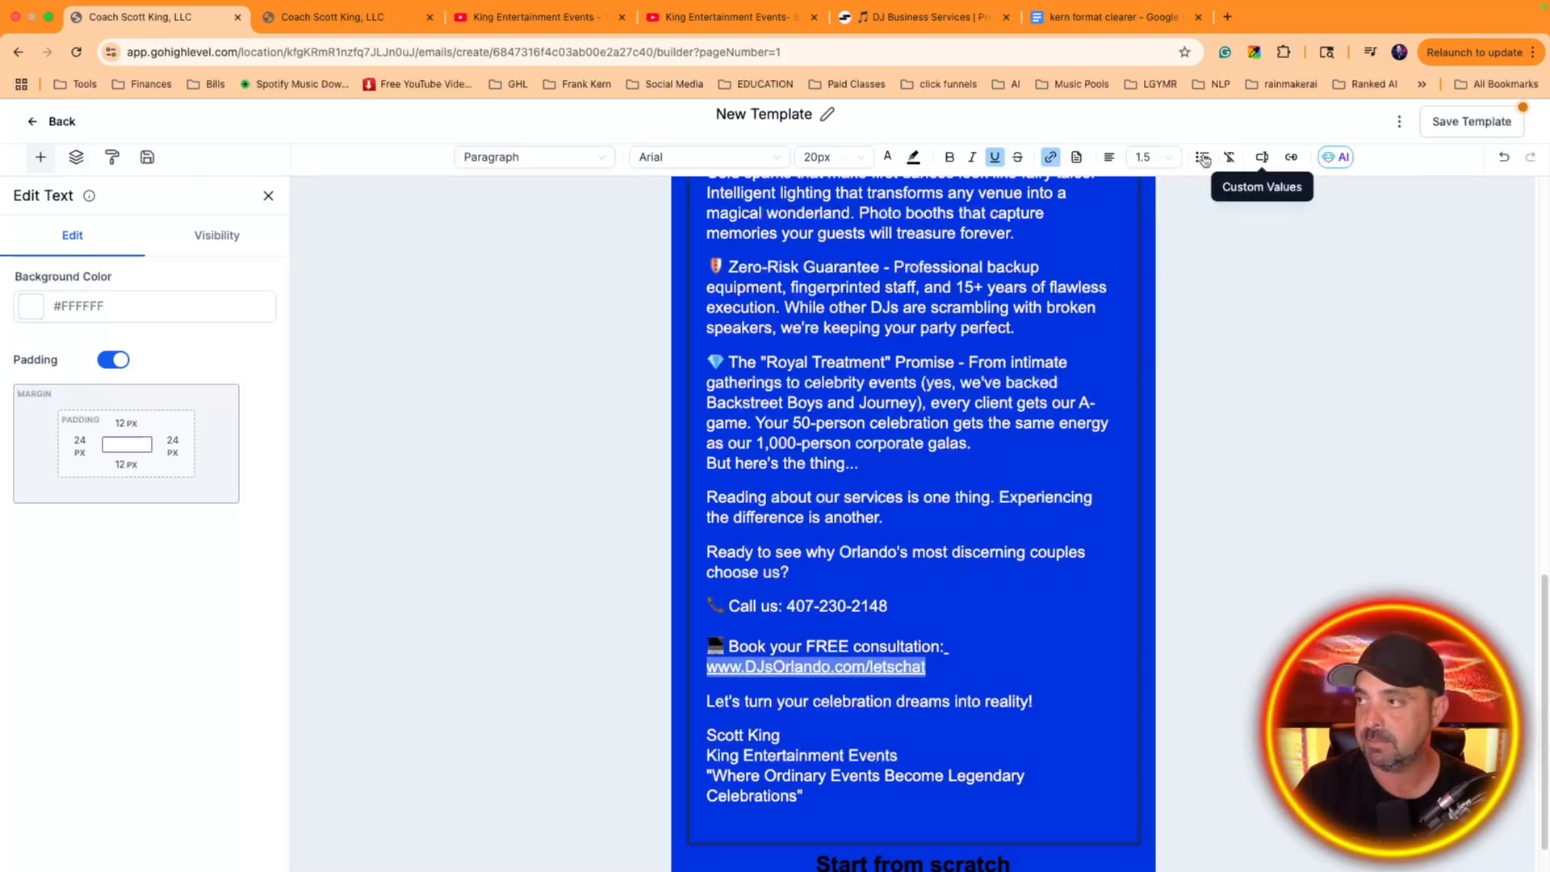
{"action": "left_click", "coordinate": [1050, 157]}
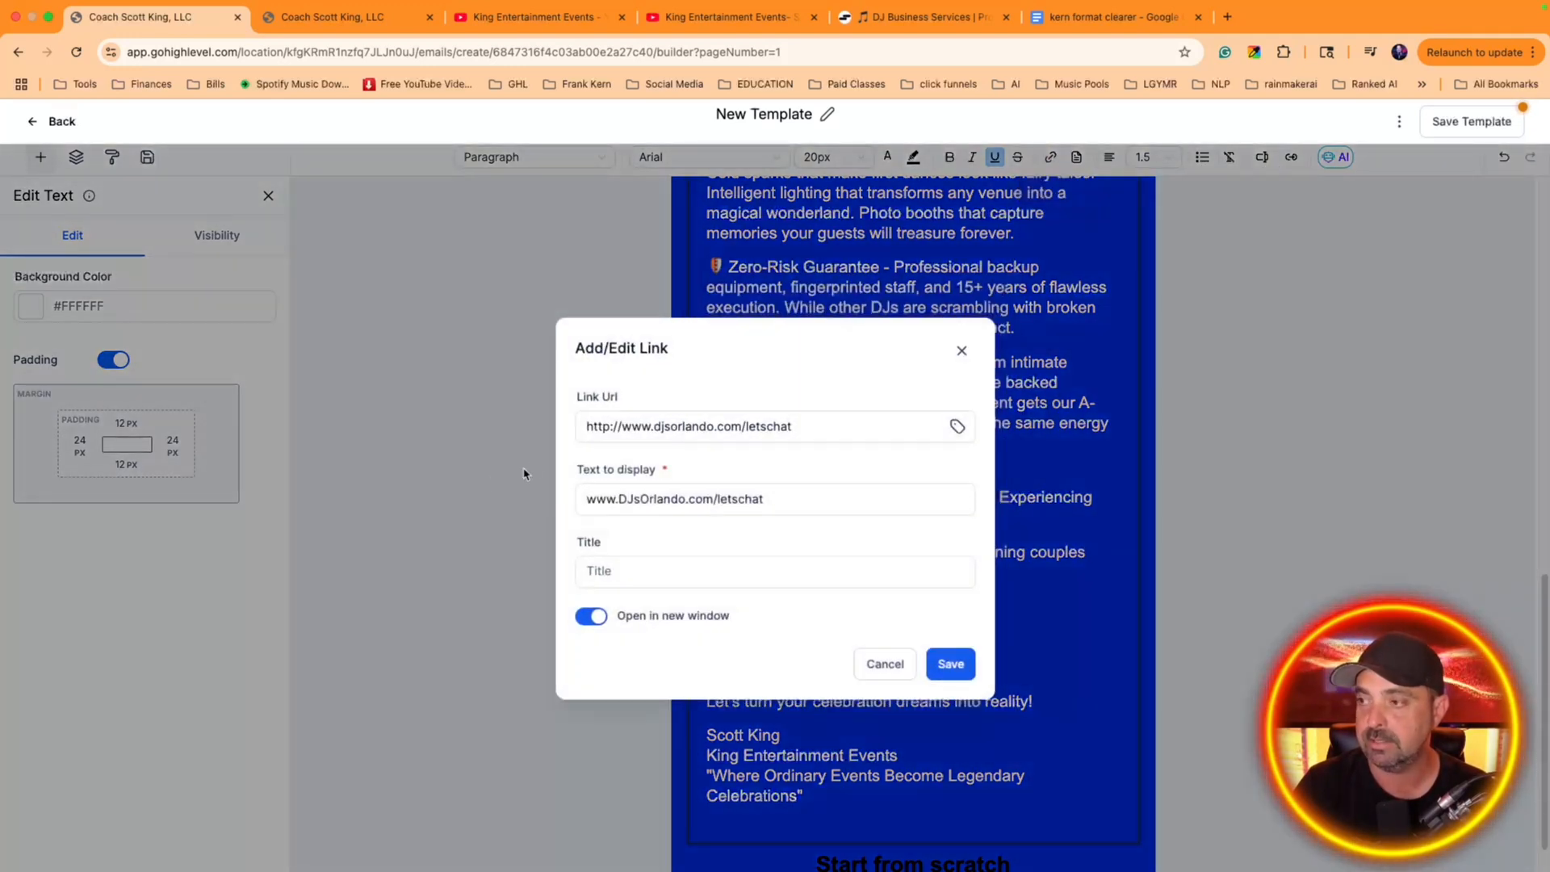
{"action": "triple_click", "coordinate": [667, 428]}
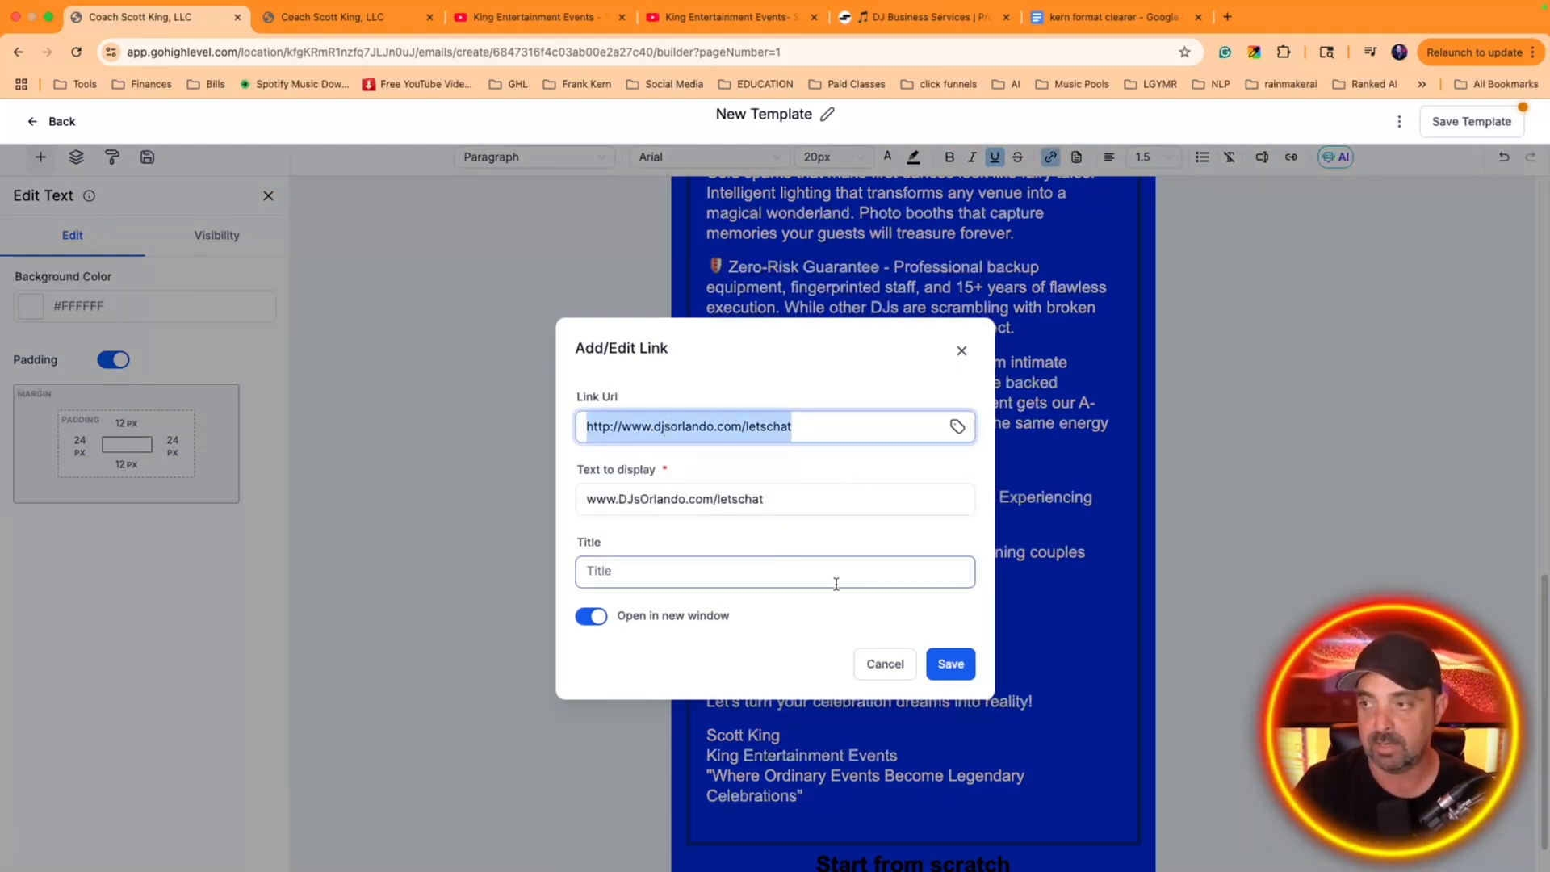
{"action": "left_click", "coordinate": [885, 670]}
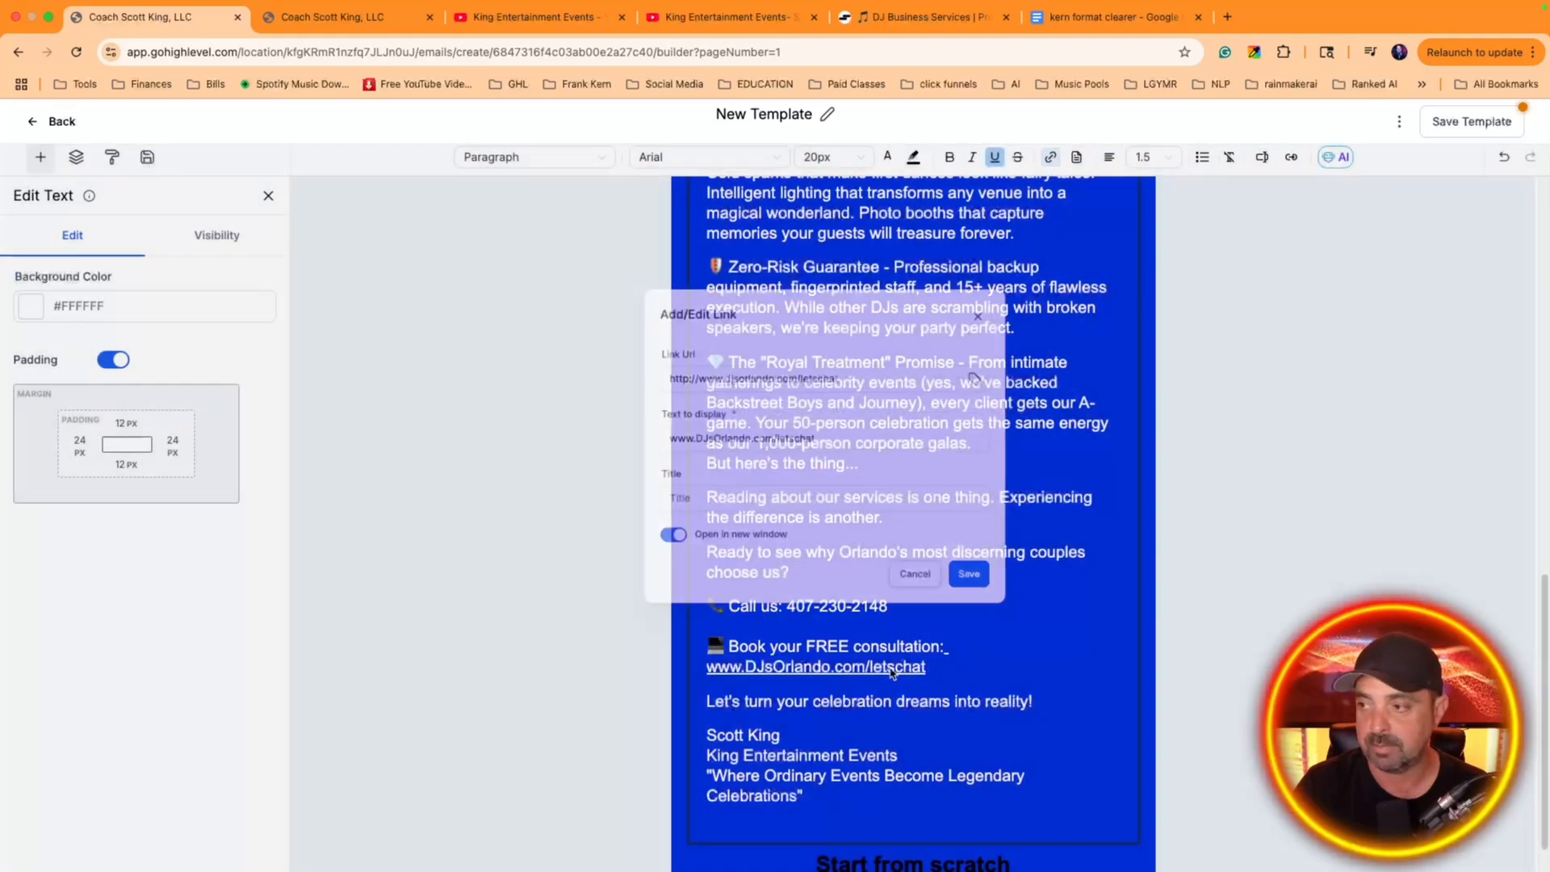
{"action": "left_click", "coordinate": [959, 666]}
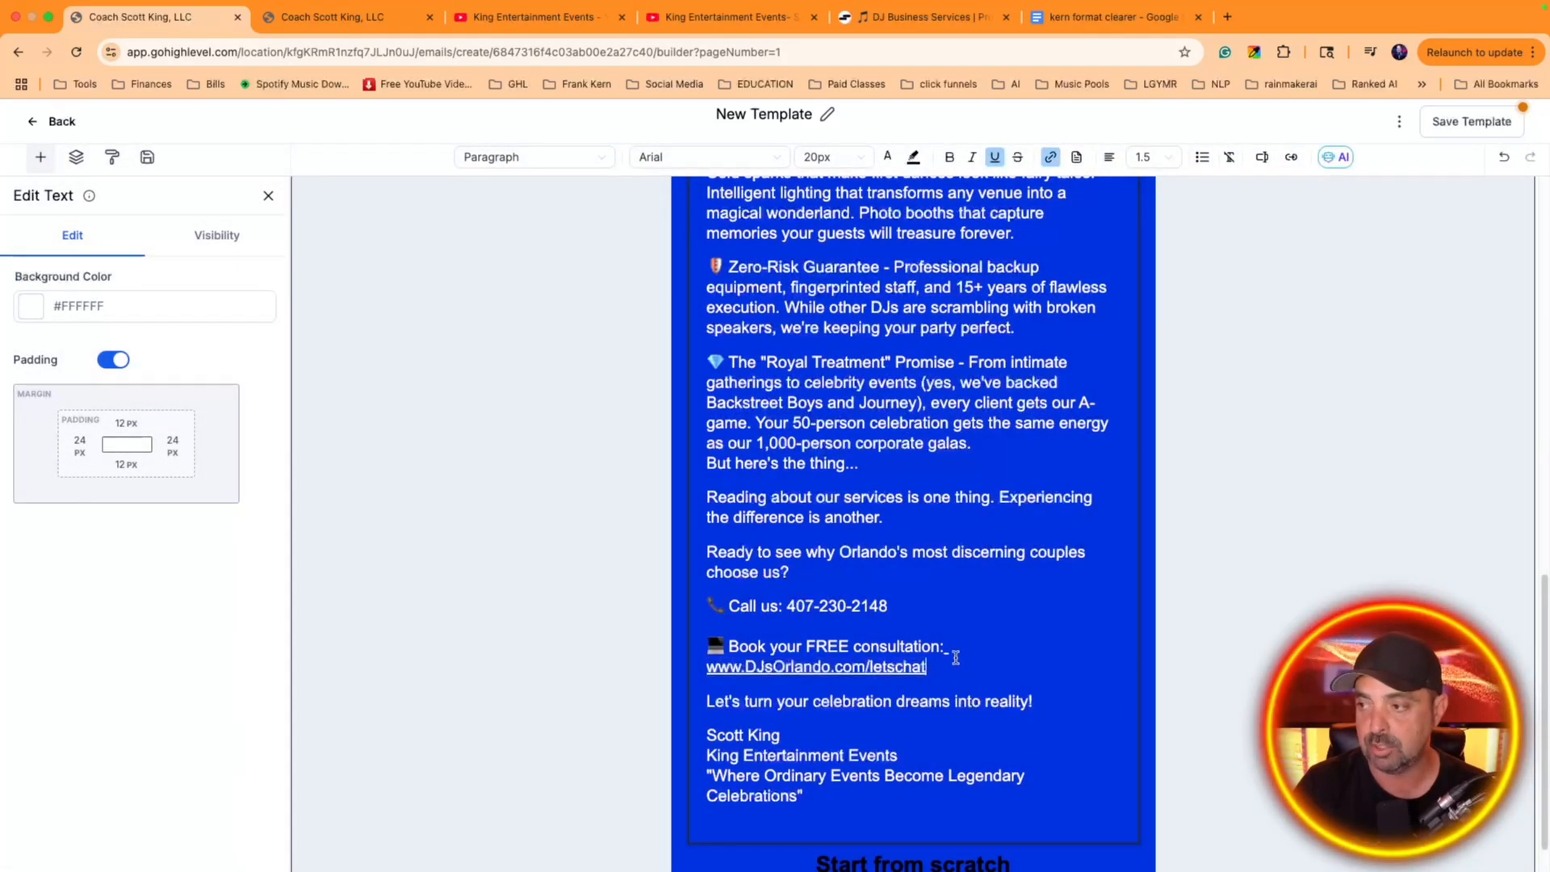
{"action": "mouse_move", "coordinate": [948, 661]}
{"action": "left_mouse_down"}
{"action": "mouse_move", "coordinate": [713, 664]}
{"action": "mouse_move", "coordinate": [951, 648]}
{"action": "left_mouse_up"}
{"action": "left_click", "coordinate": [887, 157]}
{"action": "left_click", "coordinate": [849, 346]}
{"action": "left_click", "coordinate": [978, 589]}
Add a second line reading "Pipe and Drape!" to the "DJs-Lights-Photo Booths" heading below the video
{"action": "scroll", "coordinate": [1014, 579], "scroll_direction": "up", "scroll_amount": 2}
{"action": "scroll", "coordinate": [1013, 579], "scroll_direction": "up", "scroll_amount": 10}
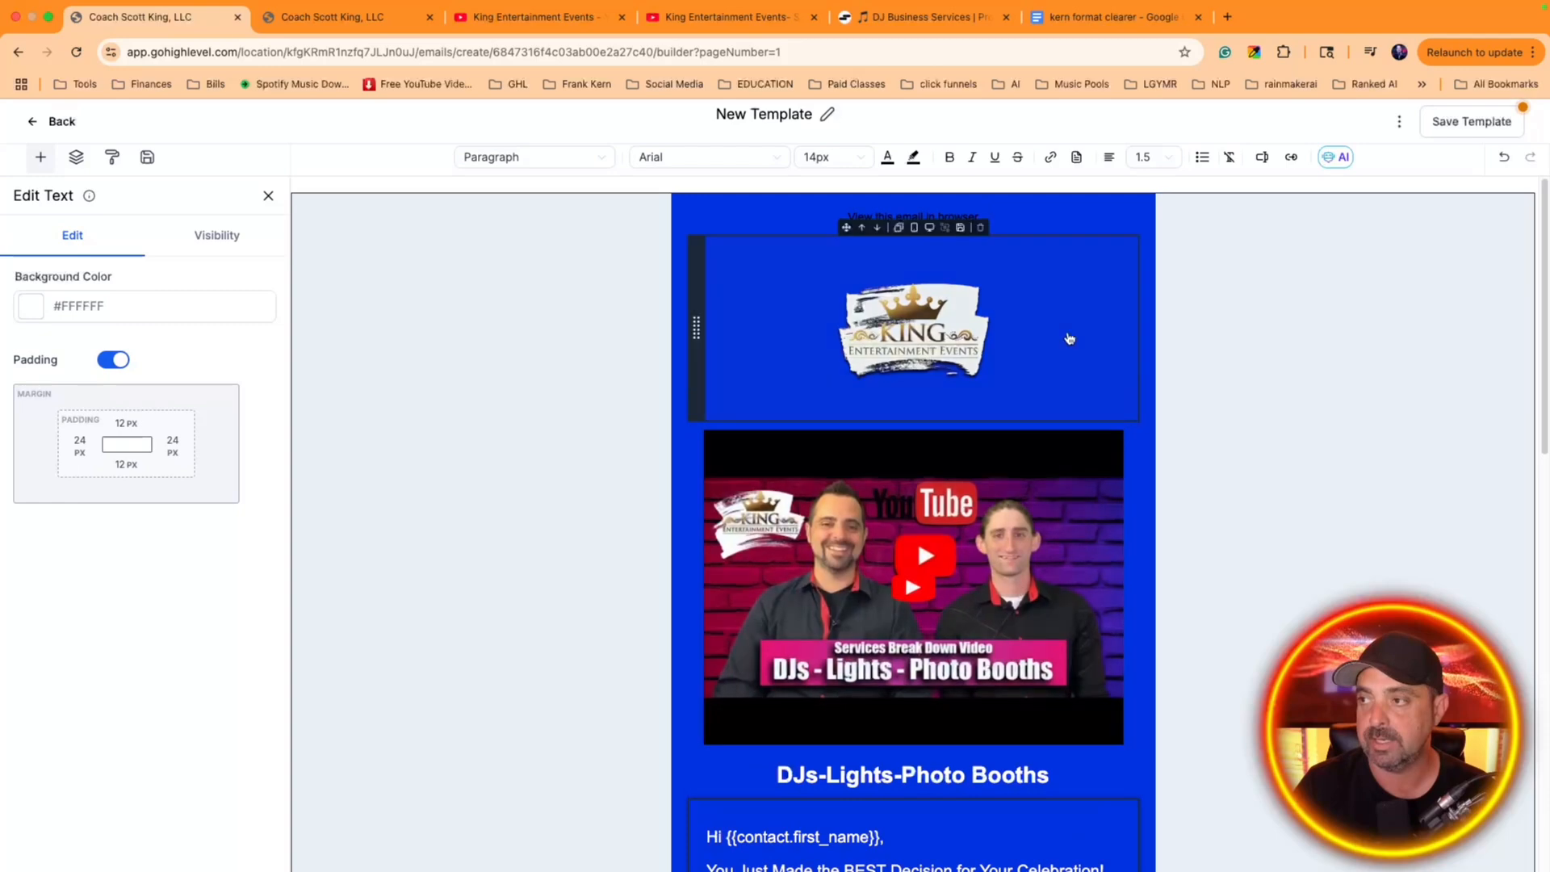
{"action": "scroll", "coordinate": [918, 265], "scroll_direction": "down", "scroll_amount": 4}
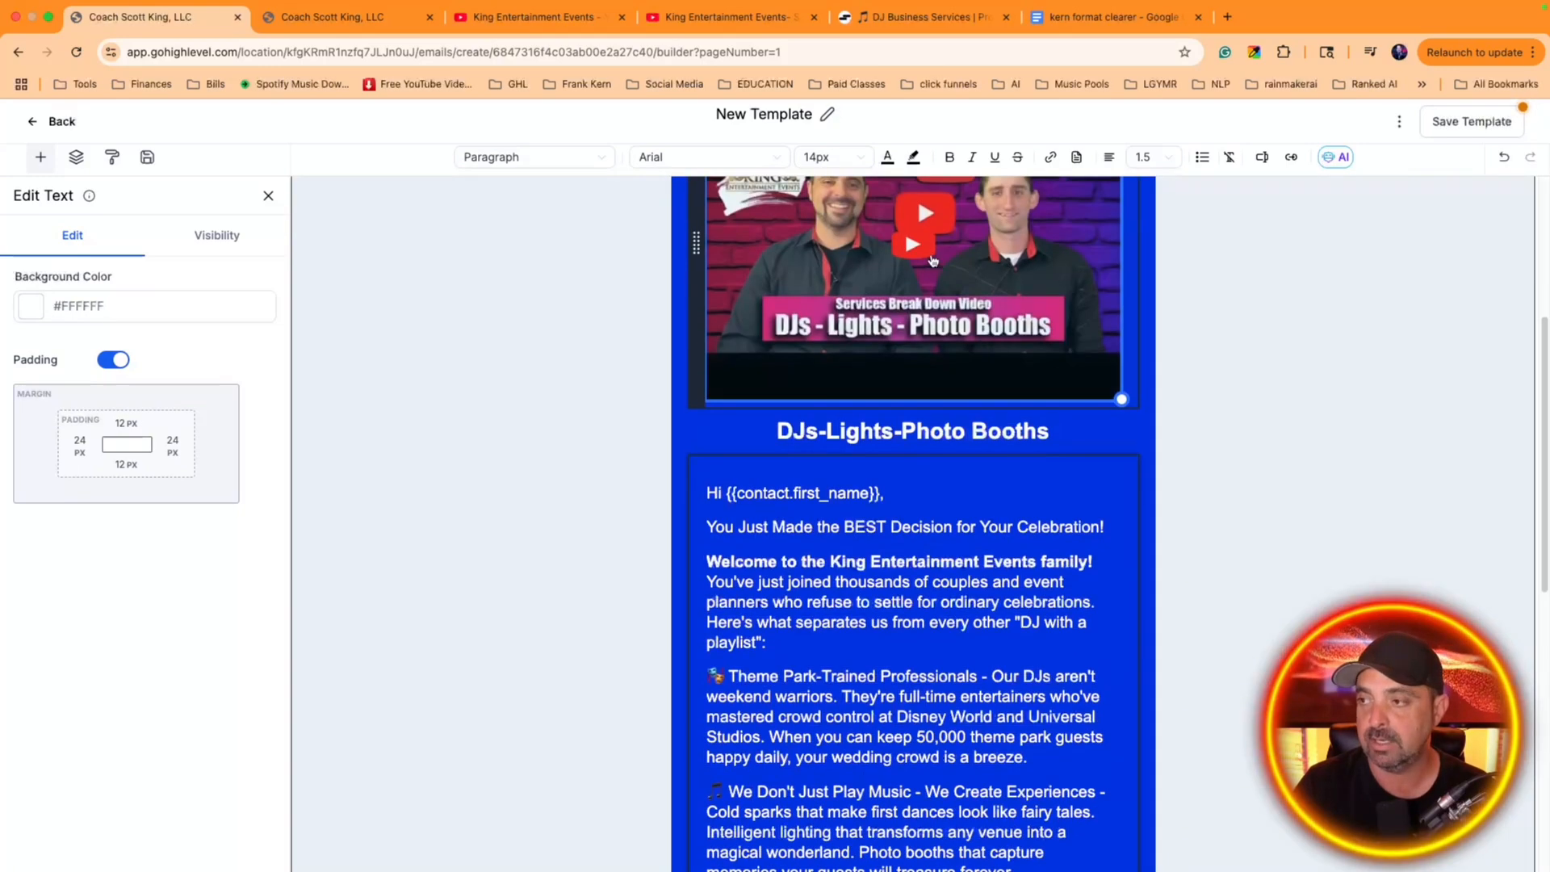
{"action": "scroll", "coordinate": [888, 363], "scroll_direction": "down", "scroll_amount": 1}
{"action": "left_click", "coordinate": [1034, 401]}
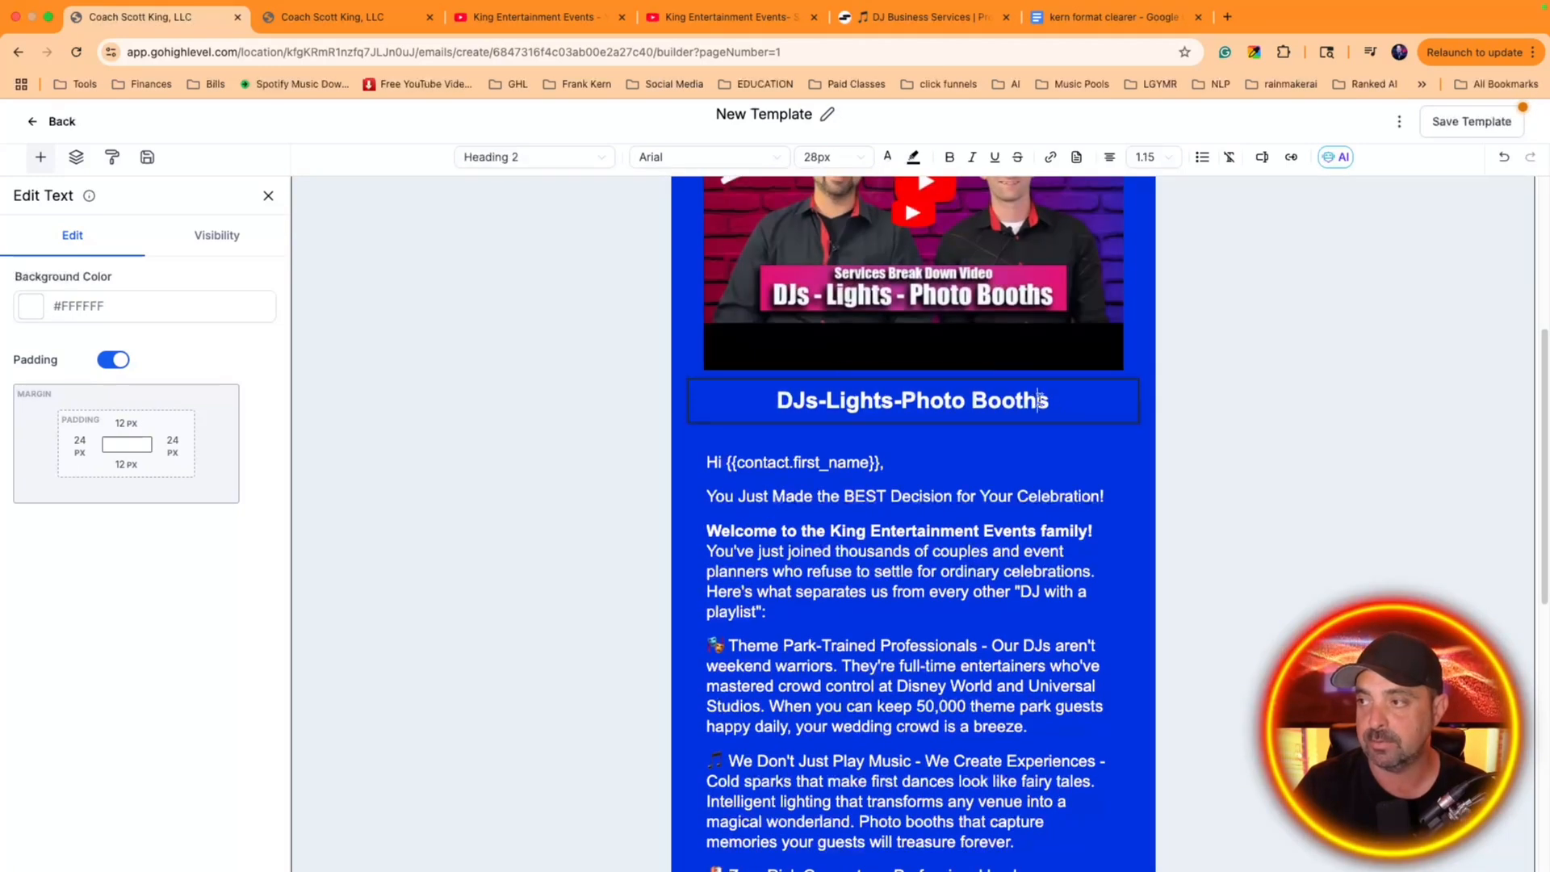
{"action": "key", "text": "Return"}
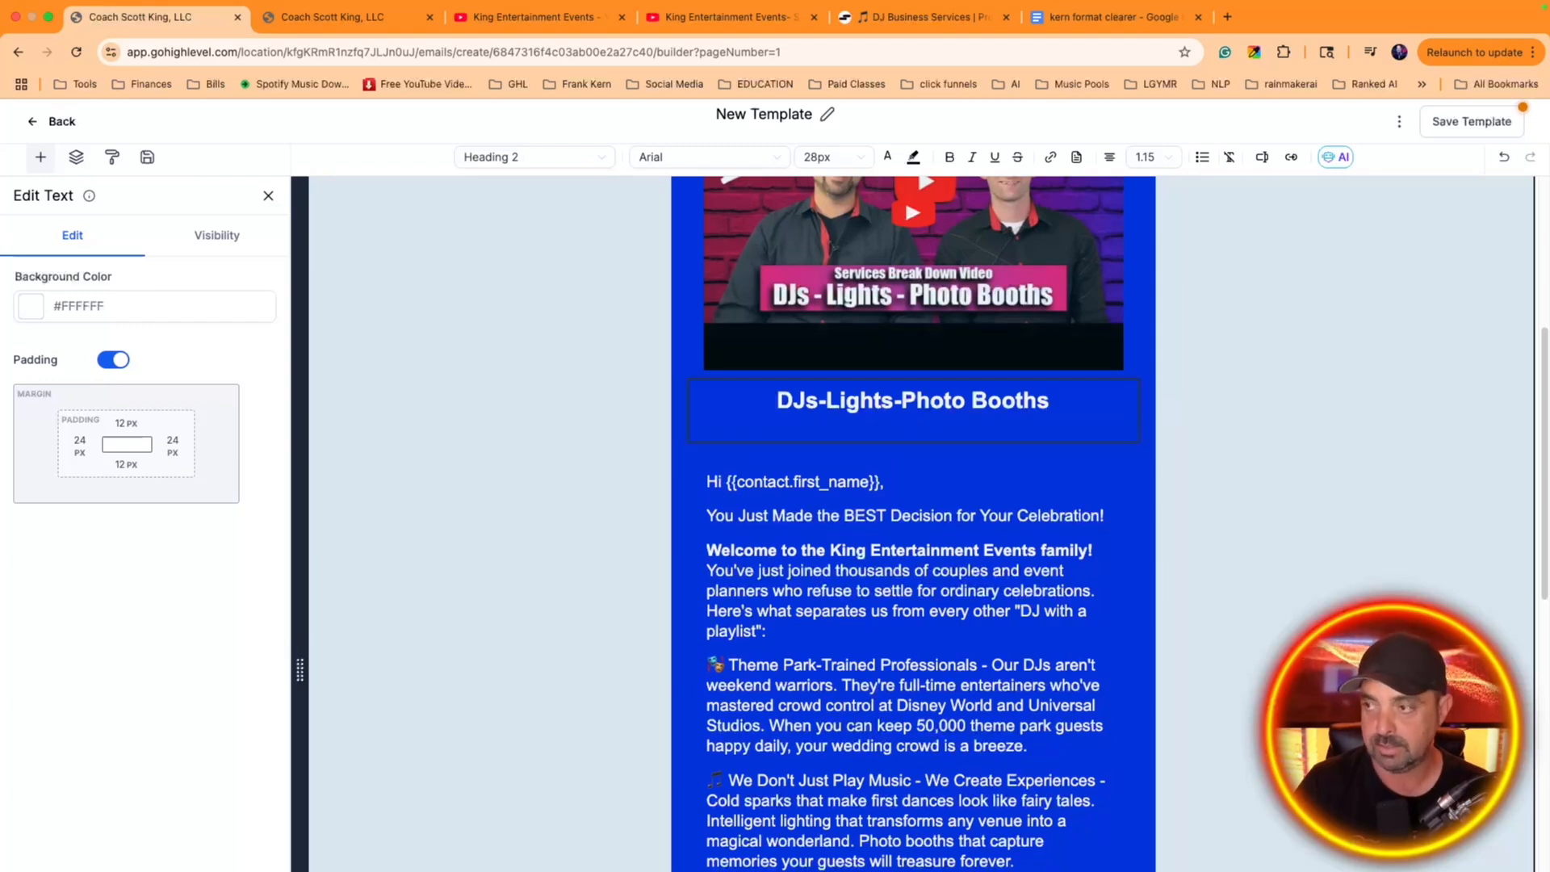
{"action": "type", "text": "p"}
{"action": "key", "text": "BackSpace"}
{"action": "type", "text": "Pipe and "}
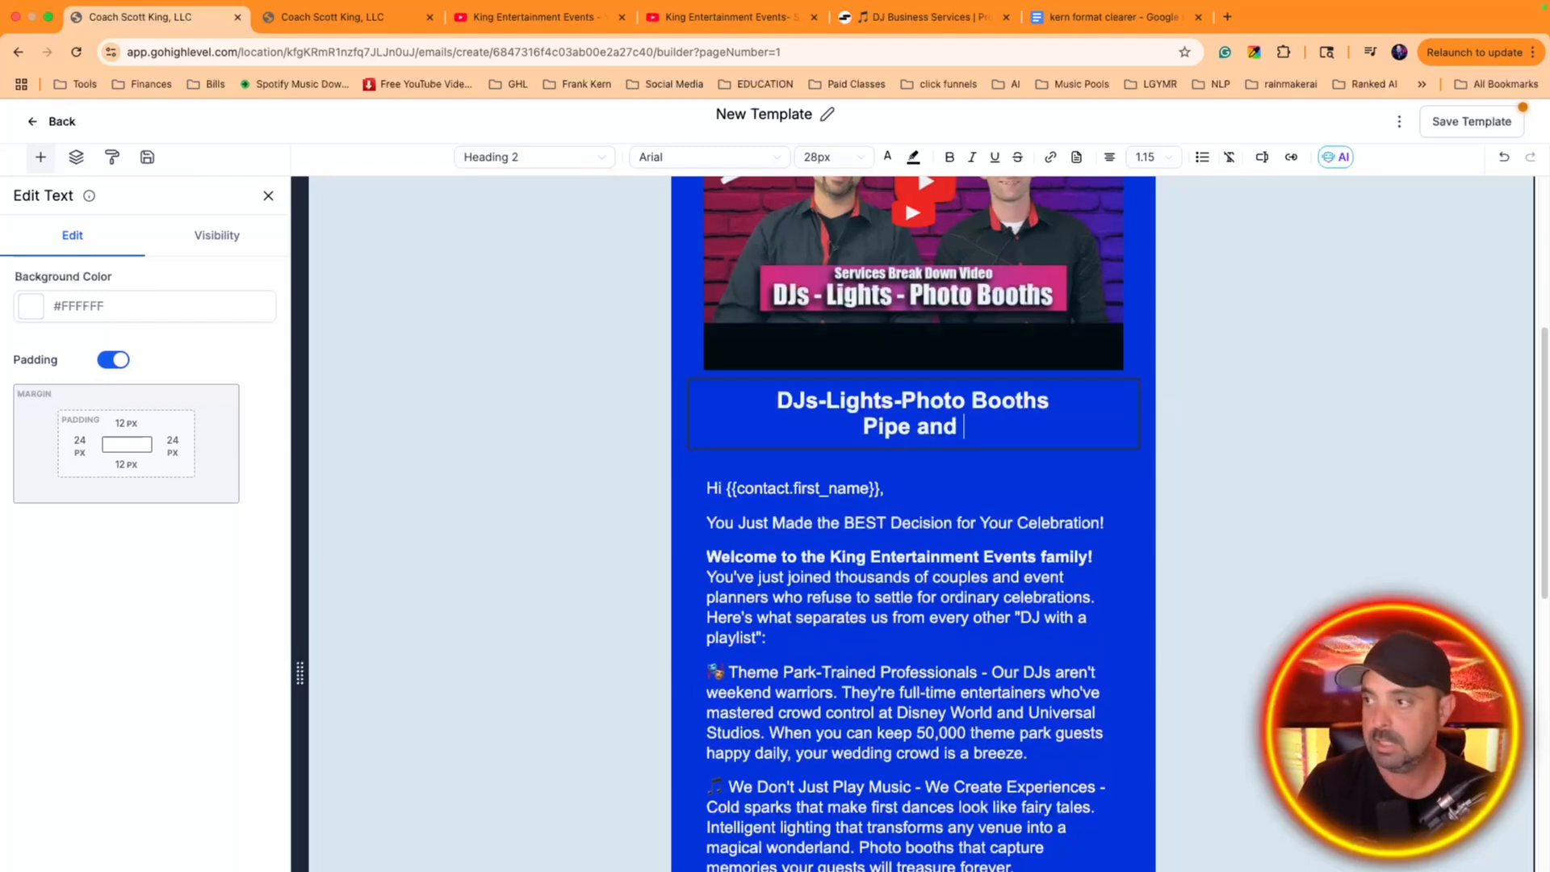
{"action": "type", "text": "Drape!"}
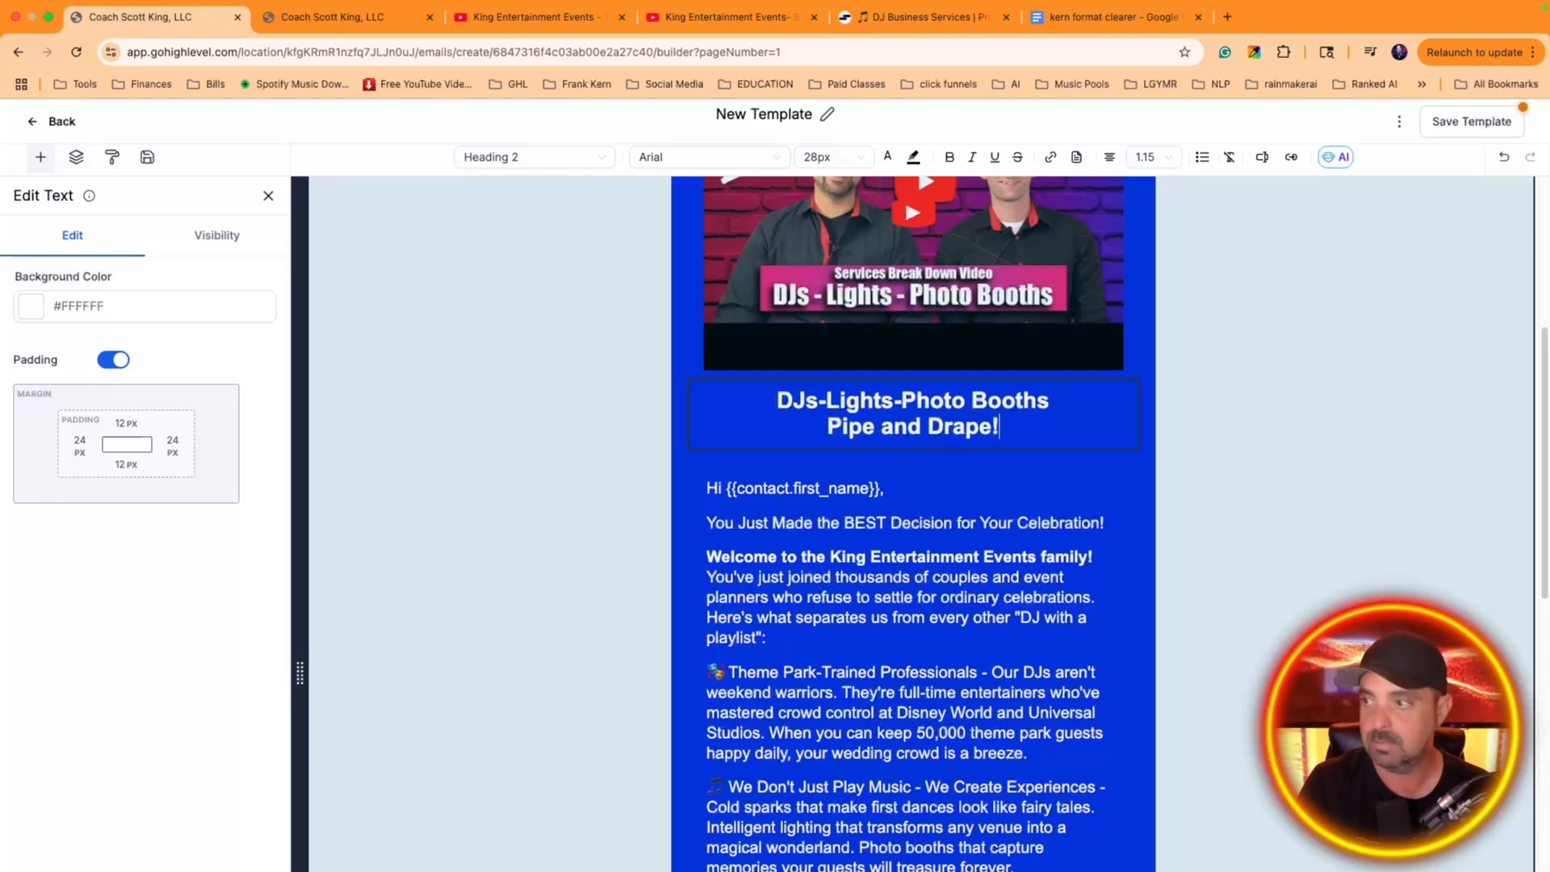
Bold the "Hi {{contact.first_name}}," greeting line
{"action": "triple_click", "coordinate": [801, 489]}
{"action": "key", "text": "ctrl+b"}
{"action": "left_click", "coordinate": [1028, 466]}
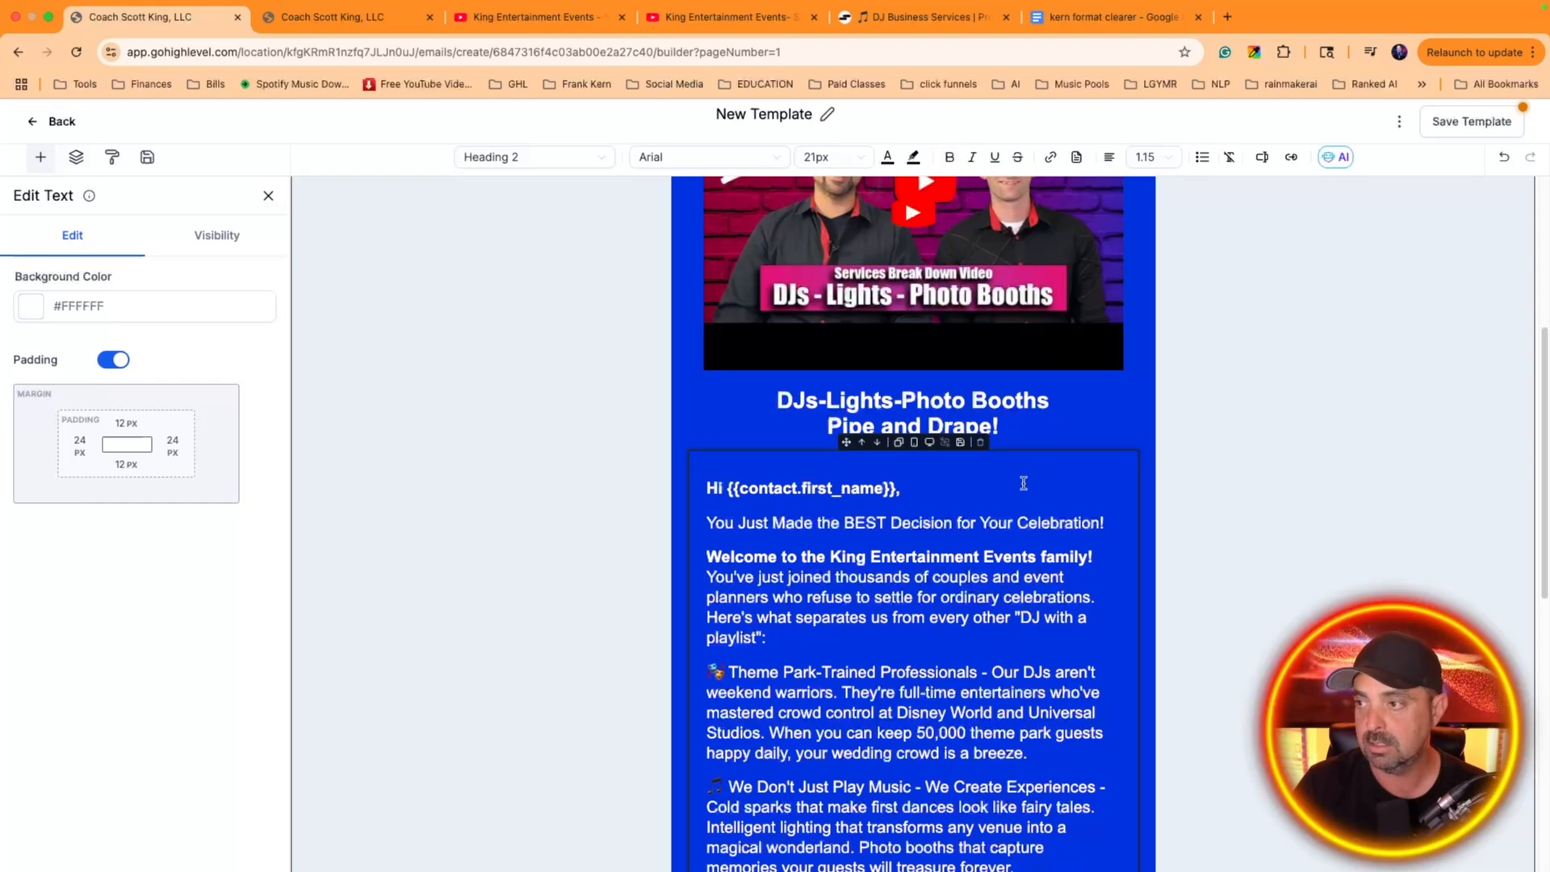
Review the whole email layout from the heading to the signature and back up to the logo
{"action": "scroll", "coordinate": [1026, 484], "scroll_direction": "down", "scroll_amount": 3}
{"action": "scroll", "coordinate": [1014, 466], "scroll_direction": "up", "scroll_amount": 6}
{"action": "scroll", "coordinate": [1014, 466], "scroll_direction": "down", "scroll_amount": 2}
{"action": "scroll", "coordinate": [1095, 553], "scroll_direction": "down", "scroll_amount": 8}
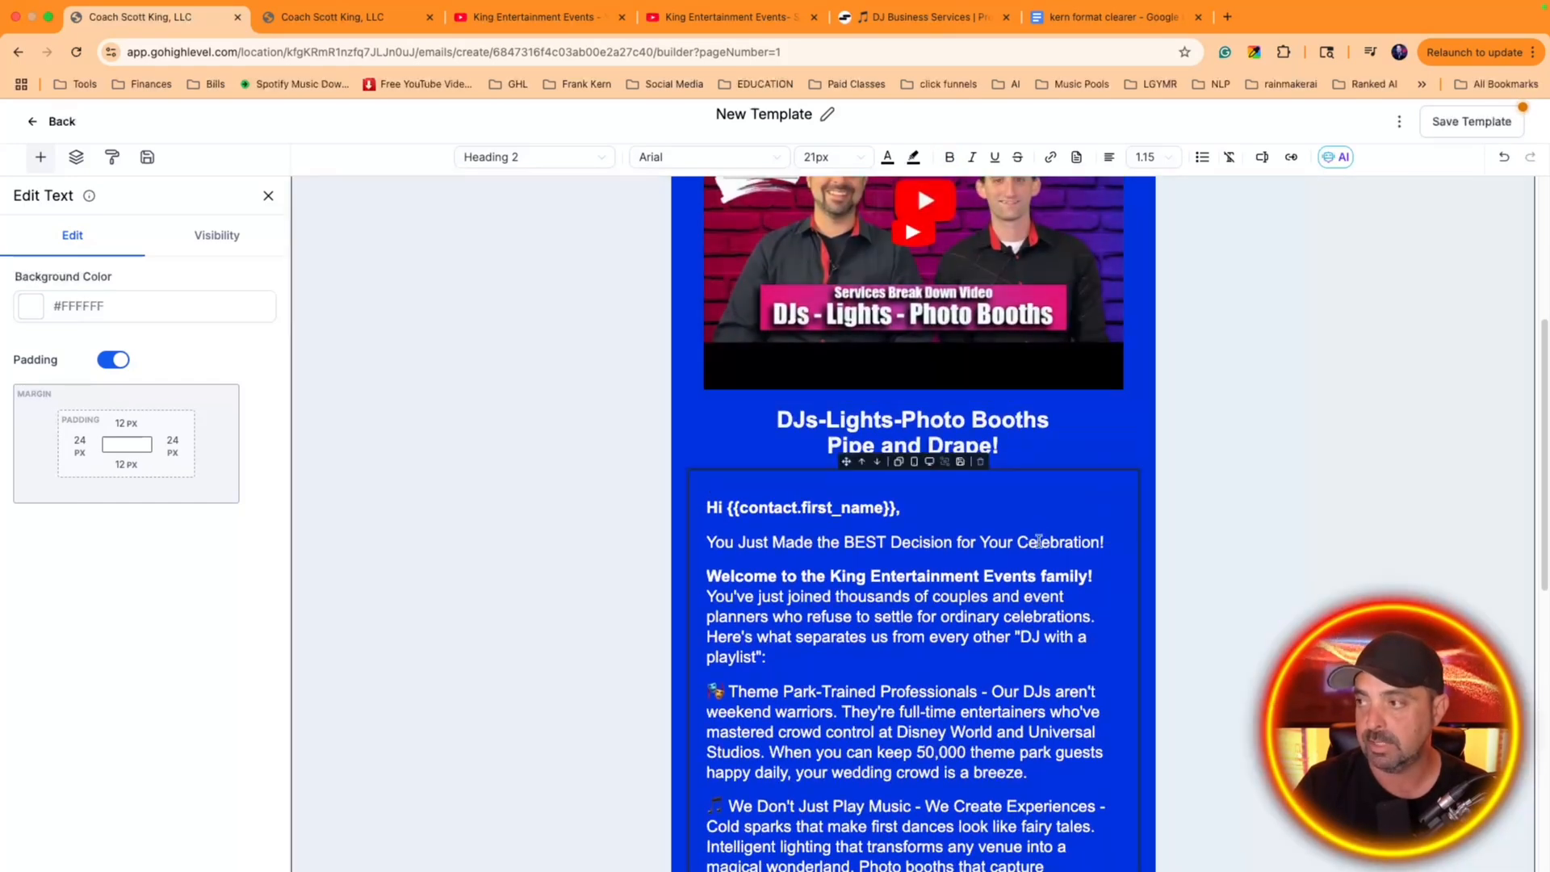
{"action": "scroll", "coordinate": [1039, 536], "scroll_direction": "down", "scroll_amount": 3}
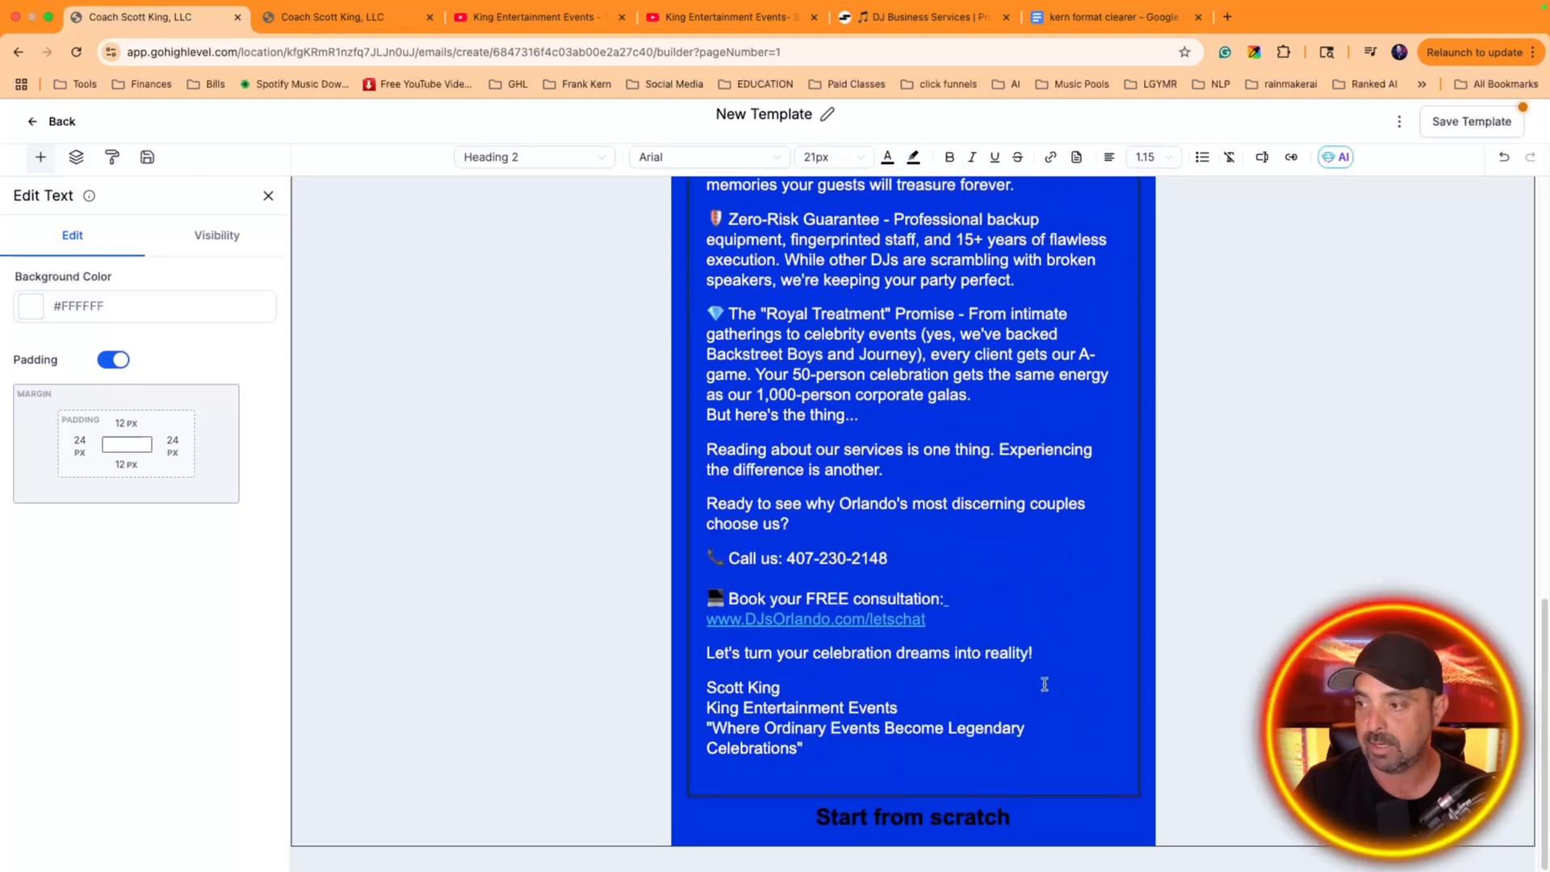
{"action": "scroll", "coordinate": [1034, 537], "scroll_direction": "up", "scroll_amount": 2}
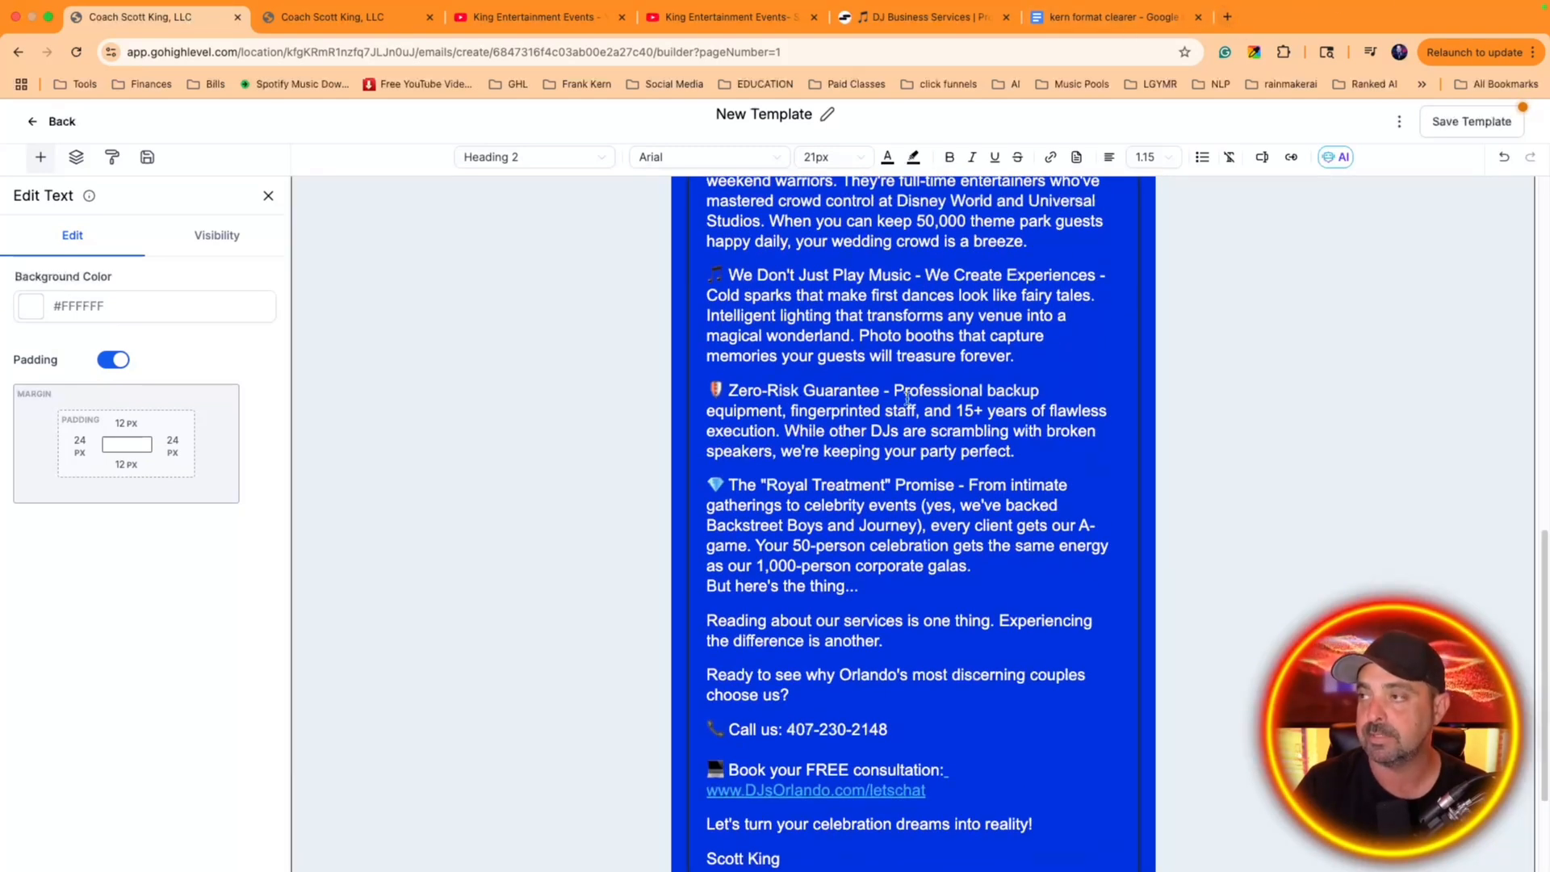
{"action": "scroll", "coordinate": [710, 471], "scroll_direction": "up", "scroll_amount": 8}
{"action": "scroll", "coordinate": [711, 471], "scroll_direction": "up", "scroll_amount": 4}
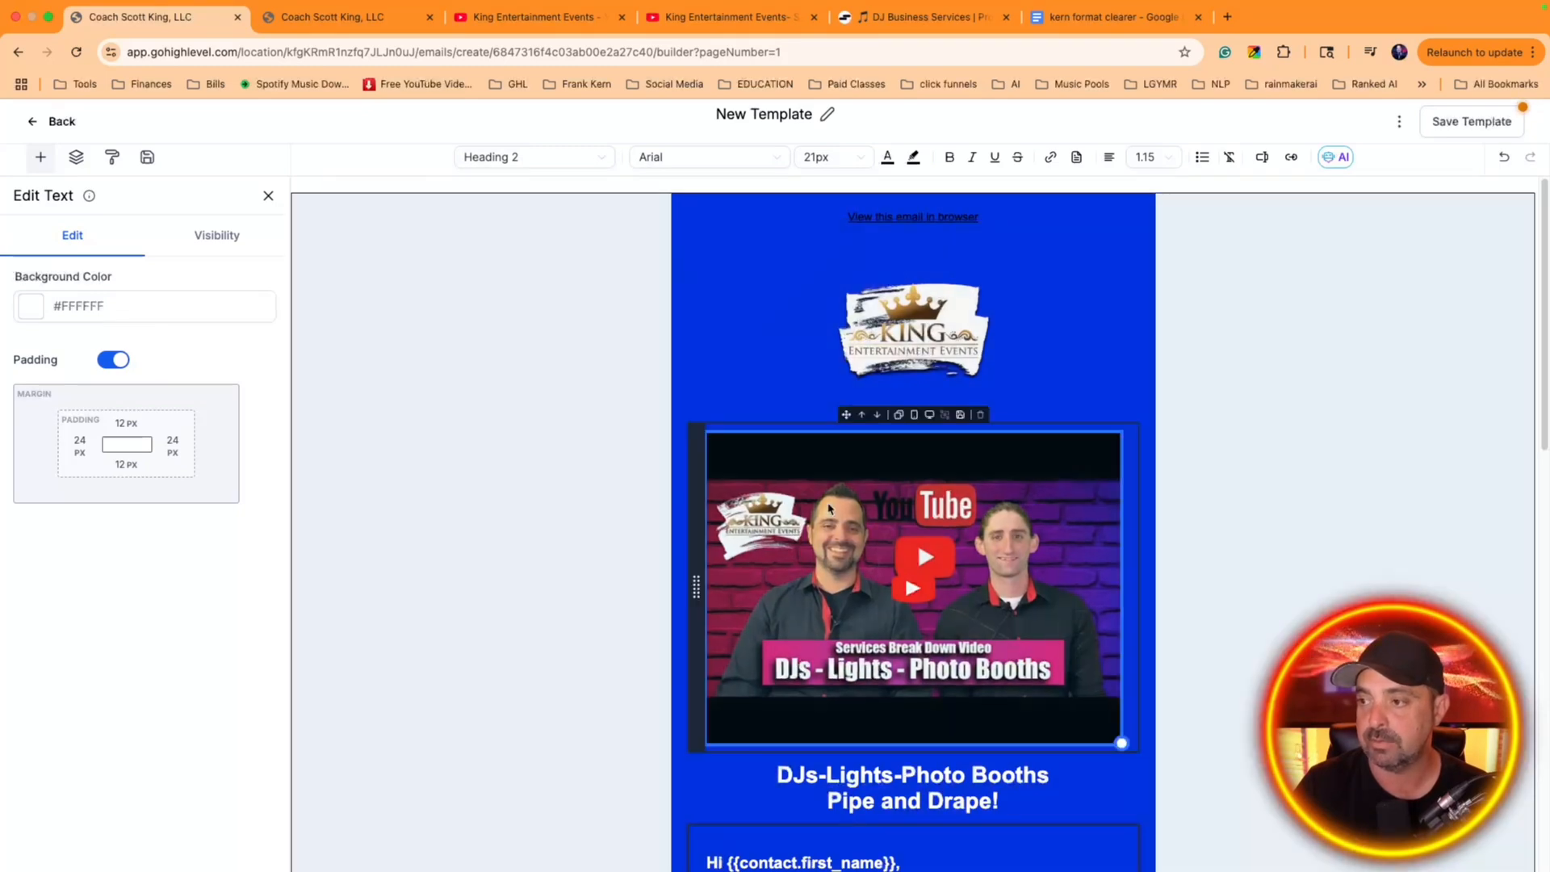
{"action": "scroll", "coordinate": [667, 622], "scroll_direction": "down", "scroll_amount": 2}
Open the background pattern options for the single-column layout that holds the email content
{"action": "left_click", "coordinate": [685, 653]}
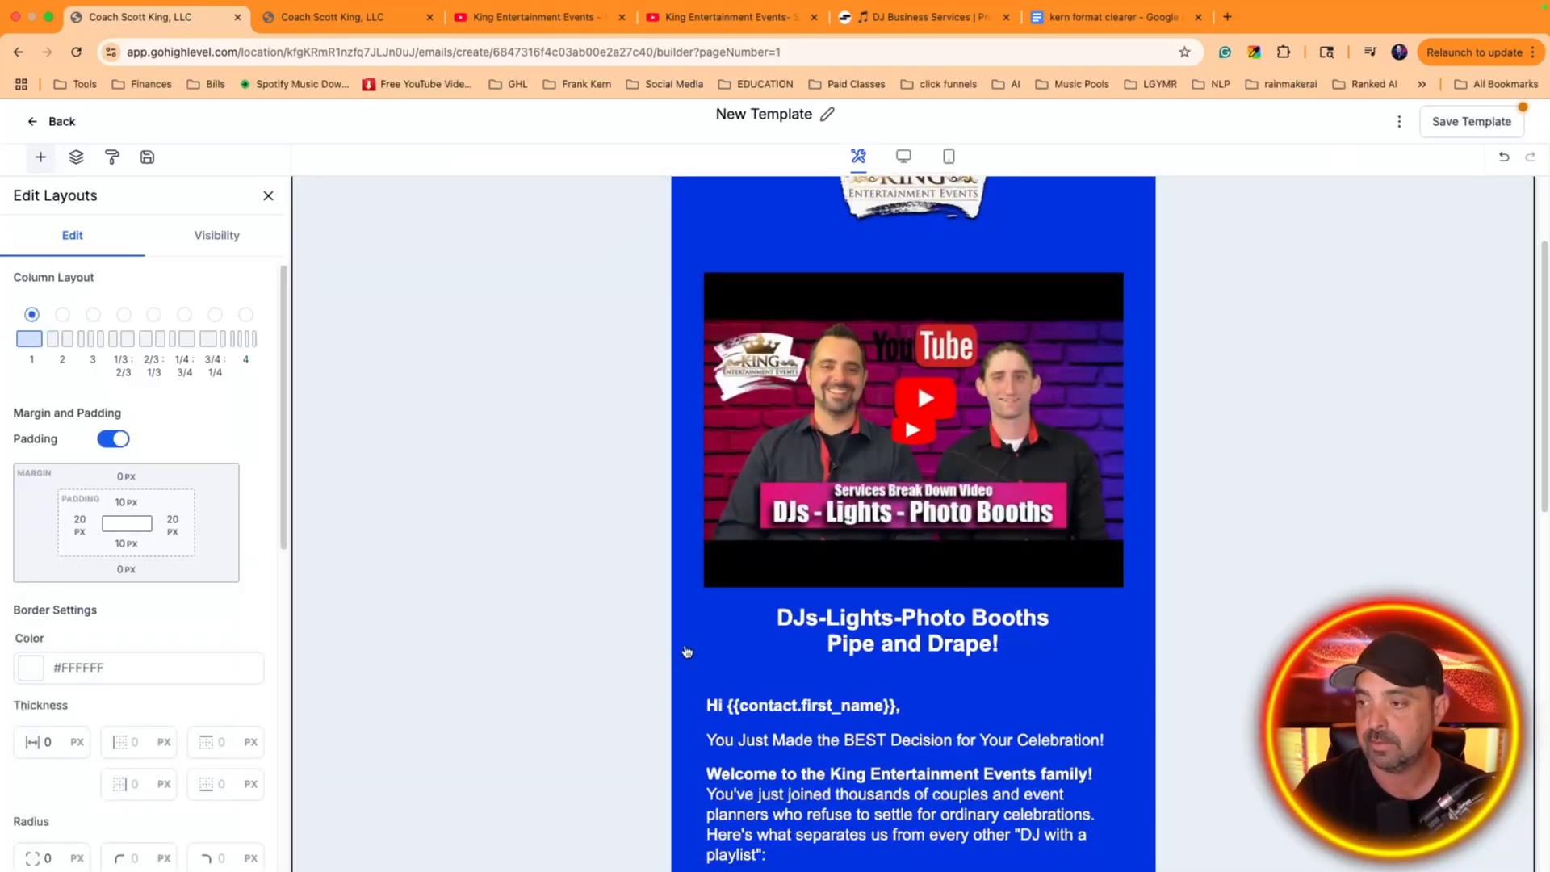
{"action": "left_click", "coordinate": [680, 652]}
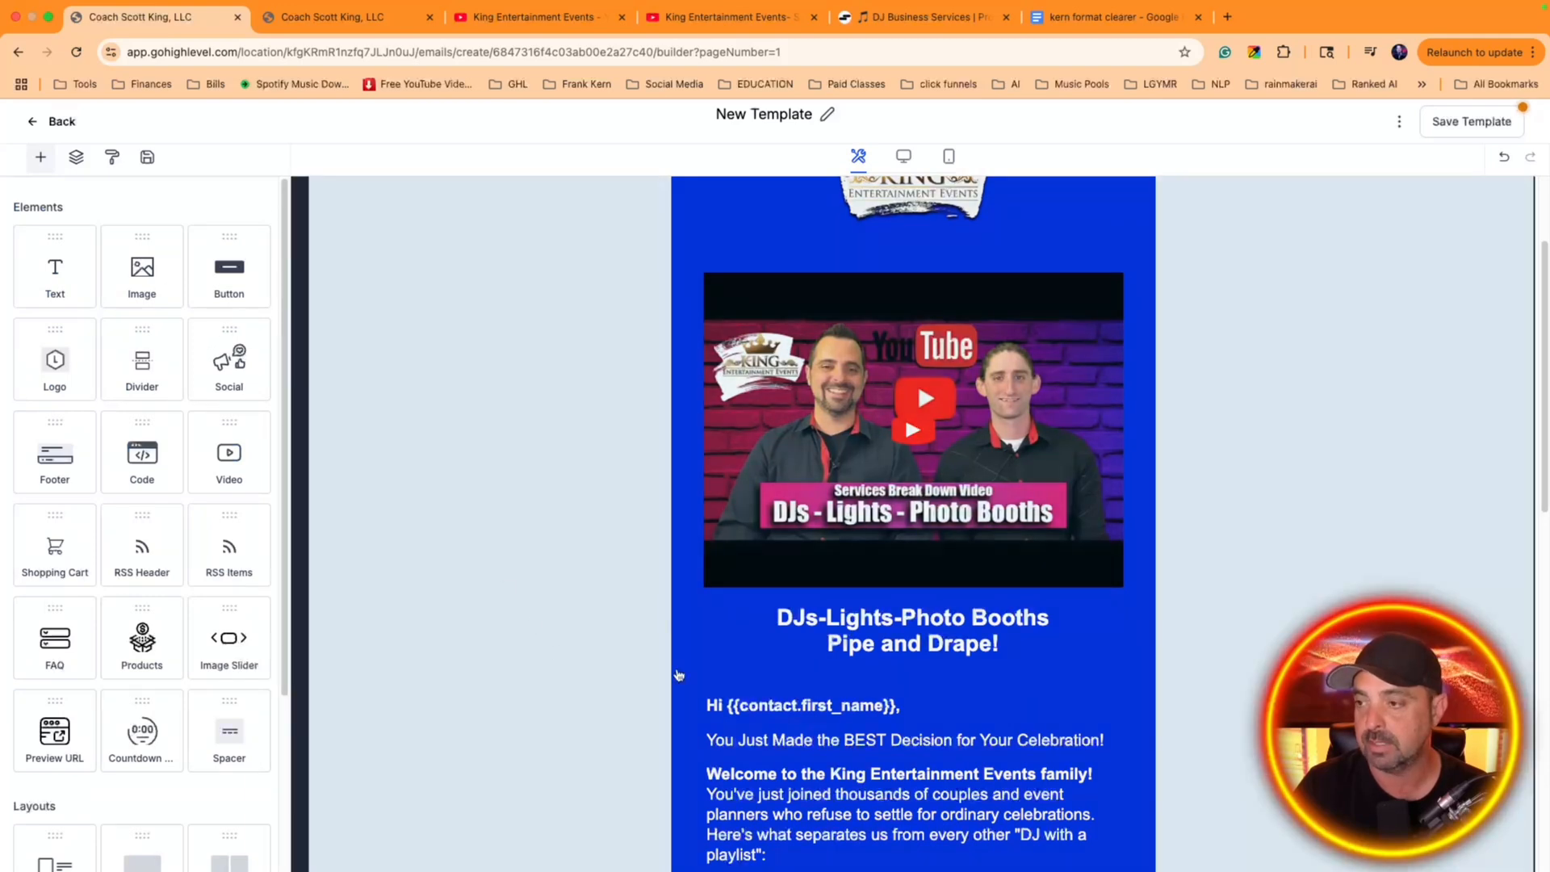
{"action": "left_click", "coordinate": [683, 656]}
{"action": "left_click", "coordinate": [681, 694]}
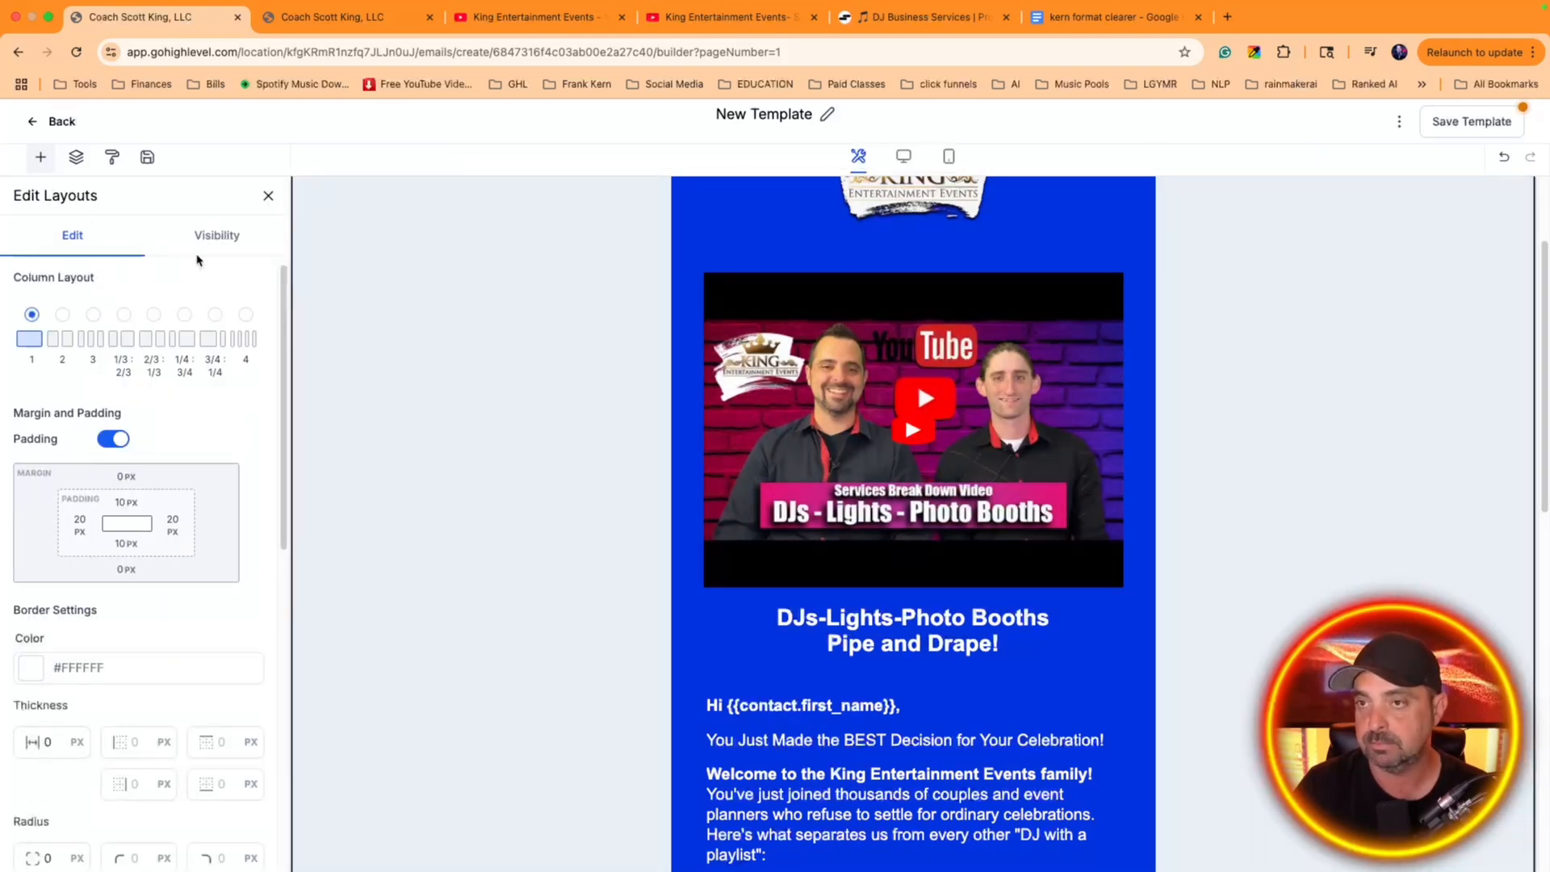
{"action": "left_click", "coordinate": [201, 246]}
{"action": "left_click", "coordinate": [73, 247]}
{"action": "scroll", "coordinate": [220, 492], "scroll_direction": "down", "scroll_amount": 8}
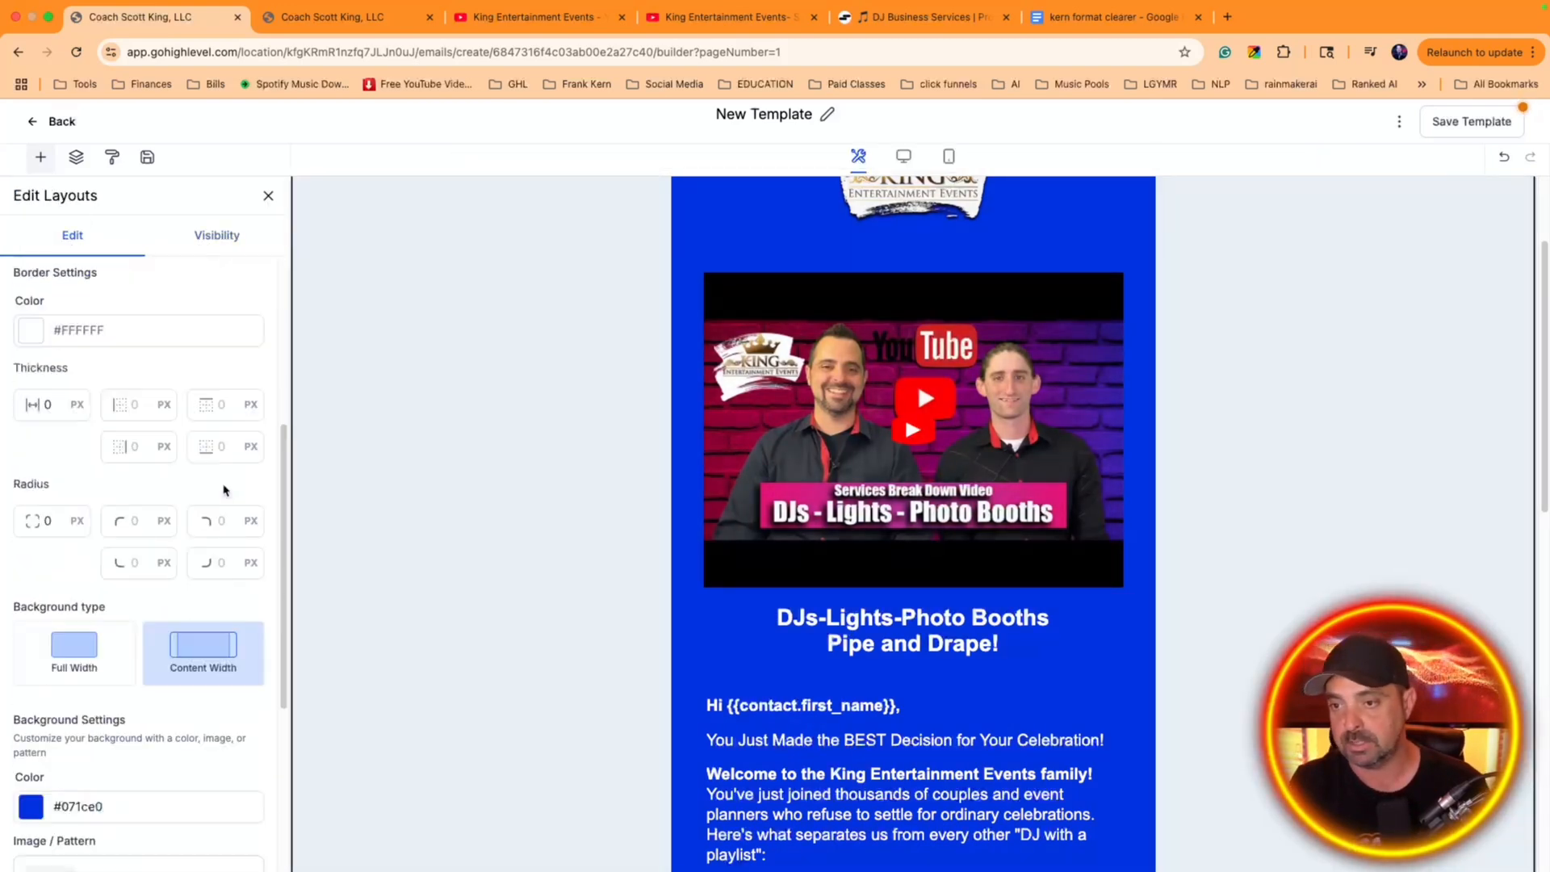
{"action": "left_click", "coordinate": [179, 574]}
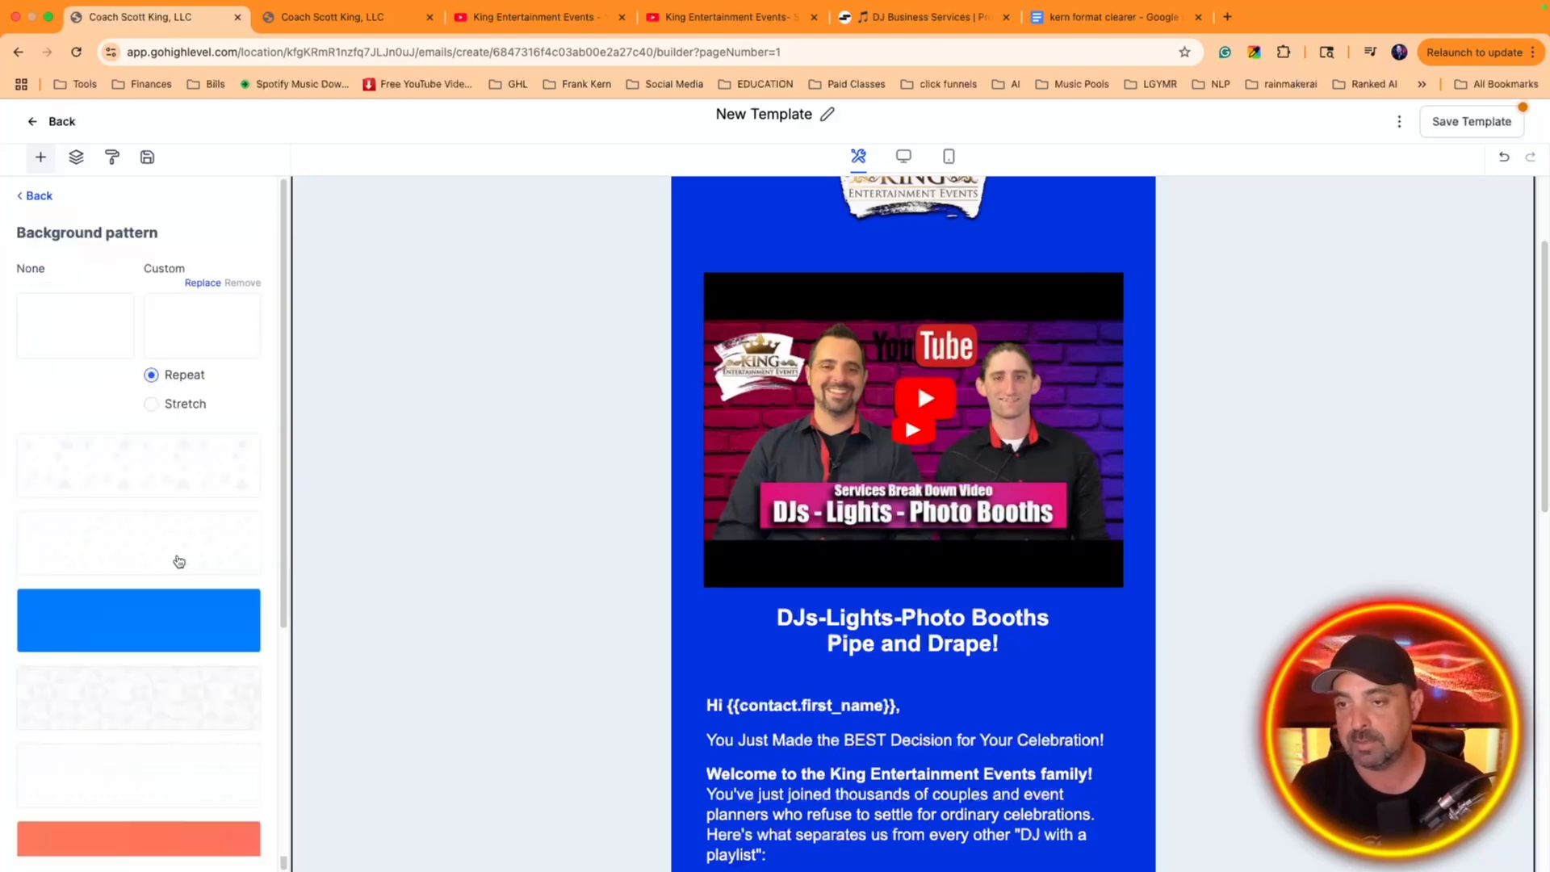
Apply the purple-to-pink gradient from the Backgrounds media collection as the layout's custom background and check it down the email
{"action": "left_click", "coordinate": [202, 339]}
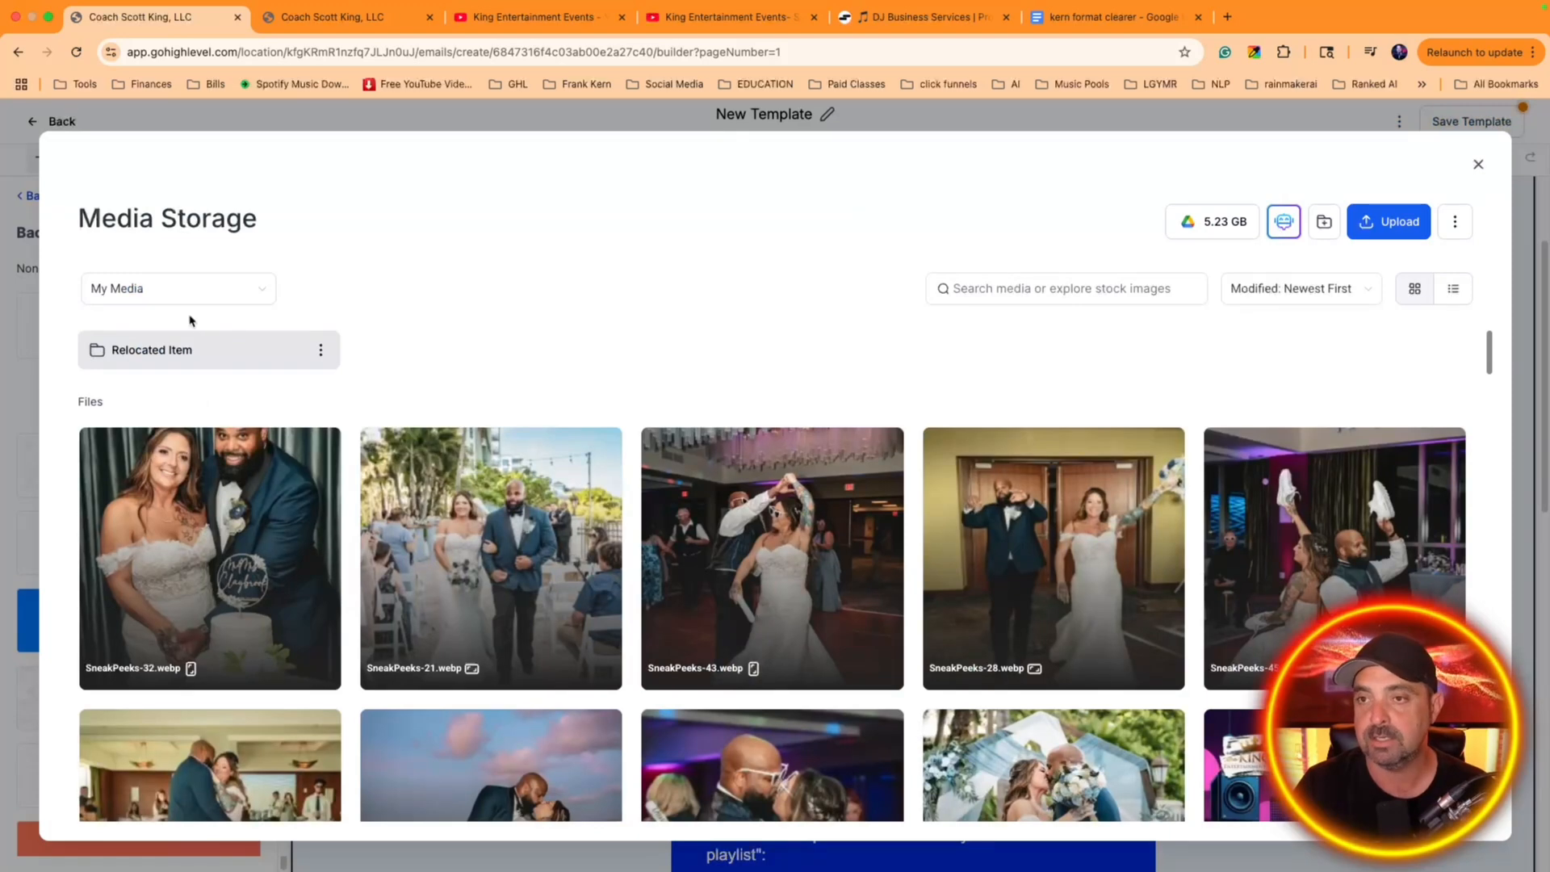
{"action": "left_click", "coordinate": [182, 292]}
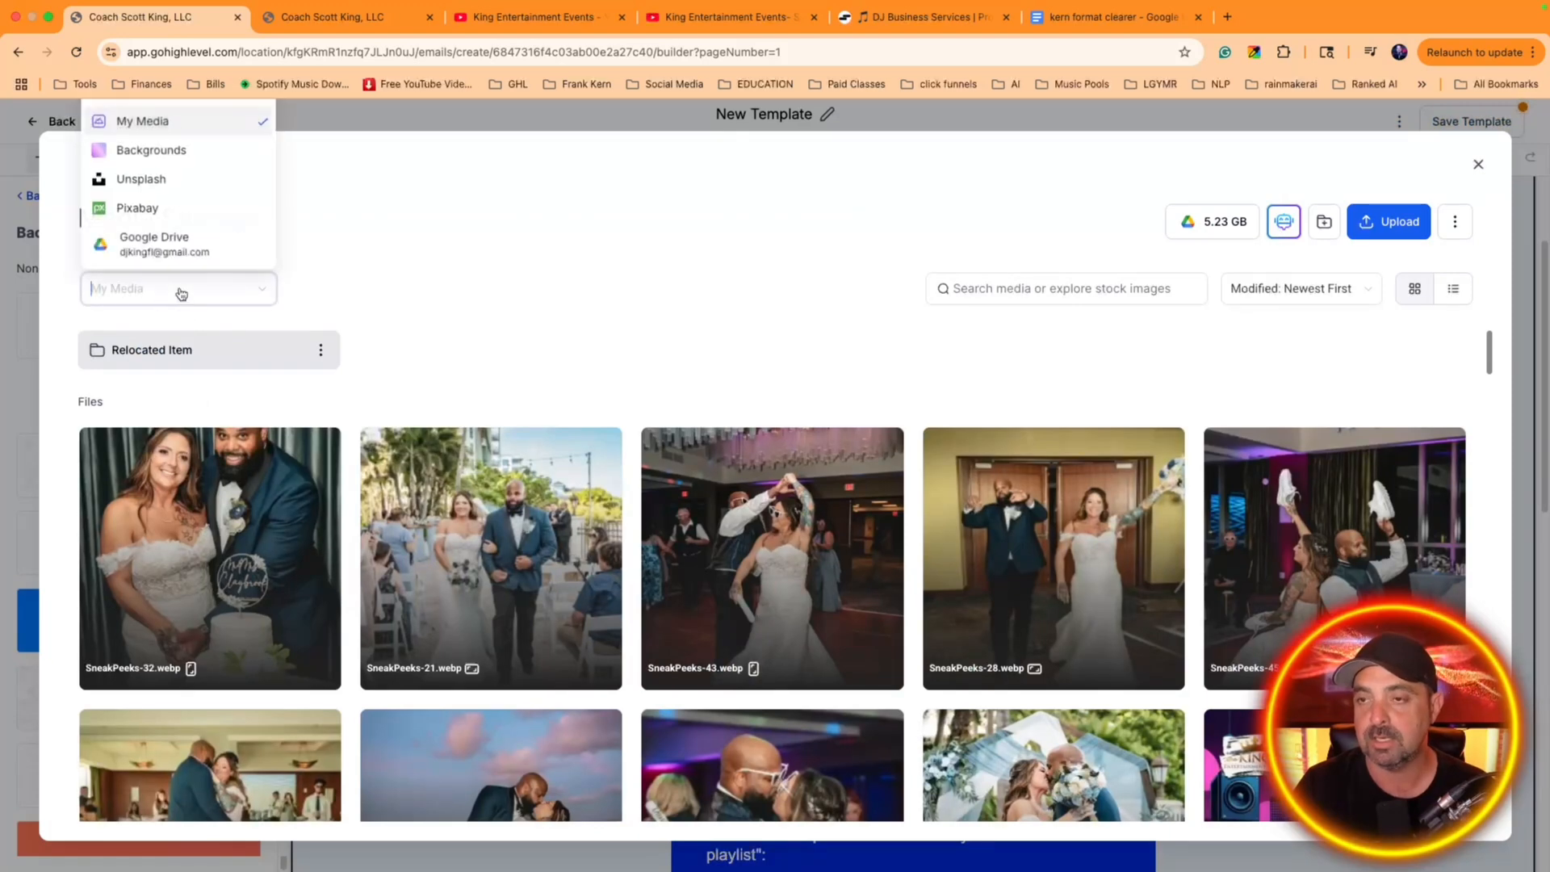
{"action": "left_click", "coordinate": [165, 159]}
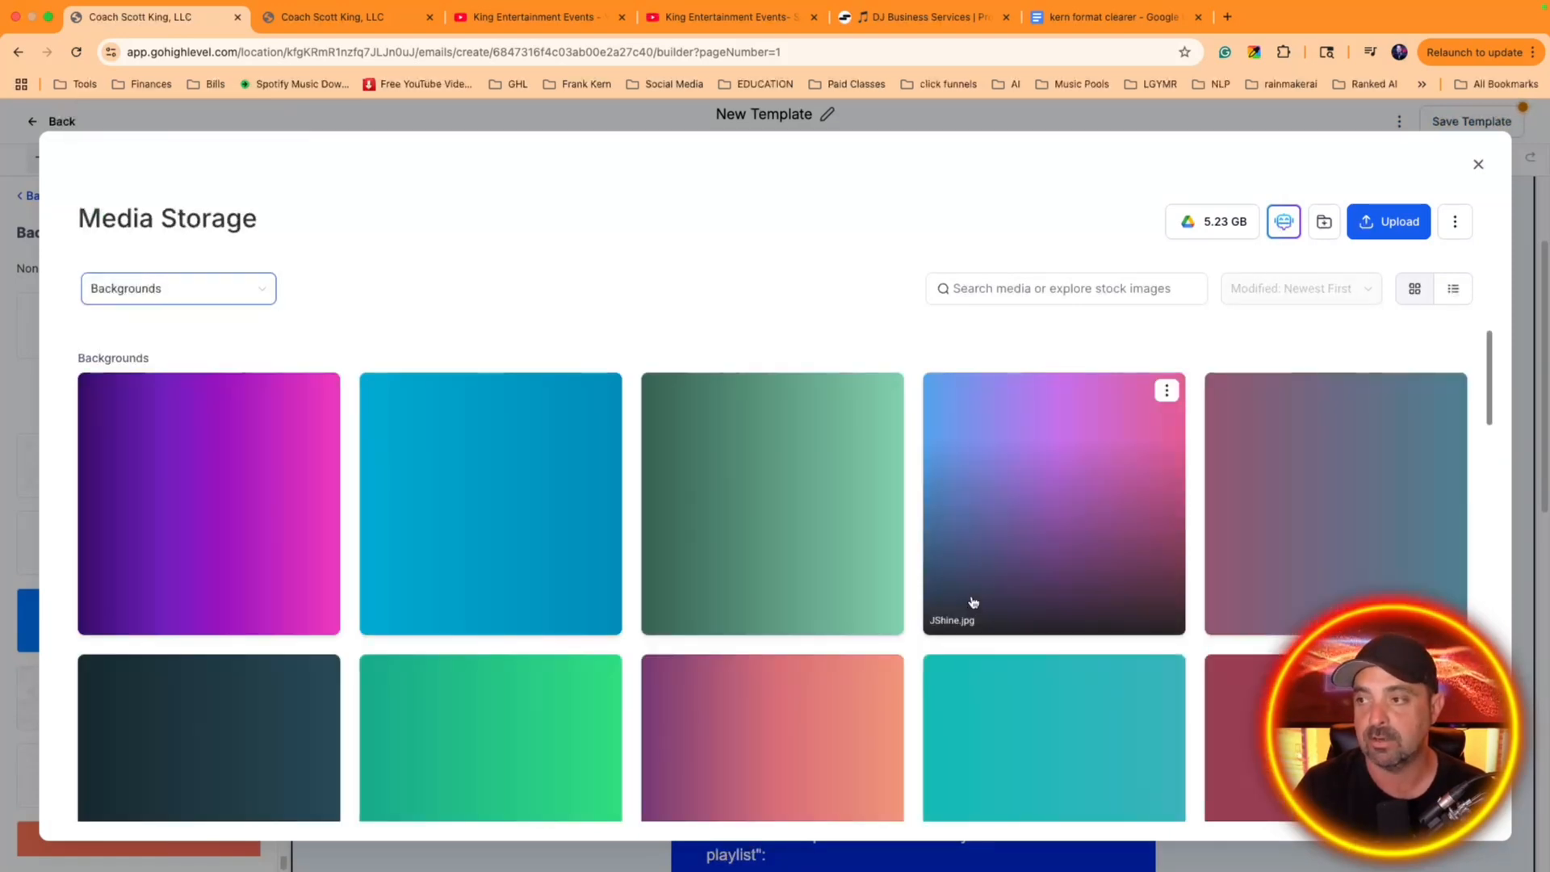
{"action": "scroll", "coordinate": [973, 602], "scroll_direction": "down", "scroll_amount": 2}
{"action": "scroll", "coordinate": [961, 605], "scroll_direction": "up", "scroll_amount": 2}
{"action": "left_click", "coordinate": [287, 540]}
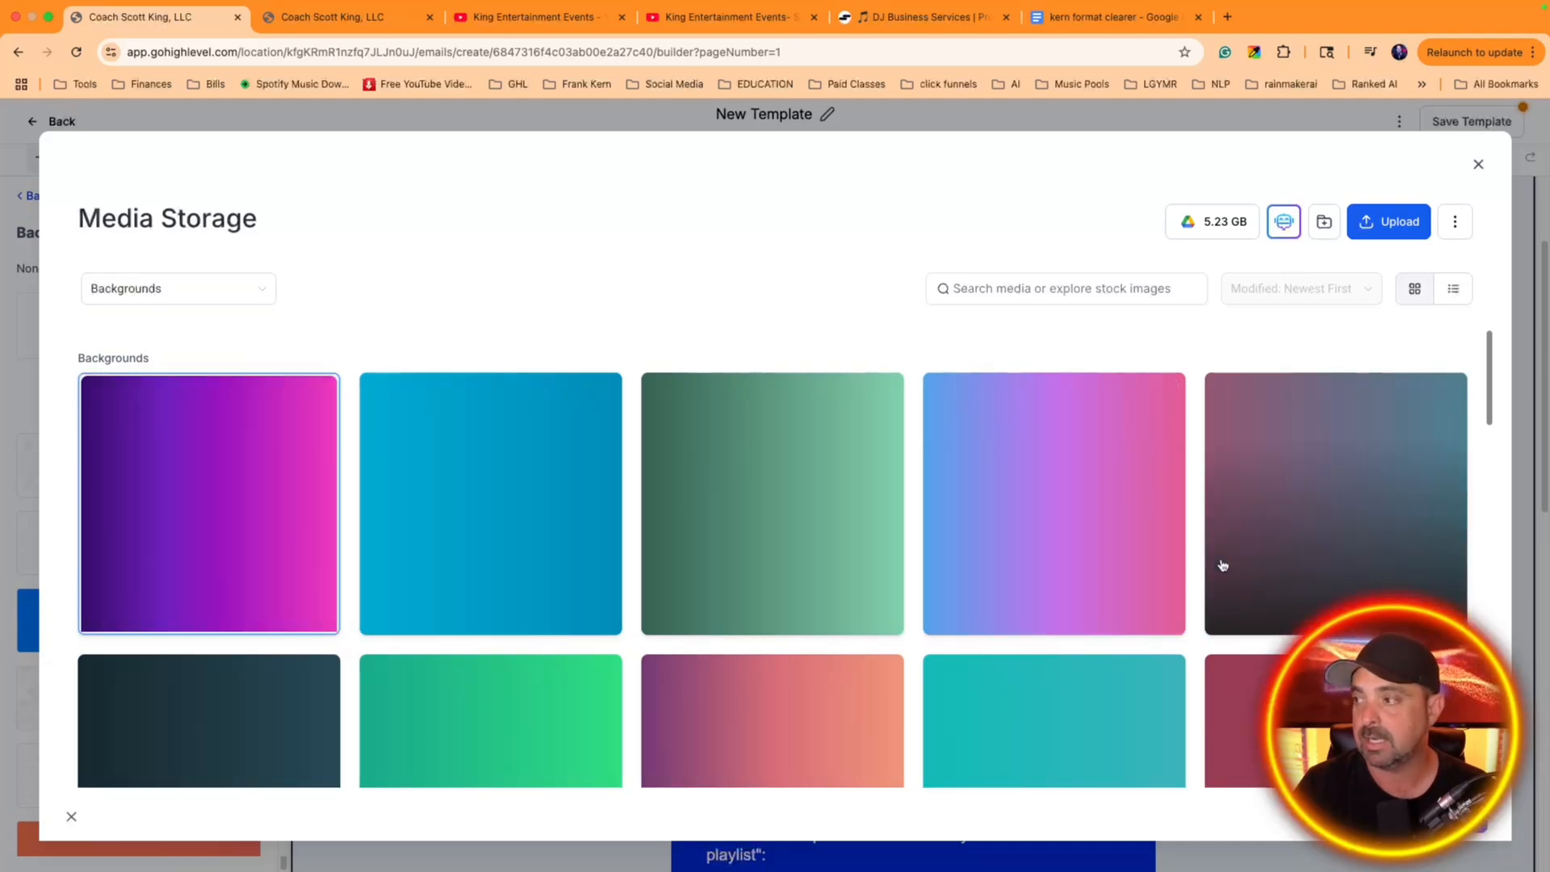
{"action": "left_click", "coordinate": [1435, 816]}
{"action": "scroll", "coordinate": [1069, 630], "scroll_direction": "down", "scroll_amount": 4}
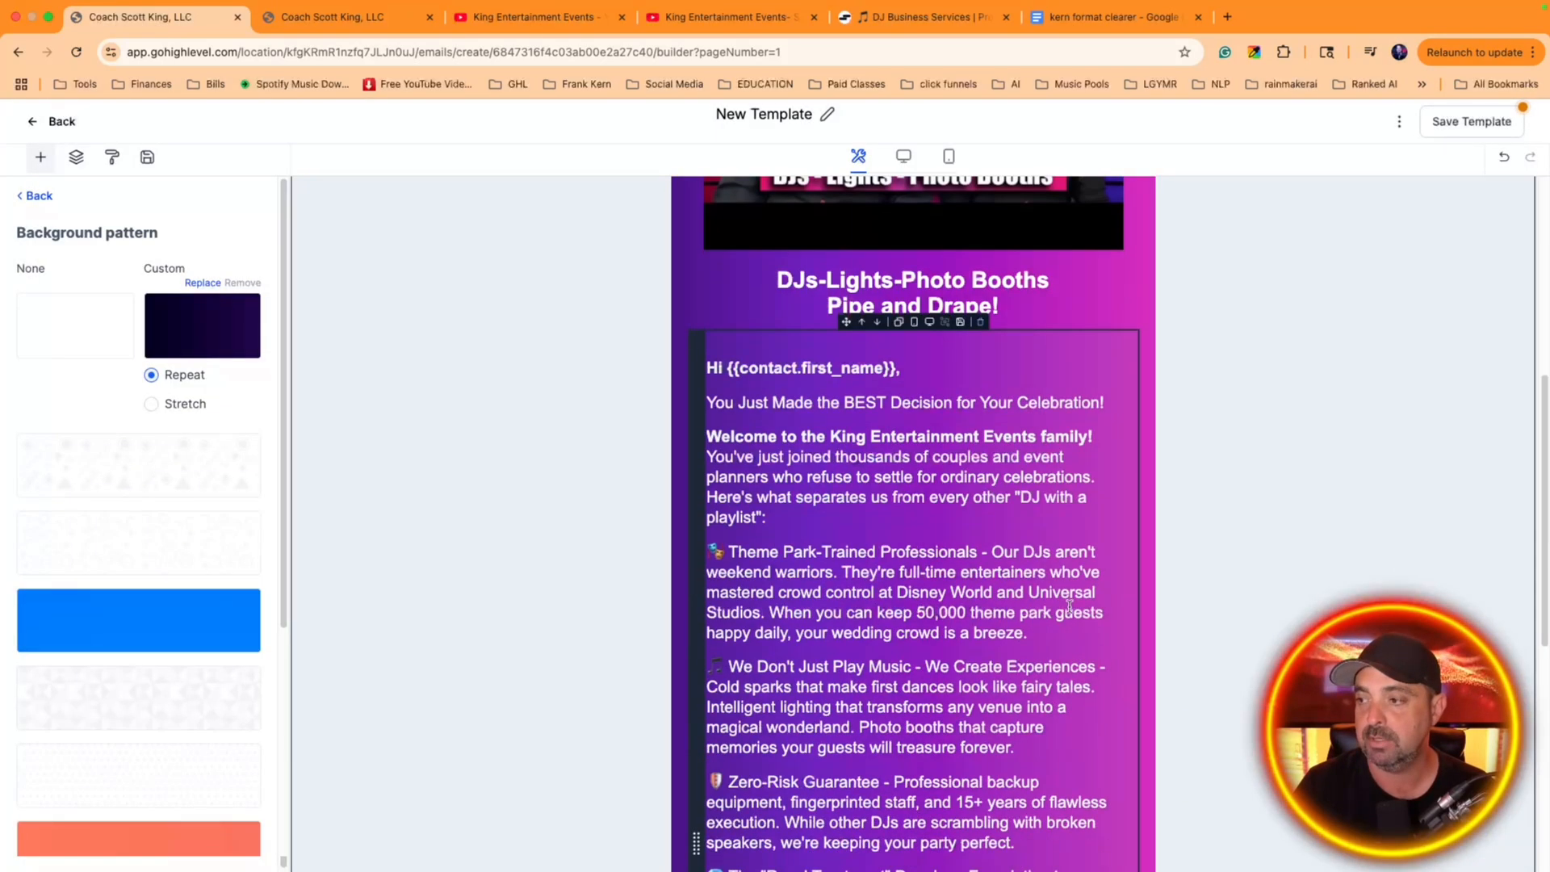
{"action": "scroll", "coordinate": [1071, 606], "scroll_direction": "down", "scroll_amount": 5}
{"action": "scroll", "coordinate": [1056, 643], "scroll_direction": "up", "scroll_amount": 15}
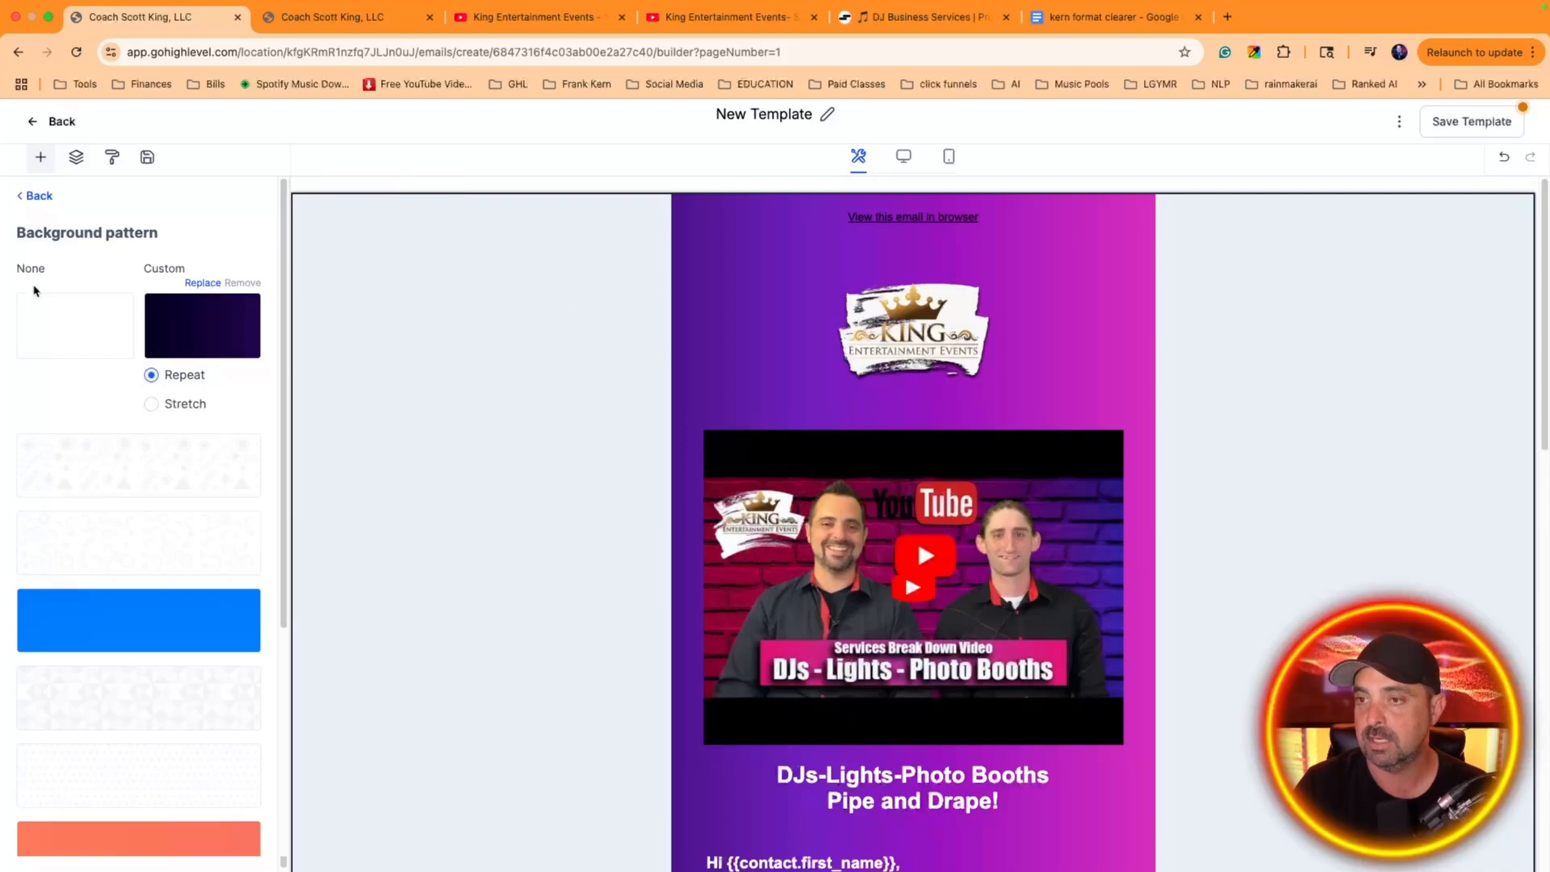
Replace the layout's custom background with the image happy couple.webp from My Media and check it along the email
{"action": "left_click", "coordinate": [193, 335]}
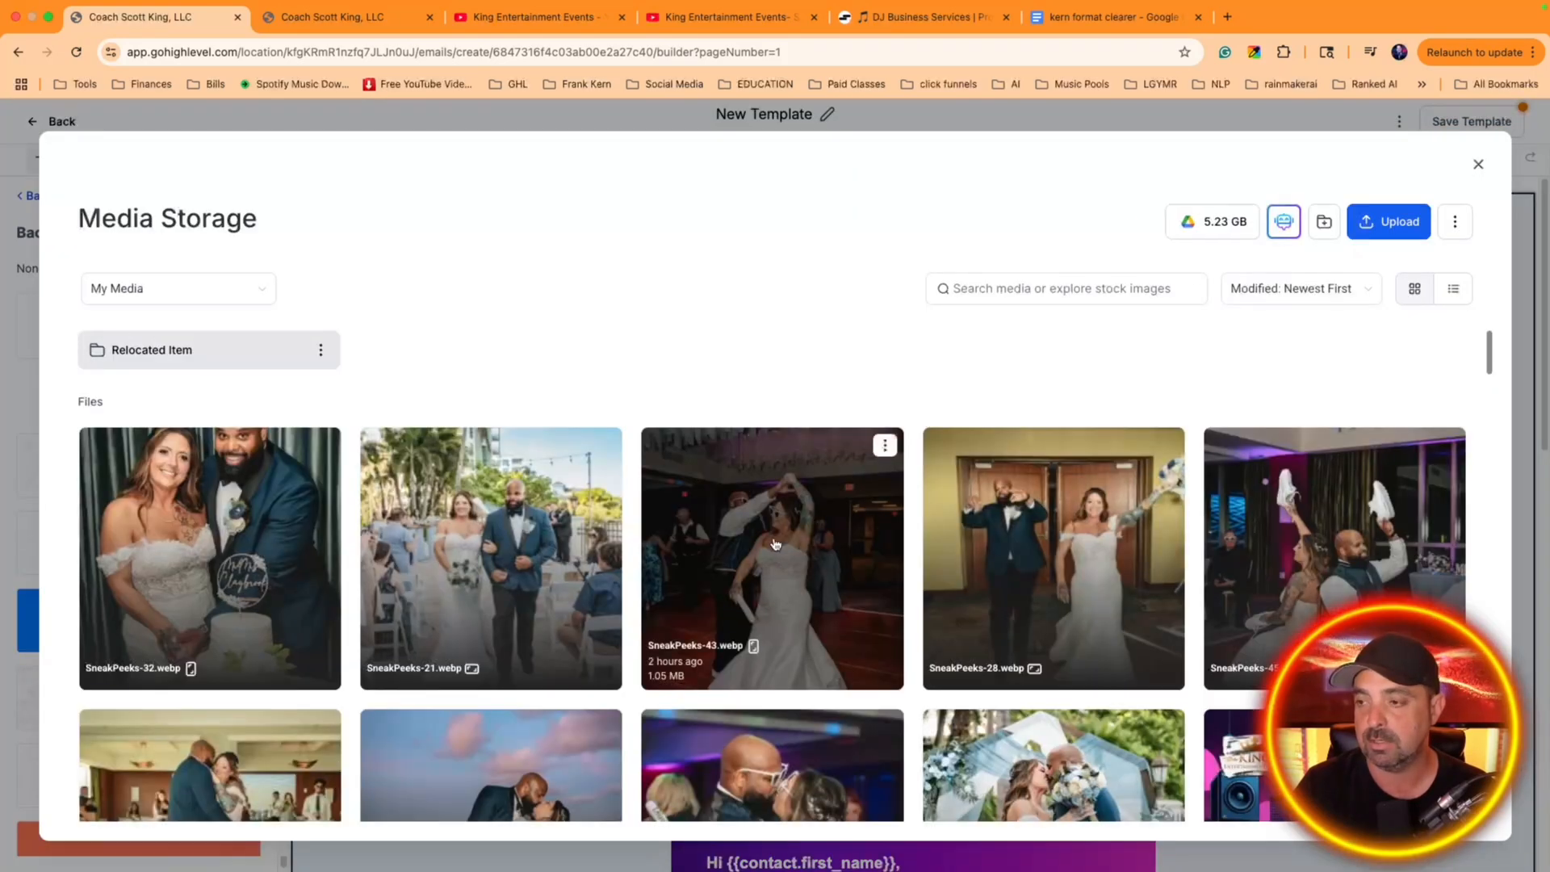
{"action": "scroll", "coordinate": [776, 549], "scroll_direction": "down", "scroll_amount": 3}
{"action": "scroll", "coordinate": [776, 549], "scroll_direction": "down", "scroll_amount": 15}
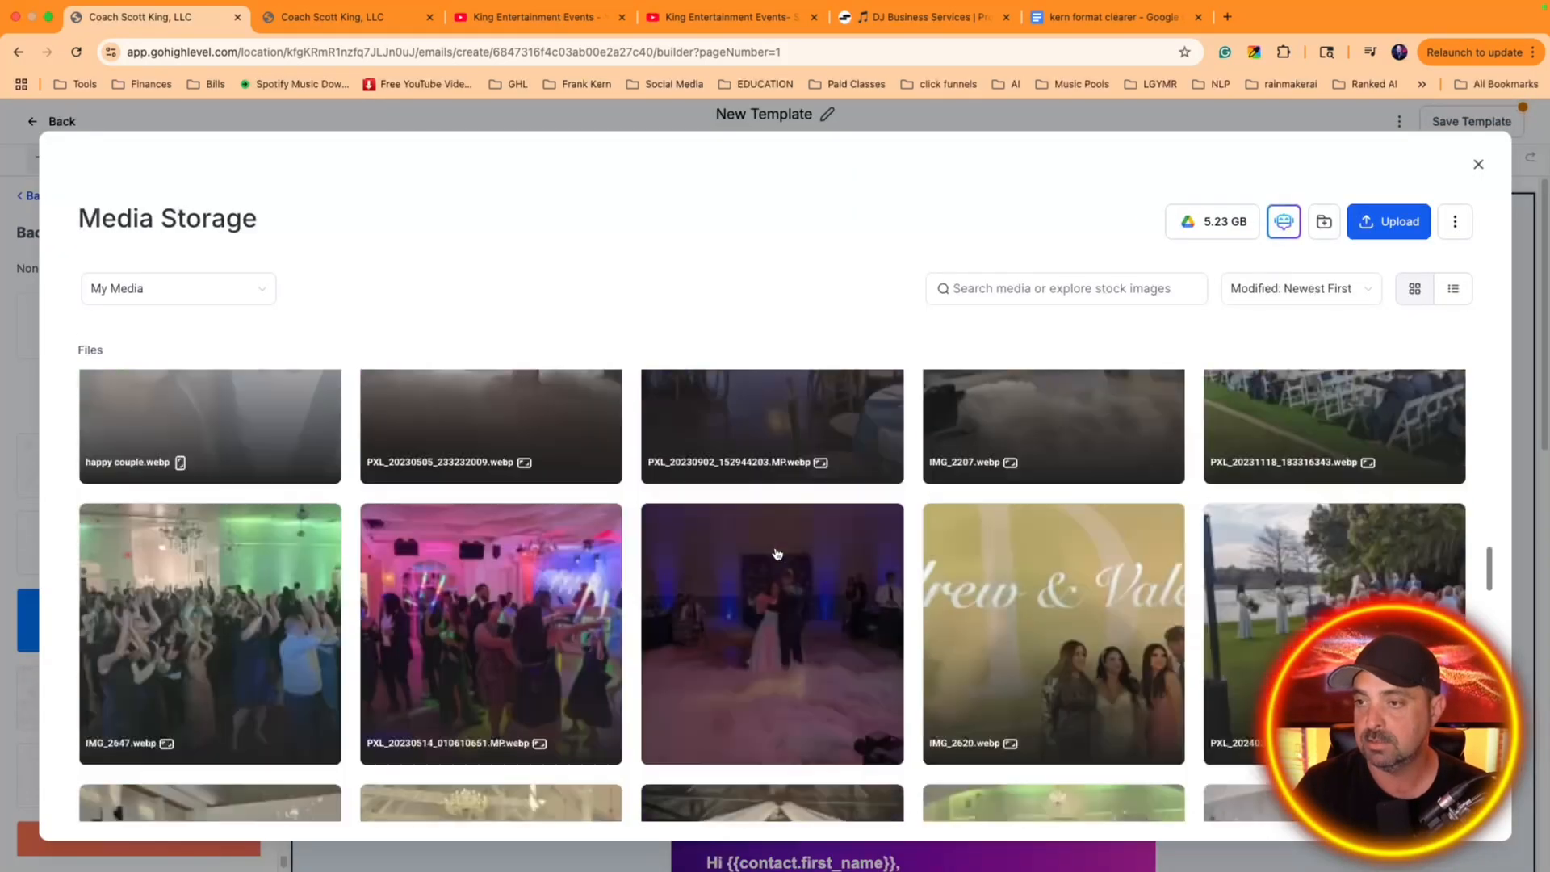
{"action": "scroll", "coordinate": [777, 554], "scroll_direction": "up", "scroll_amount": 4}
{"action": "left_click", "coordinate": [165, 642]}
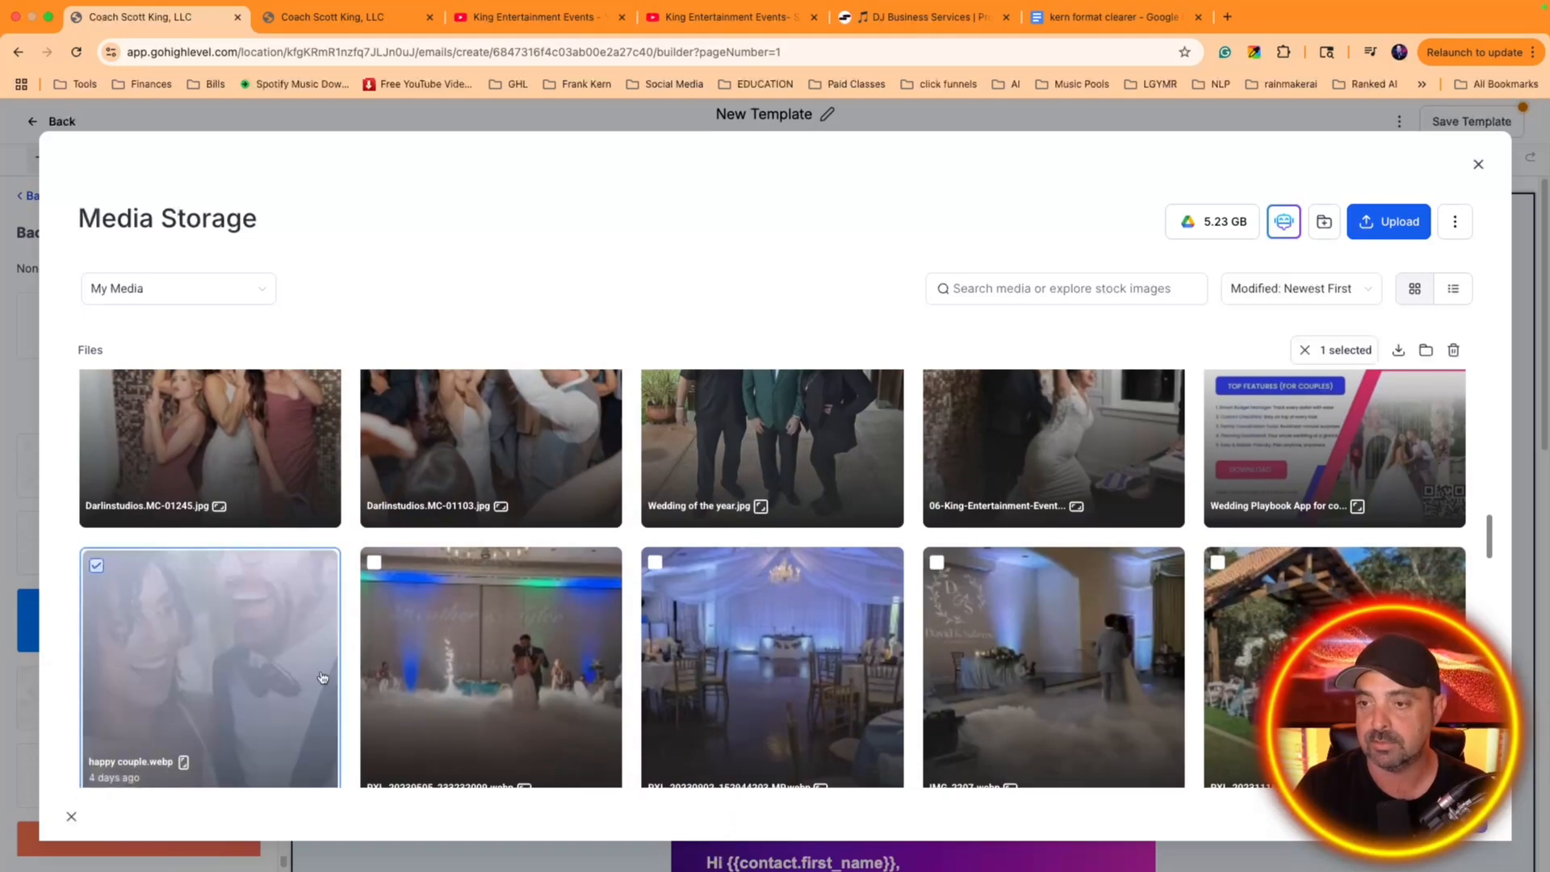
{"action": "scroll", "coordinate": [1086, 445], "scroll_direction": "down", "scroll_amount": 6}
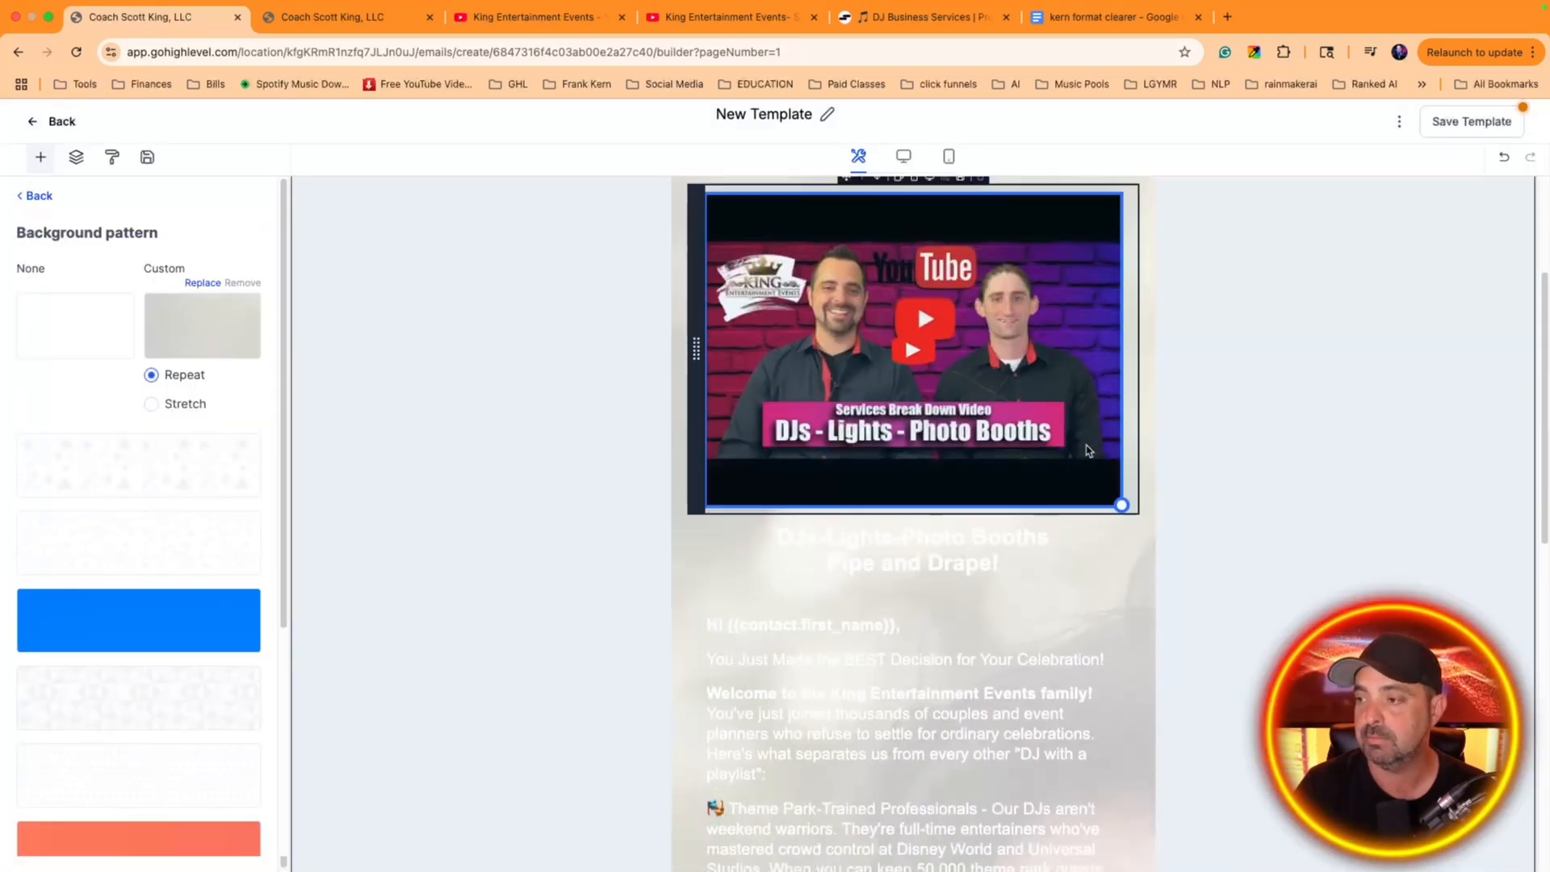
{"action": "scroll", "coordinate": [1086, 445], "scroll_direction": "down", "scroll_amount": 8}
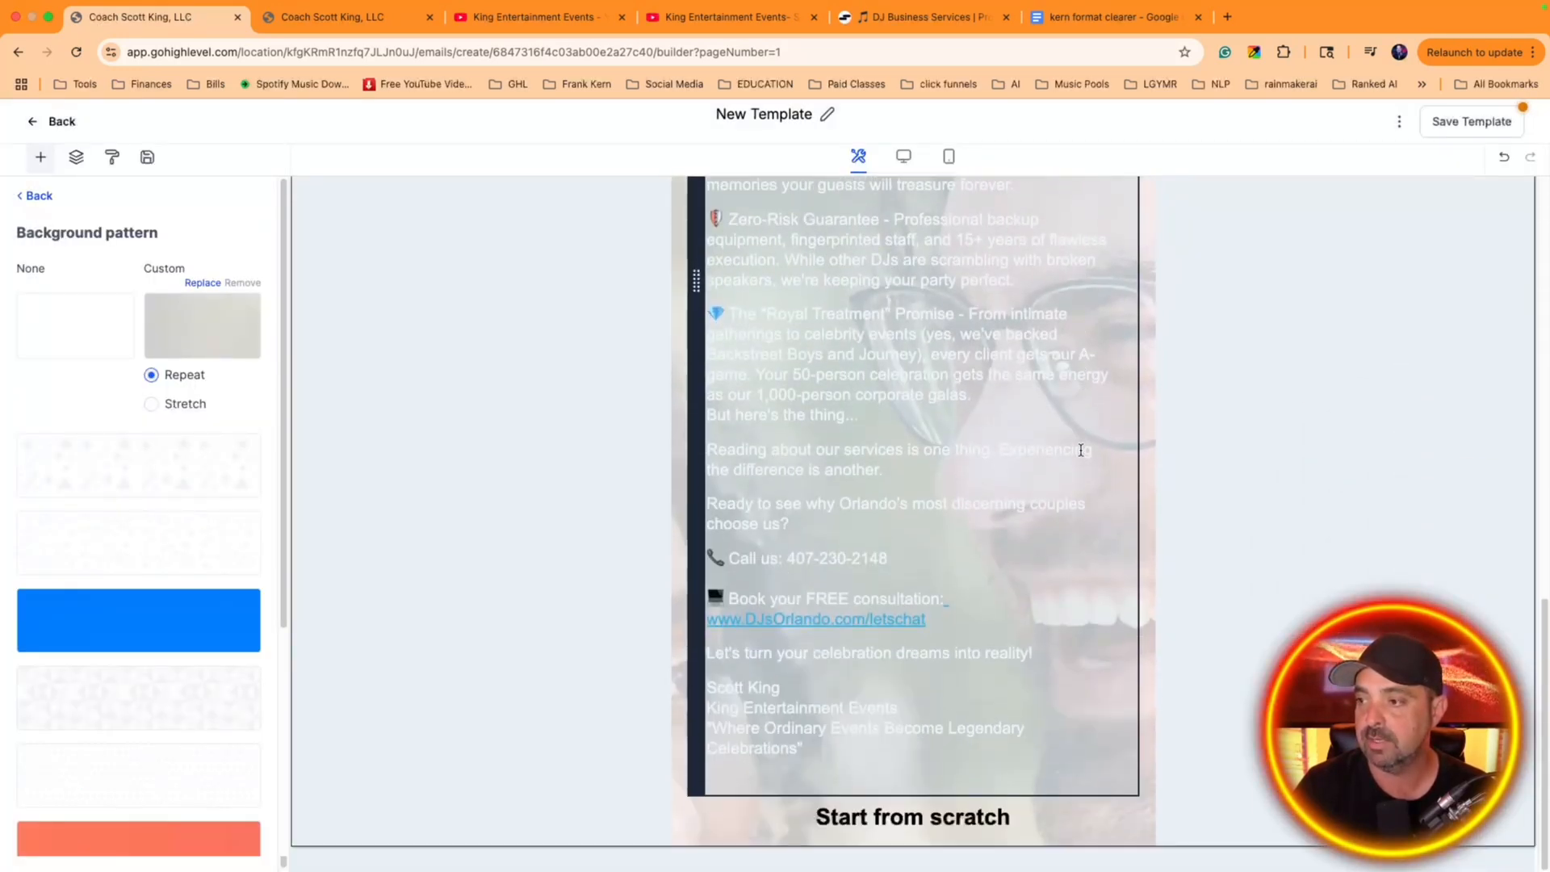
{"action": "scroll", "coordinate": [1074, 452], "scroll_direction": "up", "scroll_amount": 3}
{"action": "scroll", "coordinate": [1069, 458], "scroll_direction": "up", "scroll_amount": 10}
Color all of the welcome body text below the heading black
{"action": "scroll", "coordinate": [905, 638], "scroll_direction": "down", "scroll_amount": 2}
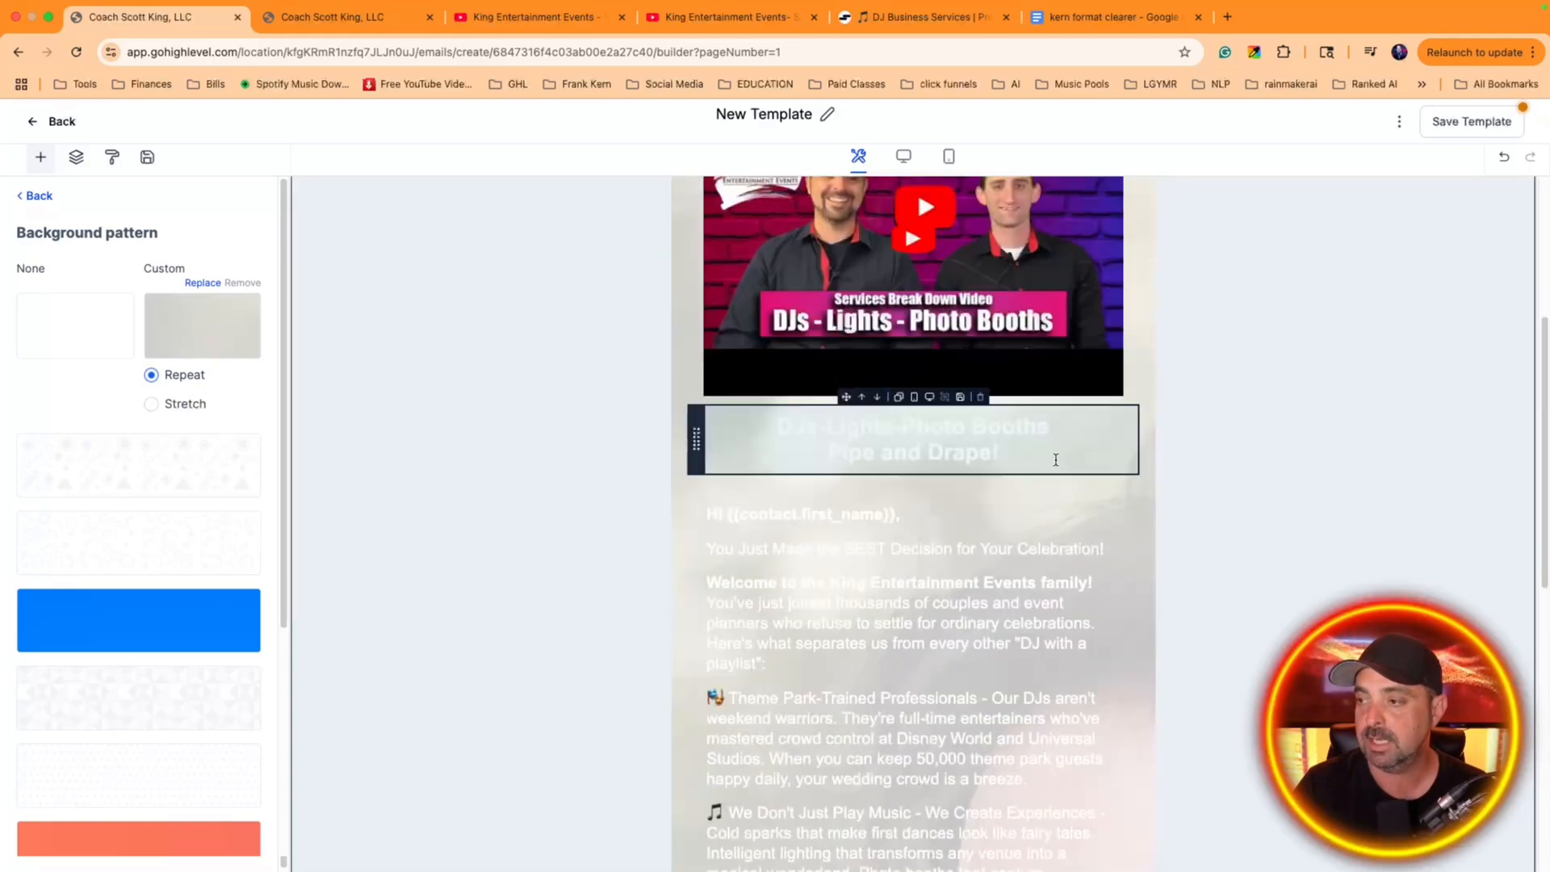
{"action": "left_click", "coordinate": [904, 638]}
{"action": "key", "text": "super+a"}
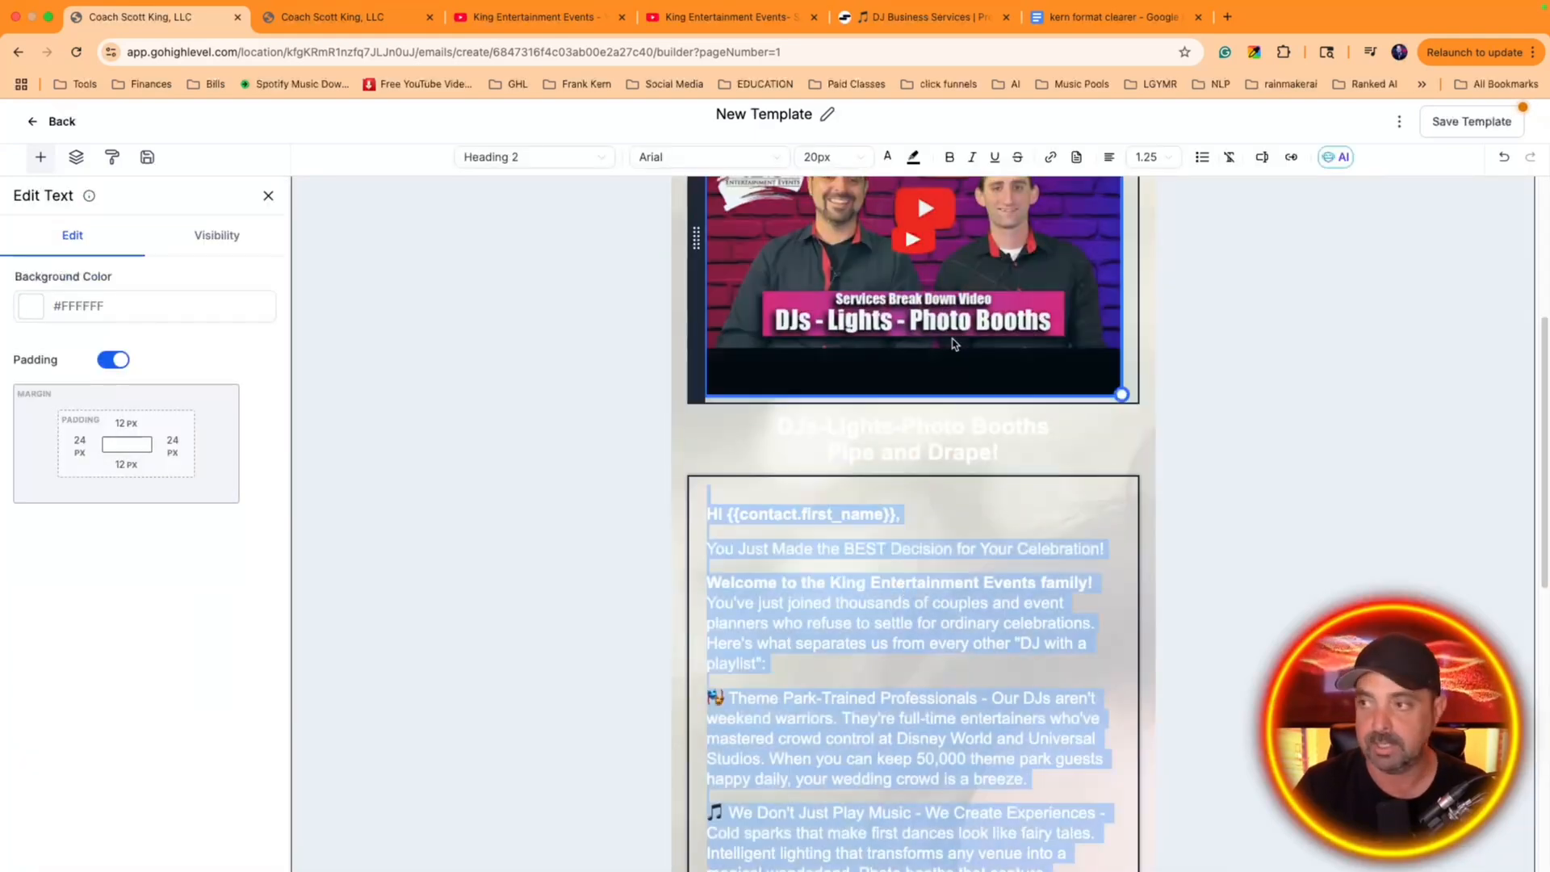
{"action": "left_click", "coordinate": [888, 159]}
{"action": "left_click", "coordinate": [818, 340]}
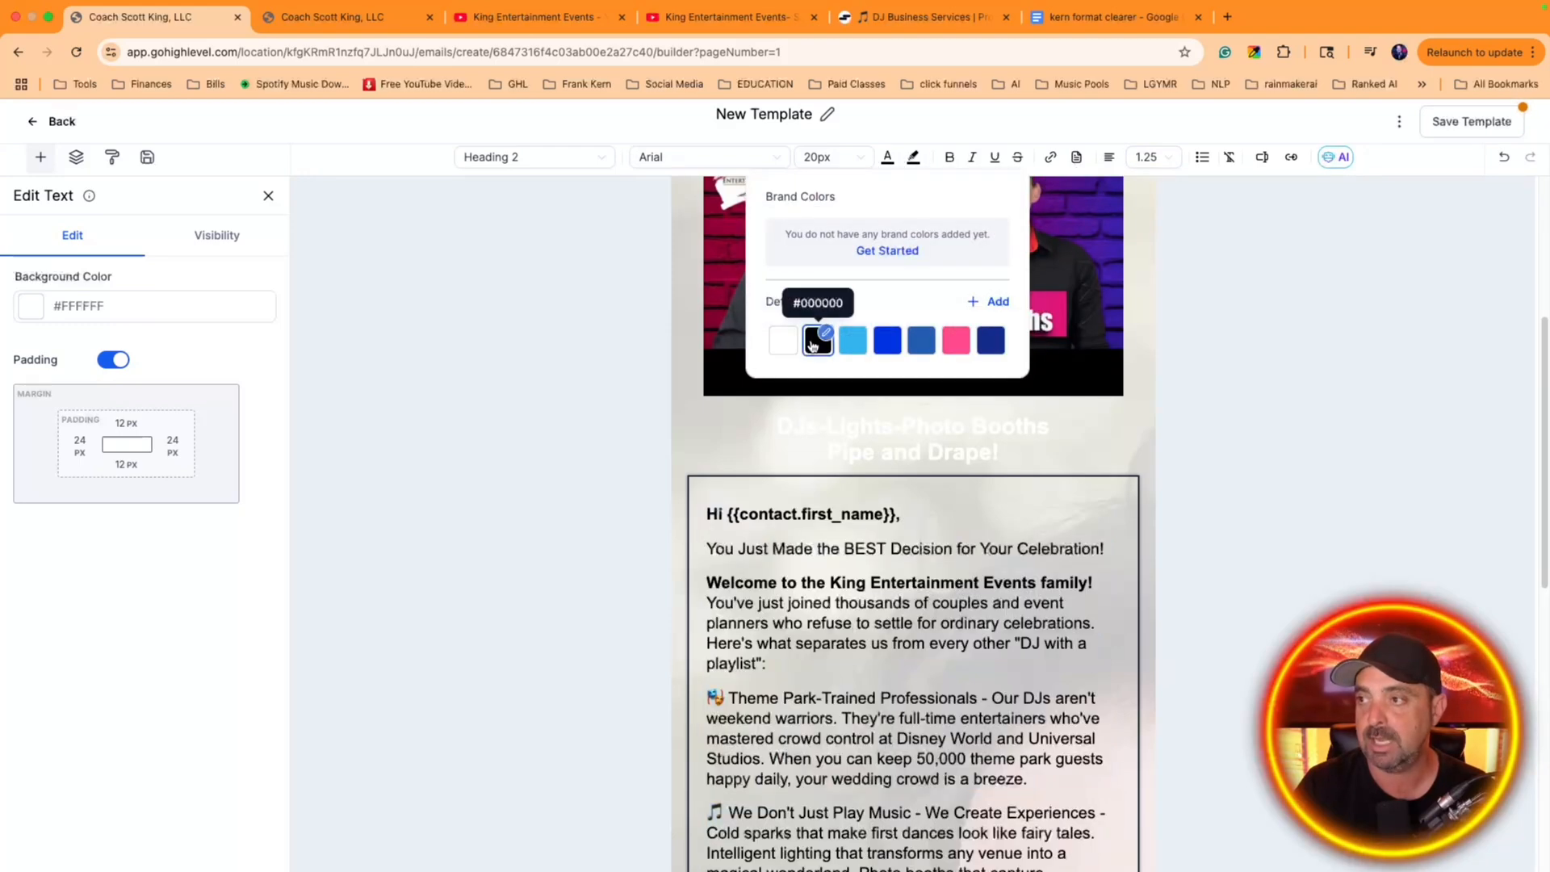
{"action": "left_click", "coordinate": [951, 564]}
Bold the lead phrases "Theme Park-Trained Professionals" and "We Don't Just Play Music" in the body text
{"action": "scroll", "coordinate": [1000, 599], "scroll_direction": "down", "scroll_amount": 3}
{"action": "left_click_drag", "start_coordinate": [980, 566], "coordinate": [718, 563]}
{"action": "key", "text": "ctrl+b"}
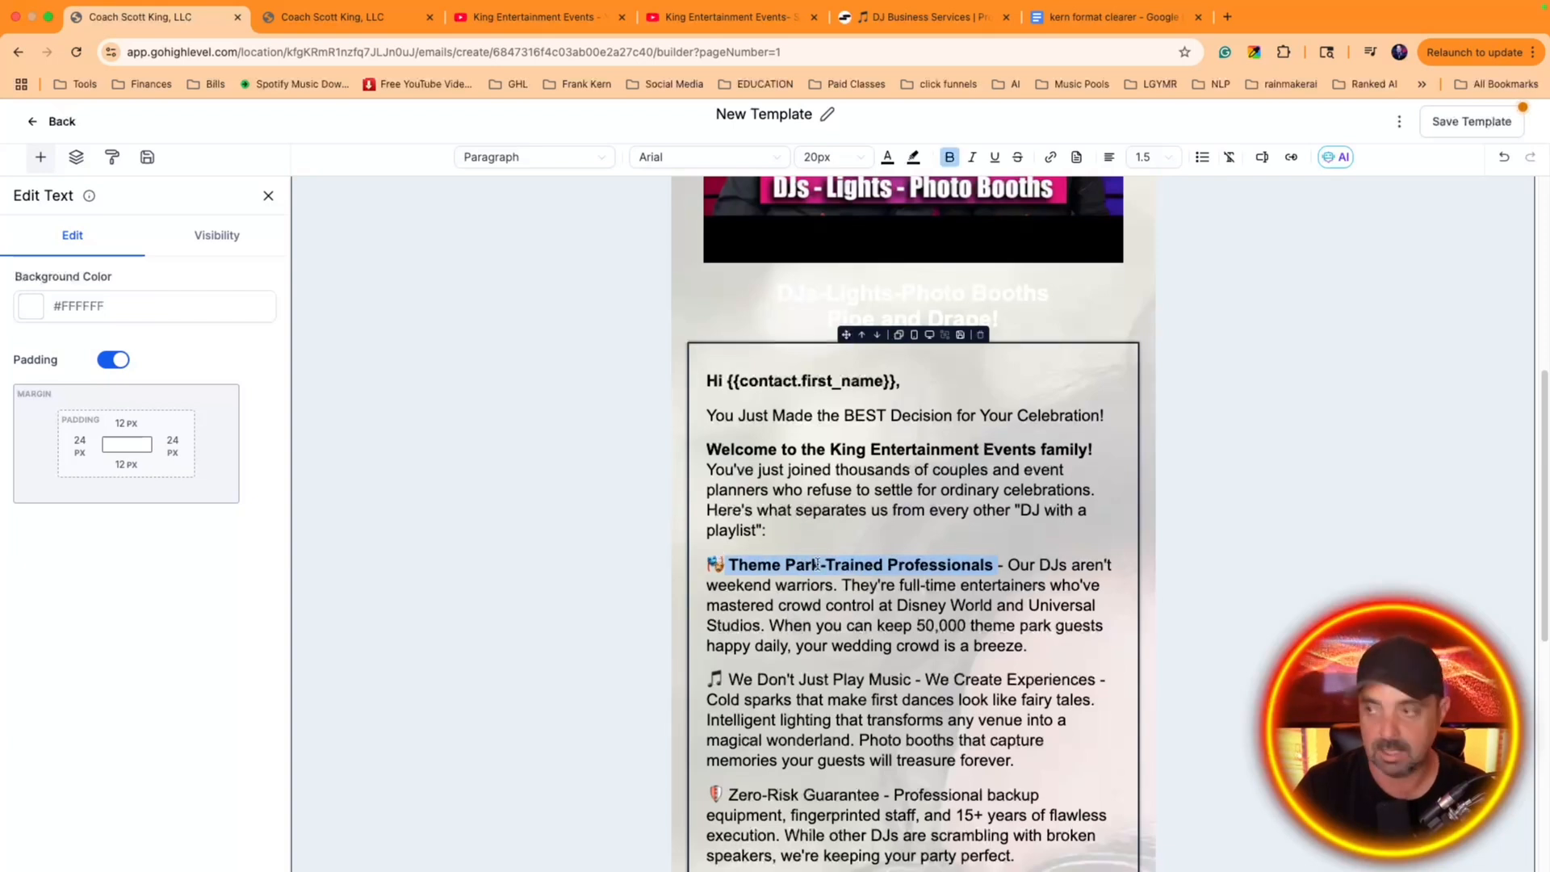
{"action": "scroll", "coordinate": [850, 559], "scroll_direction": "down", "scroll_amount": 3}
{"action": "left_click_drag", "start_coordinate": [913, 546], "coordinate": [731, 547]}
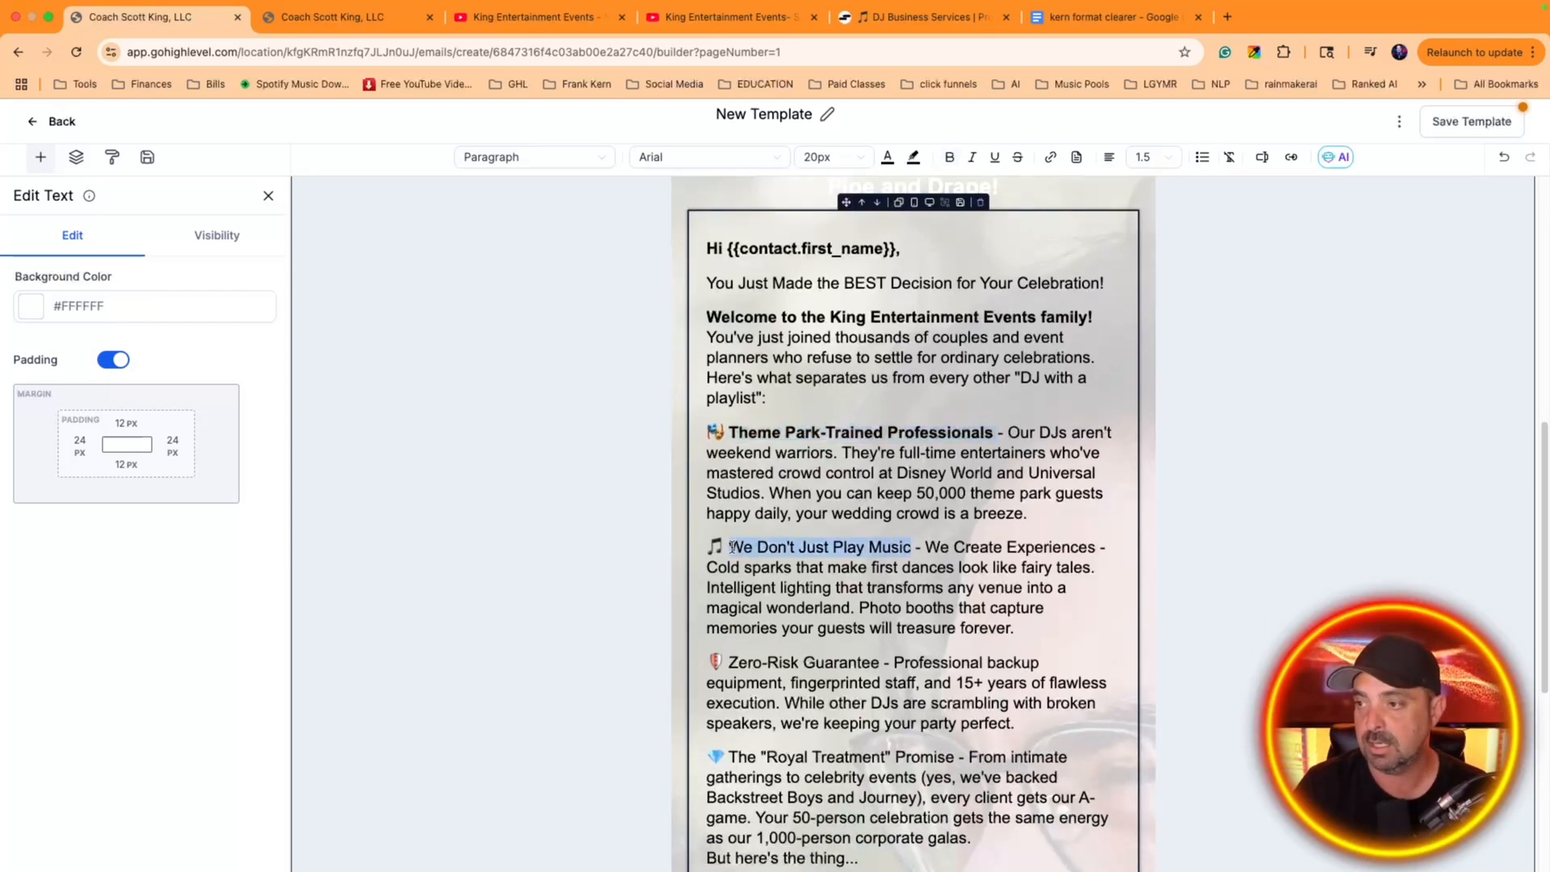
{"action": "key", "text": "ctrl+b"}
Bold the lead phrases "Zero-Risk Guarantee" and "The "Royal Treatment" Promise" in the body text
{"action": "scroll", "coordinate": [865, 558], "scroll_direction": "down", "scroll_amount": 3}
{"action": "left_click_drag", "start_coordinate": [878, 539], "coordinate": [730, 537]}
{"action": "key", "text": "ctrl+b"}
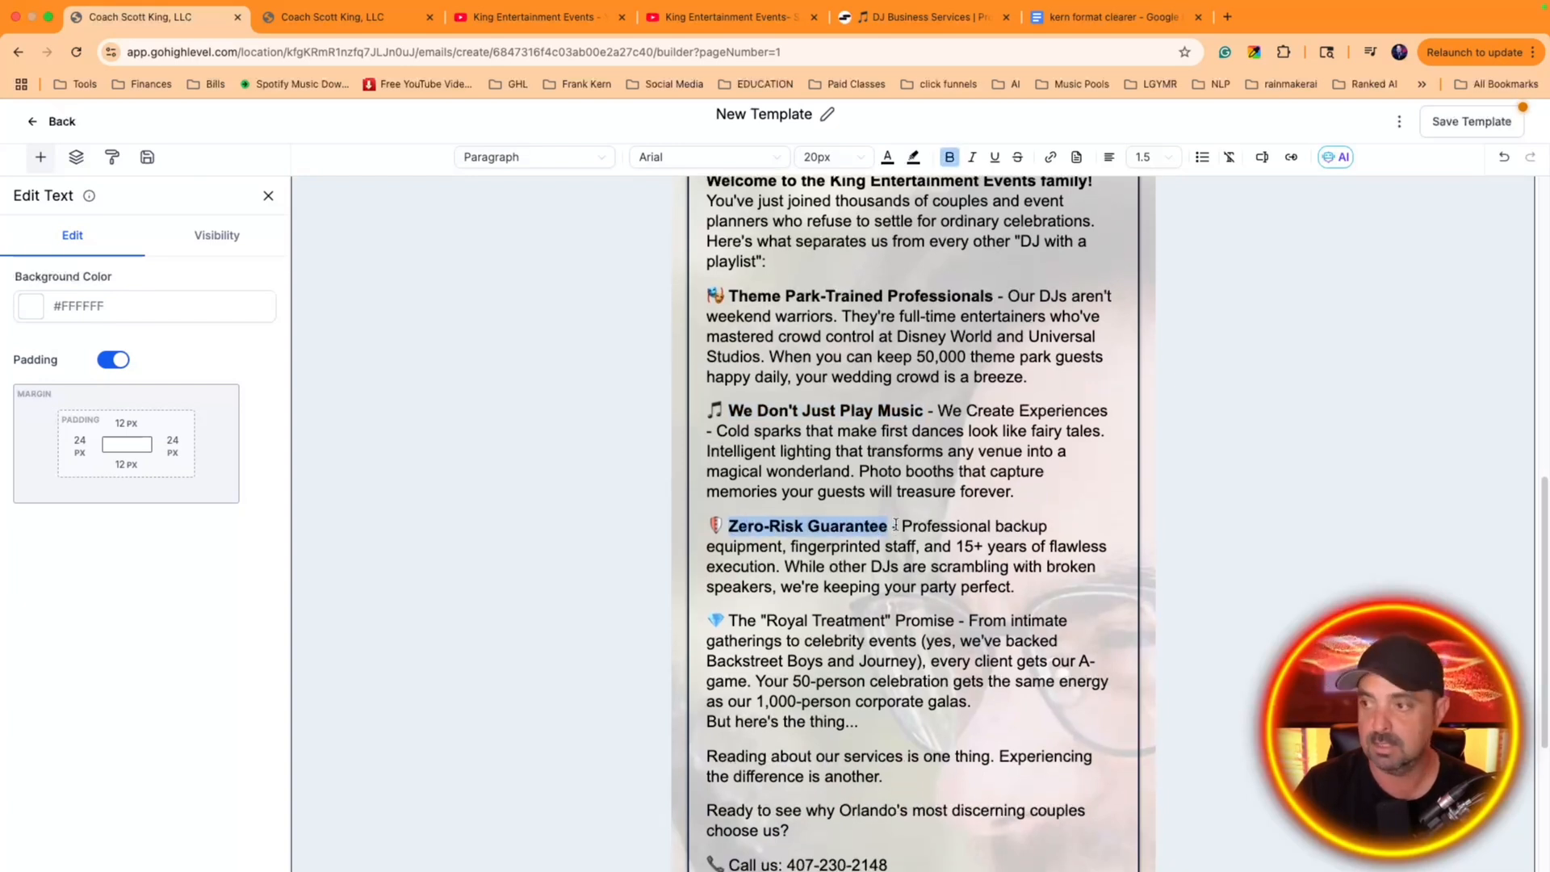
{"action": "scroll", "coordinate": [1038, 583], "scroll_direction": "down", "scroll_amount": 1}
{"action": "left_click_drag", "start_coordinate": [956, 602], "coordinate": [739, 601]}
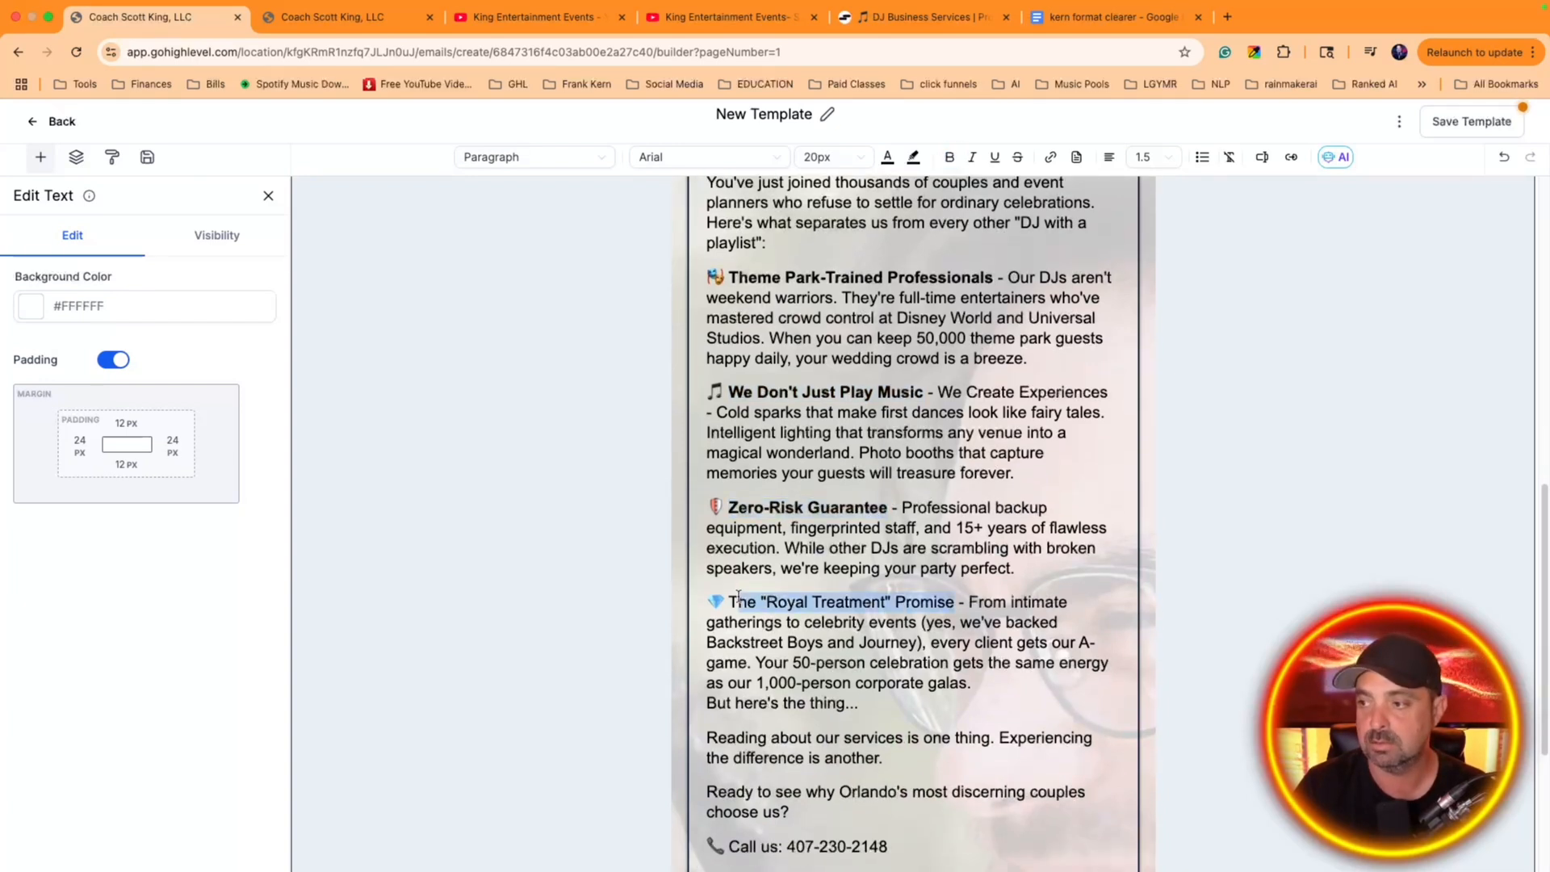
{"action": "key", "text": "ctrl+b"}
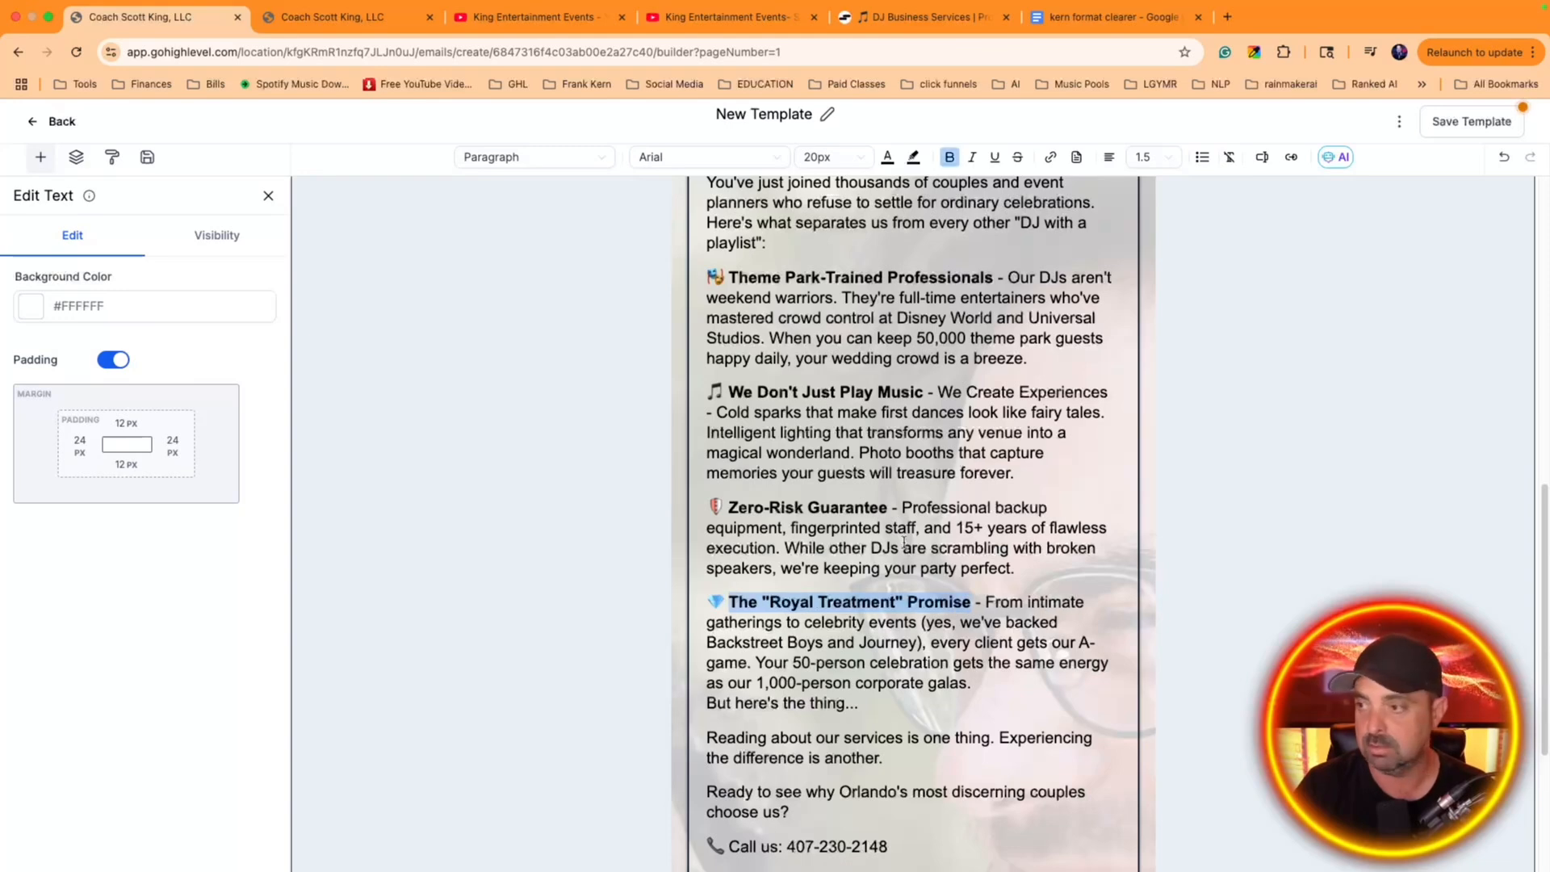
{"action": "scroll", "coordinate": [903, 646], "scroll_direction": "down", "scroll_amount": 5}
{"action": "left_click", "coordinate": [903, 687]}
{"action": "scroll", "coordinate": [1020, 619], "scroll_direction": "down", "scroll_amount": 4}
{"action": "left_click", "coordinate": [946, 596]}
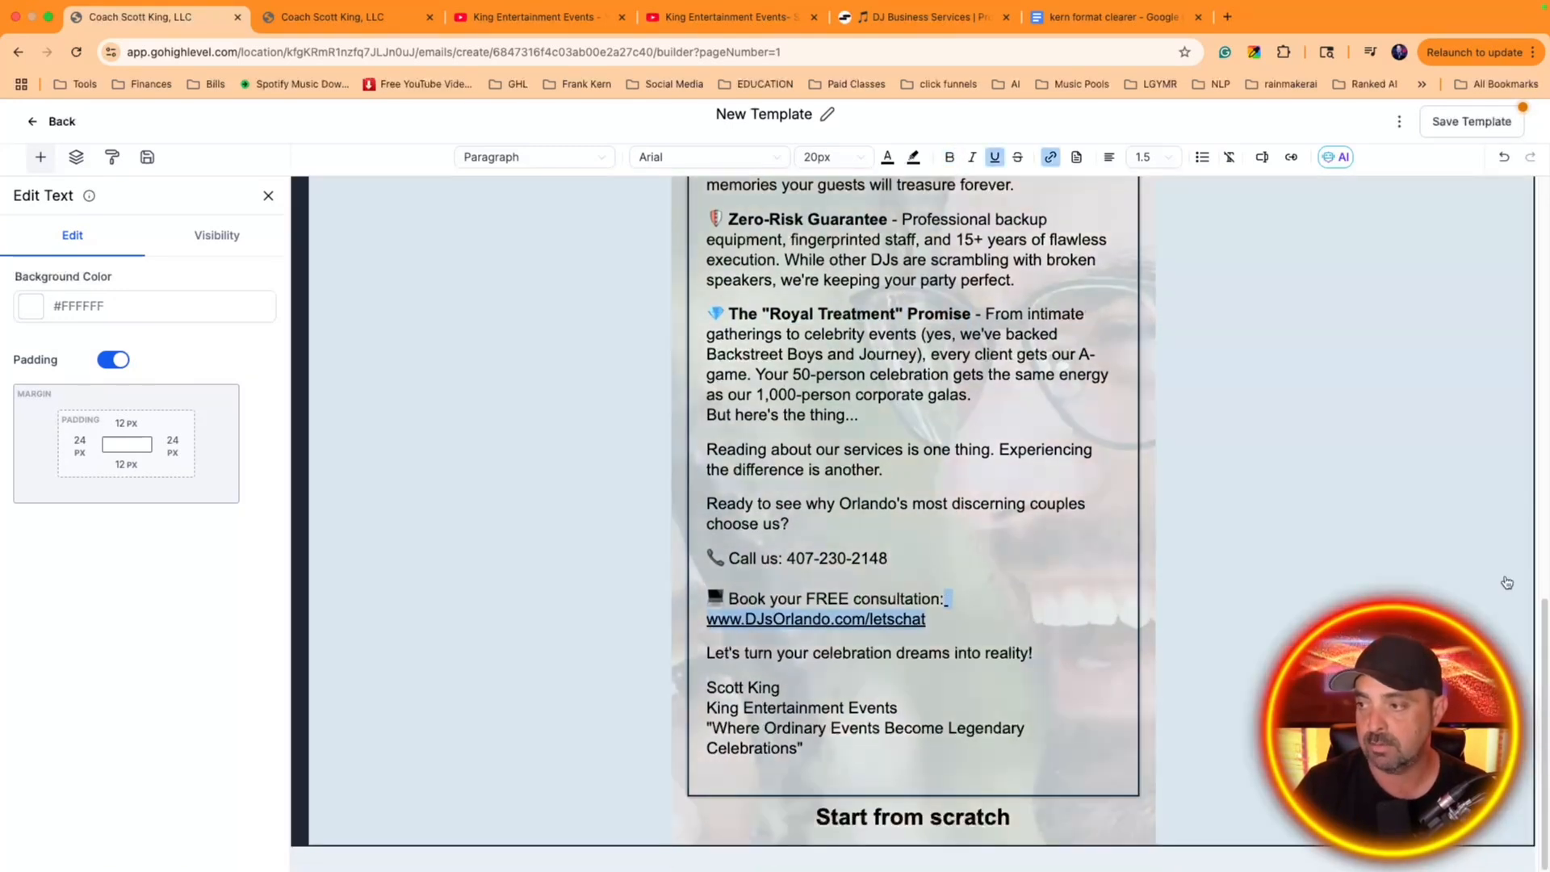
{"action": "key", "text": "Left"}
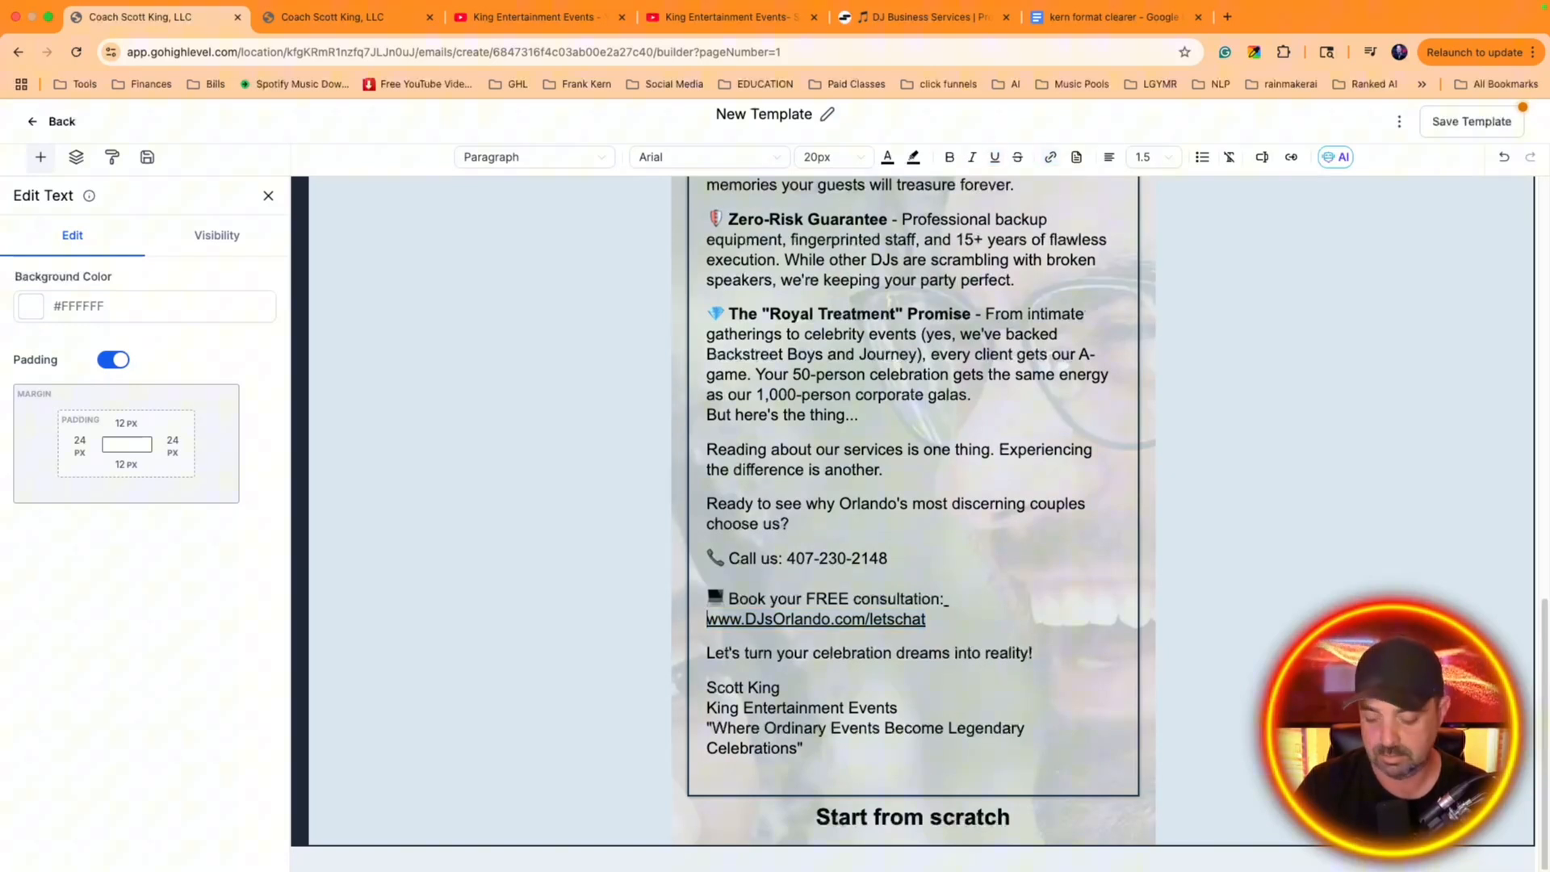
{"action": "key", "text": "BackSpace"}
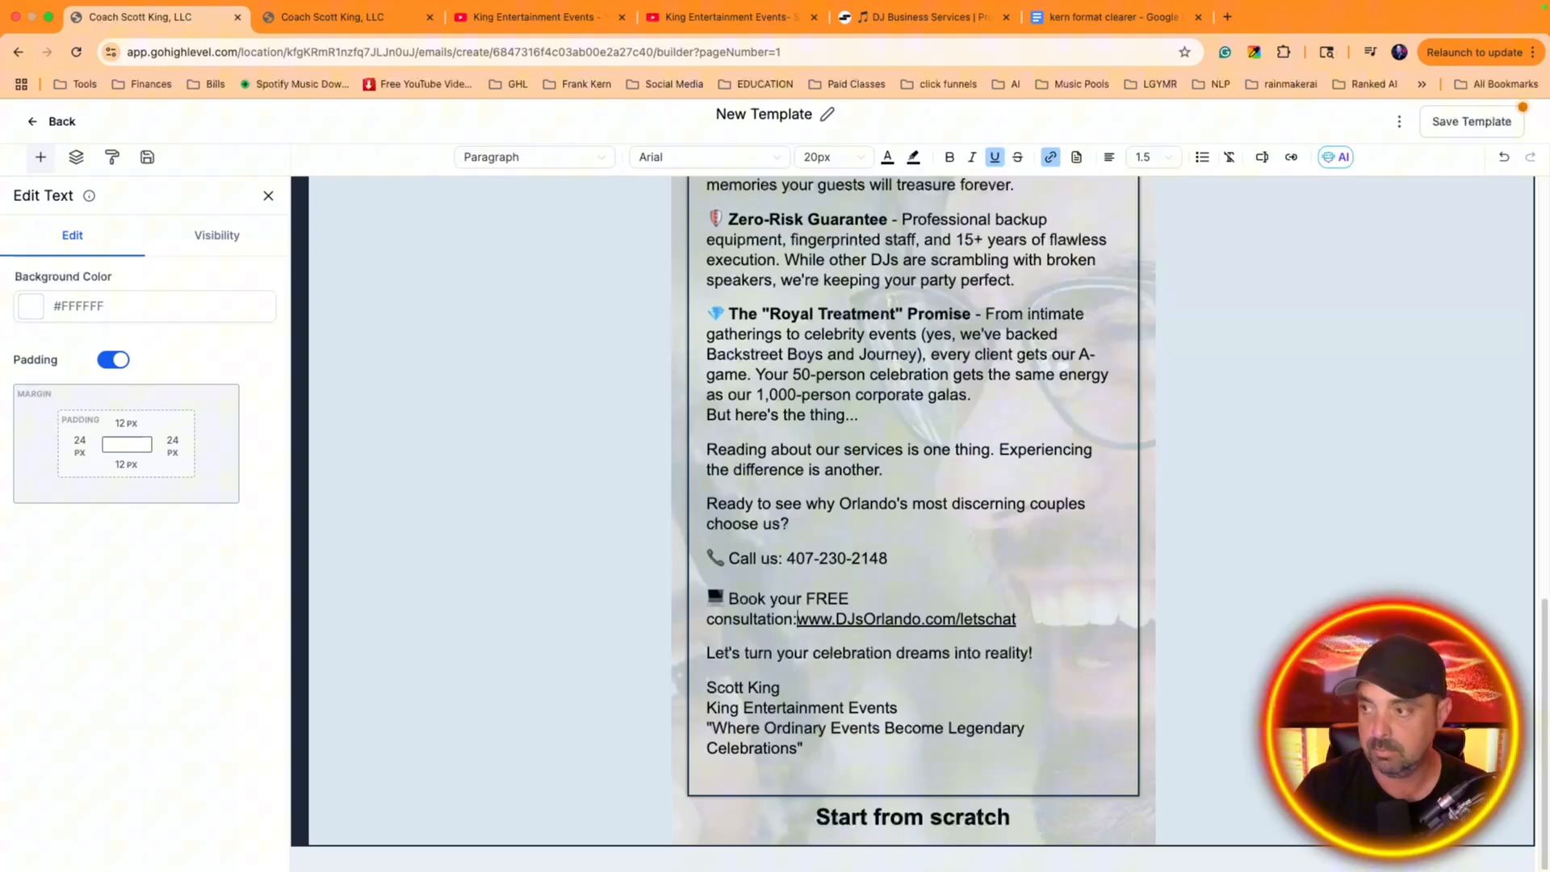
{"action": "key", "text": "shift+Return"}
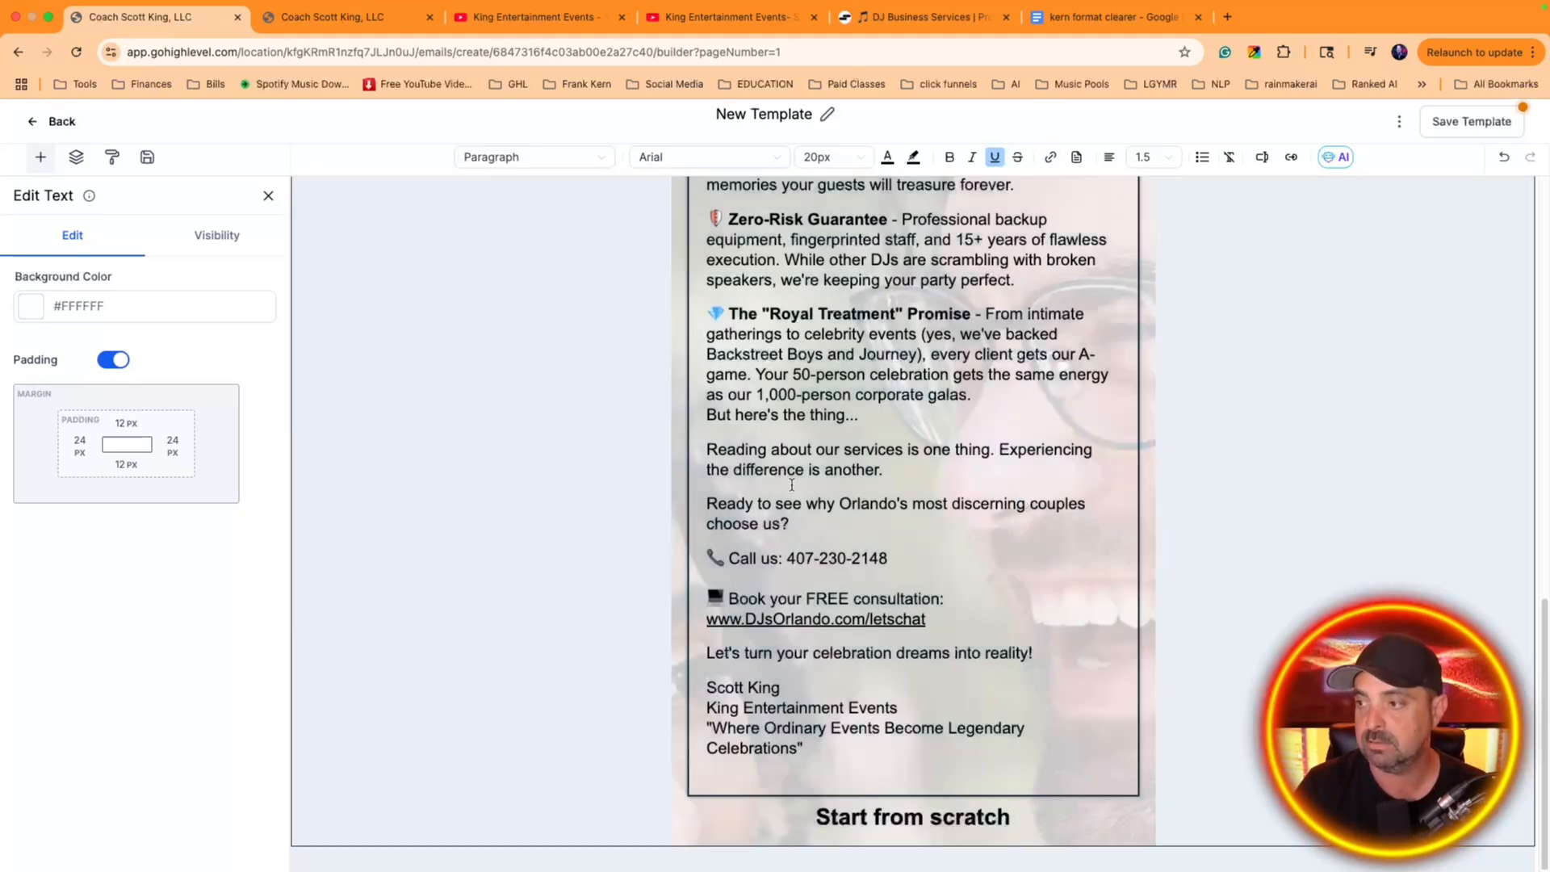
Delete the "Start from scratch" text at the bottom of the email
{"action": "scroll", "coordinate": [888, 501], "scroll_direction": "up", "scroll_amount": 15}
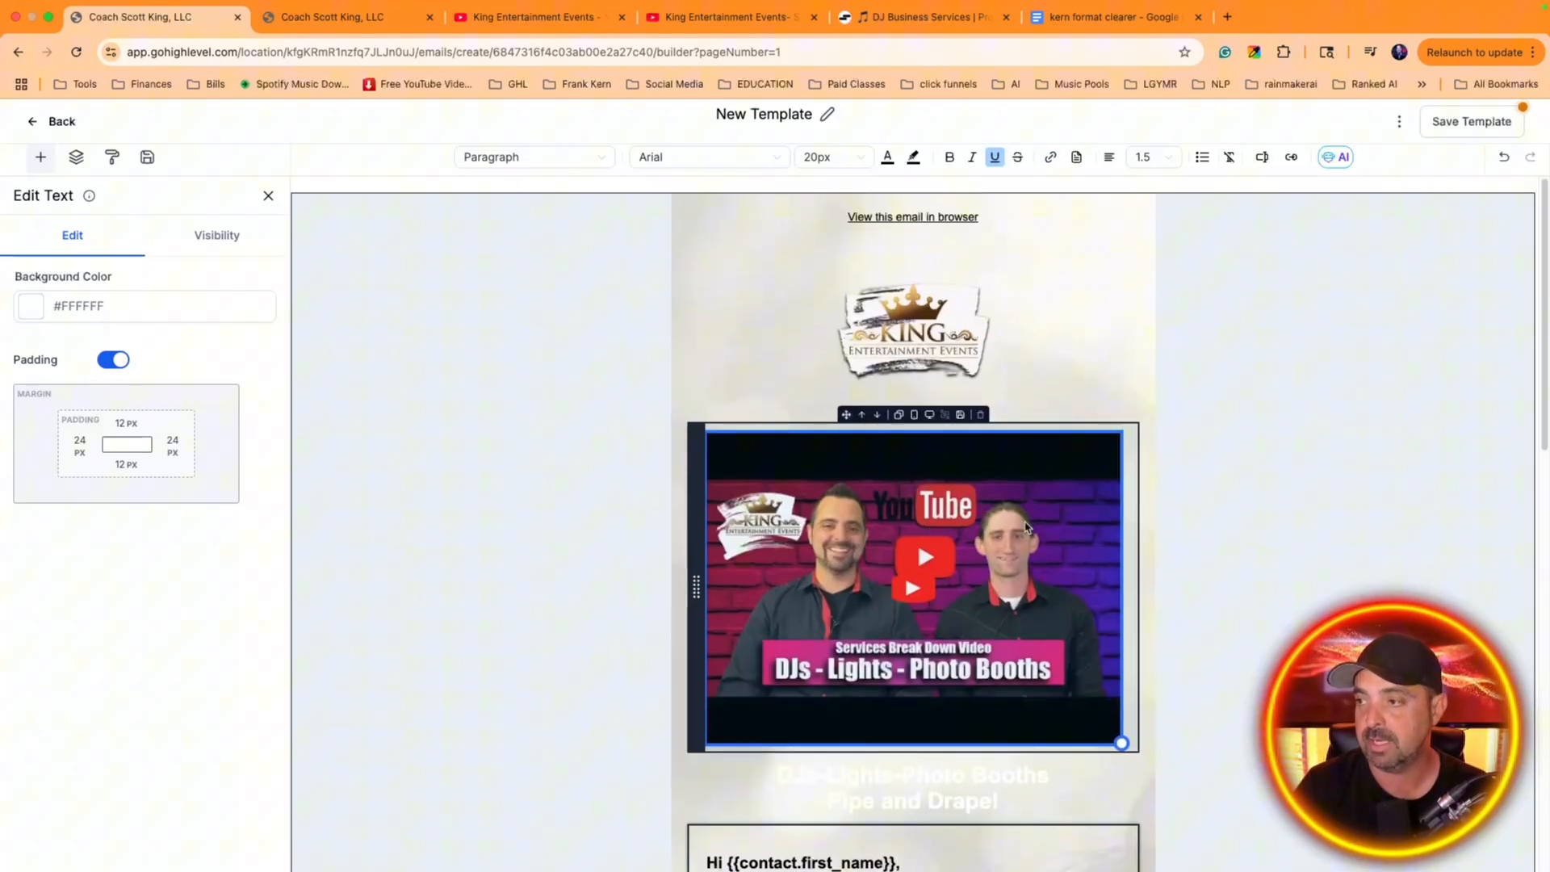
{"action": "scroll", "coordinate": [945, 531], "scroll_direction": "down", "scroll_amount": 15}
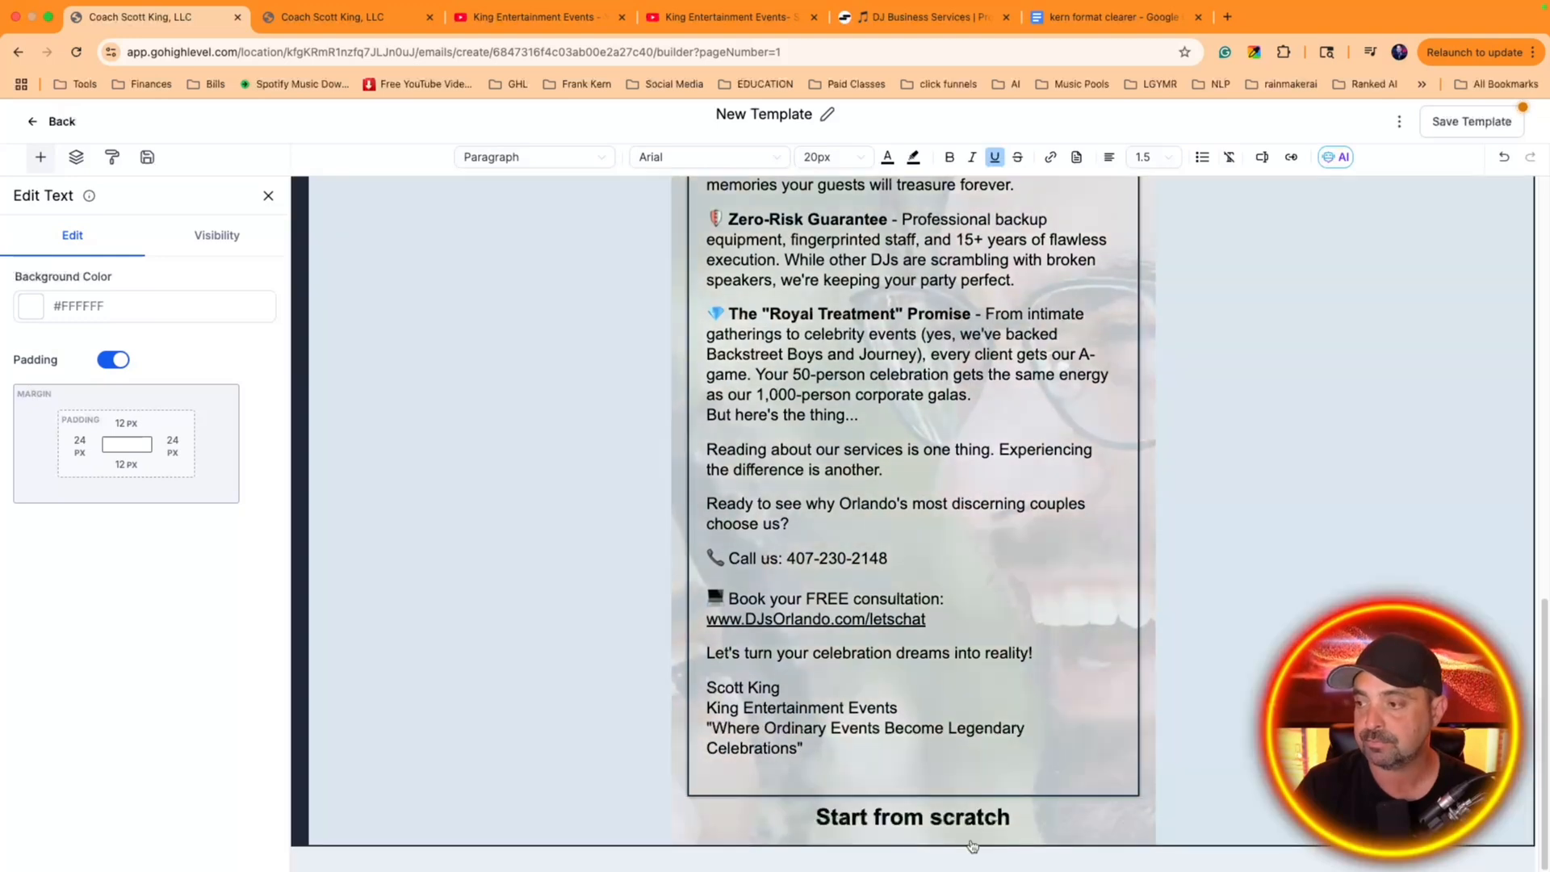
{"action": "left_click", "coordinate": [974, 819]}
{"action": "triple_click", "coordinate": [975, 820]}
{"action": "key", "text": "BackSpace"}
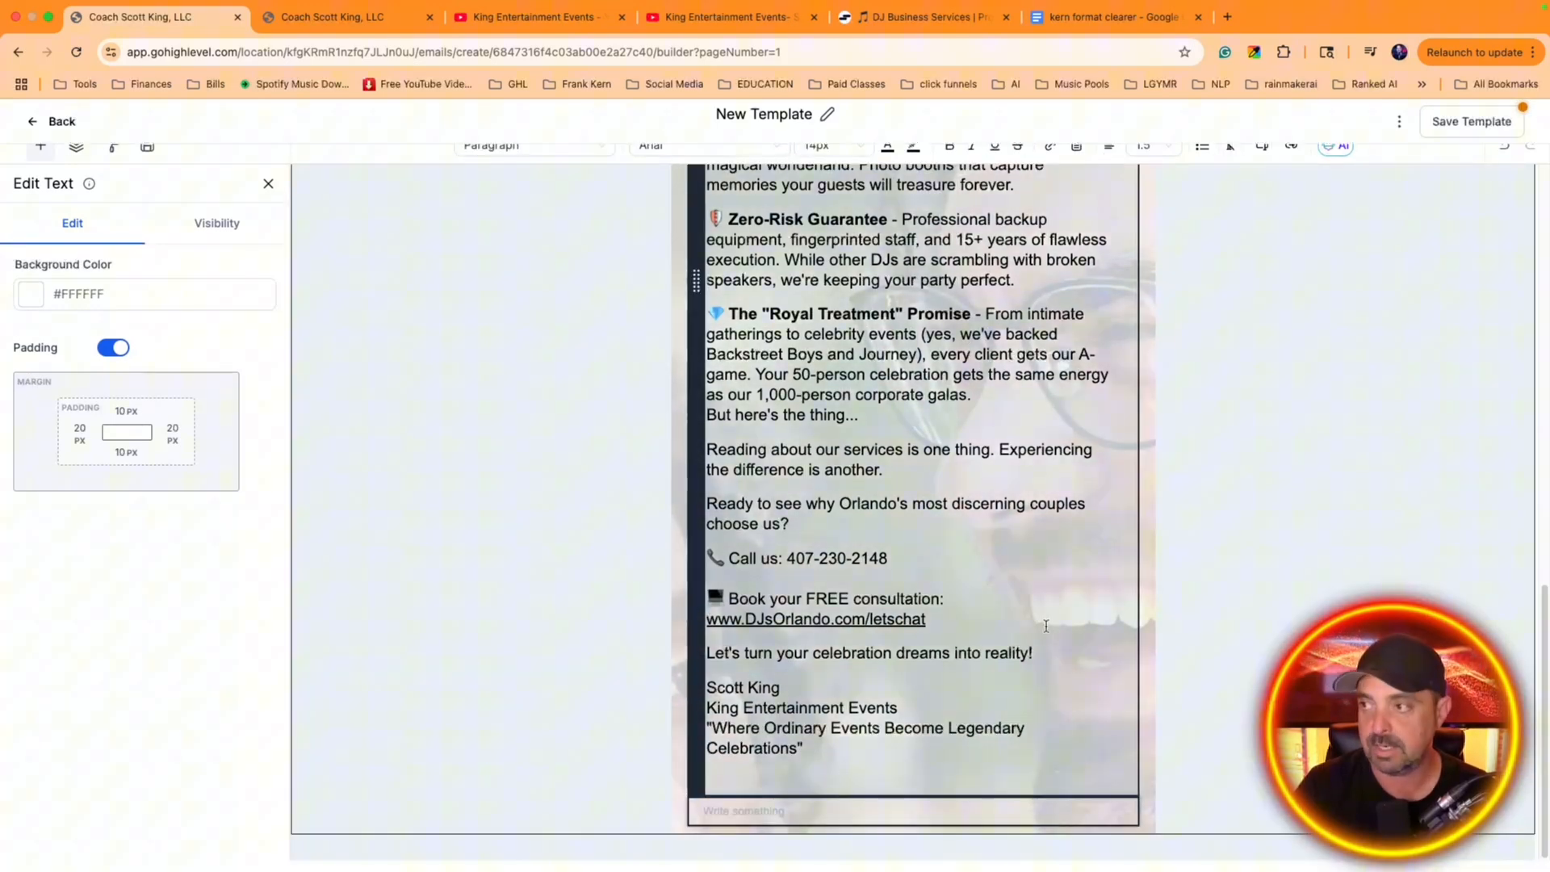
Change the text color of the "DJs-Lights-Photo Booths Pipe and Drape!" heading to black
{"action": "scroll", "coordinate": [1063, 662], "scroll_direction": "up", "scroll_amount": 15}
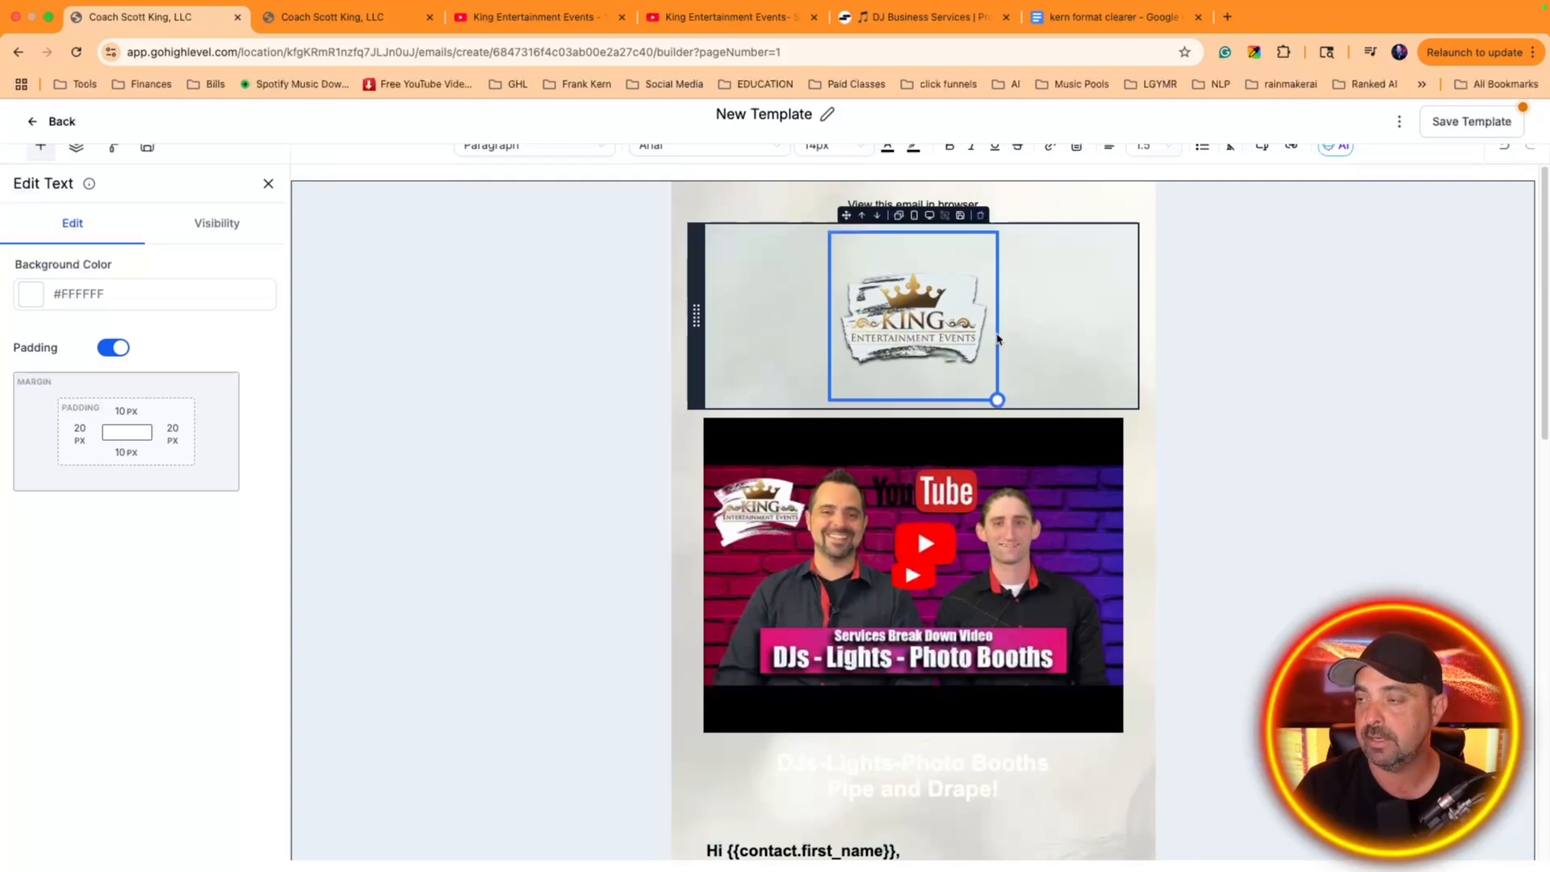
{"action": "scroll", "coordinate": [940, 323], "scroll_direction": "down", "scroll_amount": 5}
{"action": "scroll", "coordinate": [888, 320], "scroll_direction": "up", "scroll_amount": 5}
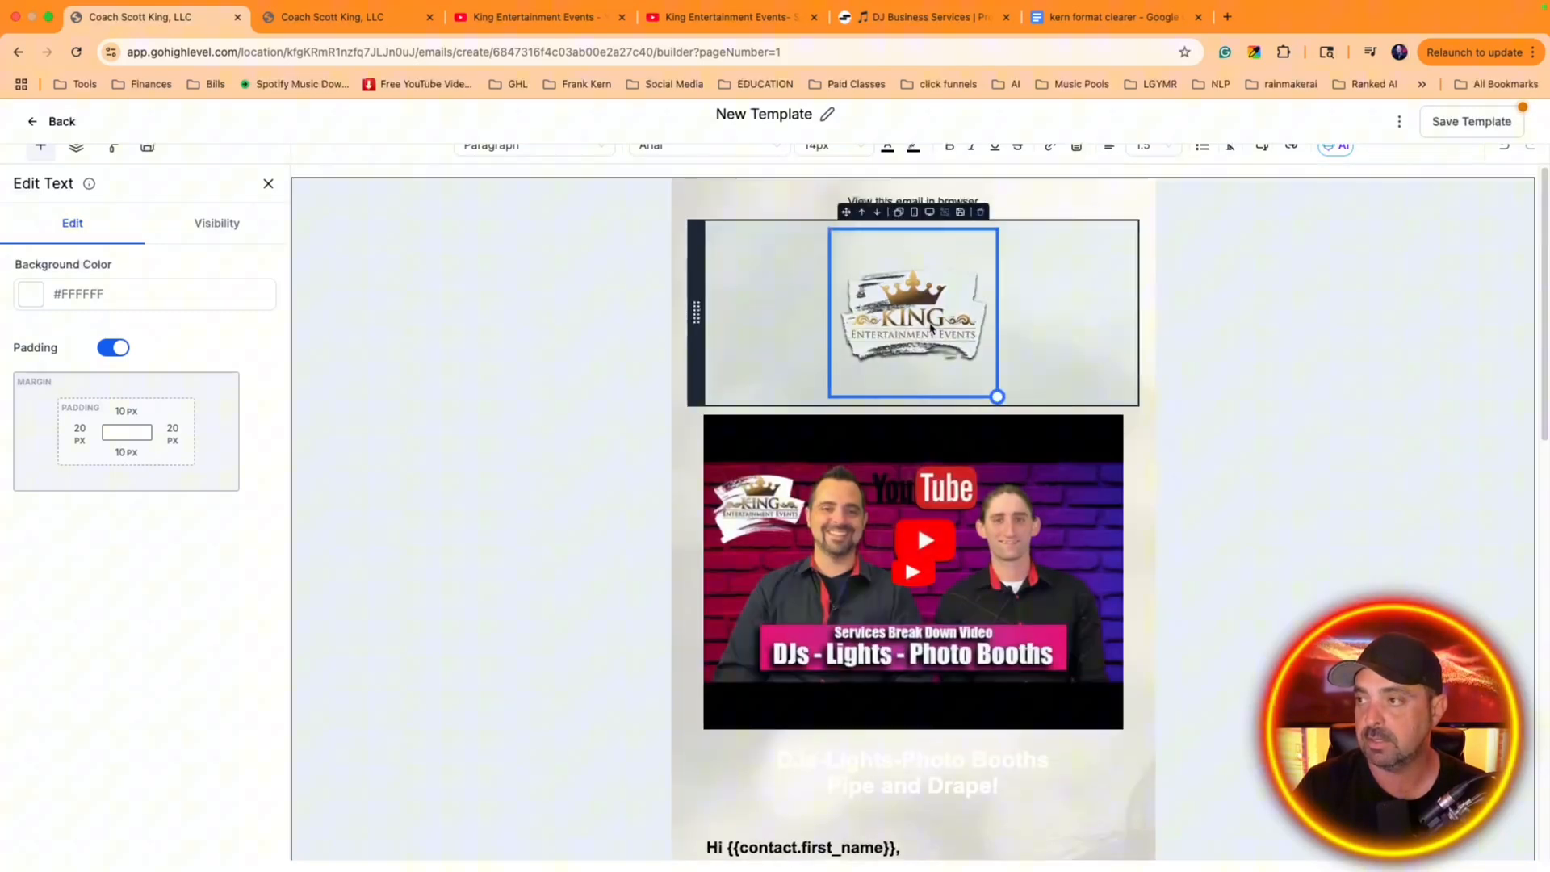
{"action": "scroll", "coordinate": [1018, 398], "scroll_direction": "down", "scroll_amount": 2}
{"action": "triple_click", "coordinate": [872, 621]}
{"action": "scroll", "coordinate": [982, 166], "scroll_direction": "up", "scroll_amount": 2}
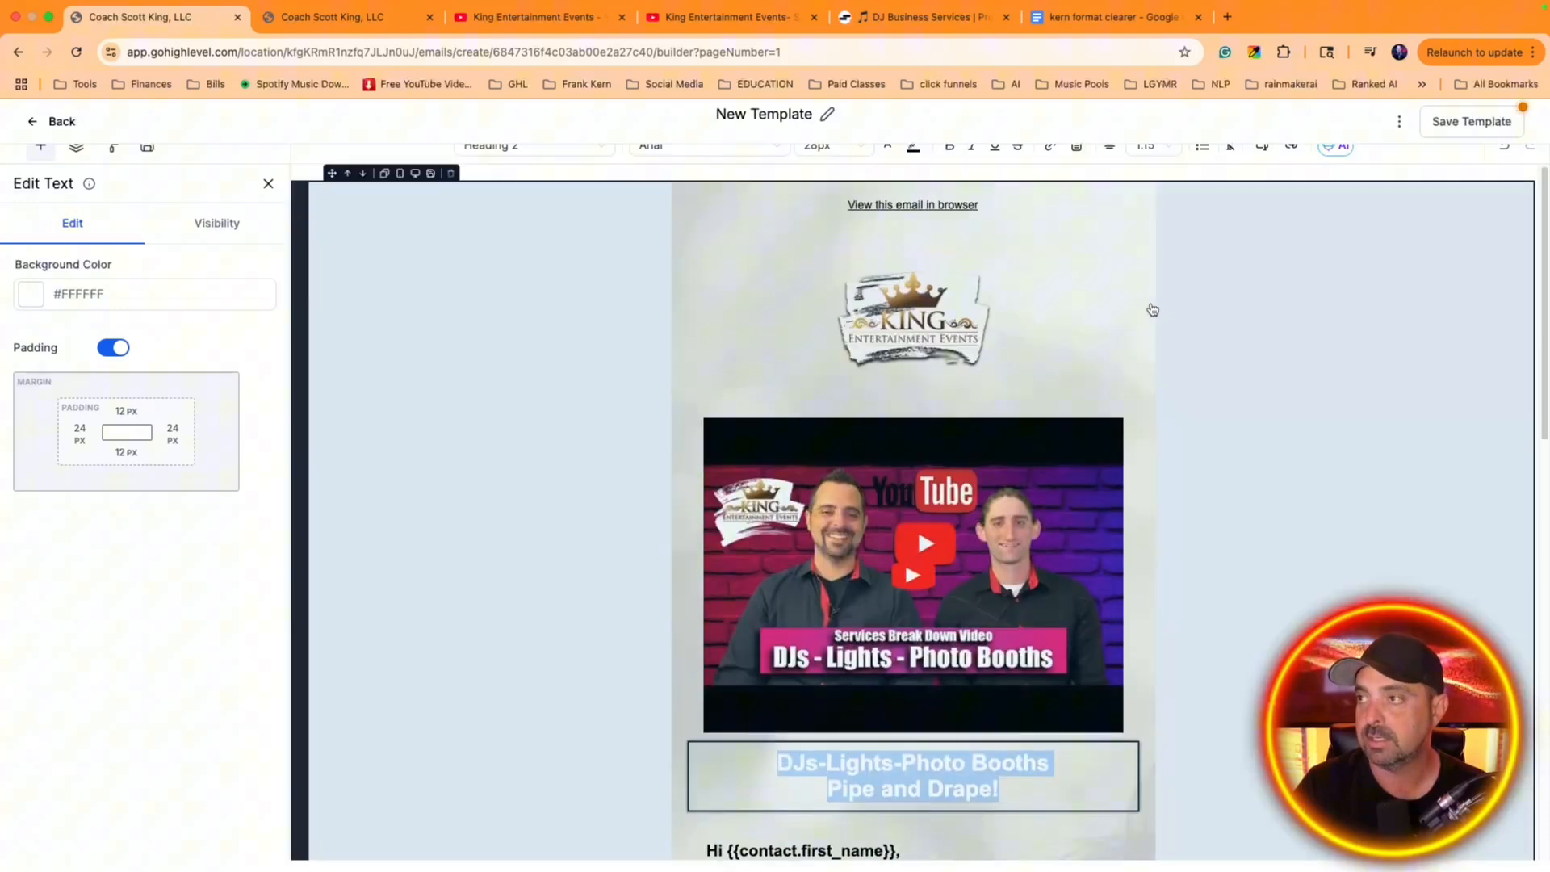
{"action": "left_click", "coordinate": [889, 147]}
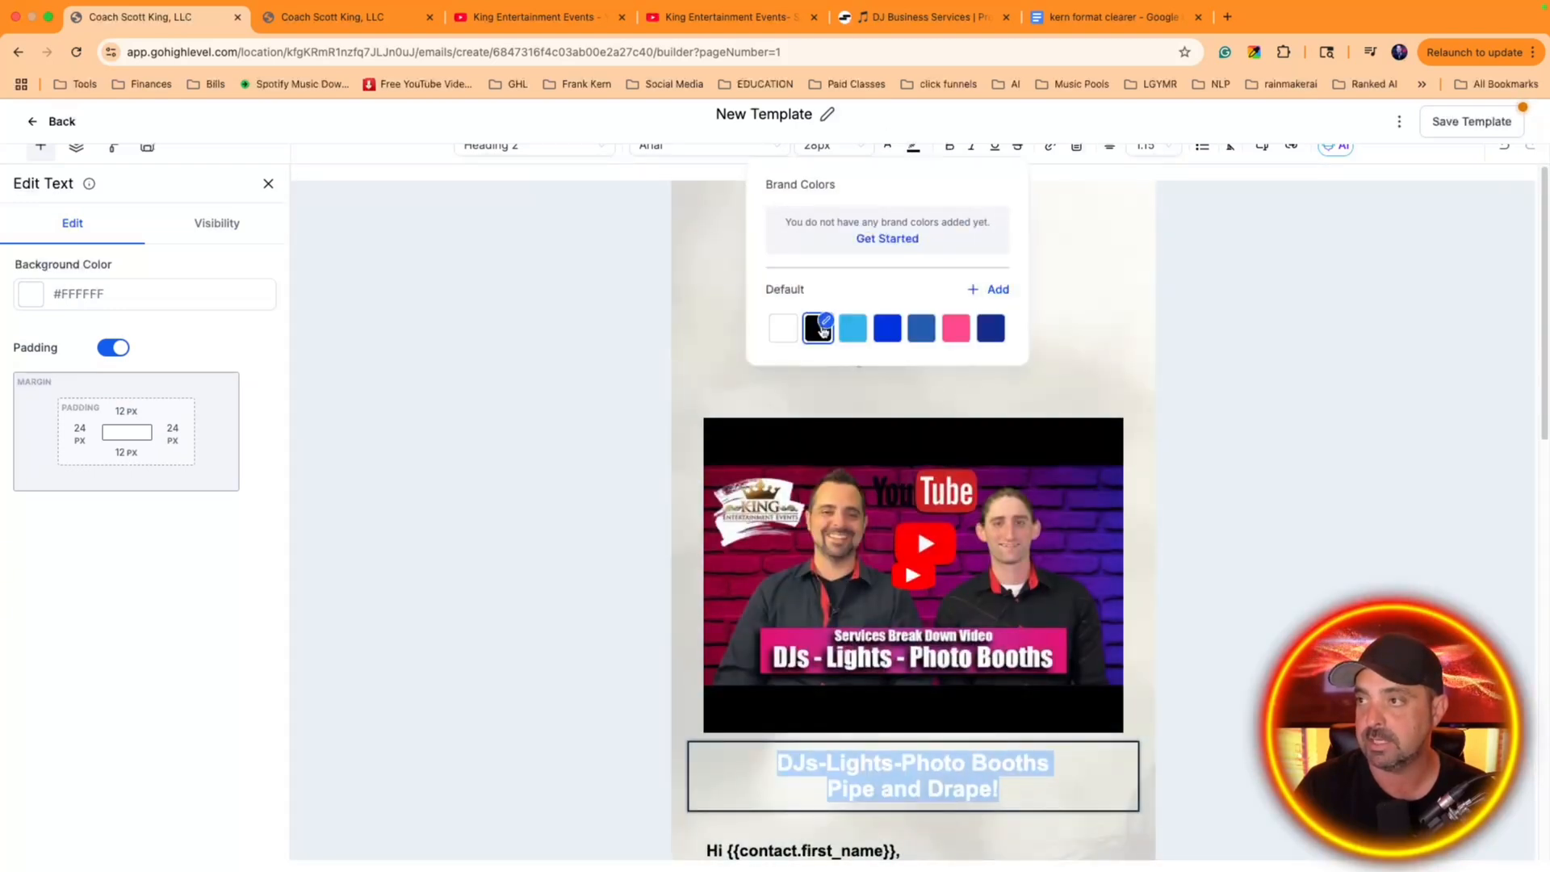
{"action": "left_click", "coordinate": [820, 327]}
Add a two-column layout at the bottom of the email, below the body text section
{"action": "scroll", "coordinate": [1064, 403], "scroll_direction": "down", "scroll_amount": 7}
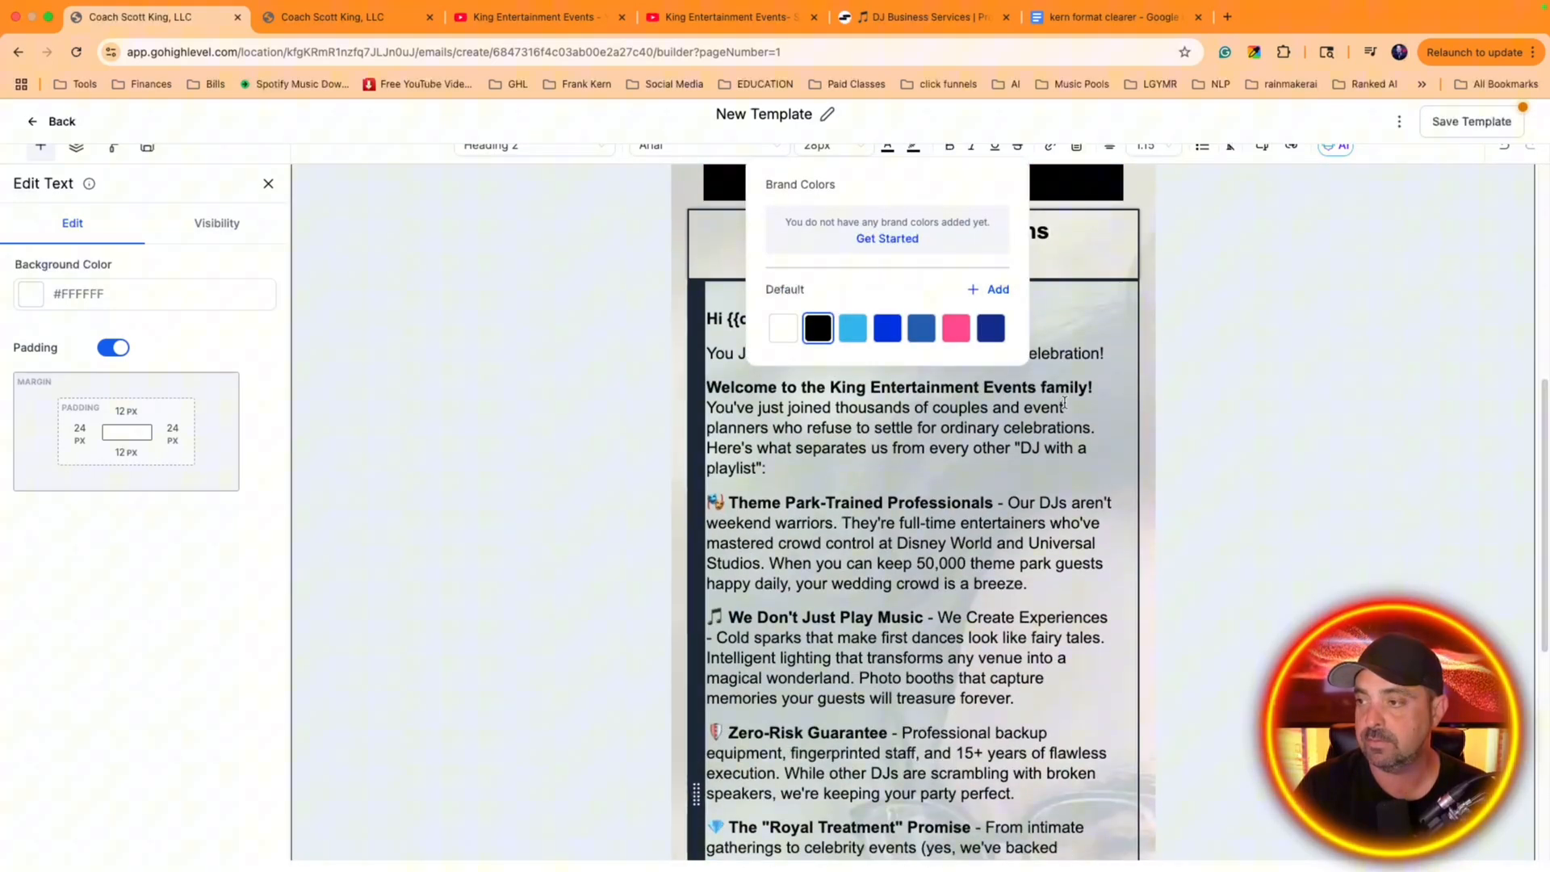
{"action": "scroll", "coordinate": [1064, 403], "scroll_direction": "down", "scroll_amount": 5}
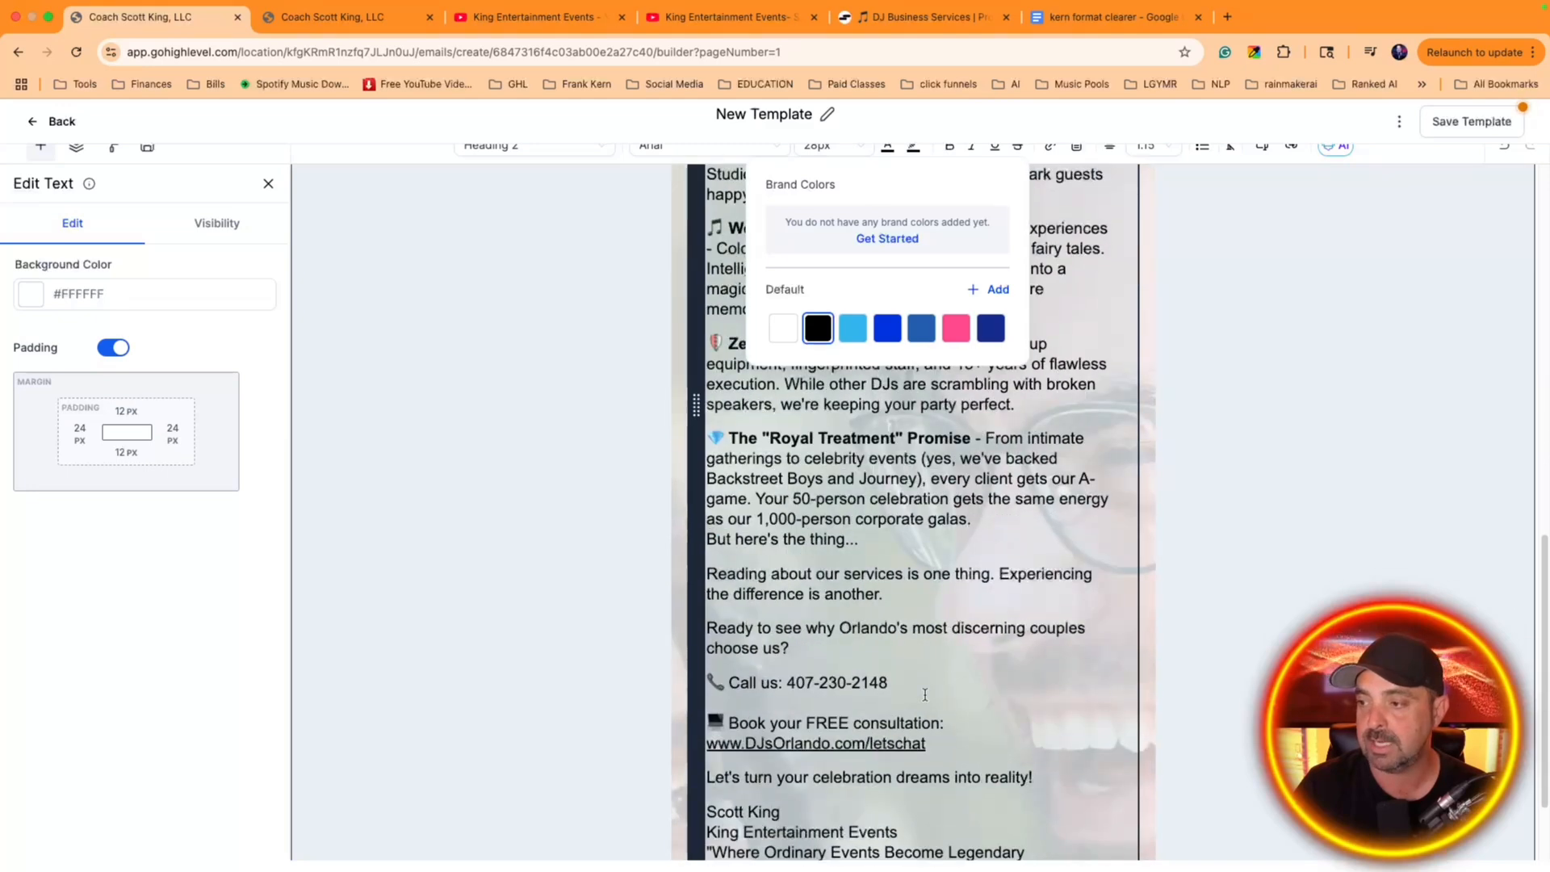
{"action": "scroll", "coordinate": [1046, 632], "scroll_direction": "down", "scroll_amount": 2}
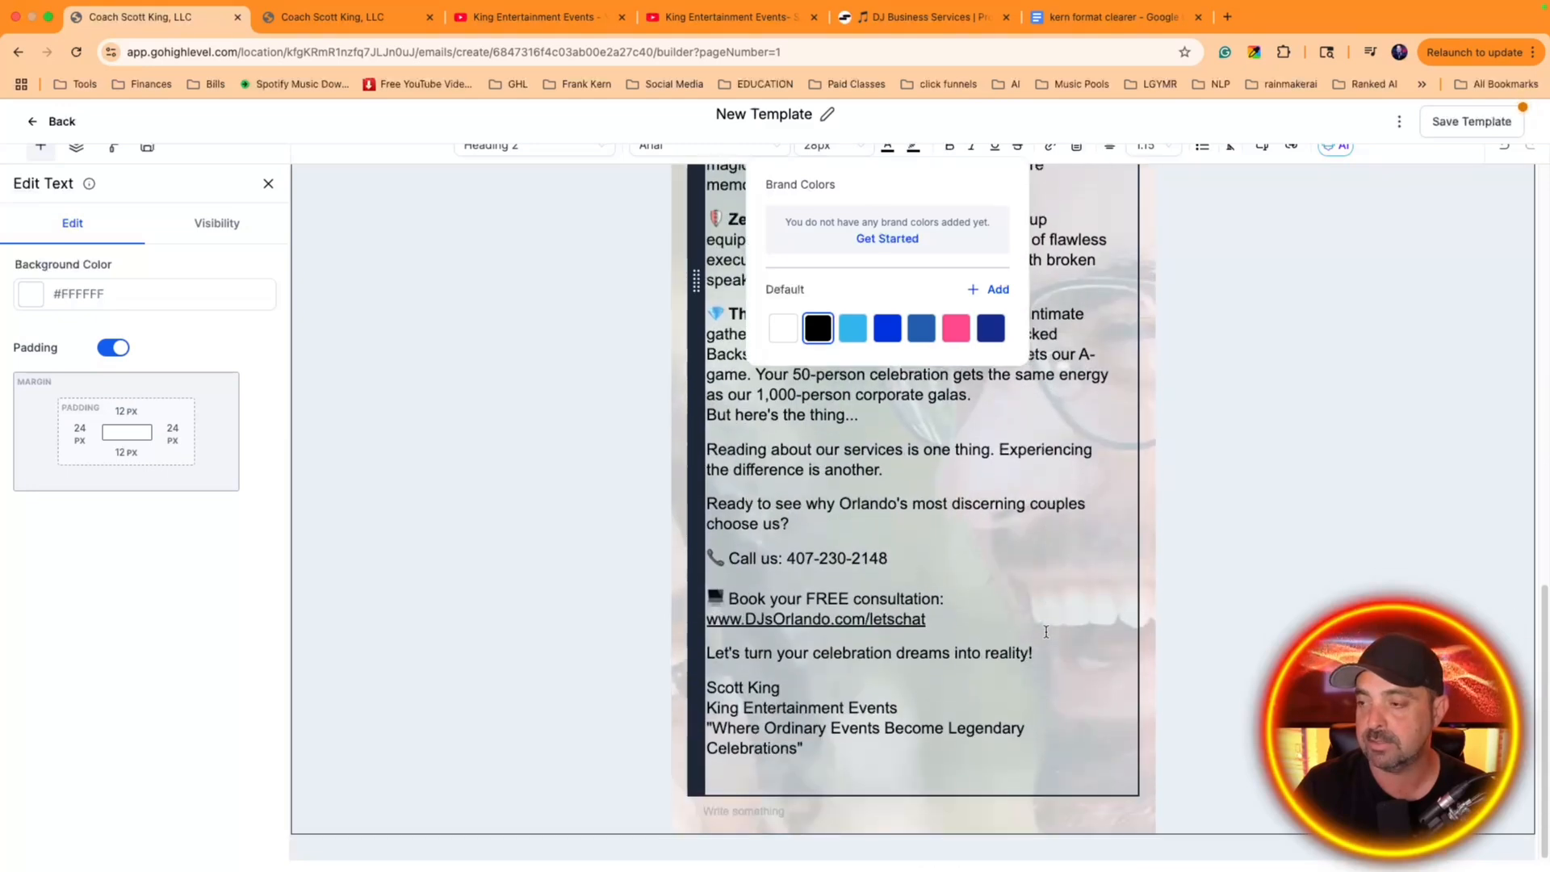
{"action": "left_click", "coordinate": [812, 810]}
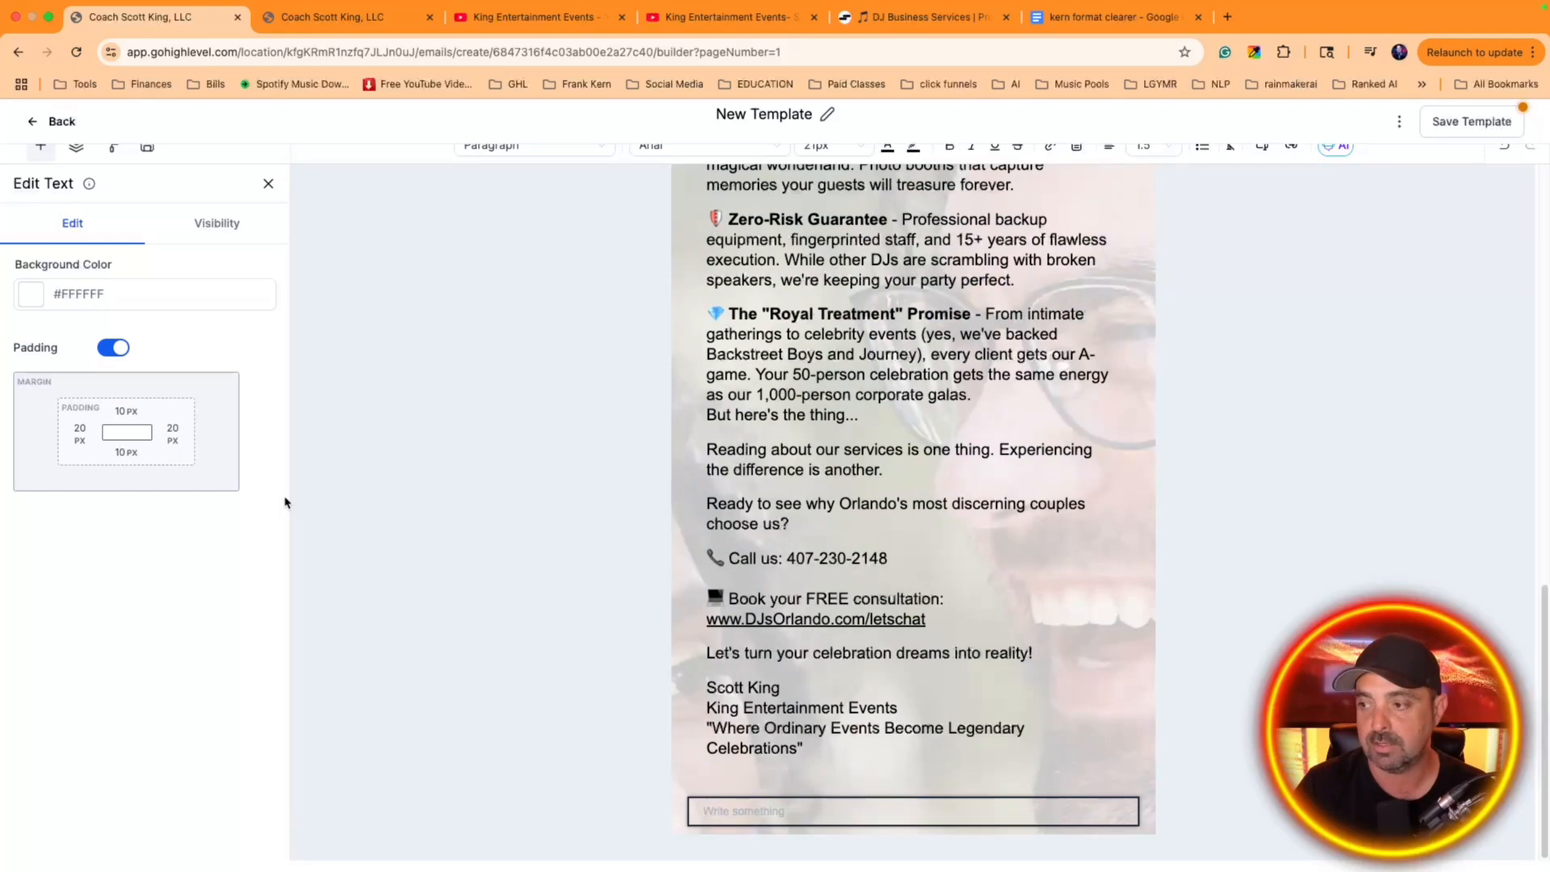
{"action": "left_click", "coordinate": [40, 146]}
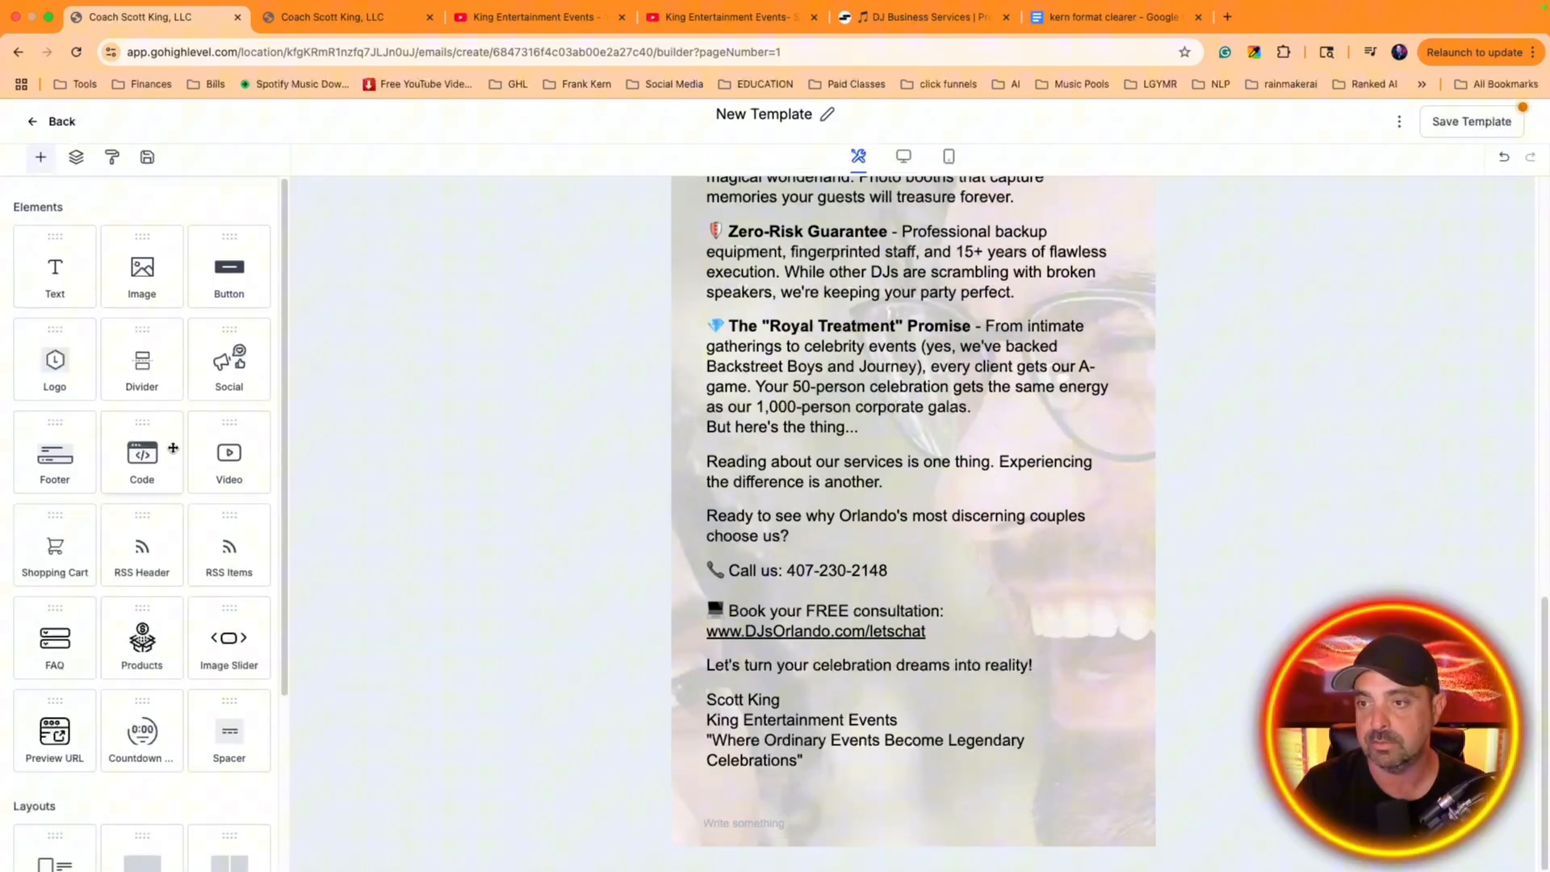
{"action": "scroll", "coordinate": [223, 473], "scroll_direction": "down", "scroll_amount": 3}
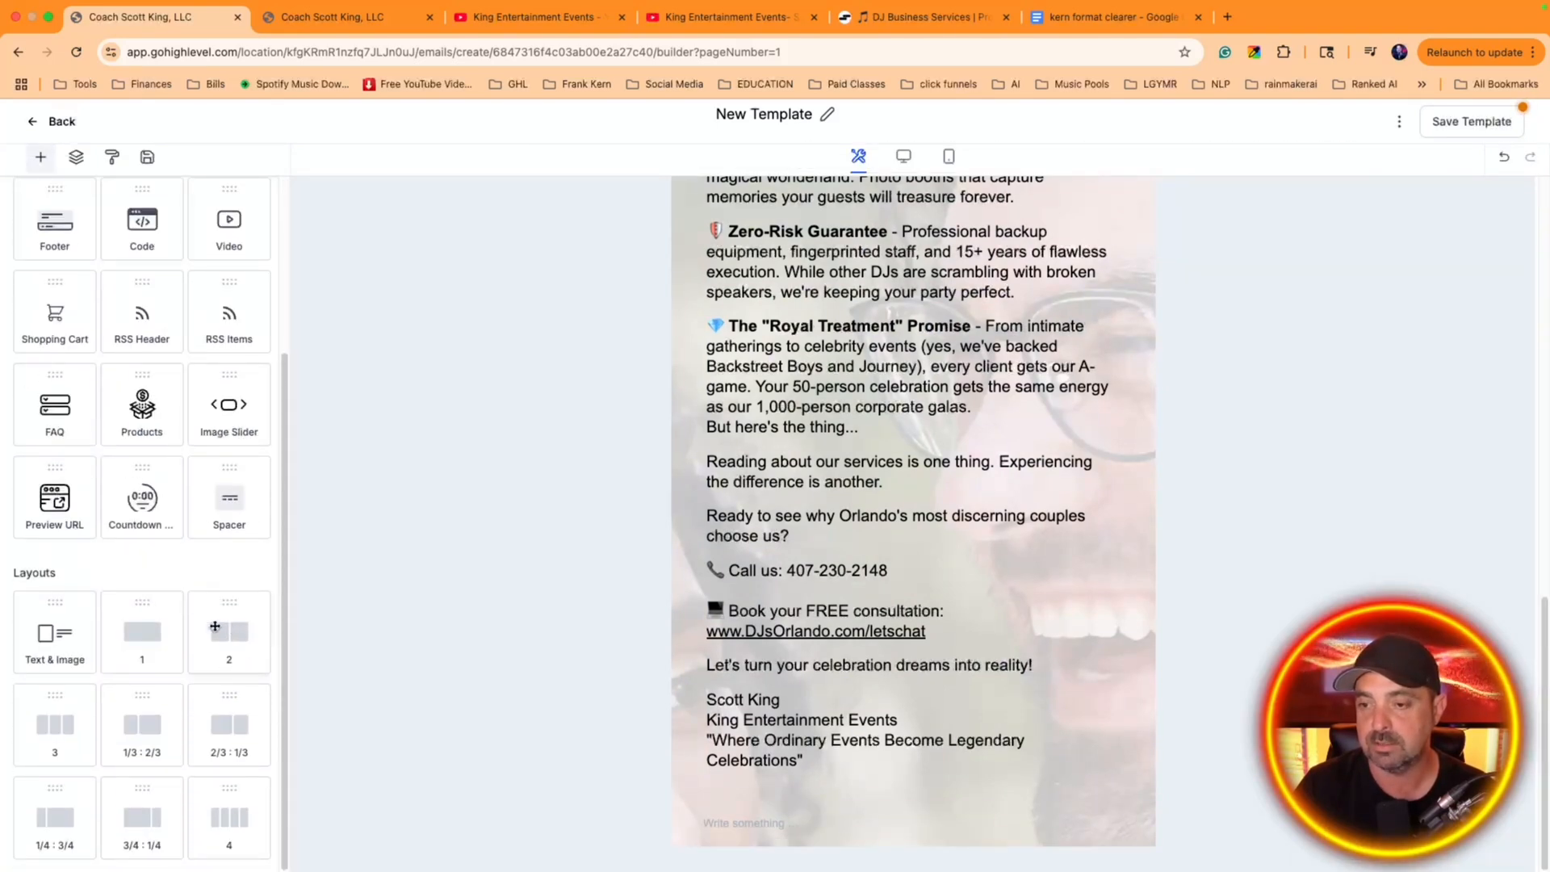
{"action": "left_click_drag", "start_coordinate": [234, 633], "coordinate": [921, 840]}
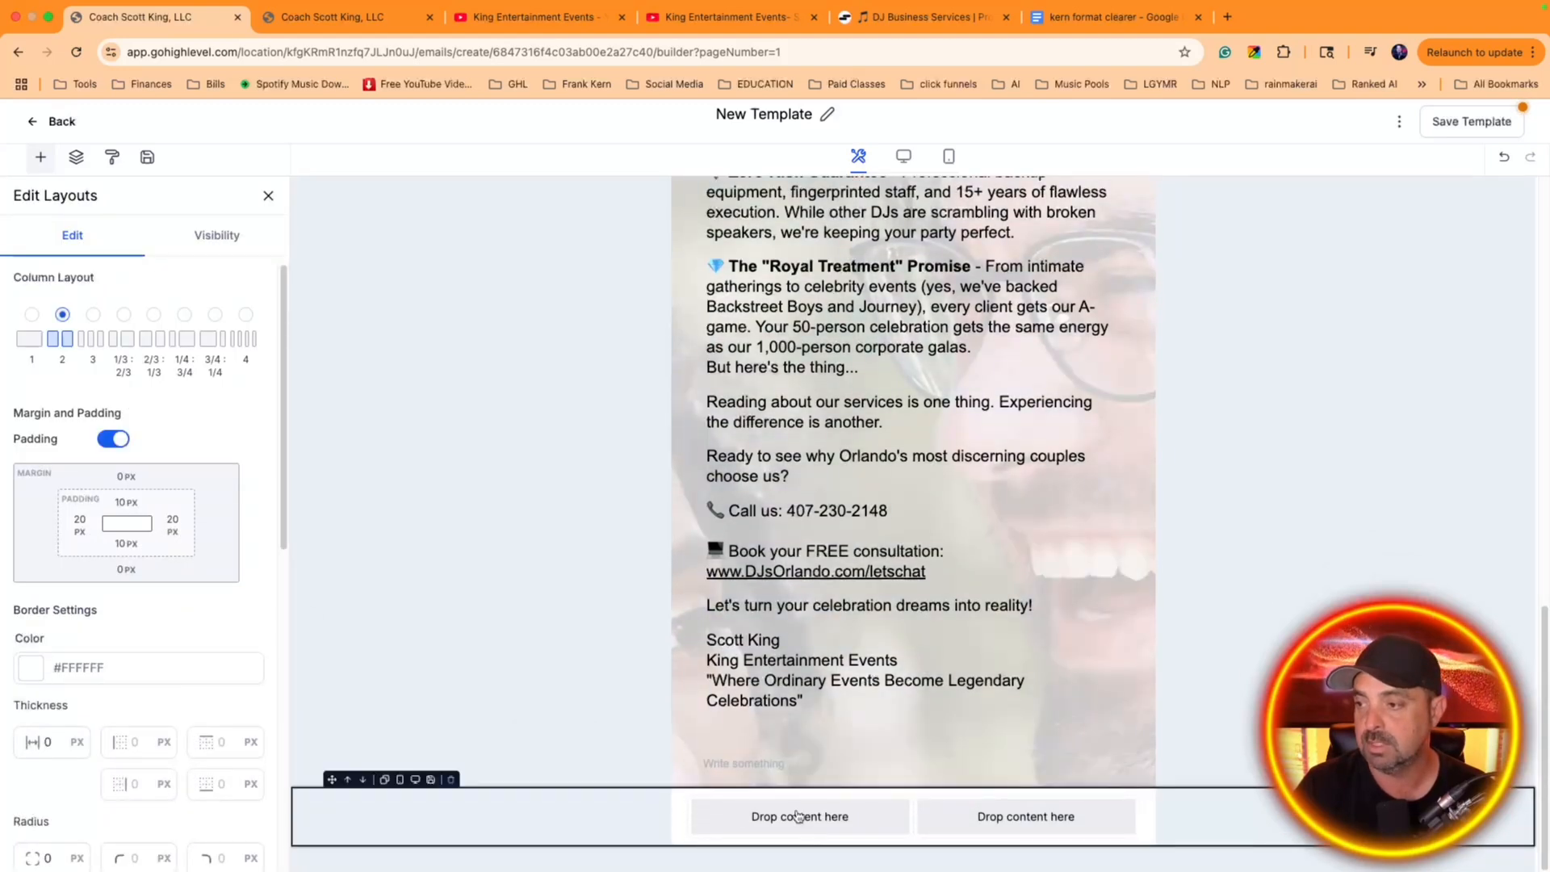
Place an image element in the first column of the new two-column layout
{"action": "left_click", "coordinate": [798, 816]}
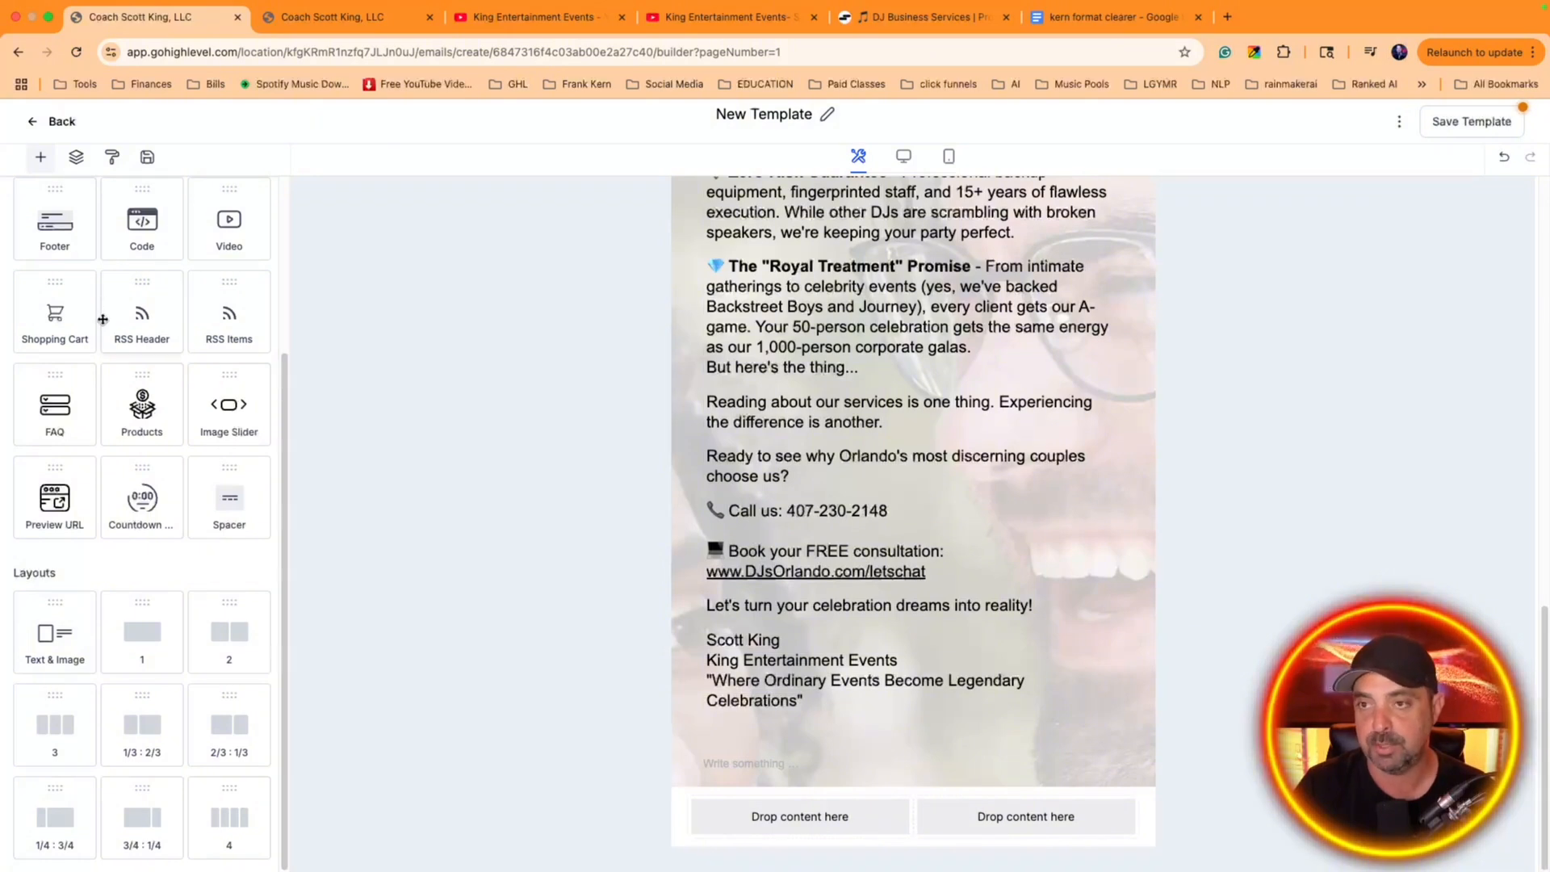
{"action": "scroll", "coordinate": [218, 501], "scroll_direction": "up", "scroll_amount": 3}
{"action": "left_click_drag", "start_coordinate": [136, 300], "coordinate": [799, 817]}
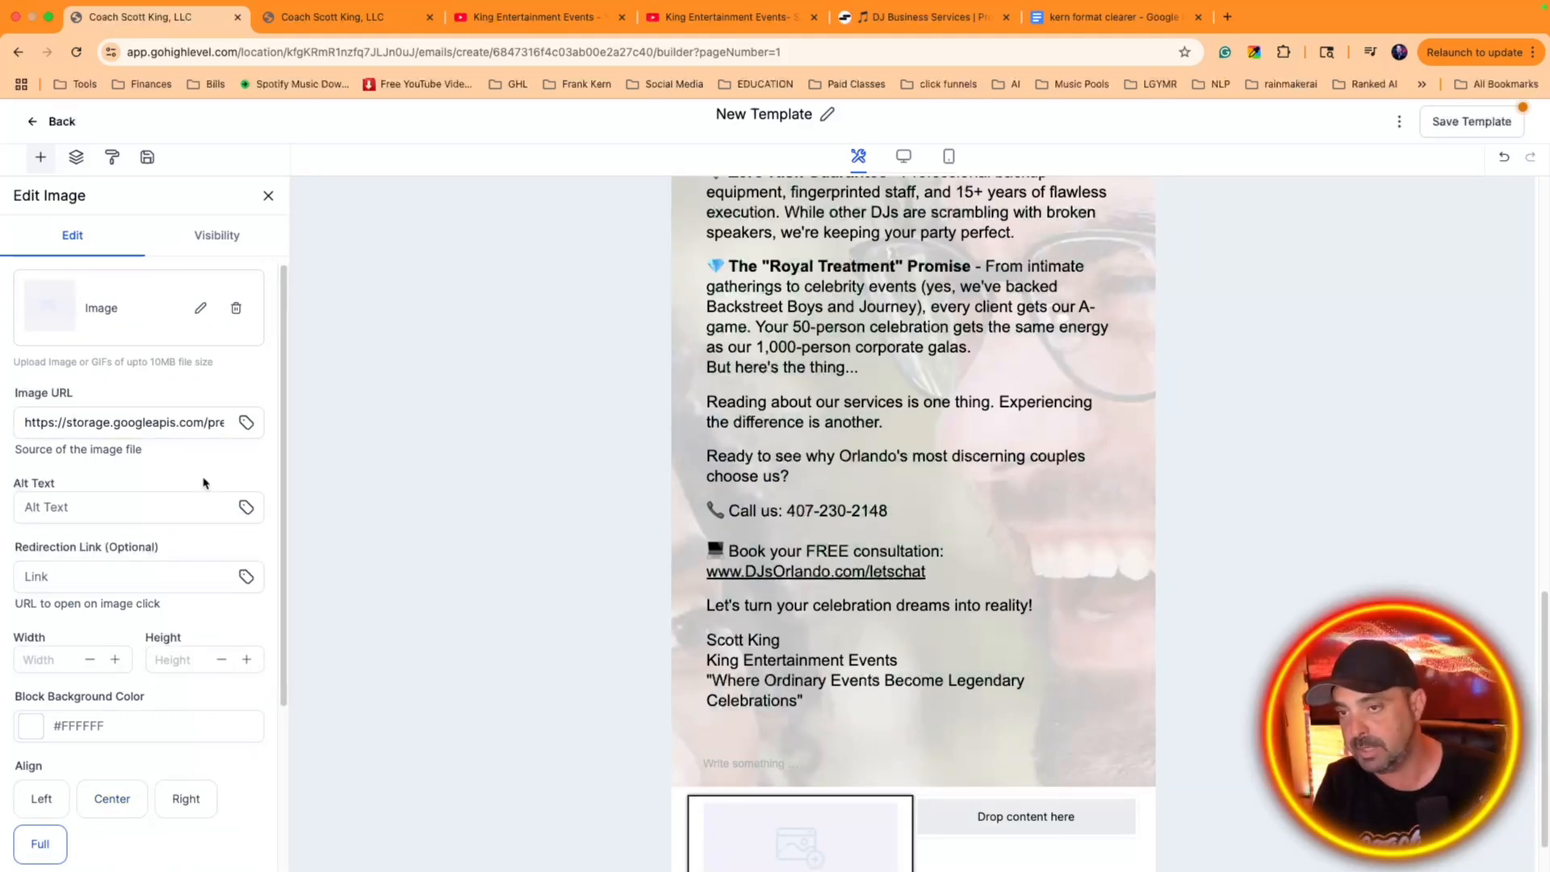
{"action": "scroll", "coordinate": [203, 480], "scroll_direction": "down", "scroll_amount": 5}
{"action": "scroll", "coordinate": [204, 484], "scroll_direction": "up", "scroll_amount": 5}
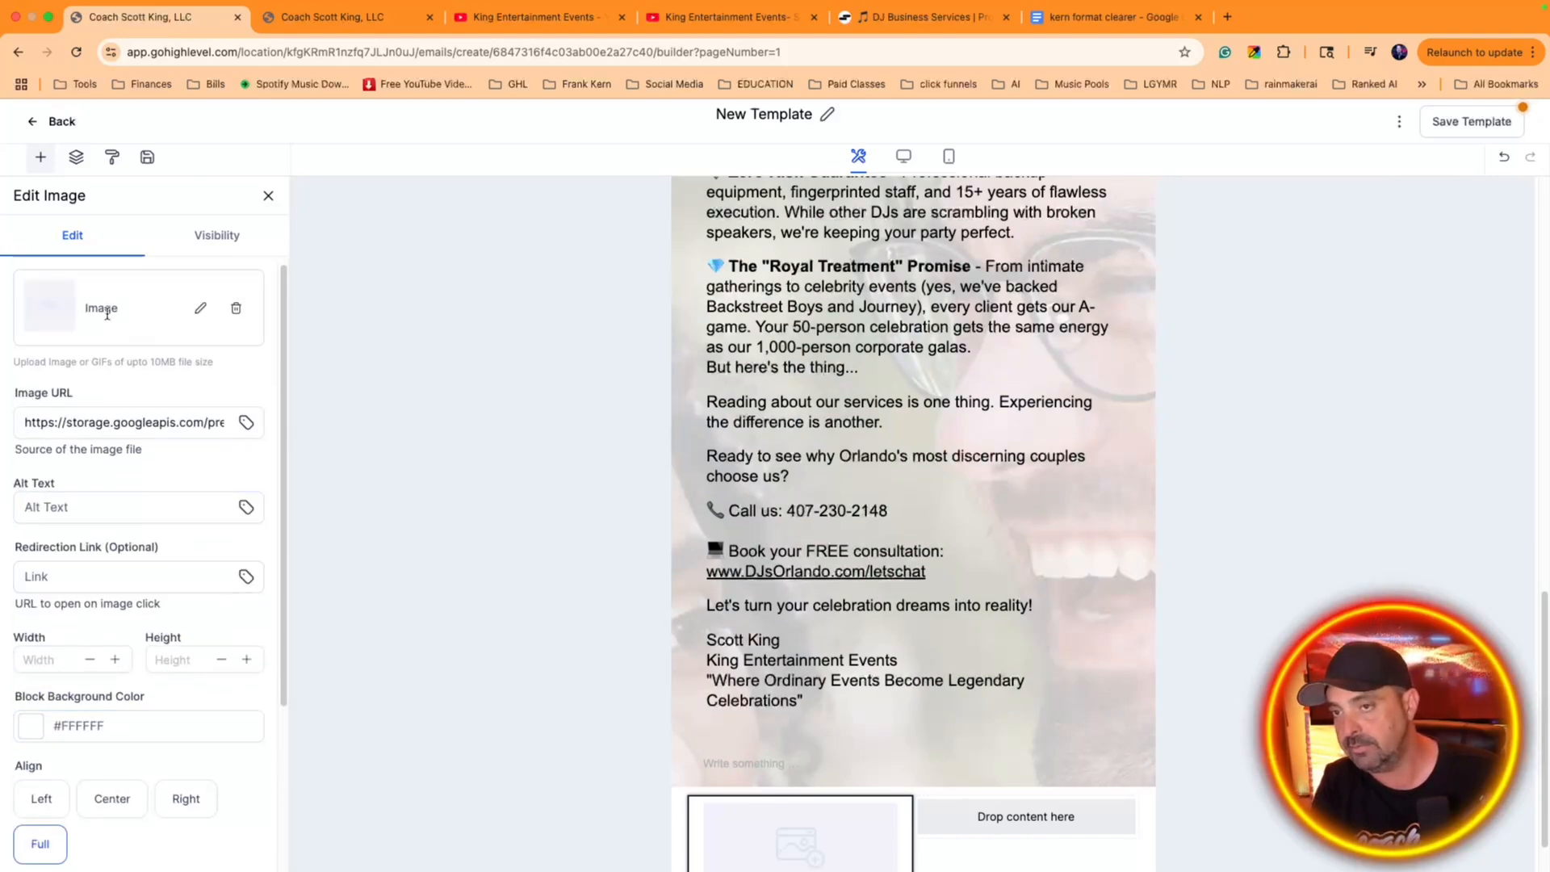
Fill the image element with PXL_20230807_231529176.webp, the couple's first dance photo, from media storage
{"action": "left_click", "coordinate": [202, 312]}
{"action": "left_click", "coordinate": [214, 272]}
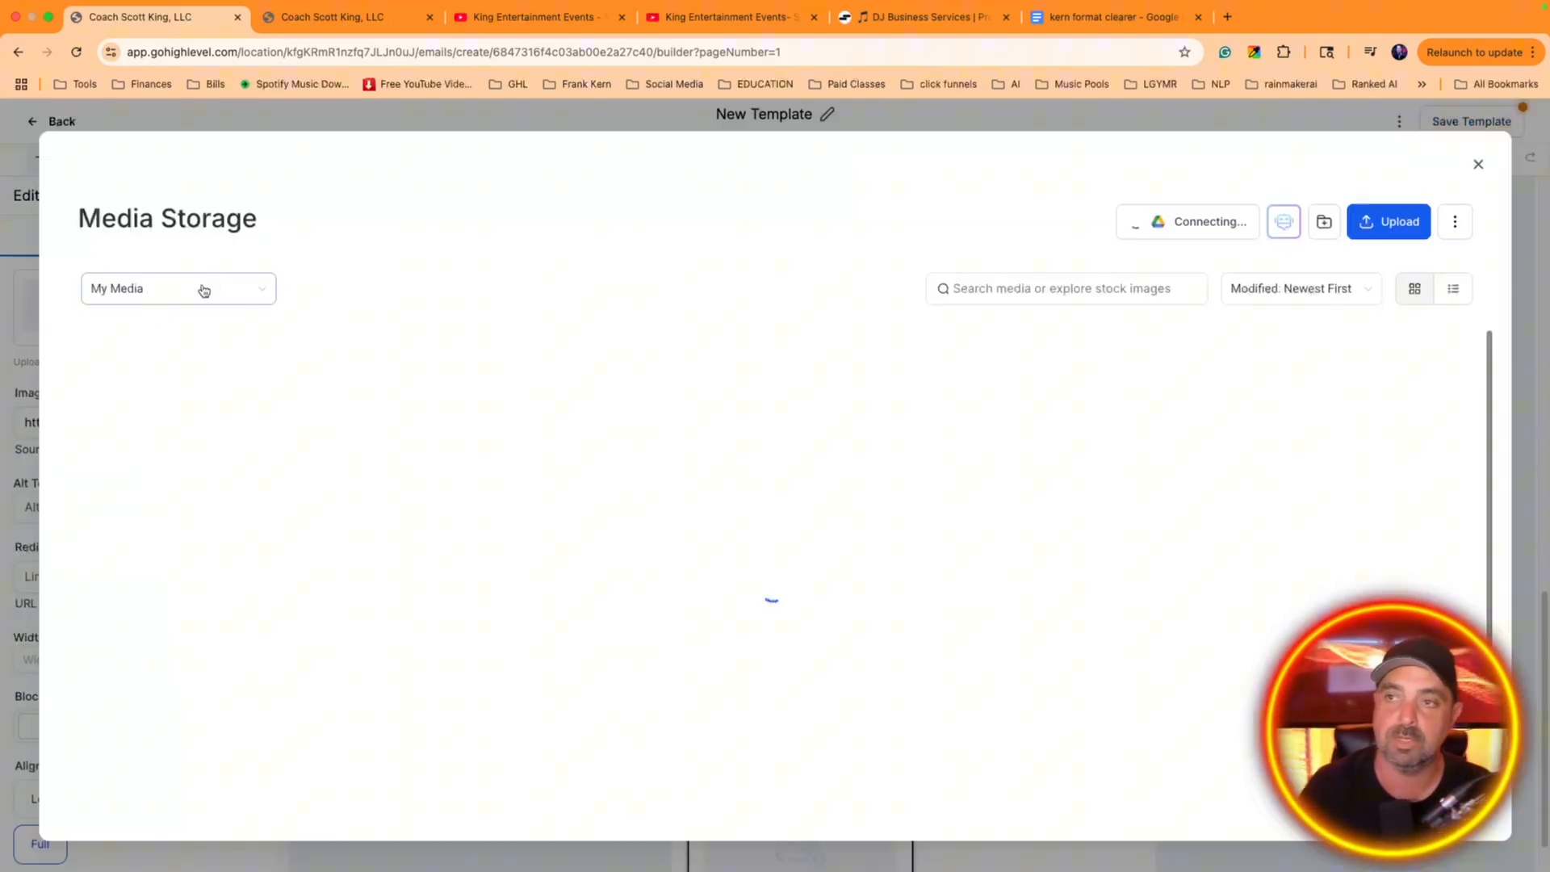
{"action": "scroll", "coordinate": [504, 461], "scroll_direction": "down", "scroll_amount": 20}
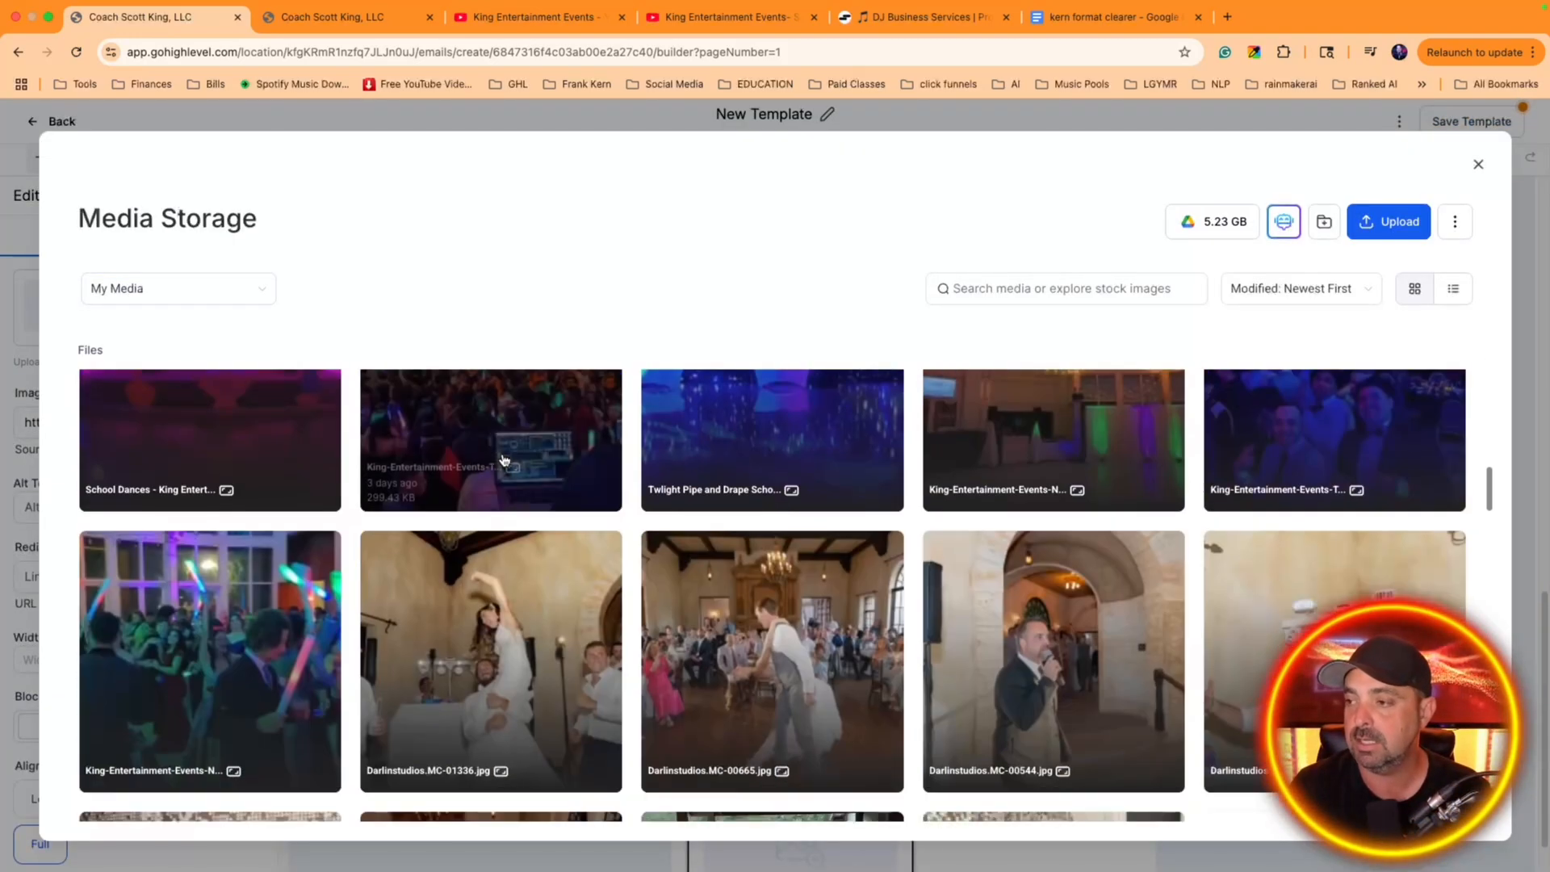
{"action": "scroll", "coordinate": [504, 461], "scroll_direction": "down", "scroll_amount": 20}
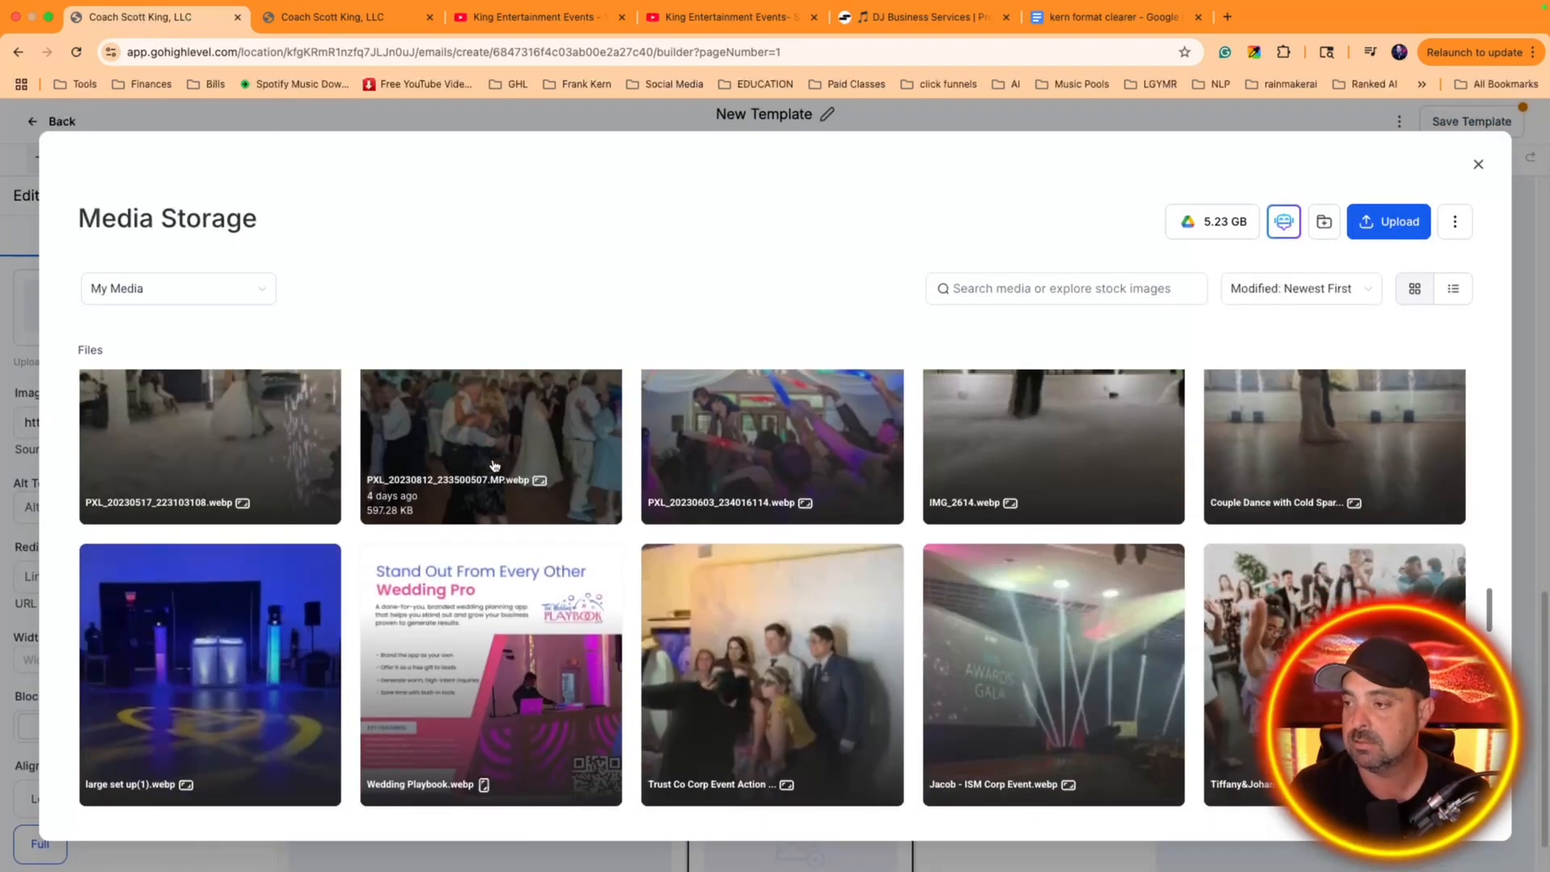
{"action": "scroll", "coordinate": [495, 466], "scroll_direction": "up", "scroll_amount": 4}
{"action": "left_click", "coordinate": [741, 512]}
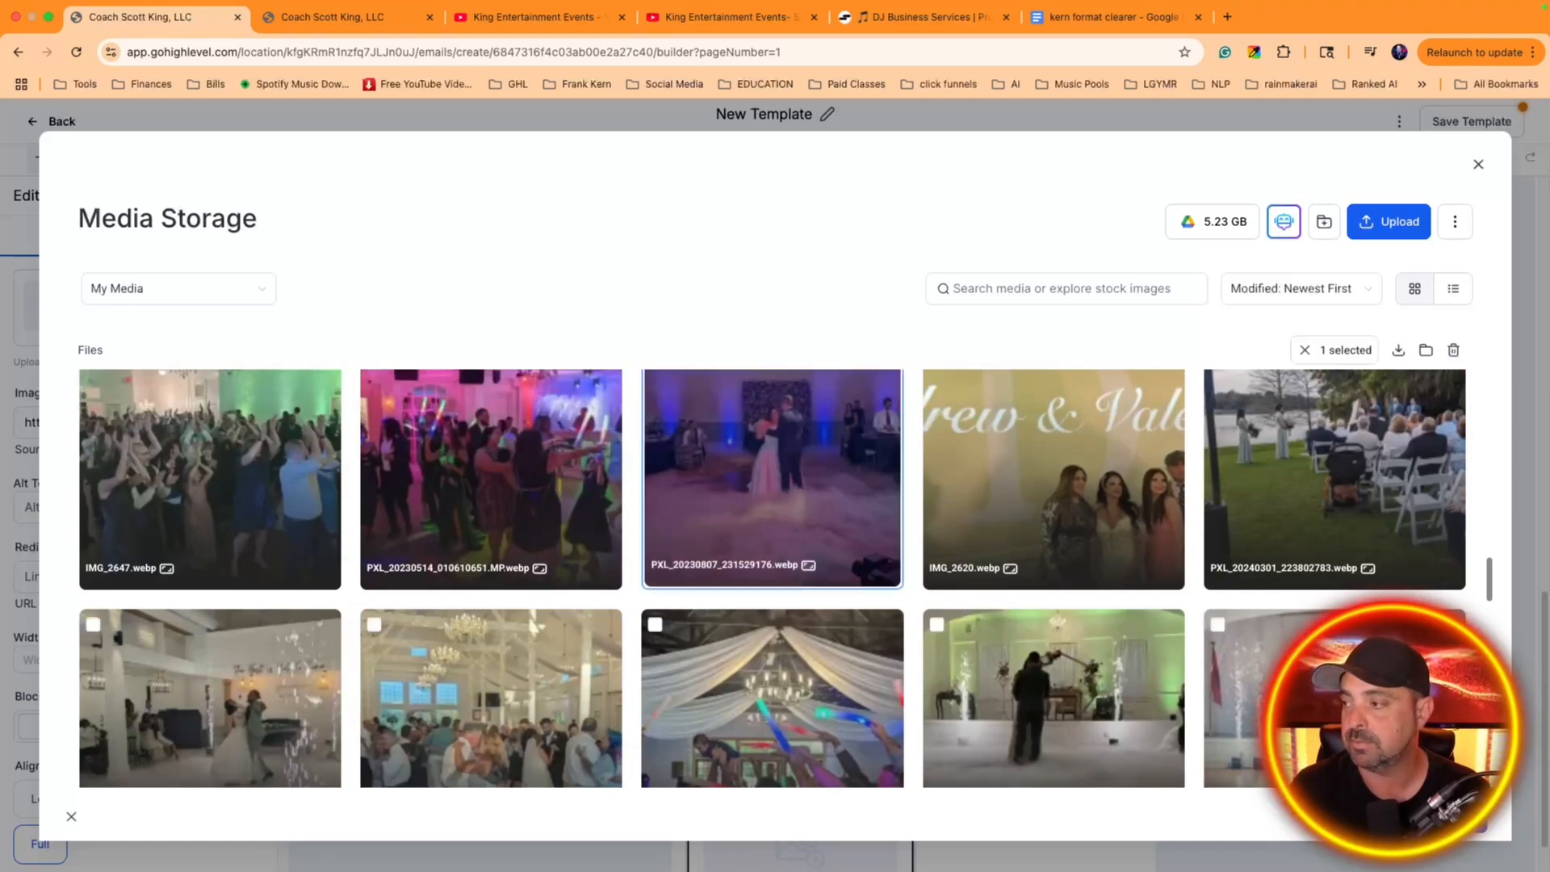
{"action": "left_click", "coordinate": [1438, 814]}
{"action": "scroll", "coordinate": [1121, 810], "scroll_direction": "down", "scroll_amount": 2}
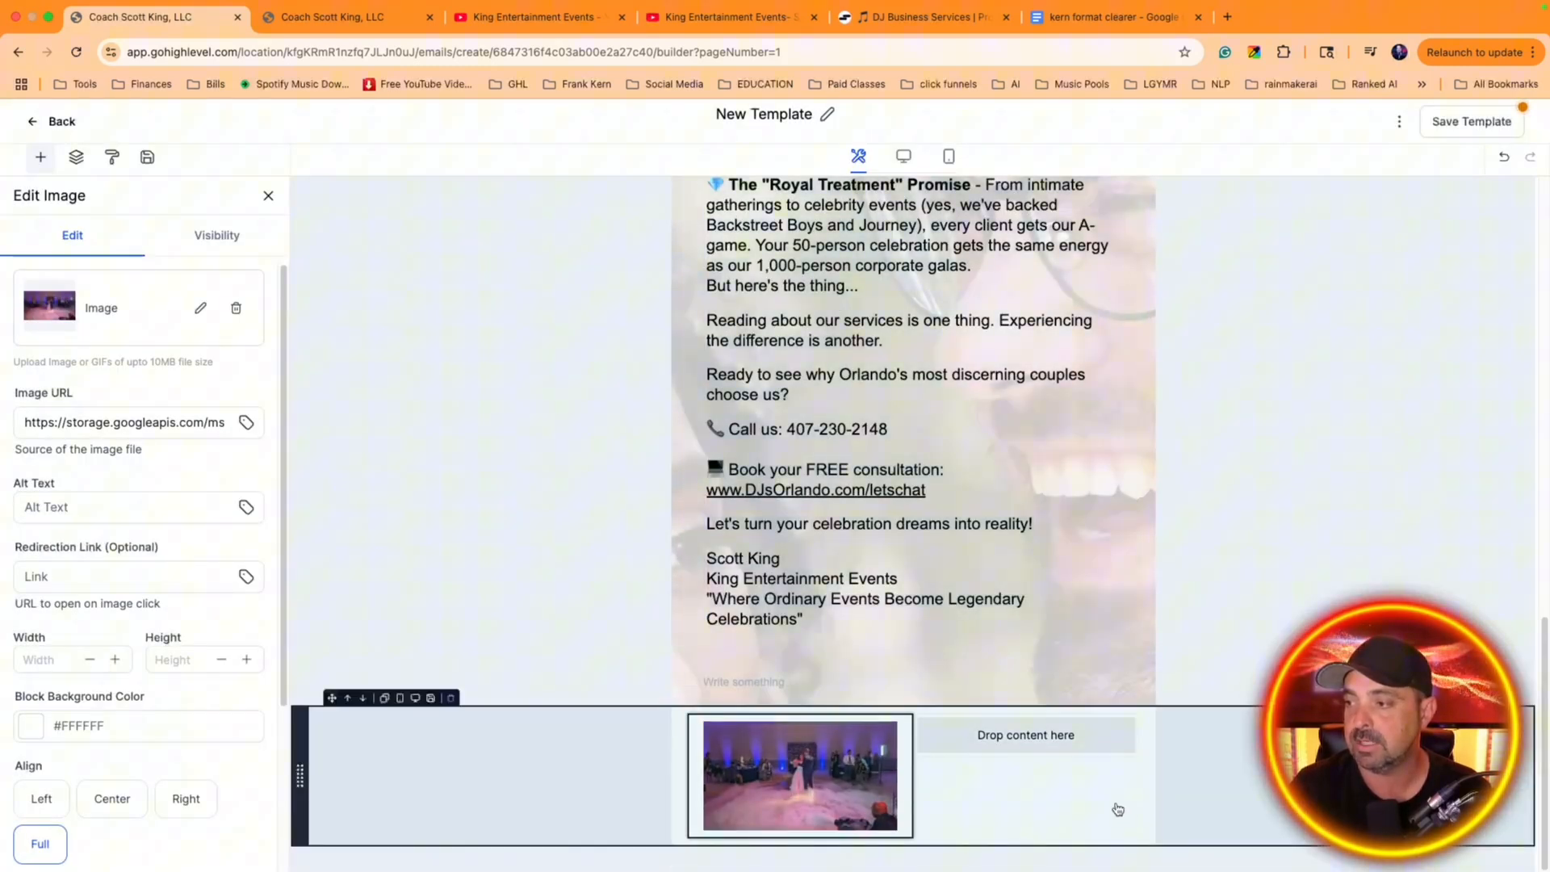
Add a text element to the empty second column and replace its heading with "Cloud Dance"
{"action": "left_click", "coordinate": [1010, 737]}
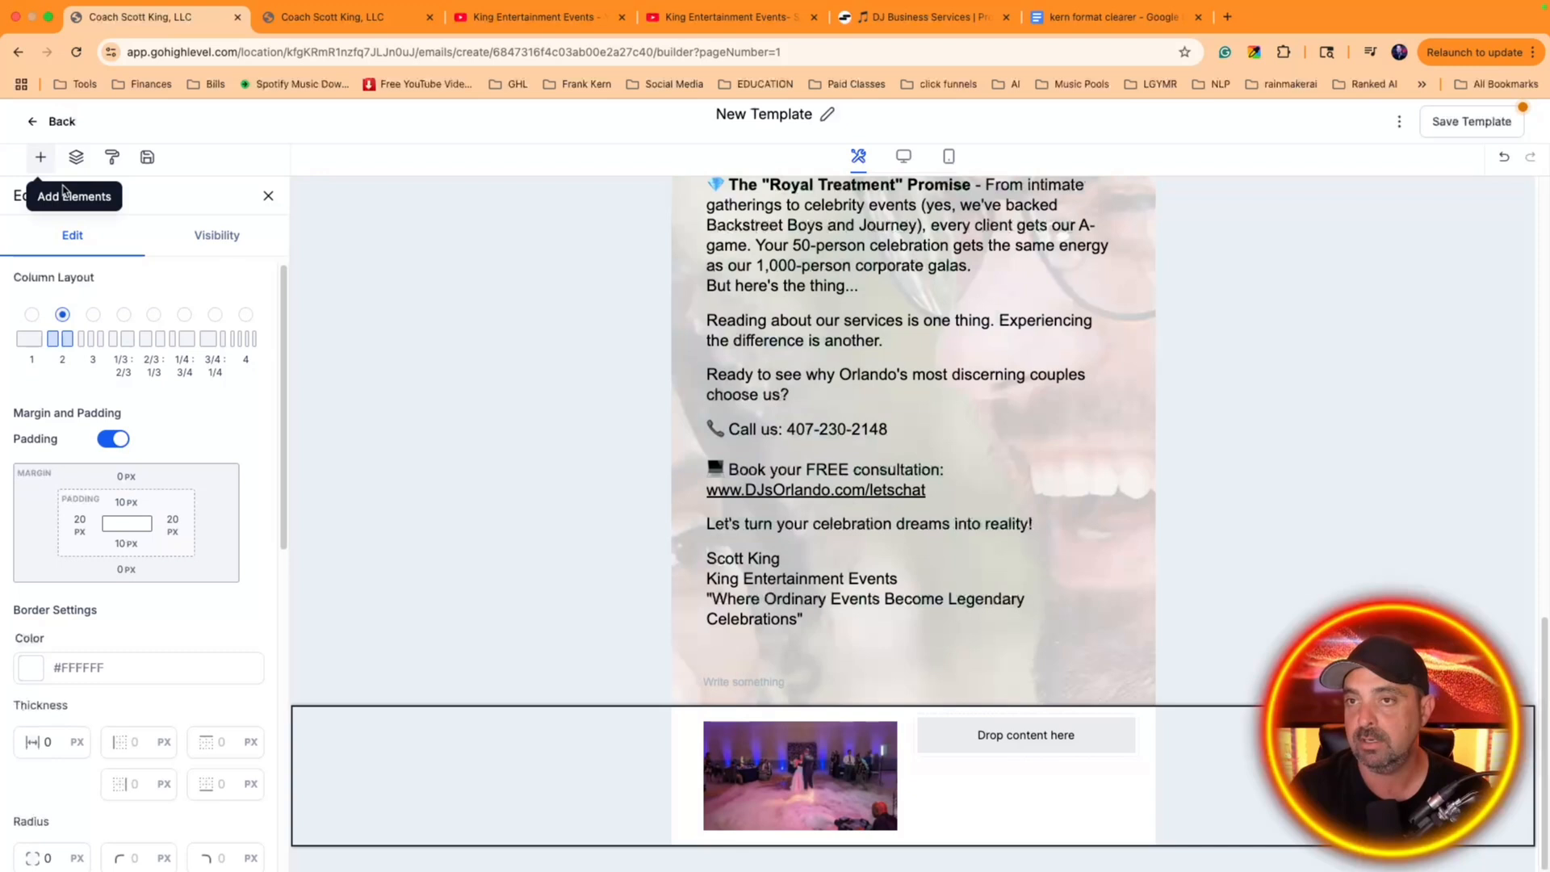
{"action": "left_click", "coordinate": [267, 197]}
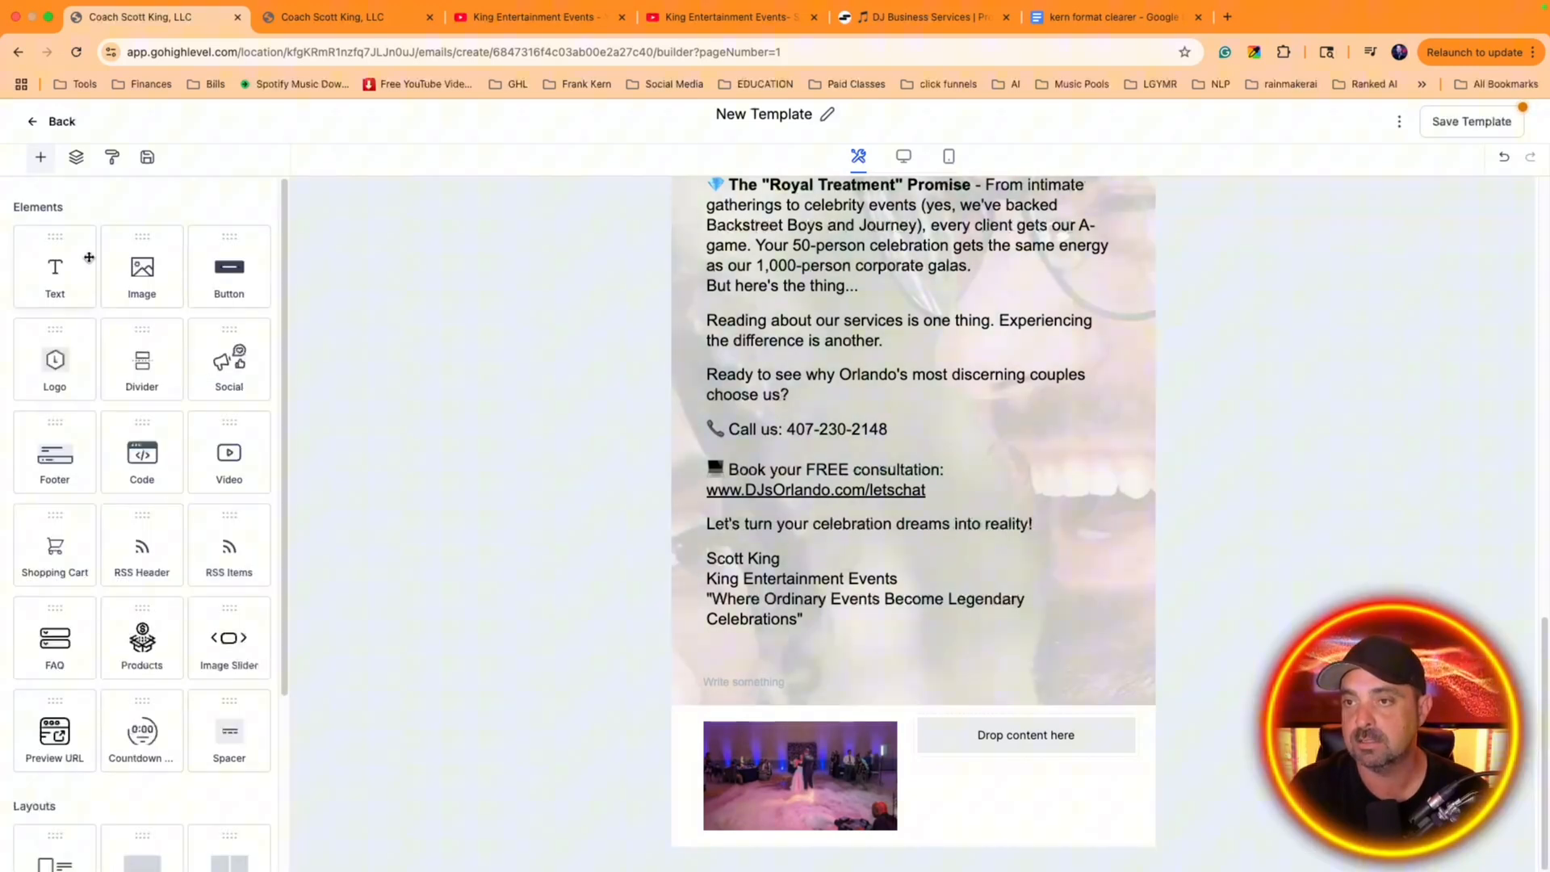
{"action": "left_click_drag", "start_coordinate": [73, 262], "coordinate": [1118, 739]}
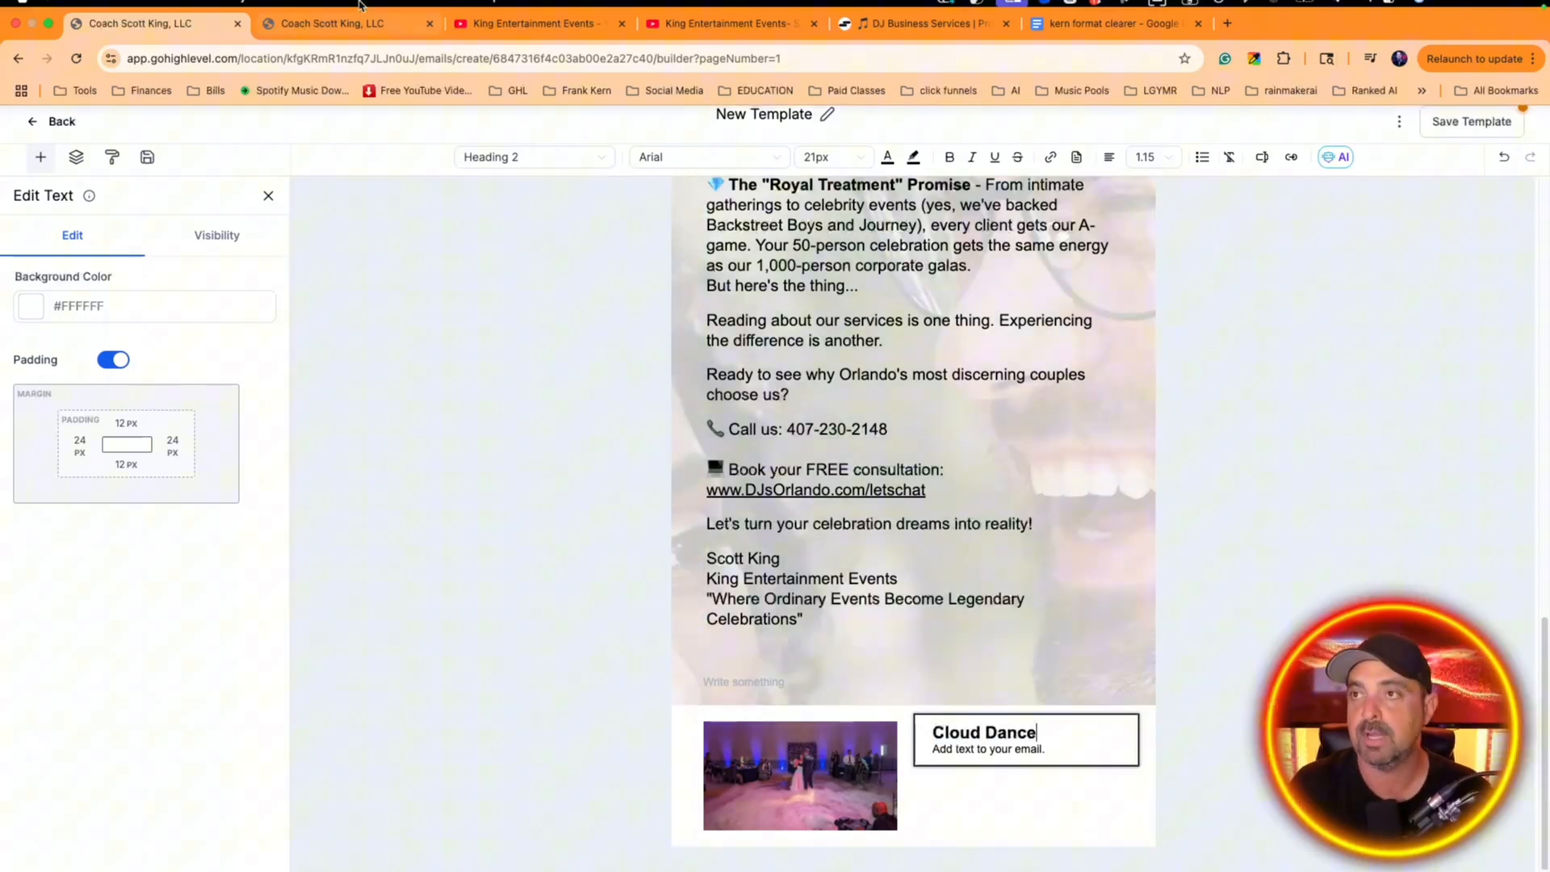
Switch to the DJ Business Services chat, ask for "a two or three sentence really short description of a cloud dance", and return to the email builder
{"action": "left_click", "coordinate": [908, 39]}
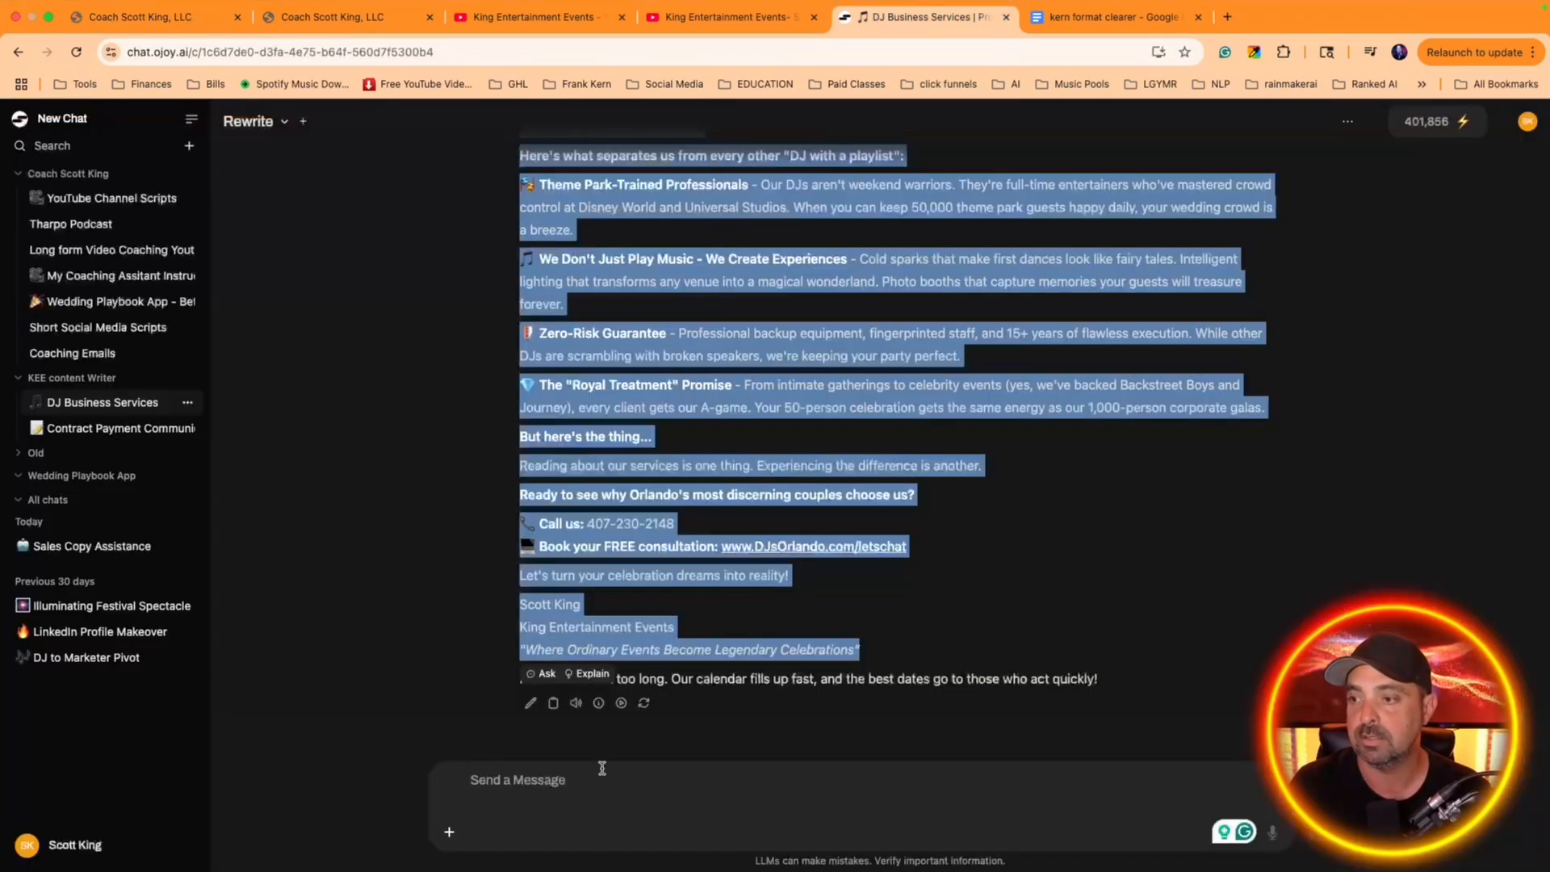
{"action": "left_click", "coordinate": [607, 781]}
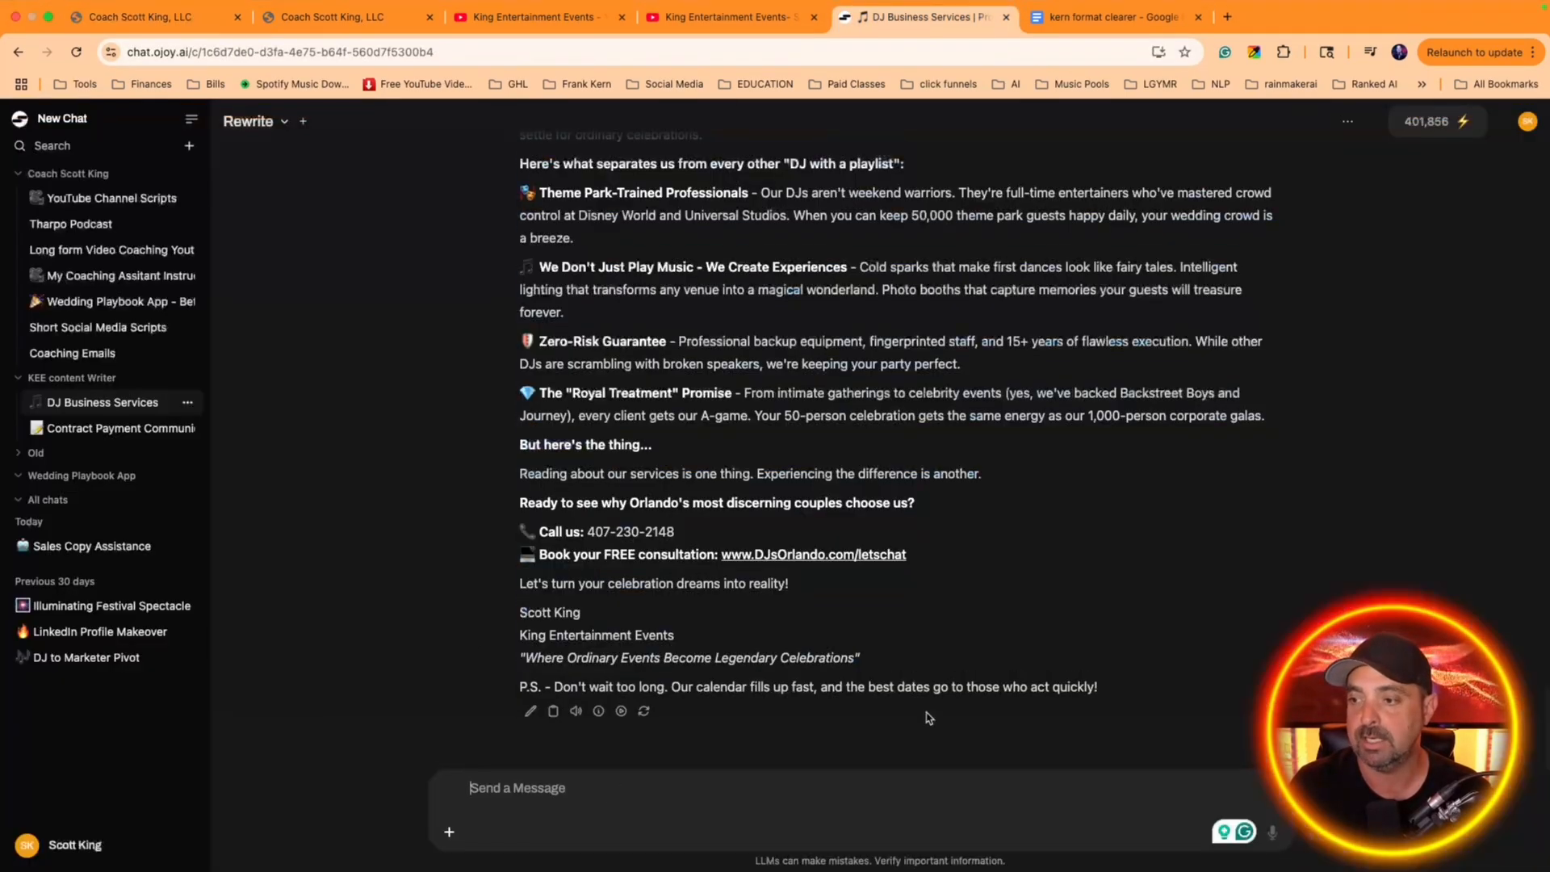
{"action": "left_click", "coordinate": [1275, 835]}
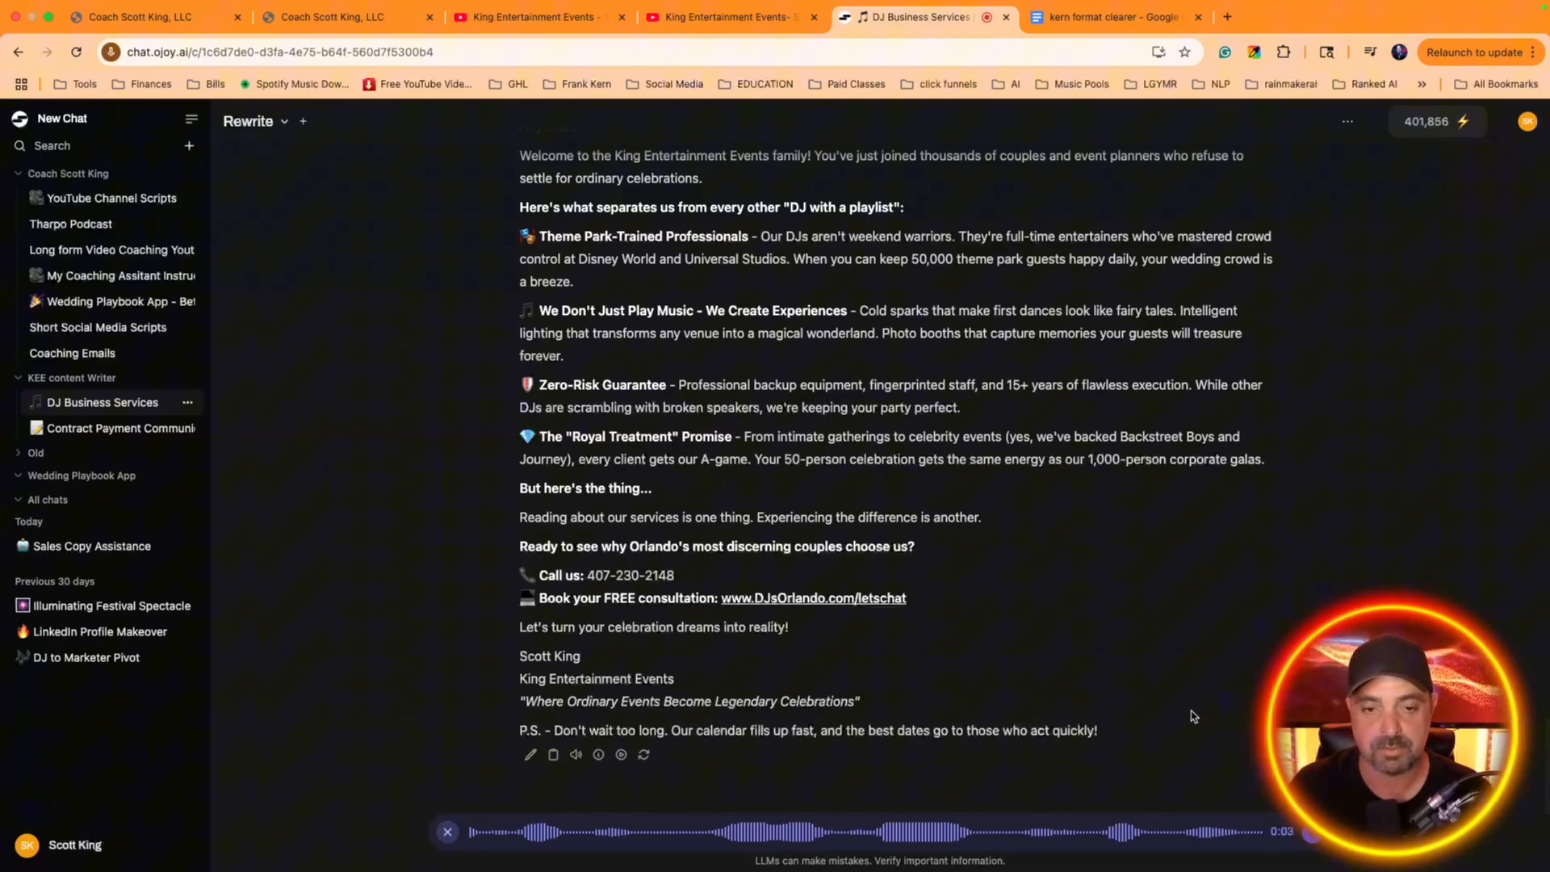
{"action": "left_click", "coordinate": [1312, 833]}
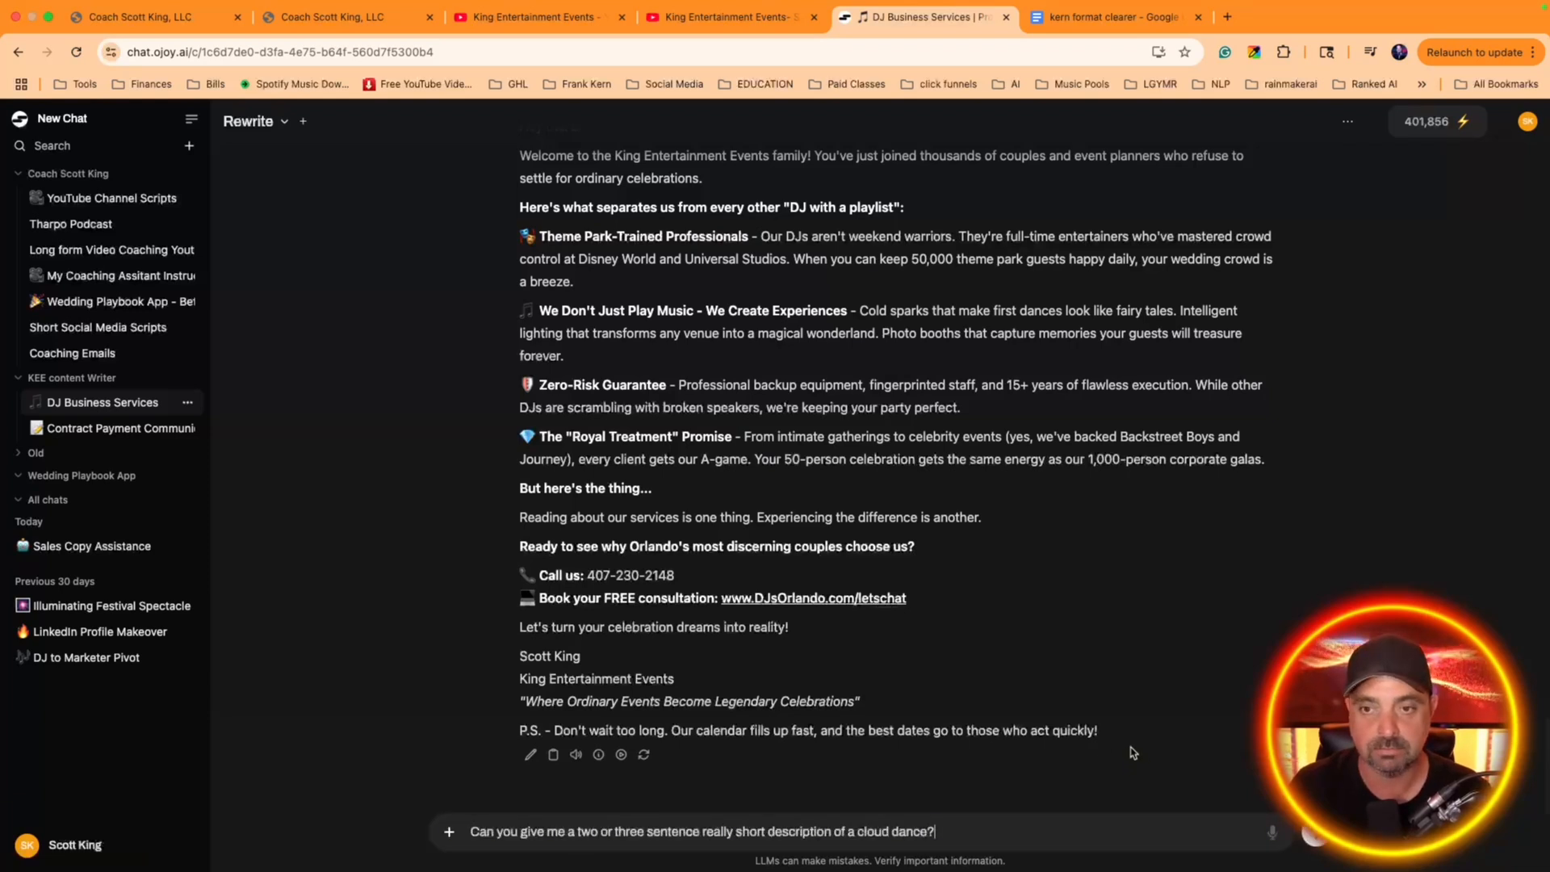
{"action": "left_click", "coordinate": [1312, 833]}
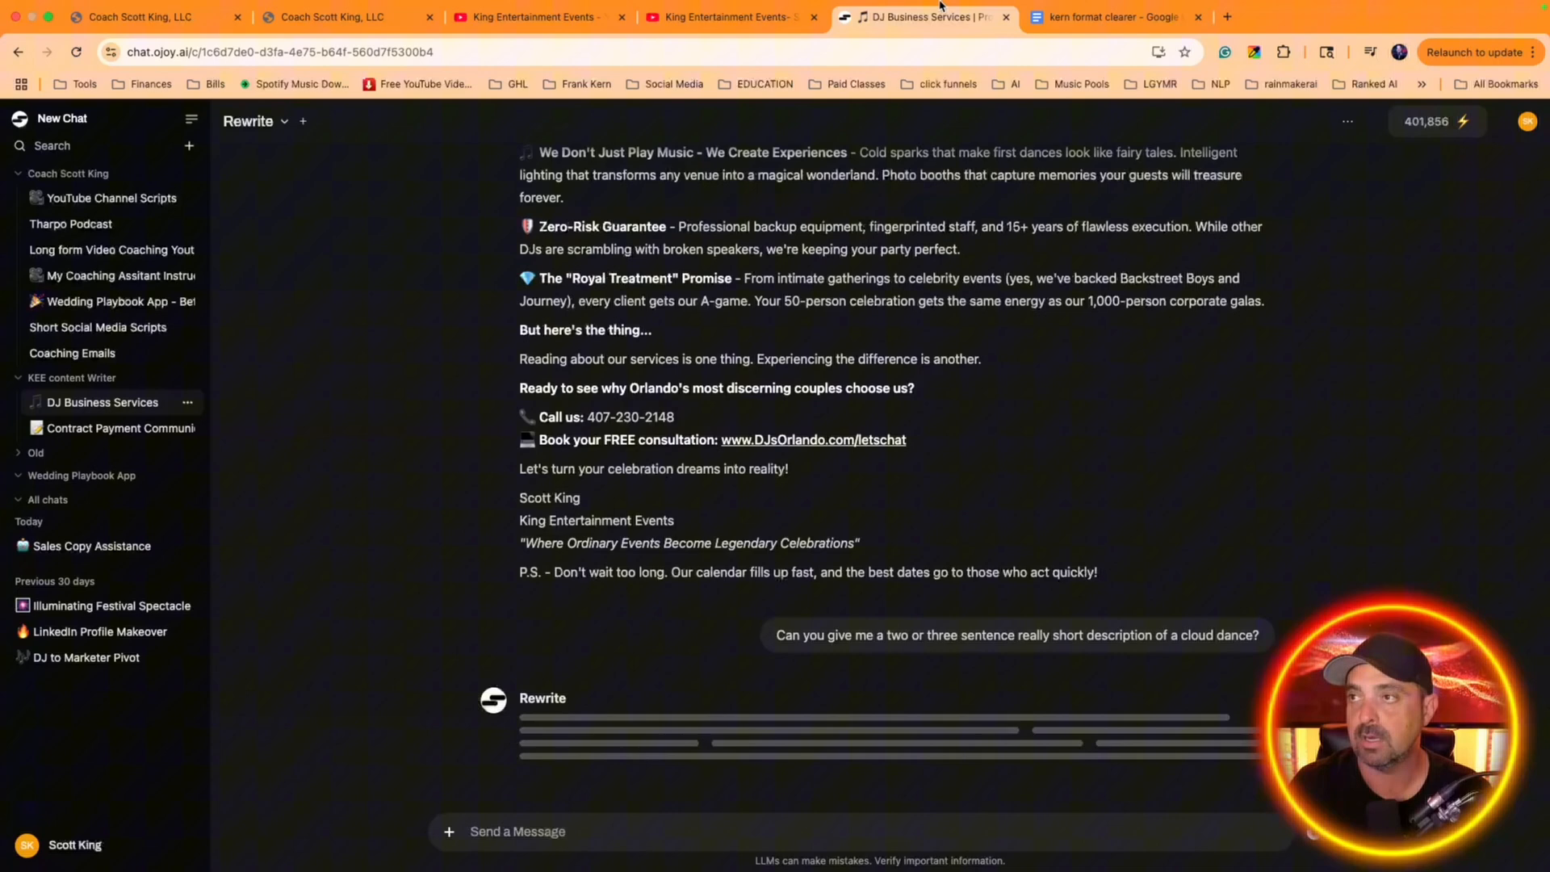
{"action": "left_click", "coordinate": [154, 17]}
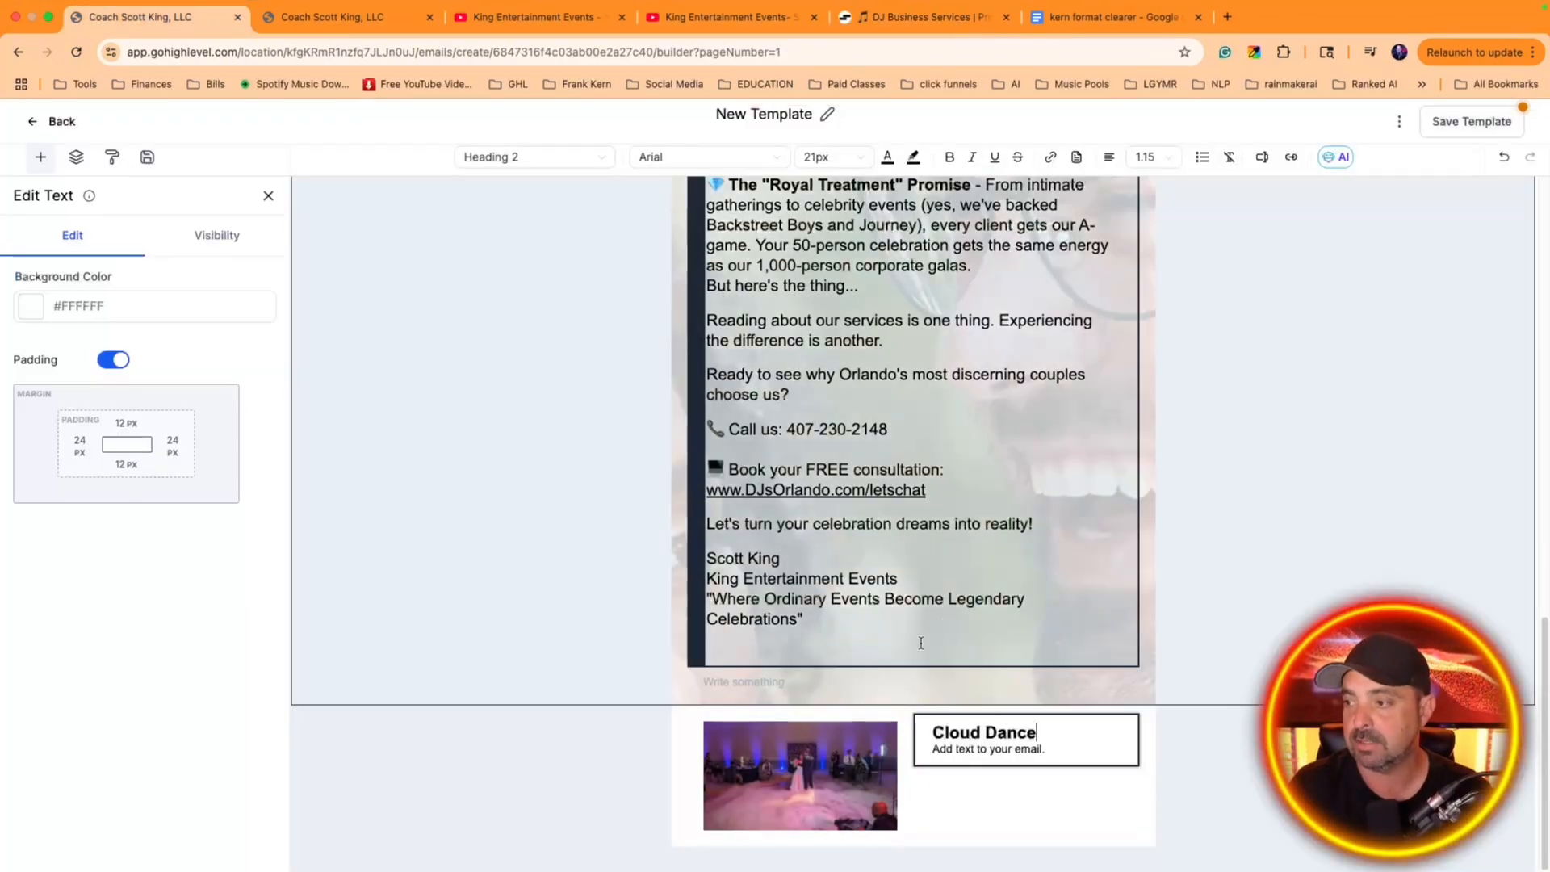
{"action": "triple_click", "coordinate": [971, 733]}
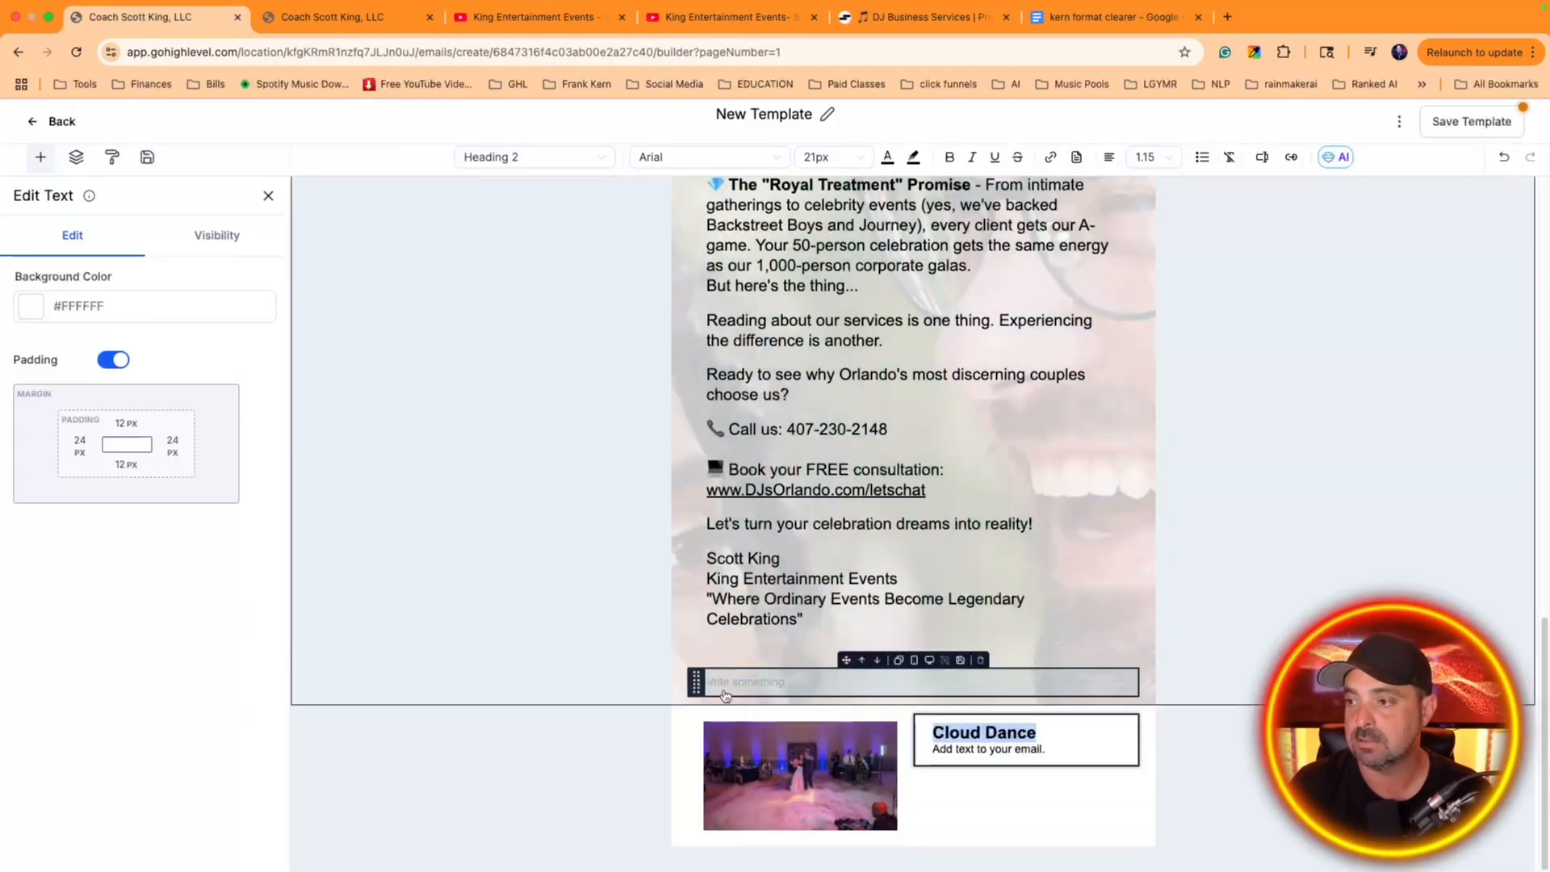
{"action": "left_click", "coordinate": [685, 717]}
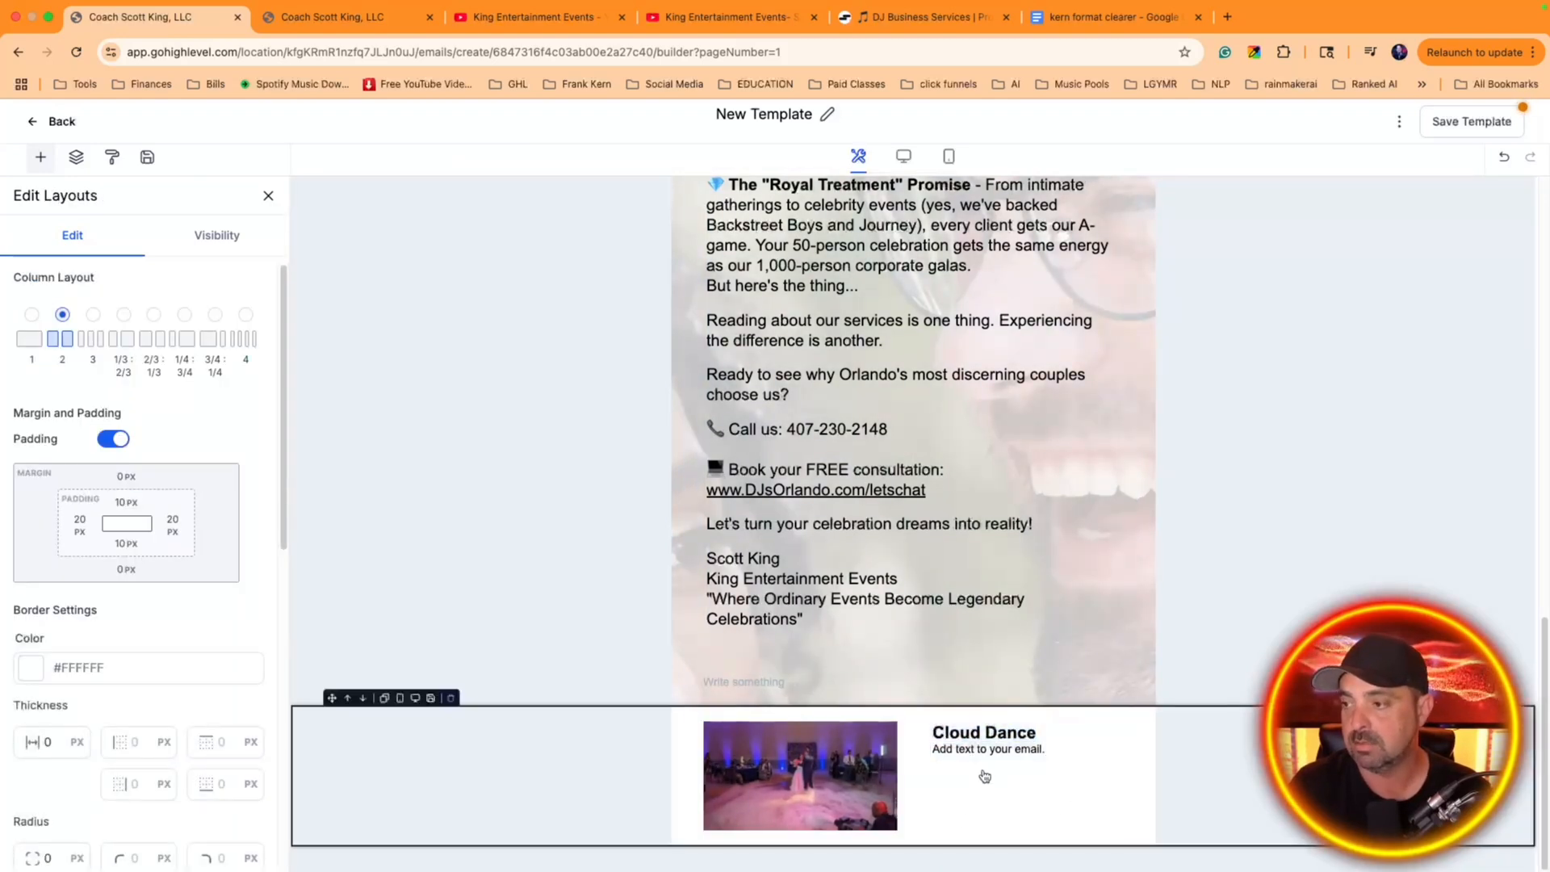
{"action": "left_click", "coordinate": [996, 794]}
{"action": "left_click", "coordinate": [997, 751]}
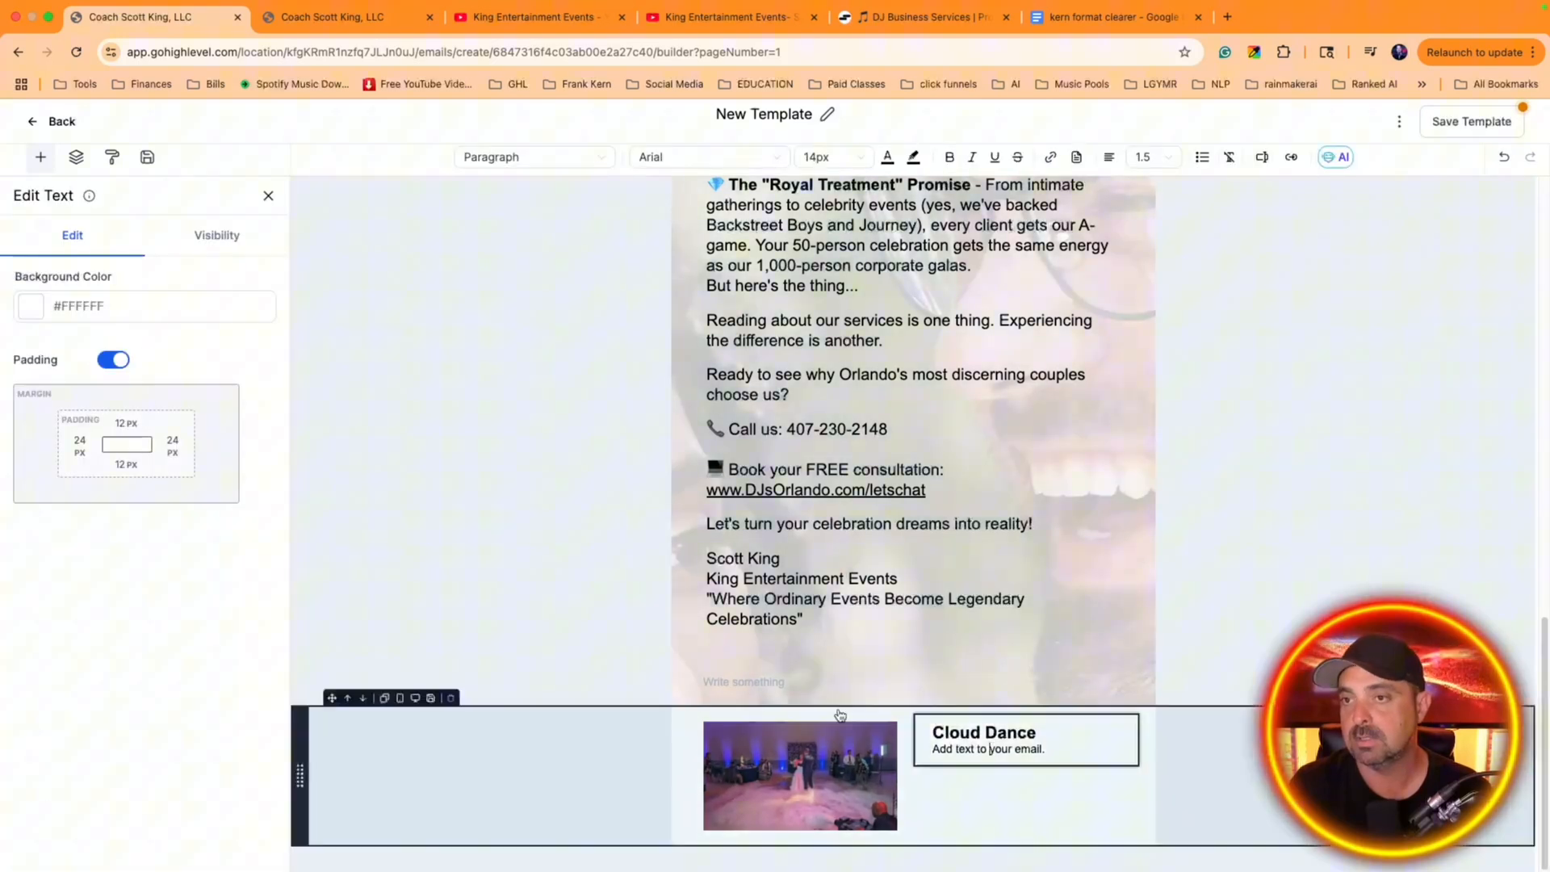
Set the background color of the two-column Cloud Dance layout to blue #071ce0
{"action": "left_click", "coordinate": [679, 719]}
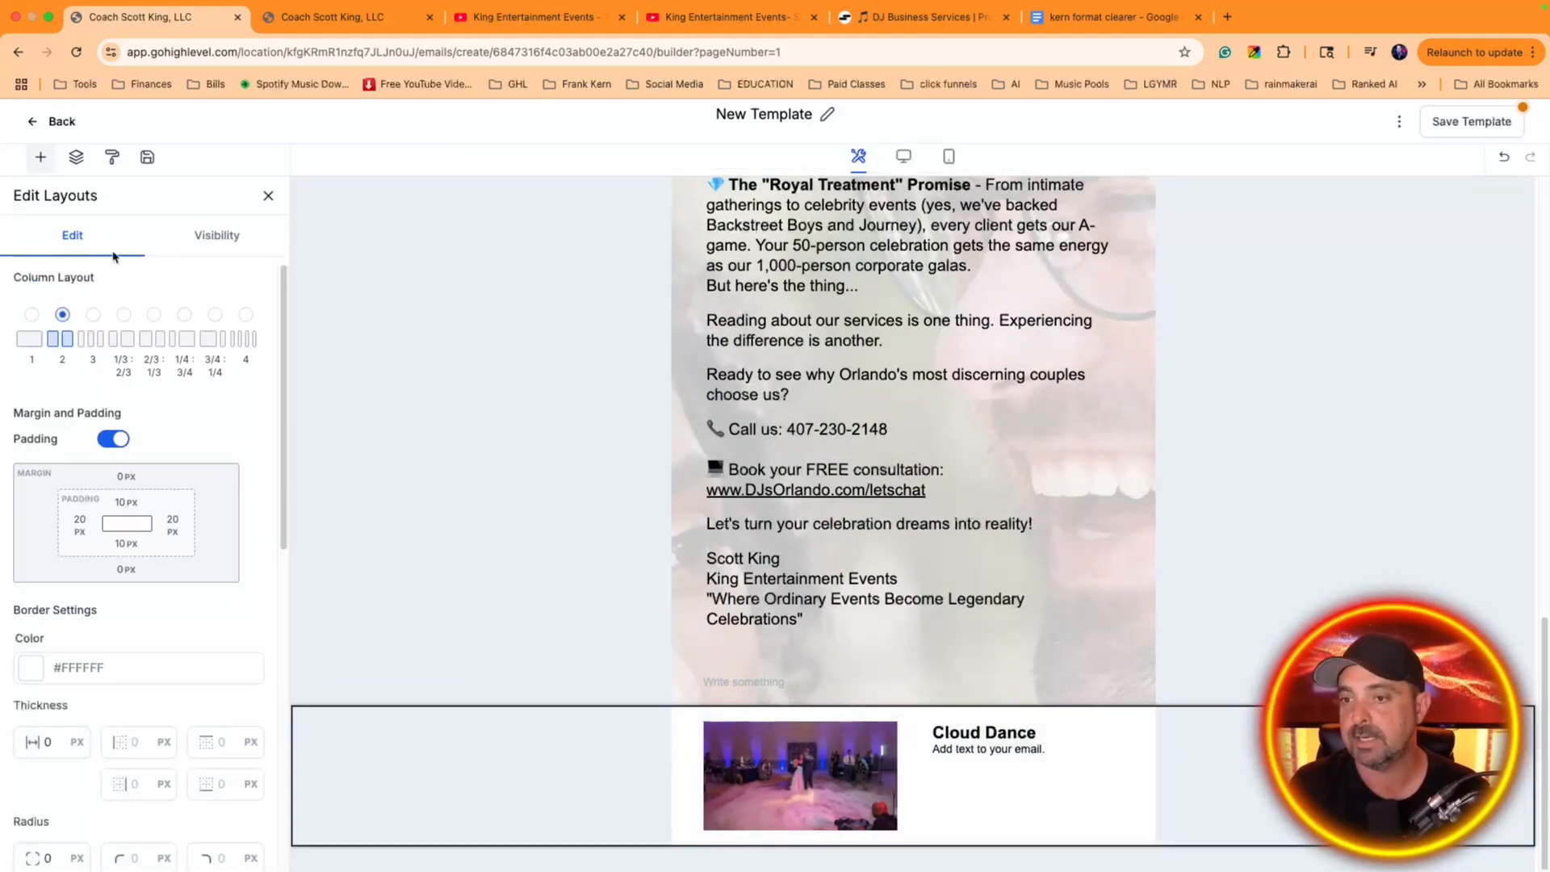
{"action": "left_click", "coordinate": [39, 161]}
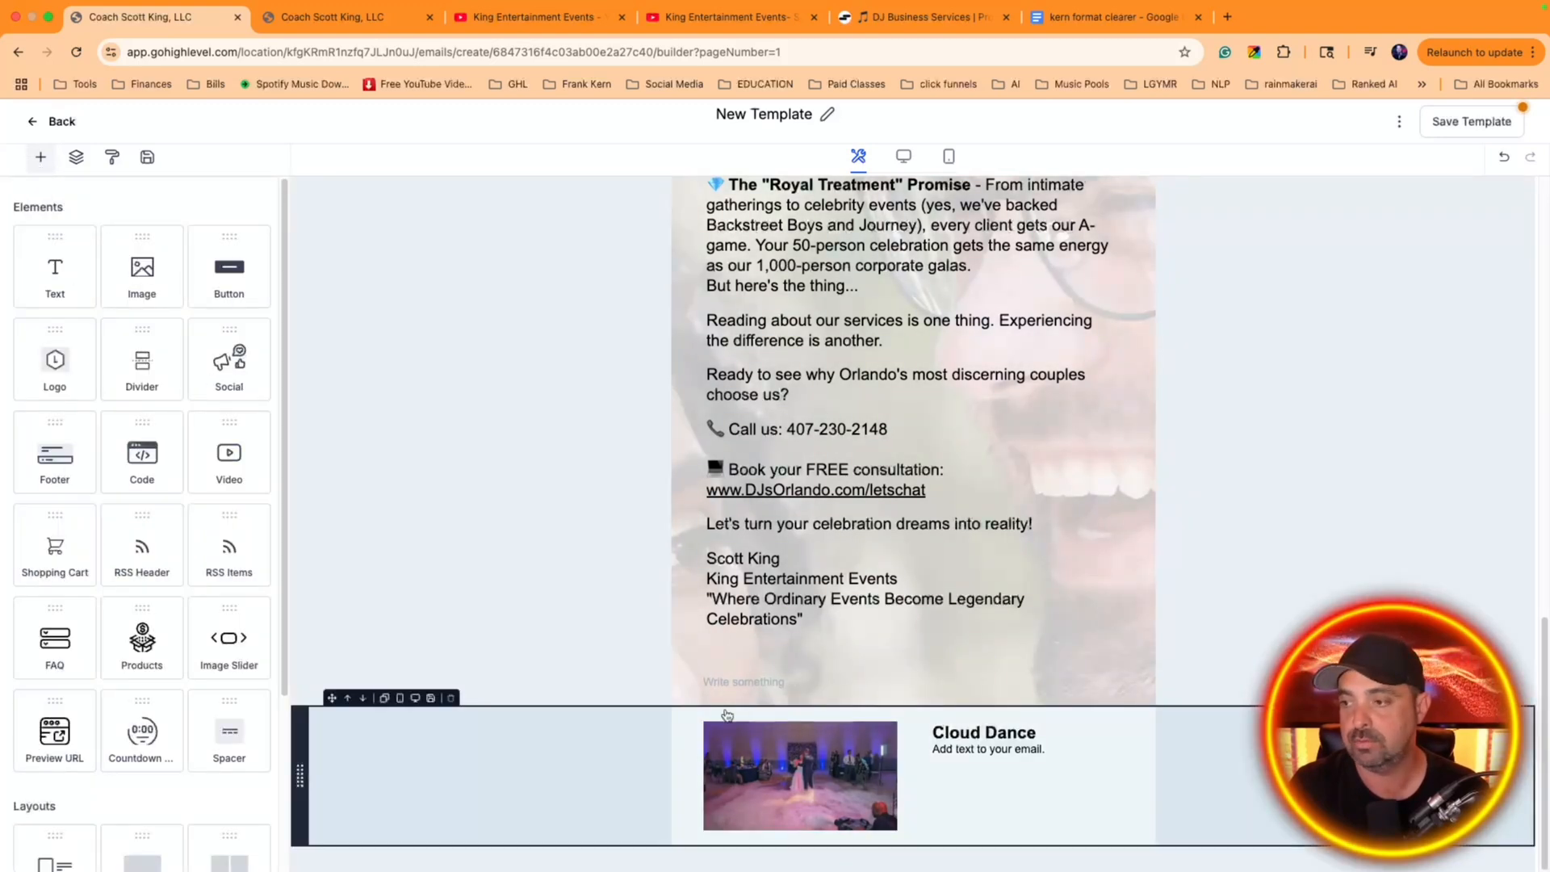
{"action": "left_click", "coordinate": [731, 715]}
{"action": "left_click", "coordinate": [212, 235]}
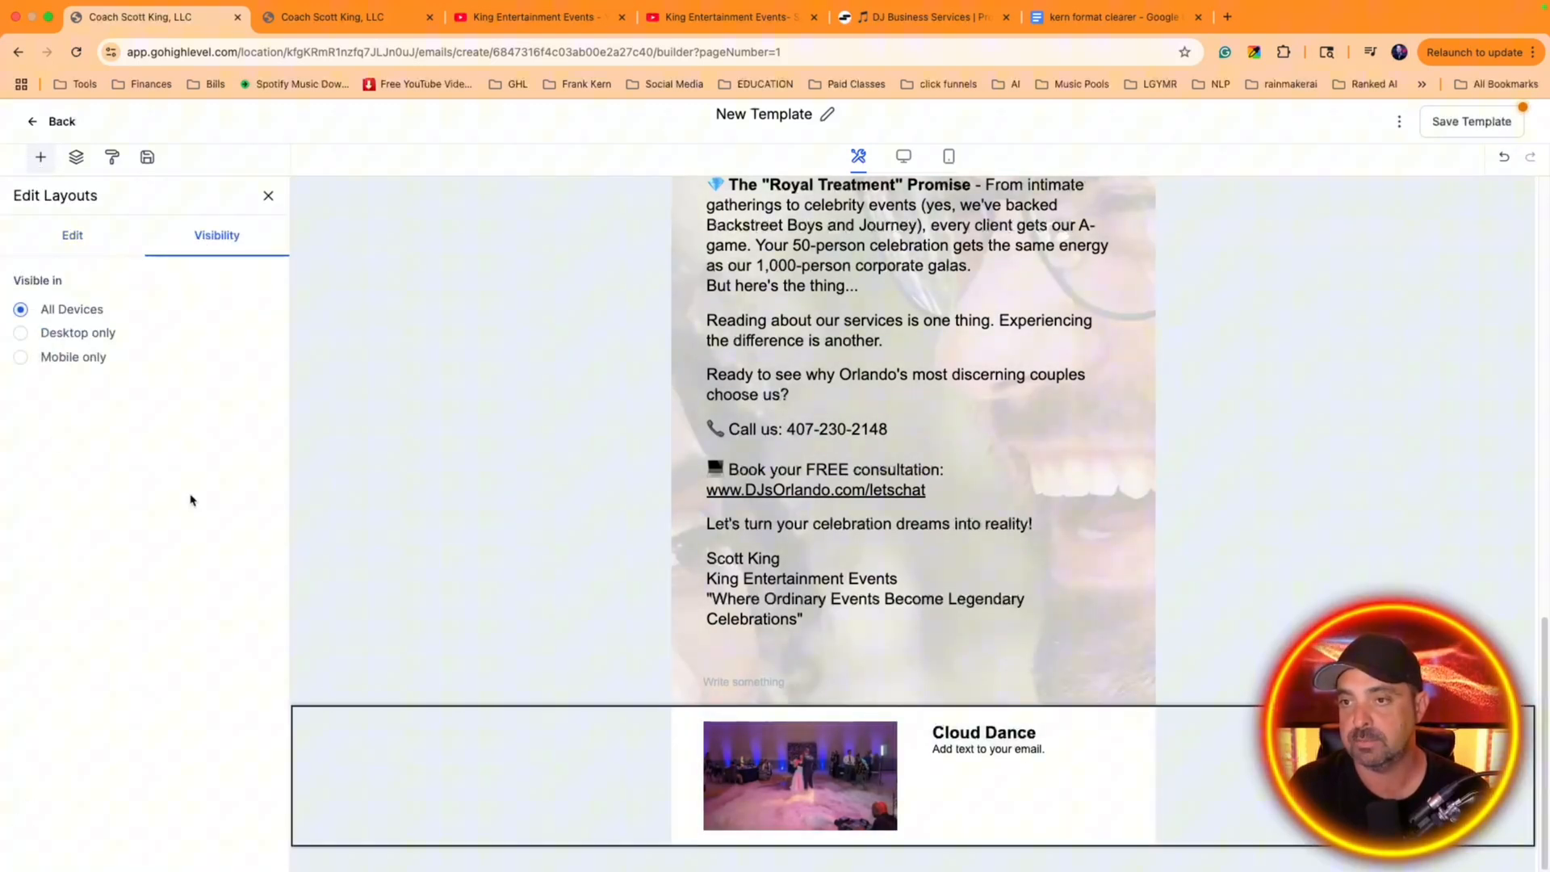
{"action": "left_click", "coordinate": [87, 239]}
{"action": "scroll", "coordinate": [176, 531], "scroll_direction": "down", "scroll_amount": 6}
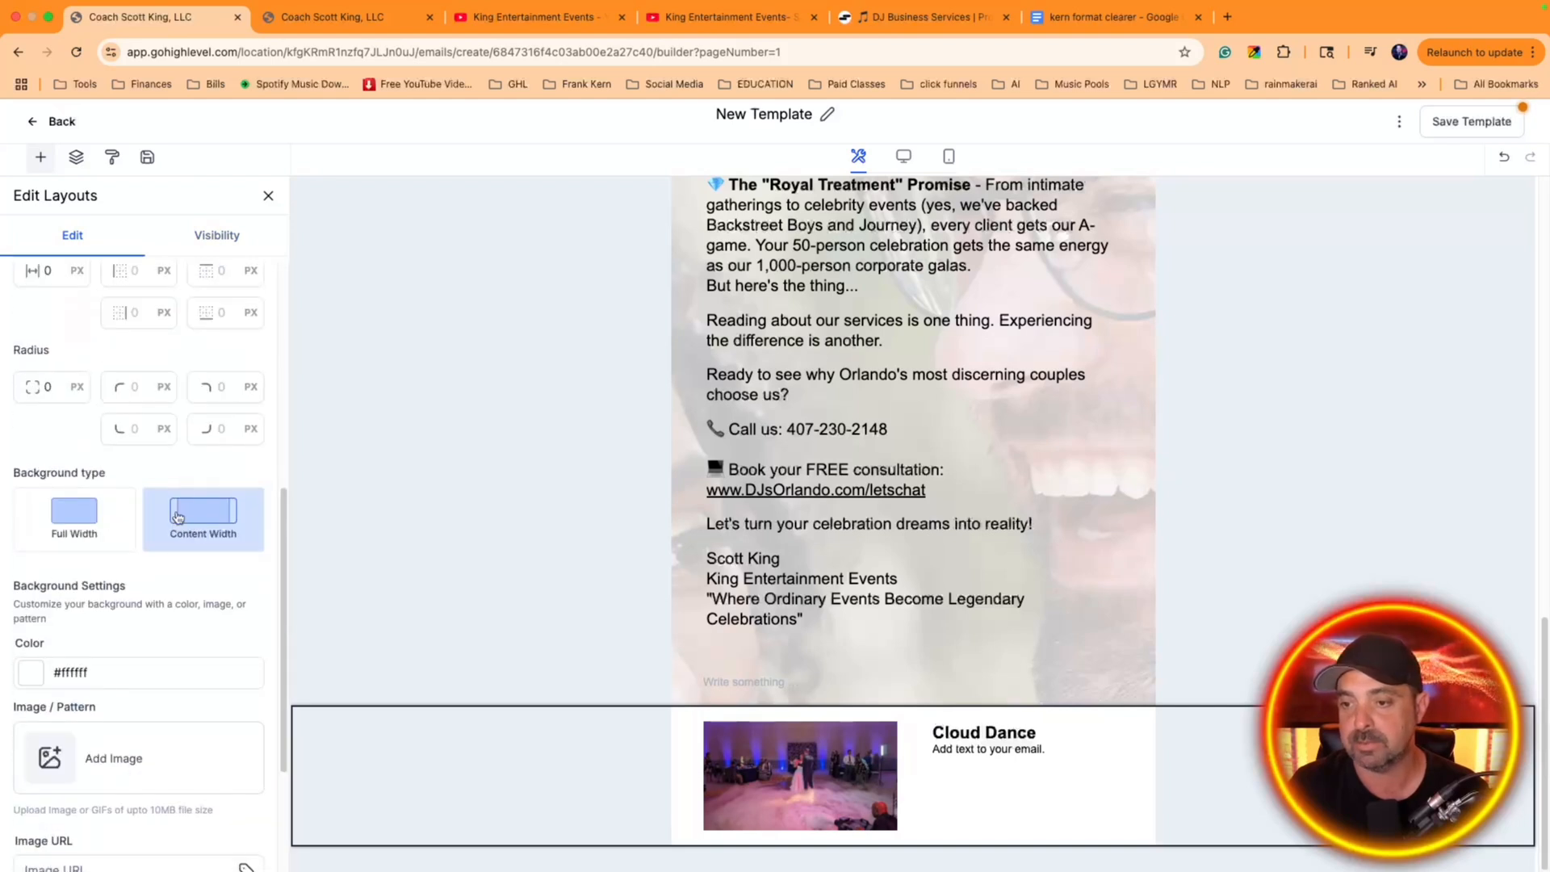
{"action": "scroll", "coordinate": [176, 531], "scroll_direction": "down", "scroll_amount": 2}
{"action": "left_click", "coordinate": [63, 519]}
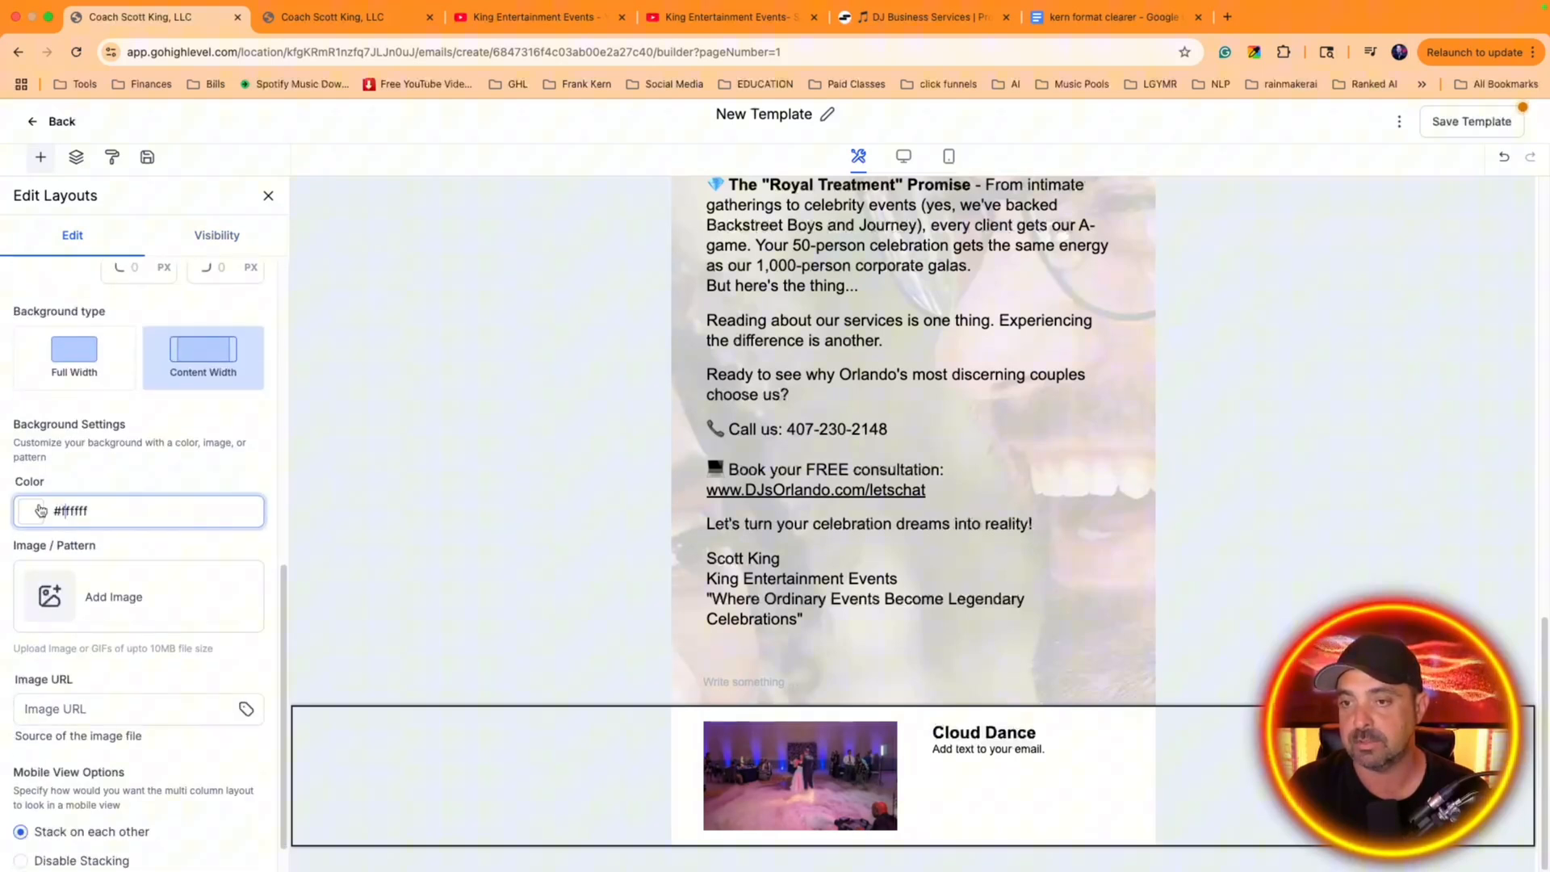
{"action": "left_click", "coordinate": [129, 460]}
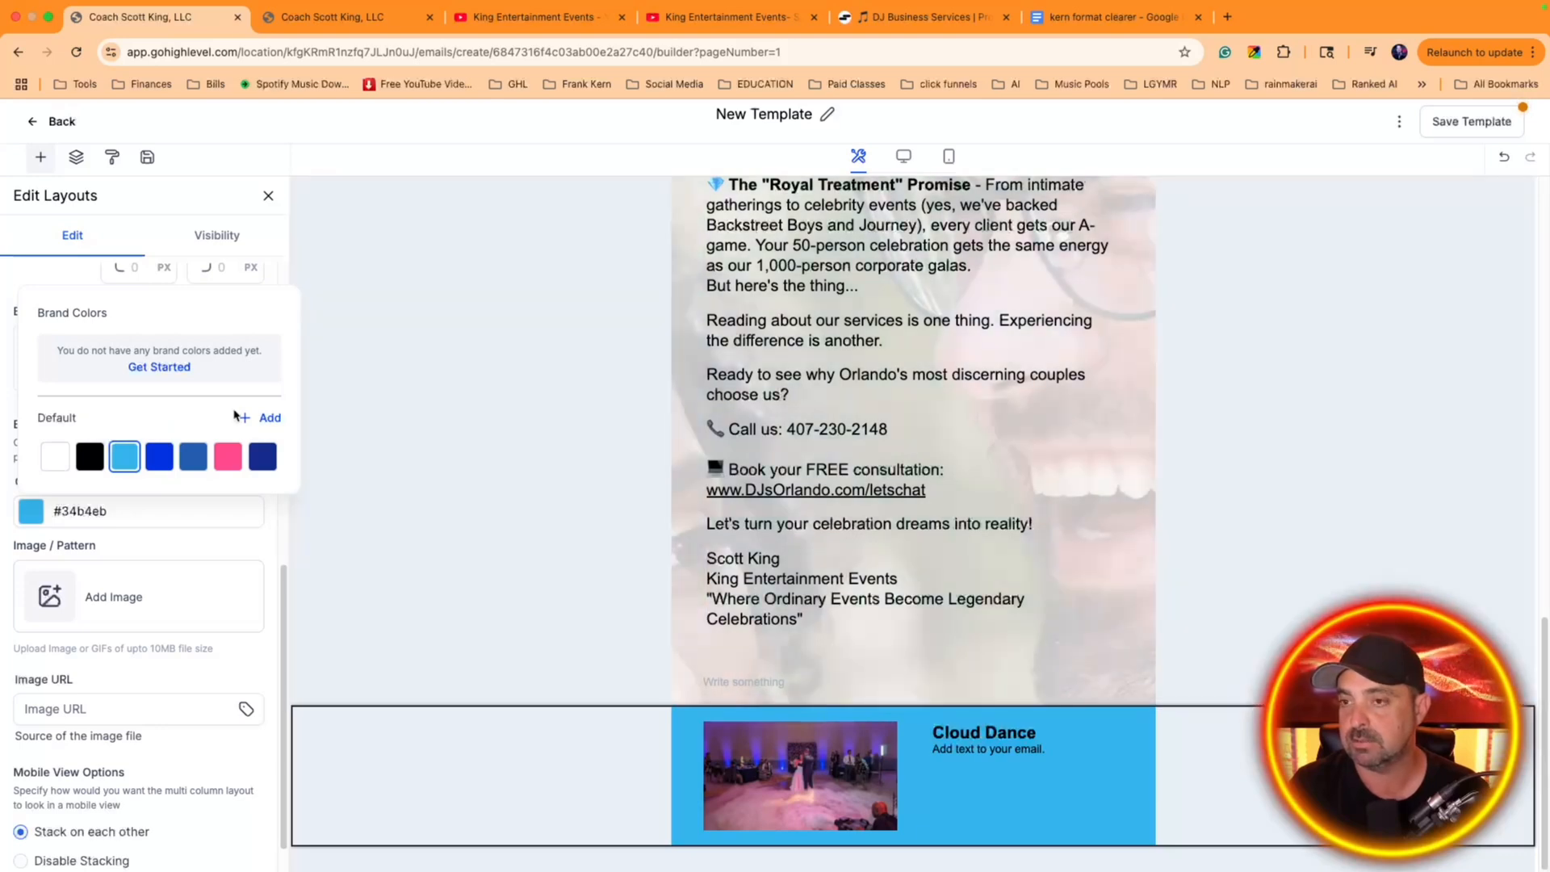
{"action": "left_click", "coordinate": [160, 456]}
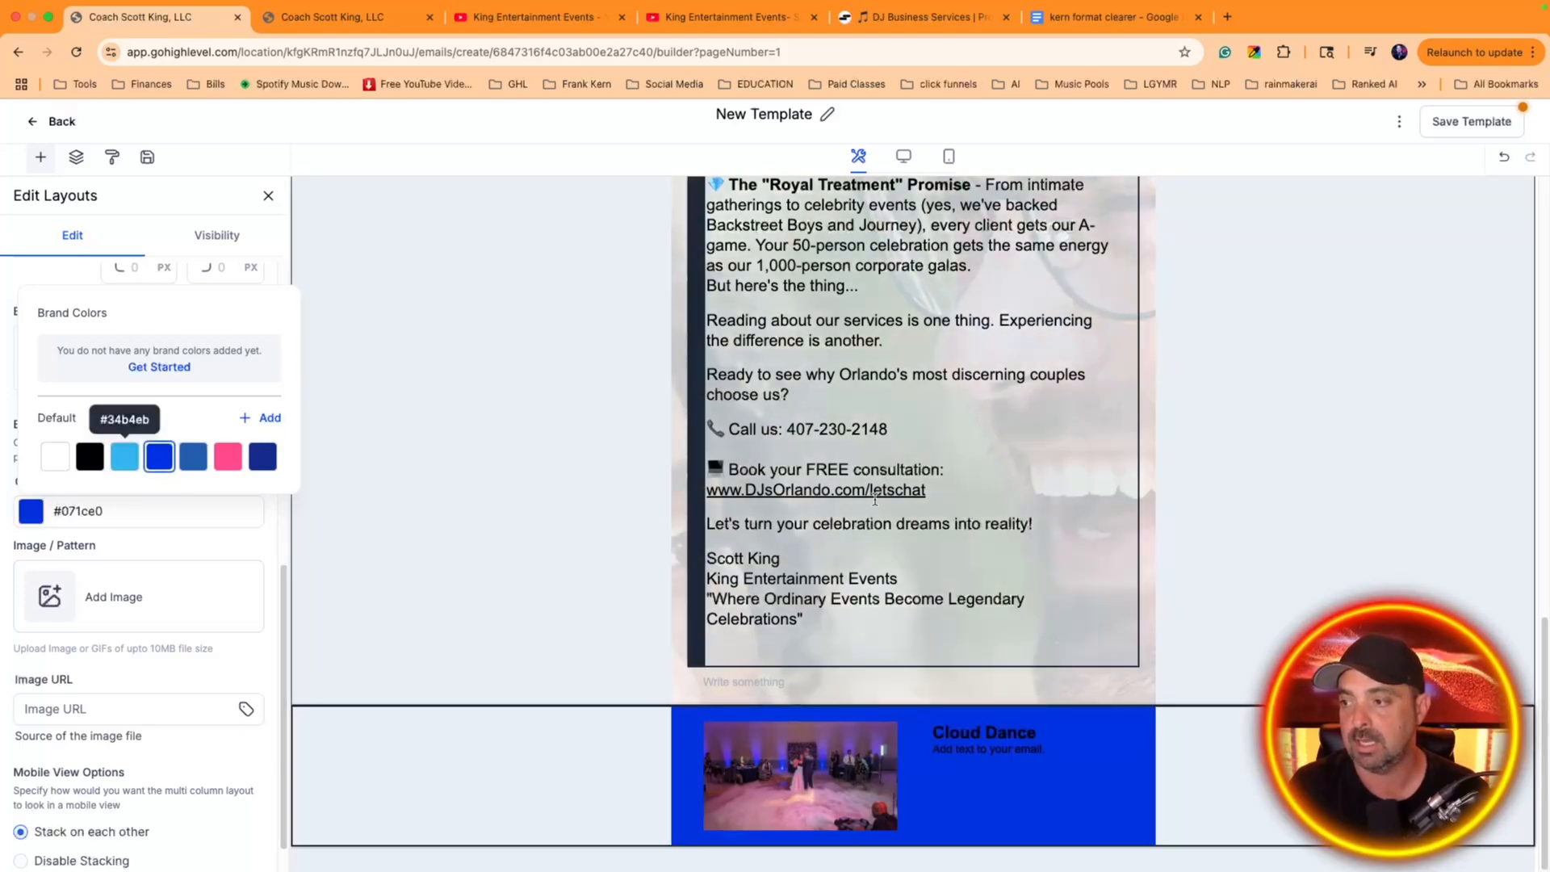
{"action": "left_click", "coordinate": [889, 819]}
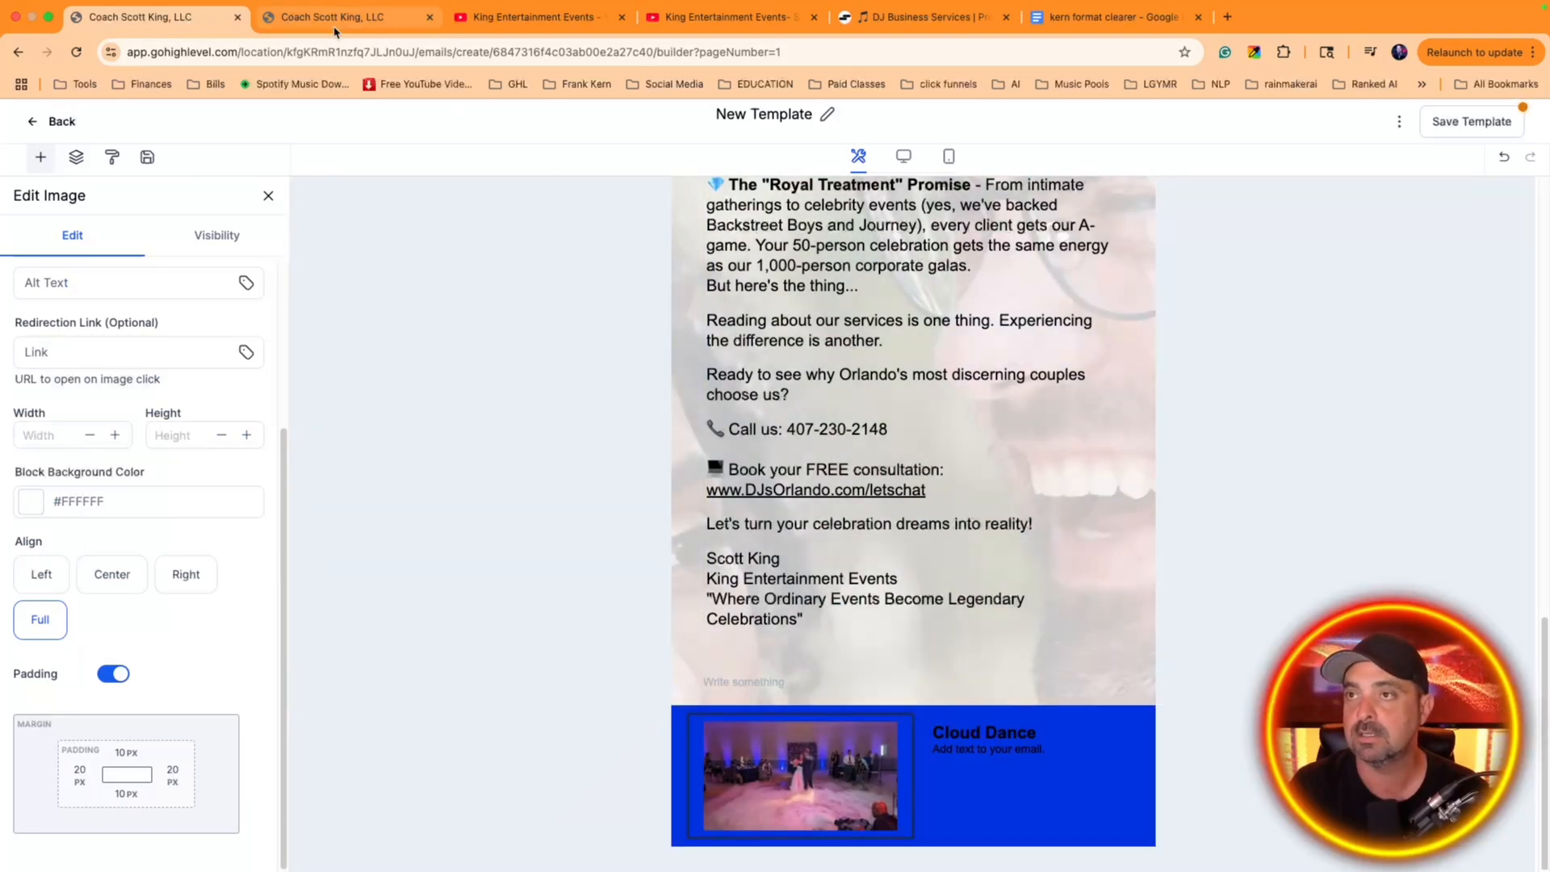
Switch to the DJ Business Services chat and copy the three-sentence cloud dance description
{"action": "left_click", "coordinate": [334, 24]}
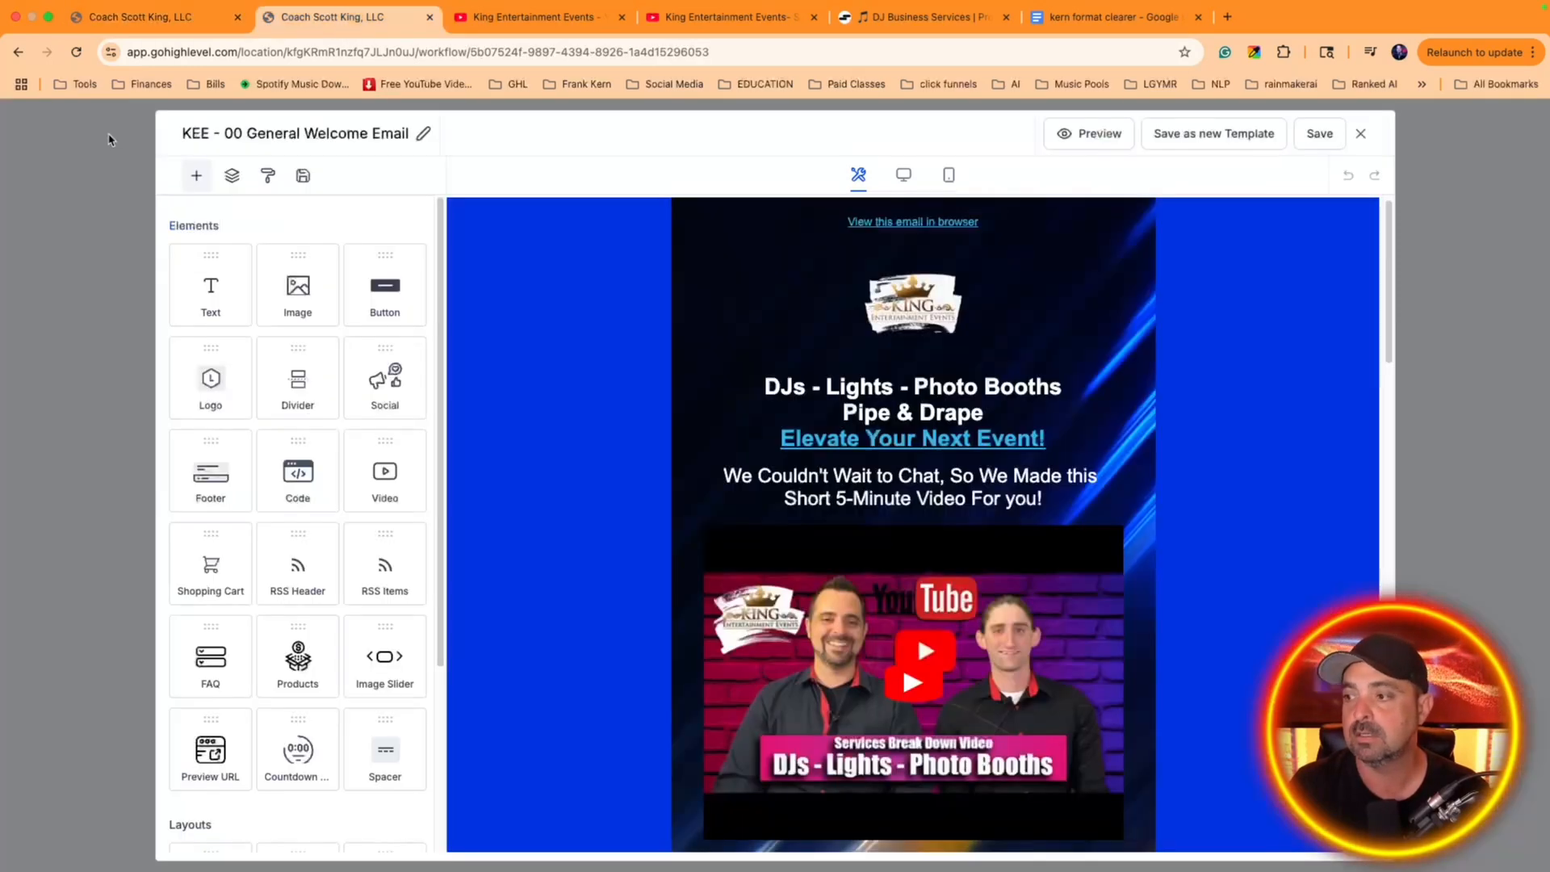
{"action": "left_click", "coordinate": [899, 25]}
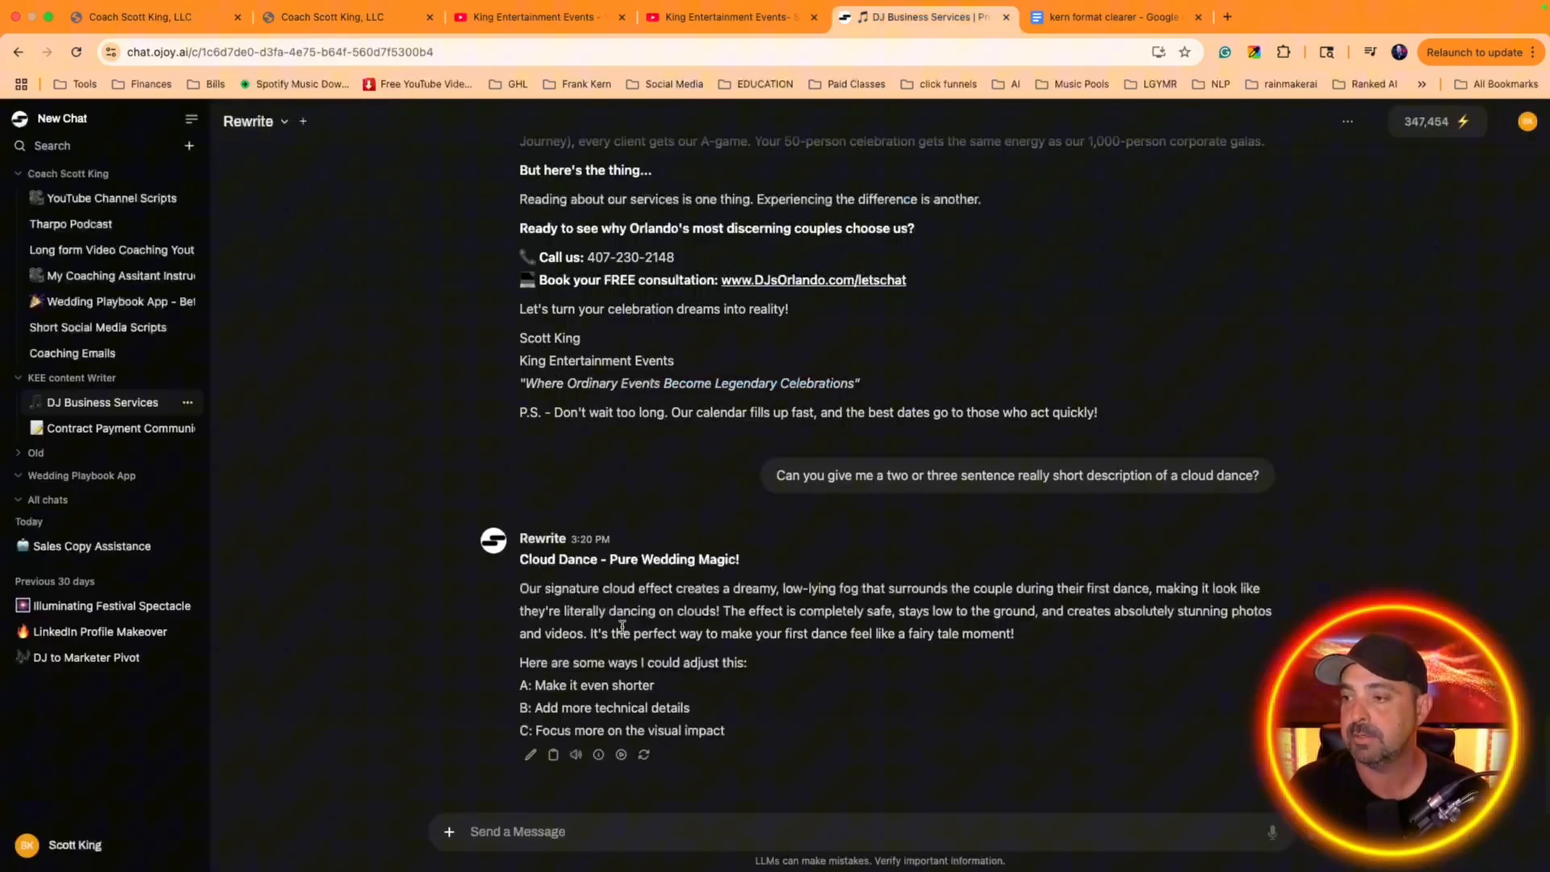
{"action": "left_click_drag", "start_coordinate": [521, 594], "coordinate": [1053, 648]}
{"action": "key", "text": "ctrl+c"}
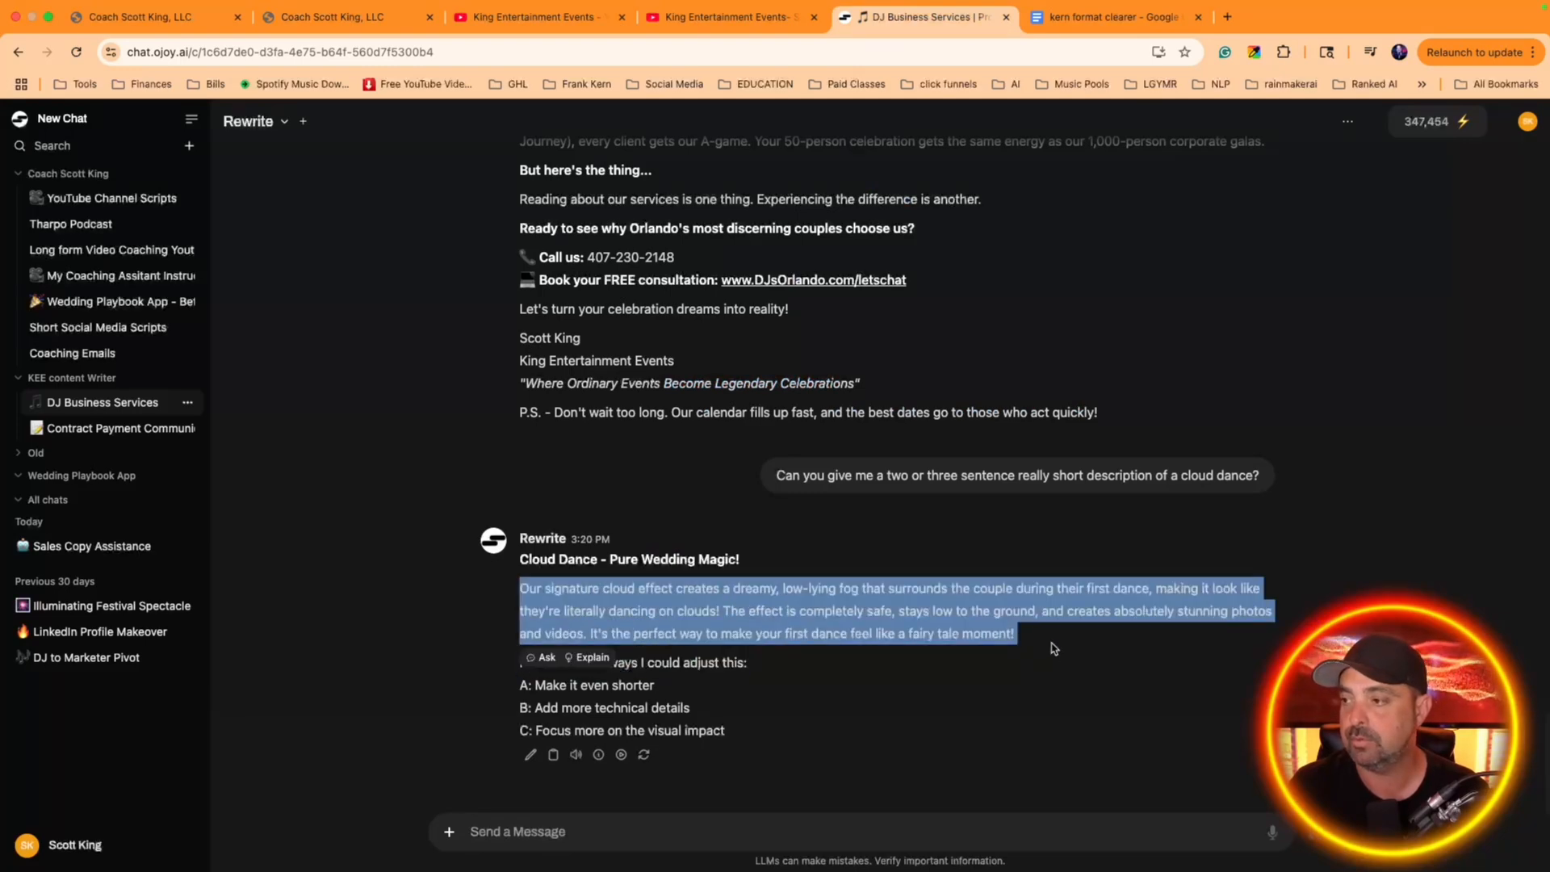
Replace the contents of the "kern format clearer" Google Doc with the cloud dance description, clear its formatting and copy the plain text
{"action": "left_click", "coordinate": [1114, 17]}
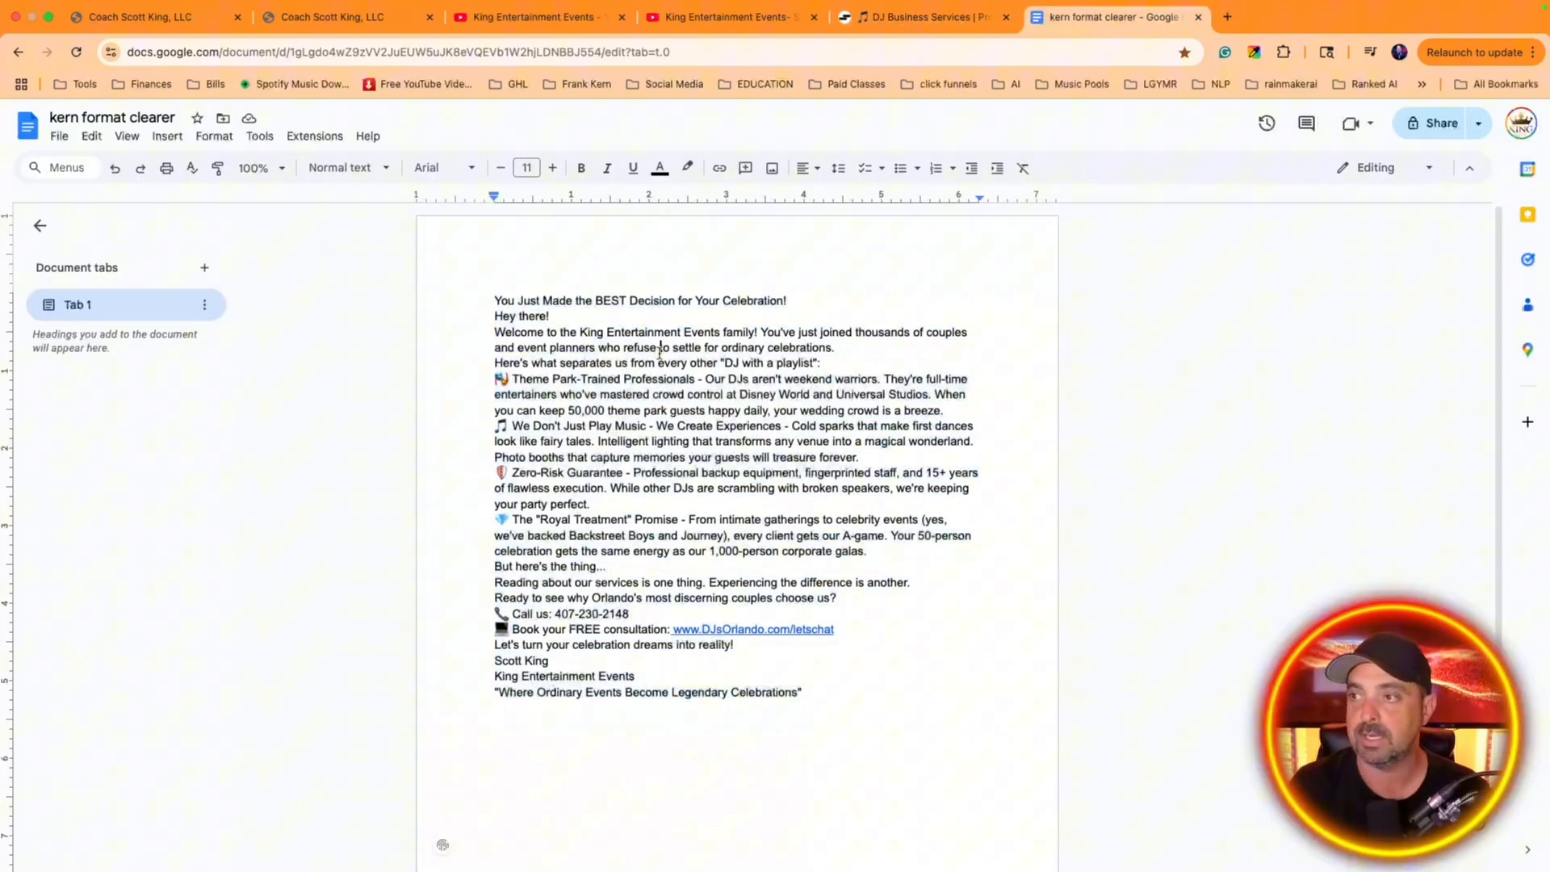
{"action": "key", "text": "ctrl+v"}
{"action": "key", "text": "ctrl+a"}
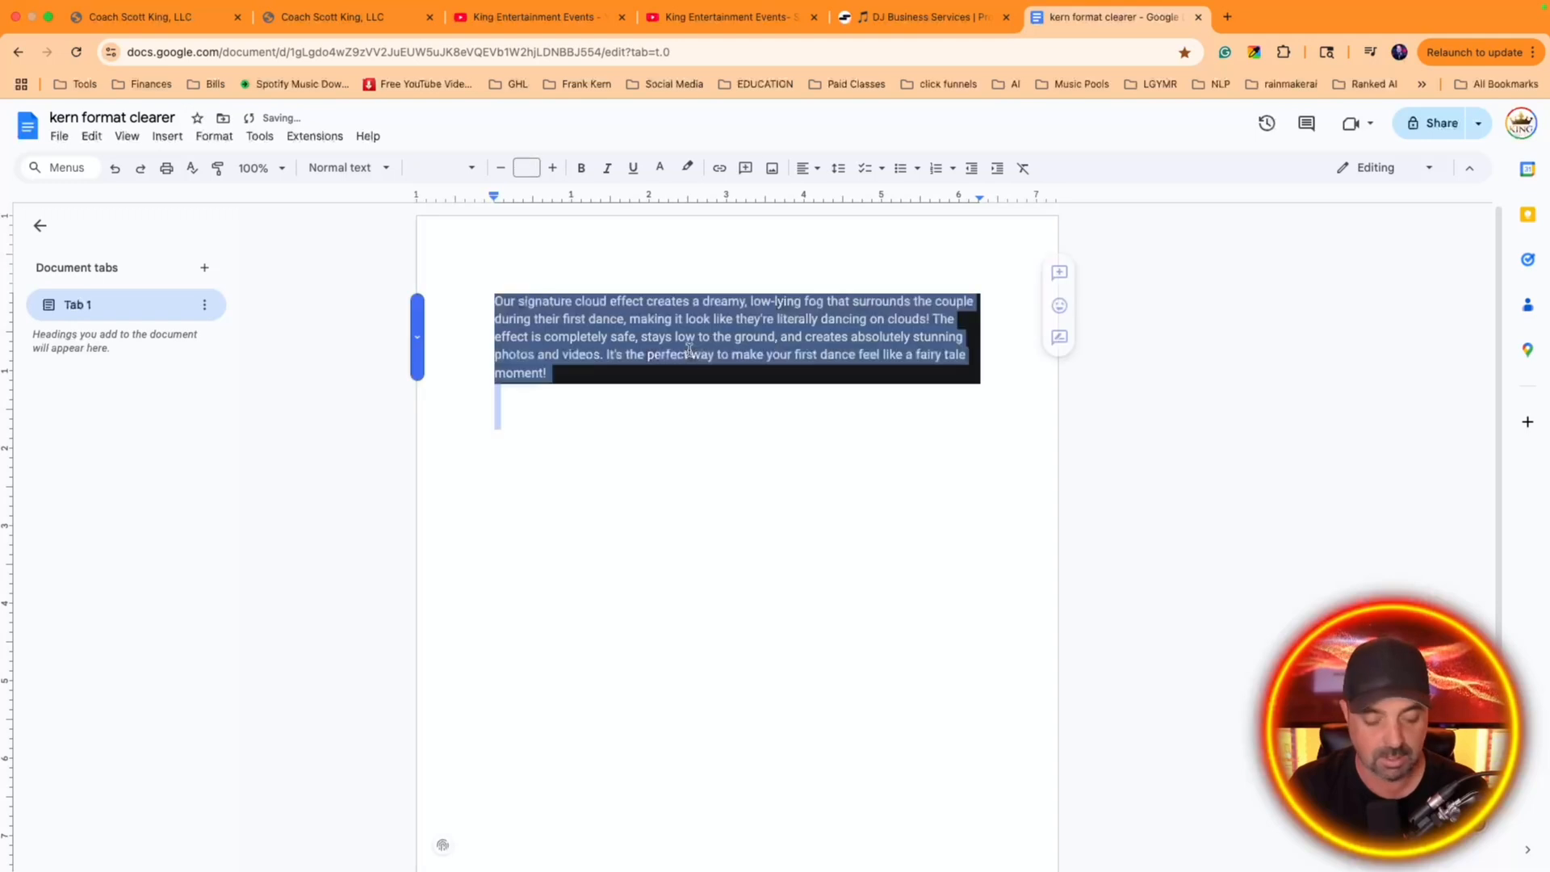
{"action": "key", "text": "ctrl+backslash"}
{"action": "left_click", "coordinate": [838, 297]}
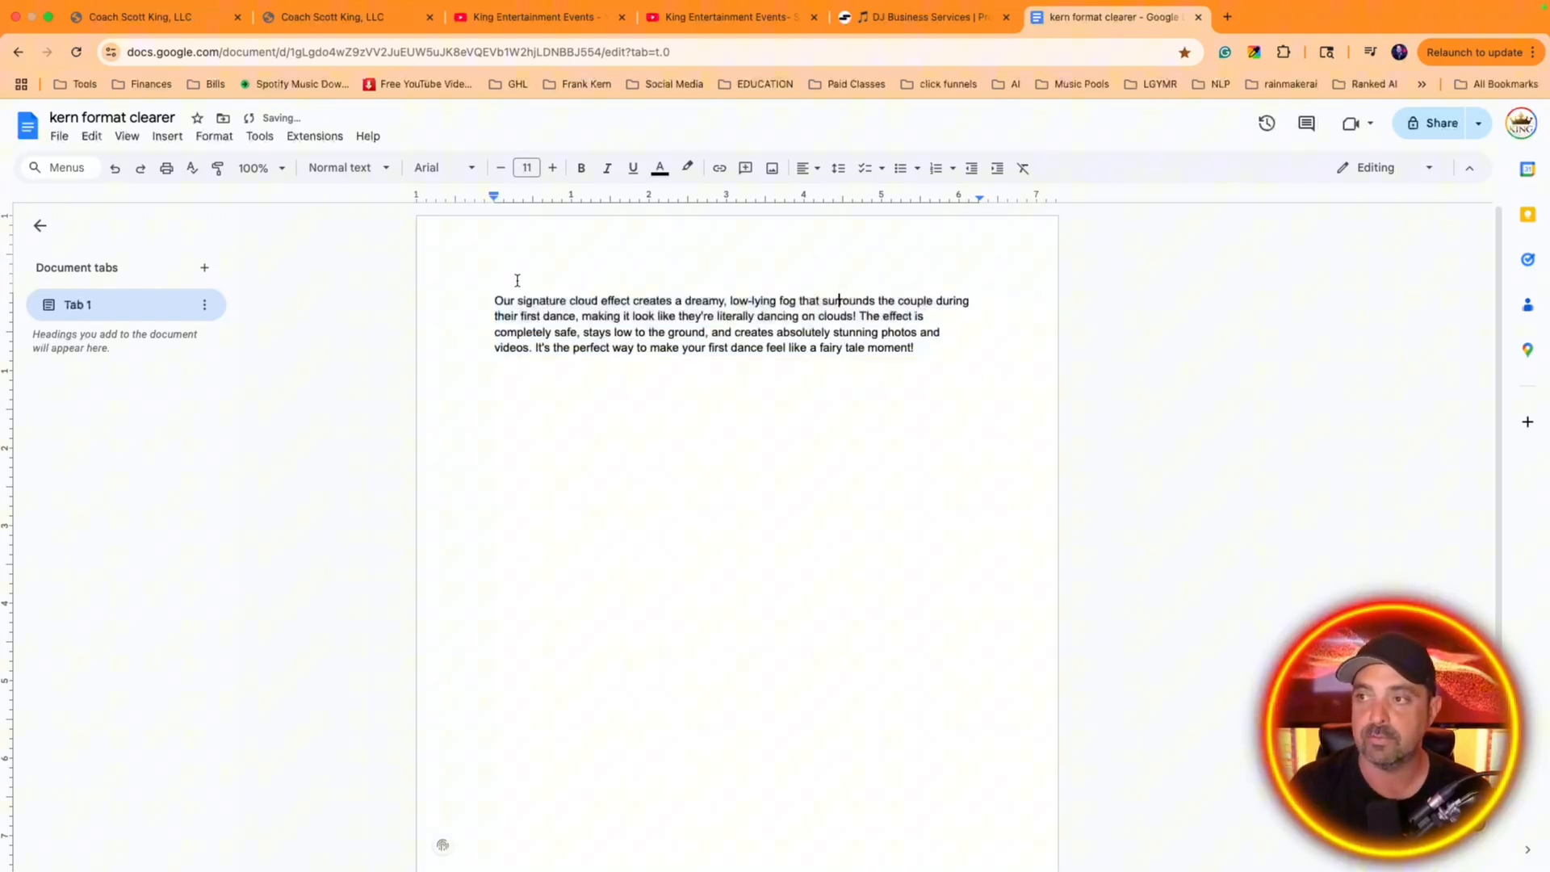
{"action": "left_click_drag", "start_coordinate": [495, 299], "coordinate": [913, 346]}
{"action": "key", "text": "ctrl+c"}
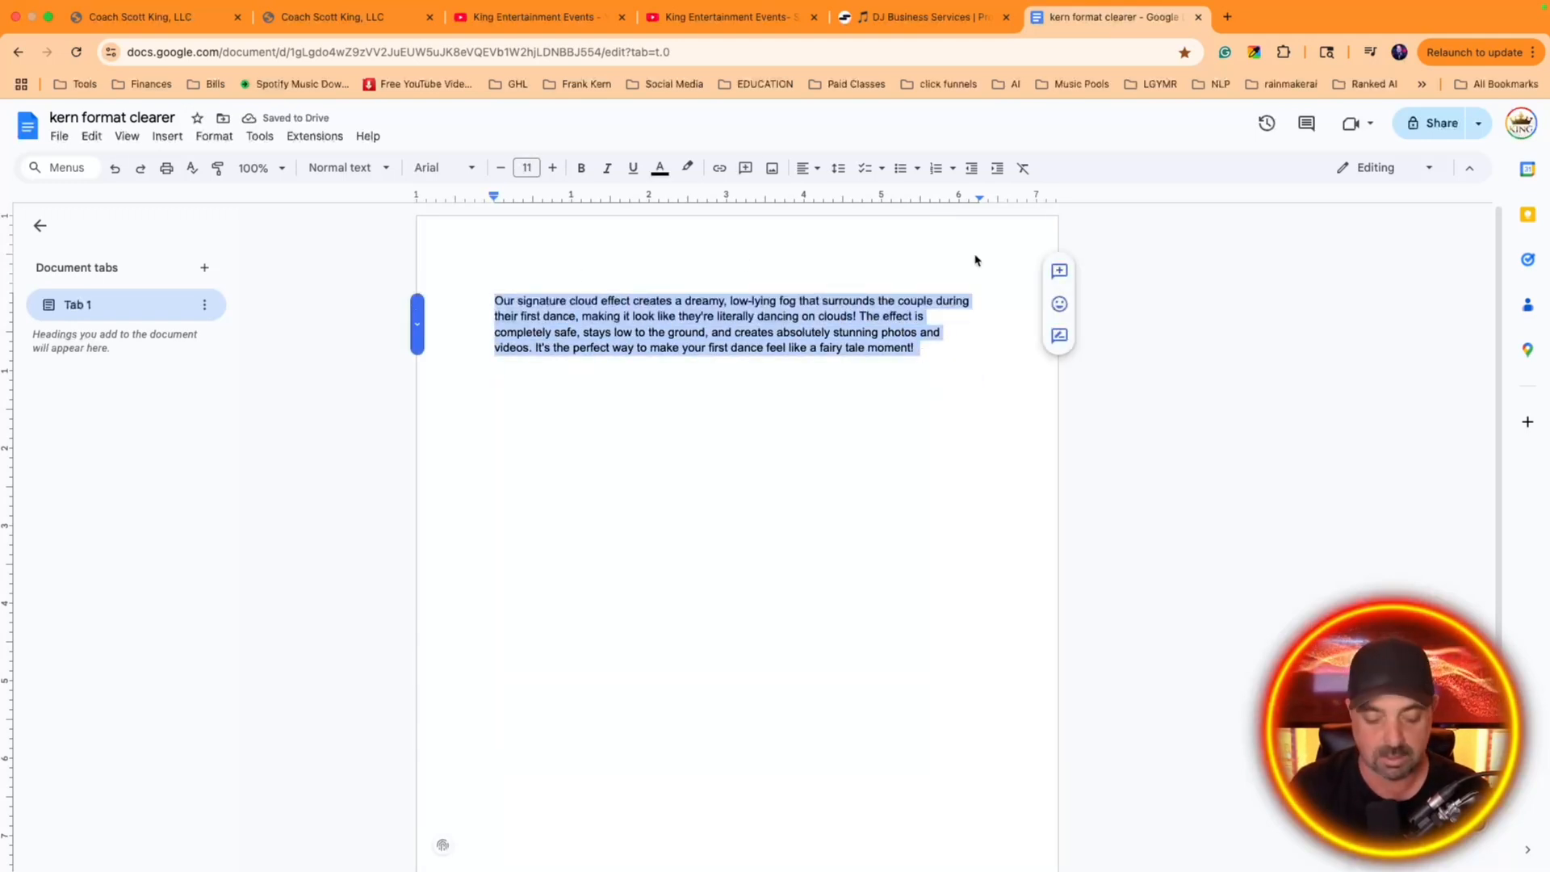
Switch back to the email builder and replace the placeholder text under the Cloud Dance heading with the copied description
{"action": "left_click", "coordinate": [116, 22]}
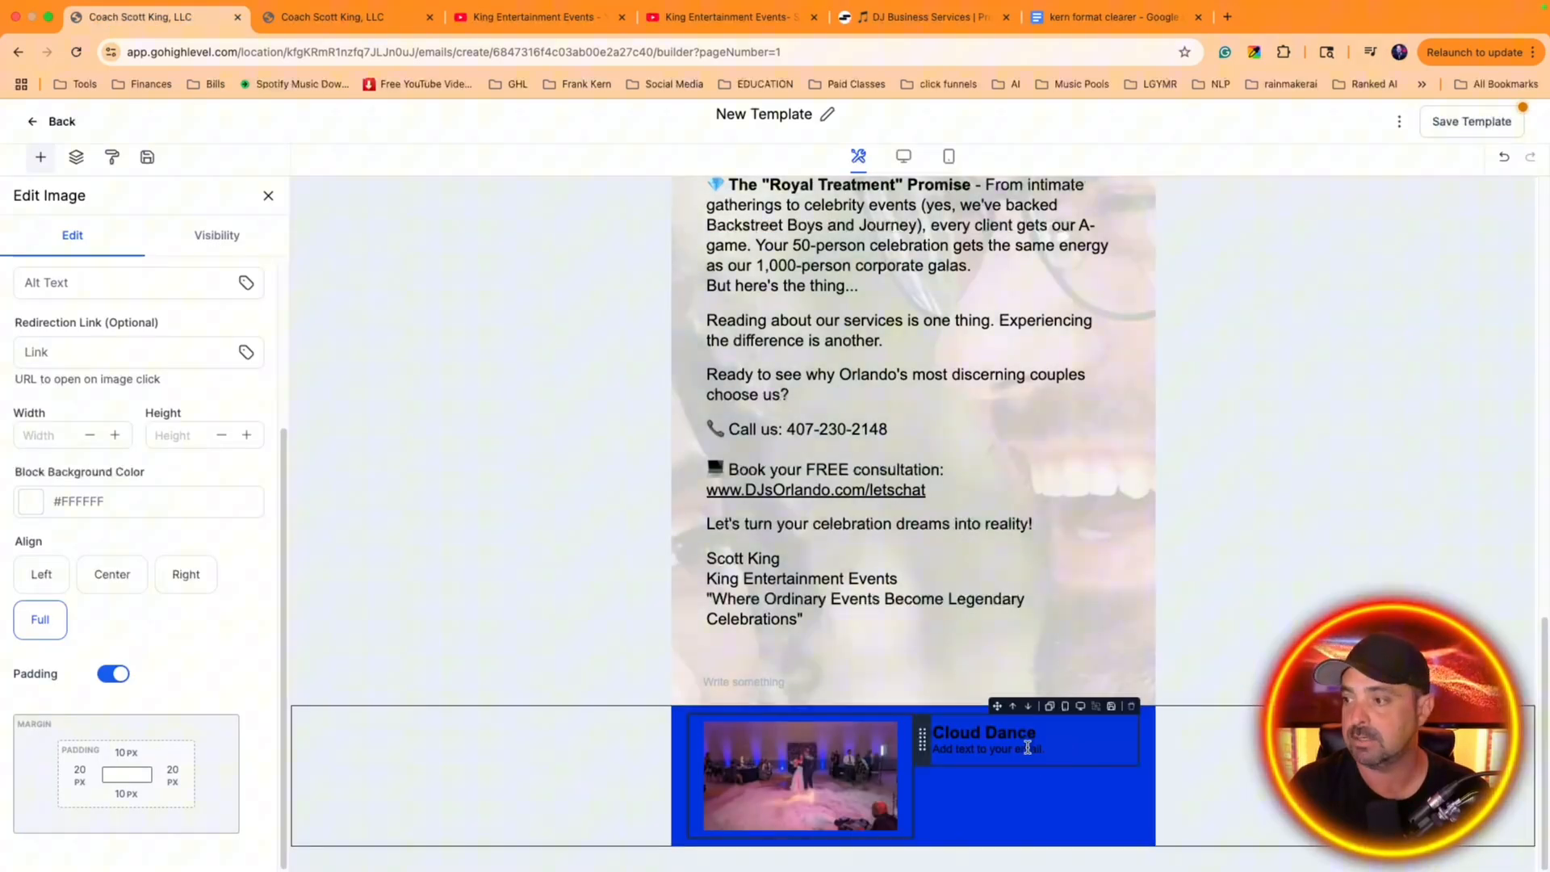
{"action": "double_click", "coordinate": [1027, 748]}
{"action": "key", "text": "ctrl+v"}
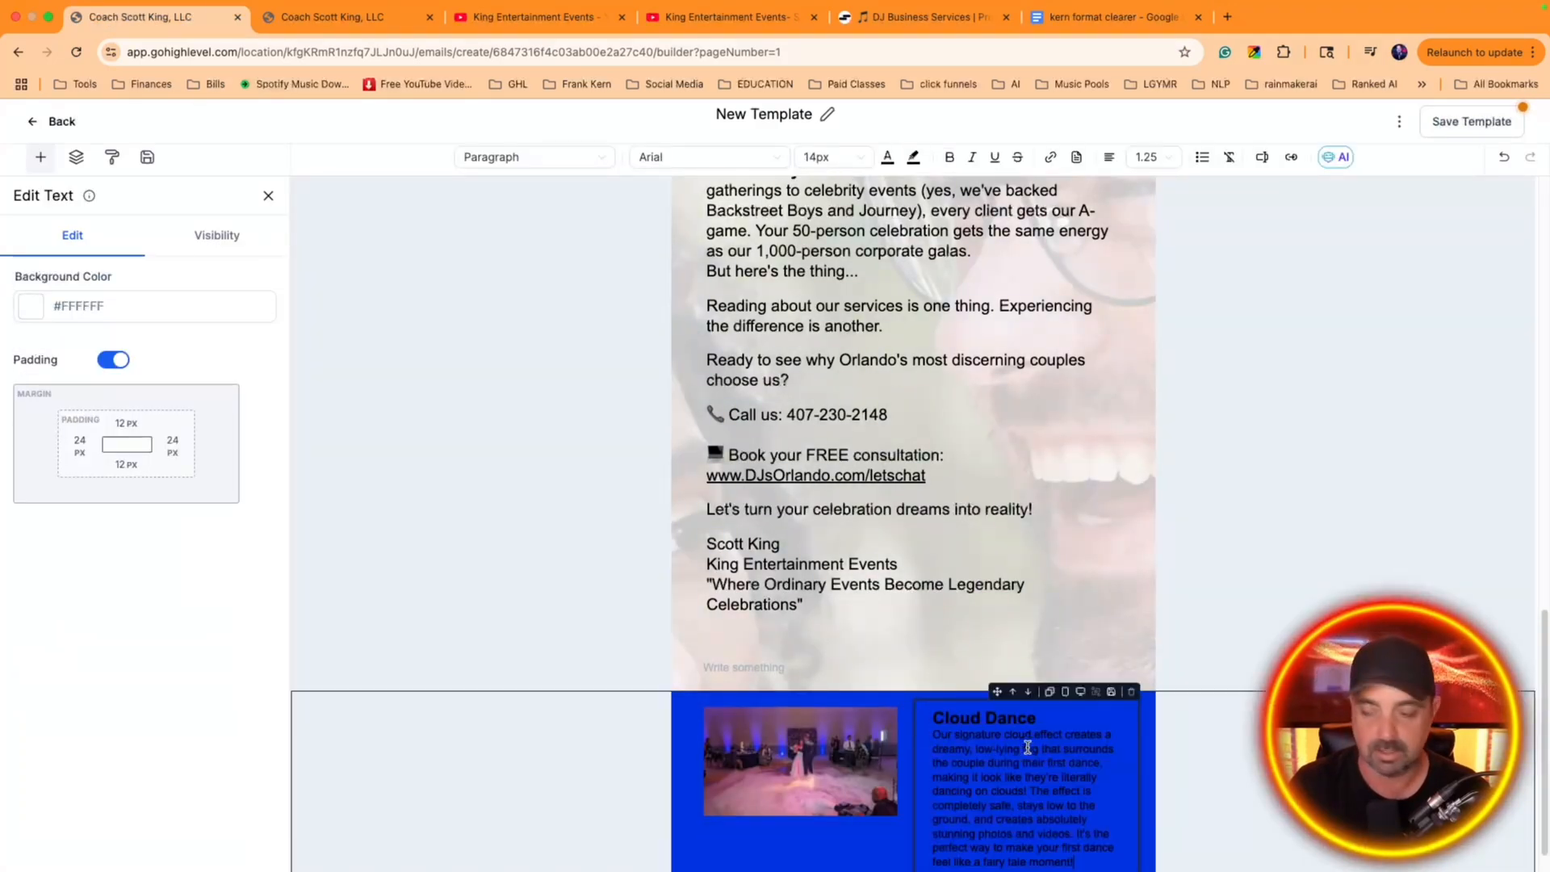
Color all text in the Cloud Dance text element white
{"action": "key", "text": "super+a"}
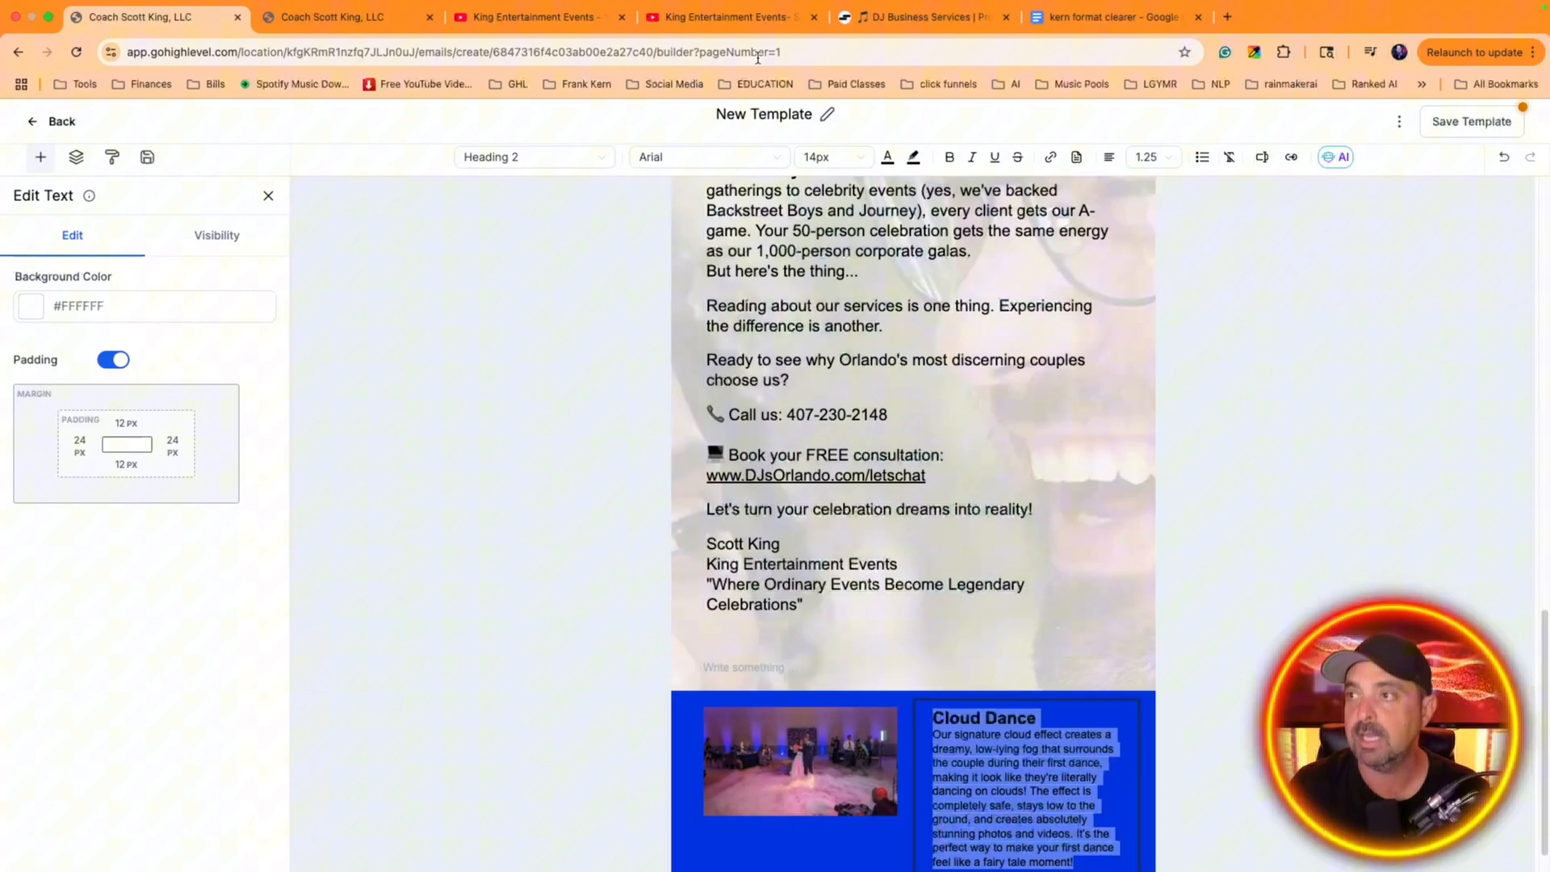
{"action": "left_click", "coordinate": [886, 157]}
{"action": "left_click", "coordinate": [782, 340]}
{"action": "left_click", "coordinate": [1232, 499]}
Insert a blank line between the Cloud Dance heading and its description
{"action": "scroll", "coordinate": [1187, 481], "scroll_direction": "down", "scroll_amount": 1}
{"action": "left_click", "coordinate": [1130, 681]}
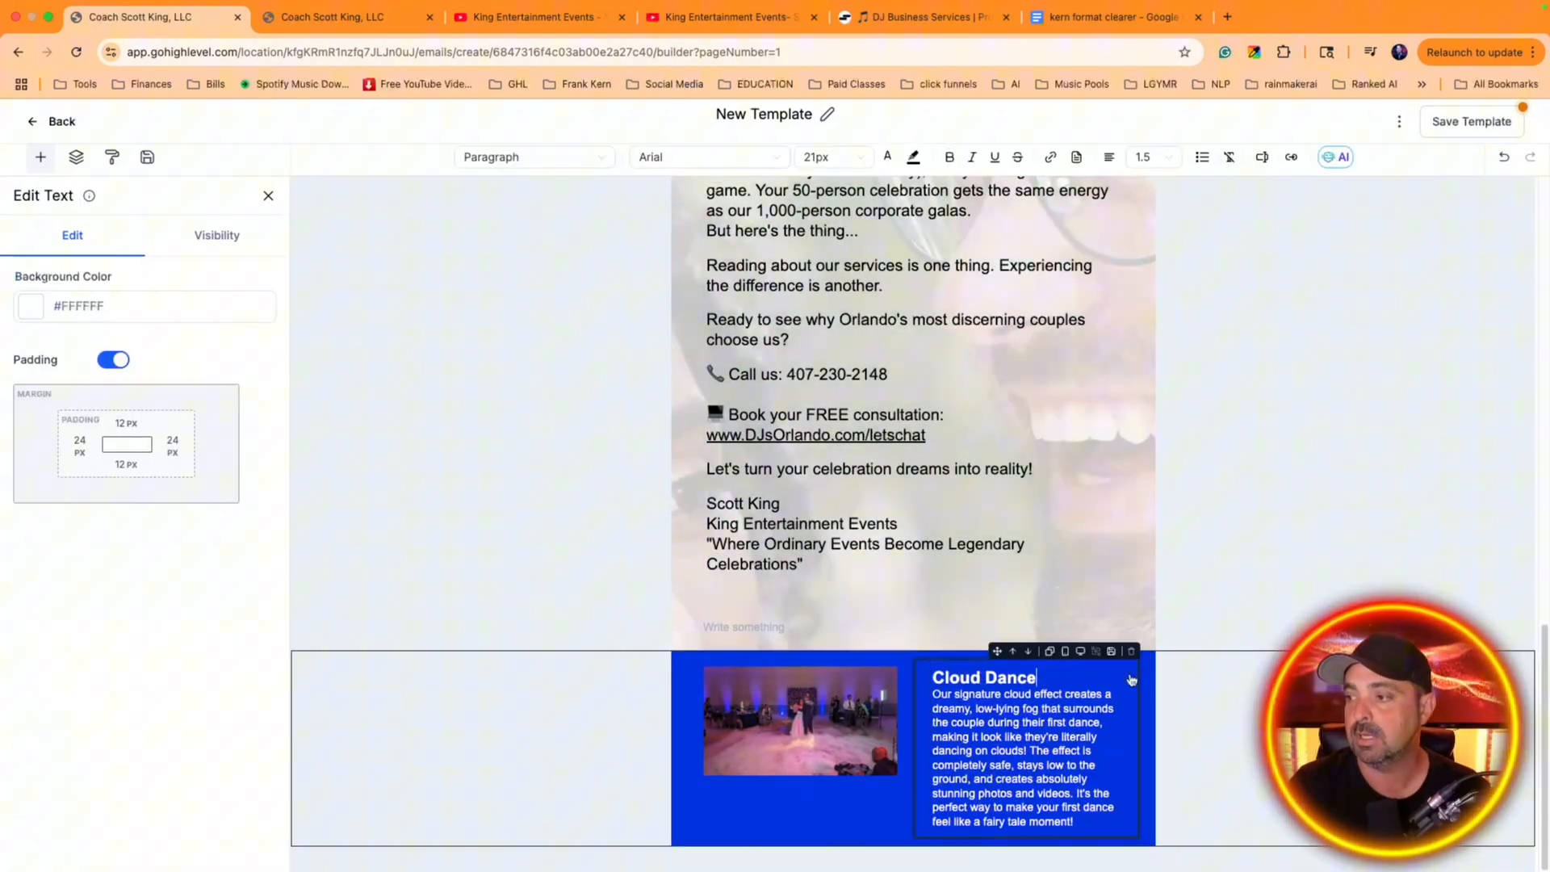
{"action": "key", "text": "Return"}
{"action": "scroll", "coordinate": [1003, 520], "scroll_direction": "down", "scroll_amount": 1}
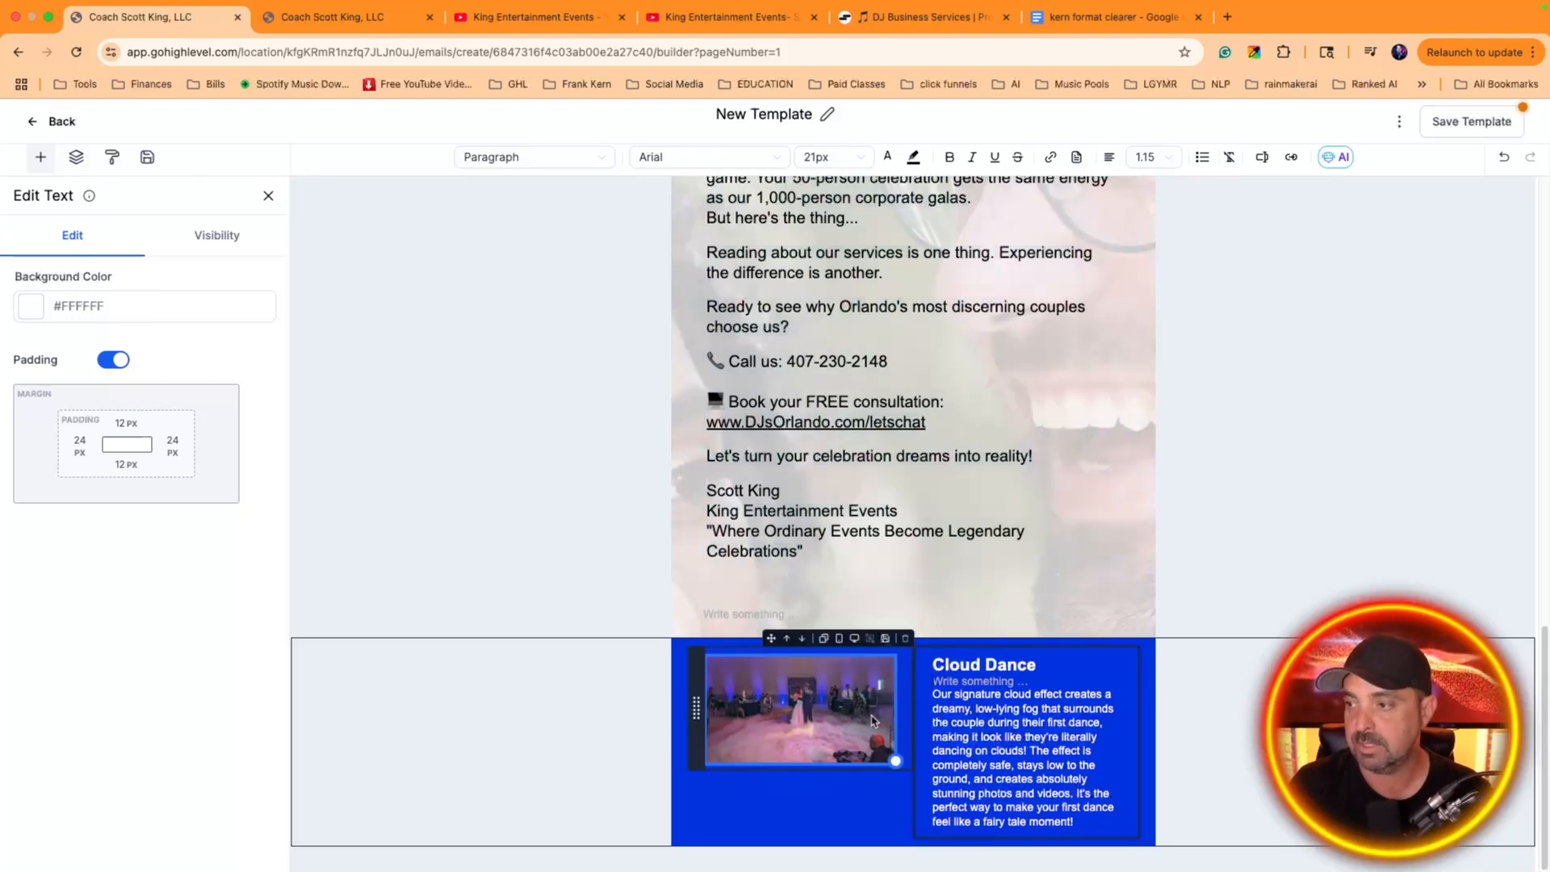
{"action": "left_click", "coordinate": [808, 685]}
{"action": "left_click", "coordinate": [1062, 639]}
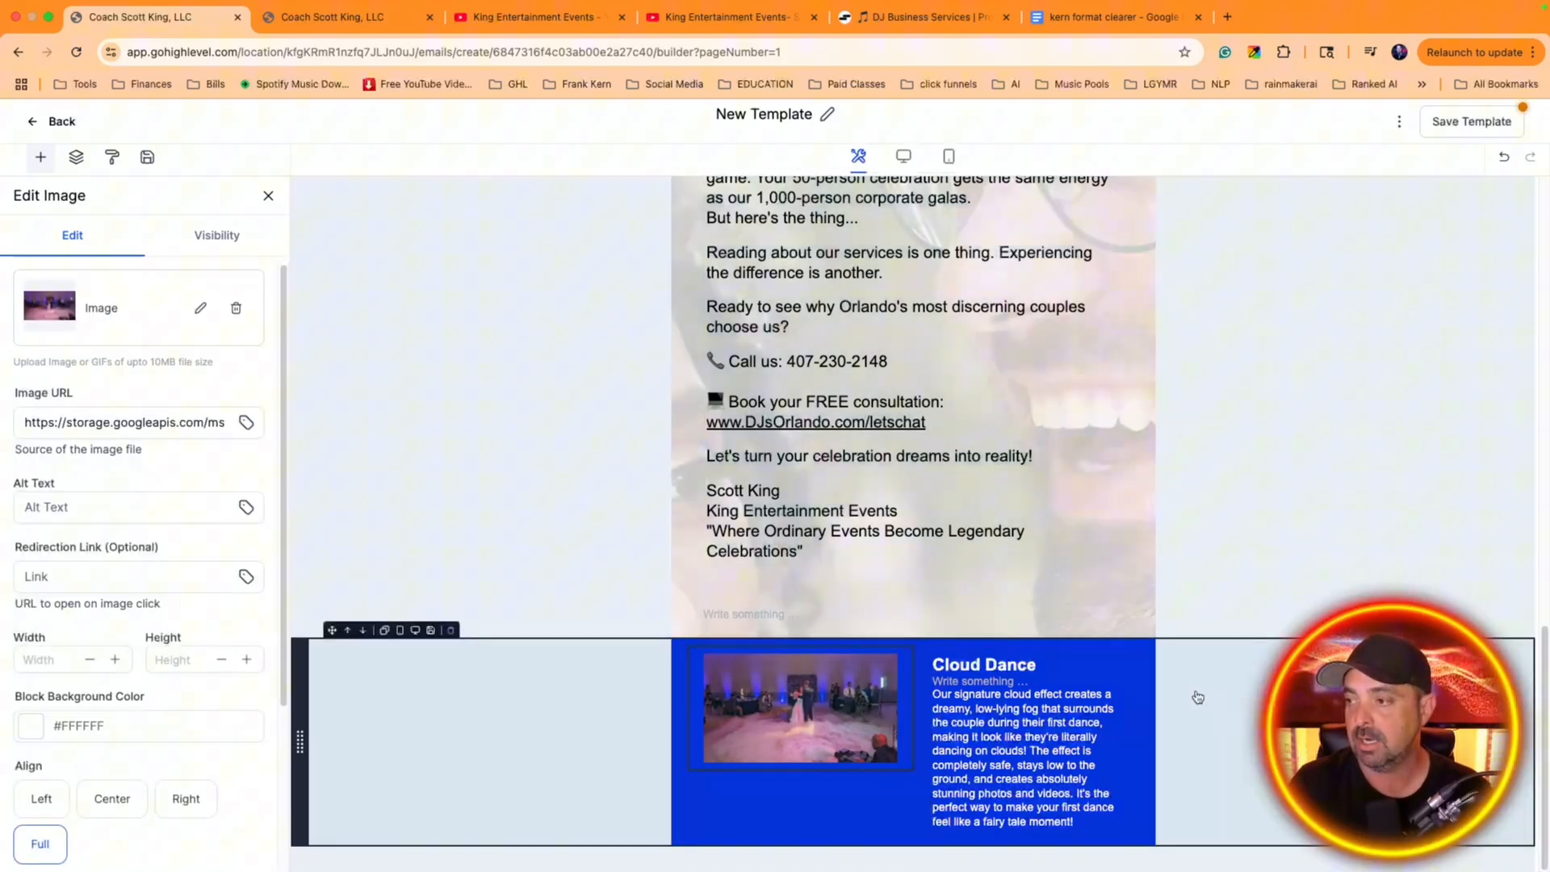
Add the line "Lean More" at the end of the Cloud Dance description and select it
{"action": "left_click", "coordinate": [1008, 774]}
{"action": "left_click", "coordinate": [1095, 818]}
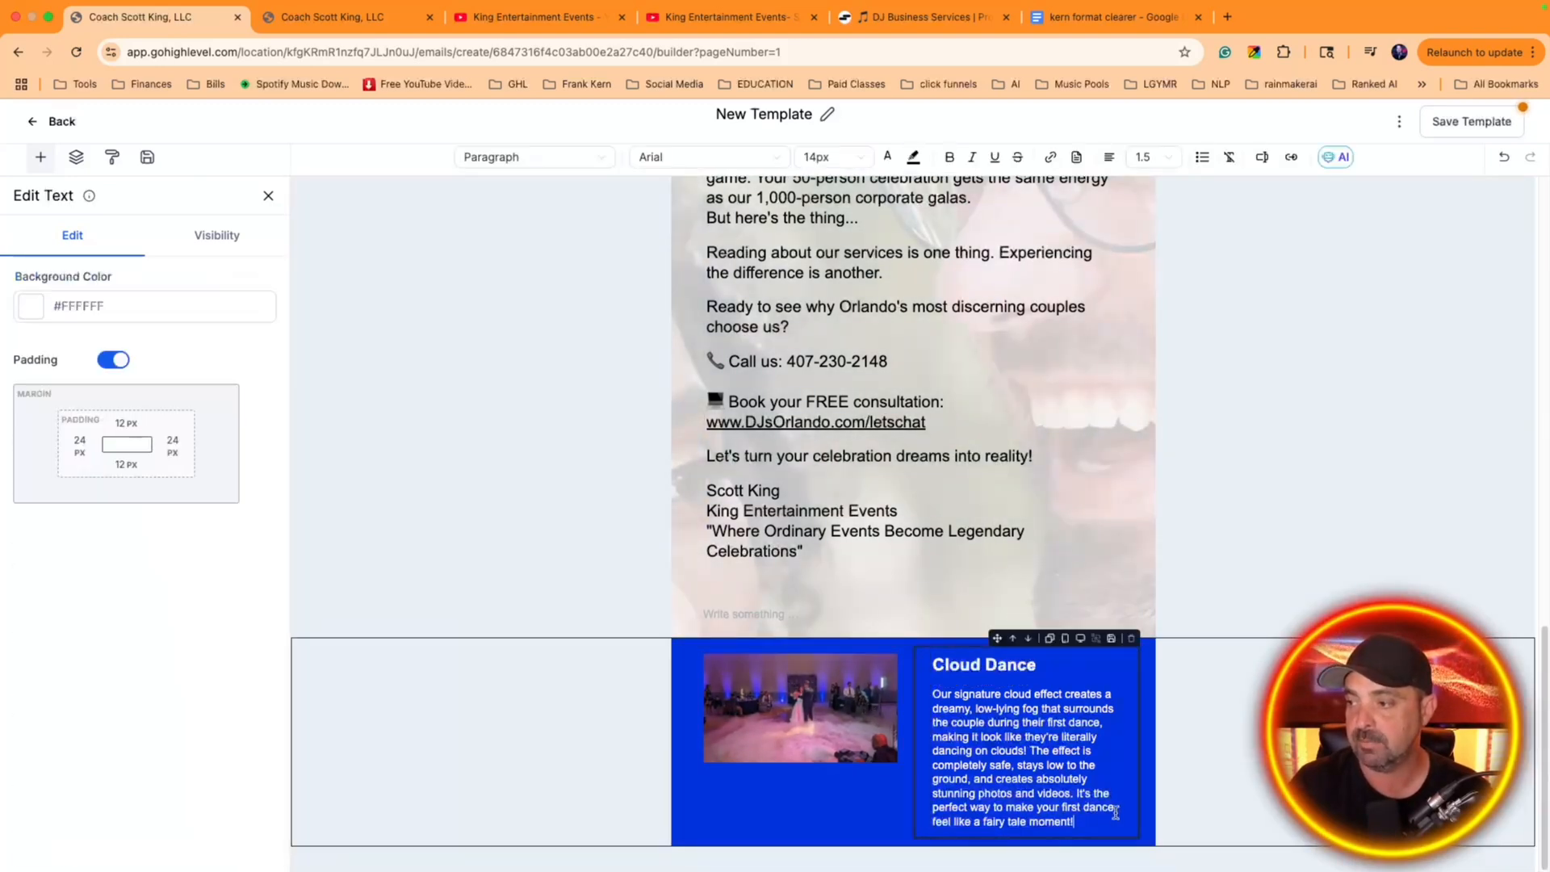
{"action": "key", "text": "Return"}
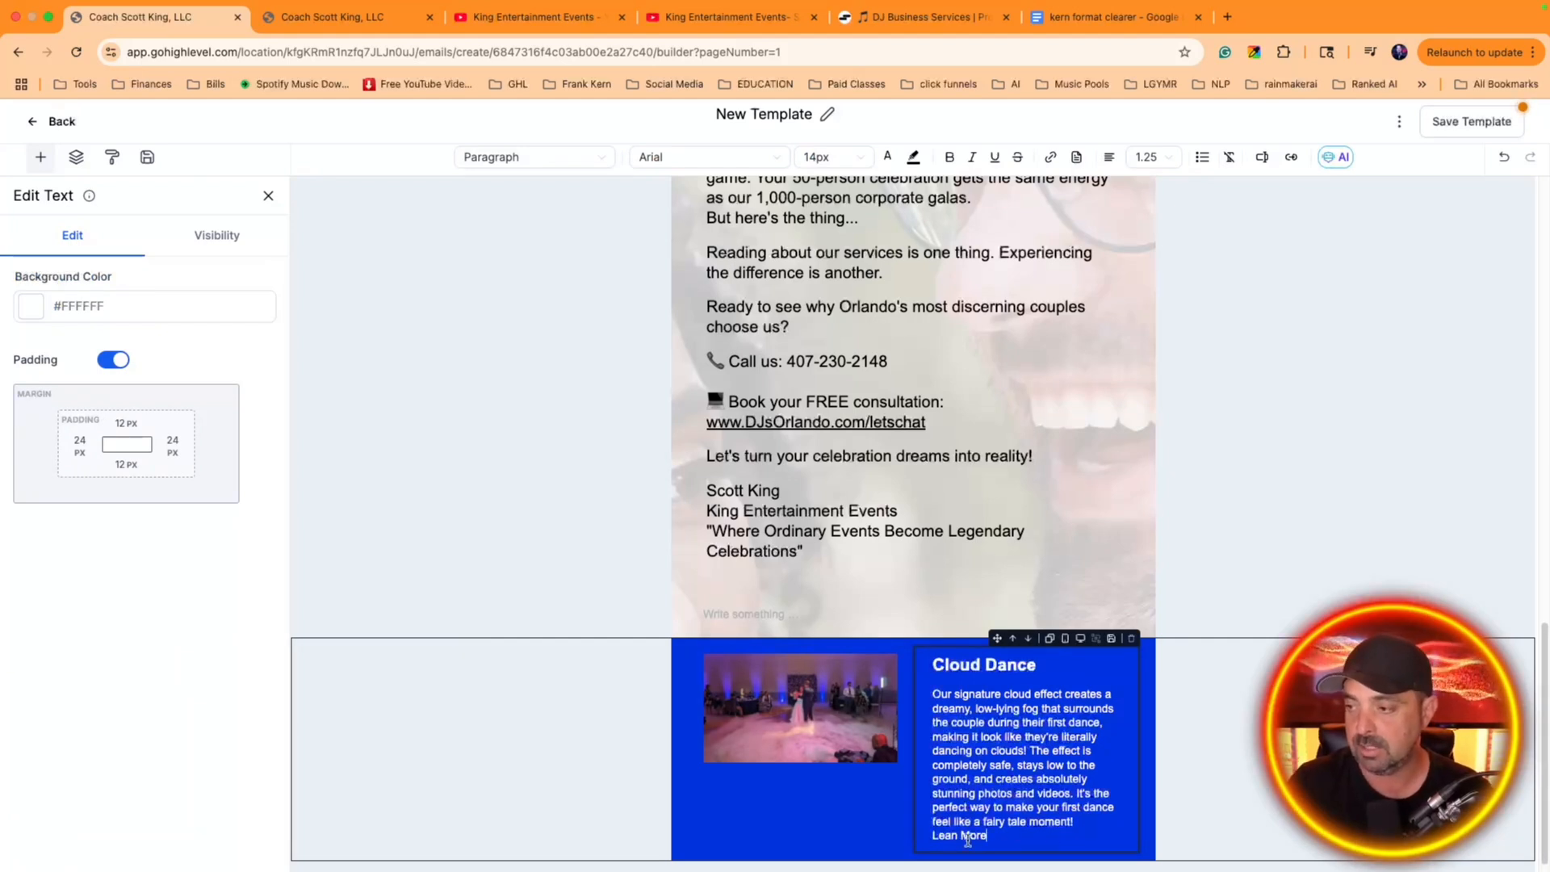
{"action": "triple_click", "coordinate": [964, 835]}
{"action": "left_click", "coordinate": [956, 810]}
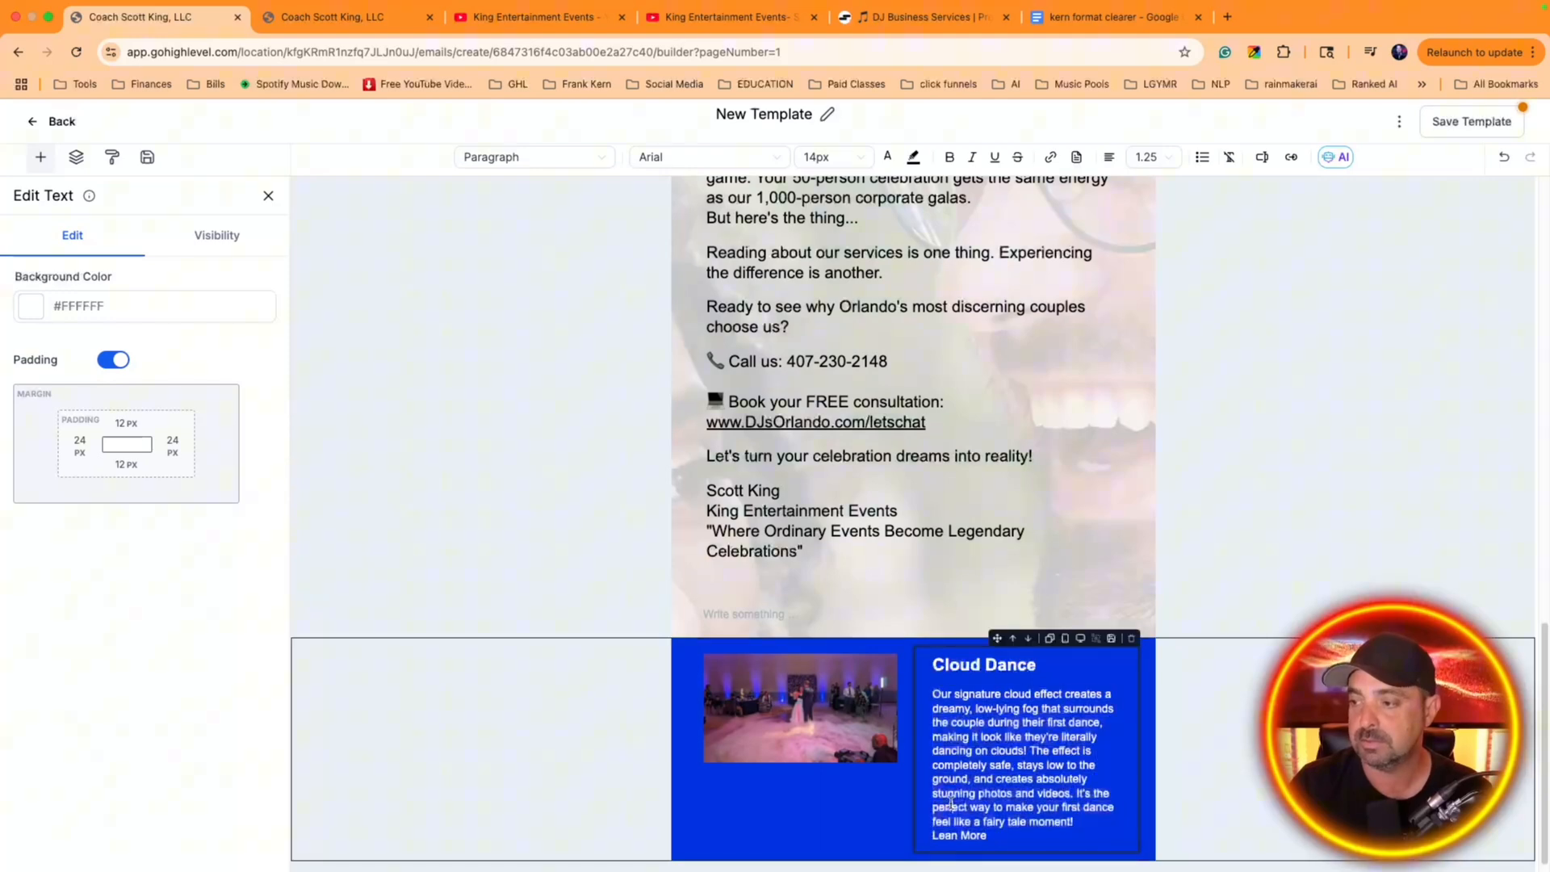
{"action": "left_click_drag", "start_coordinate": [991, 836], "coordinate": [886, 825]}
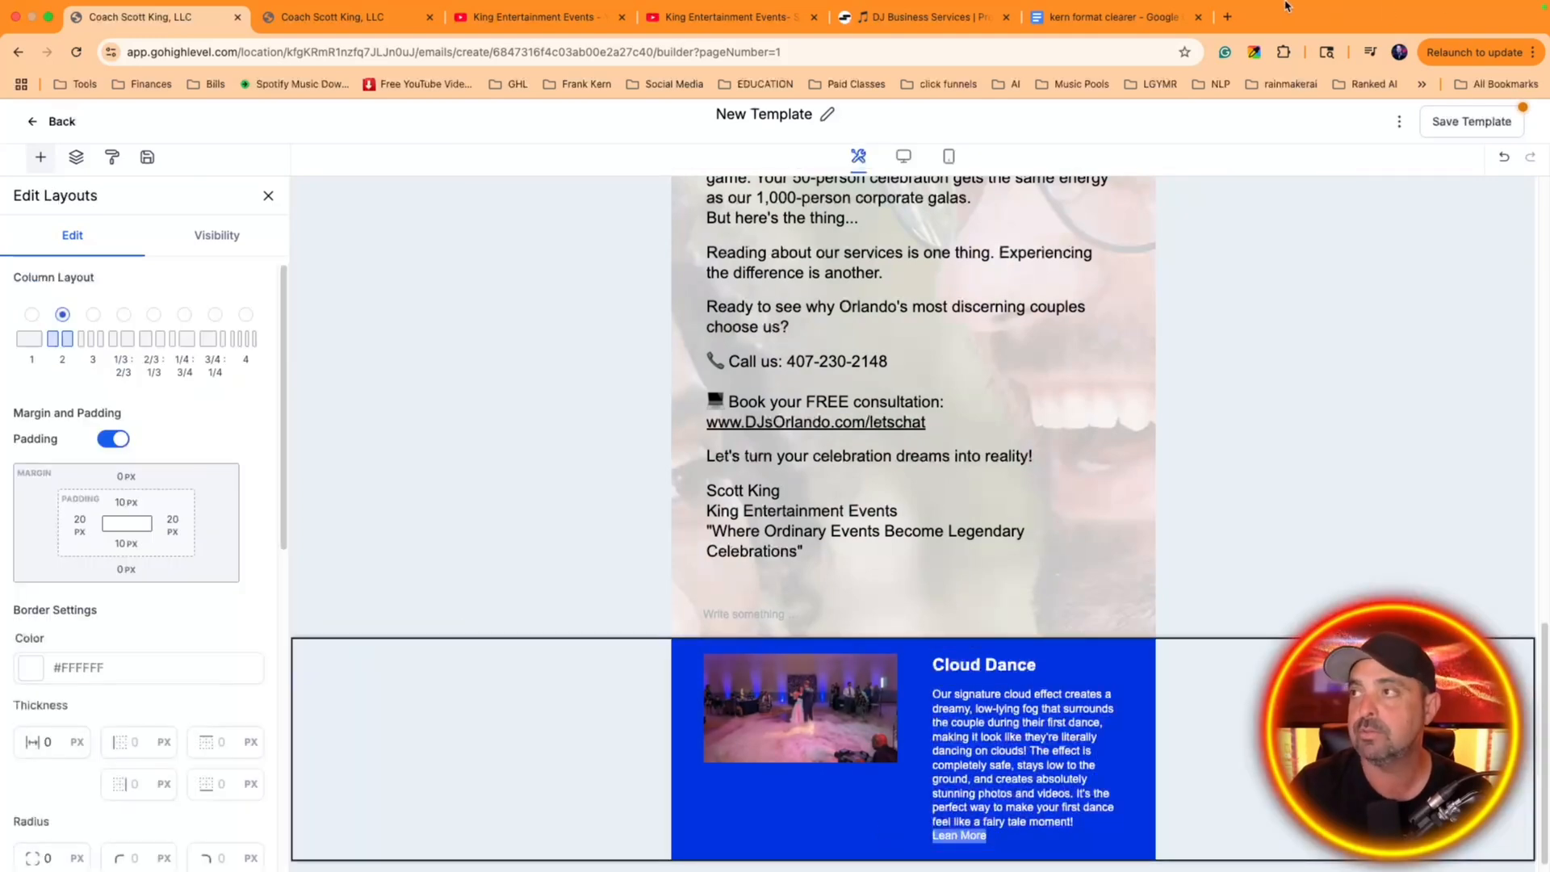
Open the contact page of kingentorlando.com in a new browser tab, close its pop-up form and copy the page address
{"action": "left_click", "coordinate": [1227, 16]}
{"action": "type", "text": "kingentorlando.com"}
{"action": "key", "text": "Return"}
{"action": "scroll", "coordinate": [889, 306], "scroll_direction": "down", "scroll_amount": 4}
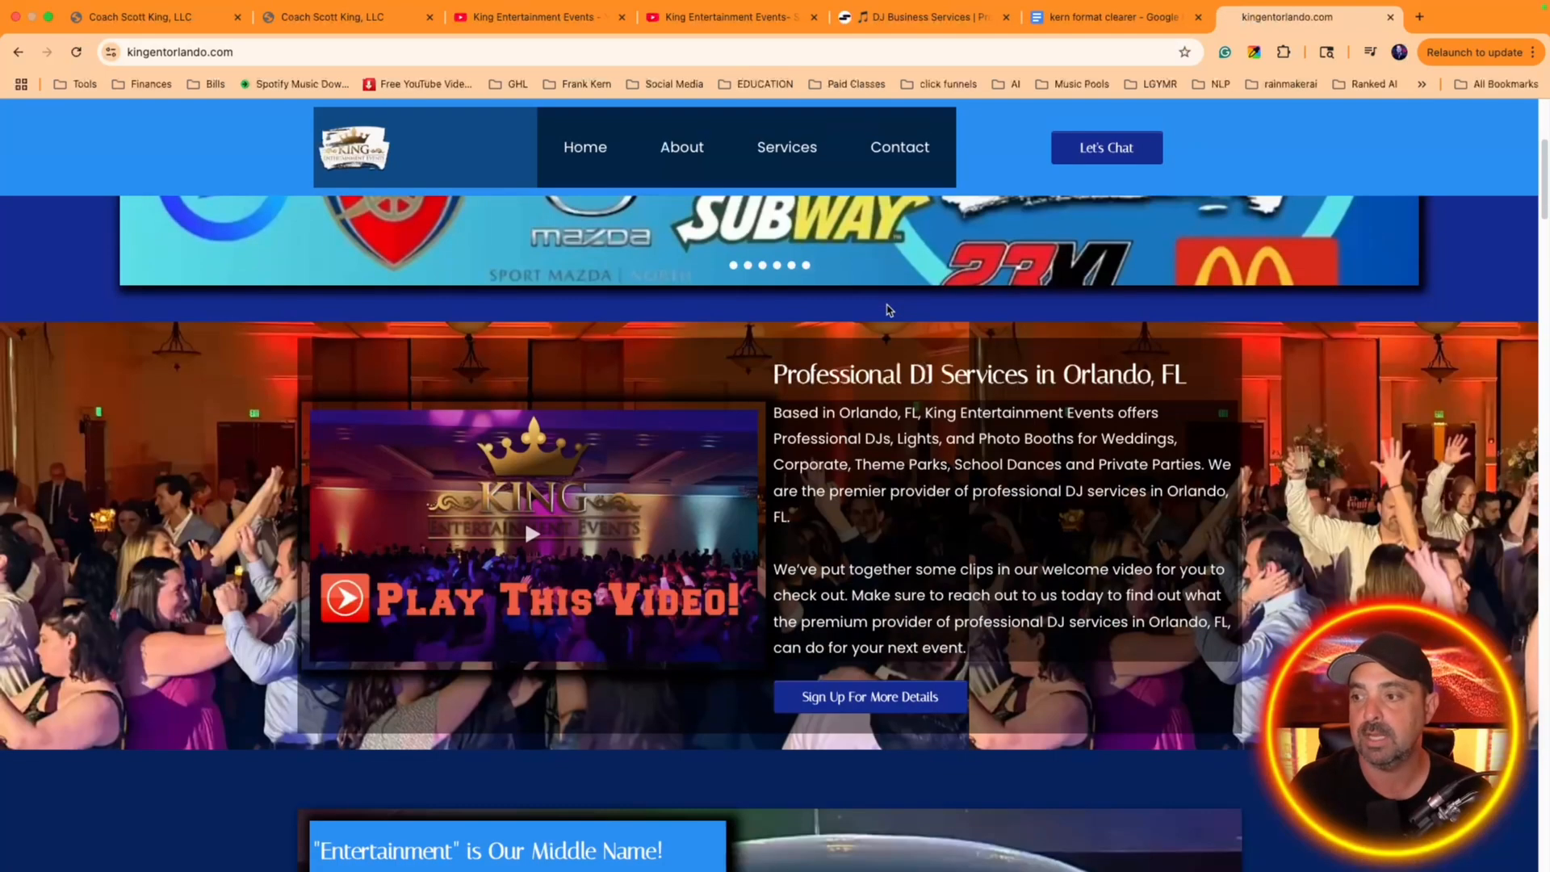
{"action": "scroll", "coordinate": [889, 305], "scroll_direction": "down", "scroll_amount": 7}
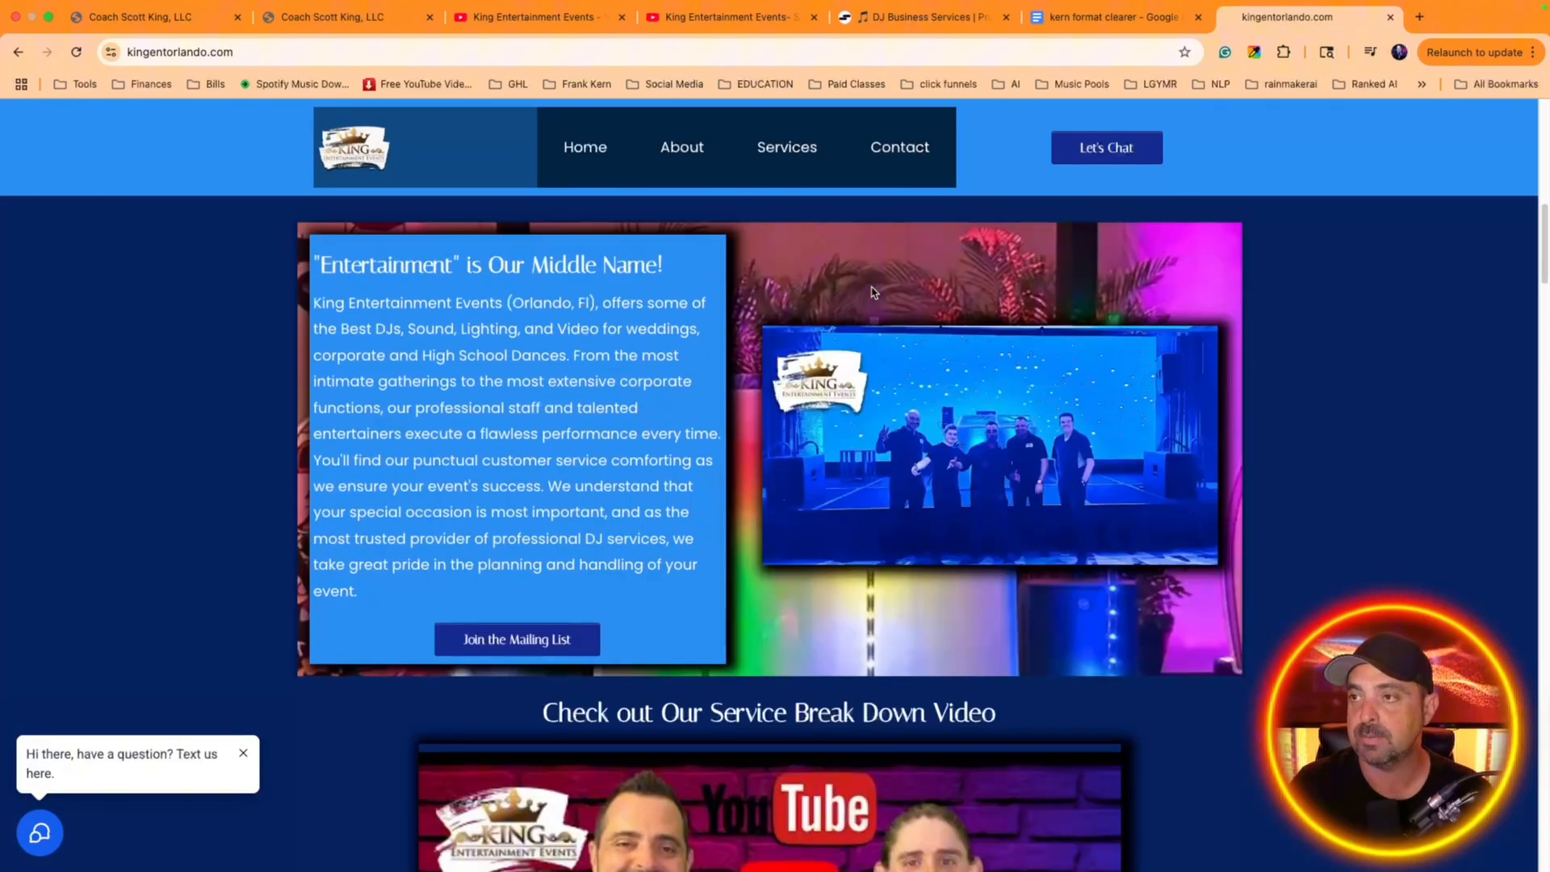
{"action": "left_click", "coordinate": [899, 148]}
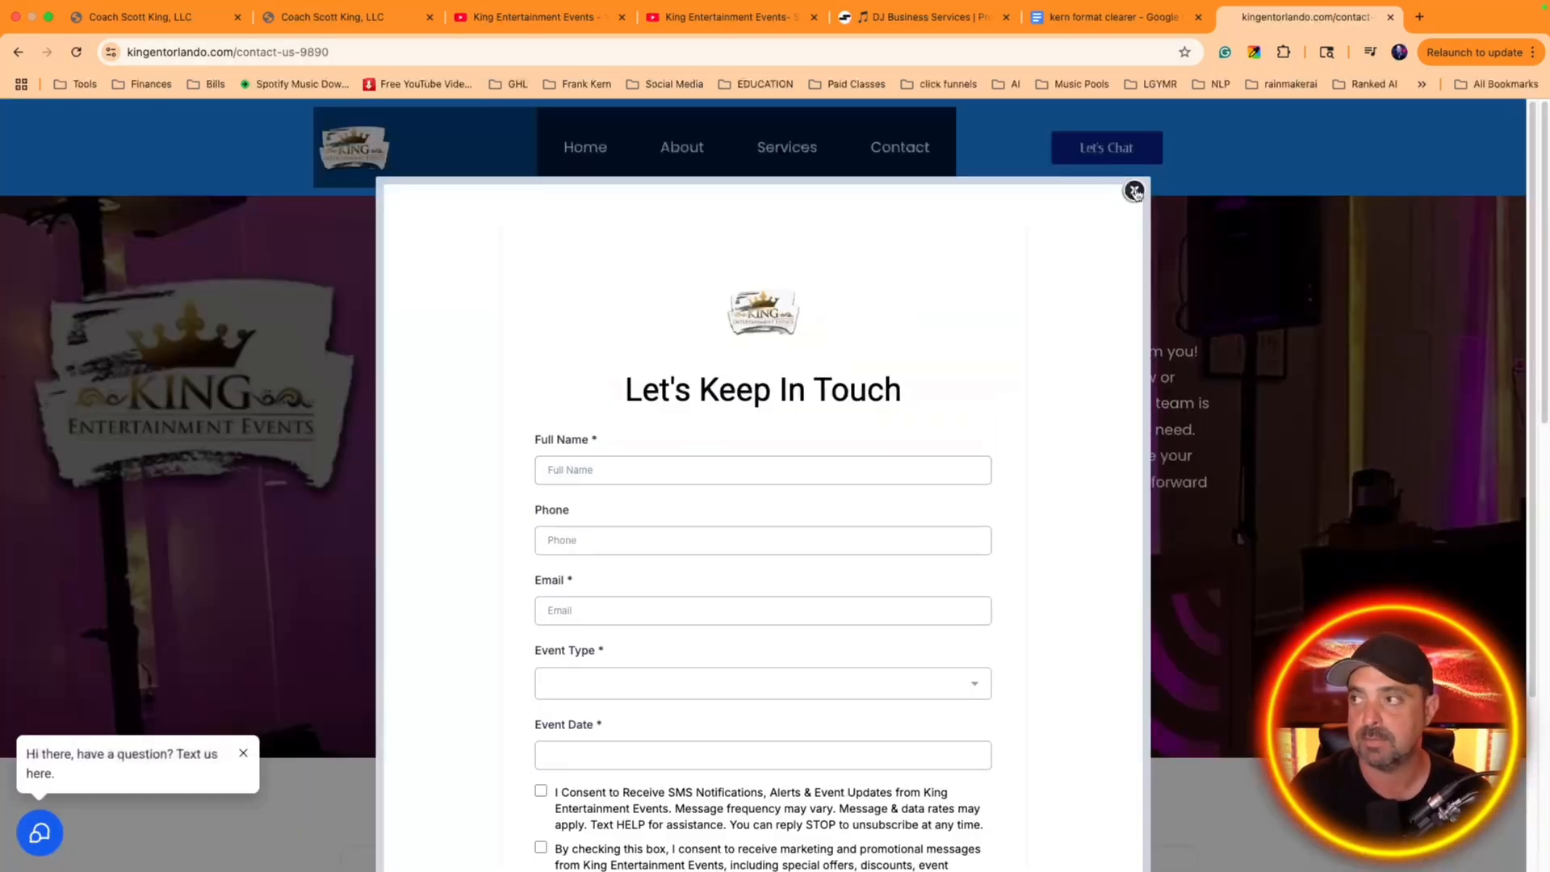
{"action": "left_click", "coordinate": [1134, 192]}
{"action": "double_click", "coordinate": [403, 52]}
{"action": "triple_click", "coordinate": [419, 60]}
{"action": "key", "text": "super+c"}
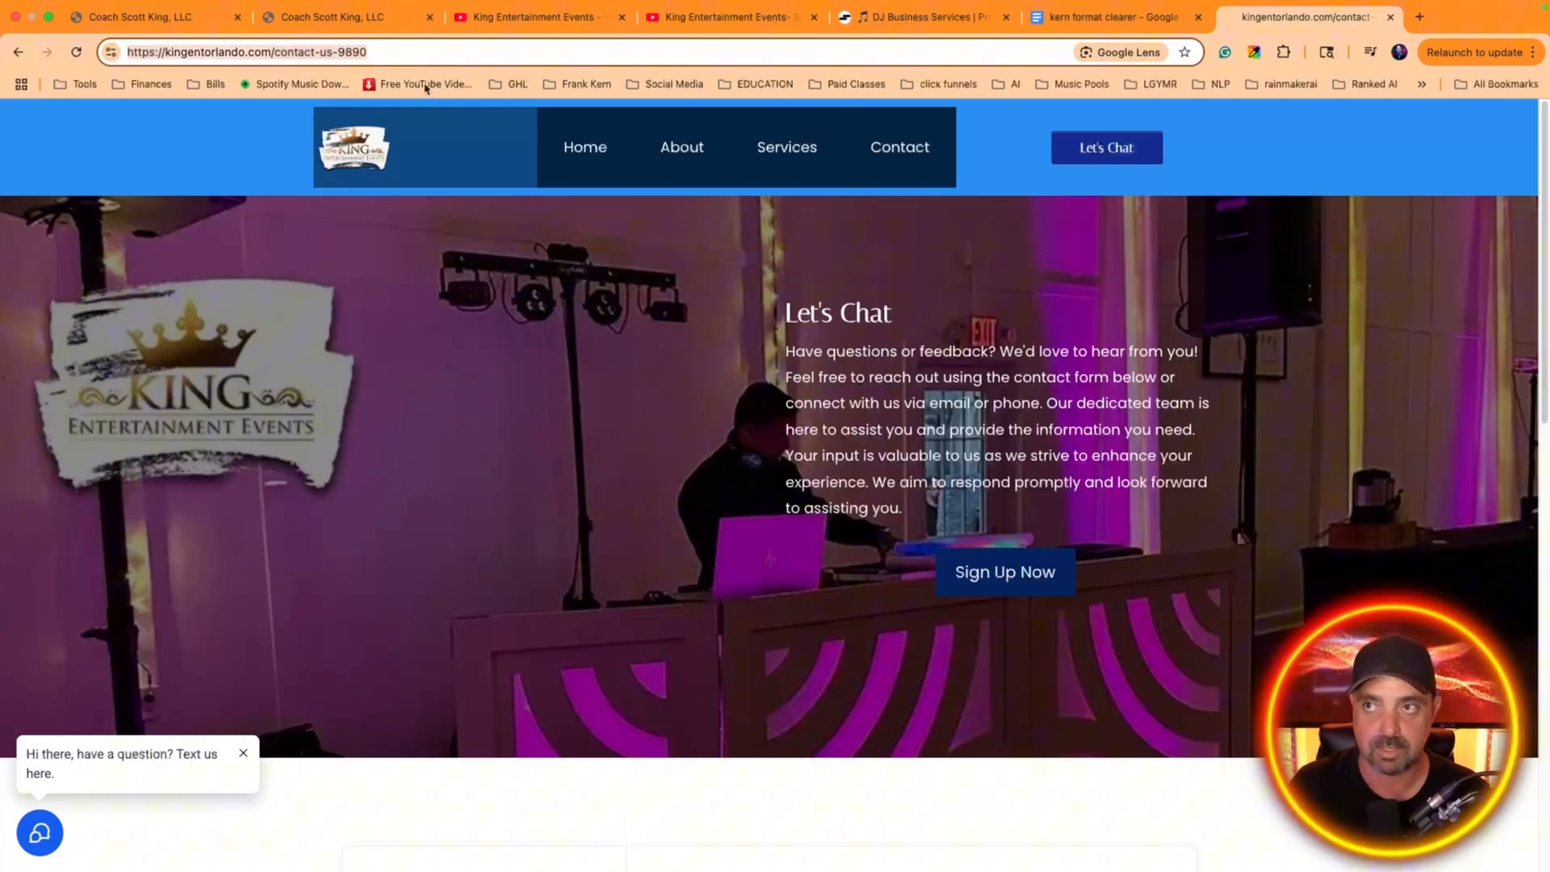
{"action": "left_click", "coordinate": [216, 24]}
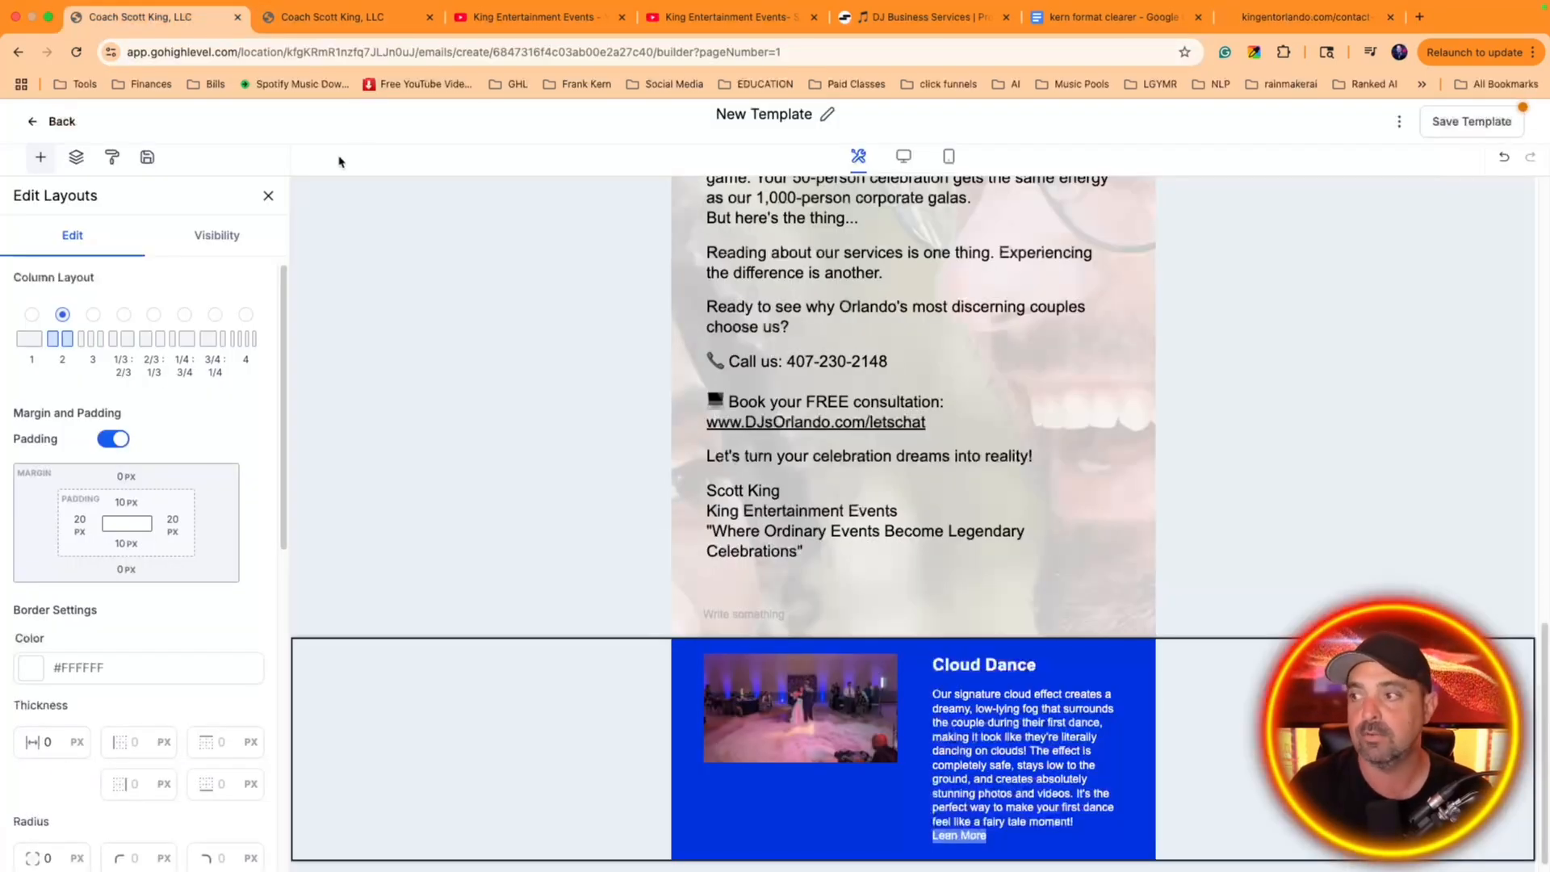
{"action": "left_click", "coordinate": [985, 837]}
{"action": "key", "text": "ctrl+a"}
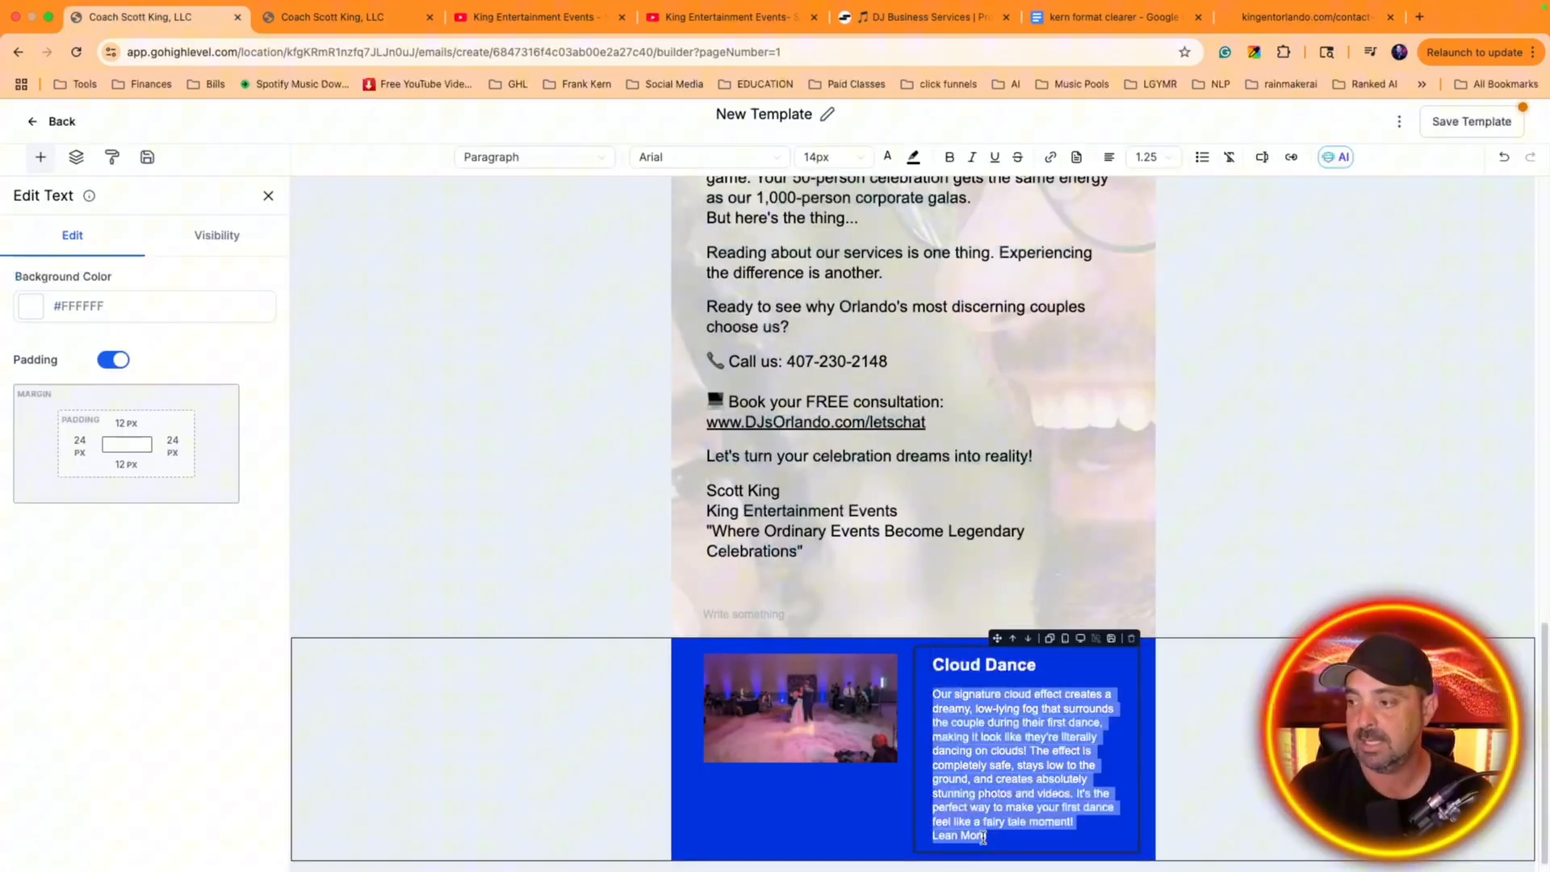
{"action": "triple_click", "coordinate": [965, 833]}
{"action": "left_click", "coordinate": [961, 834]}
{"action": "left_click_drag", "start_coordinate": [986, 836], "coordinate": [928, 837]}
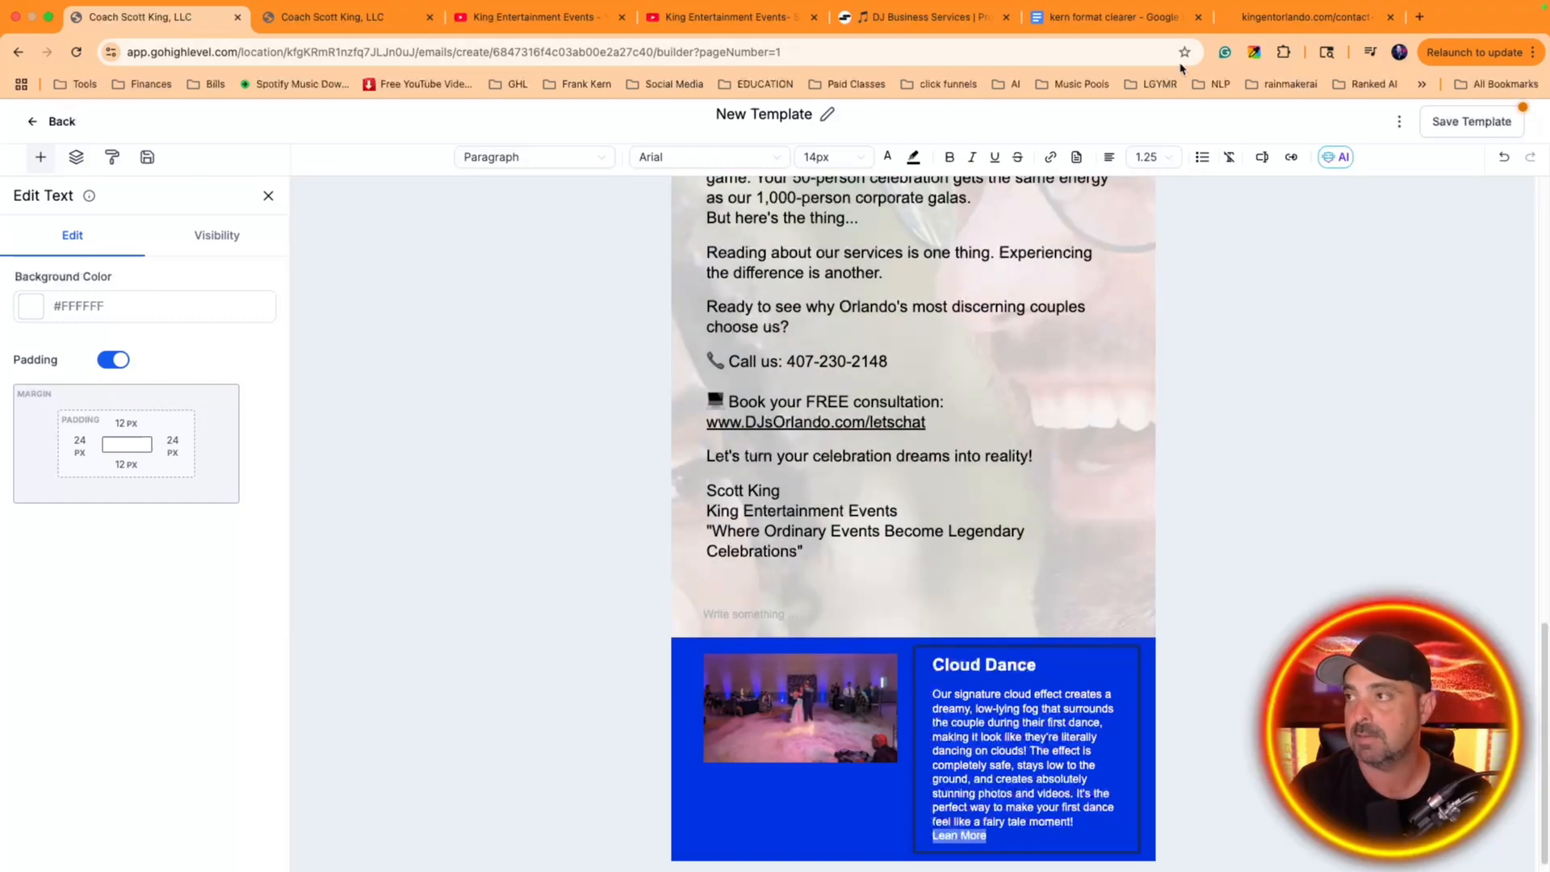
{"action": "left_click", "coordinate": [1050, 157]}
{"action": "left_click", "coordinate": [1263, 17]}
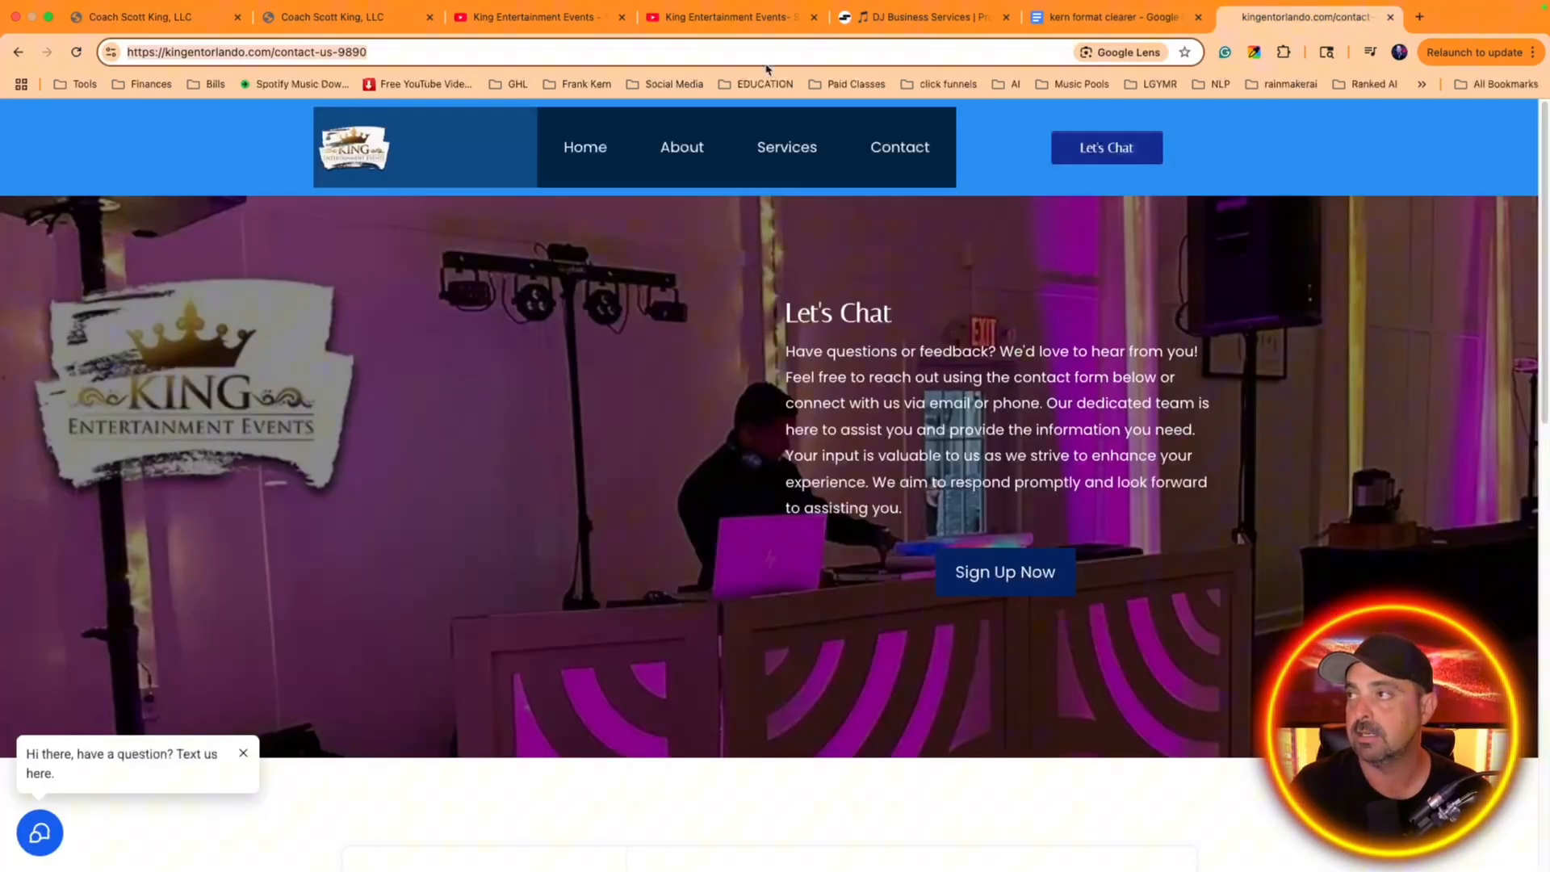
{"action": "left_click", "coordinate": [133, 17]}
{"action": "left_click", "coordinate": [644, 425]}
{"action": "key", "text": "super+v"}
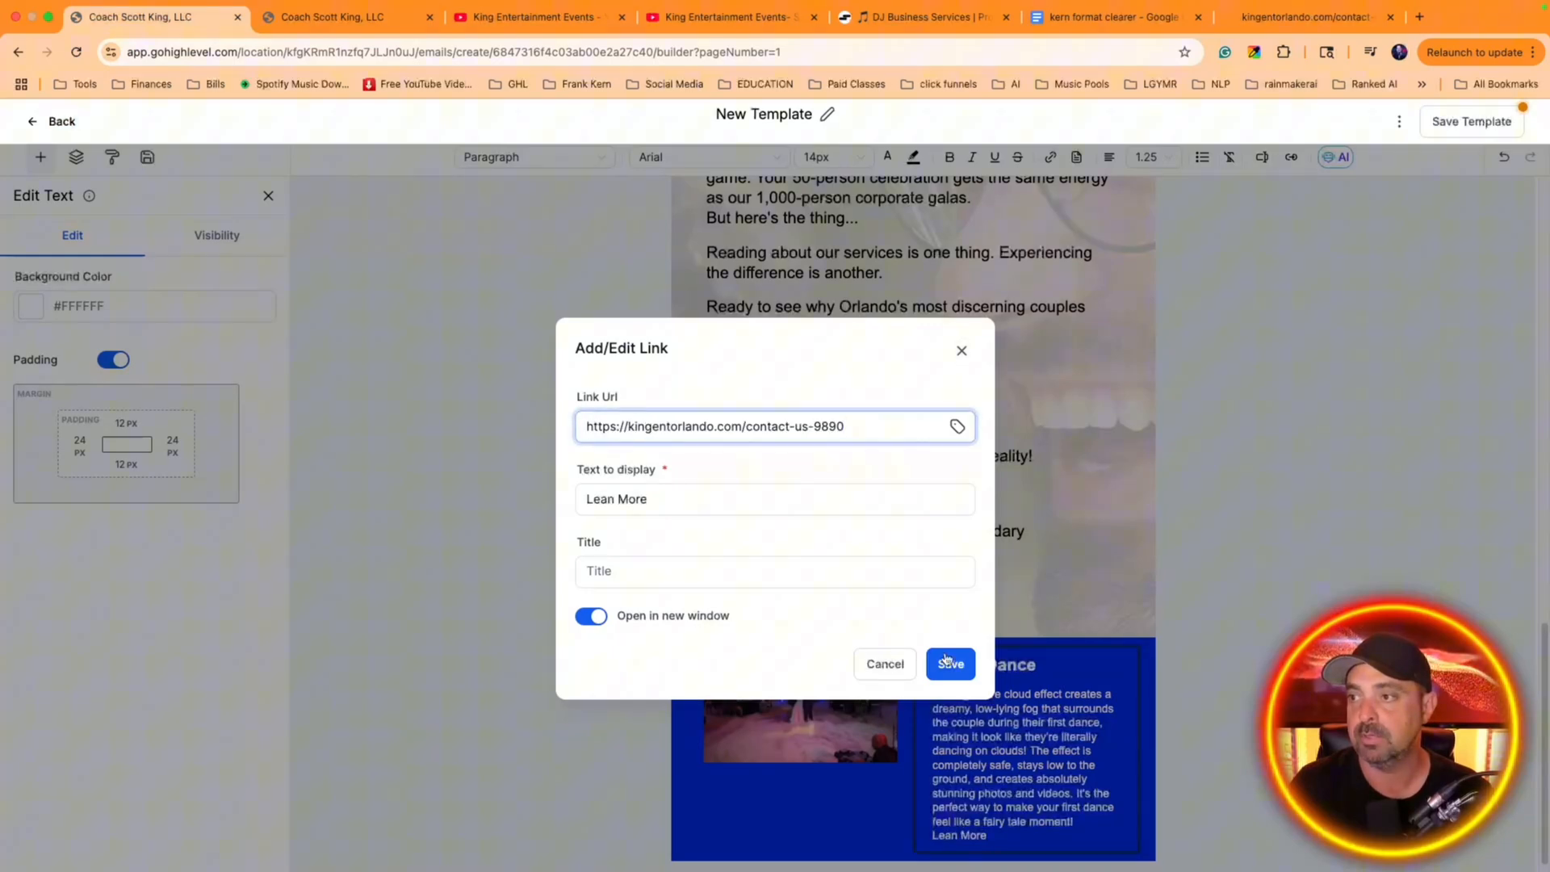
{"action": "left_click", "coordinate": [950, 664]}
Set the text color of the "Lean More" link to light blue
{"action": "left_click", "coordinate": [889, 159]}
{"action": "left_click", "coordinate": [853, 340]}
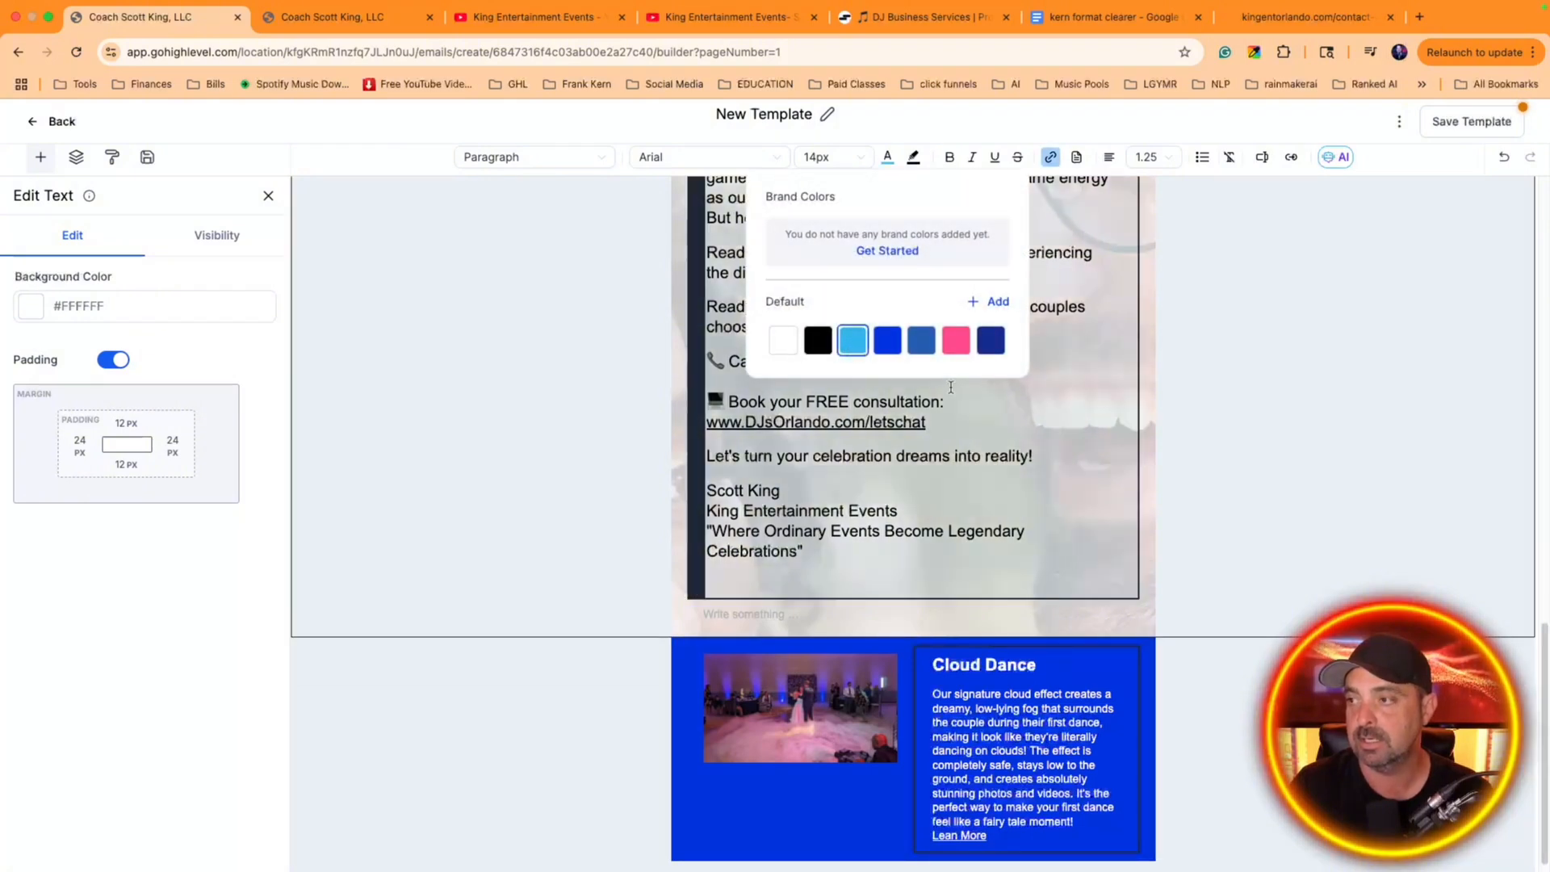
Reselect the "Lean More" link and apply the light blue #34b4eb text color to it
{"action": "triple_click", "coordinate": [1002, 834]}
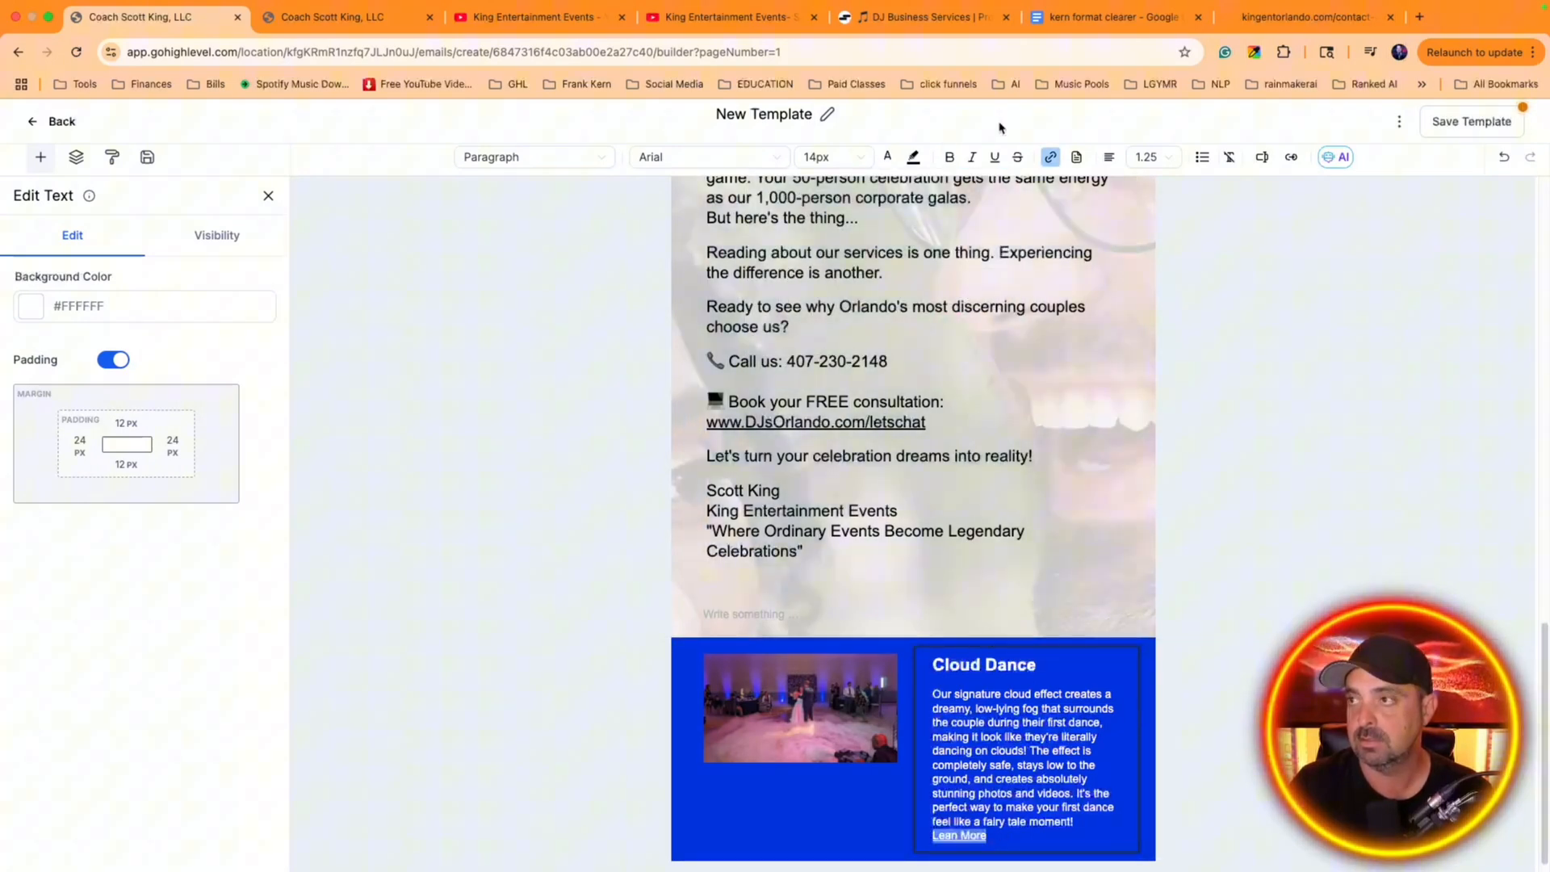
{"action": "left_click", "coordinate": [889, 157]}
{"action": "left_click", "coordinate": [853, 340]}
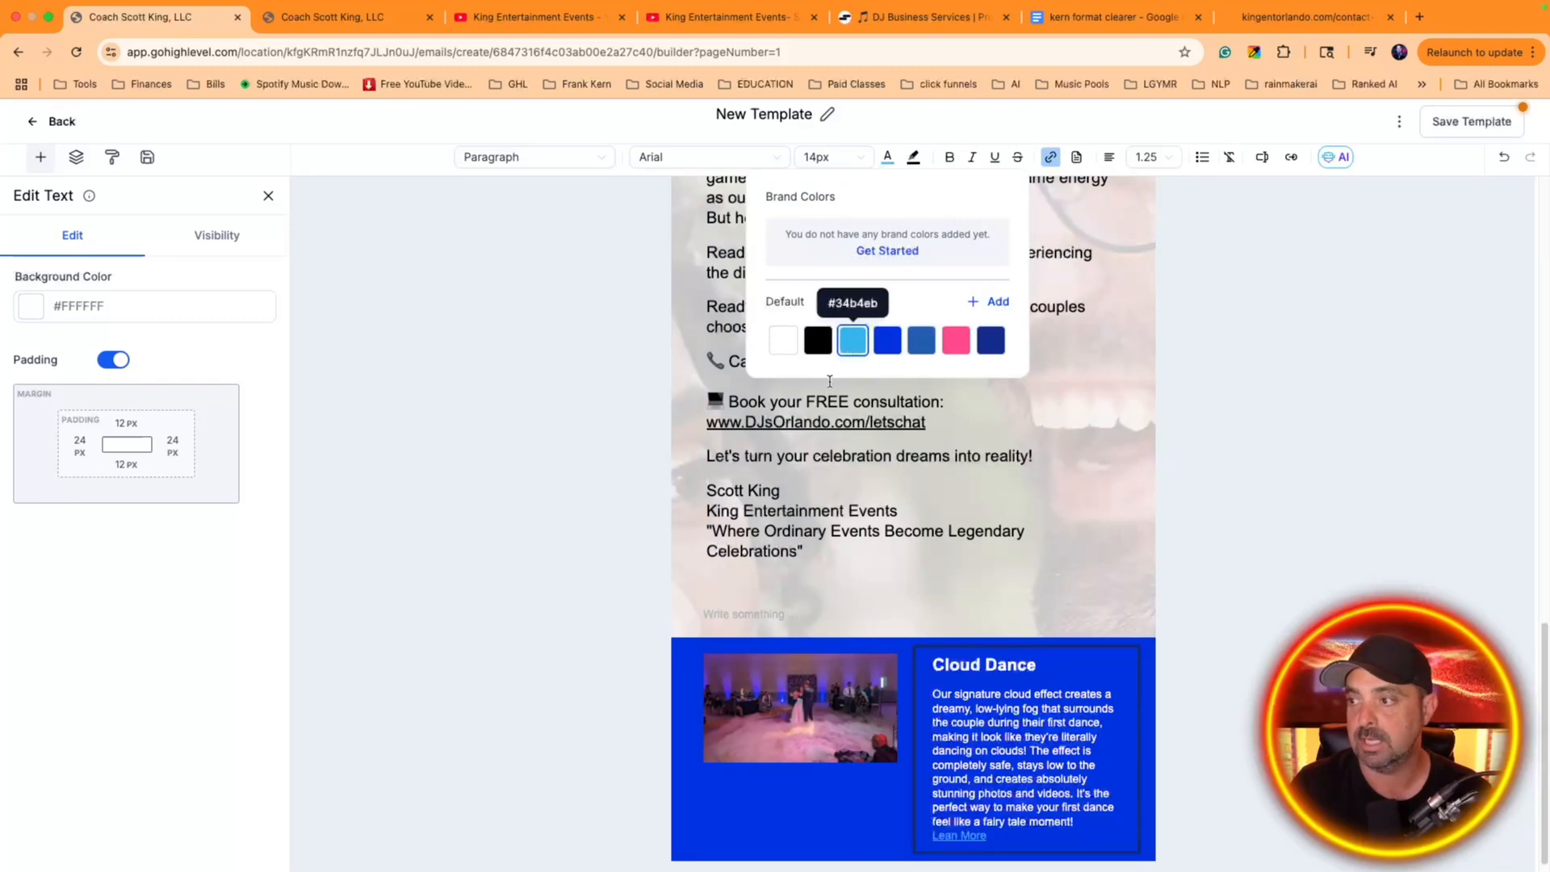
{"action": "left_click", "coordinate": [1214, 668]}
{"action": "scroll", "coordinate": [892, 743], "scroll_direction": "down", "scroll_amount": 1}
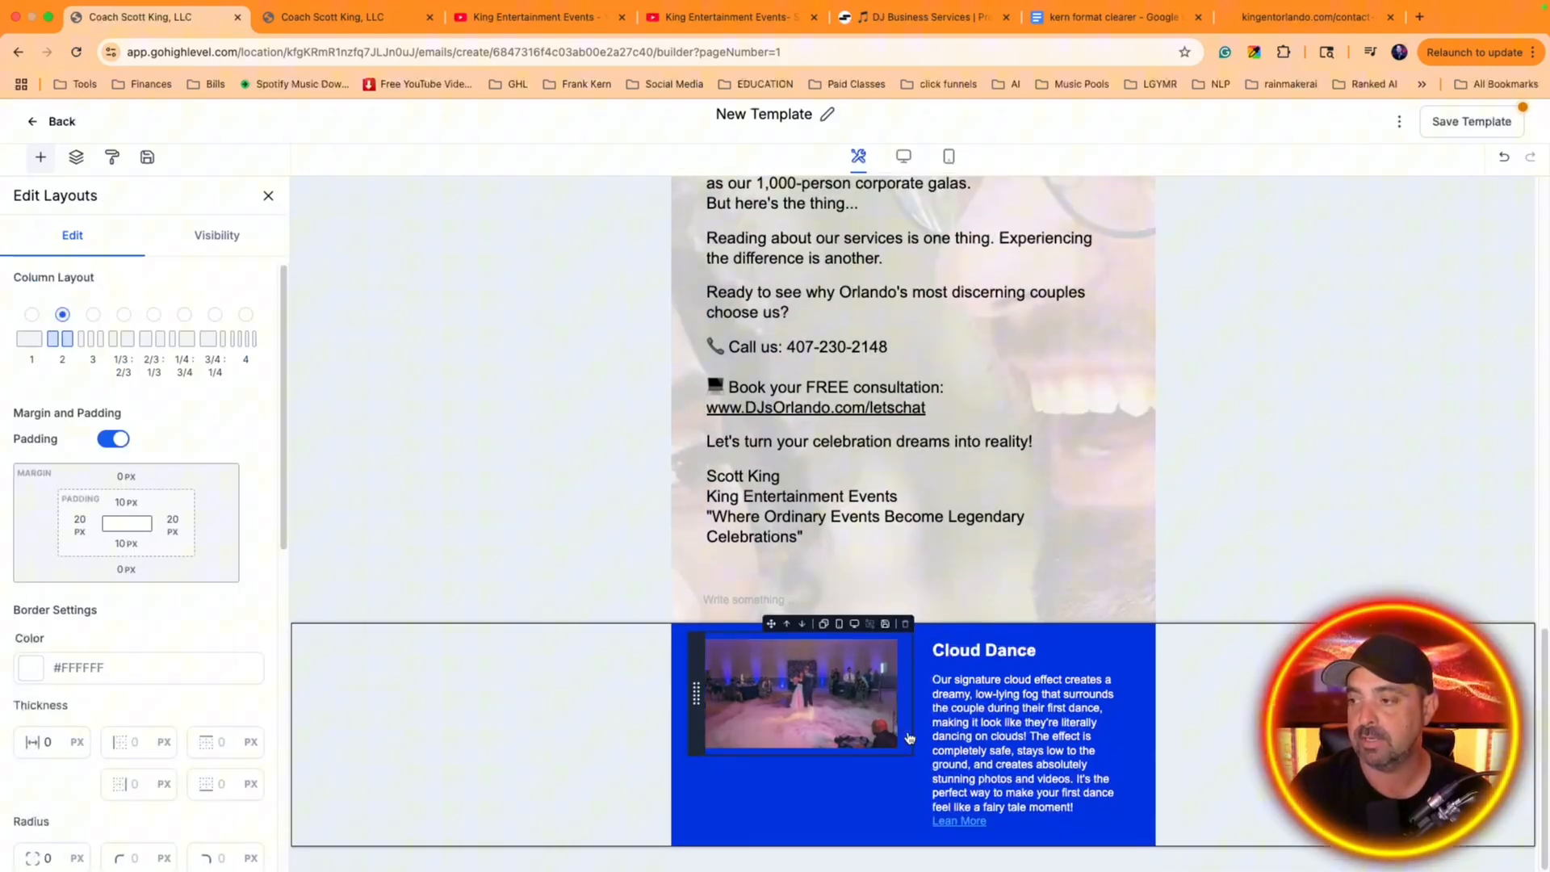
{"action": "left_click_drag", "start_coordinate": [895, 747], "coordinate": [814, 697]}
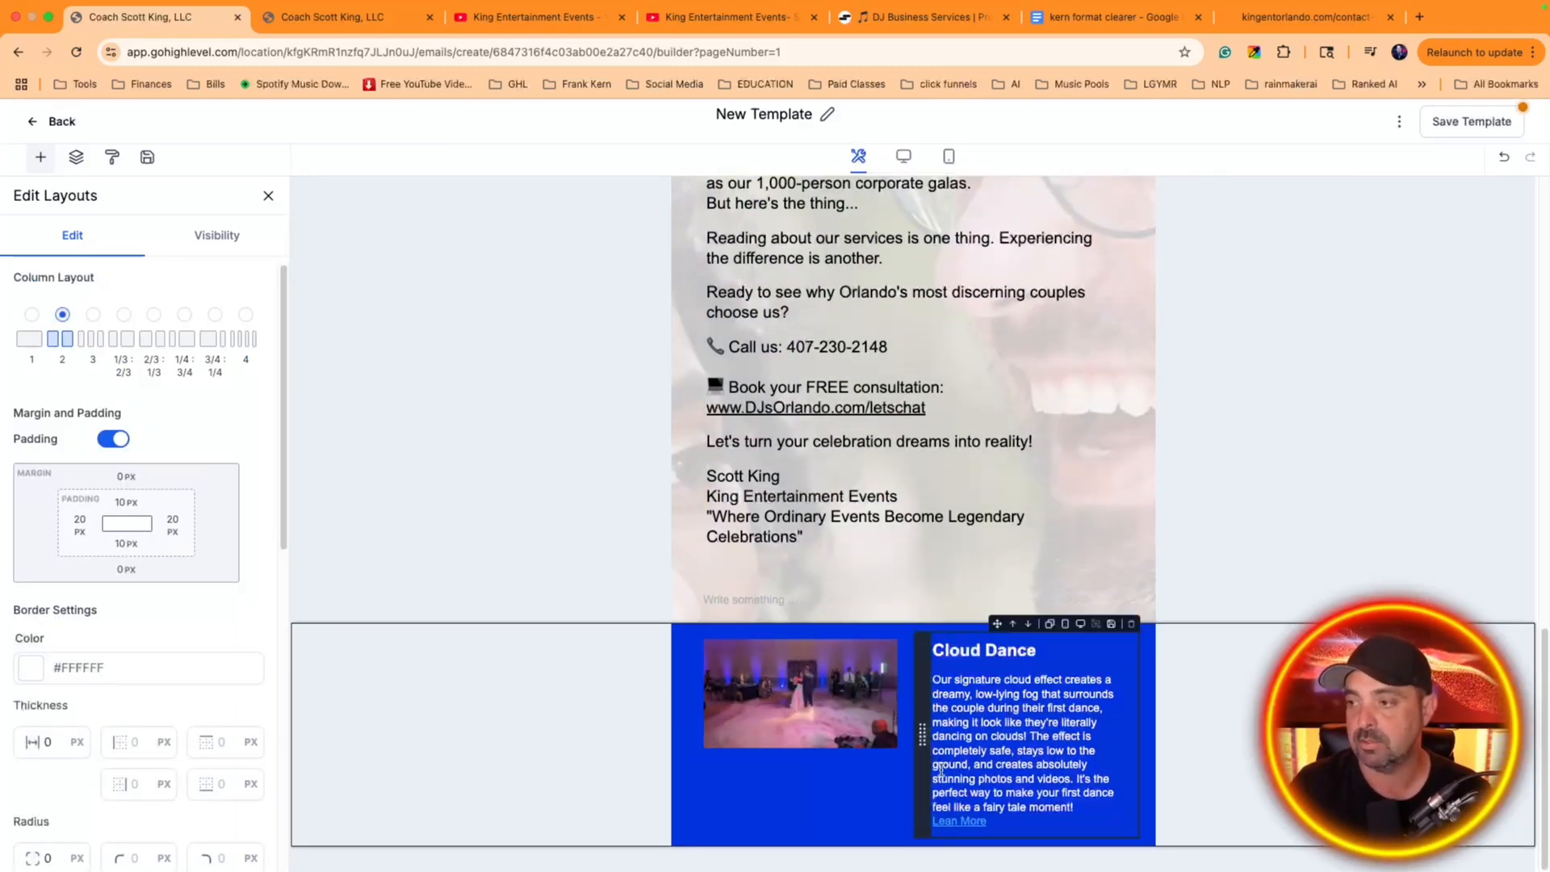
{"action": "left_click", "coordinate": [802, 699]}
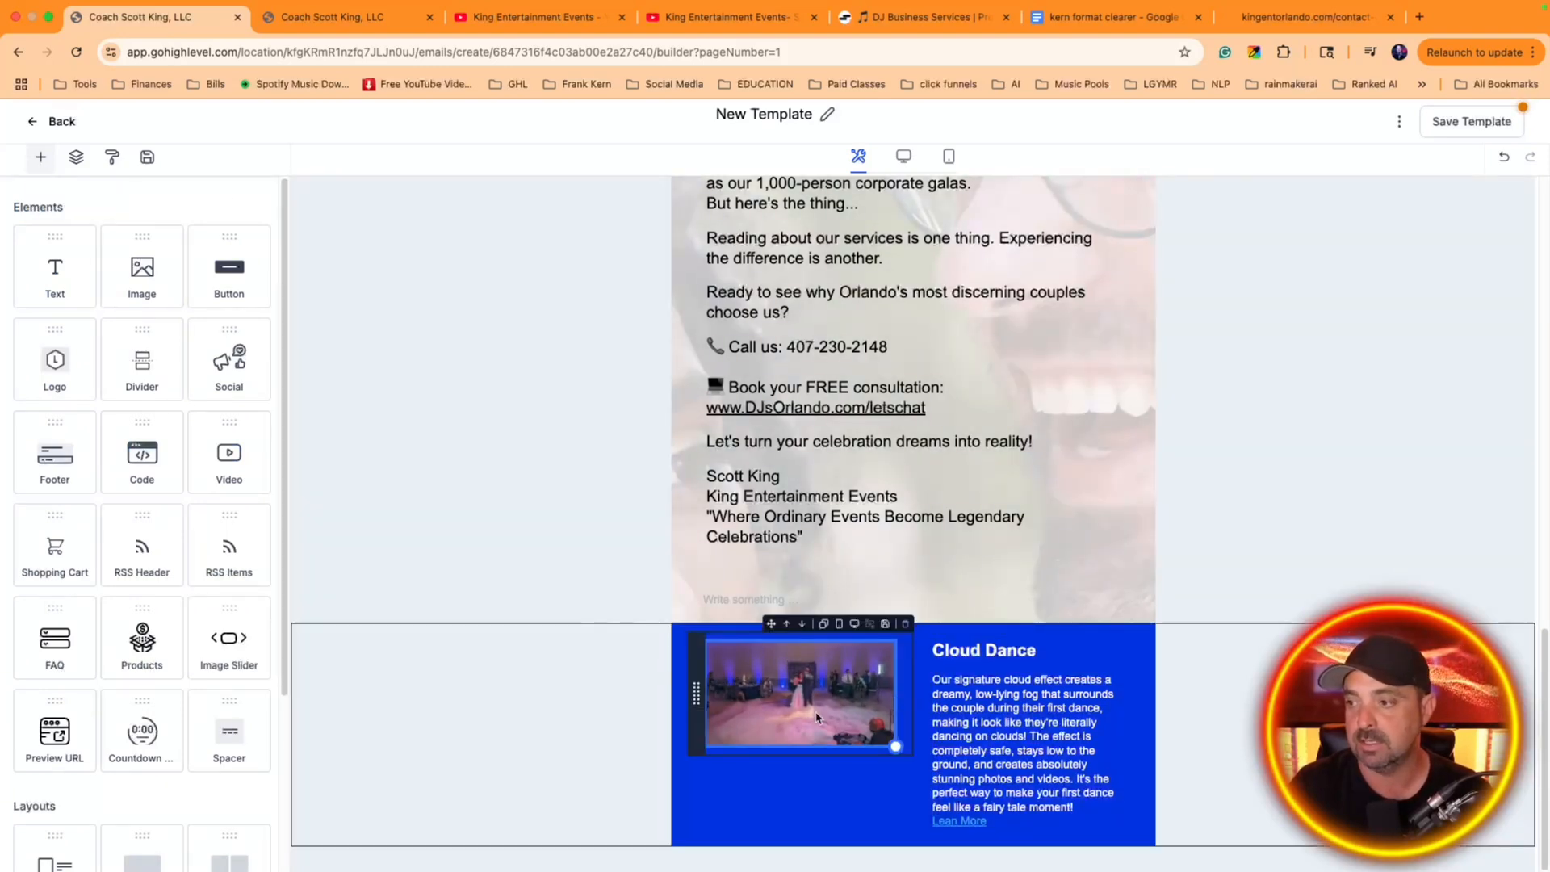
{"action": "left_click", "coordinate": [969, 743]}
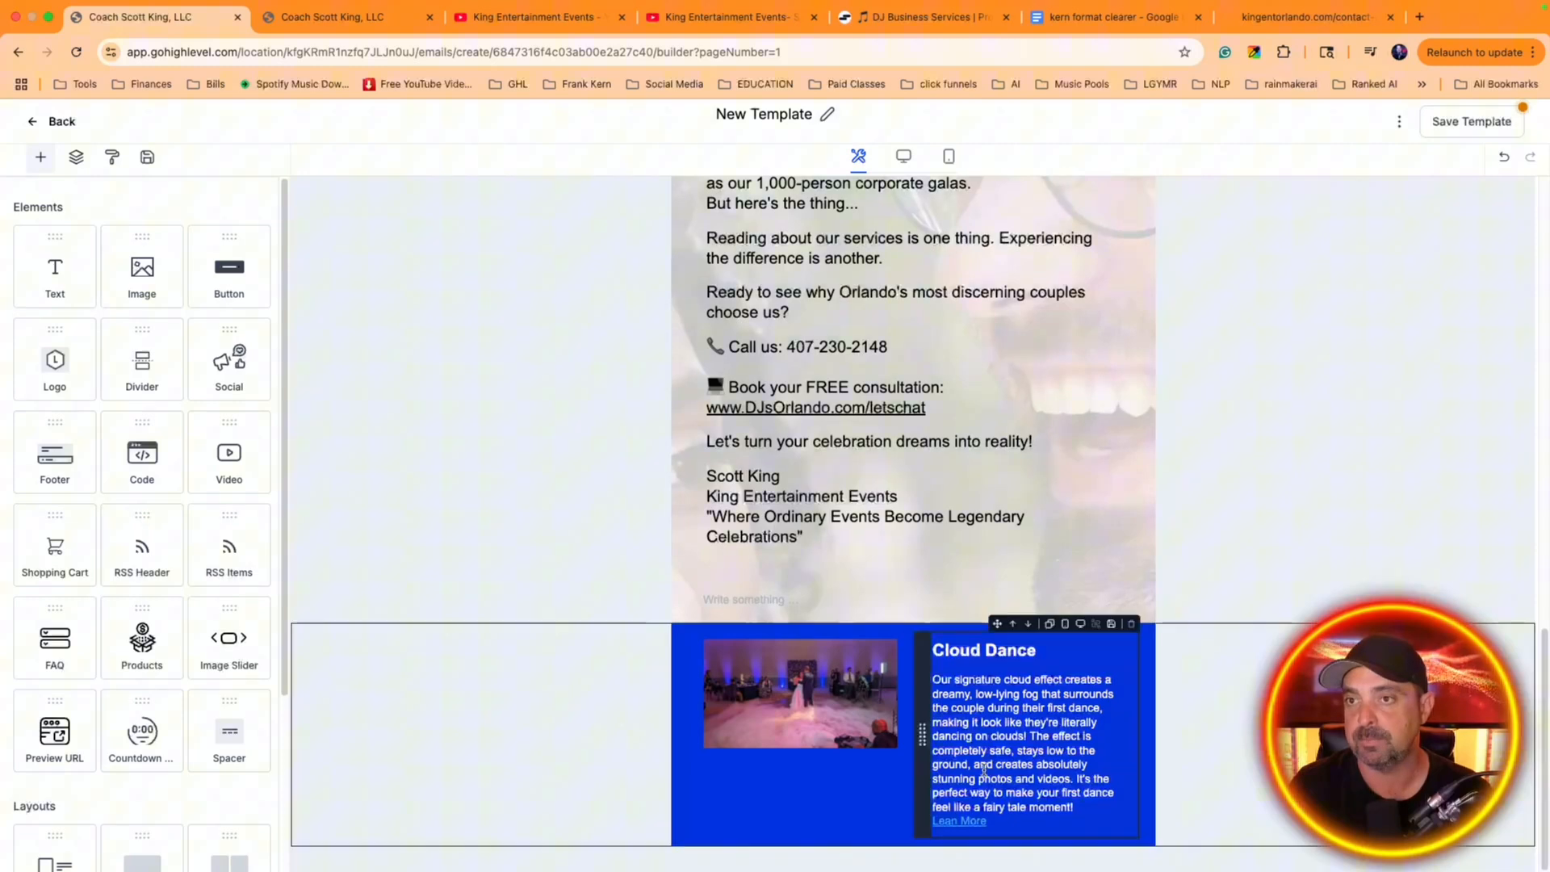
{"action": "left_click", "coordinate": [904, 654]}
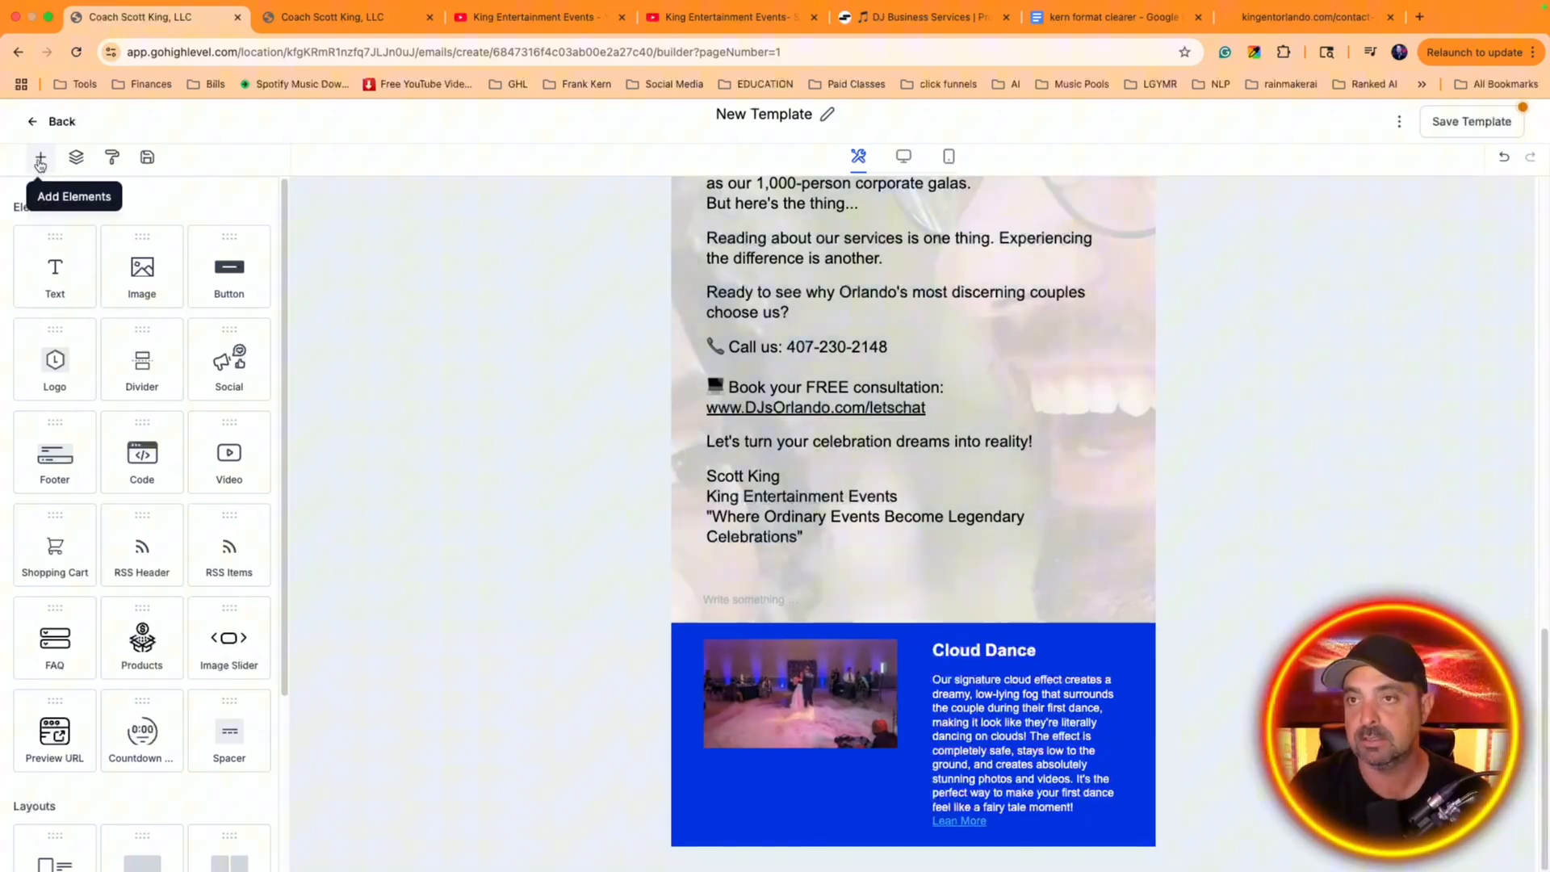
Add a 2/3 : 1/3 column layout below the blue Cloud Dance section
{"action": "scroll", "coordinate": [142, 484], "scroll_direction": "down", "scroll_amount": 3}
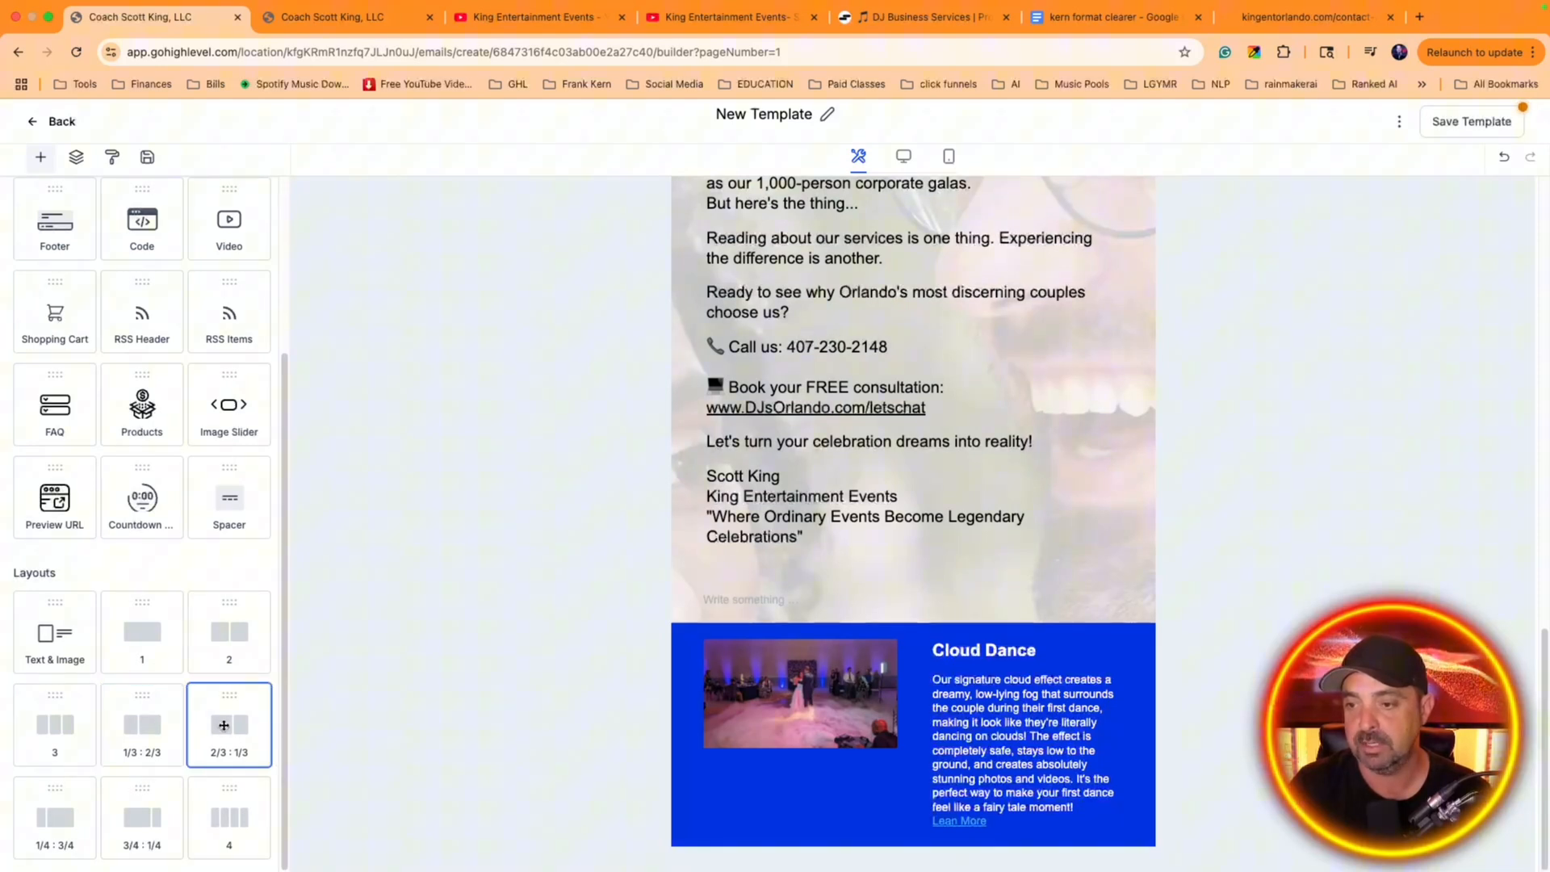
{"action": "left_click_drag", "start_coordinate": [247, 710], "coordinate": [856, 751]}
{"action": "left_click", "coordinate": [816, 657]}
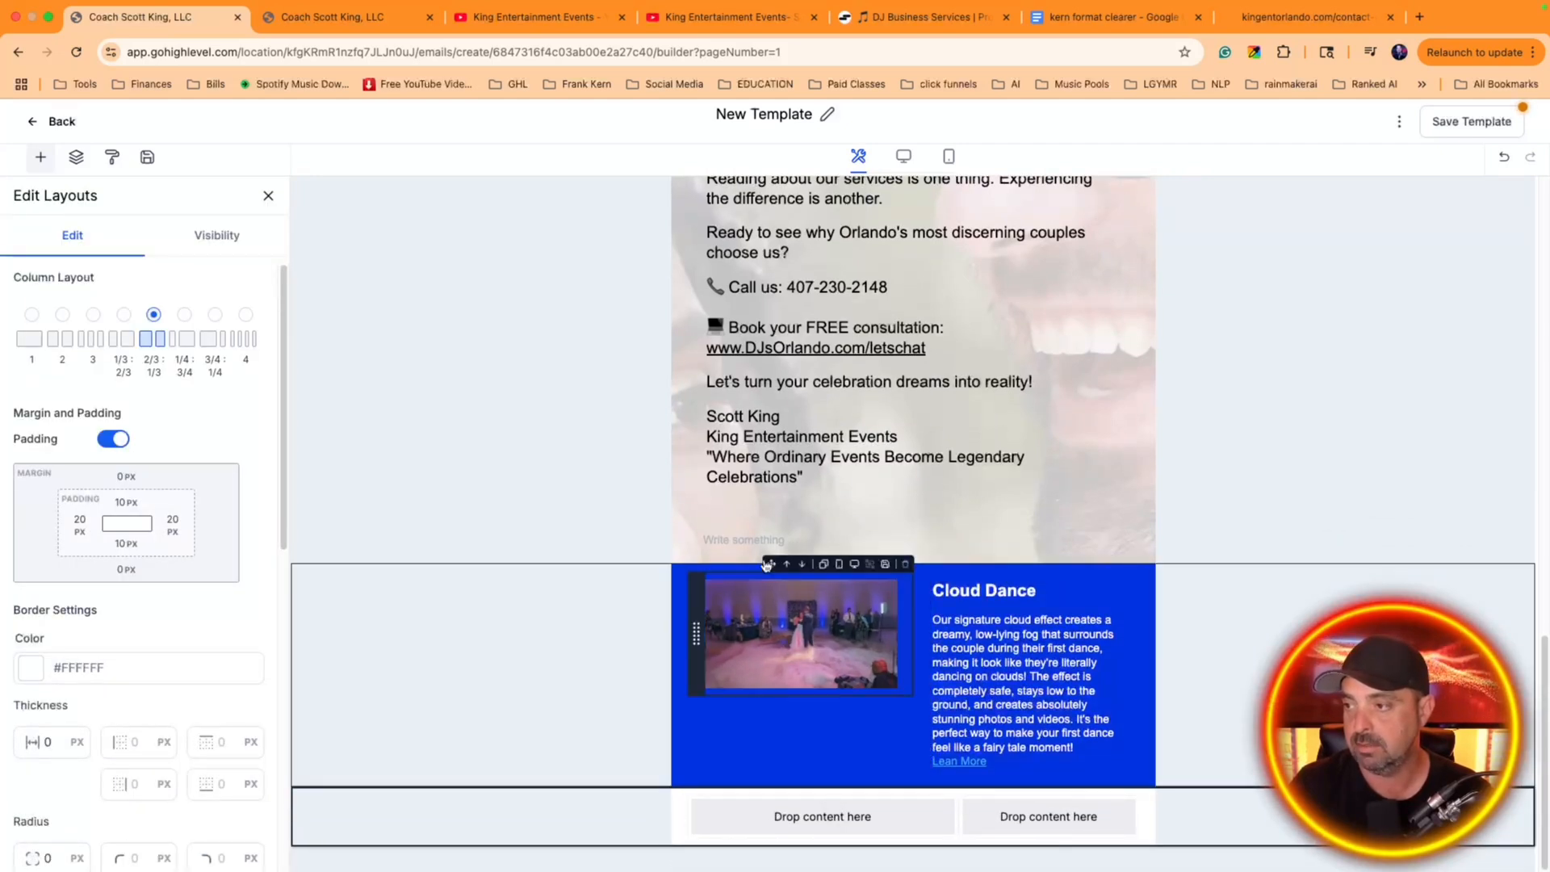
Move the dance photo into the new layout's wide column and the Cloud Dance text block into its narrow column
{"action": "left_click_drag", "start_coordinate": [769, 564], "coordinate": [795, 812]}
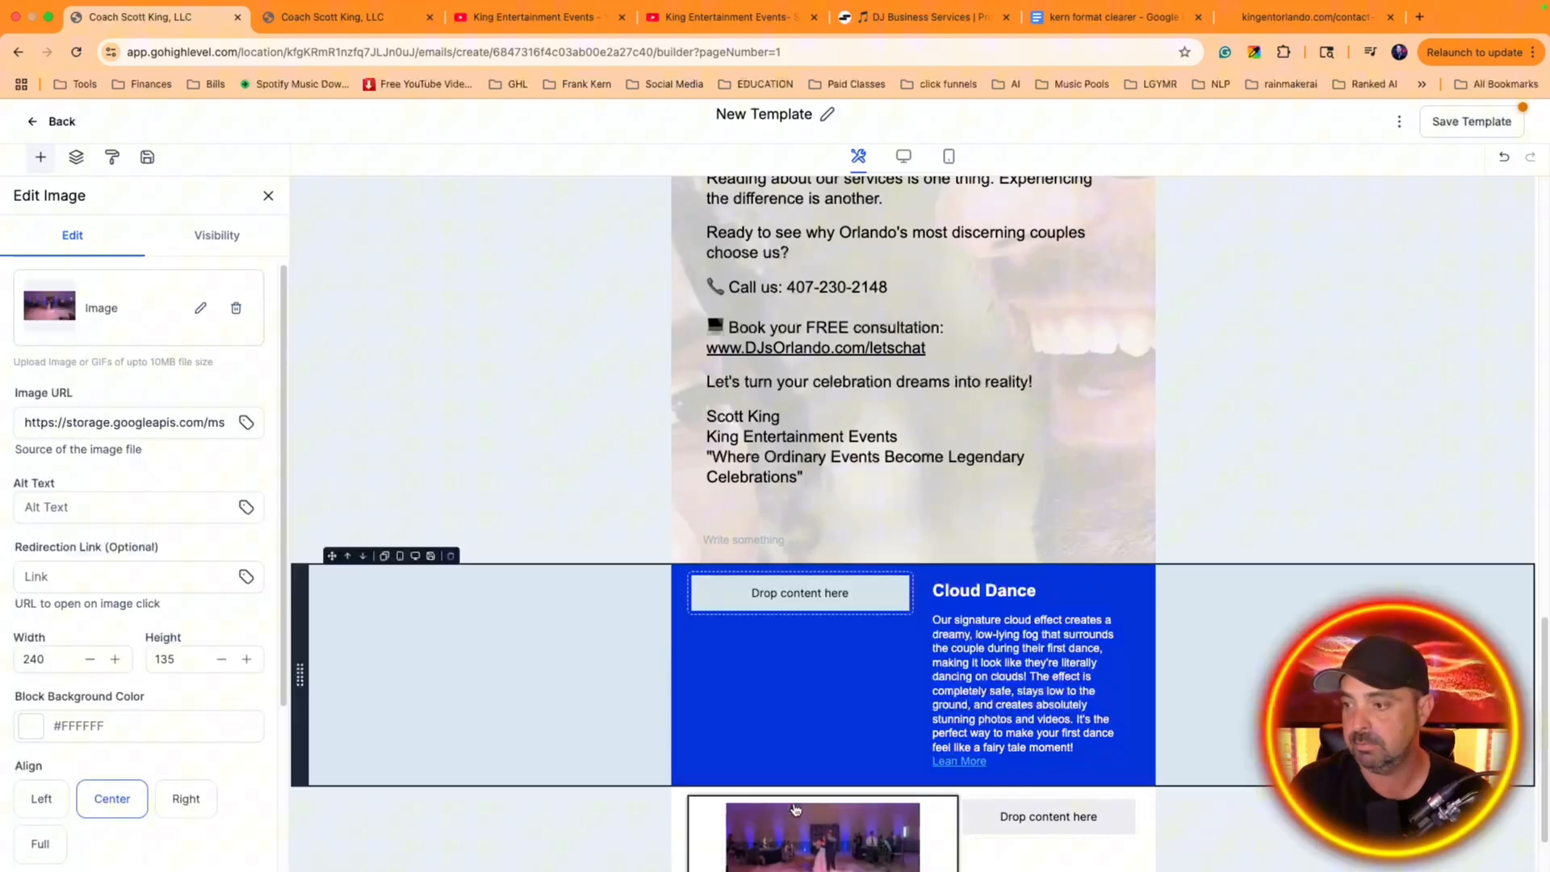
{"action": "scroll", "coordinate": [858, 735], "scroll_direction": "down", "scroll_amount": 1}
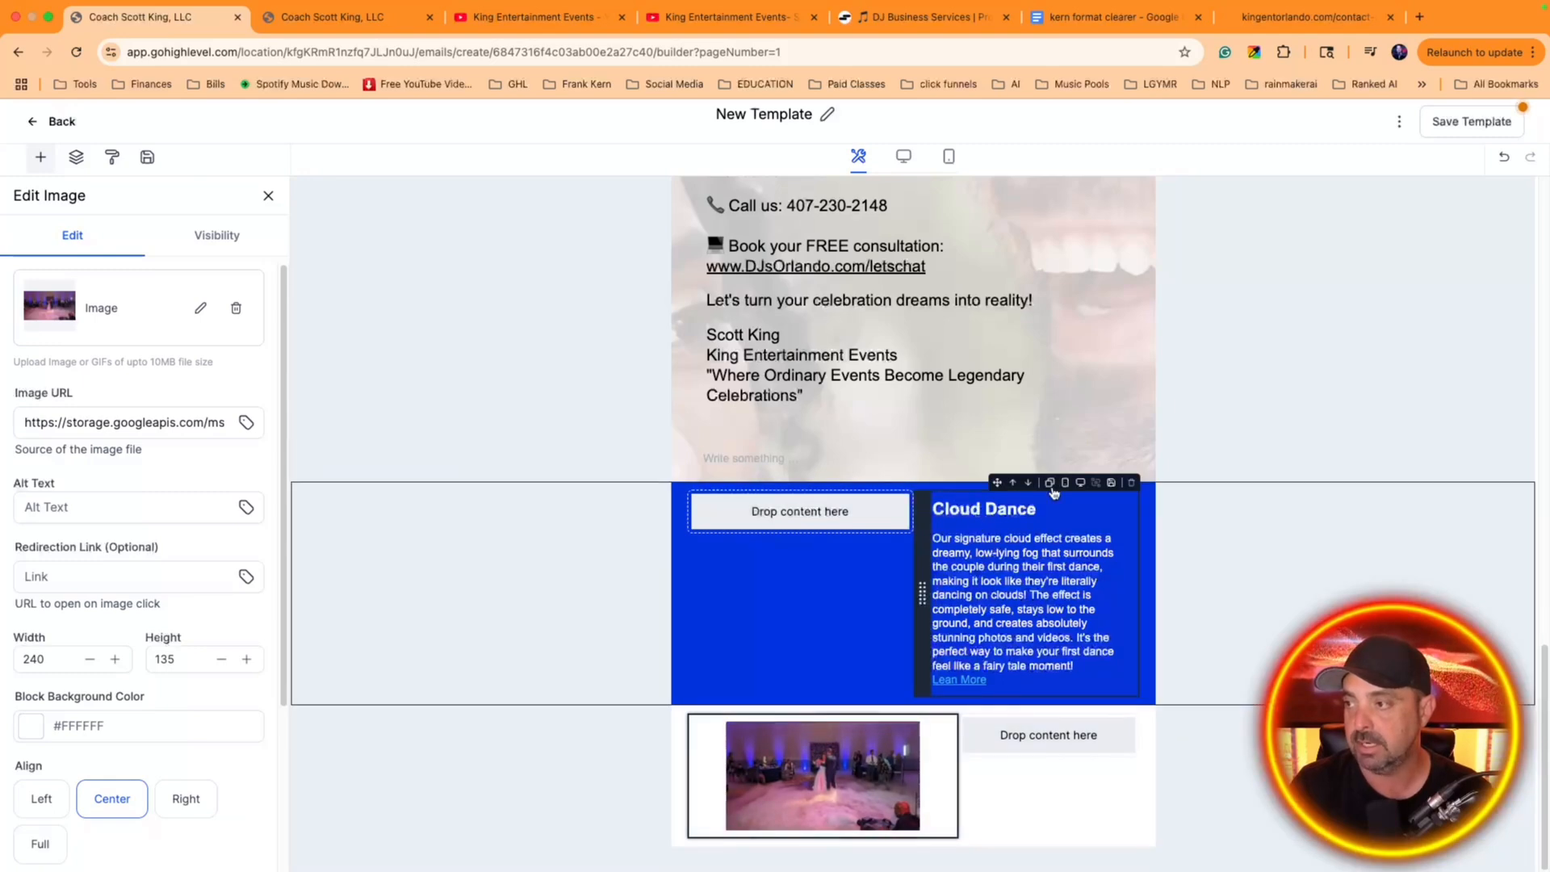
{"action": "left_click_drag", "start_coordinate": [1002, 479], "coordinate": [1052, 699]}
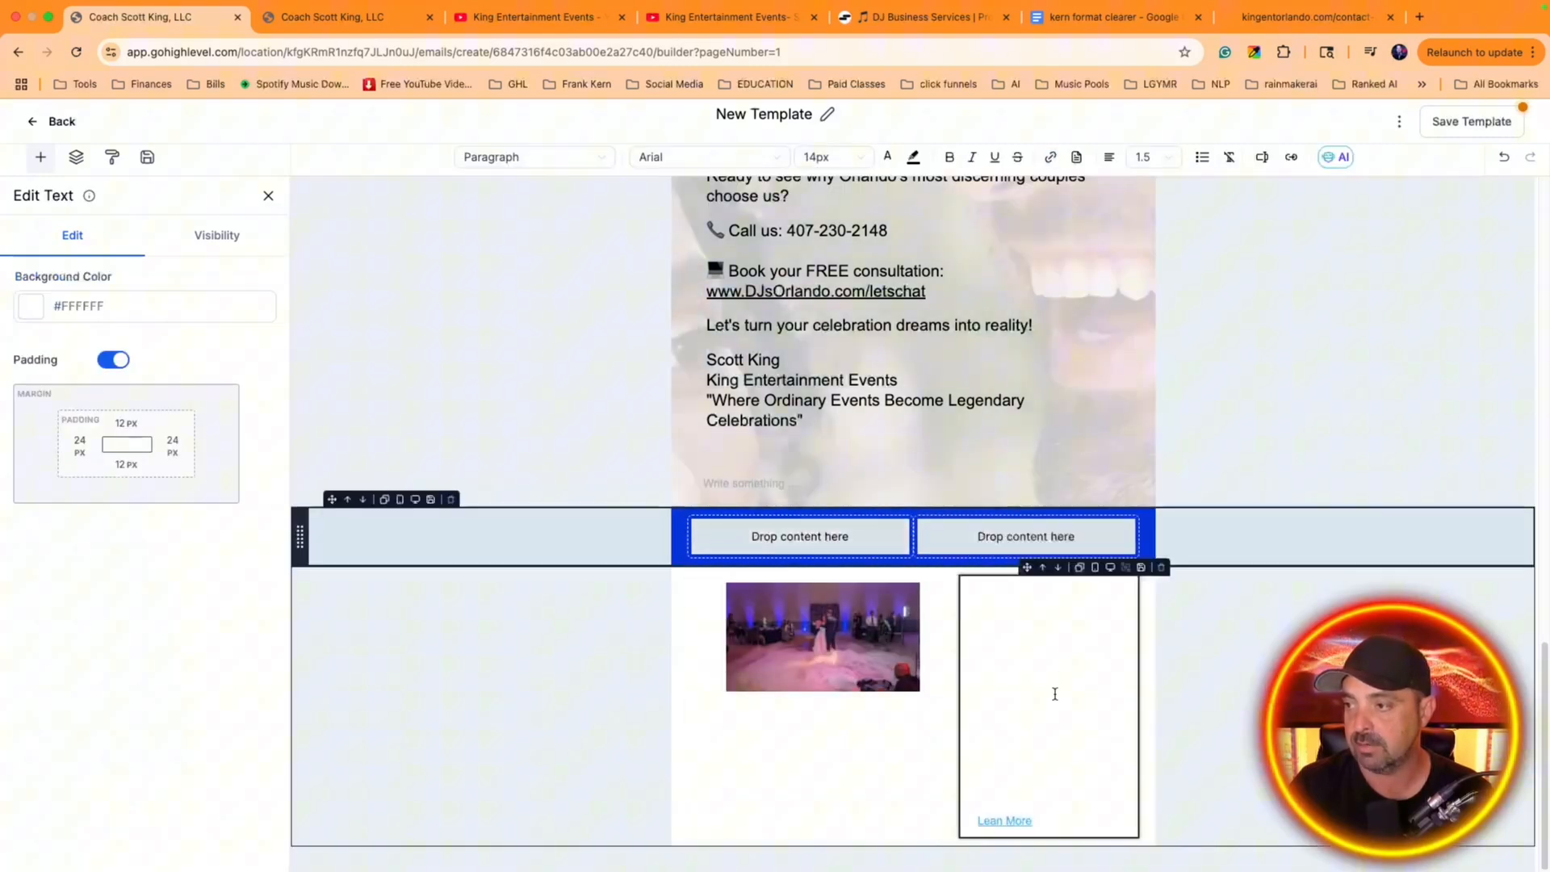
{"action": "left_click", "coordinate": [908, 682]}
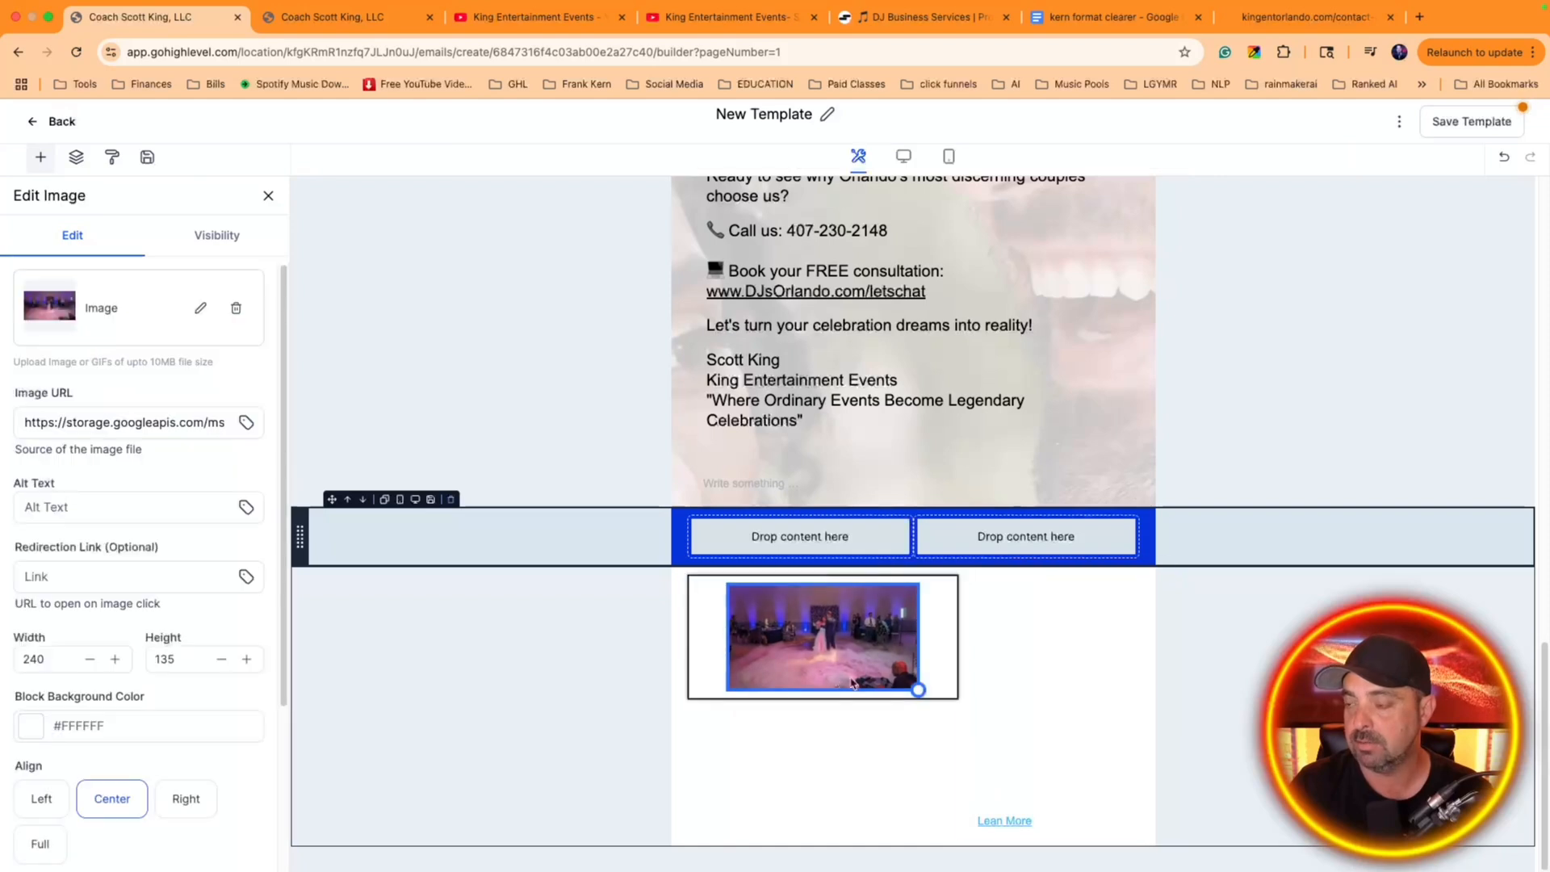
Set the text color of the Cloud Dance heading and description to black
{"action": "left_click", "coordinate": [1021, 698]}
{"action": "key", "text": "super+a"}
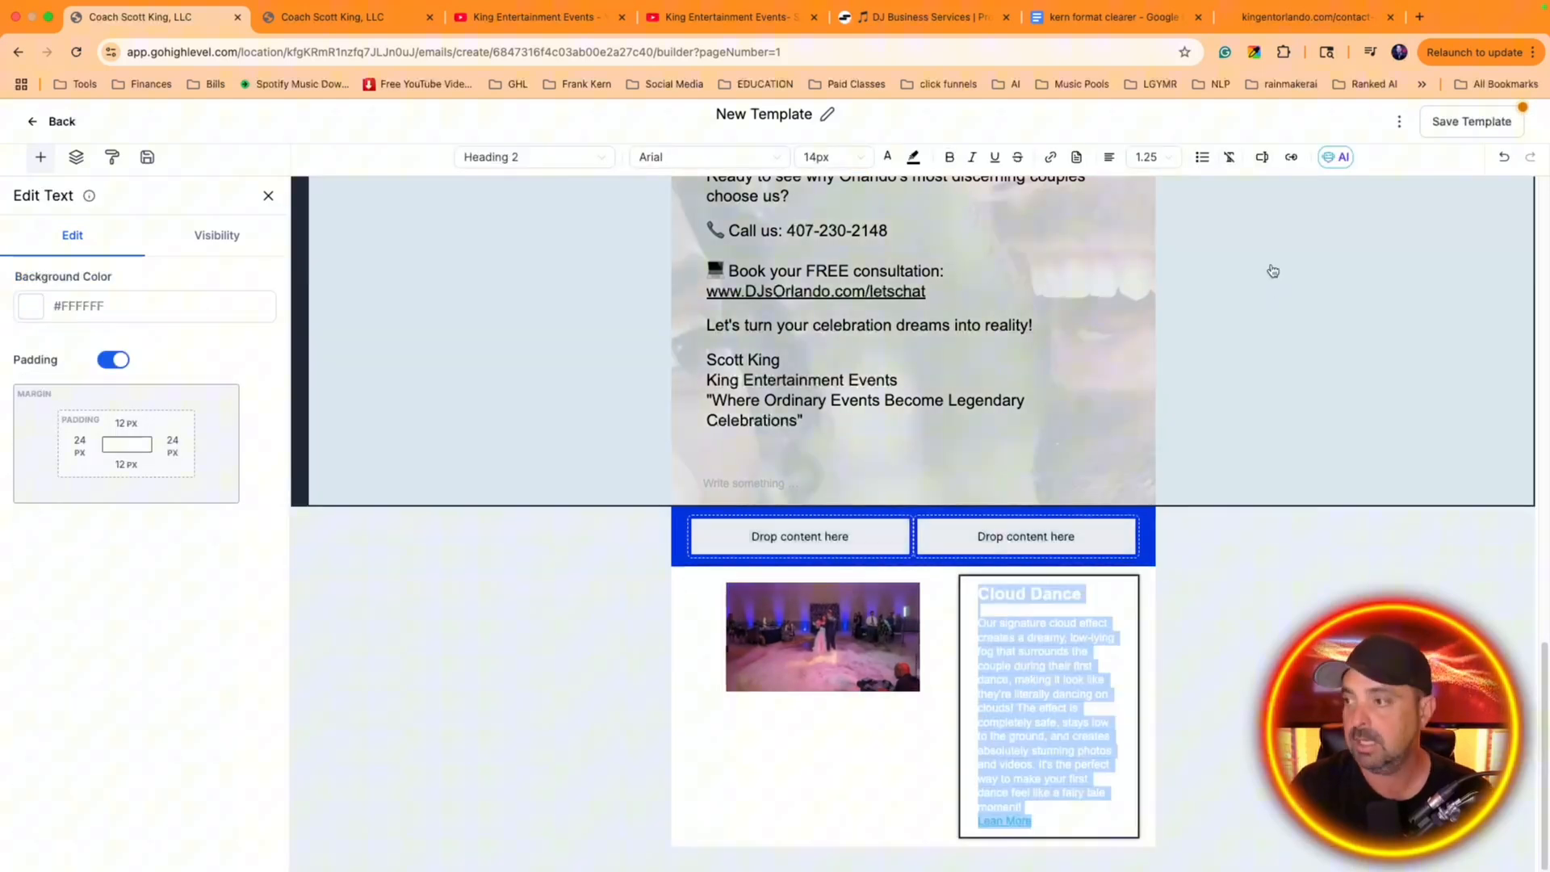
{"action": "left_click", "coordinate": [1101, 724]}
{"action": "left_click_drag", "start_coordinate": [1033, 809], "coordinate": [977, 588]}
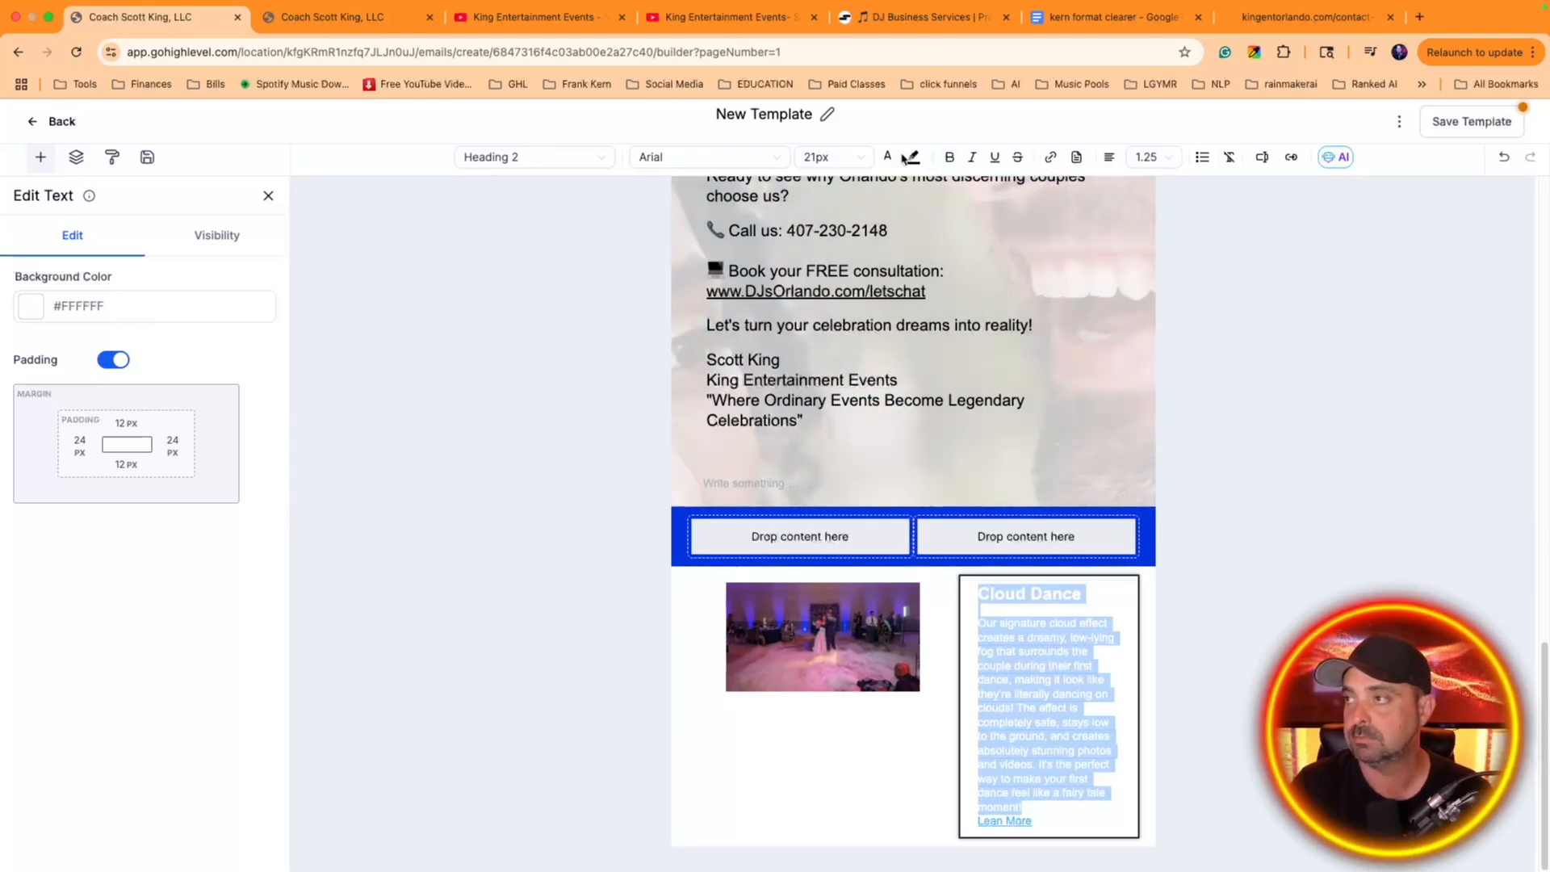
{"action": "left_click", "coordinate": [889, 157]}
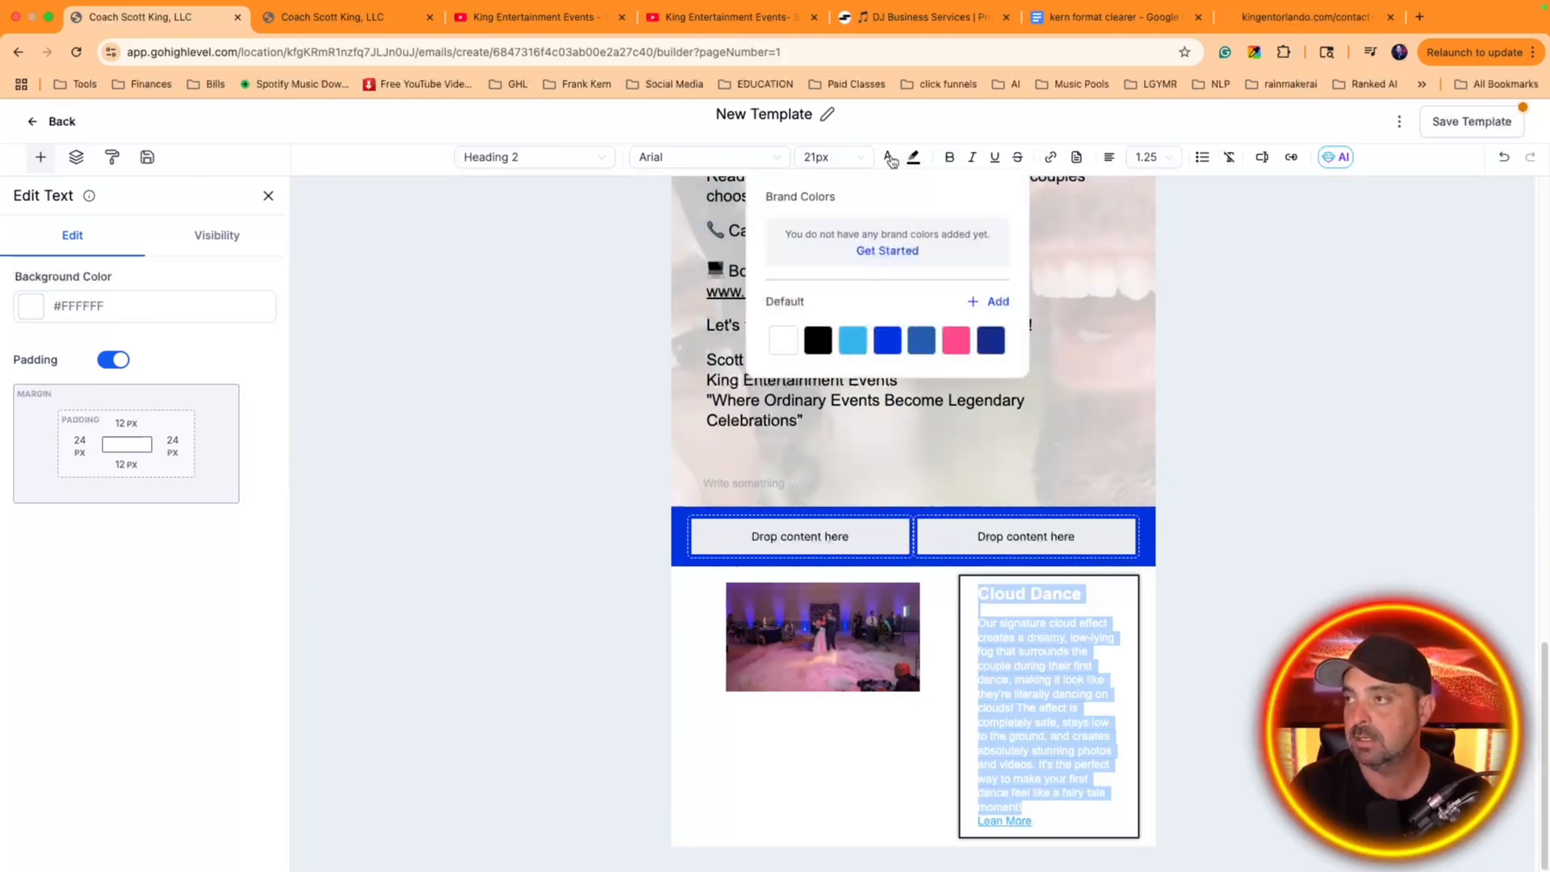
{"action": "left_click", "coordinate": [818, 340]}
Give the new Cloud Dance layout a custom blue gradient background from the Backgrounds media collection and set it to Stretch
{"action": "left_click", "coordinate": [700, 730]}
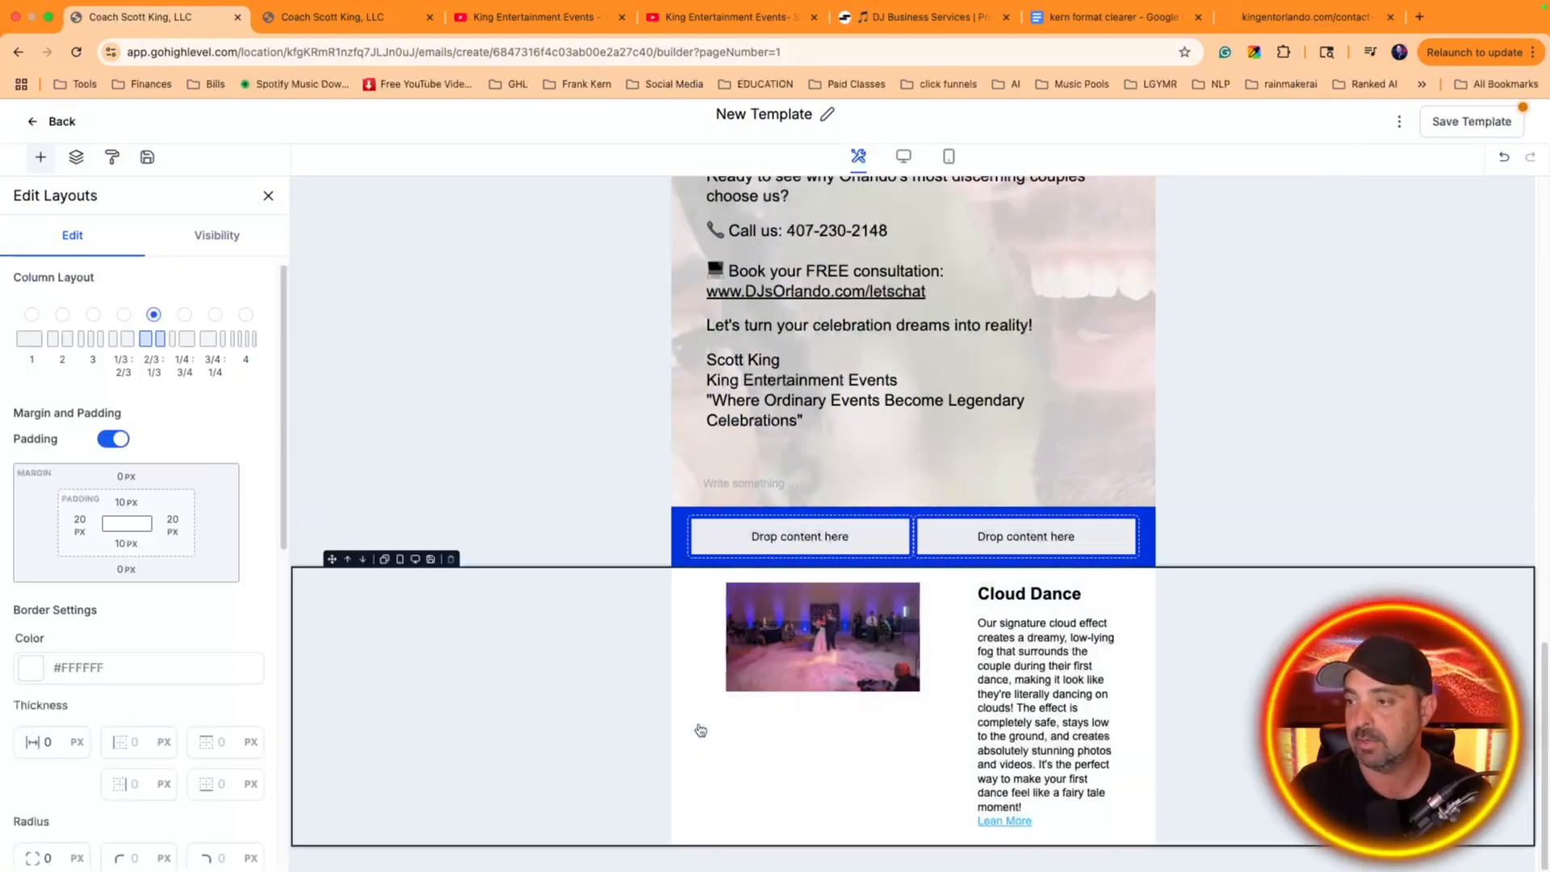
{"action": "scroll", "coordinate": [186, 453], "scroll_direction": "down", "scroll_amount": 5}
{"action": "scroll", "coordinate": [202, 339], "scroll_direction": "down", "scroll_amount": 5}
{"action": "left_click", "coordinate": [115, 593]}
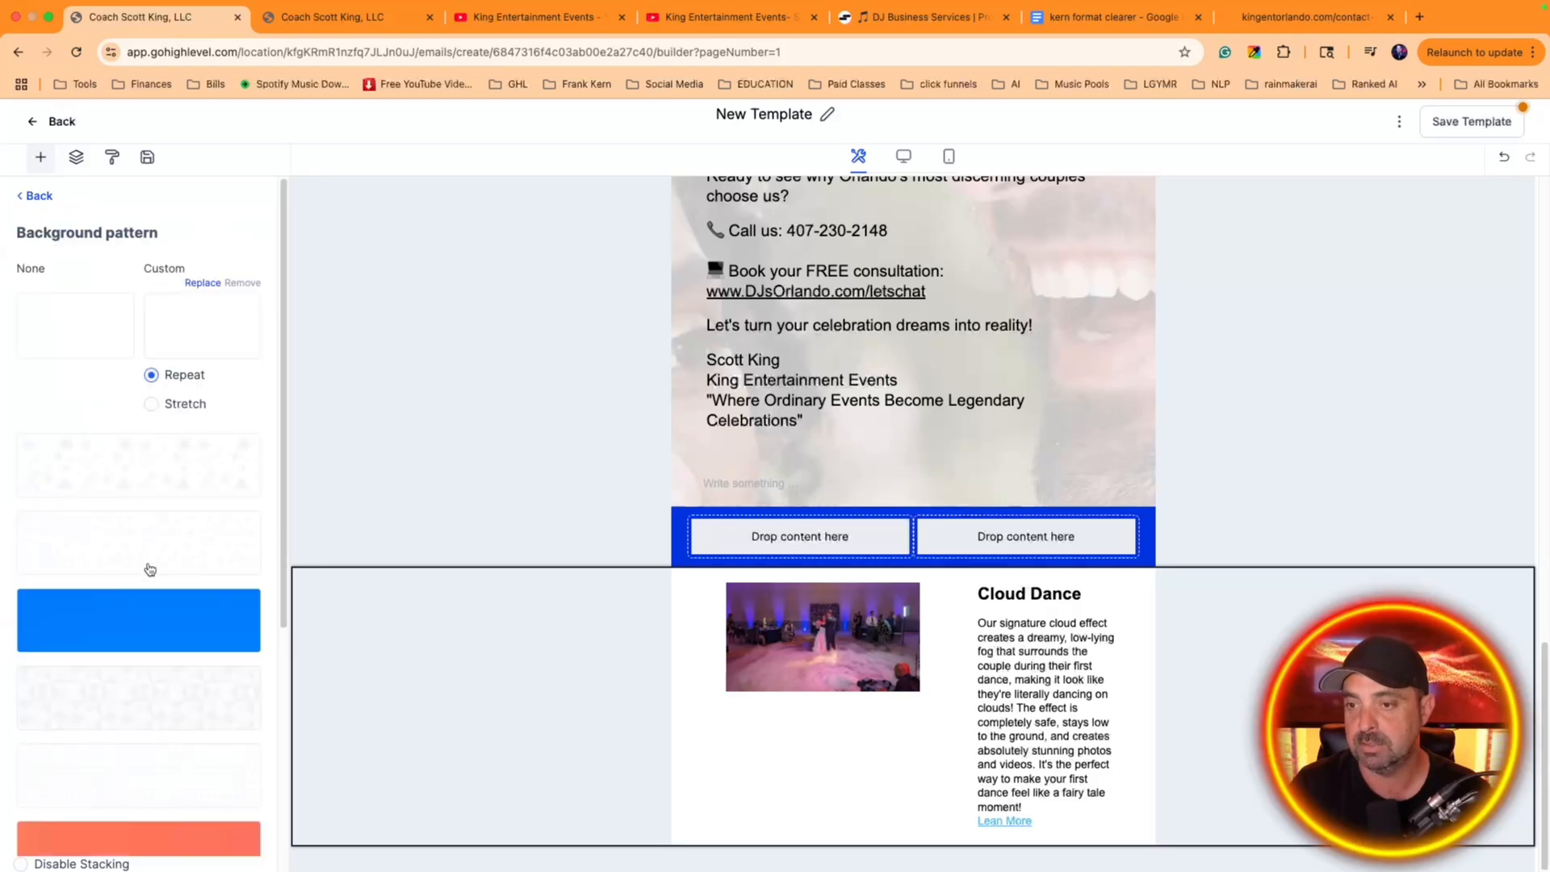
{"action": "left_click", "coordinate": [196, 325]}
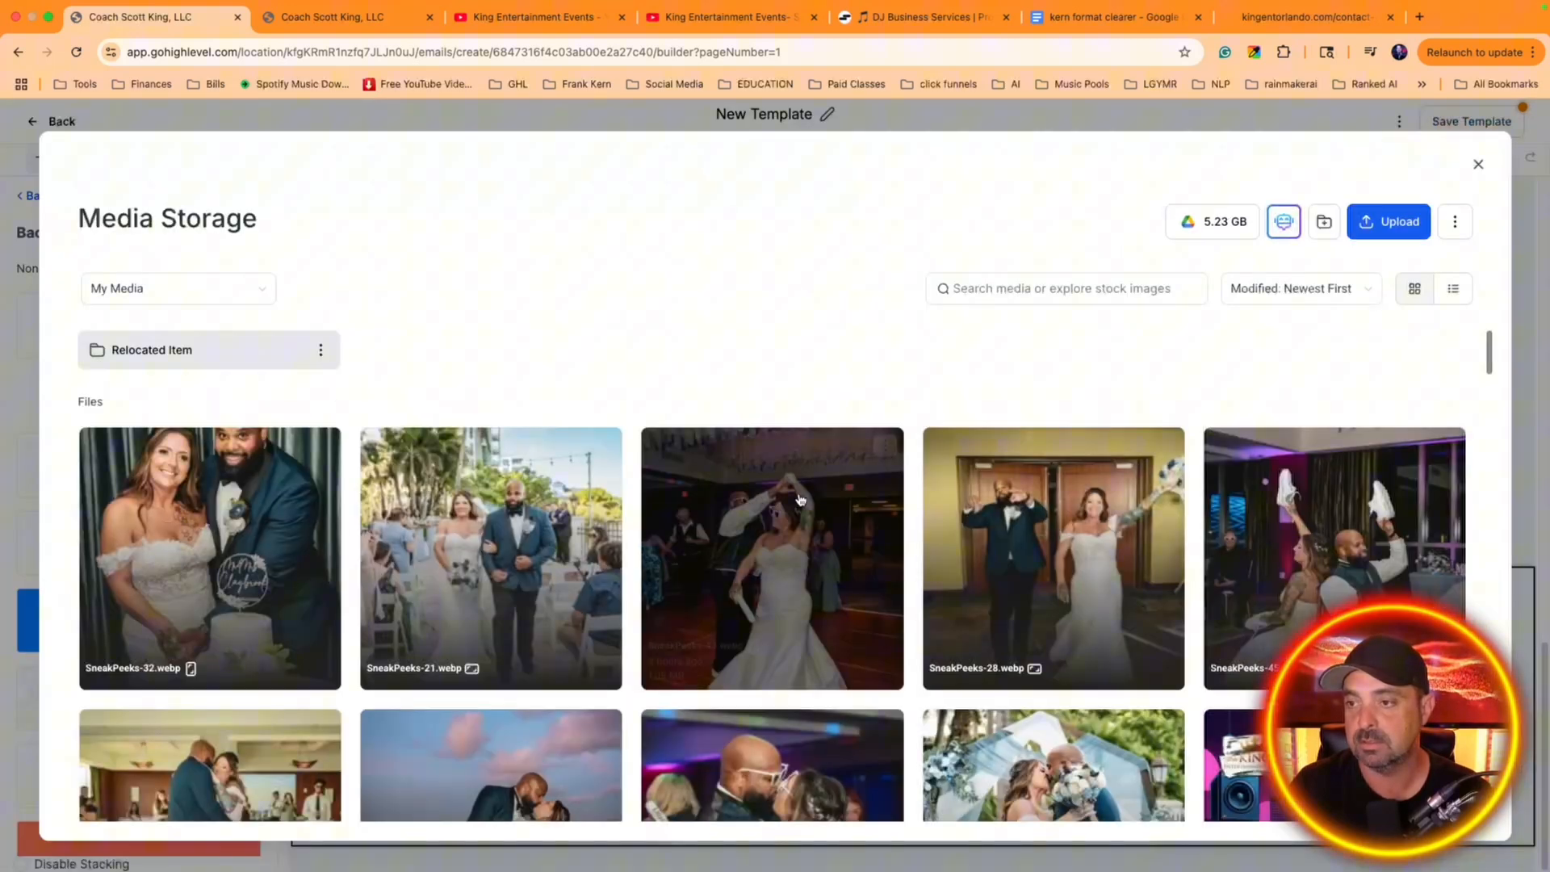
{"action": "scroll", "coordinate": [783, 504], "scroll_direction": "down", "scroll_amount": 5}
{"action": "scroll", "coordinate": [782, 504], "scroll_direction": "up", "scroll_amount": 3}
{"action": "left_click", "coordinate": [211, 288]}
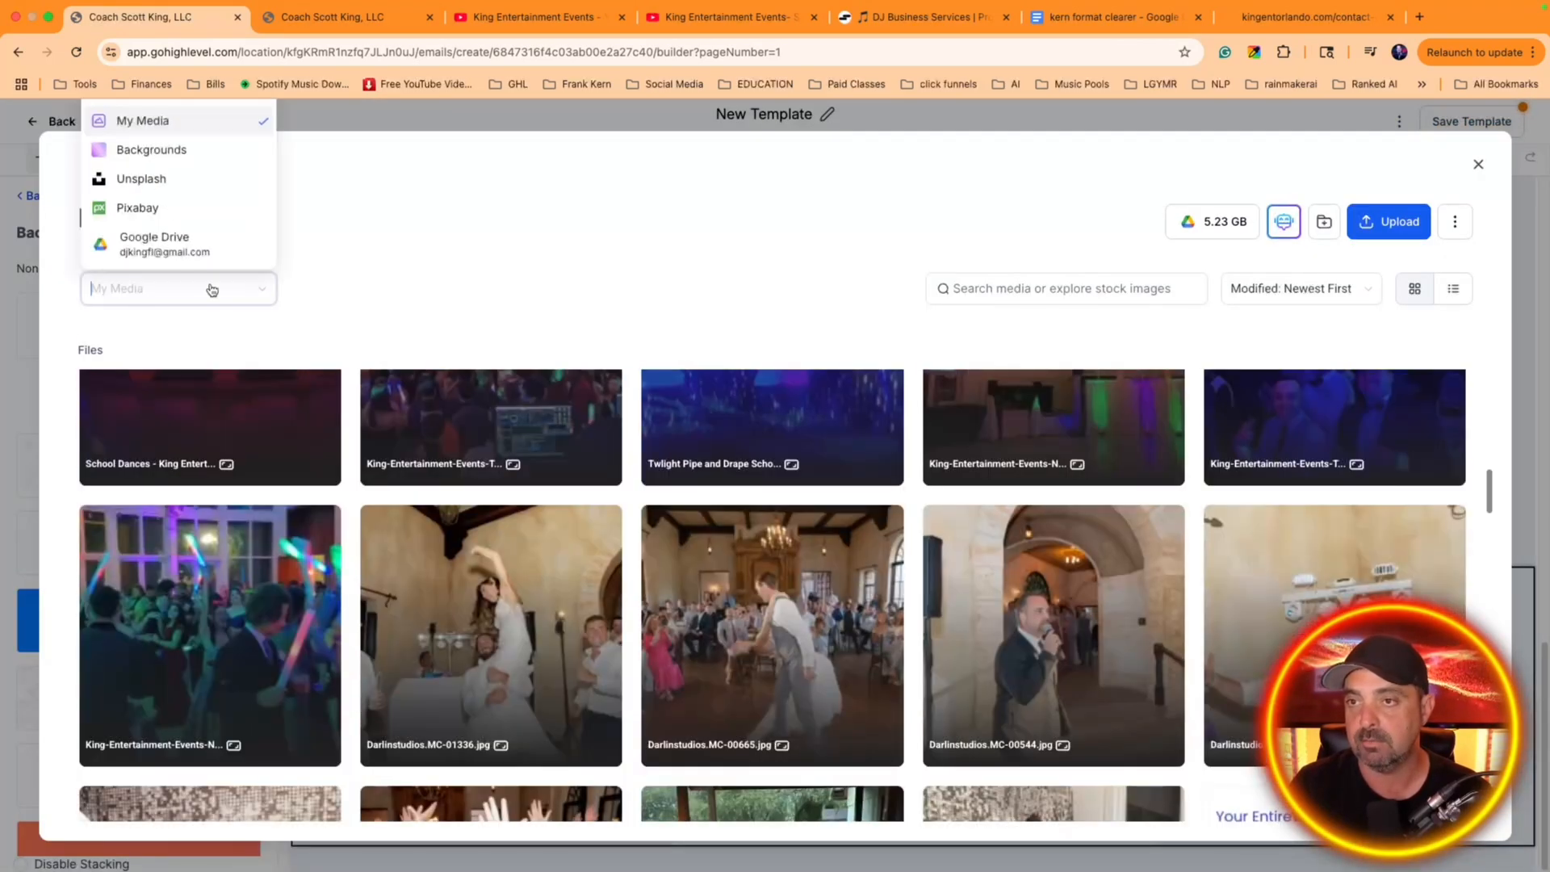
{"action": "left_click", "coordinate": [179, 152]}
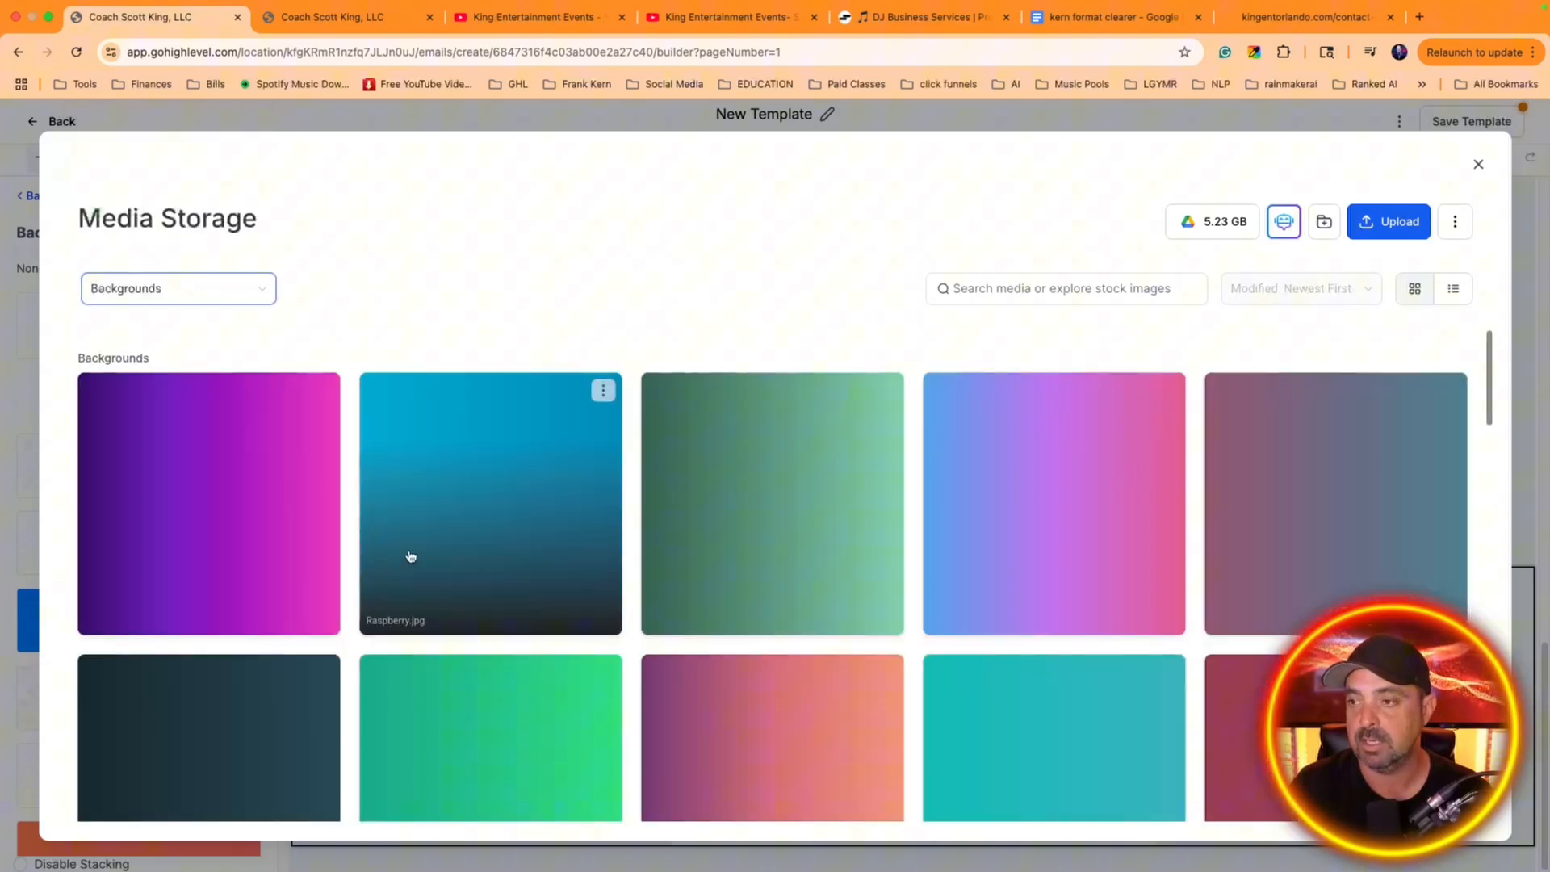
{"action": "left_click", "coordinate": [597, 556]}
{"action": "left_click", "coordinate": [1433, 816]}
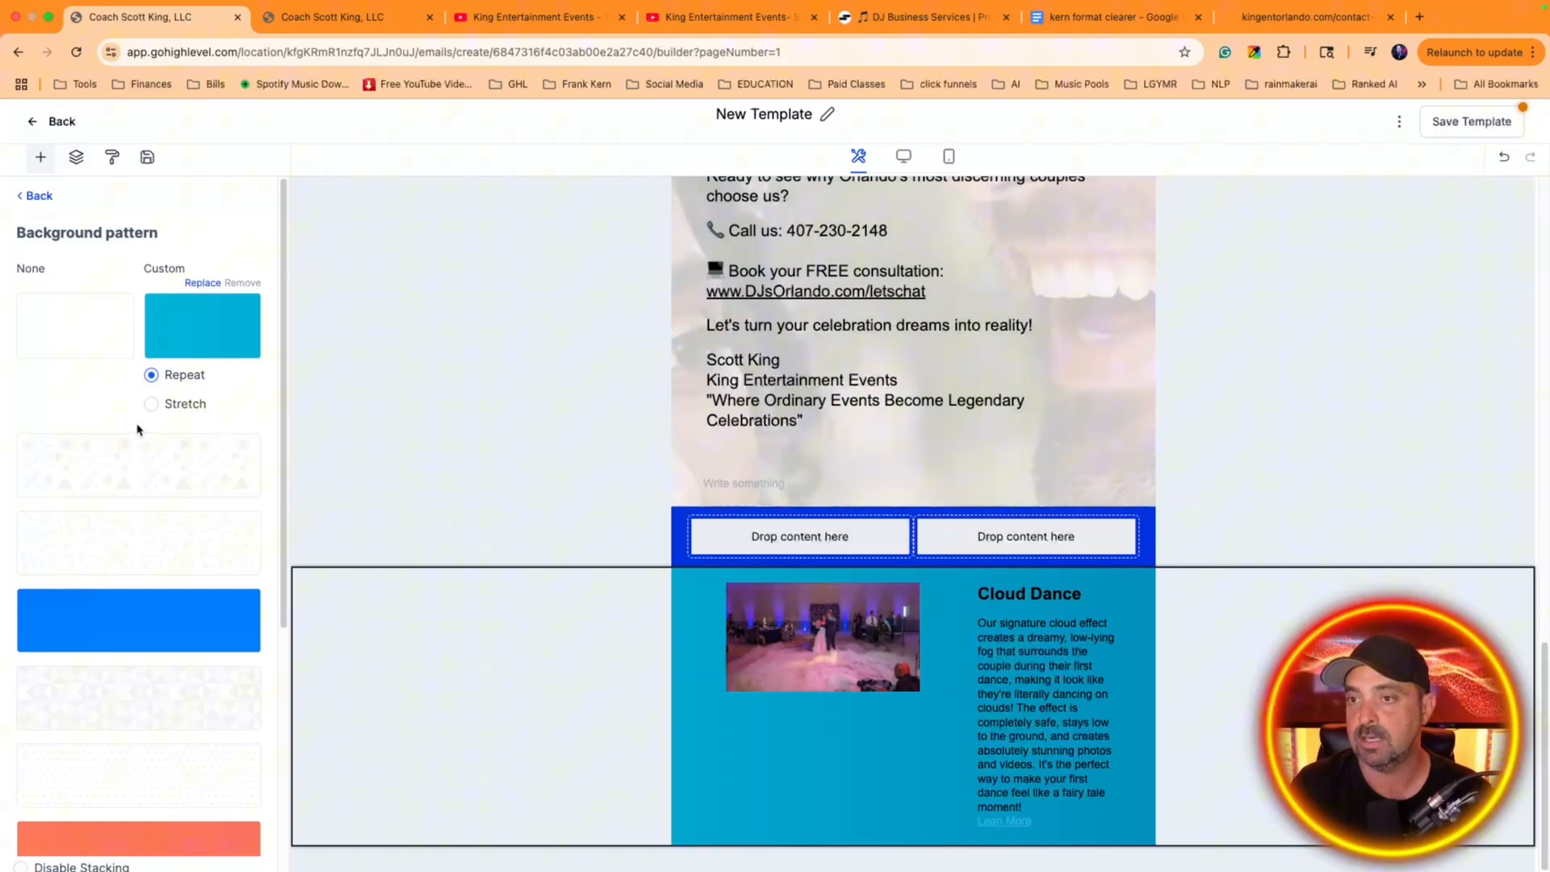
{"action": "left_click", "coordinate": [153, 404]}
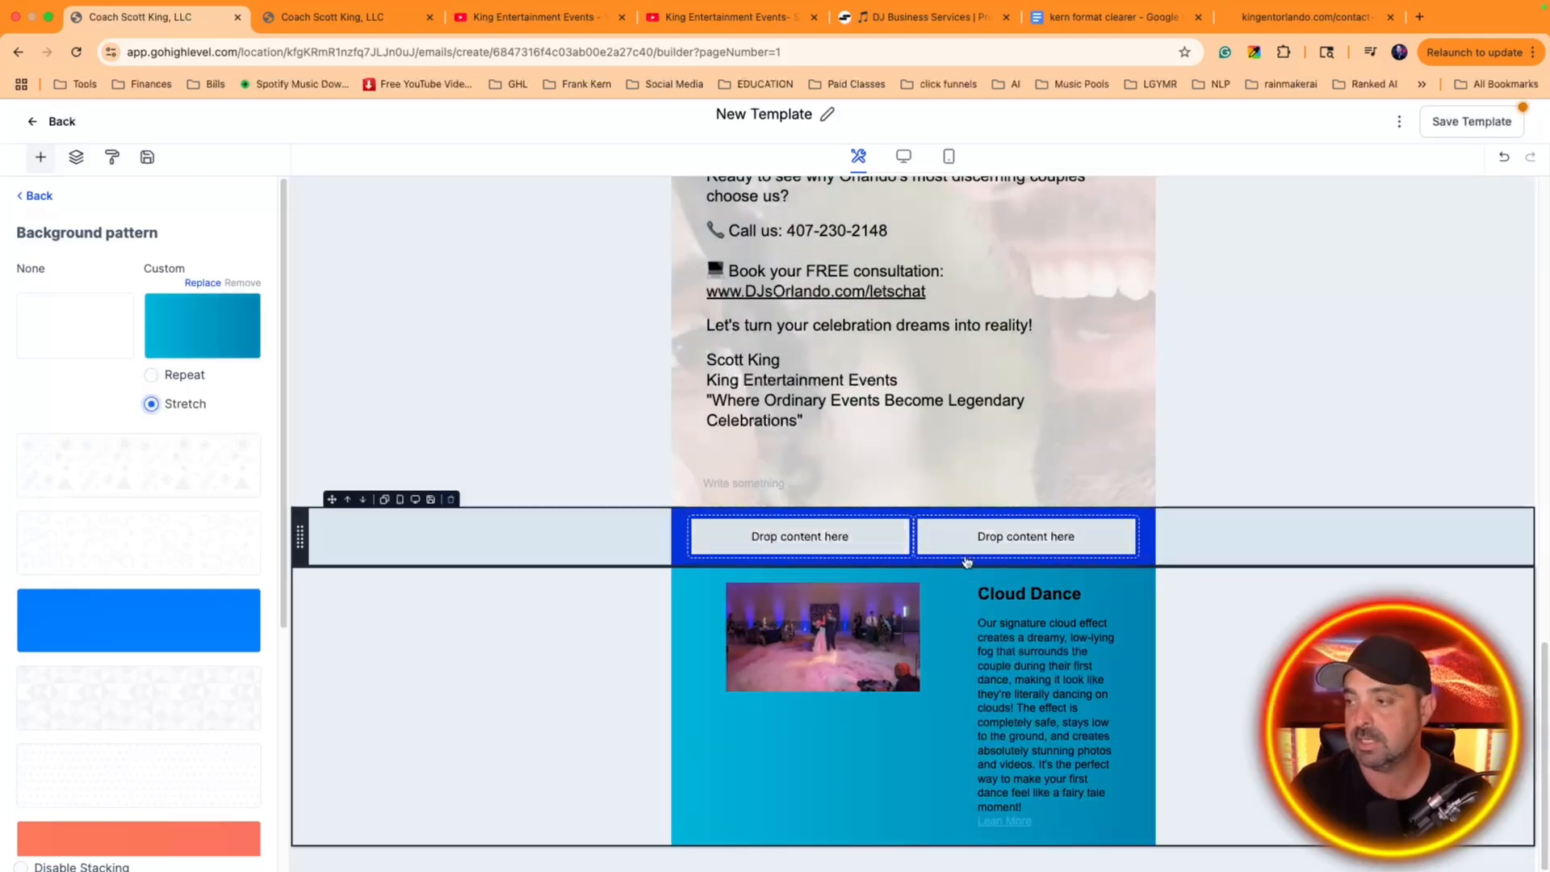
Change the Cloud Dance heading and description text to white against the gradient background
{"action": "left_click", "coordinate": [1036, 759]}
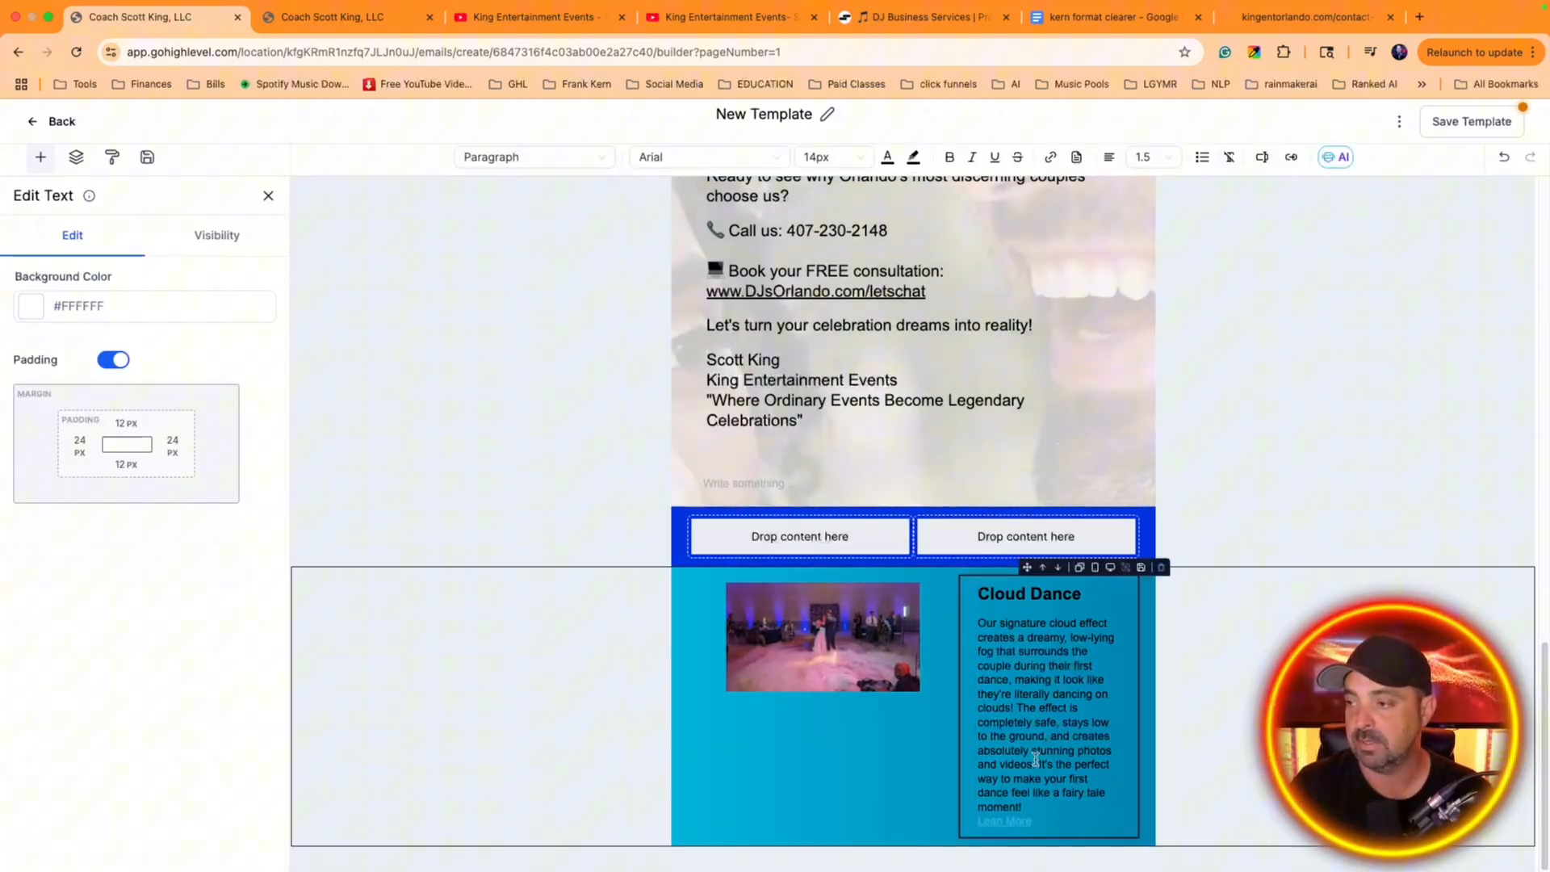
{"action": "left_click_drag", "start_coordinate": [1032, 802], "coordinate": [969, 159]}
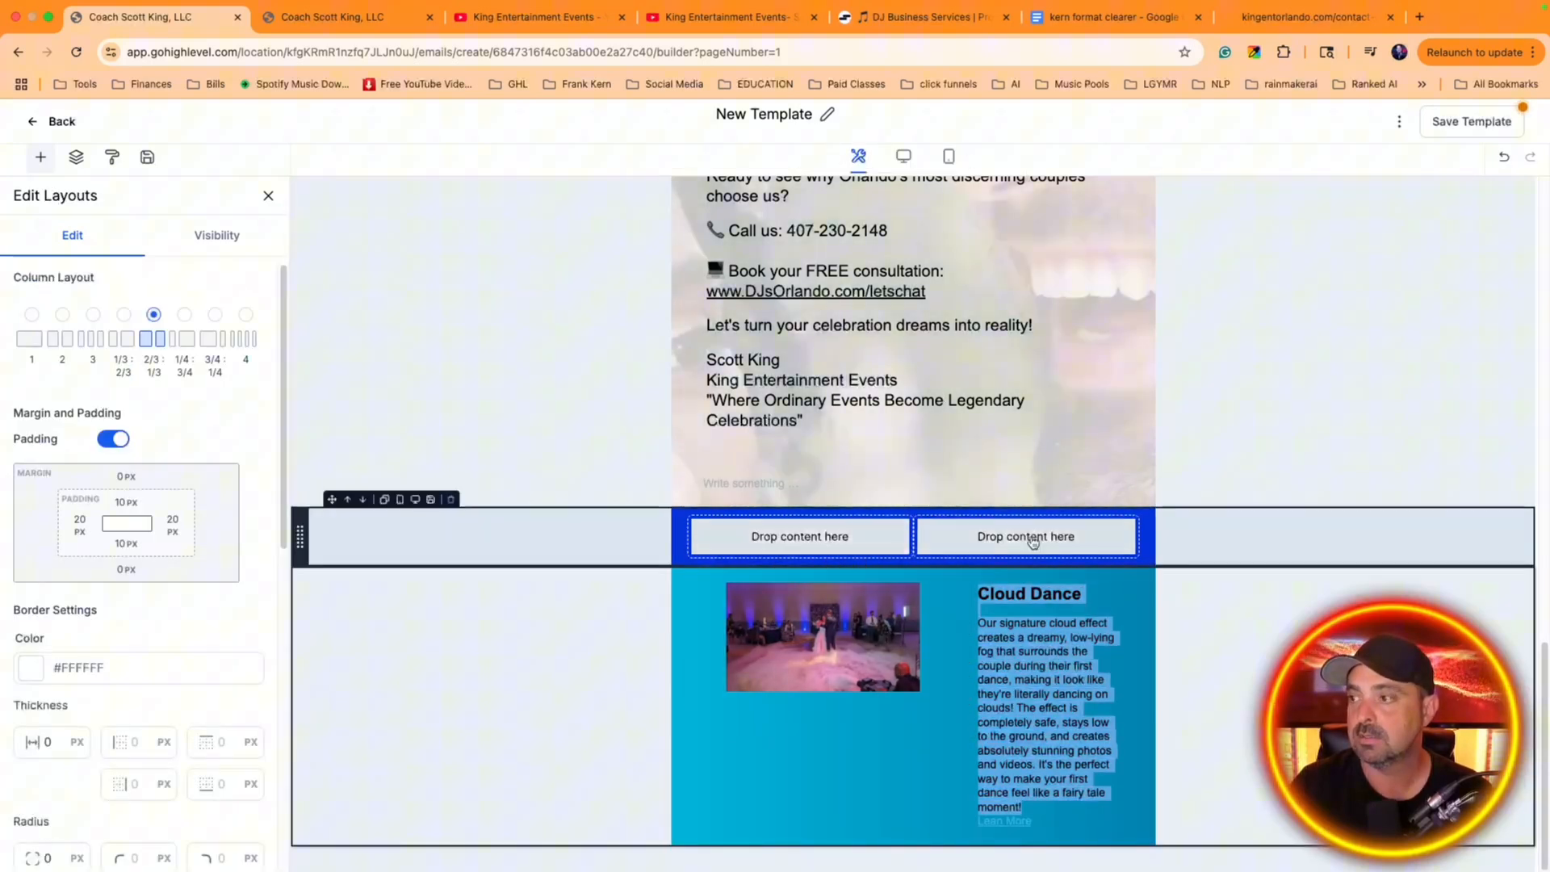
{"action": "left_click", "coordinate": [1040, 717]}
{"action": "left_click", "coordinate": [1040, 719]}
{"action": "left_click_drag", "start_coordinate": [1017, 800], "coordinate": [979, 593]}
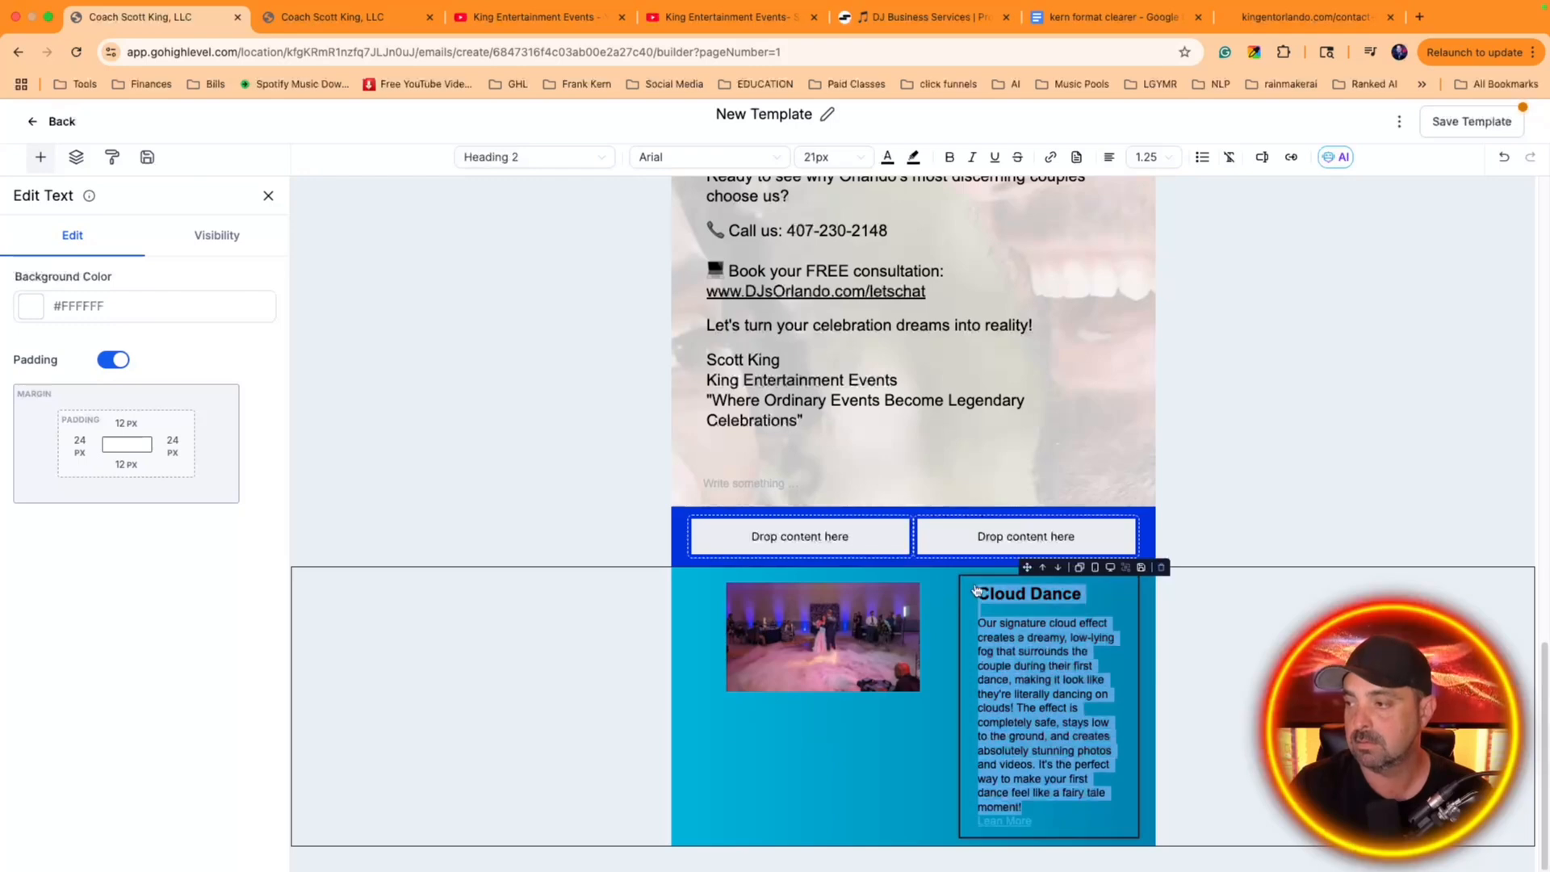
{"action": "left_click", "coordinate": [887, 157]}
{"action": "left_click", "coordinate": [793, 336]}
{"action": "left_click", "coordinate": [766, 515]}
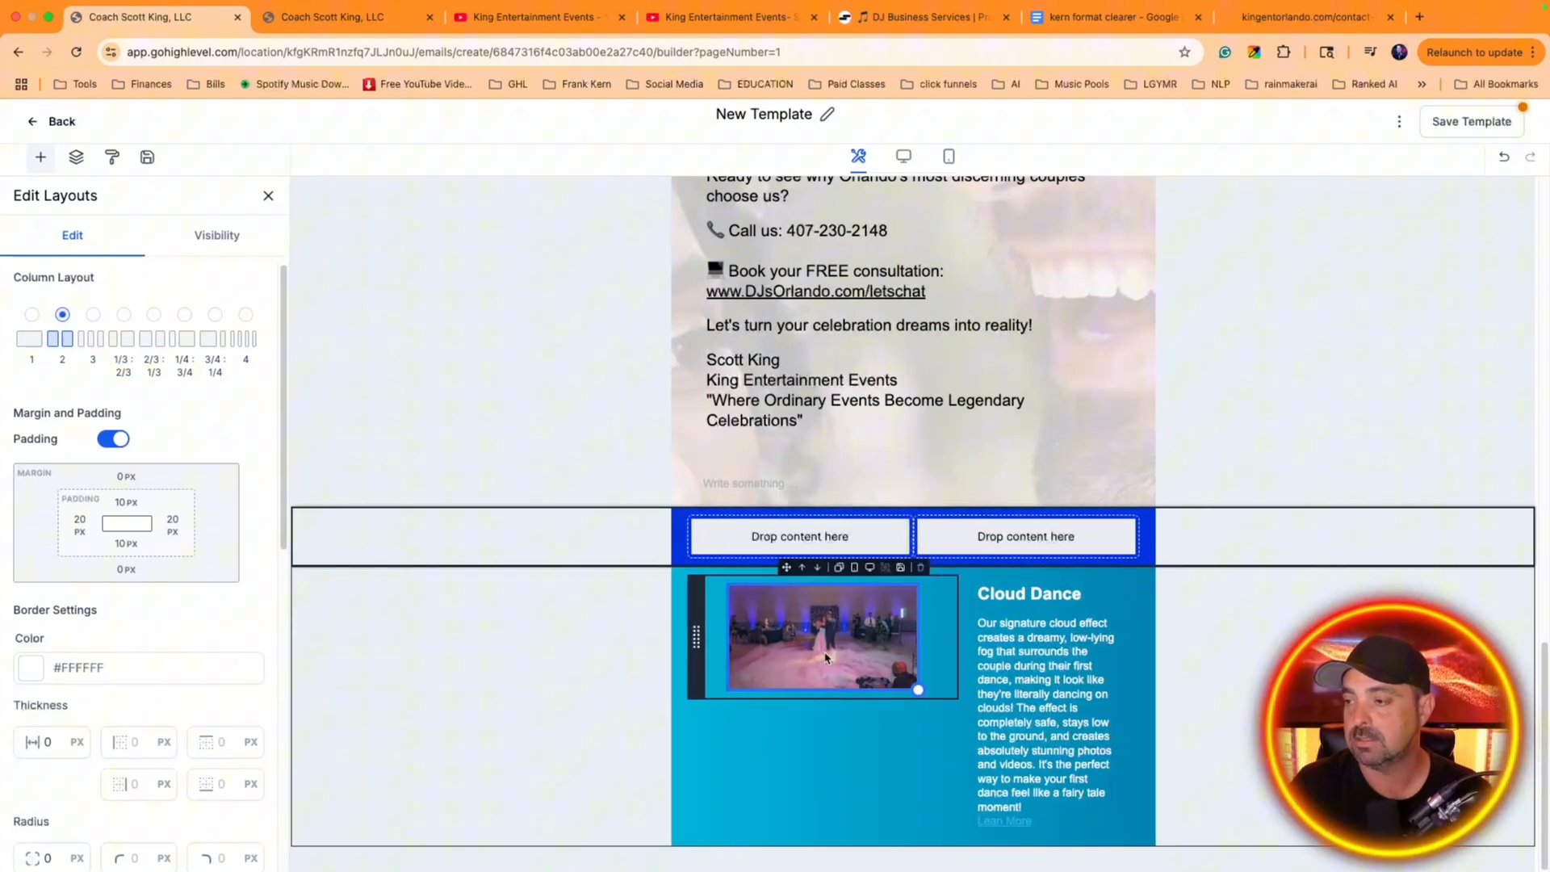
Try right alignment on the Cloud Dance photo and set its alignment to Full
{"action": "left_click", "coordinate": [831, 659]}
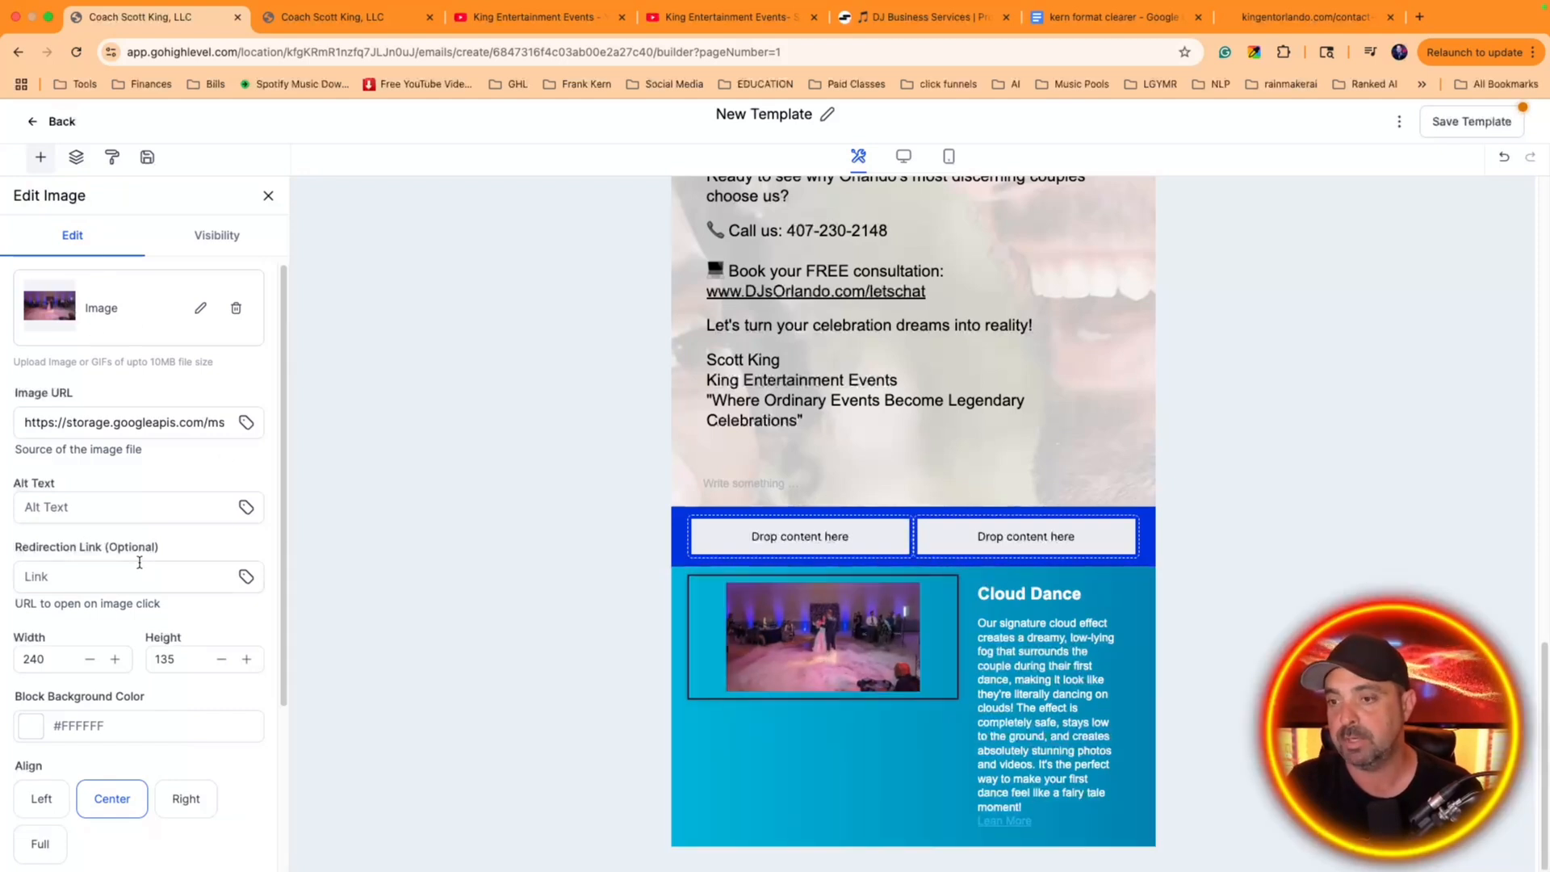
{"action": "scroll", "coordinate": [161, 489], "scroll_direction": "down", "scroll_amount": 5}
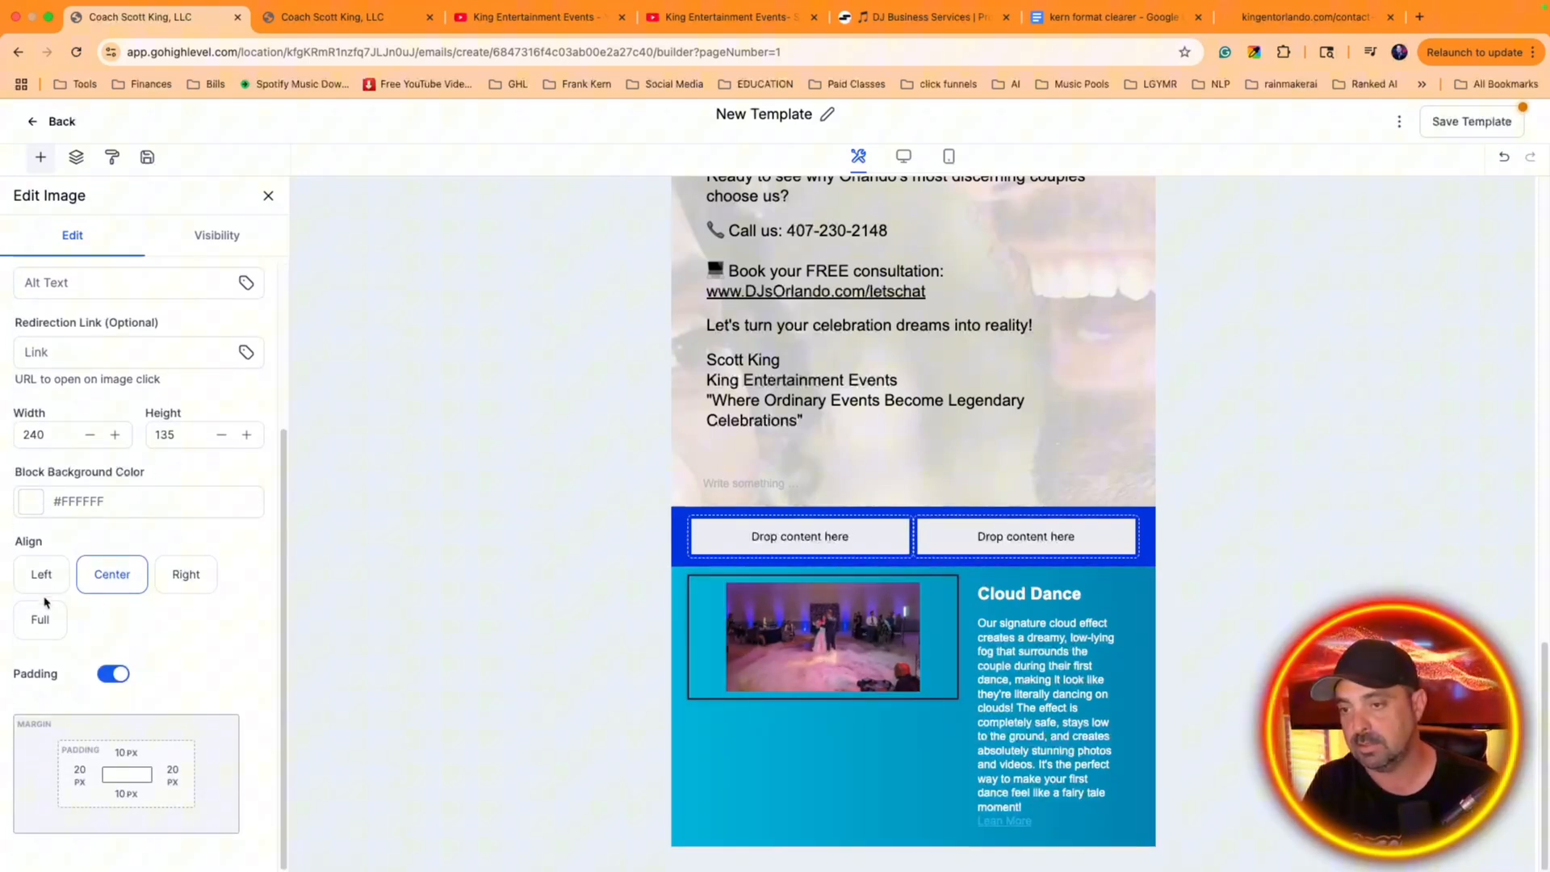
{"action": "left_click", "coordinate": [42, 619]}
{"action": "left_click", "coordinate": [186, 574]}
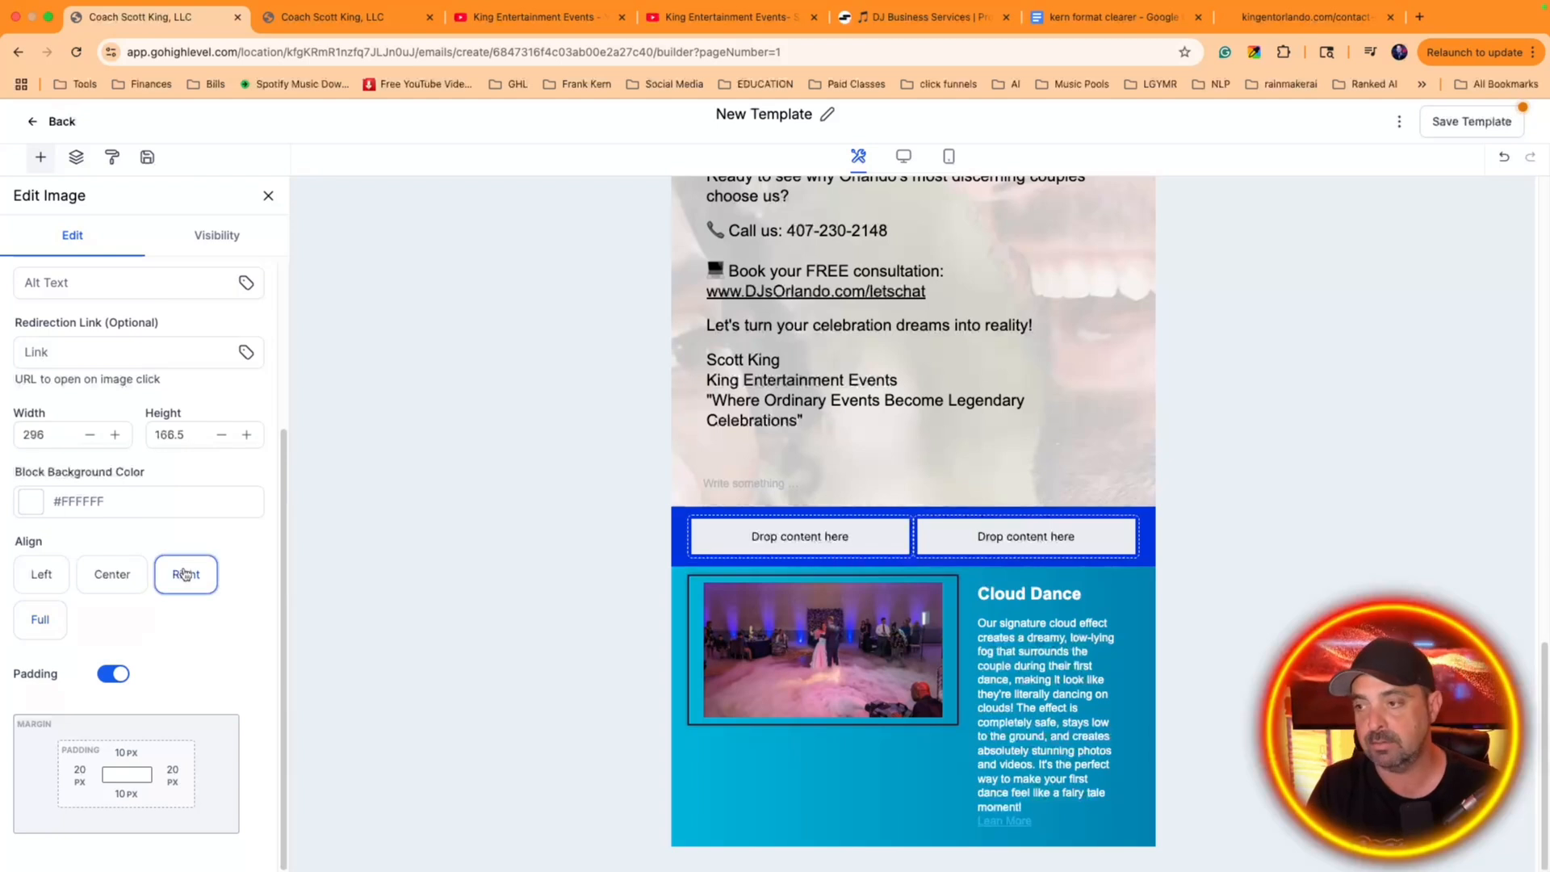
{"action": "left_click", "coordinate": [50, 613]}
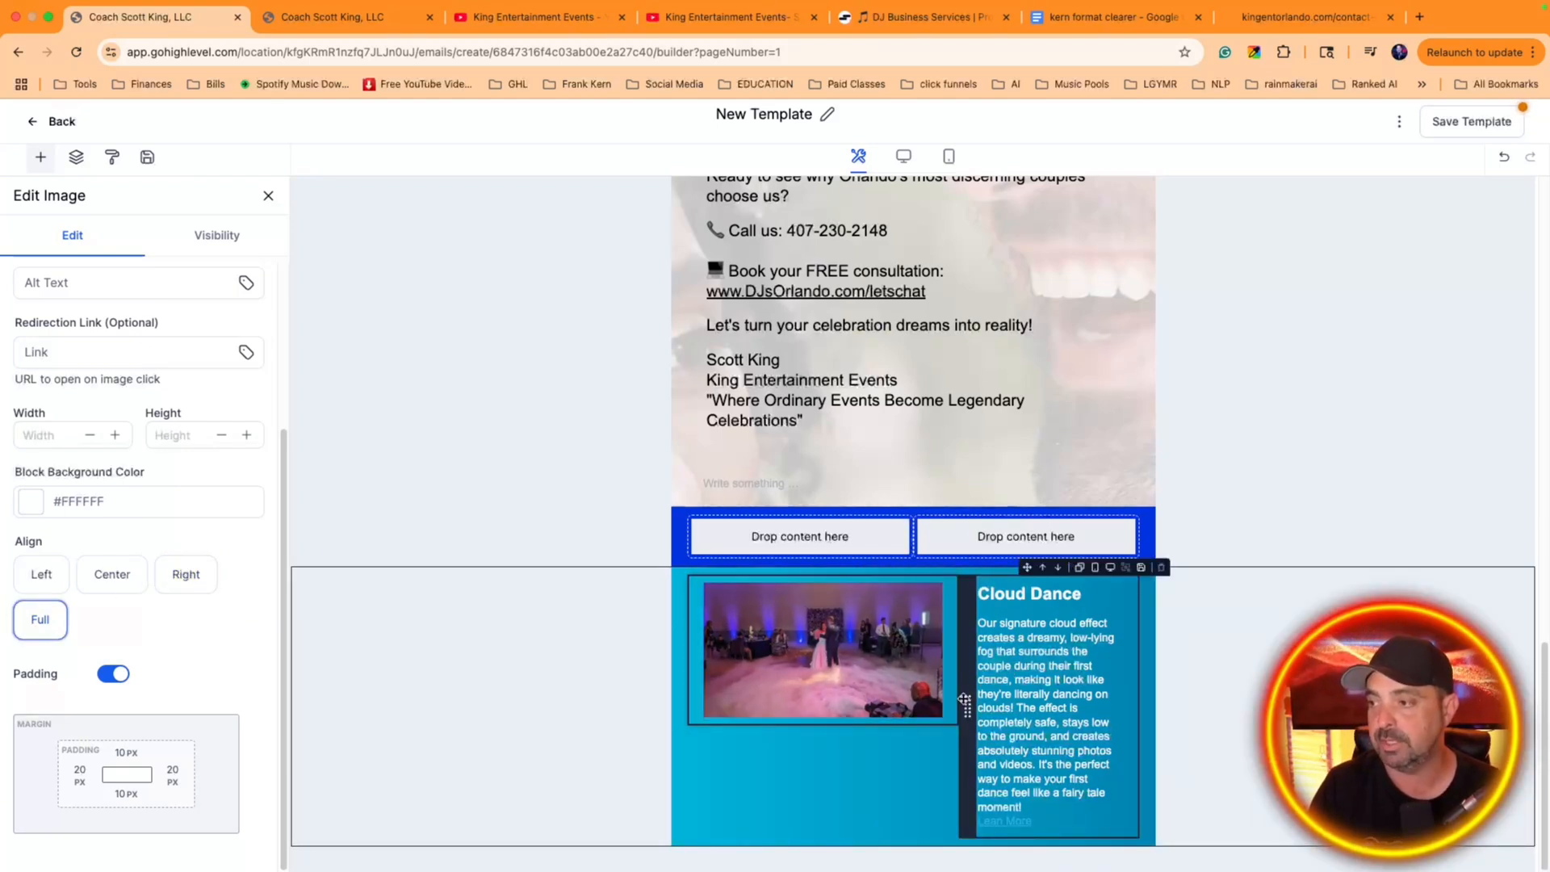
Reduce the Cloud Dance photo's left and right padding to 4 px each
{"action": "left_click", "coordinate": [79, 773]}
{"action": "left_click_drag", "start_coordinate": [132, 633], "coordinate": [97, 638]}
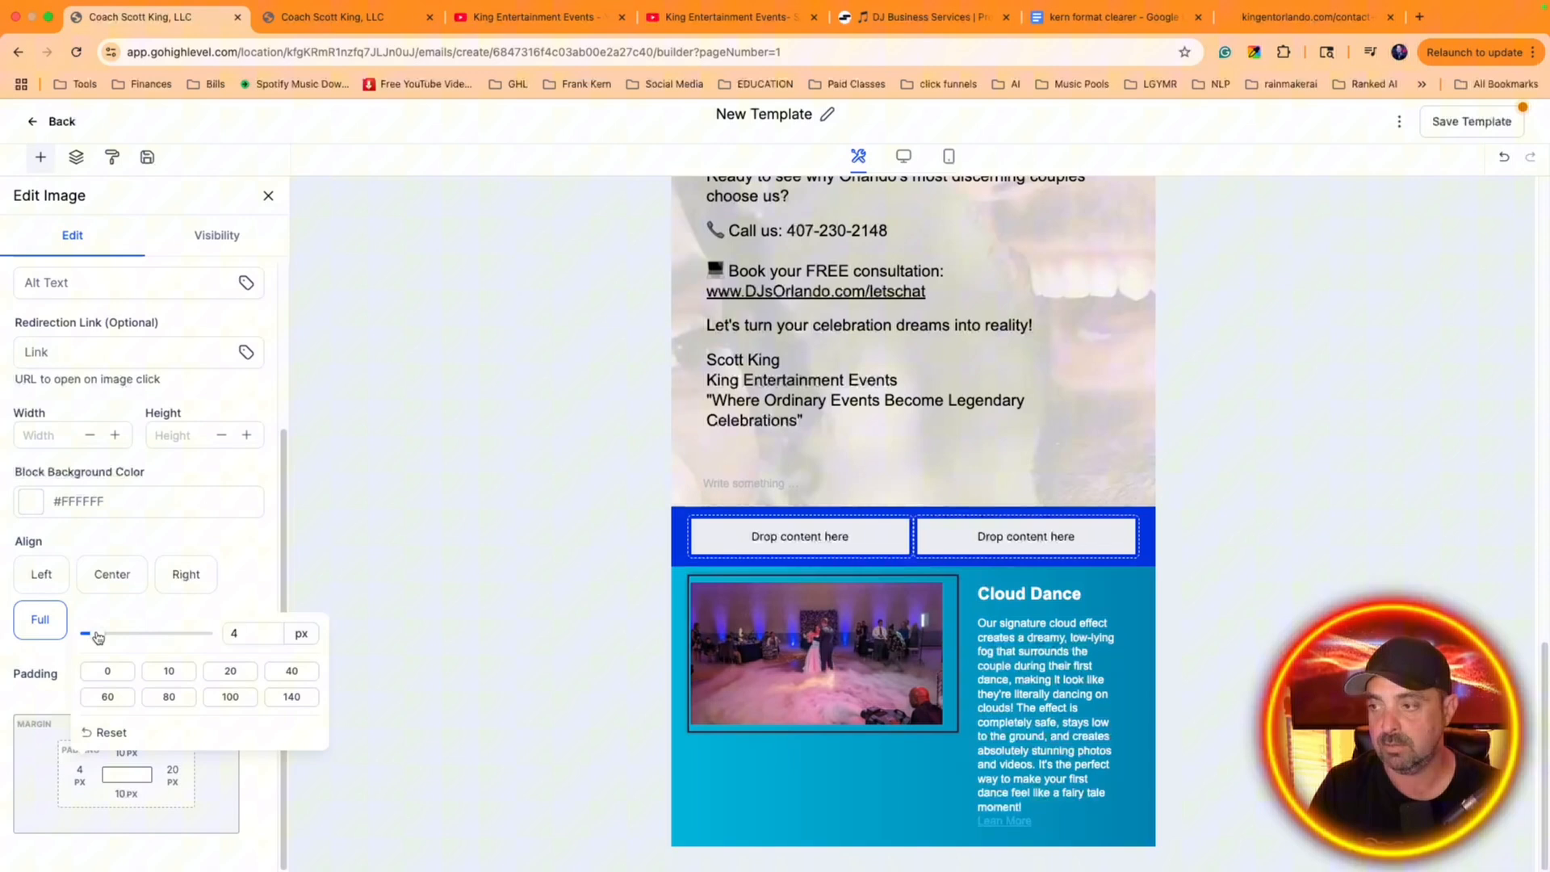
{"action": "left_click", "coordinate": [173, 778]}
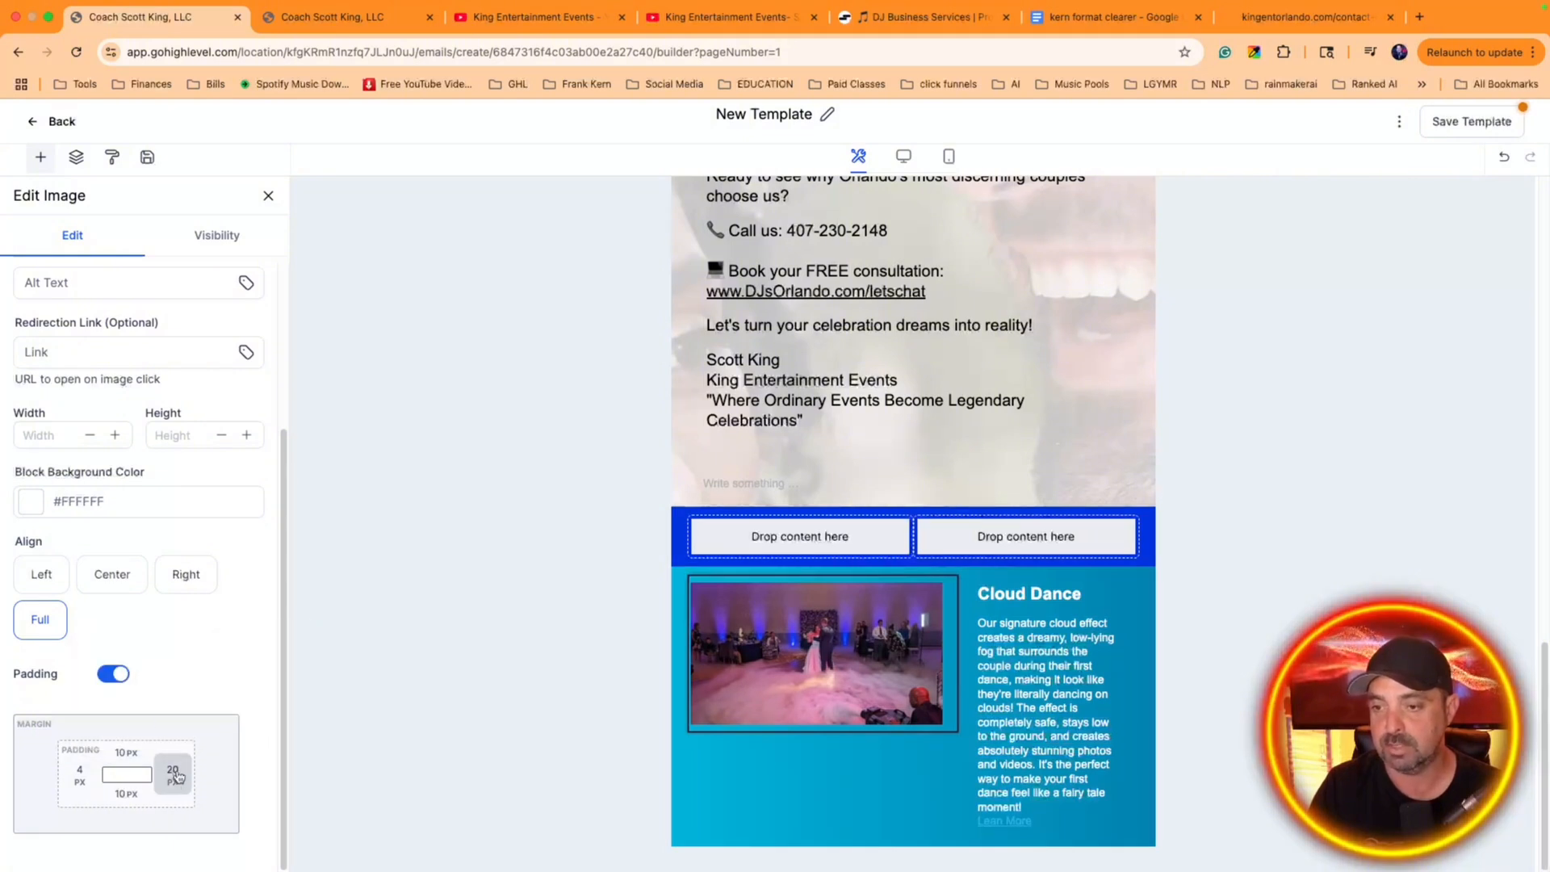
{"action": "left_click", "coordinate": [174, 776]}
{"action": "left_click_drag", "start_coordinate": [111, 638], "coordinate": [71, 639]}
{"action": "left_click", "coordinate": [260, 791]}
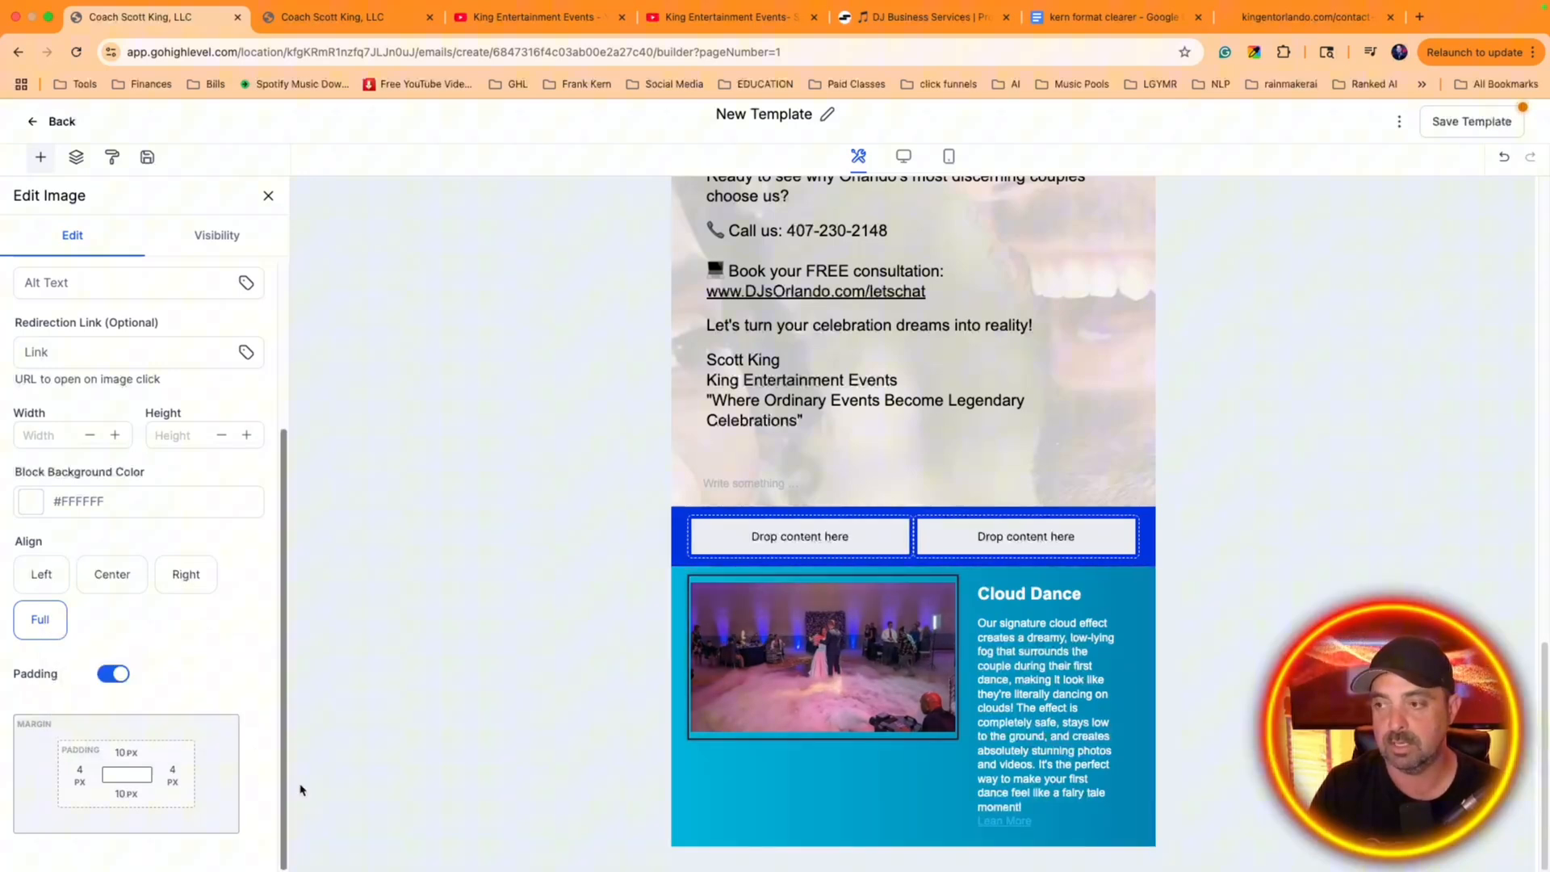
{"action": "scroll", "coordinate": [203, 573], "scroll_direction": "up", "scroll_amount": 3}
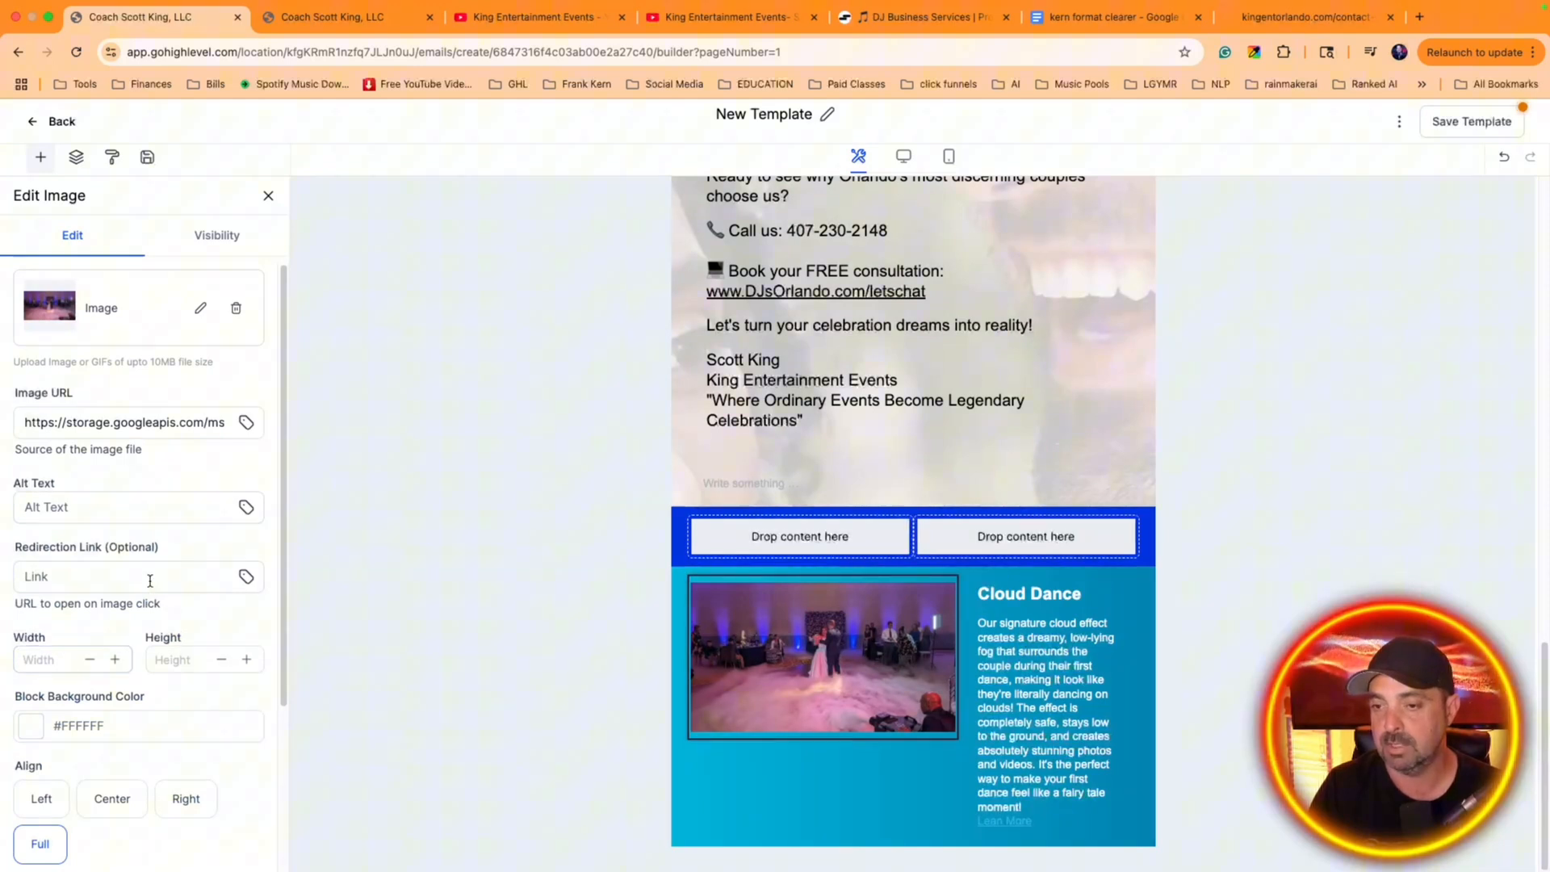
{"action": "scroll", "coordinate": [150, 583], "scroll_direction": "down", "scroll_amount": 1}
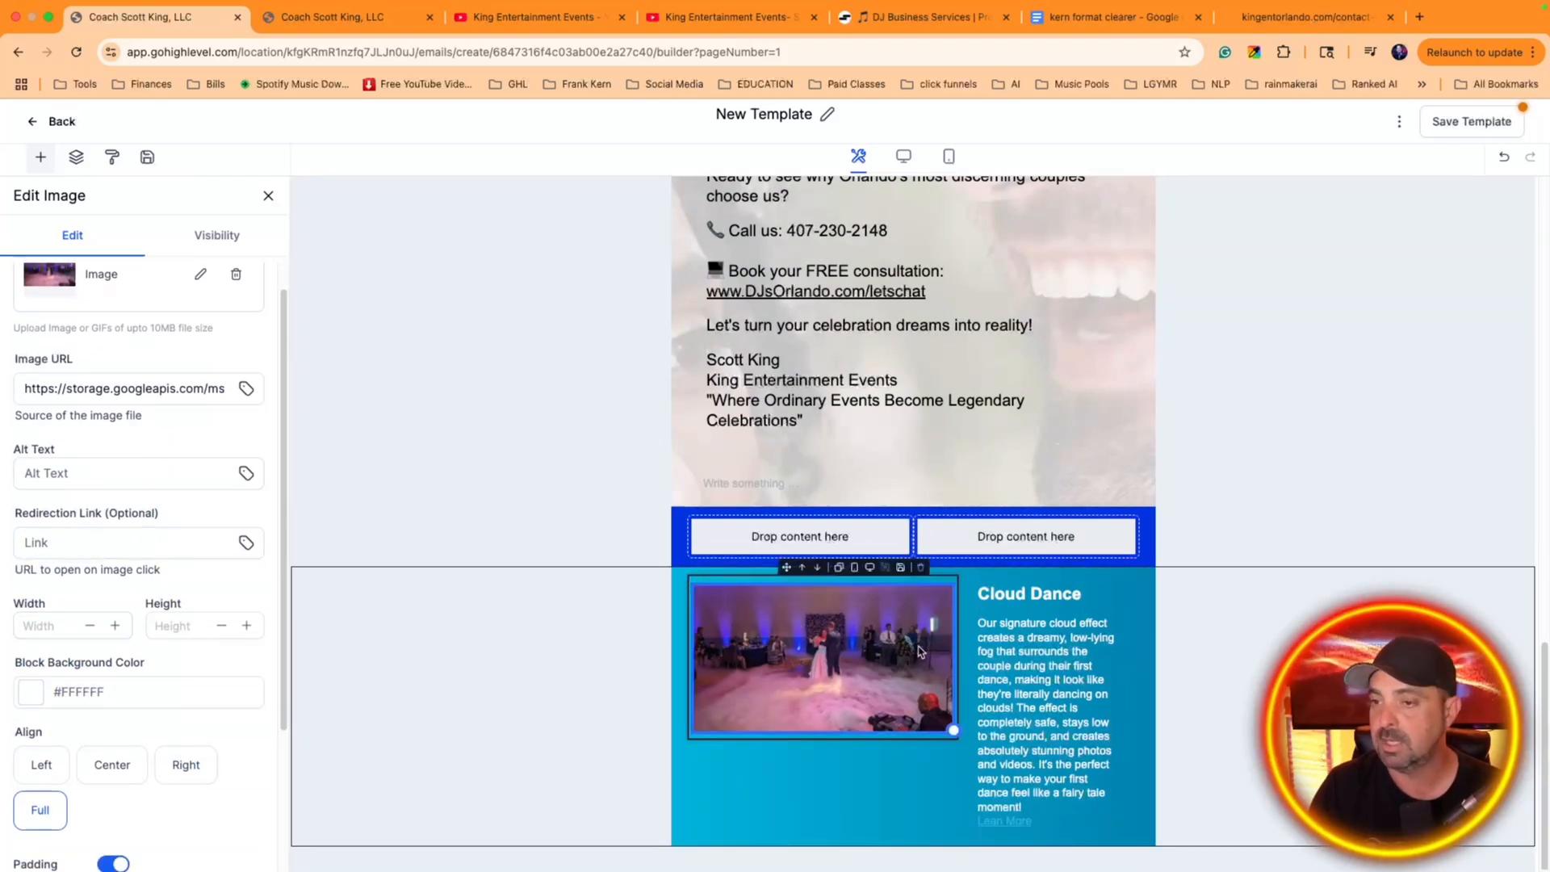
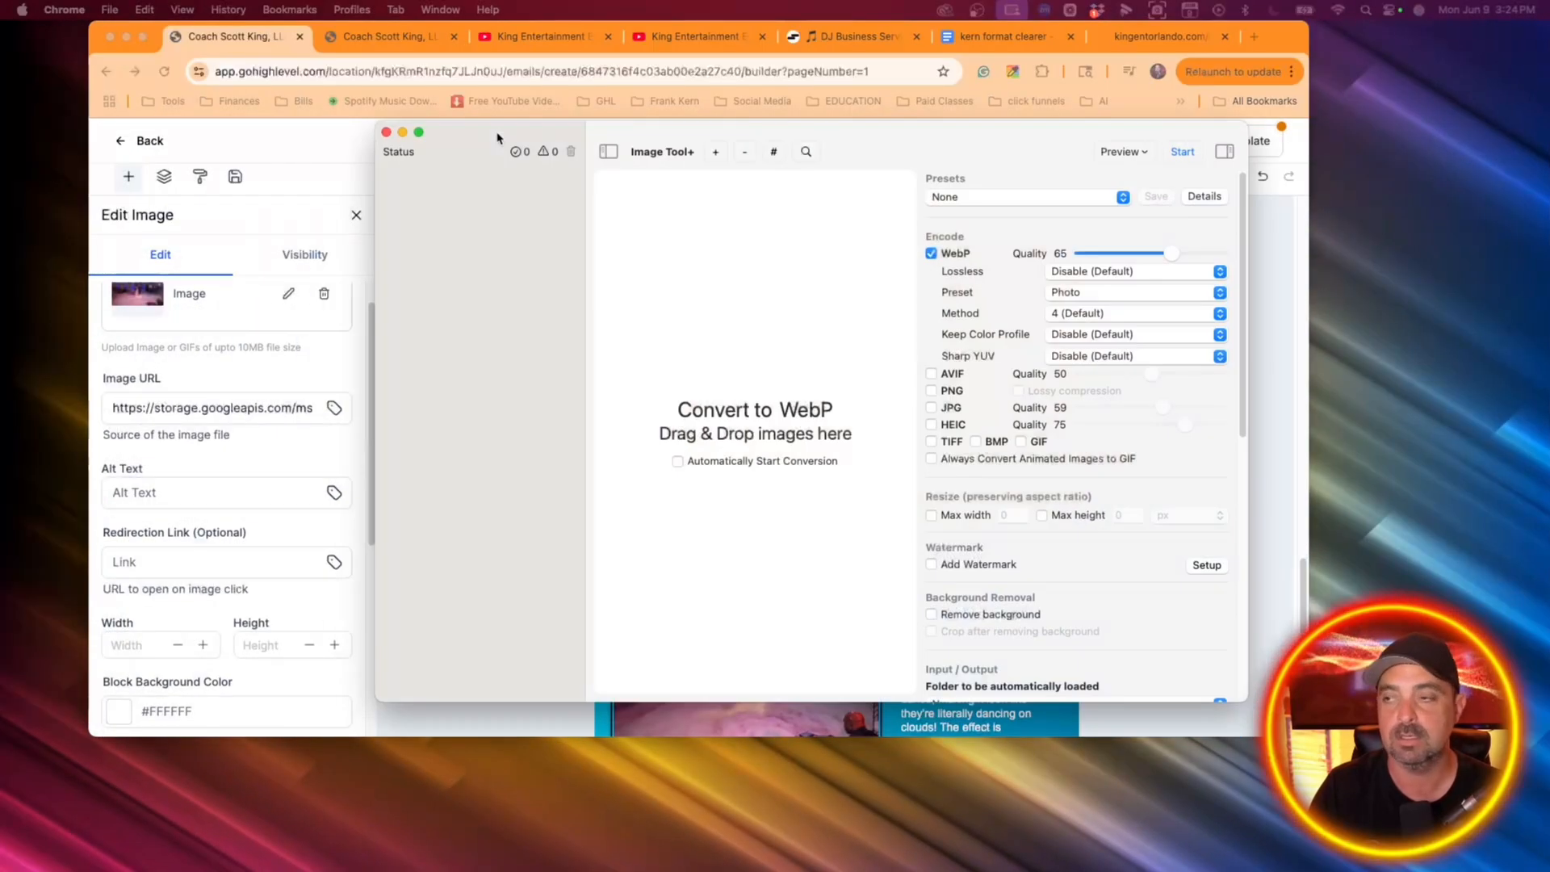
{"action": "left_click_drag", "start_coordinate": [497, 137], "coordinate": [309, 122]}
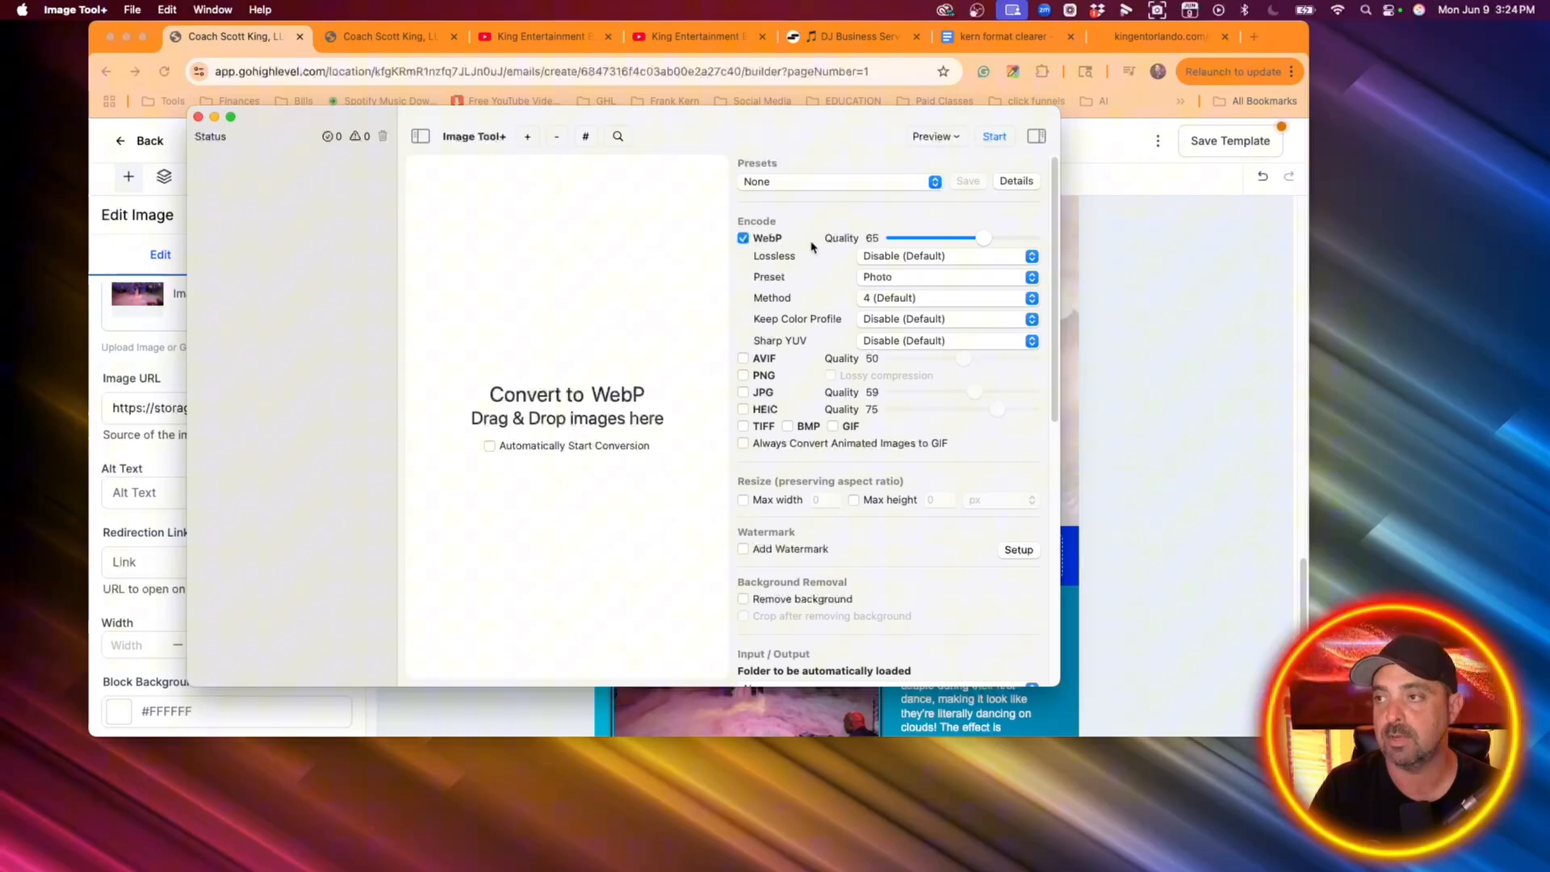
{"action": "left_click_drag", "start_coordinate": [260, 127], "coordinate": [2, 129]}
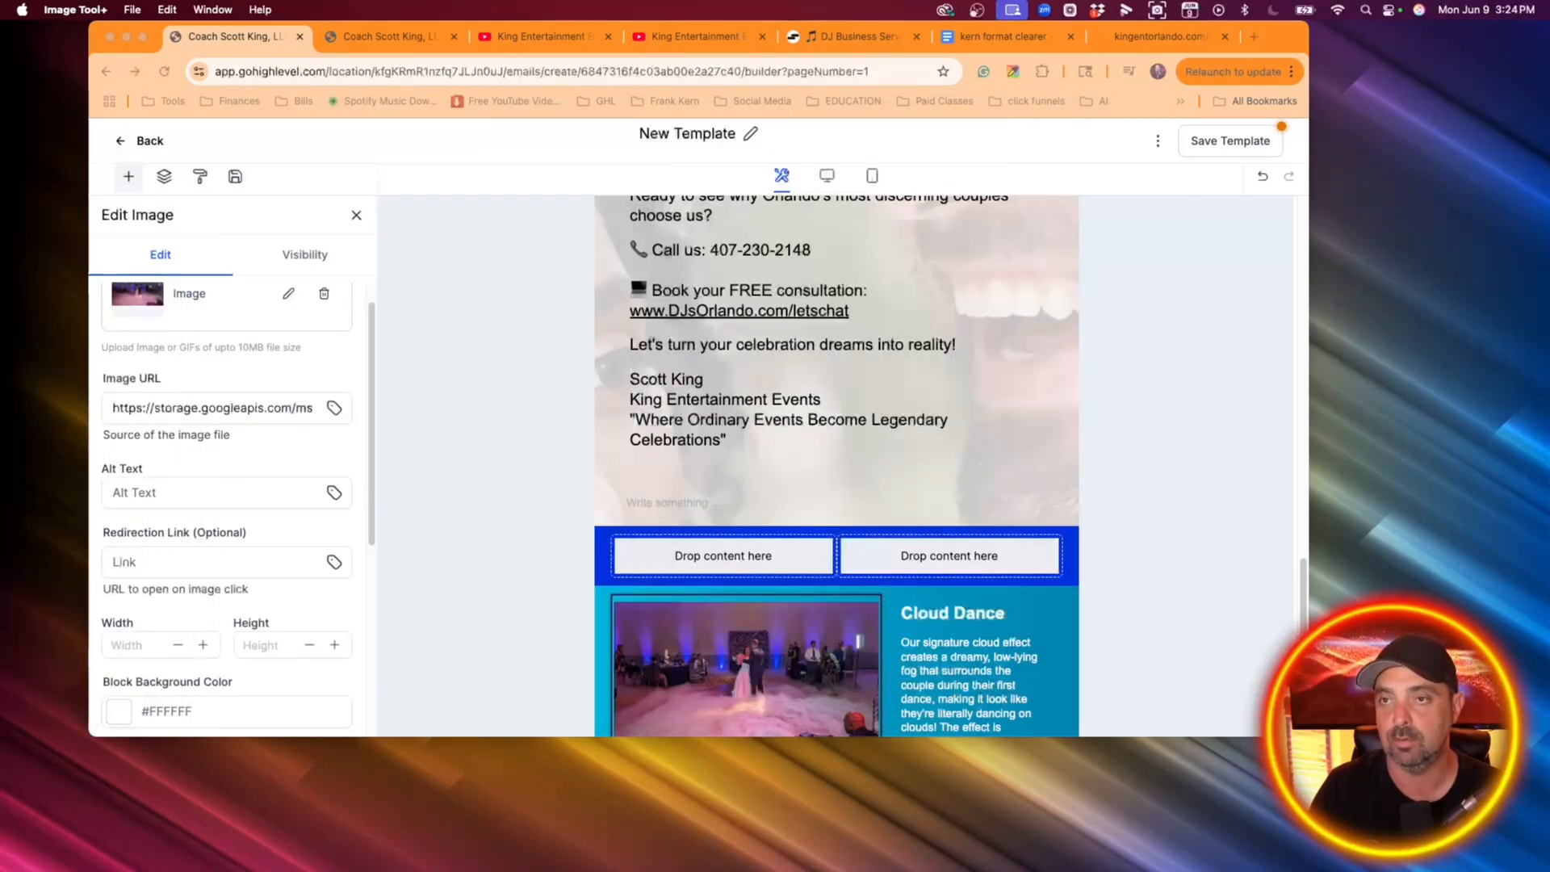
{"action": "left_click", "coordinate": [144, 41]}
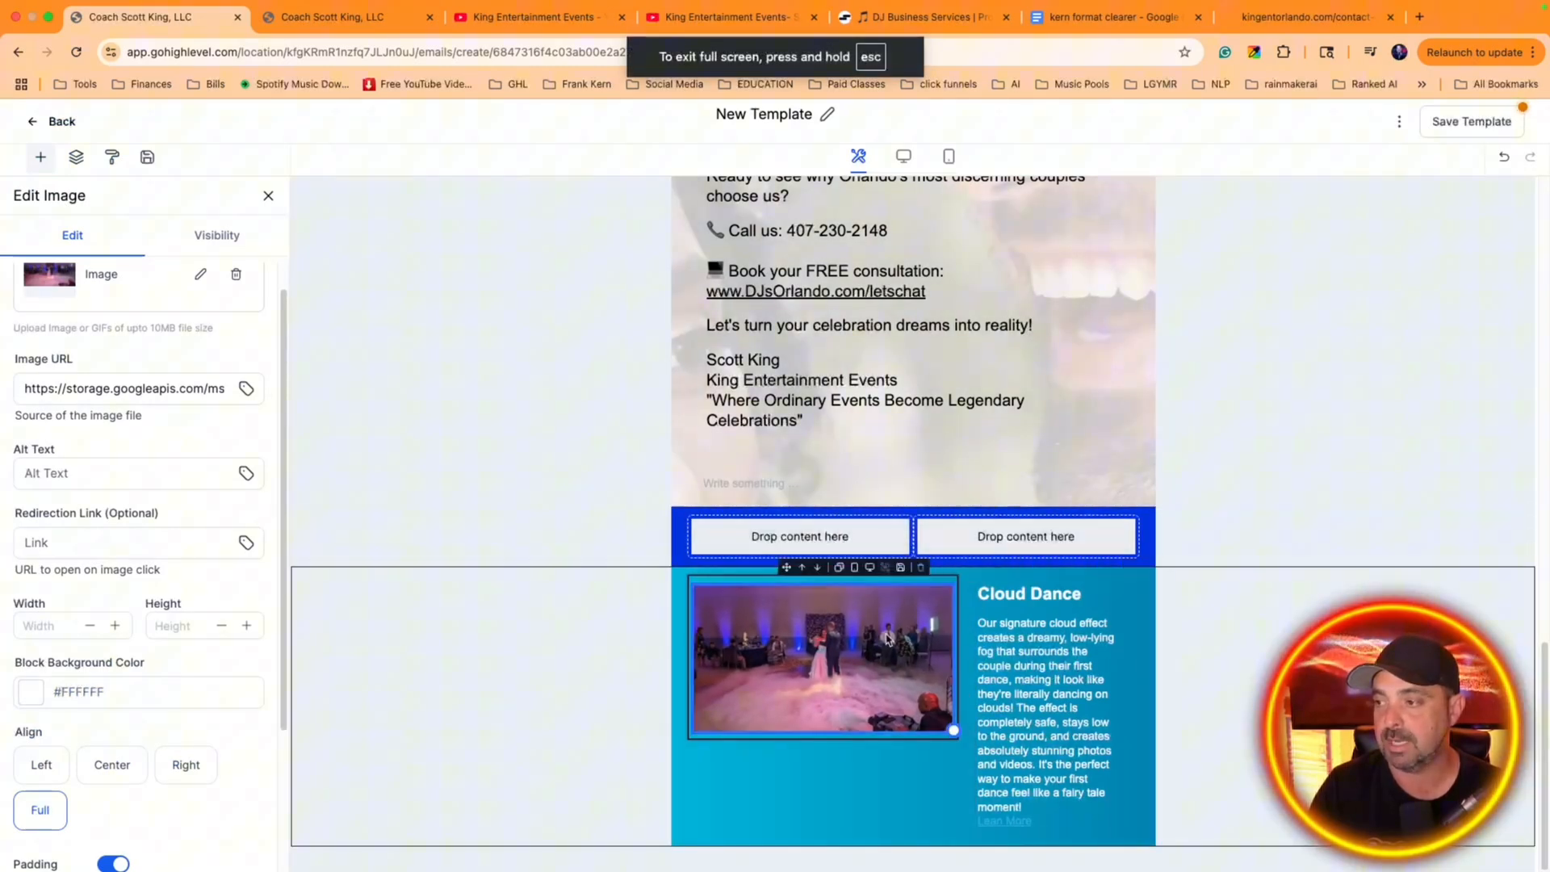
Add a 1/3 : 2/3 column layout directly below the Cloud Dance section and select it for editing
{"action": "left_click", "coordinate": [40, 157]}
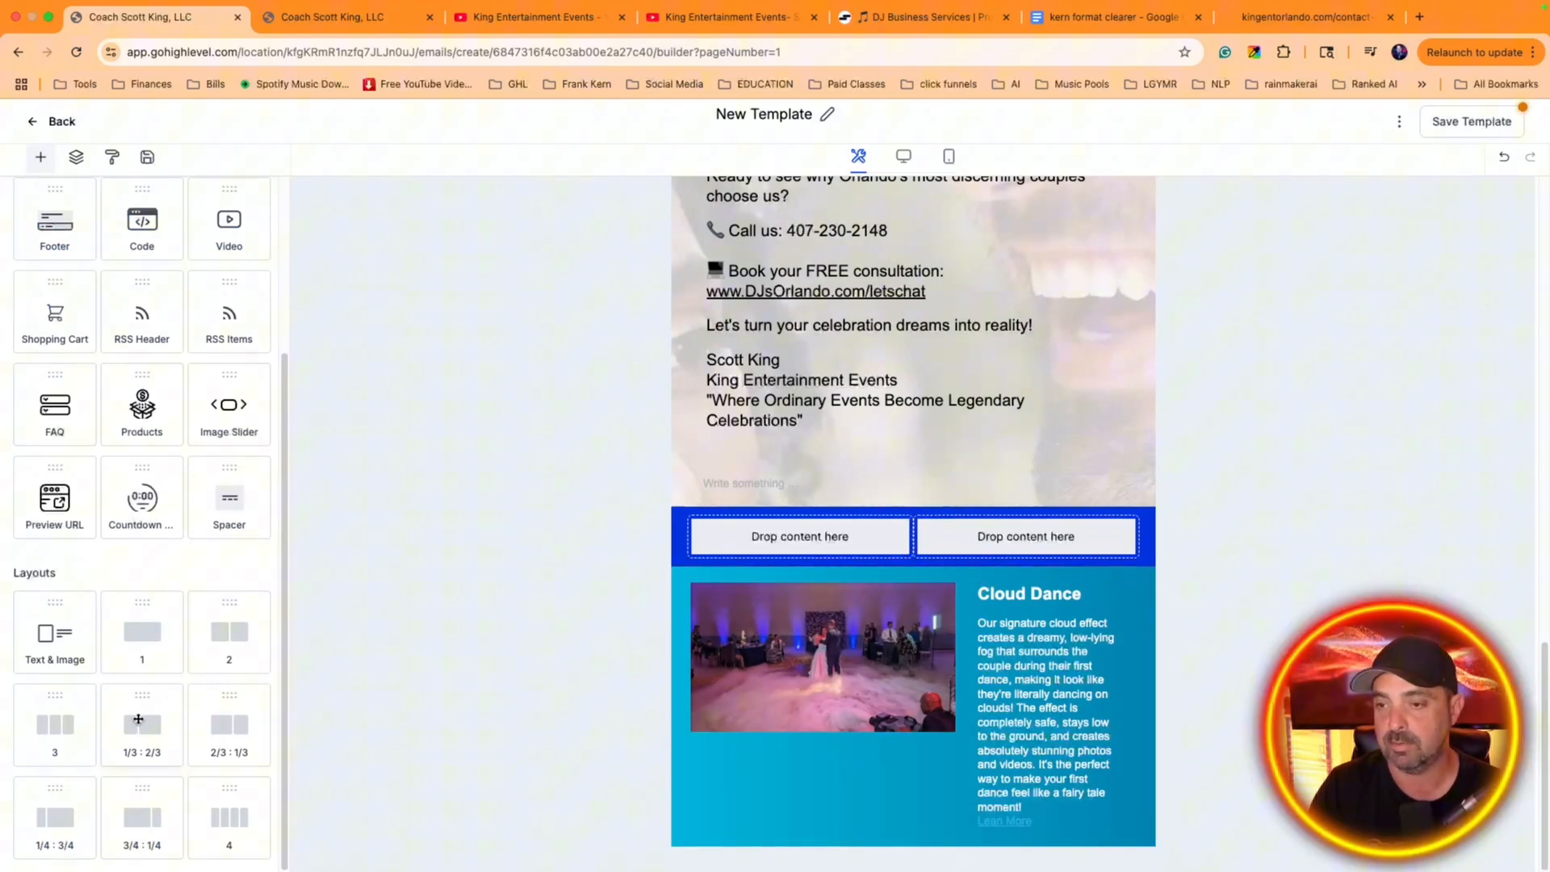
{"action": "left_click_drag", "start_coordinate": [145, 716], "coordinate": [916, 751]}
{"action": "left_click", "coordinate": [967, 821]}
{"action": "left_click", "coordinate": [975, 820]}
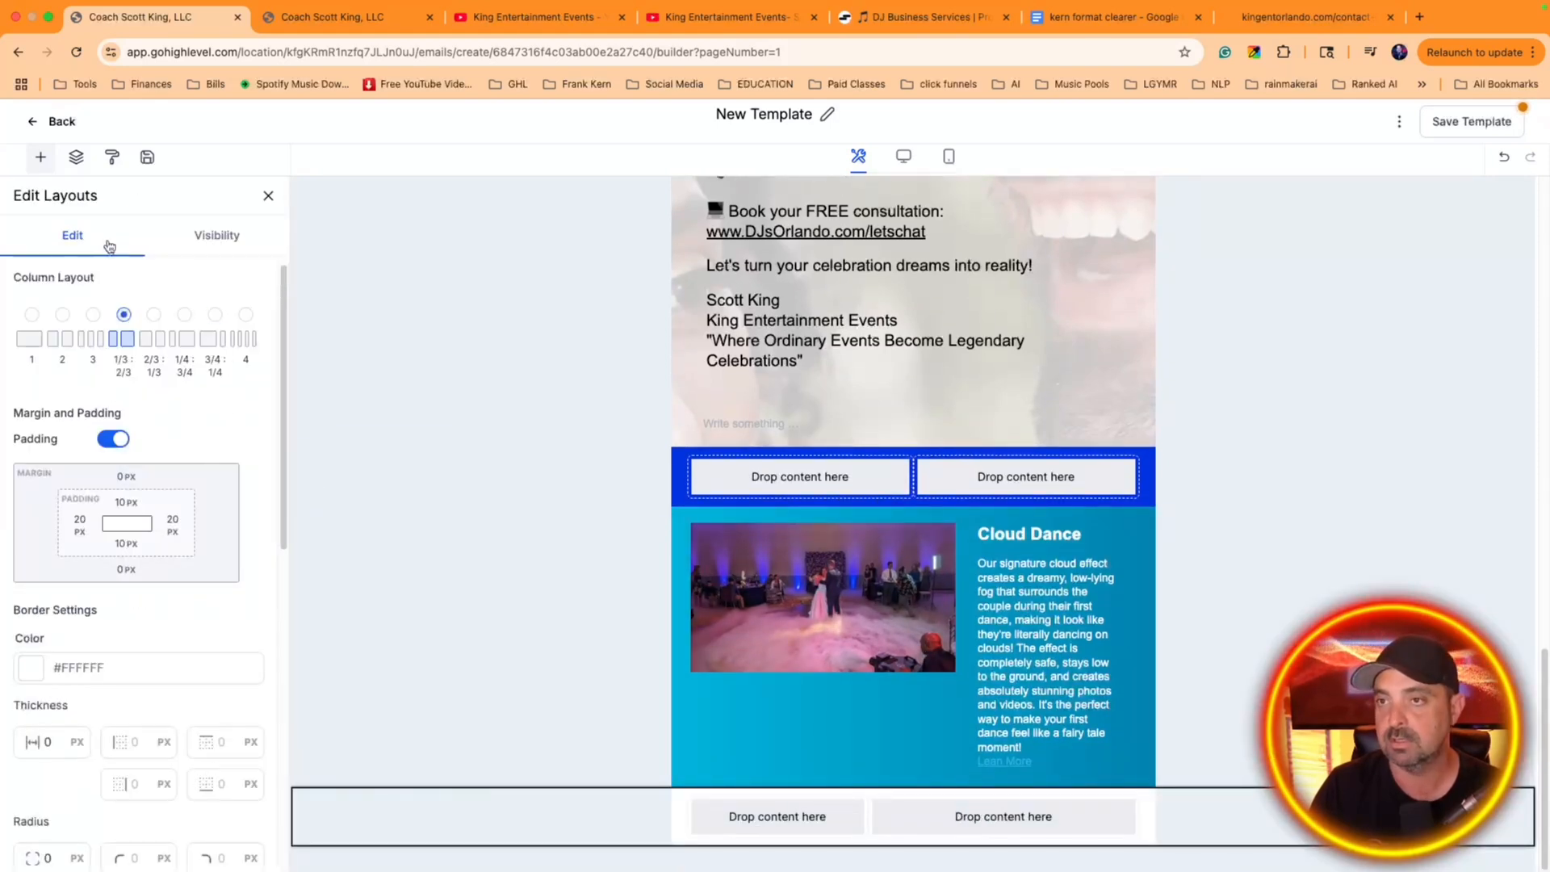
{"action": "scroll", "coordinate": [111, 506], "scroll_direction": "down", "scroll_amount": 3}
{"action": "scroll", "coordinate": [185, 636], "scroll_direction": "down", "scroll_amount": 3}
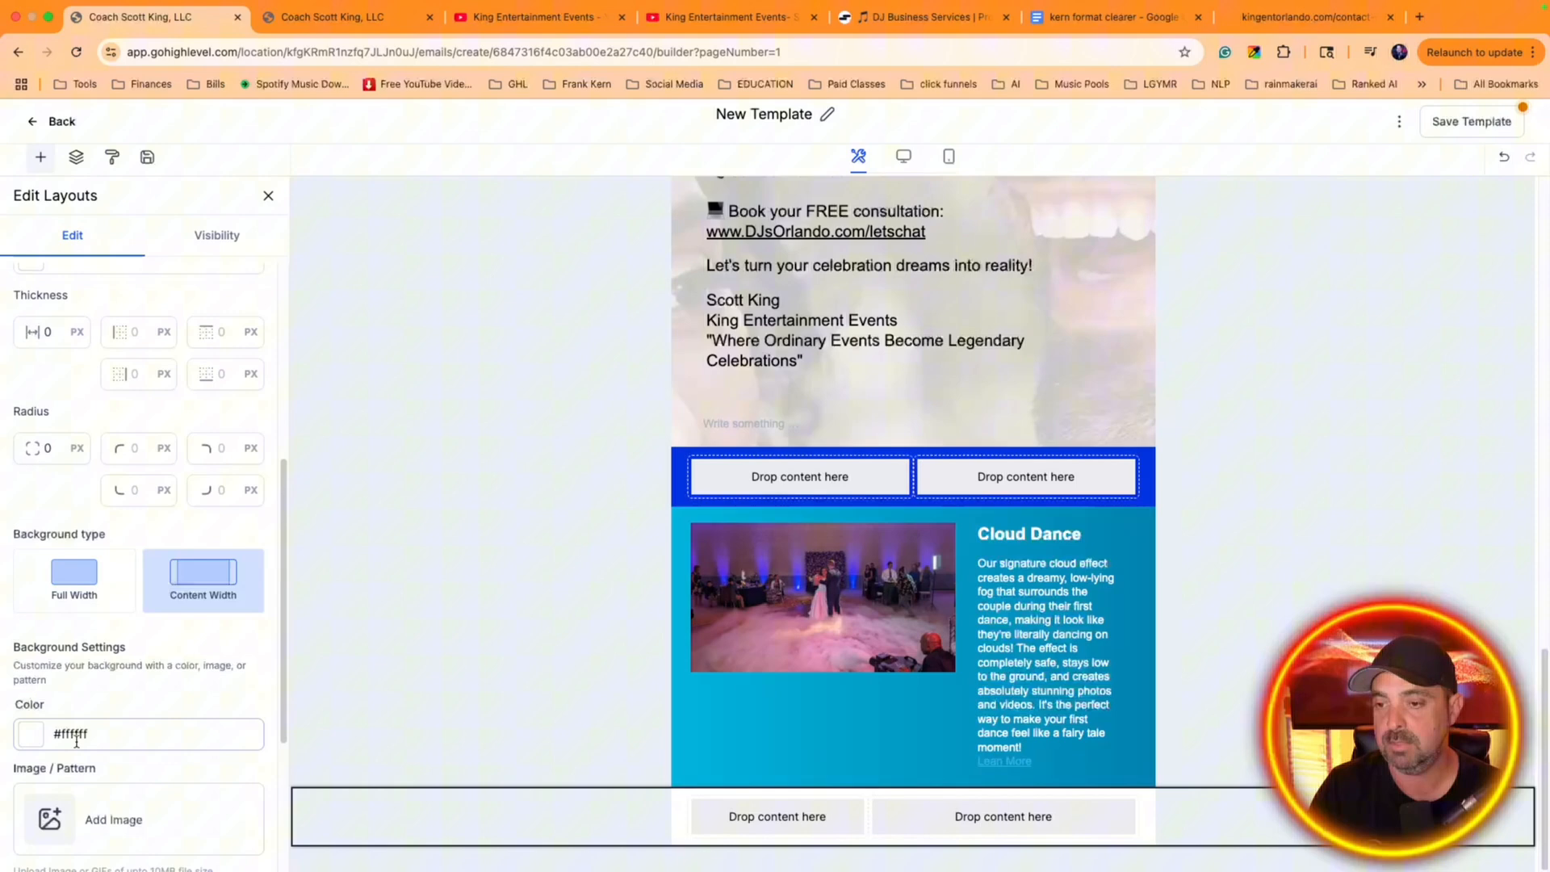
{"action": "left_click", "coordinate": [73, 818]}
{"action": "left_click", "coordinate": [229, 313]}
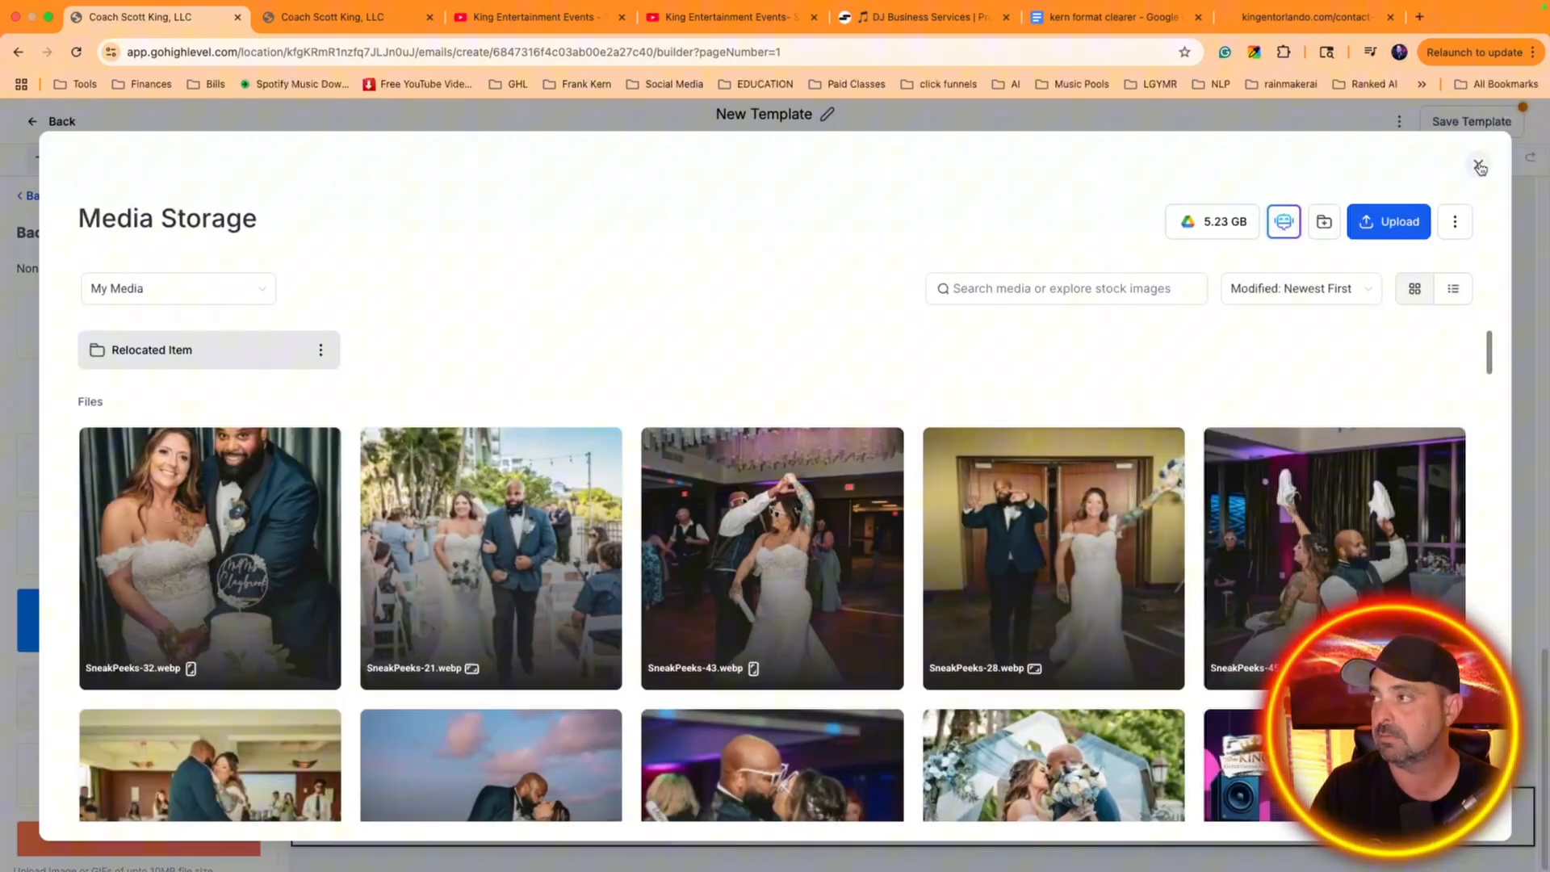
{"action": "left_click", "coordinate": [1481, 167]}
{"action": "left_click", "coordinate": [1054, 816]}
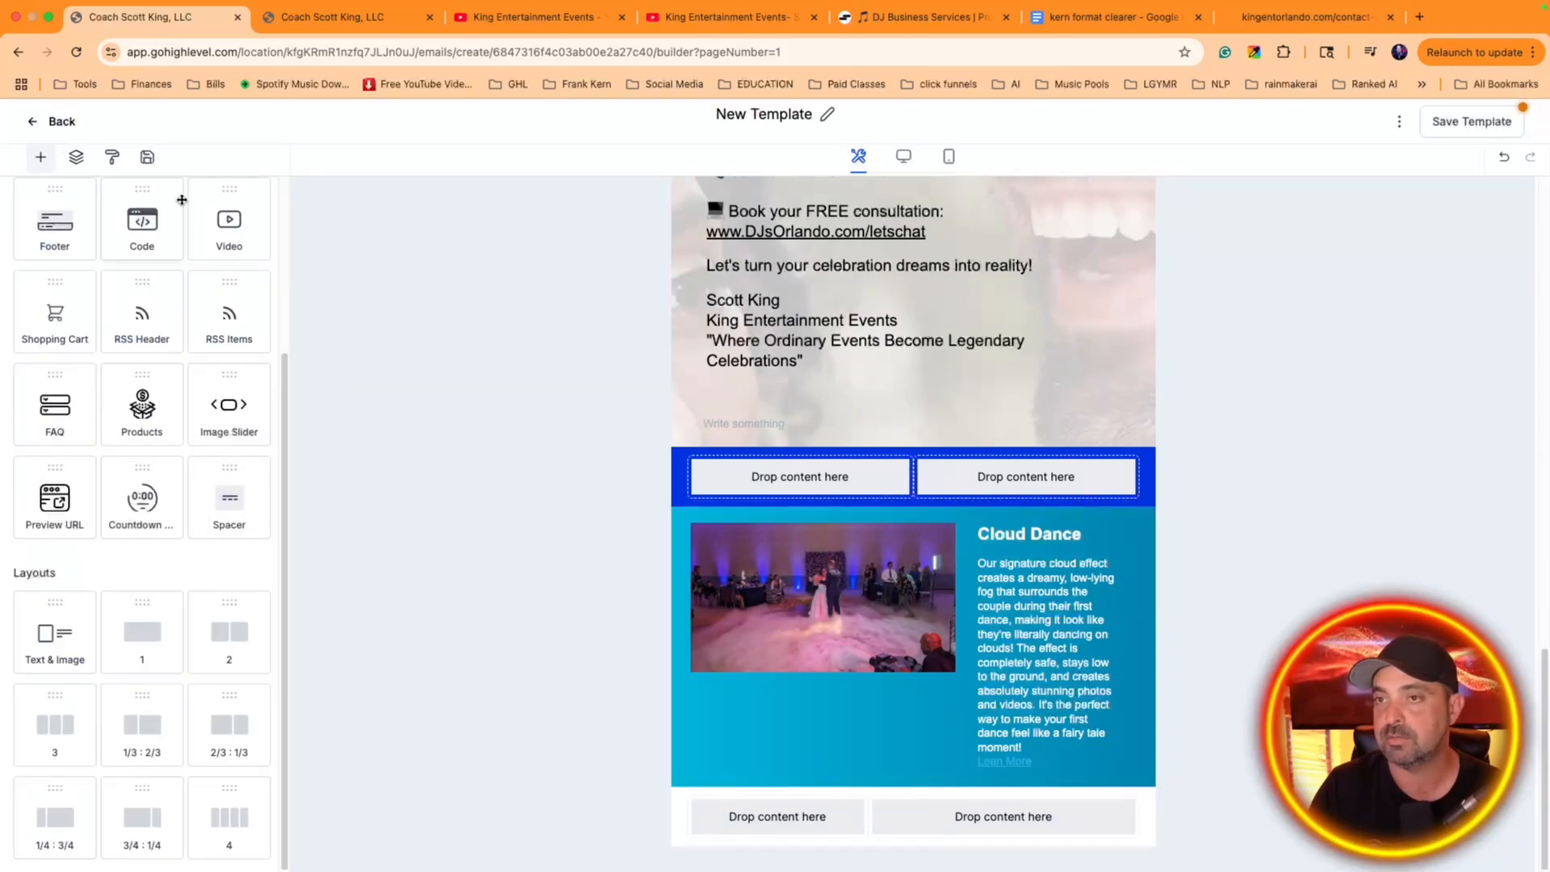
Add an image element to the wider column of the new 1/3 : 2/3 layout
{"action": "scroll", "coordinate": [185, 204], "scroll_direction": "up", "scroll_amount": 5}
{"action": "left_click_drag", "start_coordinate": [142, 286], "coordinate": [997, 815]}
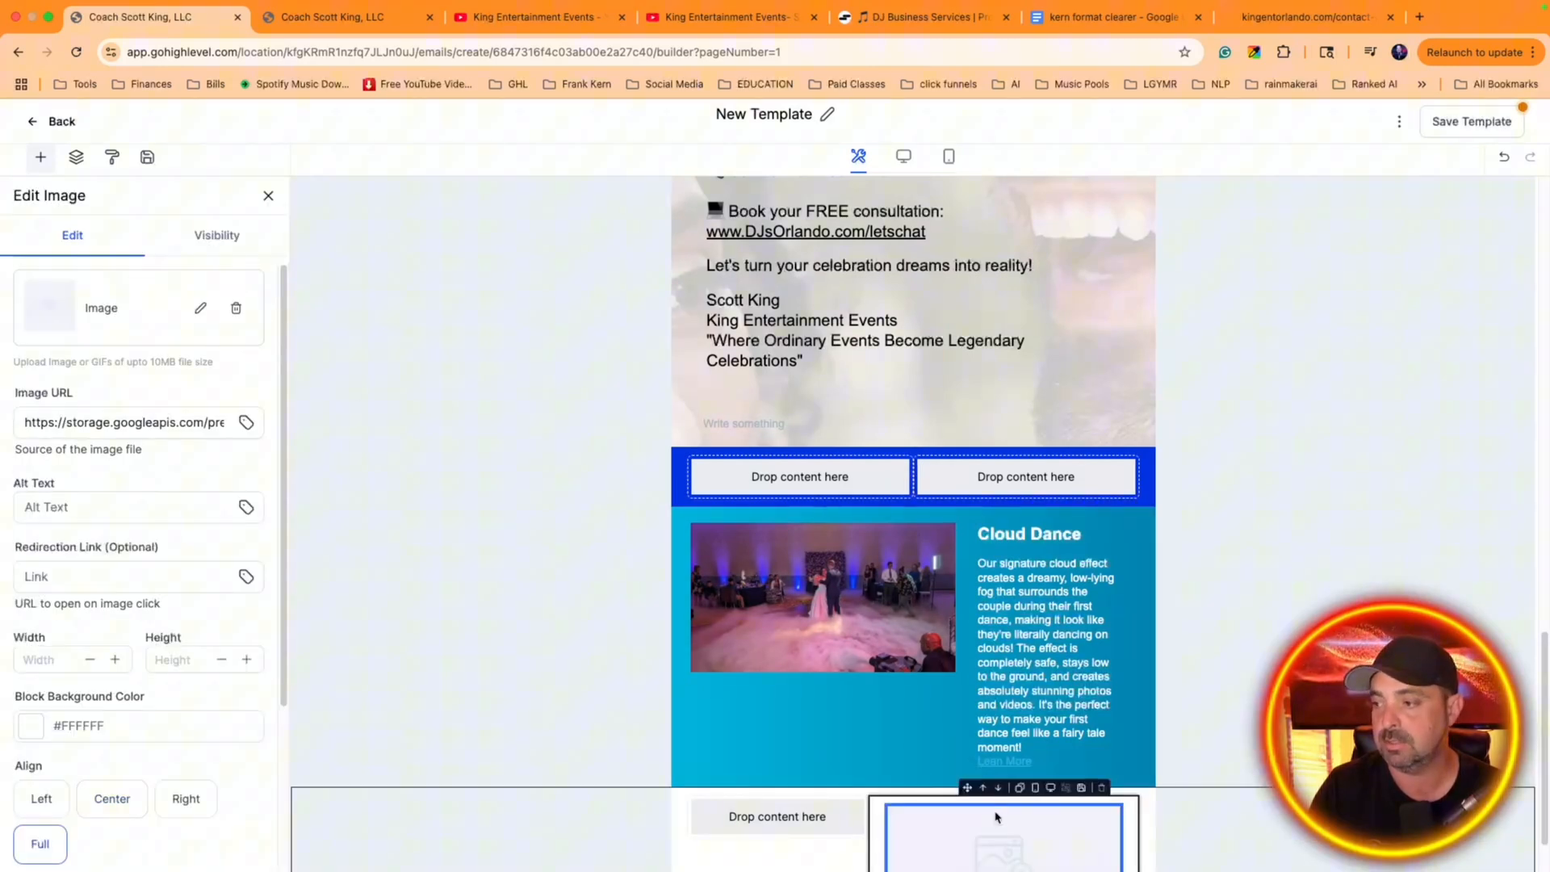
{"action": "left_click", "coordinate": [227, 575]}
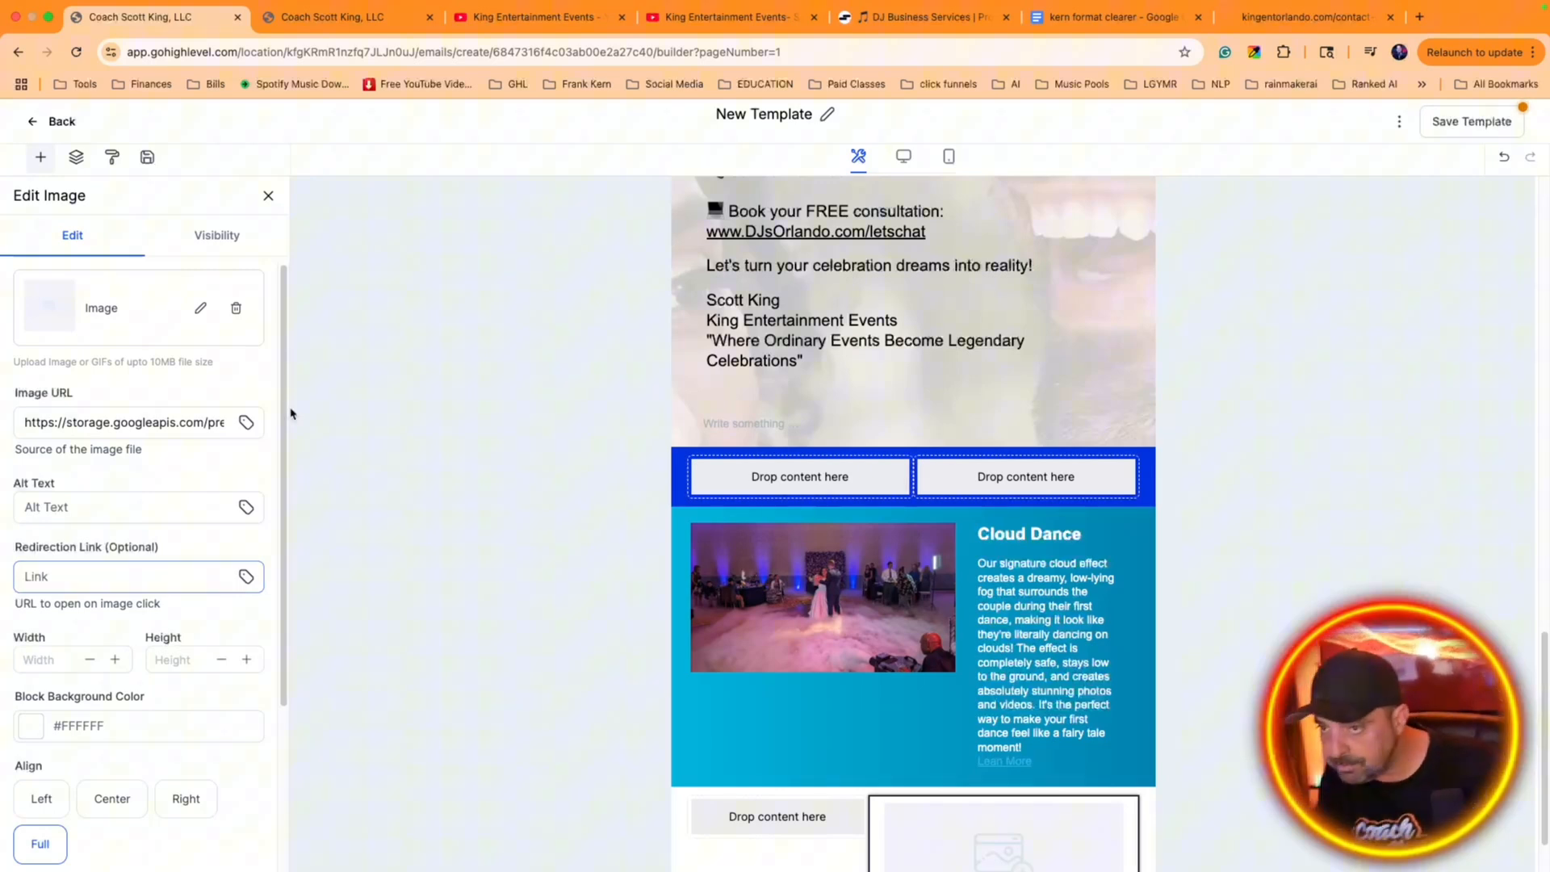
Fill the new image block with the party photo whose file name starts with cf1f45dc-86bf-b515-eeac from the media library
{"action": "left_click", "coordinate": [201, 307]}
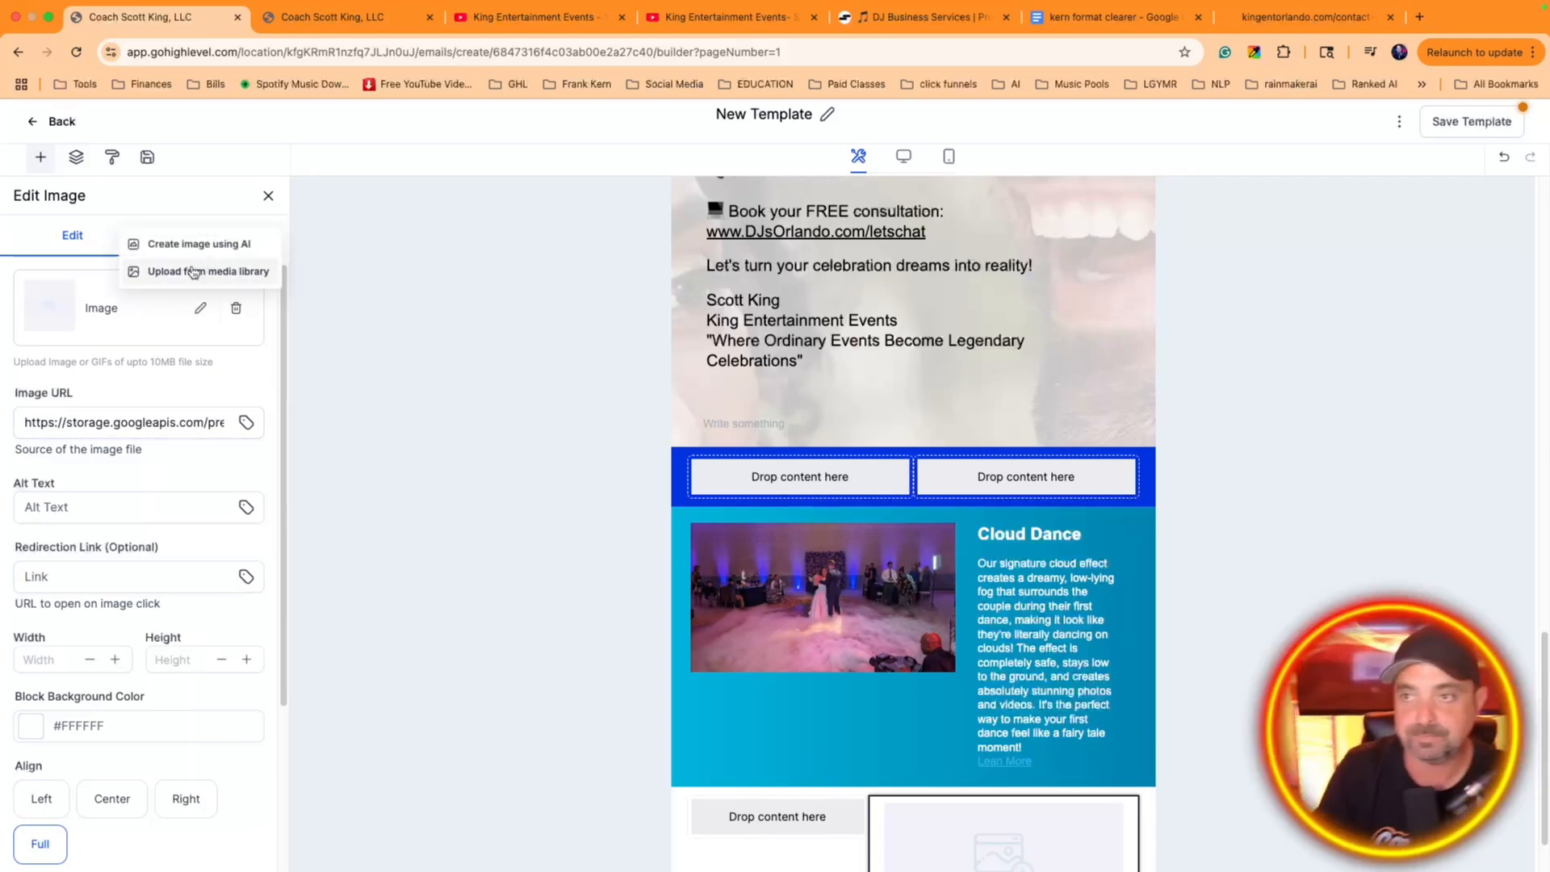
{"action": "left_click", "coordinate": [194, 272]}
{"action": "scroll", "coordinate": [670, 606], "scroll_direction": "down", "scroll_amount": 3}
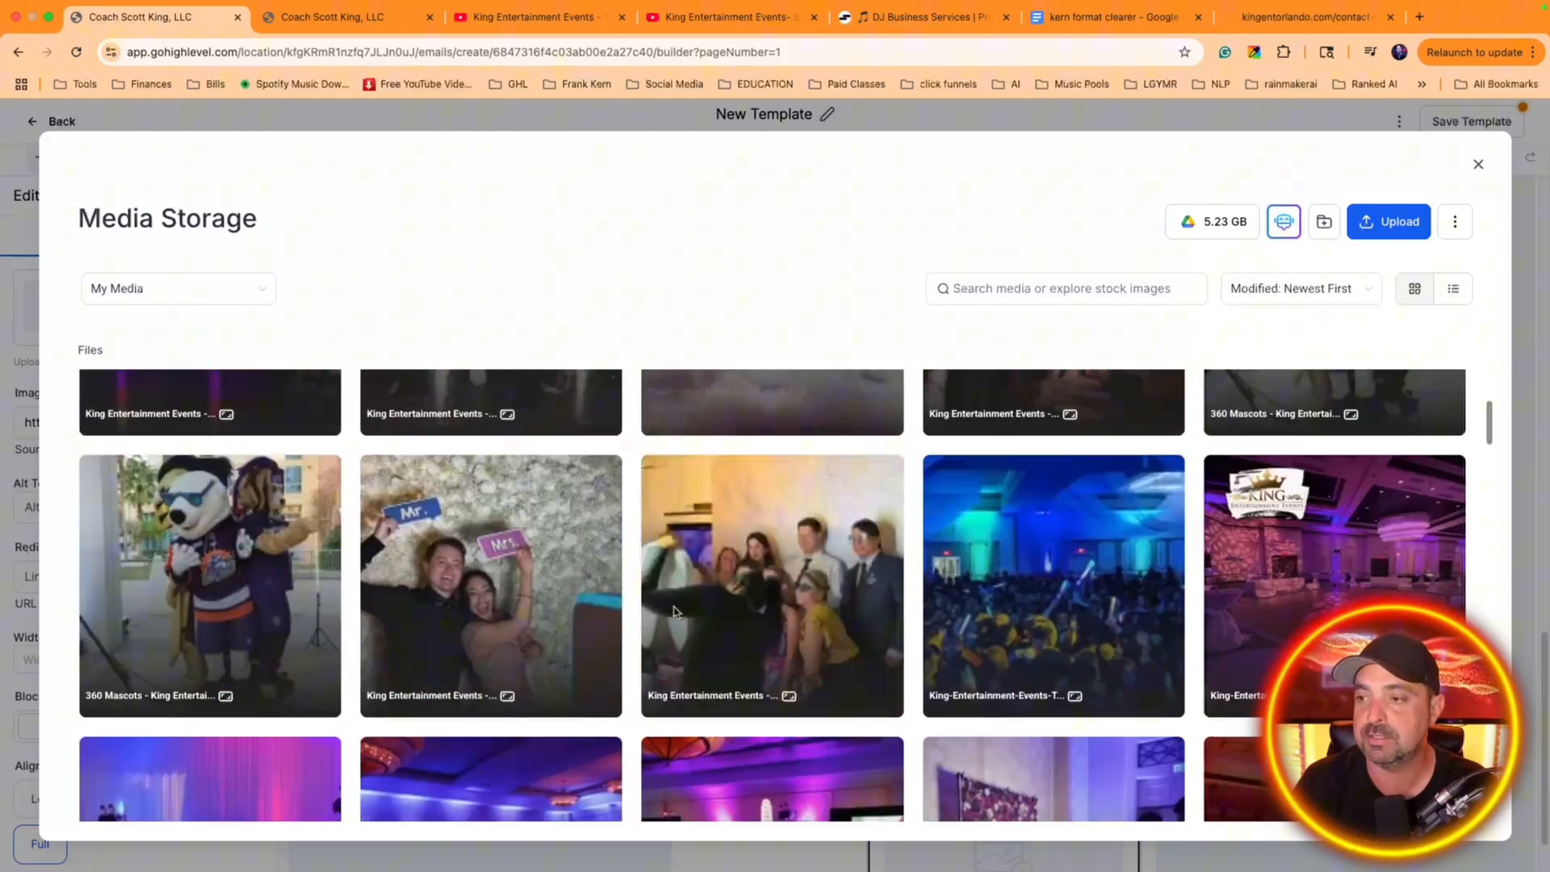
{"action": "scroll", "coordinate": [675, 618], "scroll_direction": "down", "scroll_amount": 10}
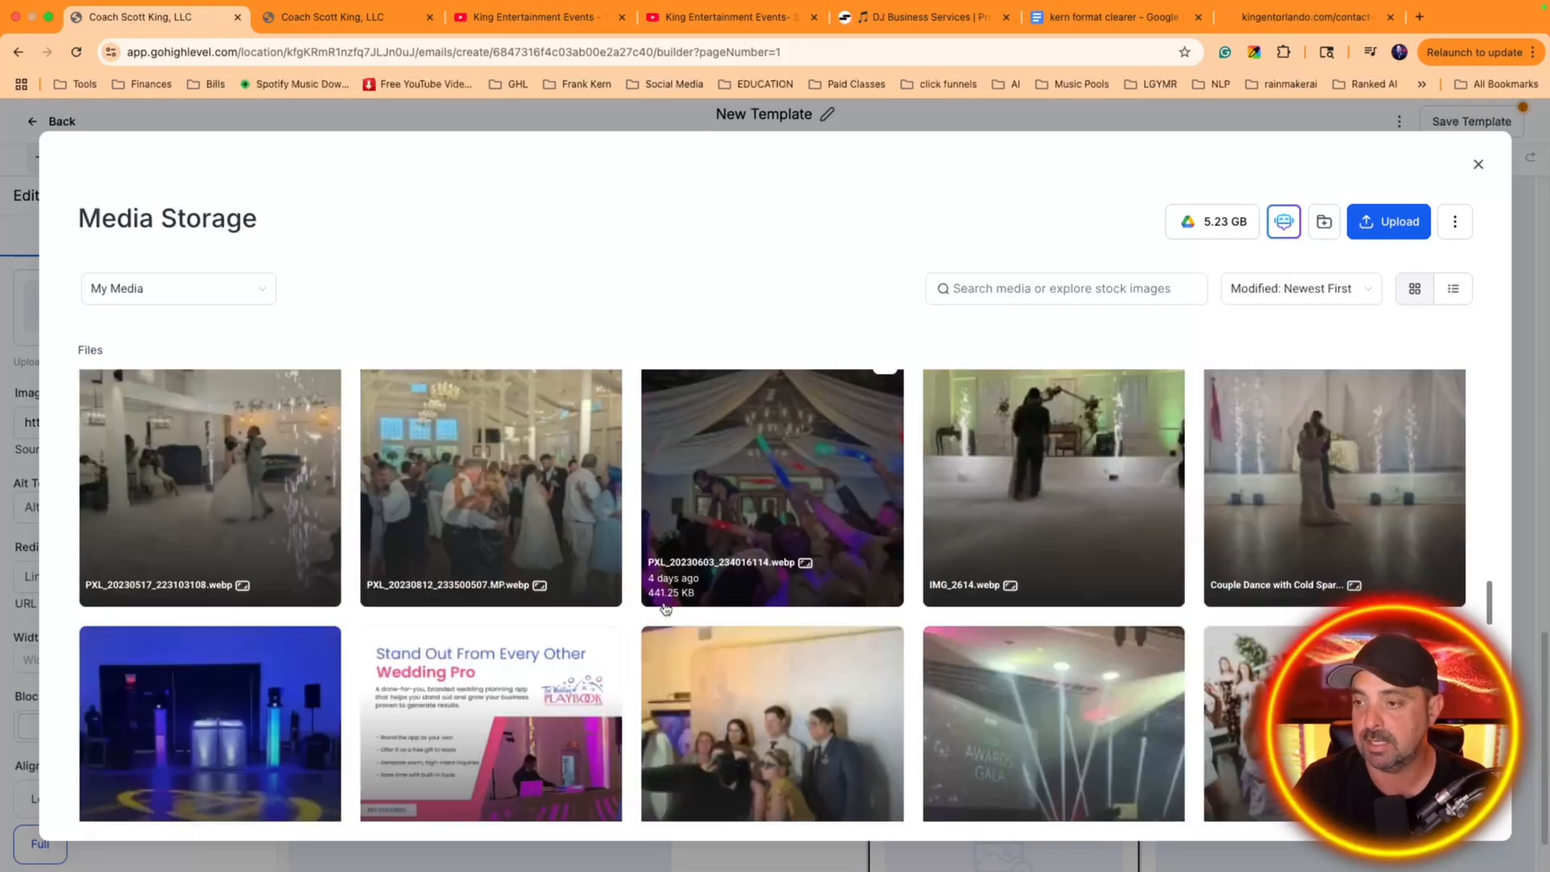
{"action": "scroll", "coordinate": [656, 611], "scroll_direction": "down", "scroll_amount": 10}
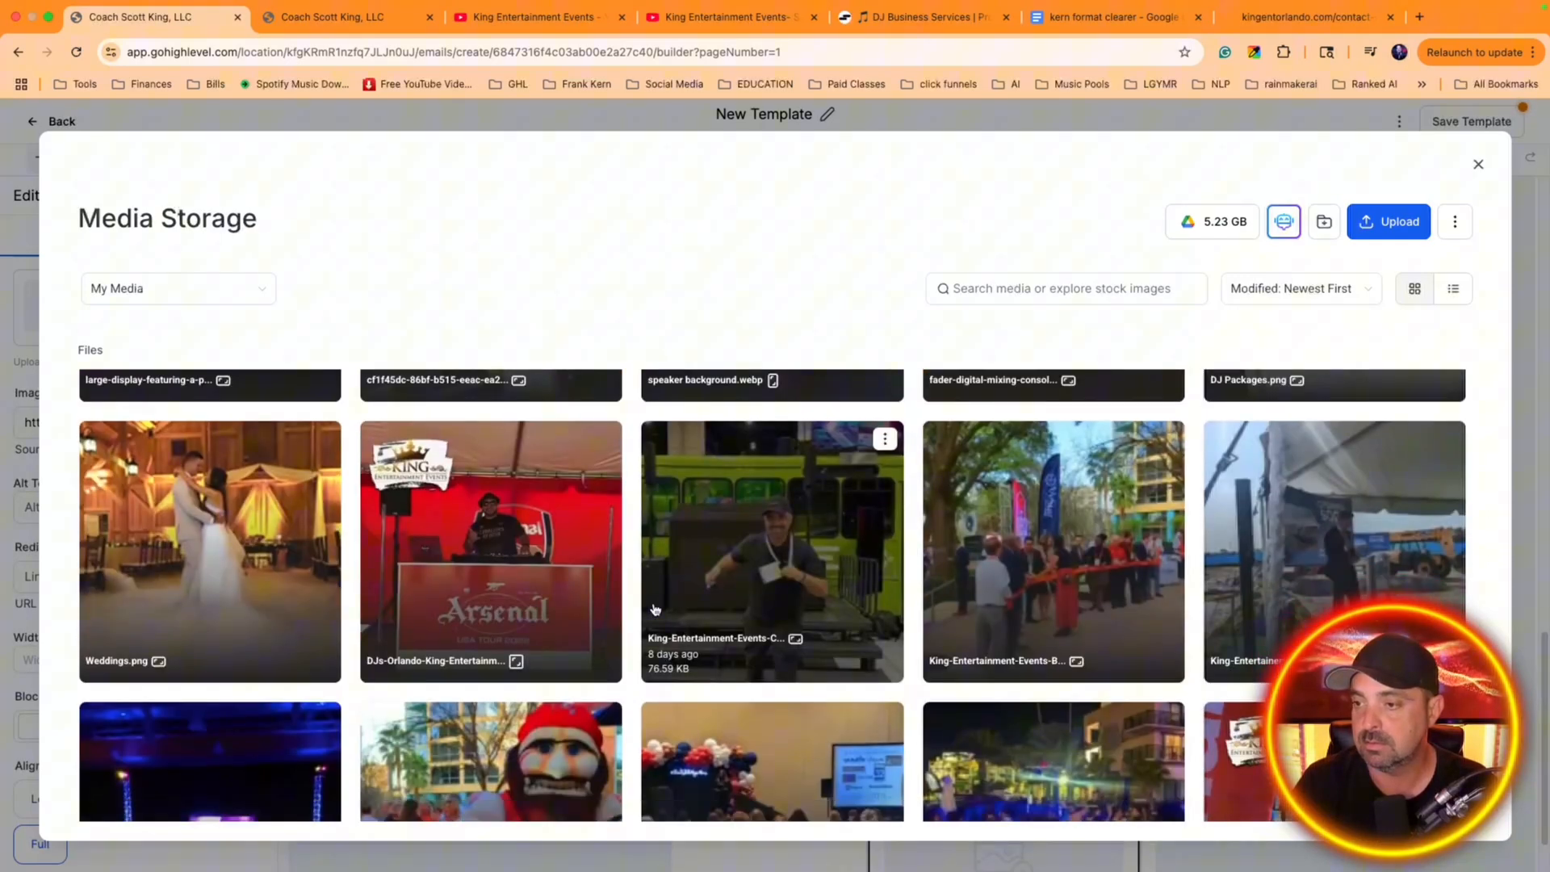
{"action": "scroll", "coordinate": [485, 549], "scroll_direction": "up", "scroll_amount": 6}
{"action": "scroll", "coordinate": [630, 532], "scroll_direction": "down", "scroll_amount": 3}
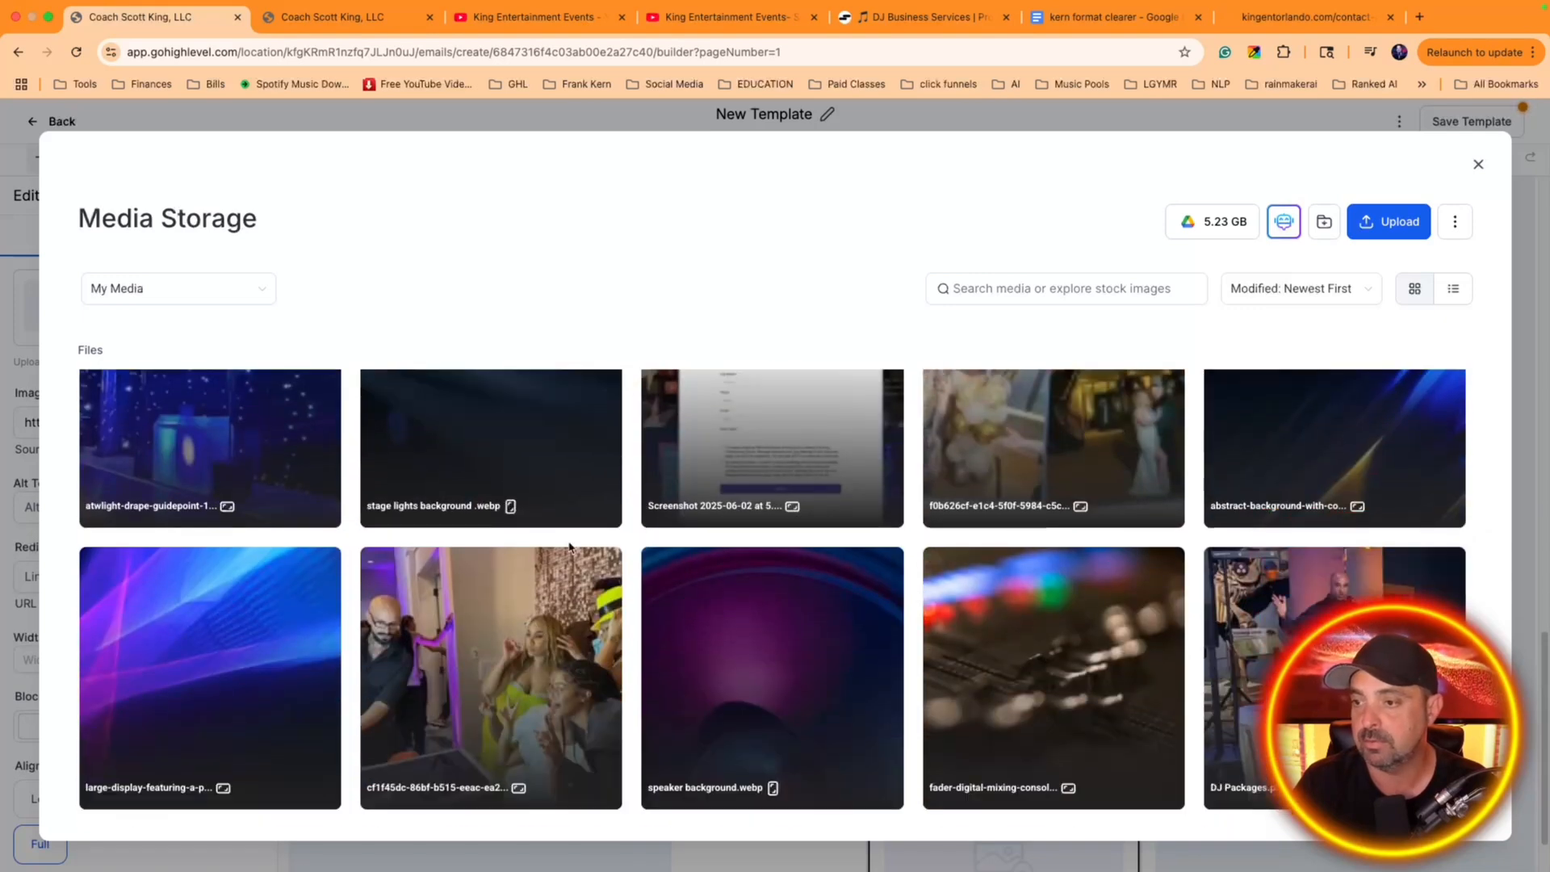
{"action": "left_click", "coordinate": [503, 620]}
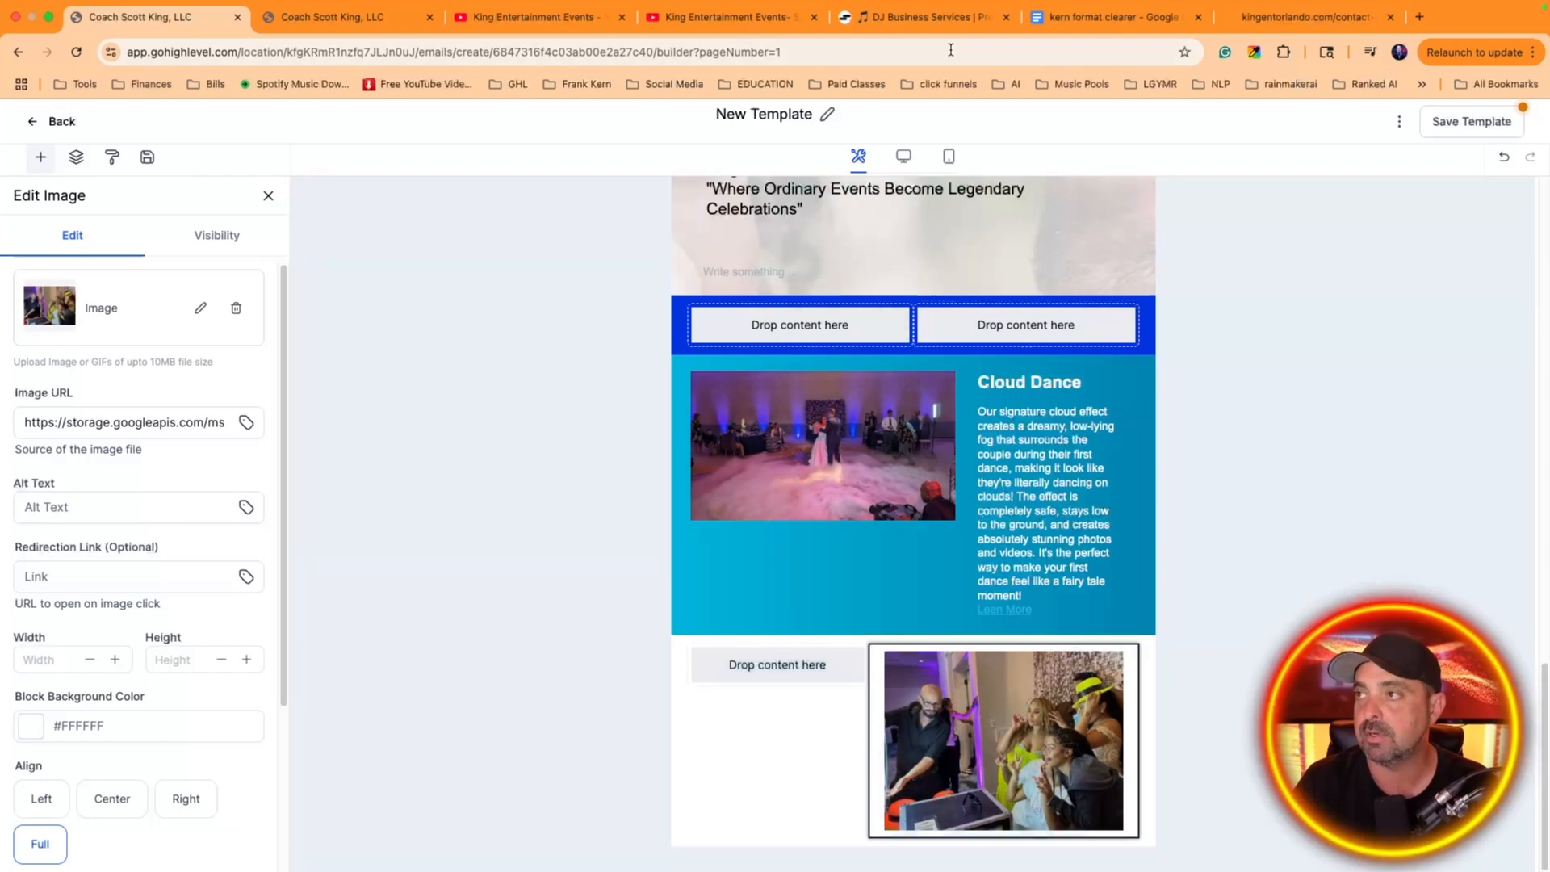
Replace the Cloud Dance layout's gradient background image with the solid bright royal blue from the default colors
{"action": "left_click", "coordinate": [748, 587]}
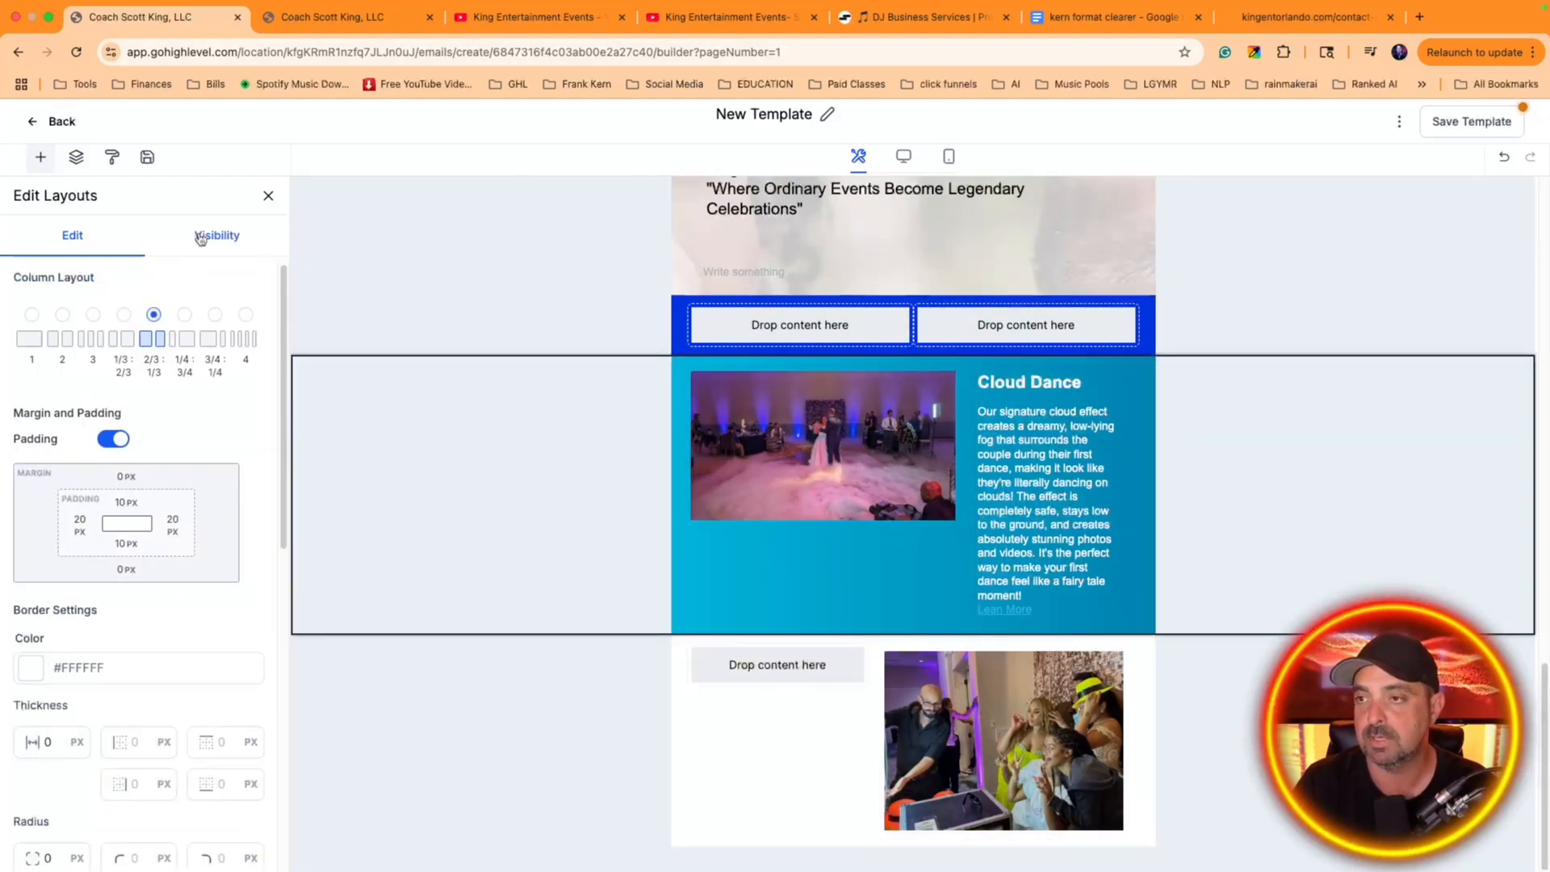
{"action": "left_click", "coordinate": [655, 526]}
{"action": "left_click", "coordinate": [684, 538]}
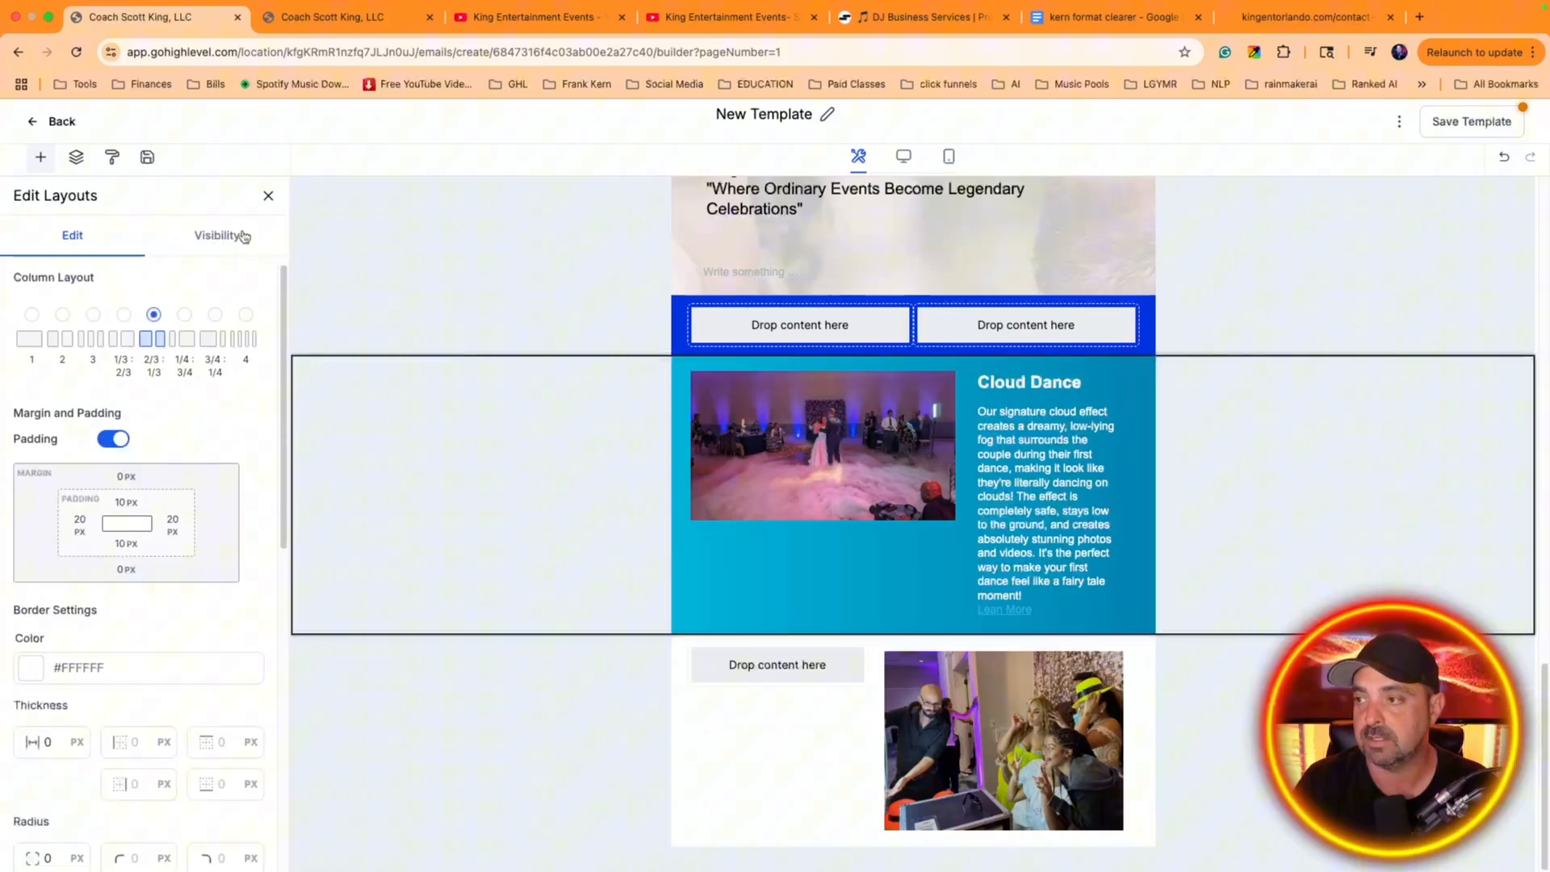
{"action": "scroll", "coordinate": [235, 426], "scroll_direction": "down", "scroll_amount": 4}
{"action": "left_click", "coordinate": [32, 677]}
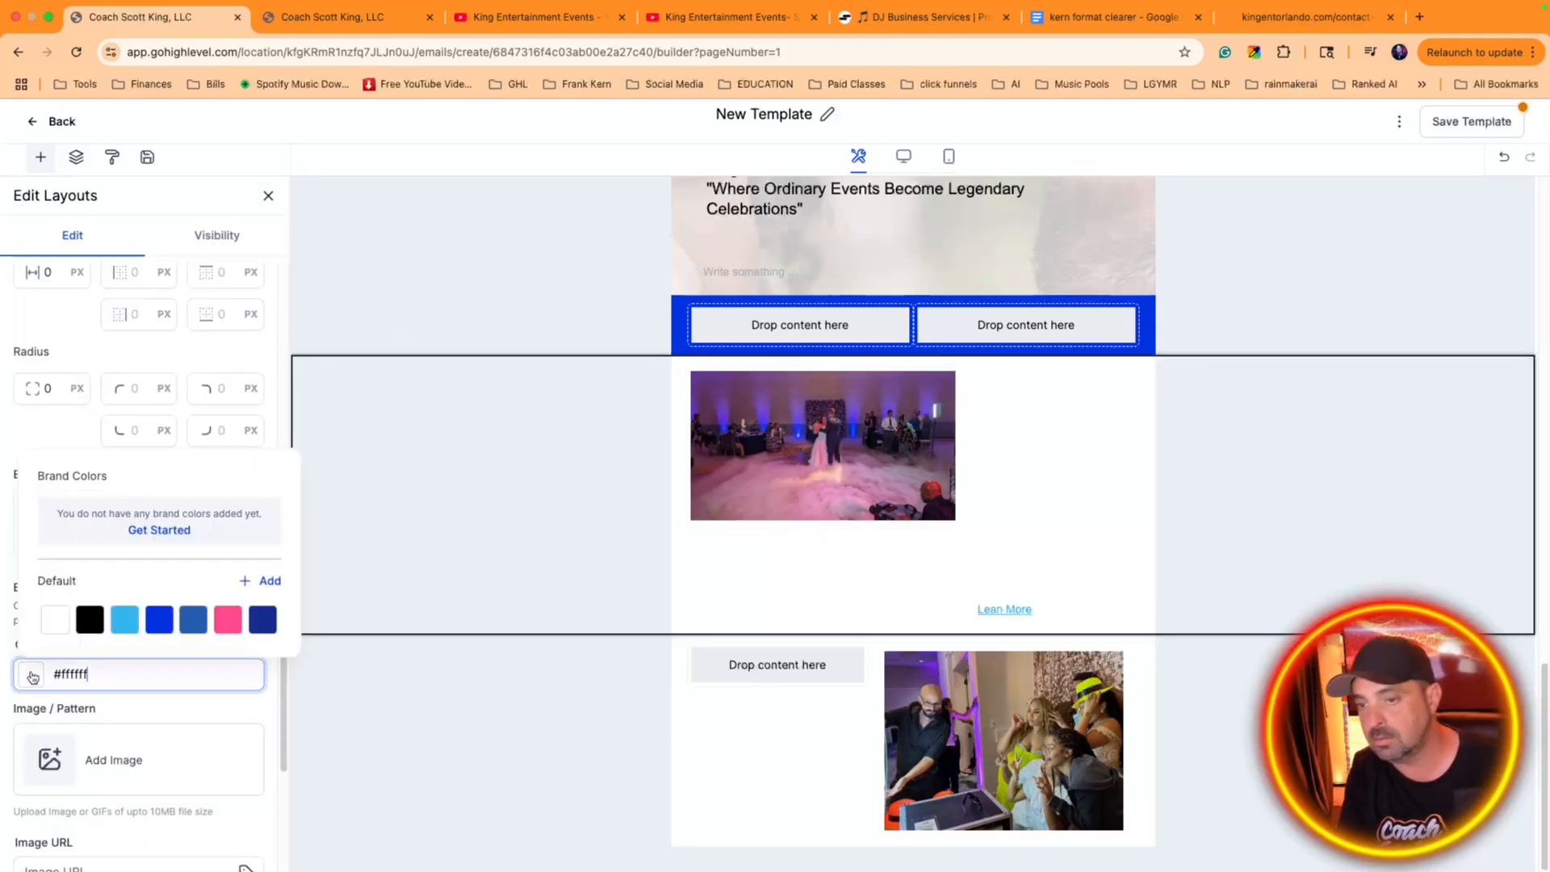
{"action": "left_click", "coordinate": [158, 630]}
{"action": "left_click", "coordinate": [573, 531]}
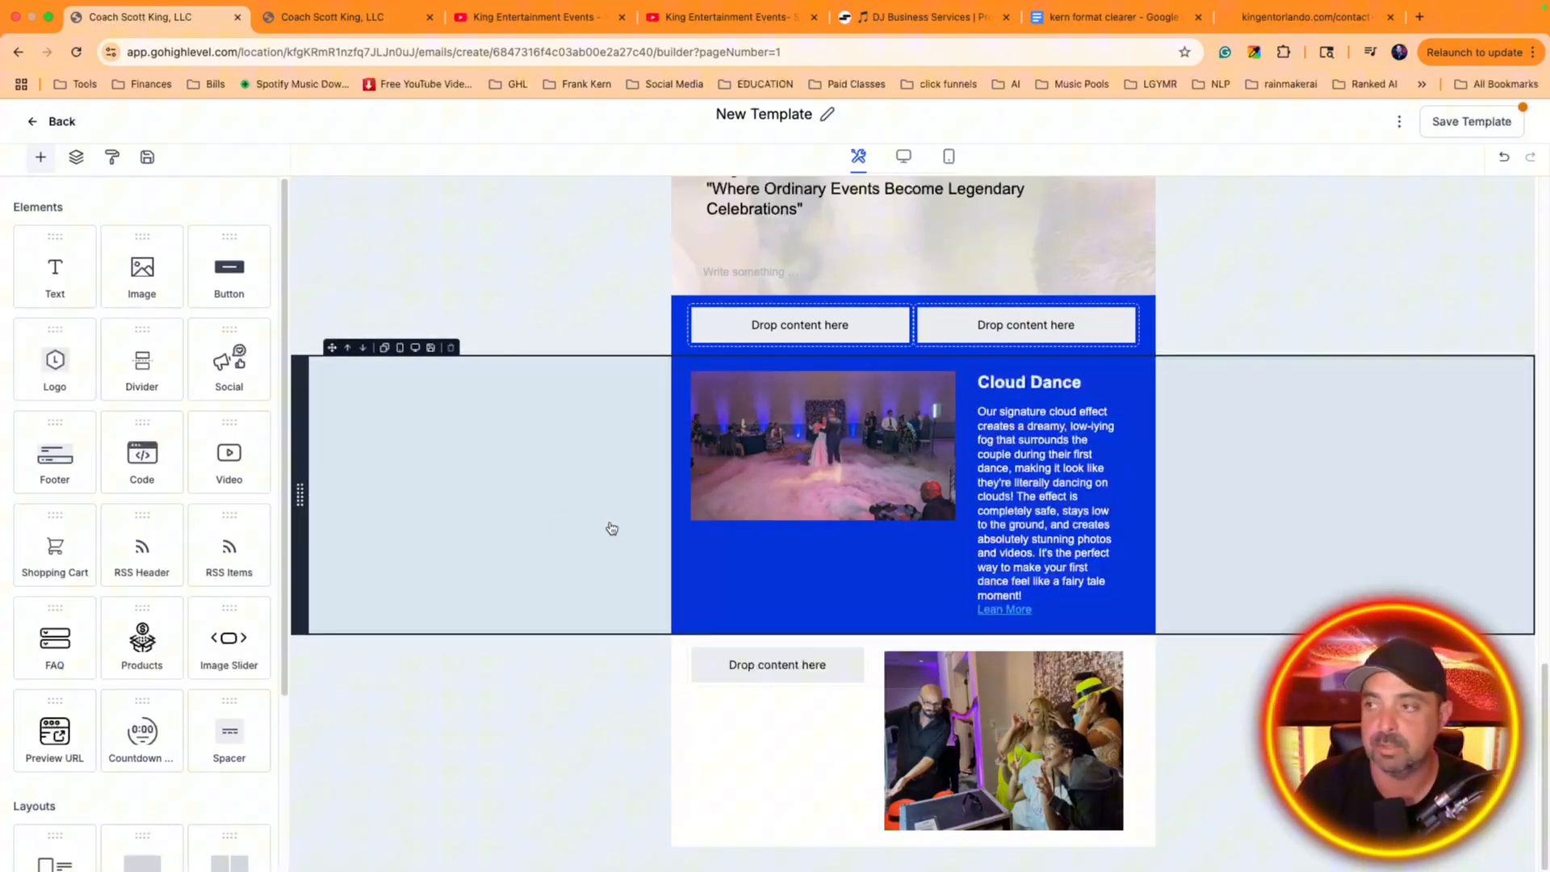
Reduce the party photo's left and right padding to 4 px each
{"action": "left_click", "coordinate": [773, 471]}
{"action": "left_click", "coordinate": [1009, 758]}
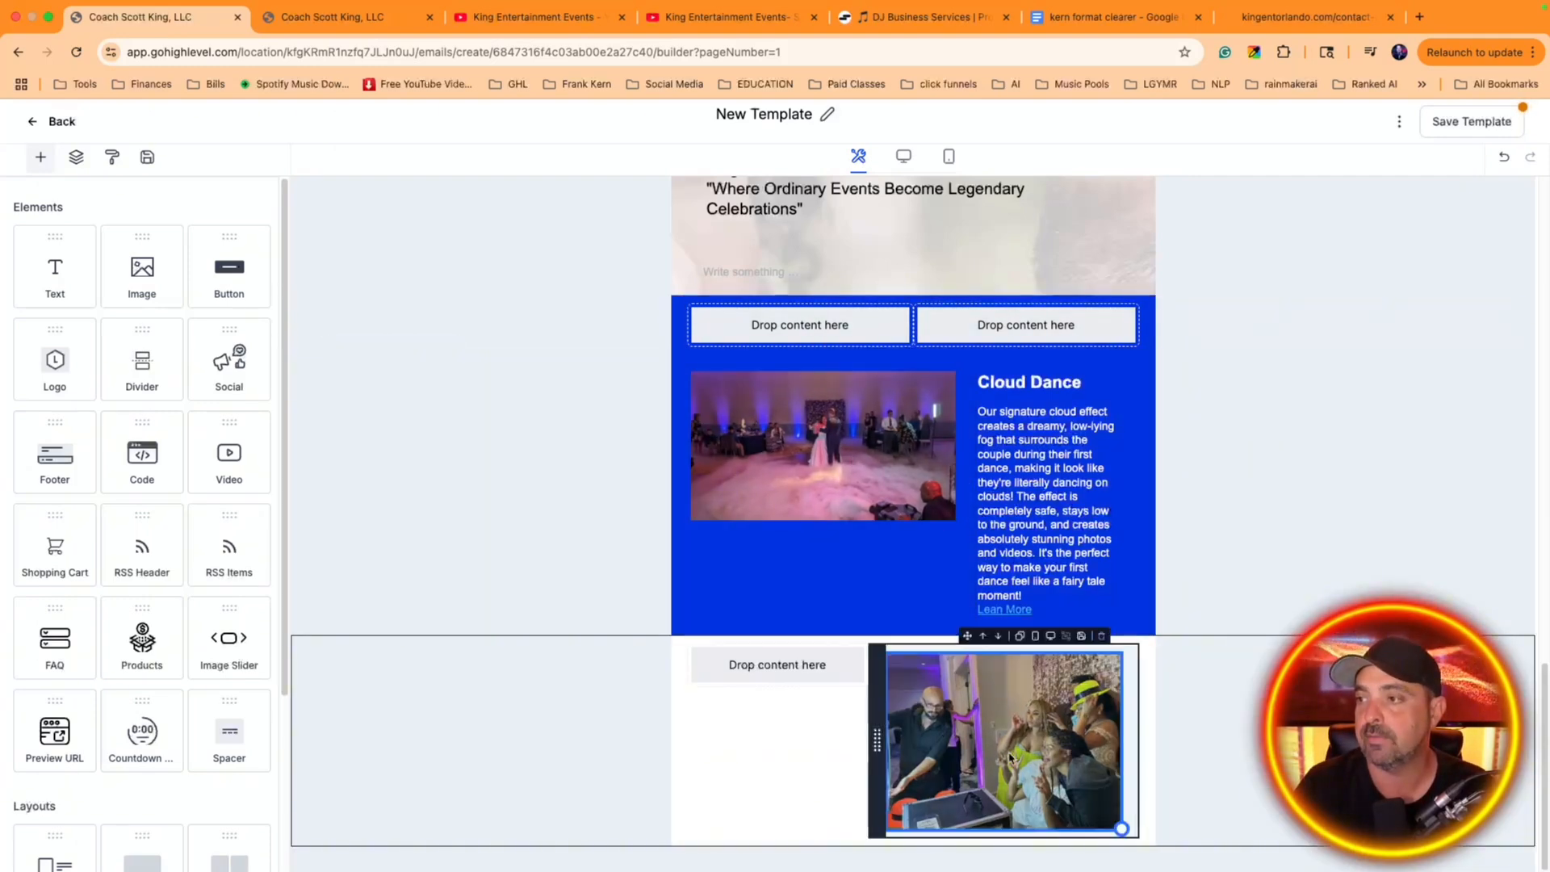
{"action": "left_click", "coordinate": [1019, 756]}
{"action": "scroll", "coordinate": [194, 702], "scroll_direction": "down", "scroll_amount": 3}
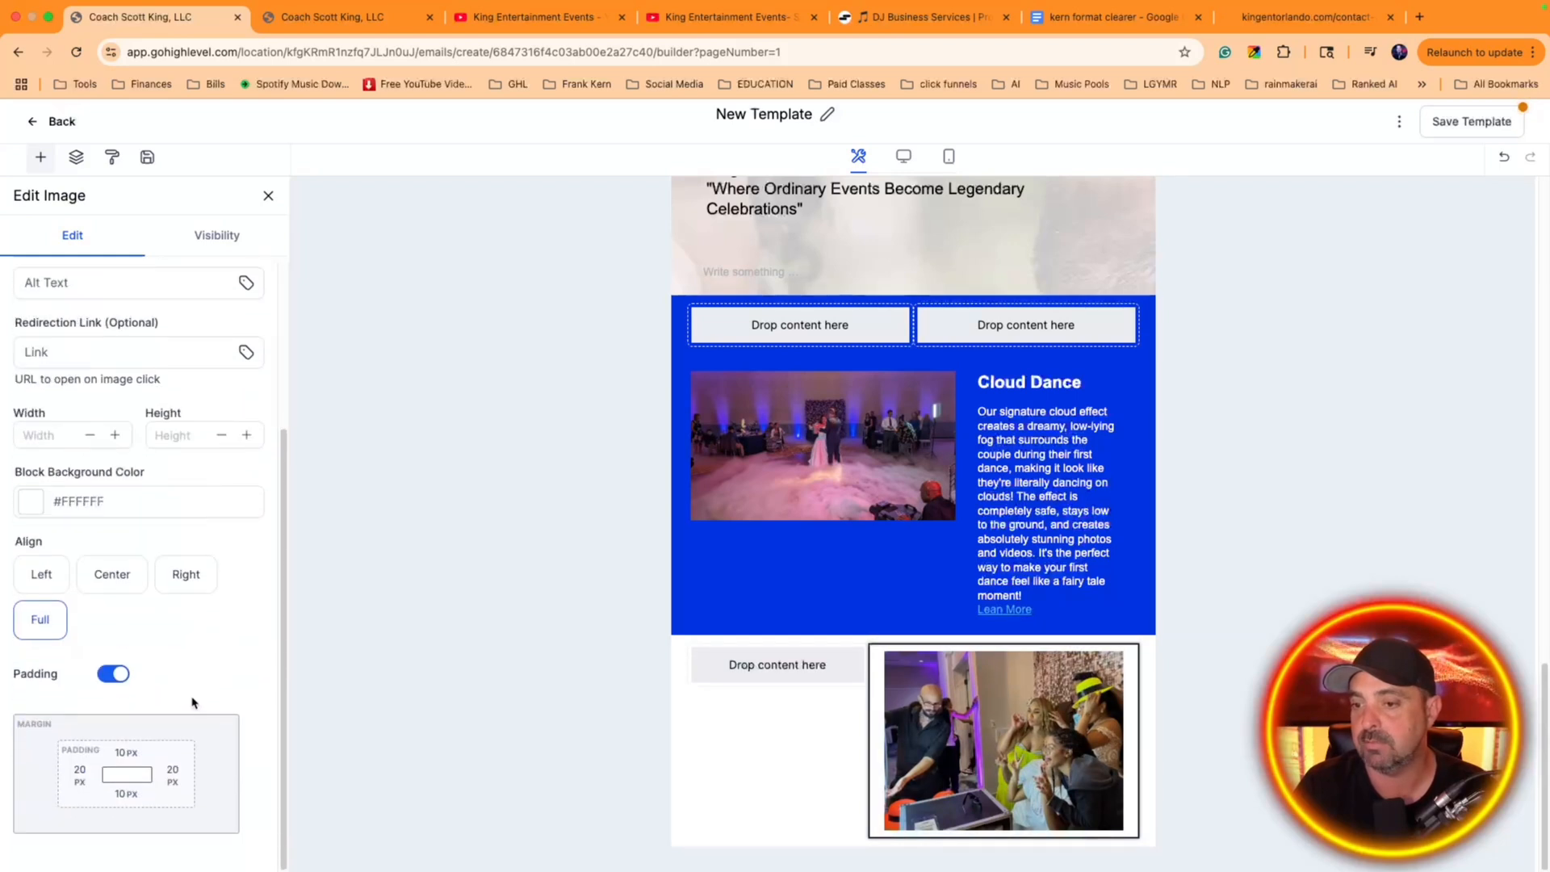
{"action": "left_click", "coordinate": [79, 774]}
{"action": "left_click_drag", "start_coordinate": [125, 638], "coordinate": [71, 656]}
{"action": "left_click", "coordinate": [171, 774]}
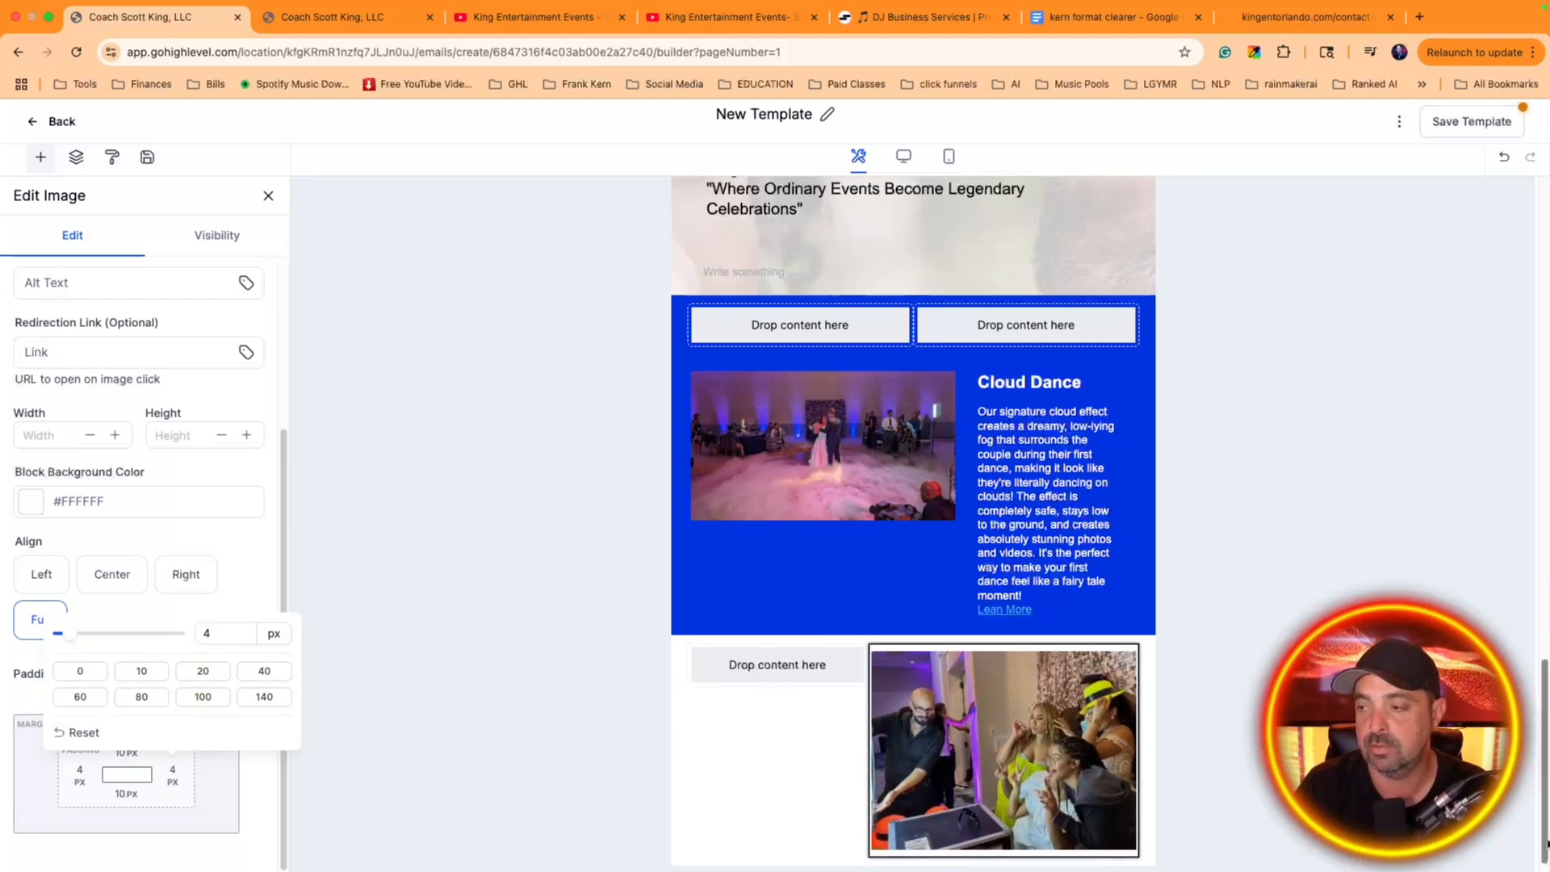
{"action": "scroll", "coordinate": [824, 632], "scroll_direction": "down", "scroll_amount": 1}
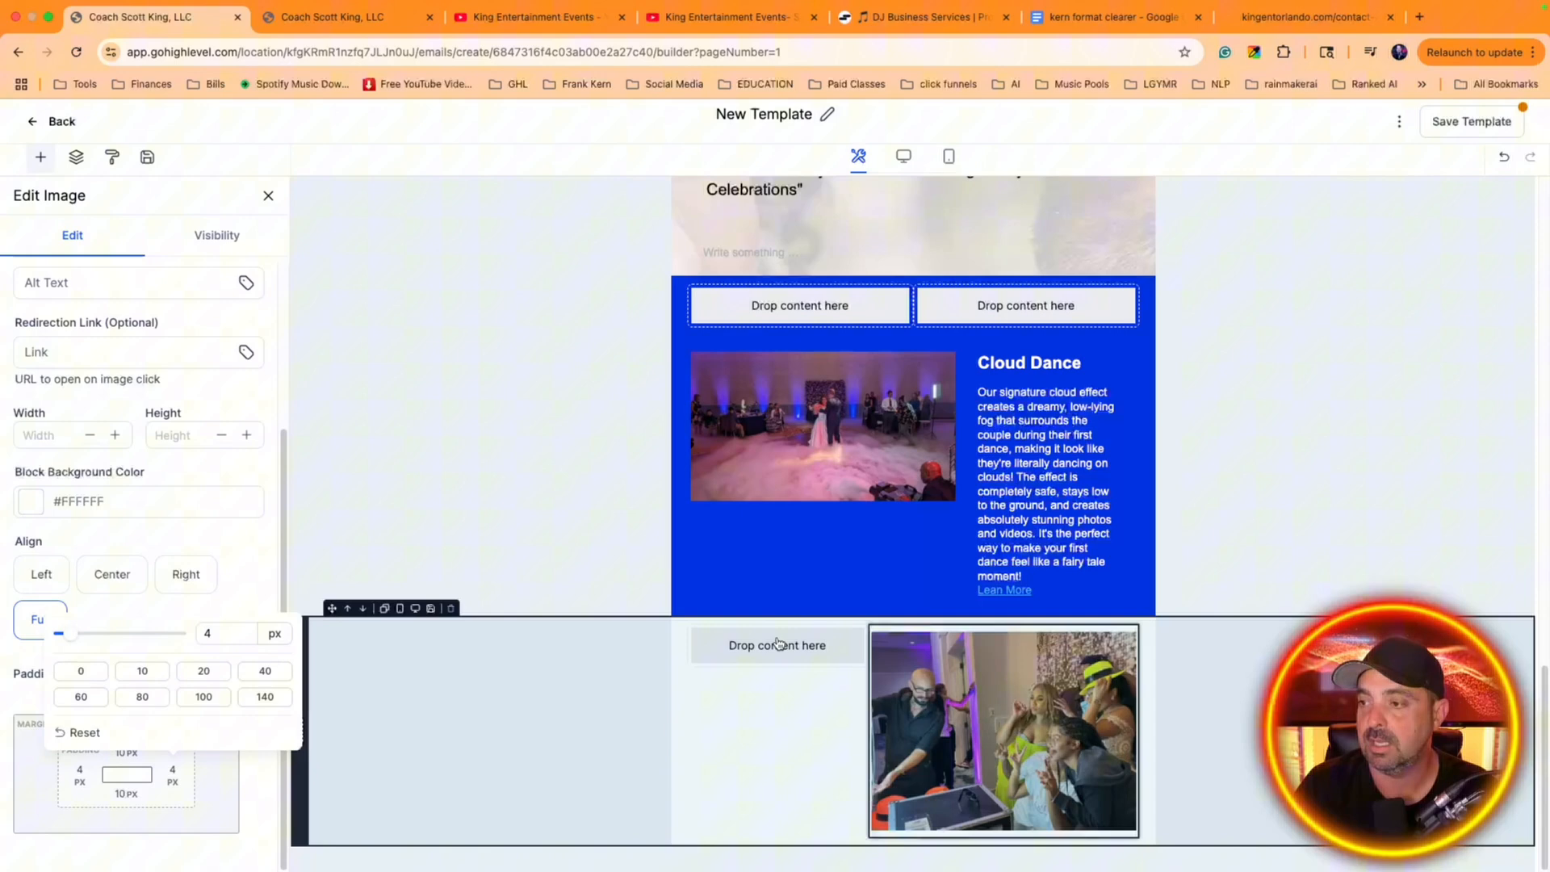
Duplicate the Cloud Dance text block and move the copy into the narrow column beside the party photo
{"action": "left_click", "coordinate": [778, 644]}
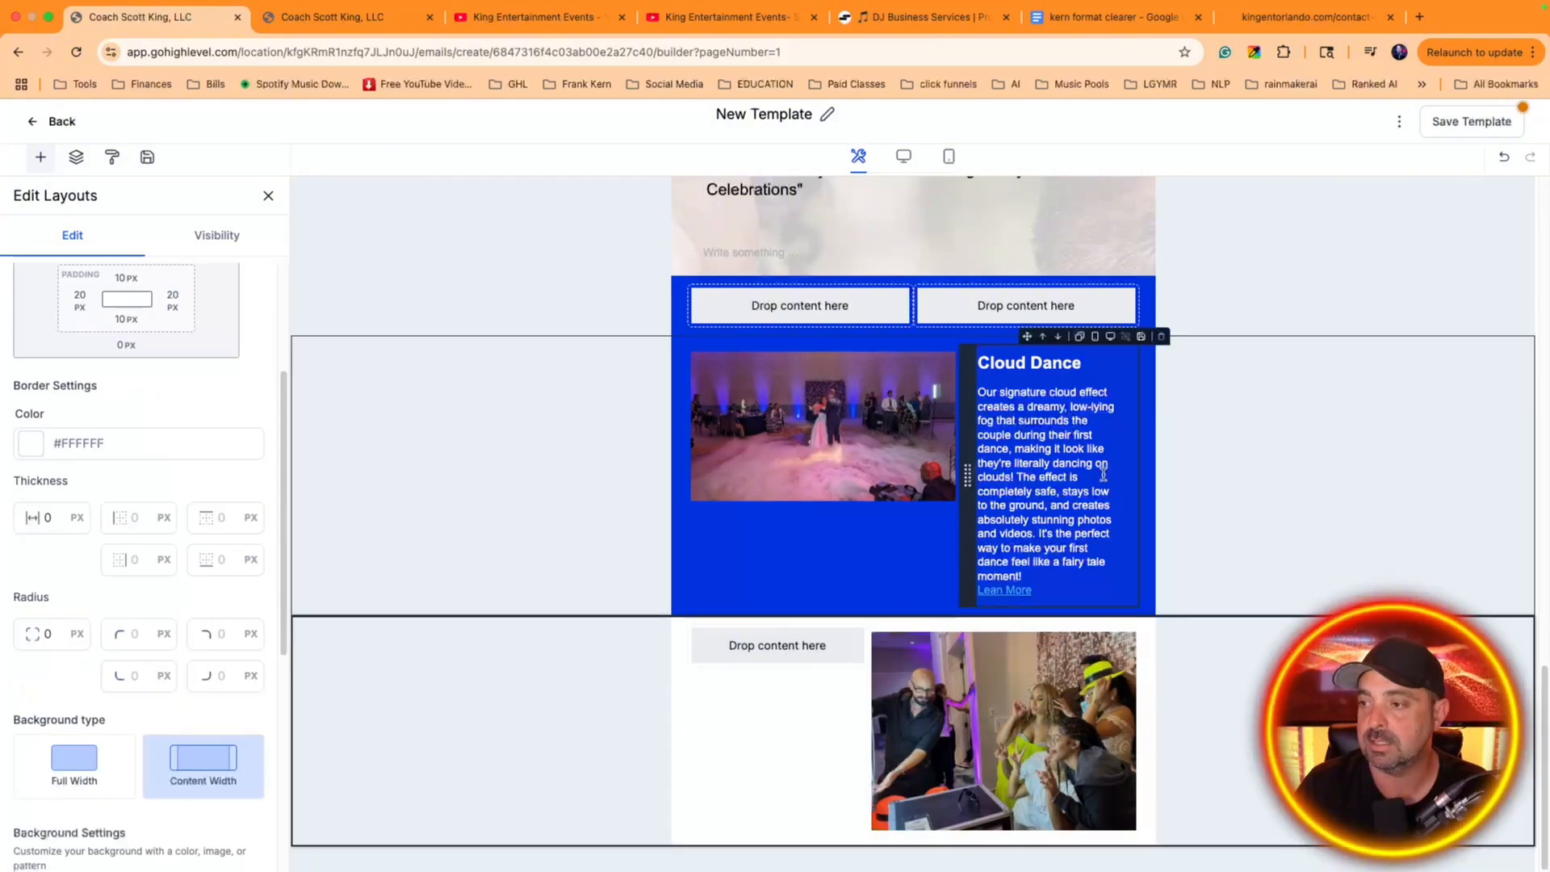
{"action": "left_click", "coordinate": [1080, 336]}
{"action": "left_click_drag", "start_coordinate": [969, 634], "coordinate": [775, 609]}
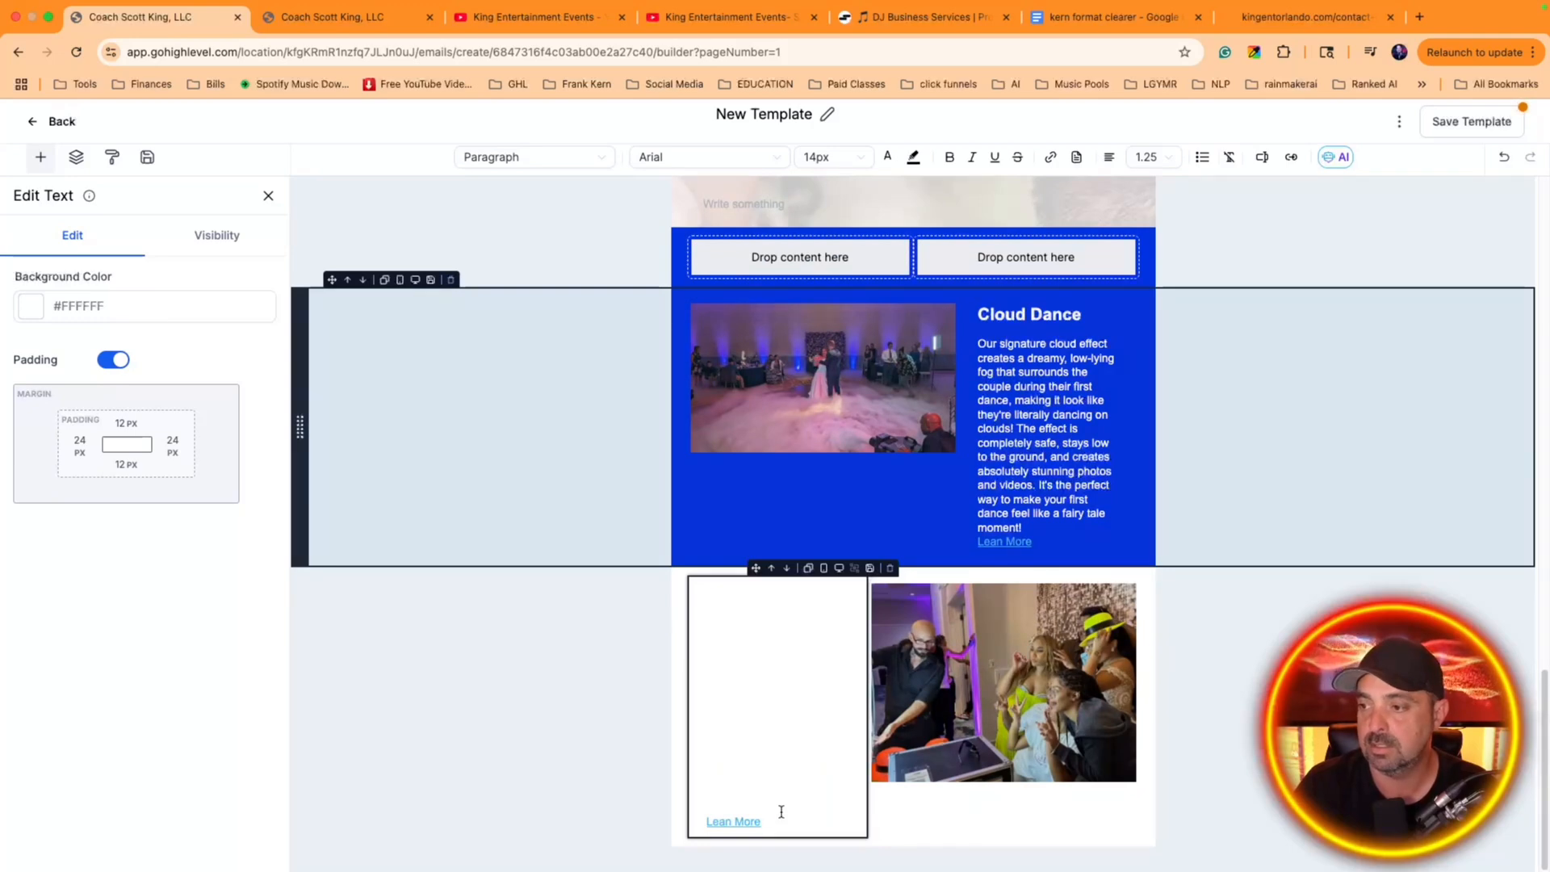
{"action": "left_click_drag", "start_coordinate": [781, 812], "coordinate": [665, 627]}
Set the background color of the 1/3 : 2/3 layout with the party photo to light blue #34b4eb
{"action": "left_click", "coordinate": [666, 597]}
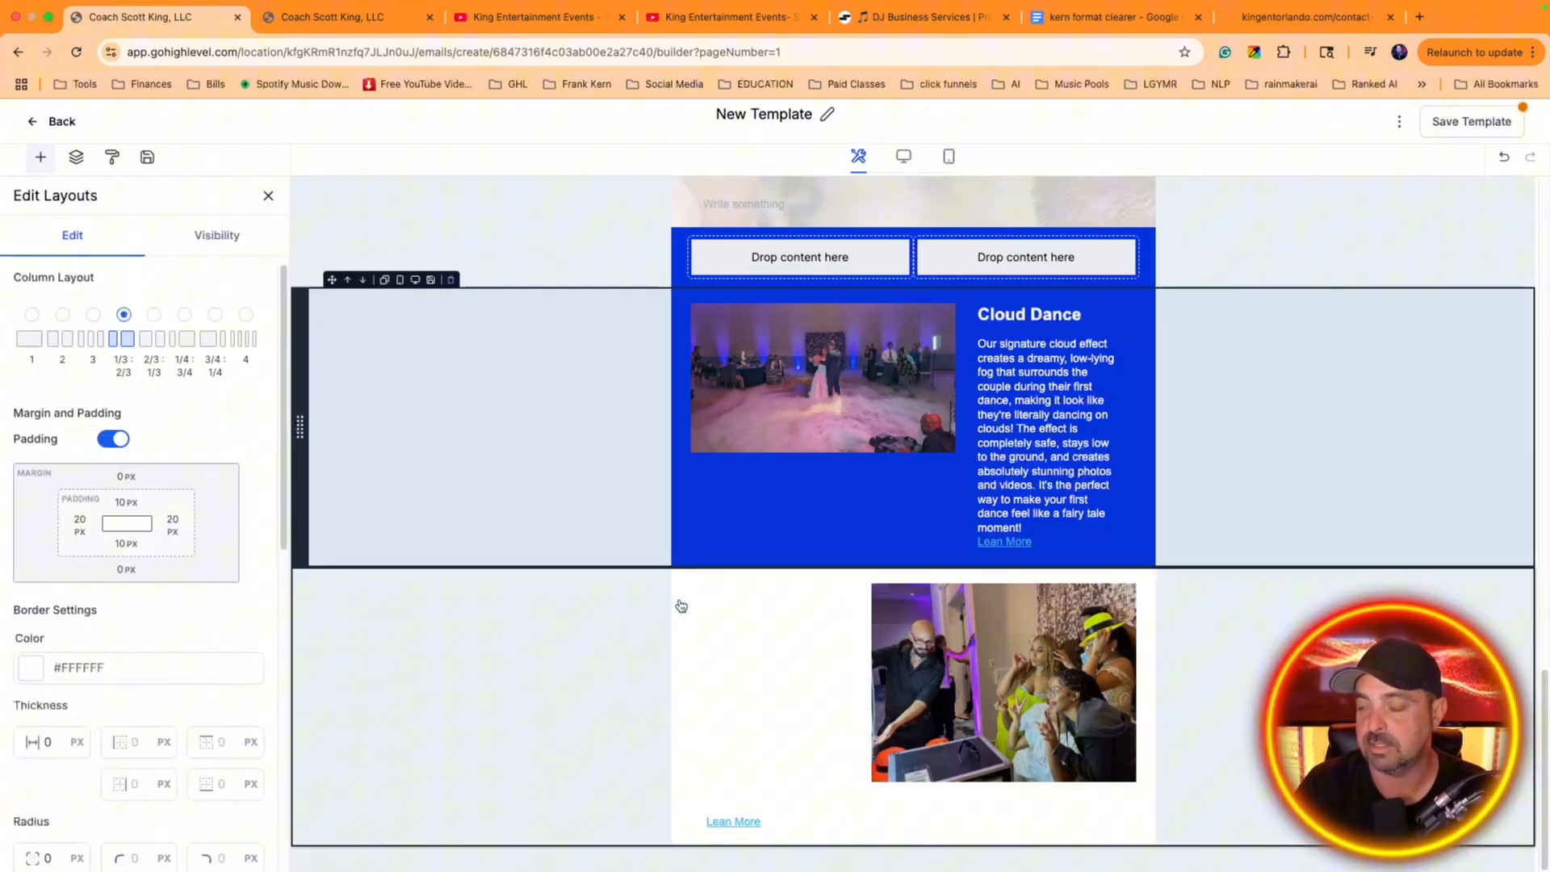
{"action": "left_click", "coordinate": [677, 596]}
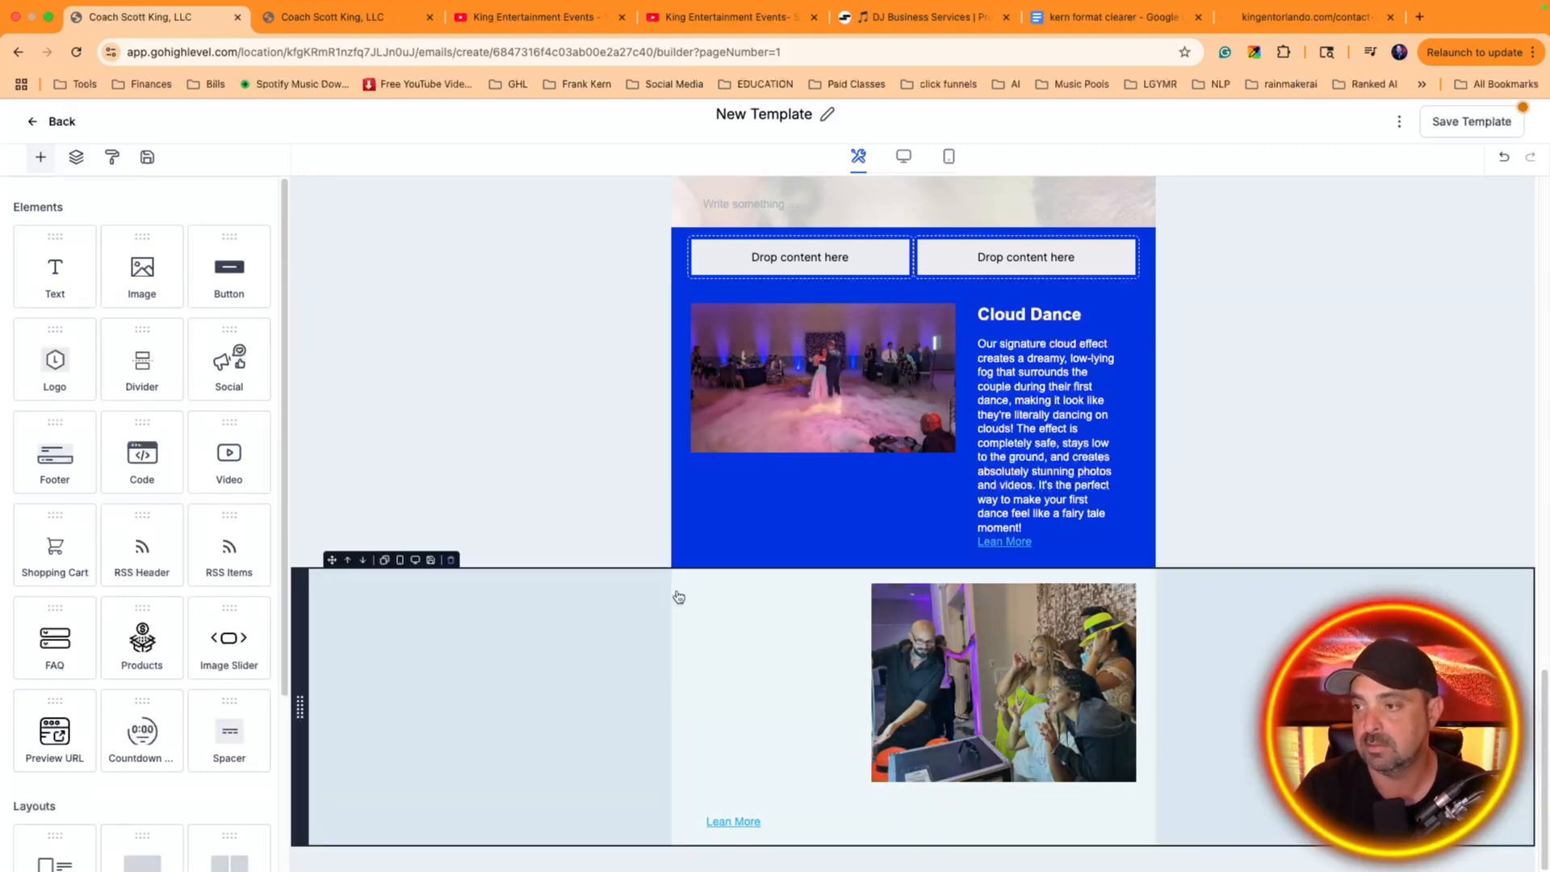
{"action": "left_click", "coordinate": [682, 597]}
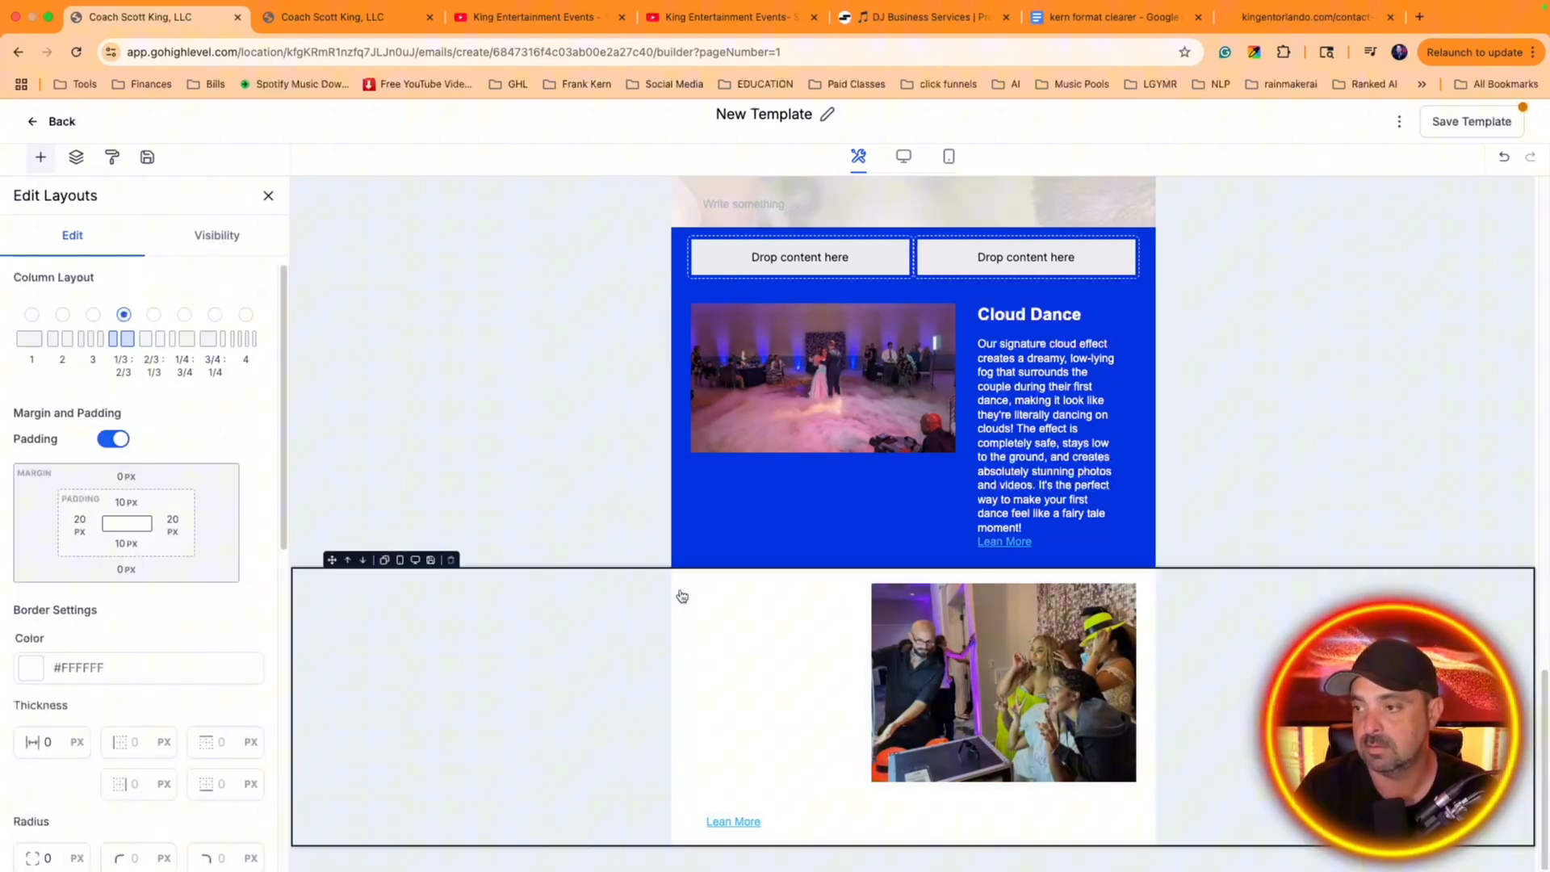
{"action": "left_click", "coordinate": [234, 242]}
{"action": "left_click", "coordinate": [72, 235]}
{"action": "scroll", "coordinate": [231, 405], "scroll_direction": "down", "scroll_amount": 6}
{"action": "scroll", "coordinate": [186, 484], "scroll_direction": "down", "scroll_amount": 5}
{"action": "left_click", "coordinate": [21, 666]}
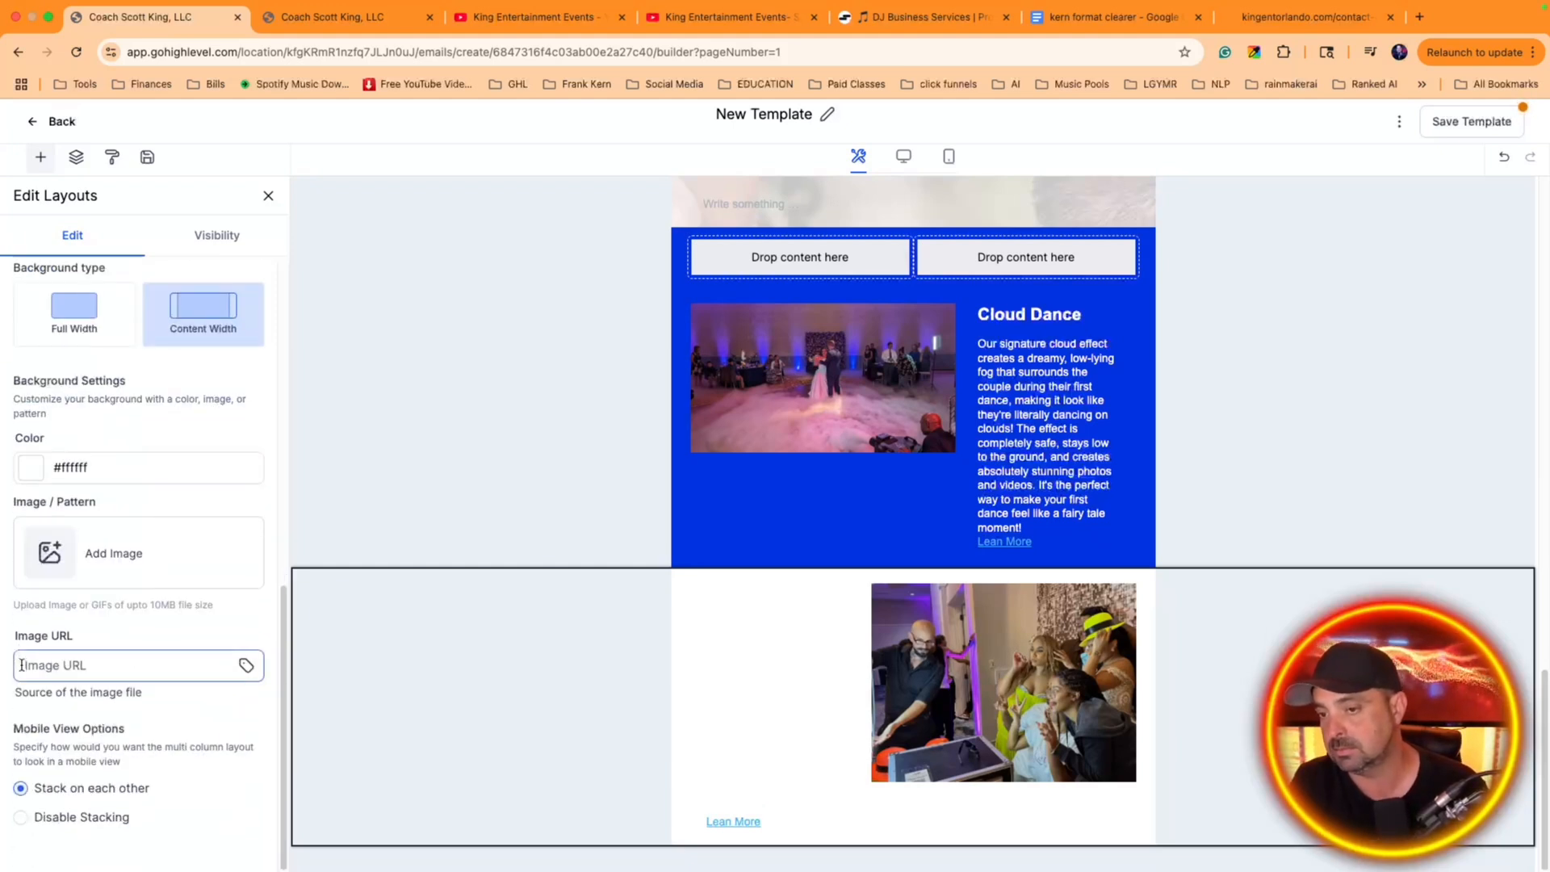
{"action": "left_click", "coordinate": [30, 467]}
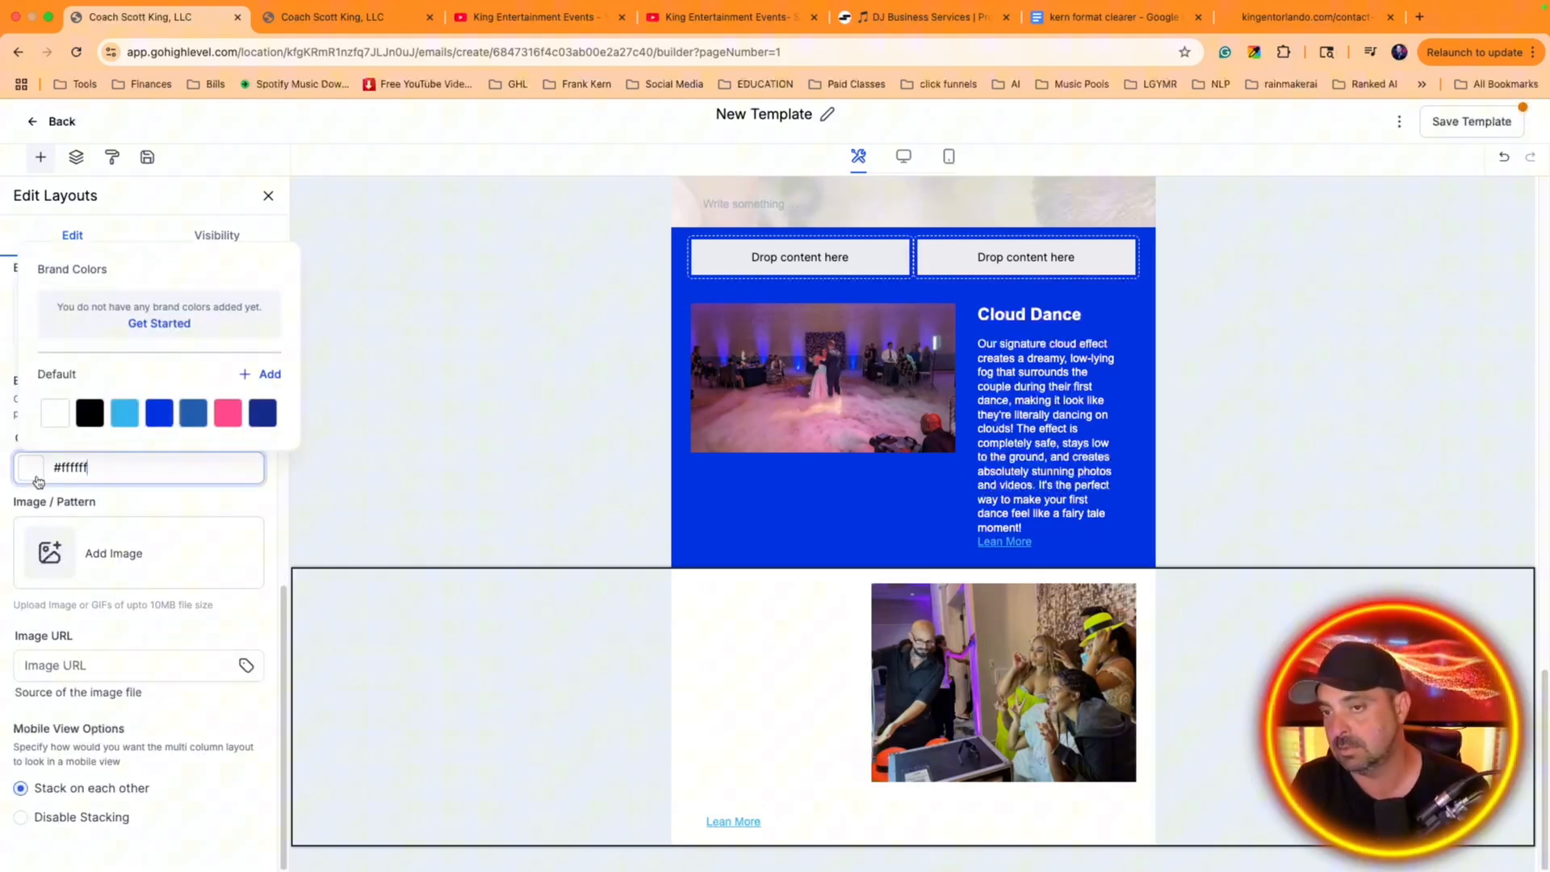
{"action": "left_click", "coordinate": [125, 412]}
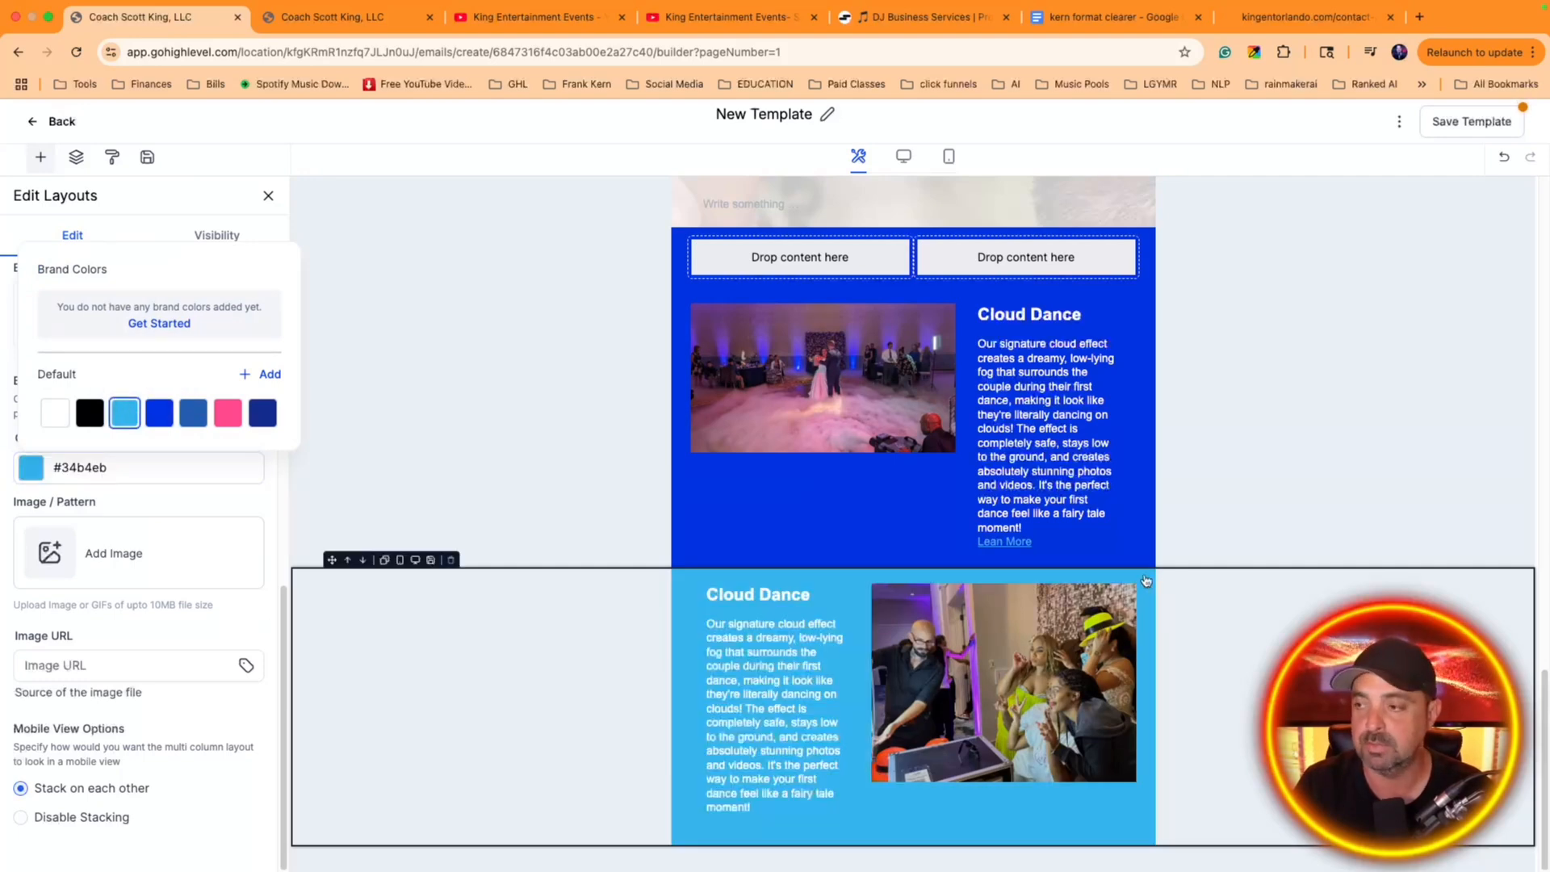
Review the email design from the video and welcome copy down to the two blue photo-and-text sections
{"action": "scroll", "coordinate": [1071, 492], "scroll_direction": "up", "scroll_amount": 15}
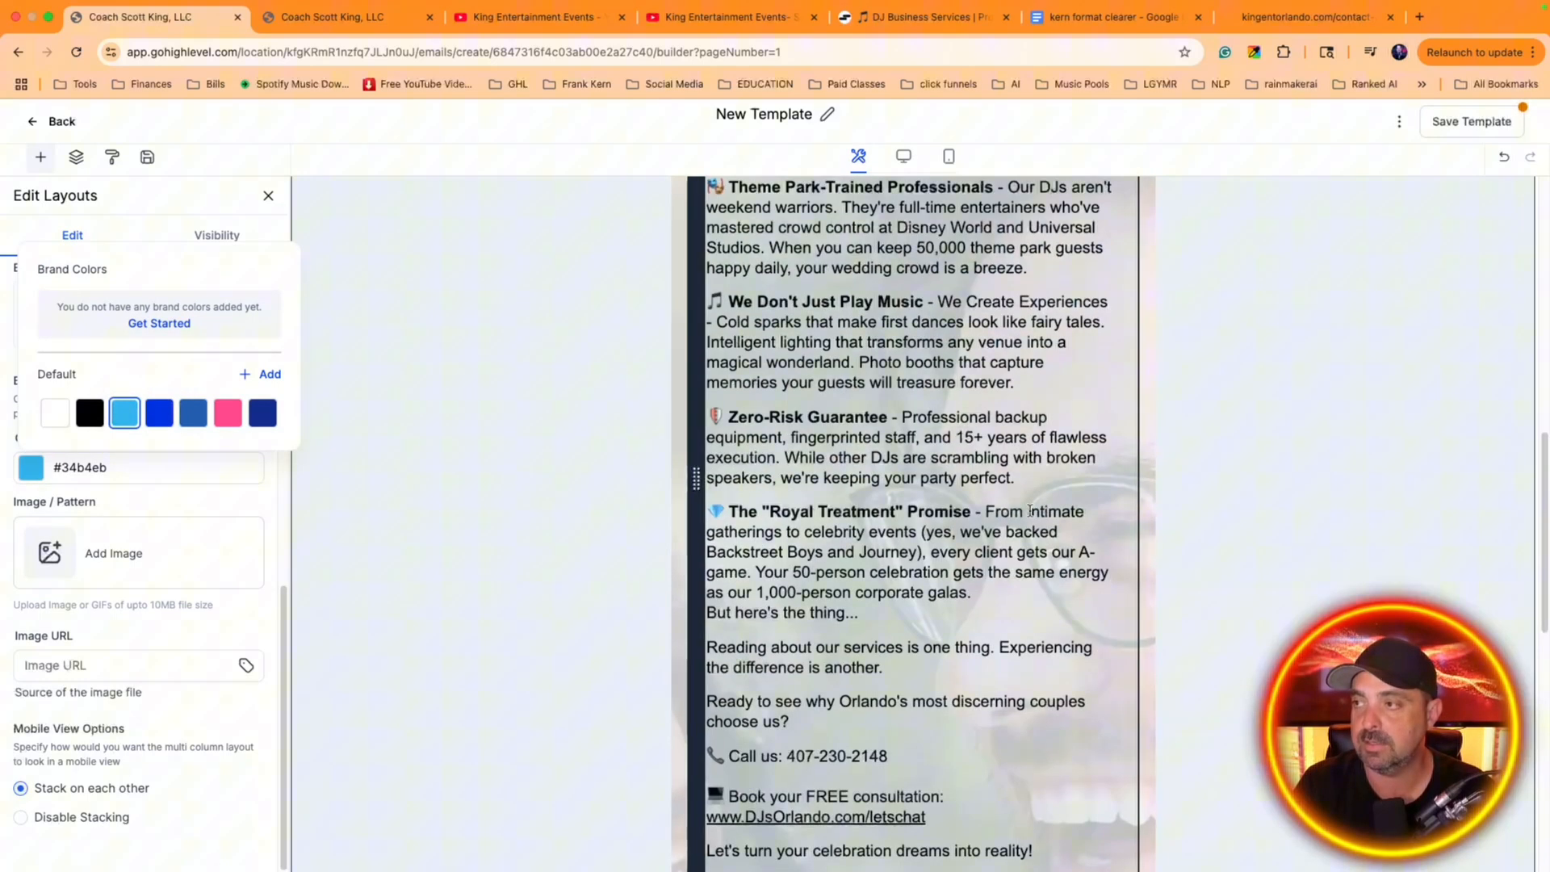
{"action": "scroll", "coordinate": [741, 420], "scroll_direction": "down", "scroll_amount": 3}
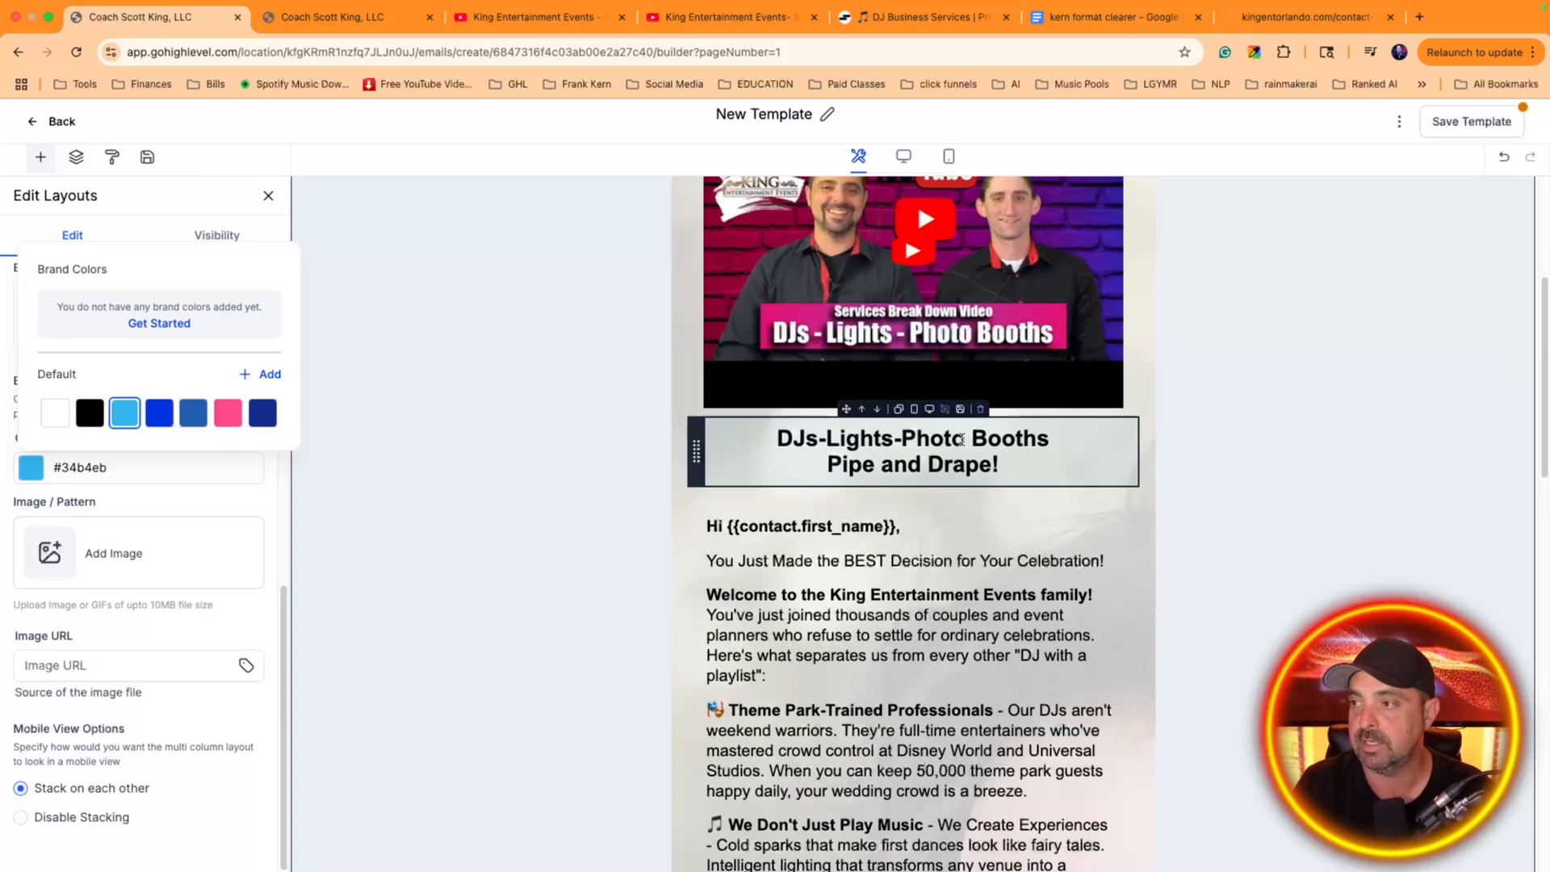
{"action": "scroll", "coordinate": [894, 484], "scroll_direction": "down", "scroll_amount": 1}
{"action": "scroll", "coordinate": [962, 443], "scroll_direction": "up", "scroll_amount": 5}
{"action": "scroll", "coordinate": [833, 490], "scroll_direction": "down", "scroll_amount": 5}
{"action": "scroll", "coordinate": [833, 490], "scroll_direction": "down", "scroll_amount": 20}
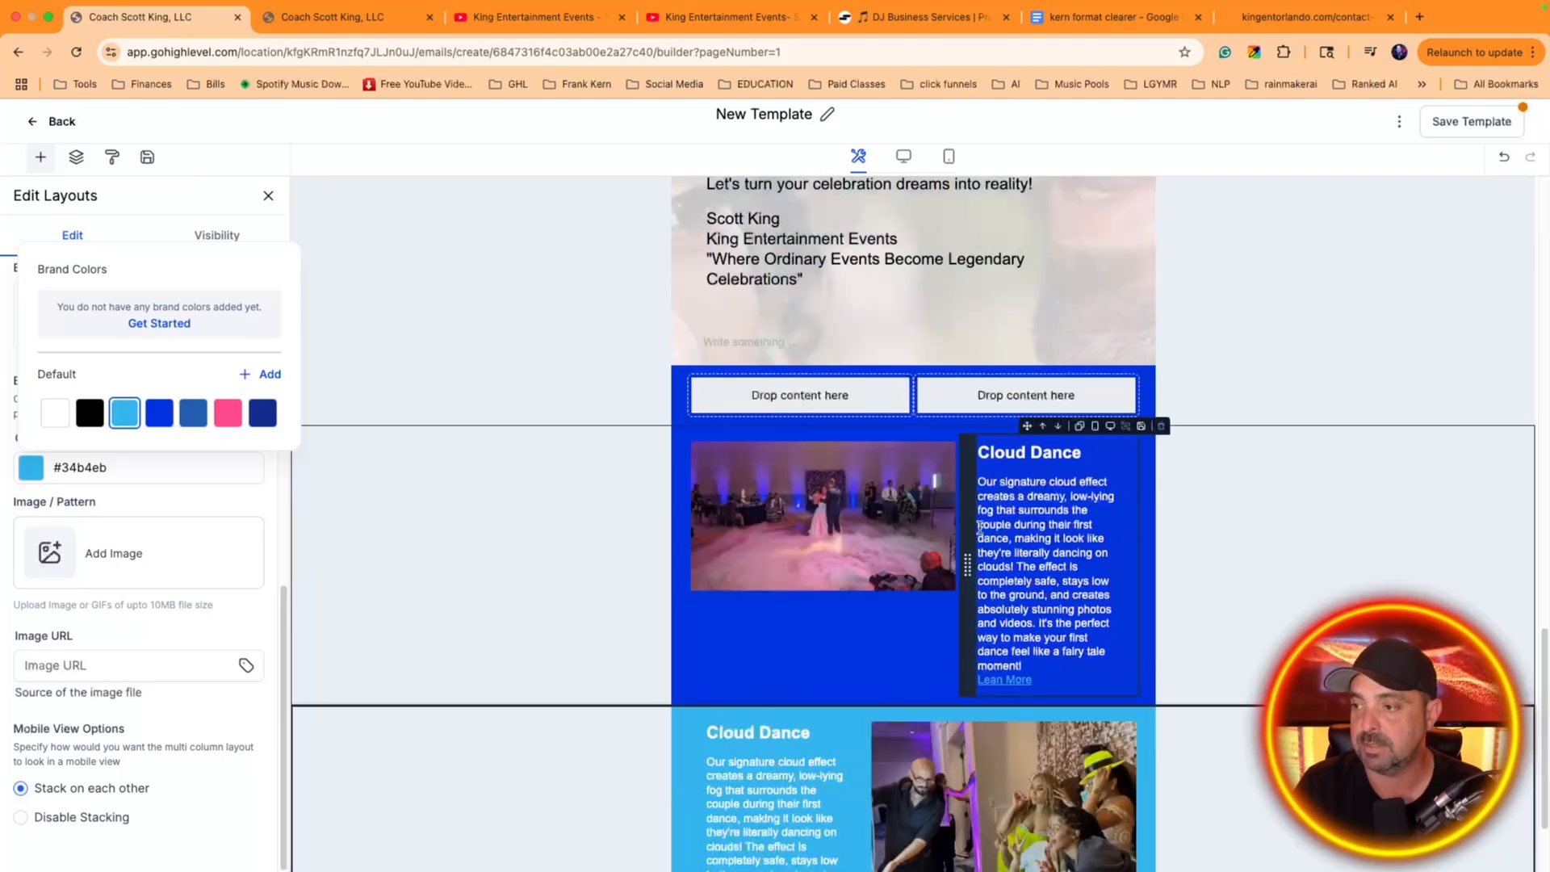
Highlight the Lean More link beside the party photo in light blue and set its text color to #071ce0
{"action": "scroll", "coordinate": [929, 484], "scroll_direction": "down", "scroll_amount": 2}
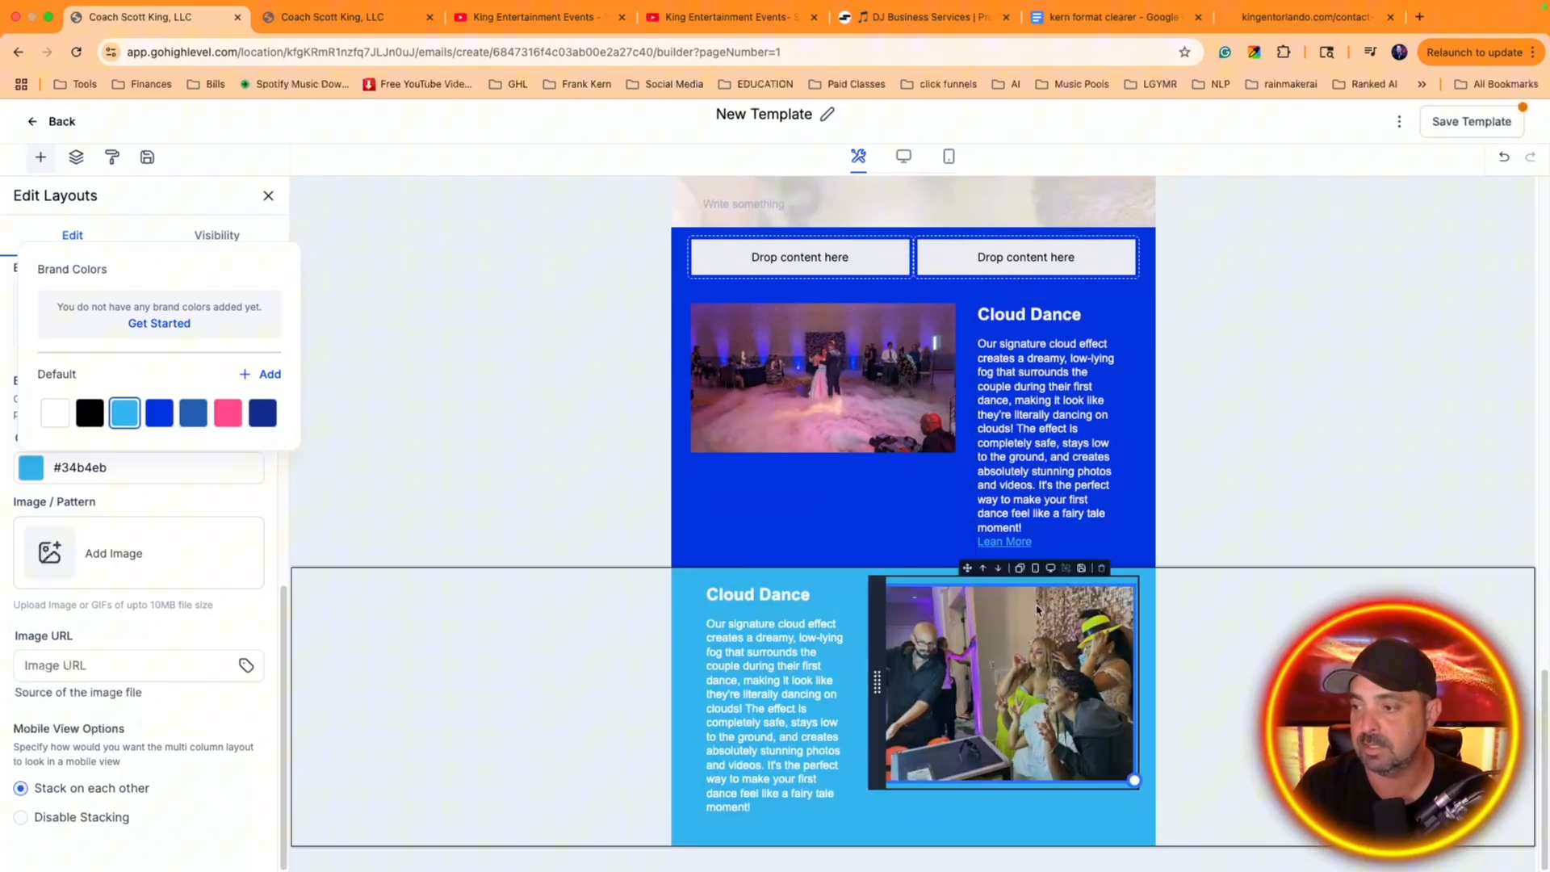
{"action": "left_click", "coordinate": [774, 822]}
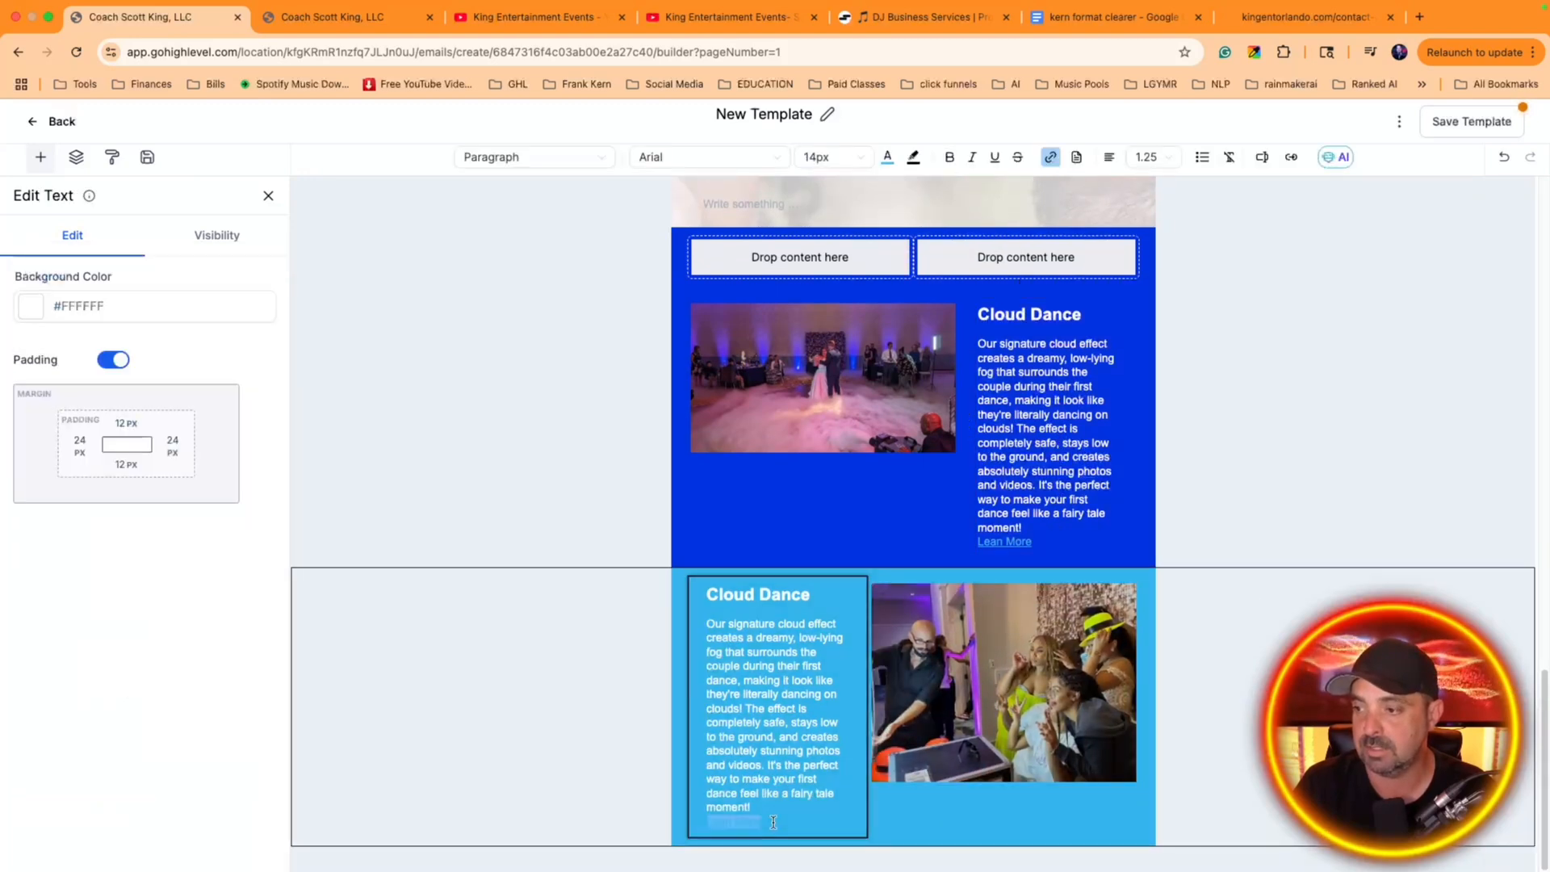
{"action": "left_click", "coordinate": [915, 162]}
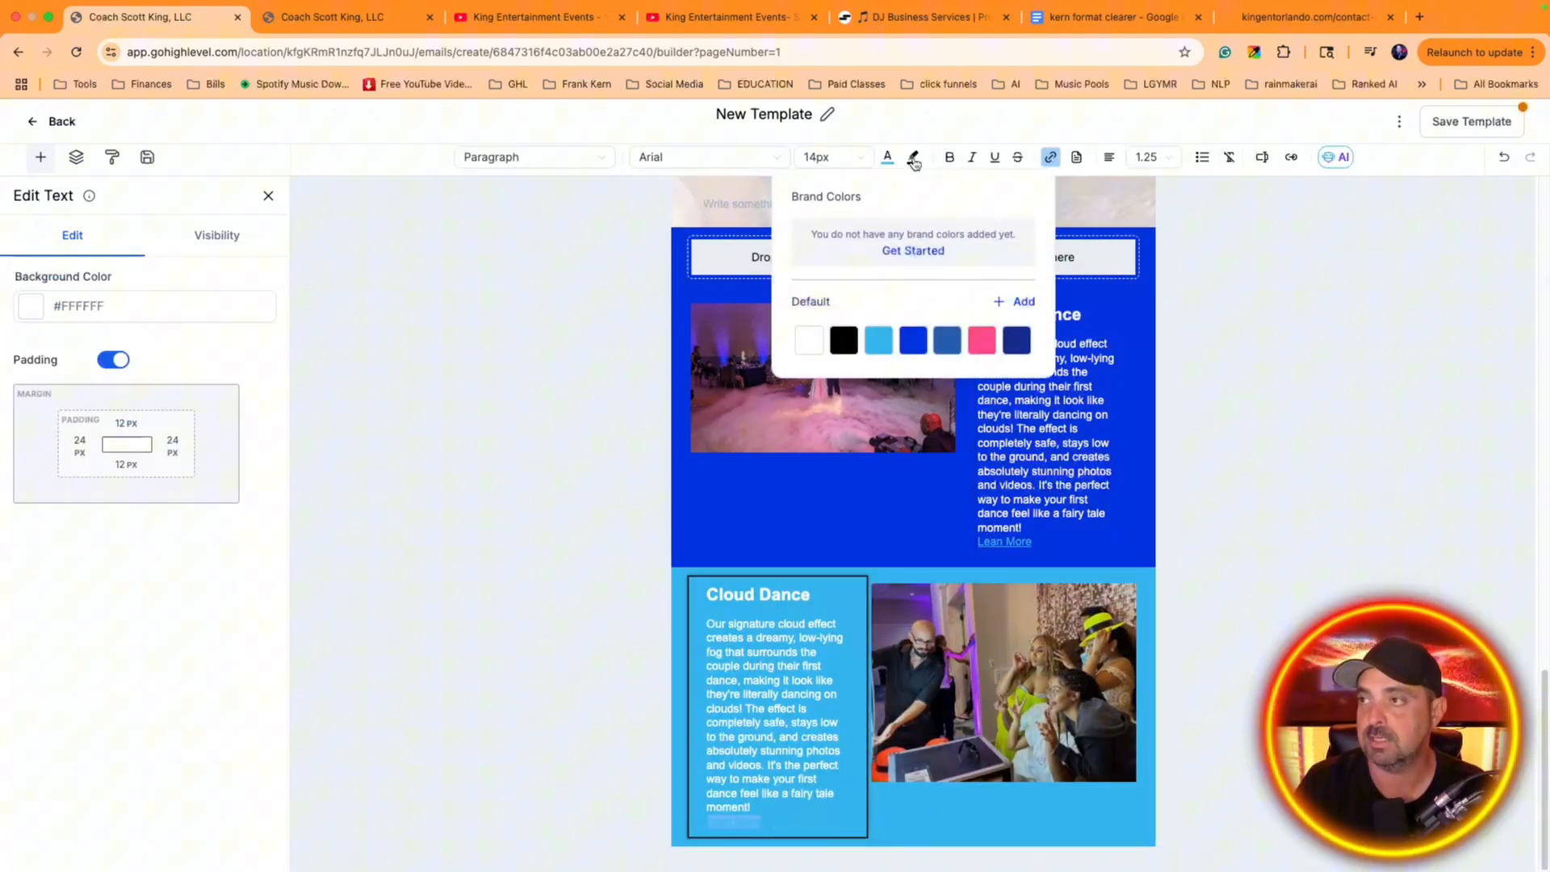
{"action": "left_click", "coordinate": [913, 340]}
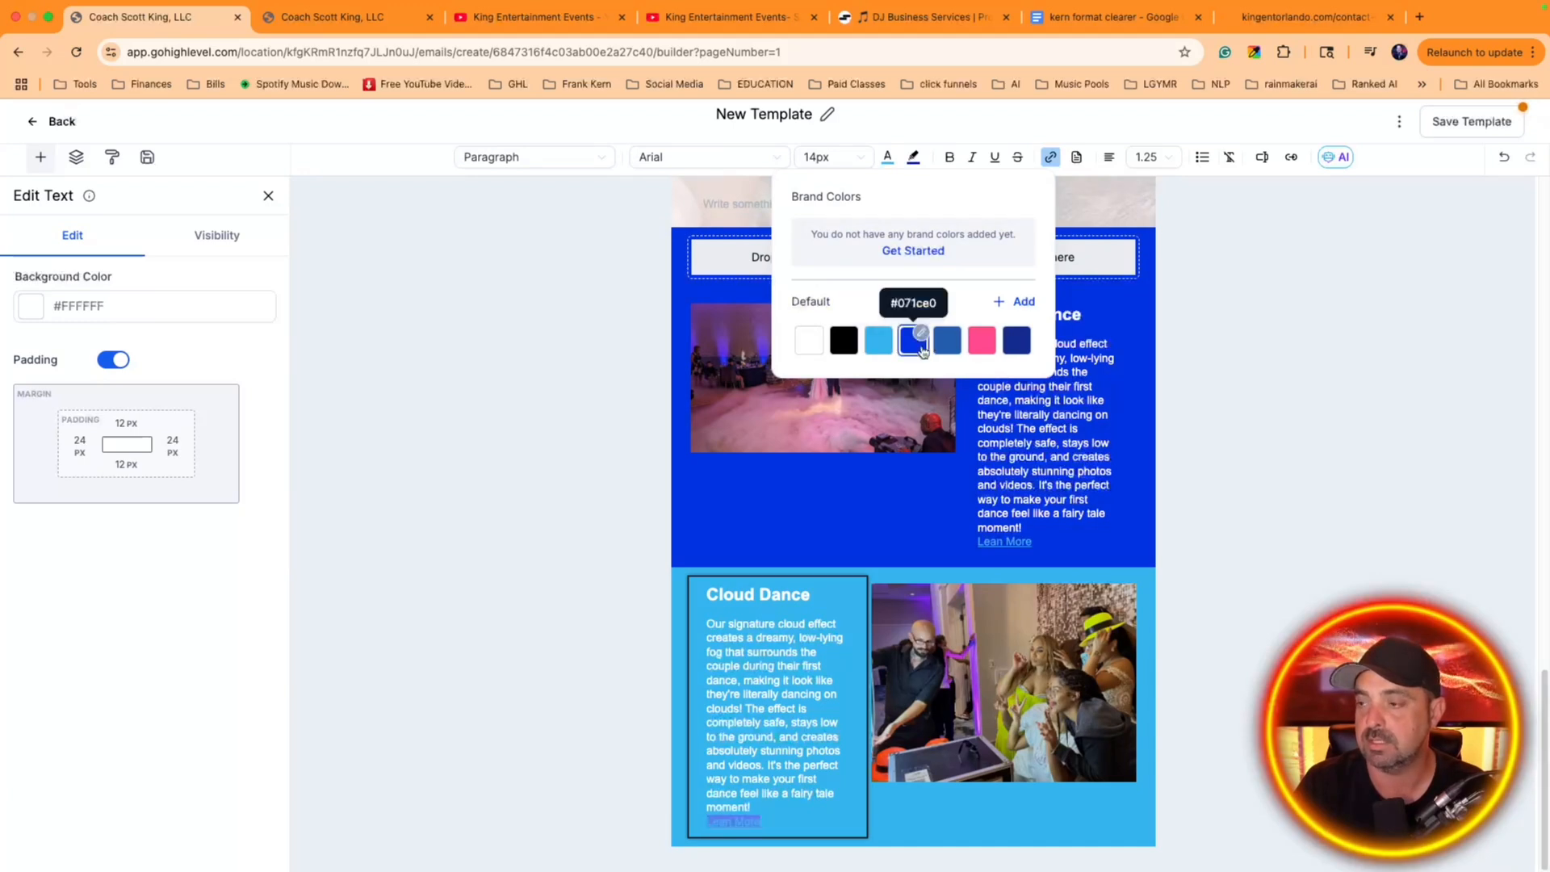
{"action": "left_click", "coordinate": [873, 344]}
{"action": "left_click", "coordinate": [887, 156]}
{"action": "left_click", "coordinate": [888, 340]}
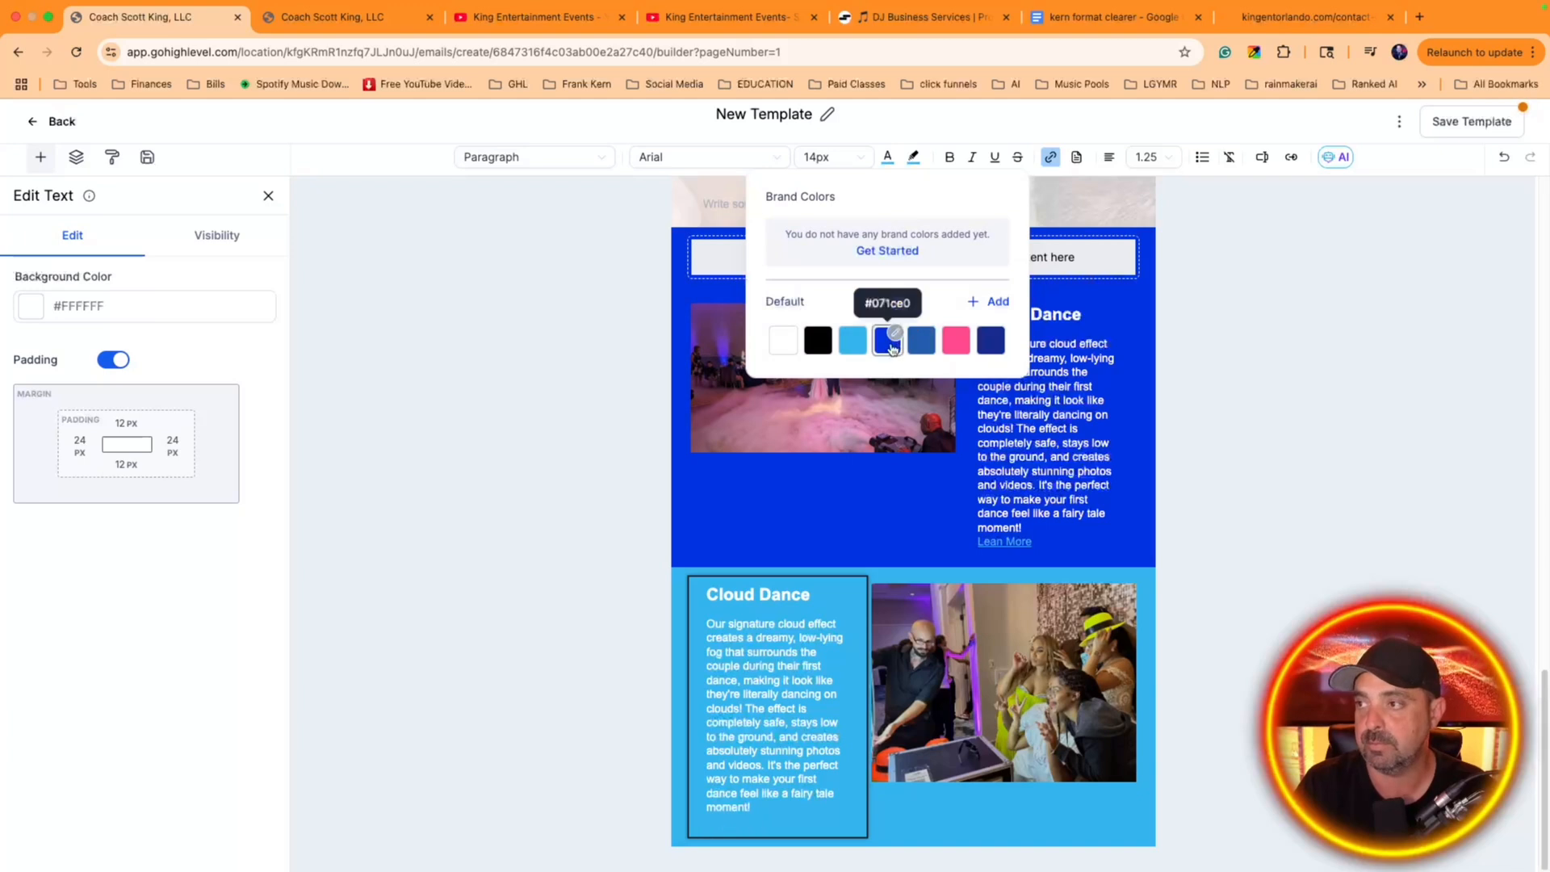
{"action": "left_click", "coordinate": [771, 767]}
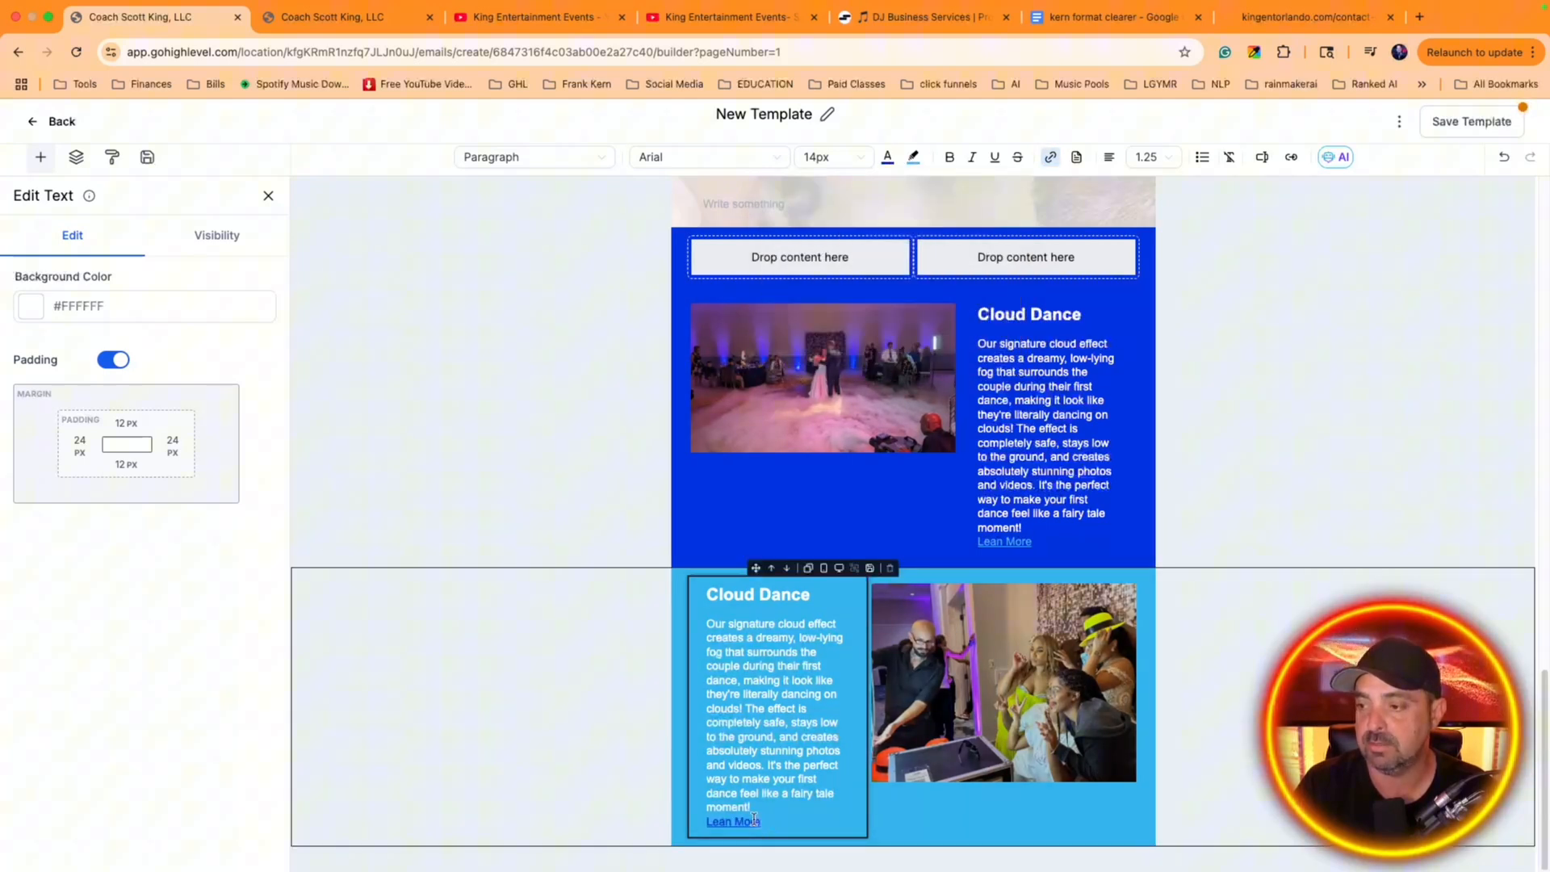
Check the URL and display text of the Lean More link beside the party photo
{"action": "left_click", "coordinate": [708, 820]}
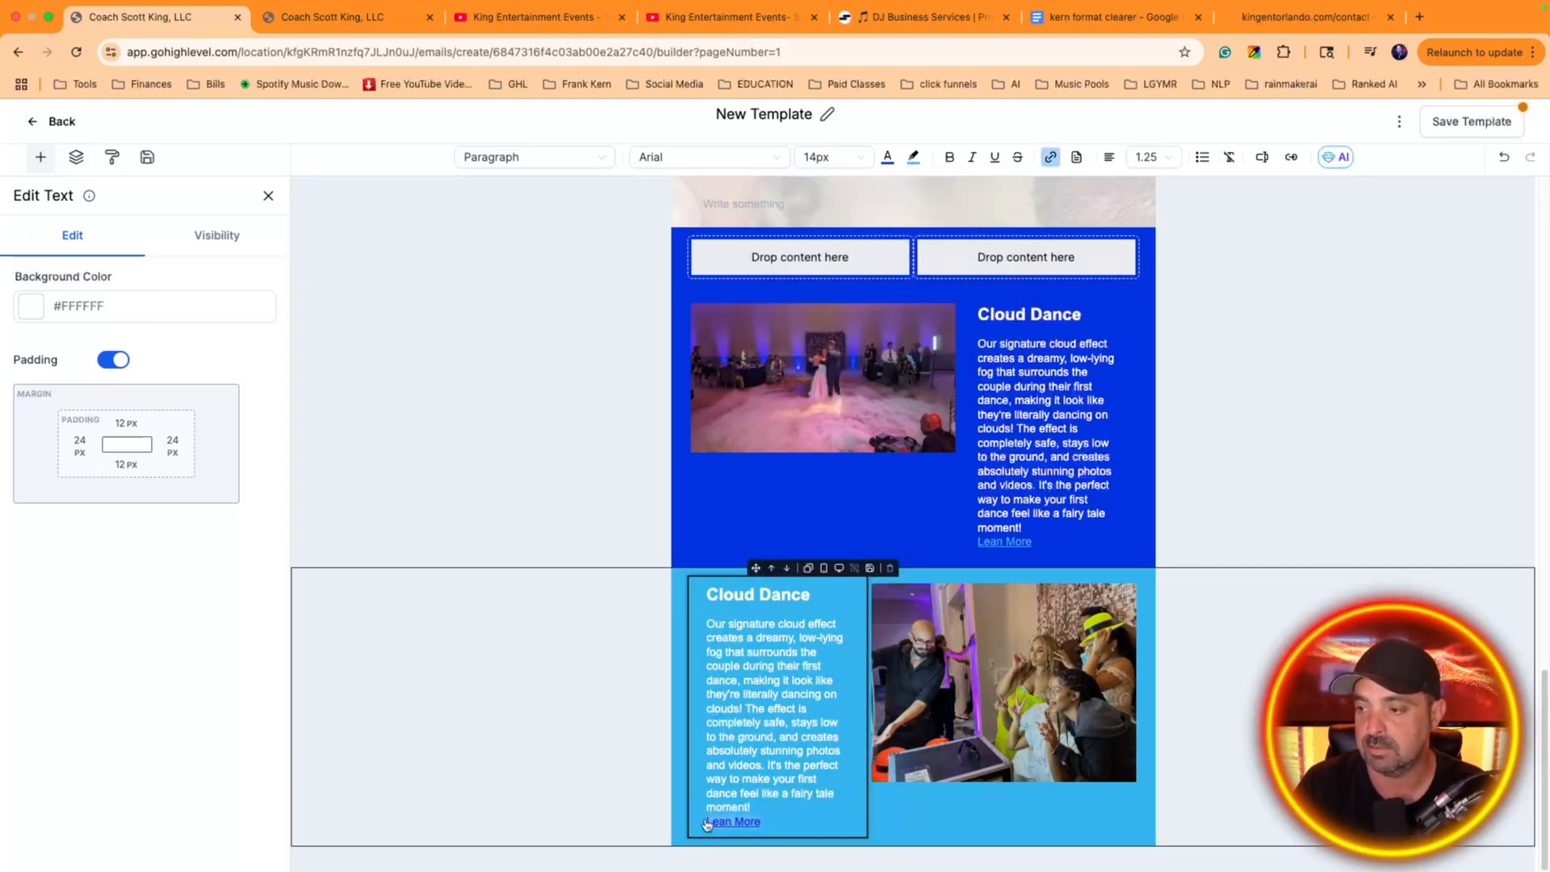
{"action": "left_click", "coordinate": [1050, 157]}
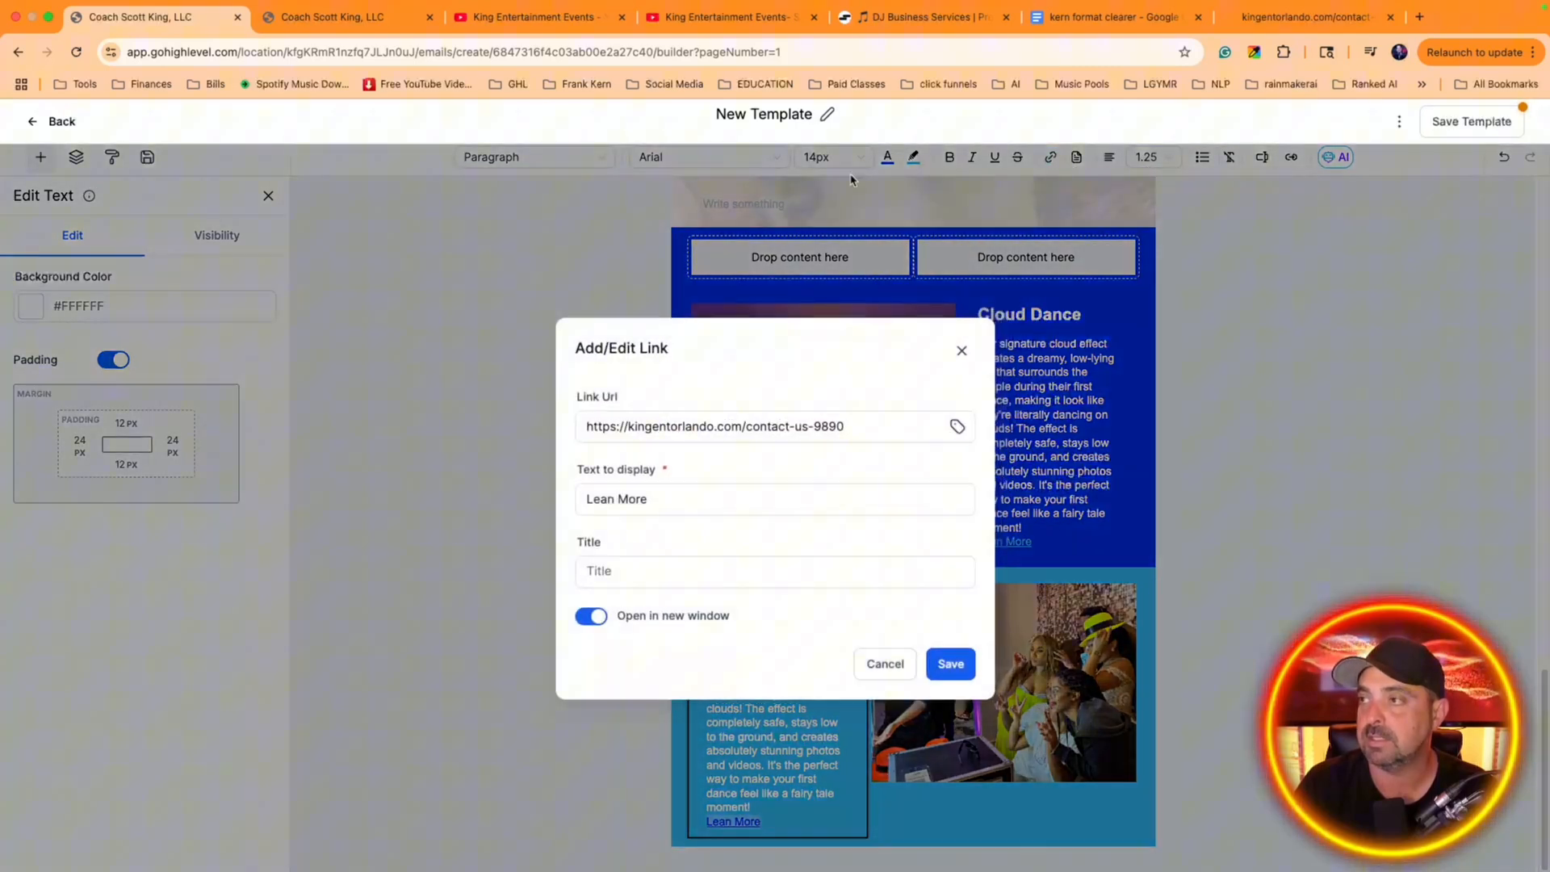
{"action": "left_click", "coordinate": [961, 350]}
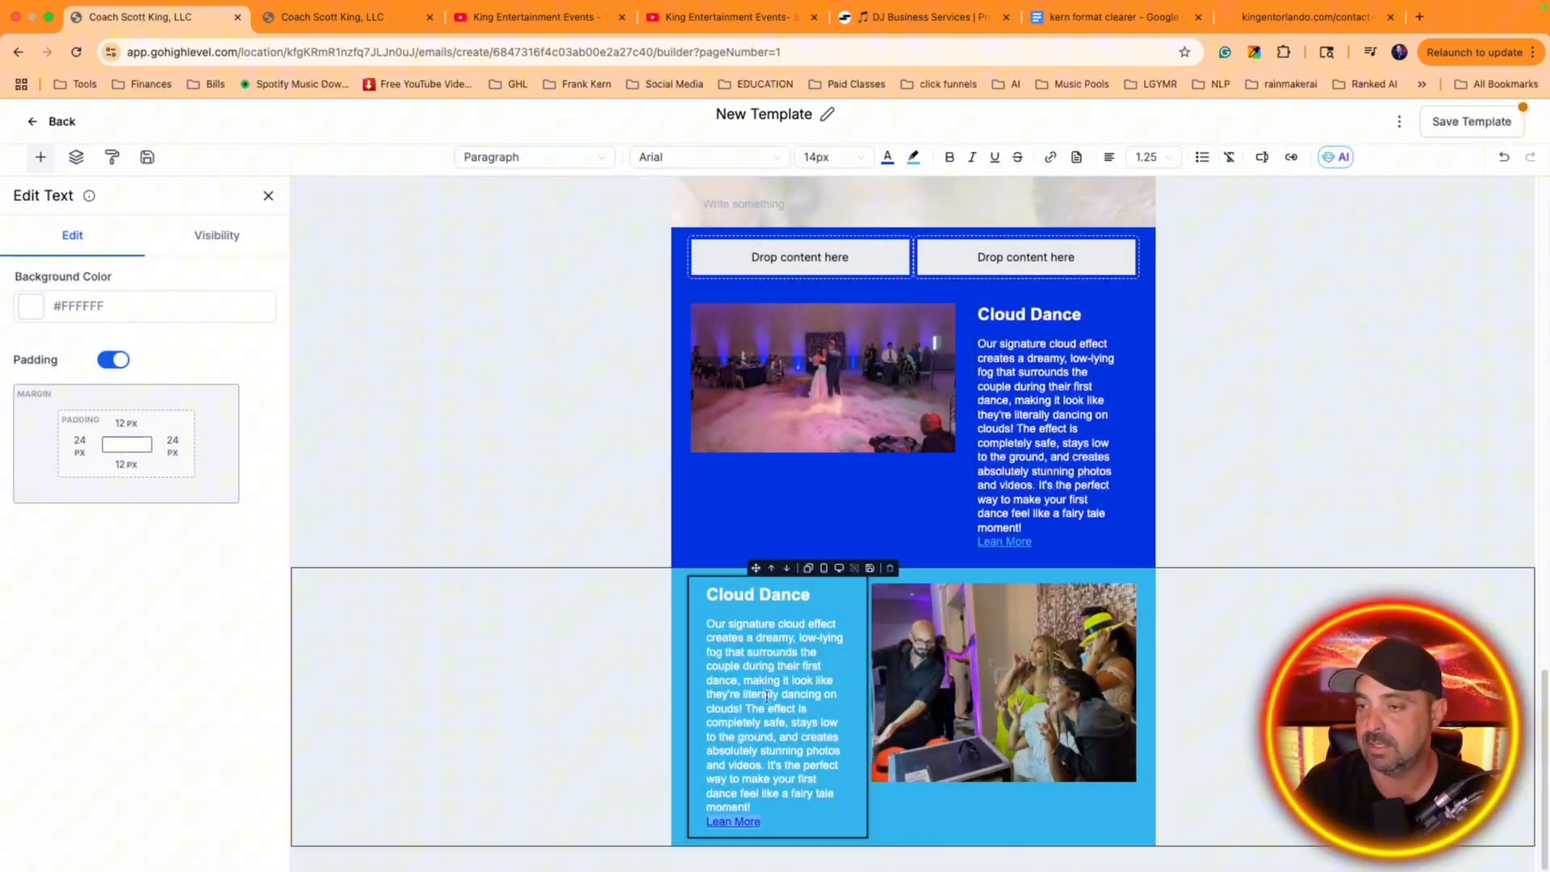
{"action": "left_click", "coordinate": [31, 121]}
{"action": "left_click", "coordinate": [852, 179]}
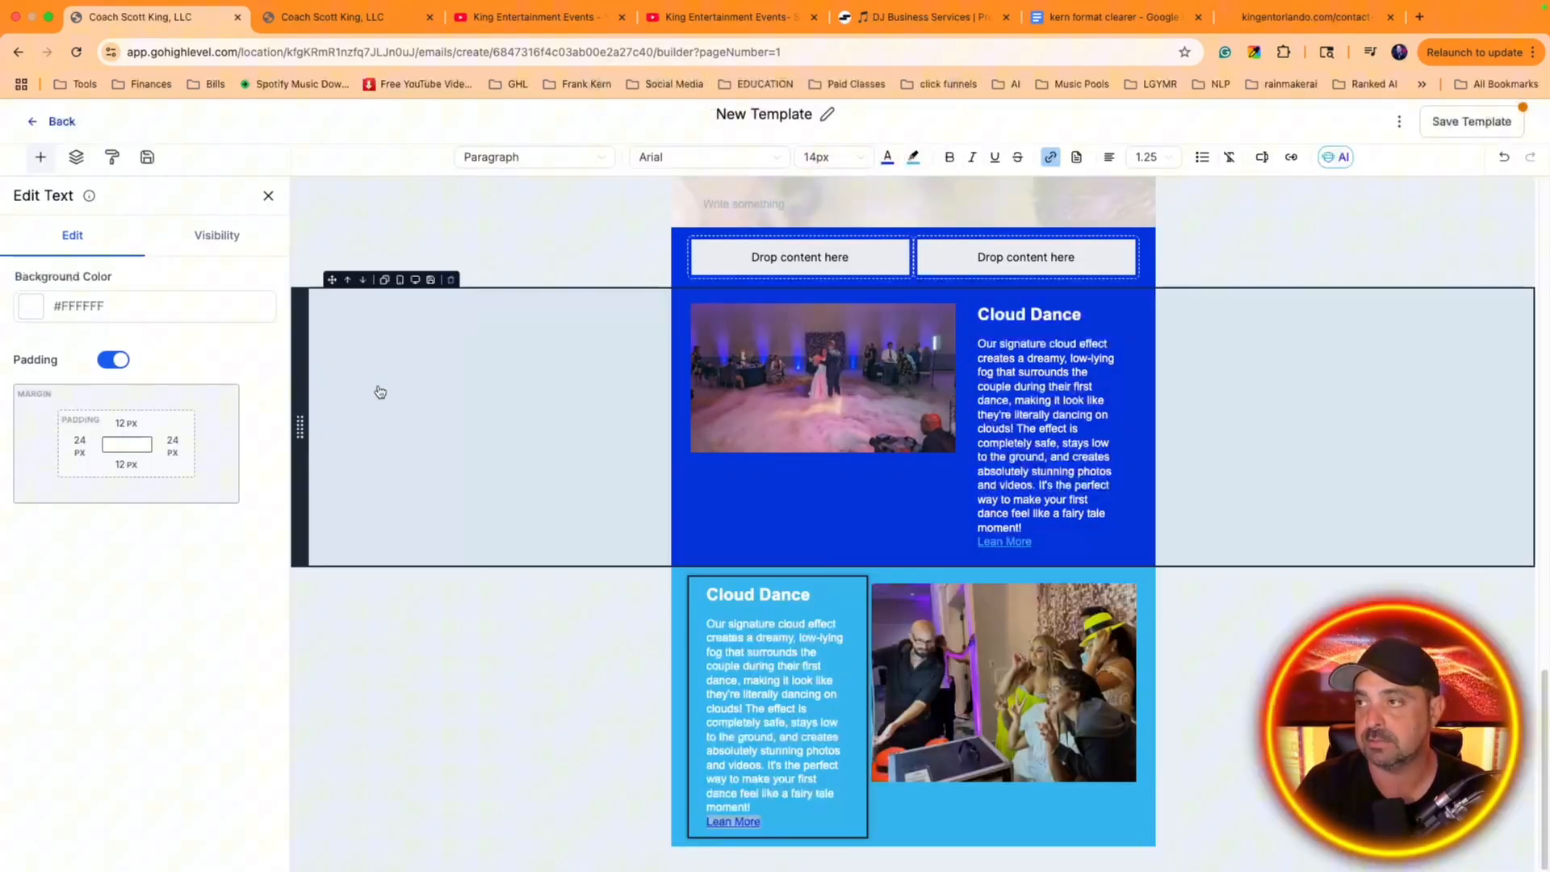
Add a one-column layout below the light blue party photo section
{"action": "left_click", "coordinate": [41, 162]}
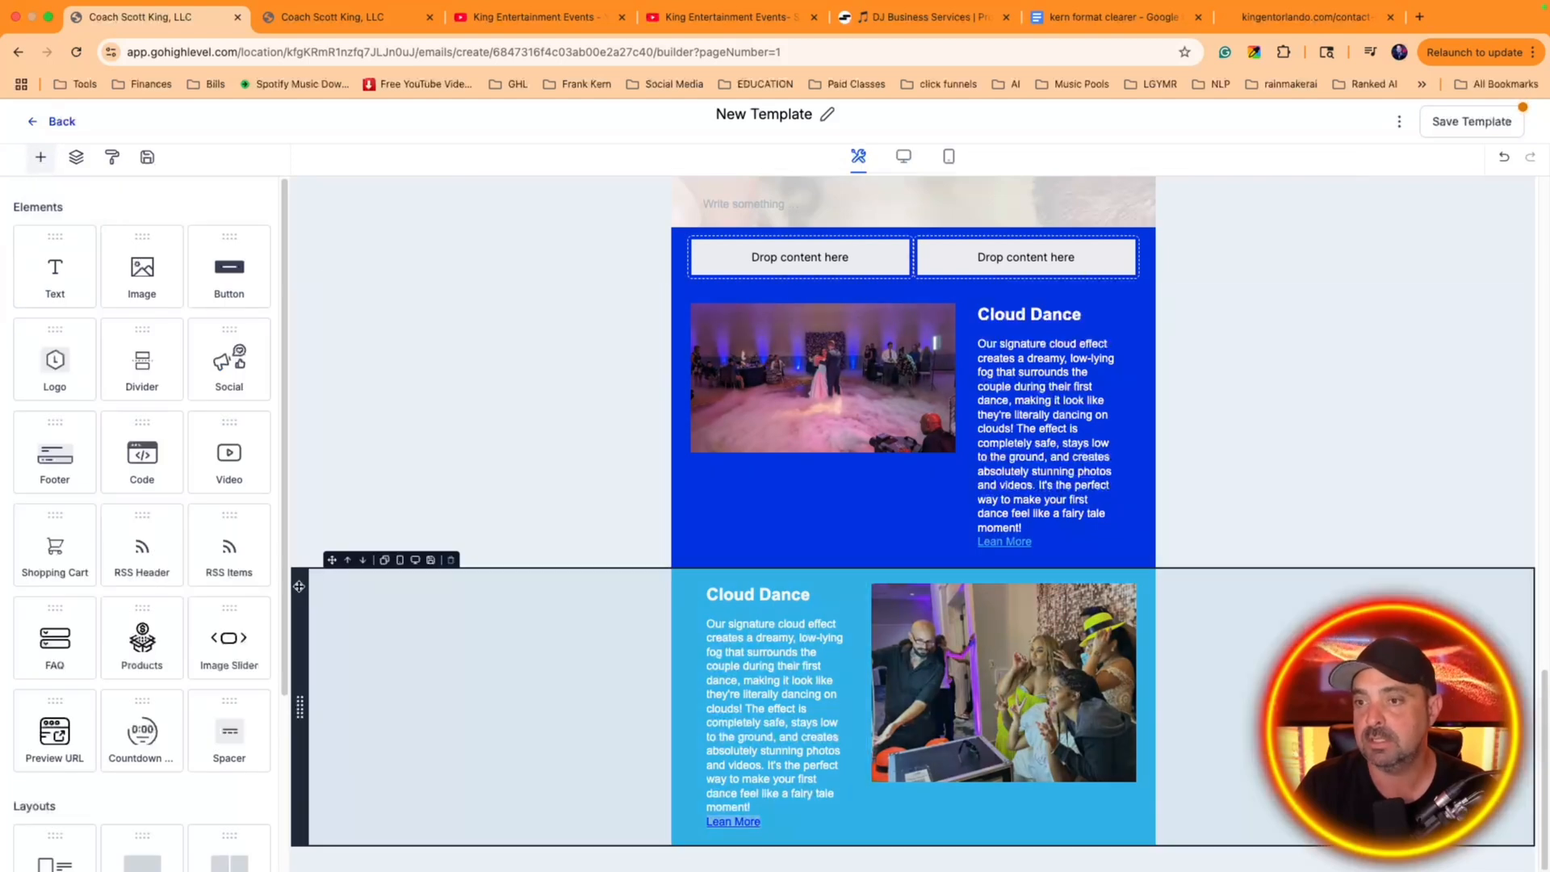
{"action": "scroll", "coordinate": [202, 574], "scroll_direction": "down", "scroll_amount": 4}
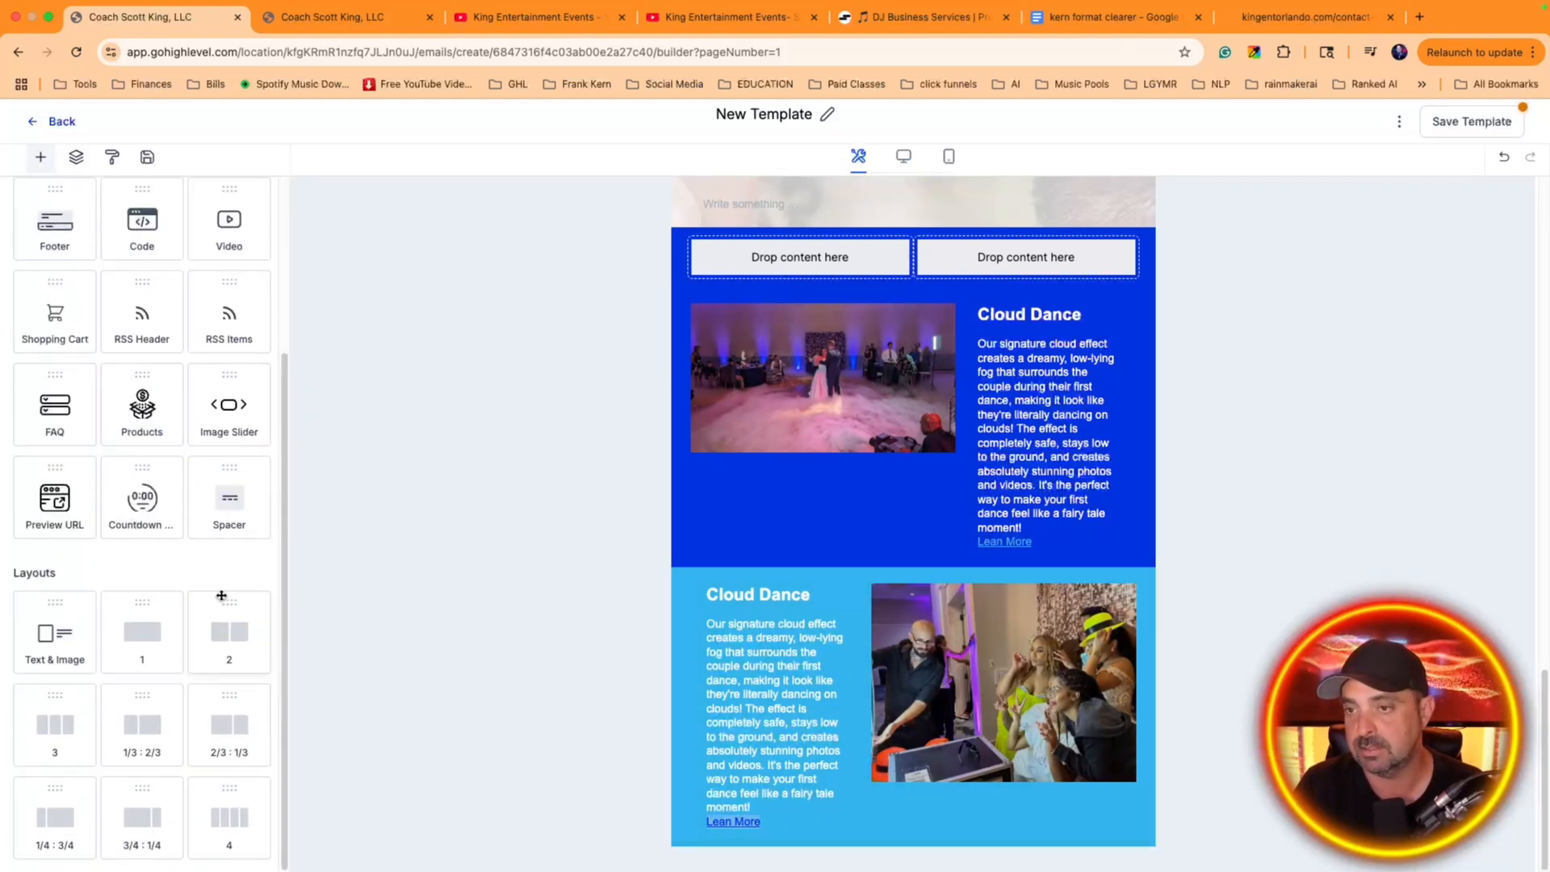
{"action": "scroll", "coordinate": [221, 596], "scroll_direction": "up", "scroll_amount": 2}
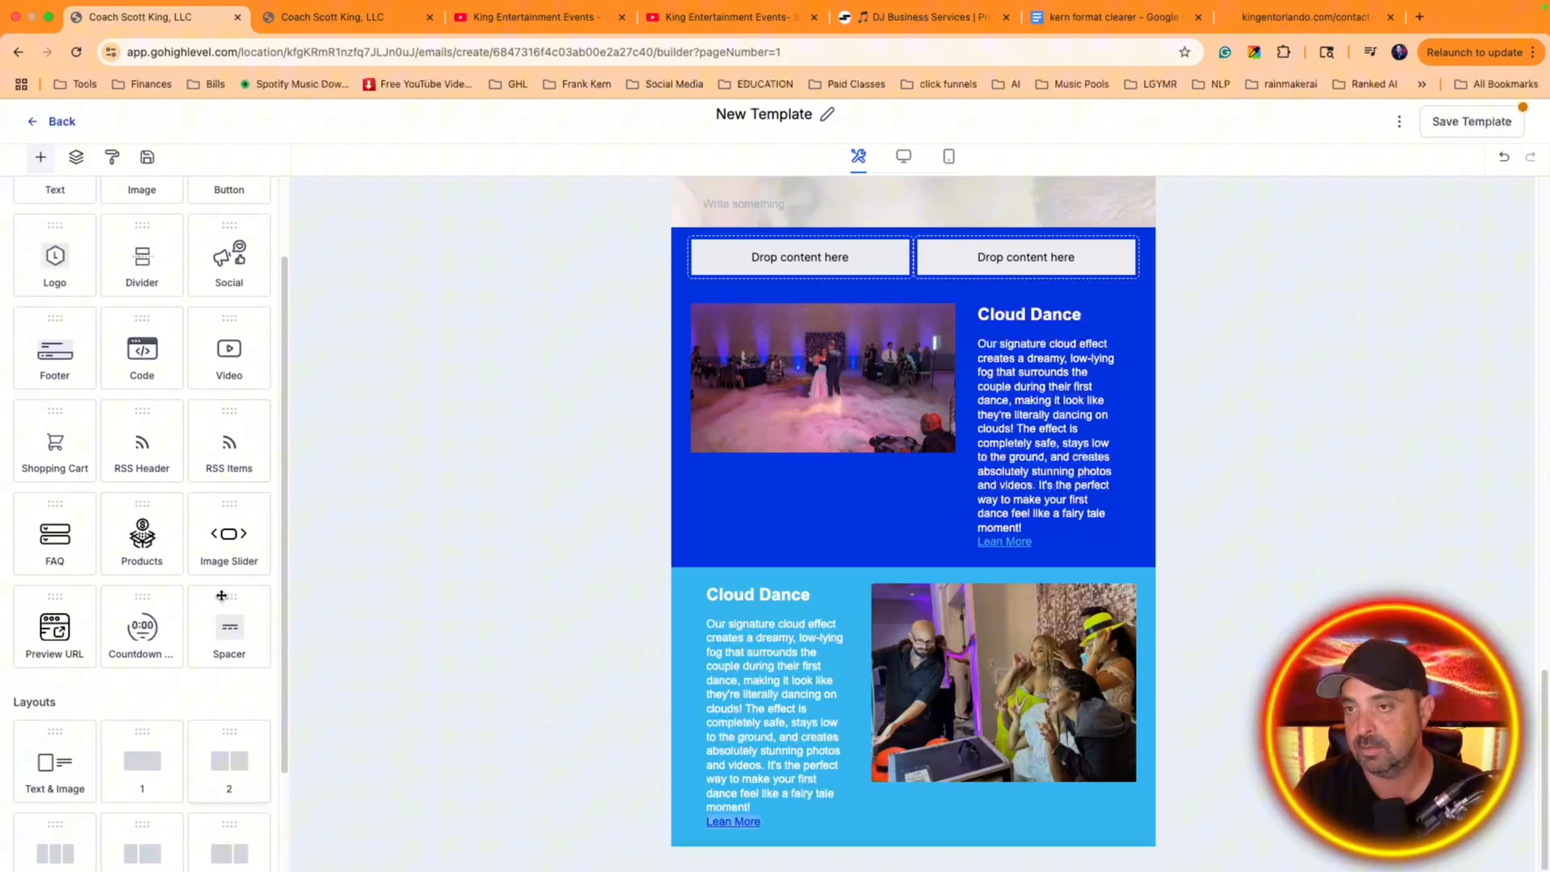
{"action": "scroll", "coordinate": [221, 596], "scroll_direction": "up", "scroll_amount": 2}
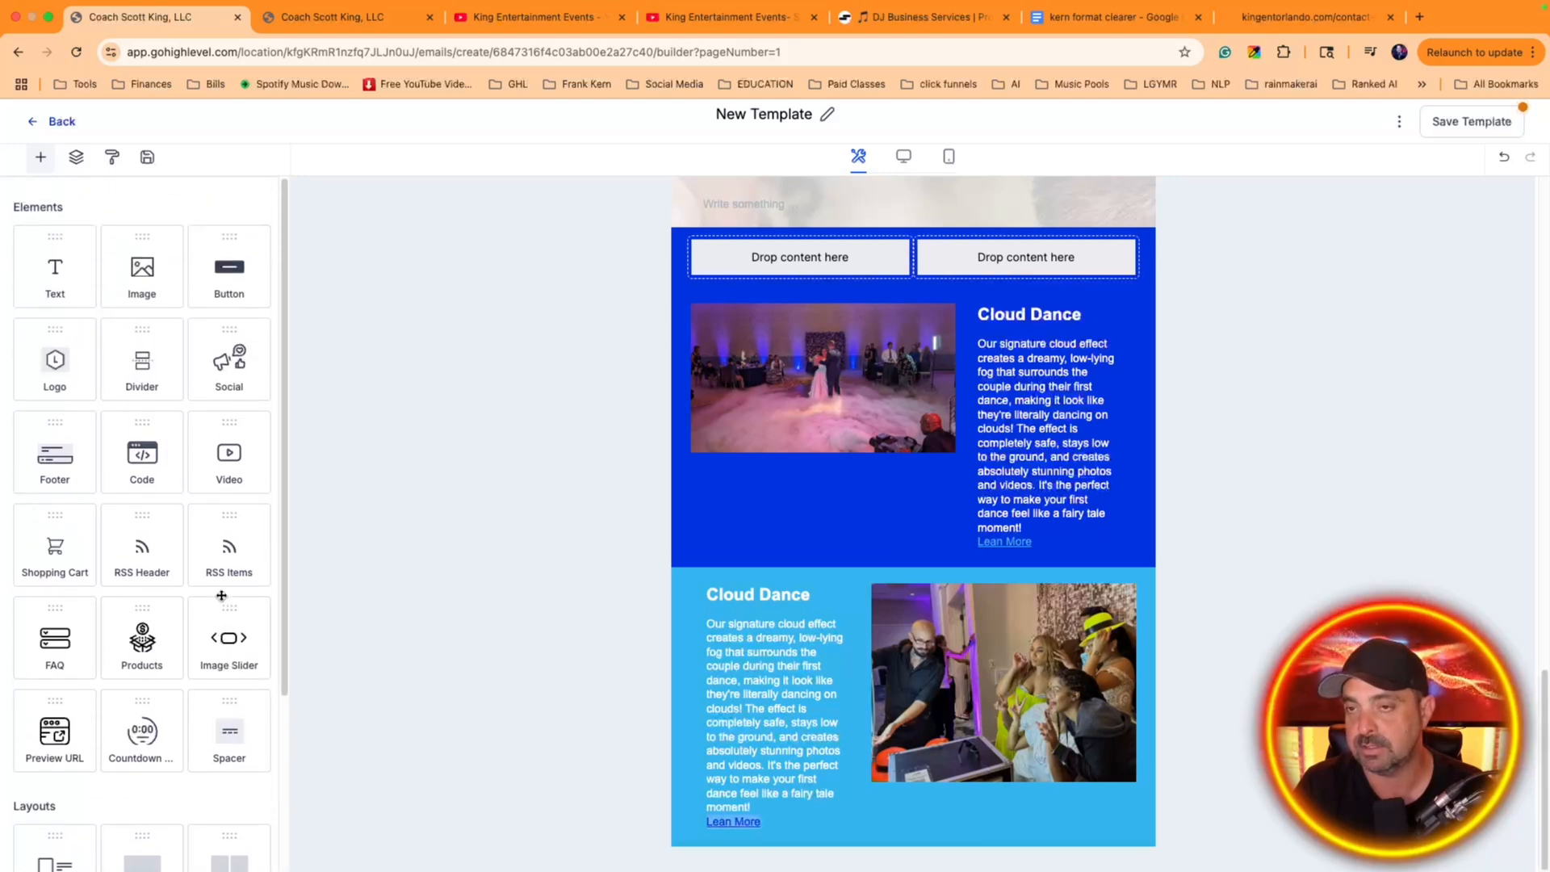
{"action": "scroll", "coordinate": [221, 596], "scroll_direction": "down", "scroll_amount": 3}
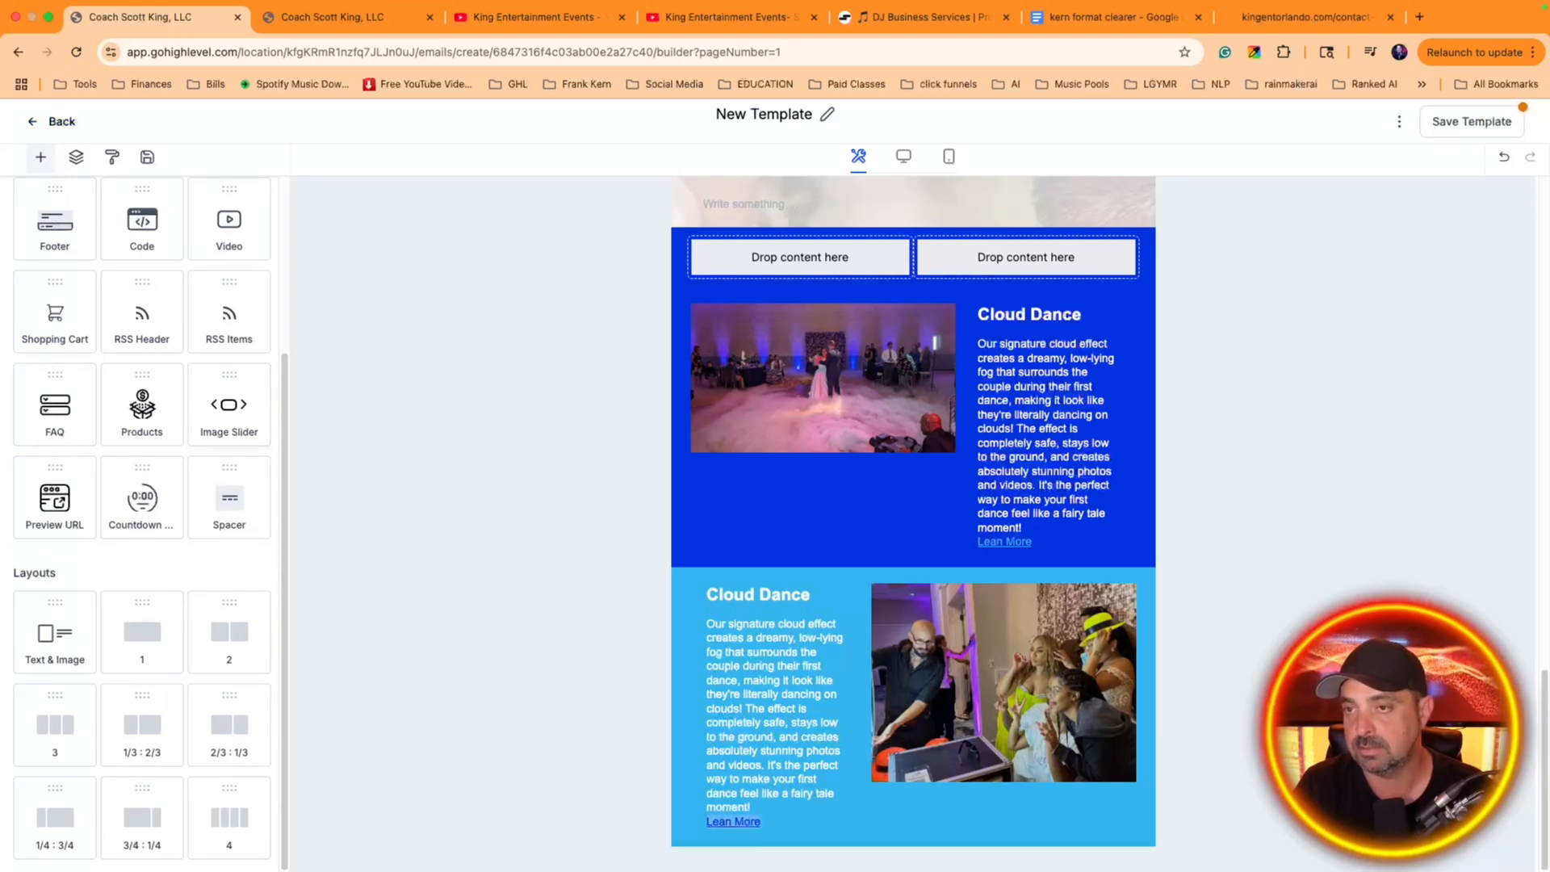
{"action": "scroll", "coordinate": [146, 379], "scroll_direction": "up", "scroll_amount": 2}
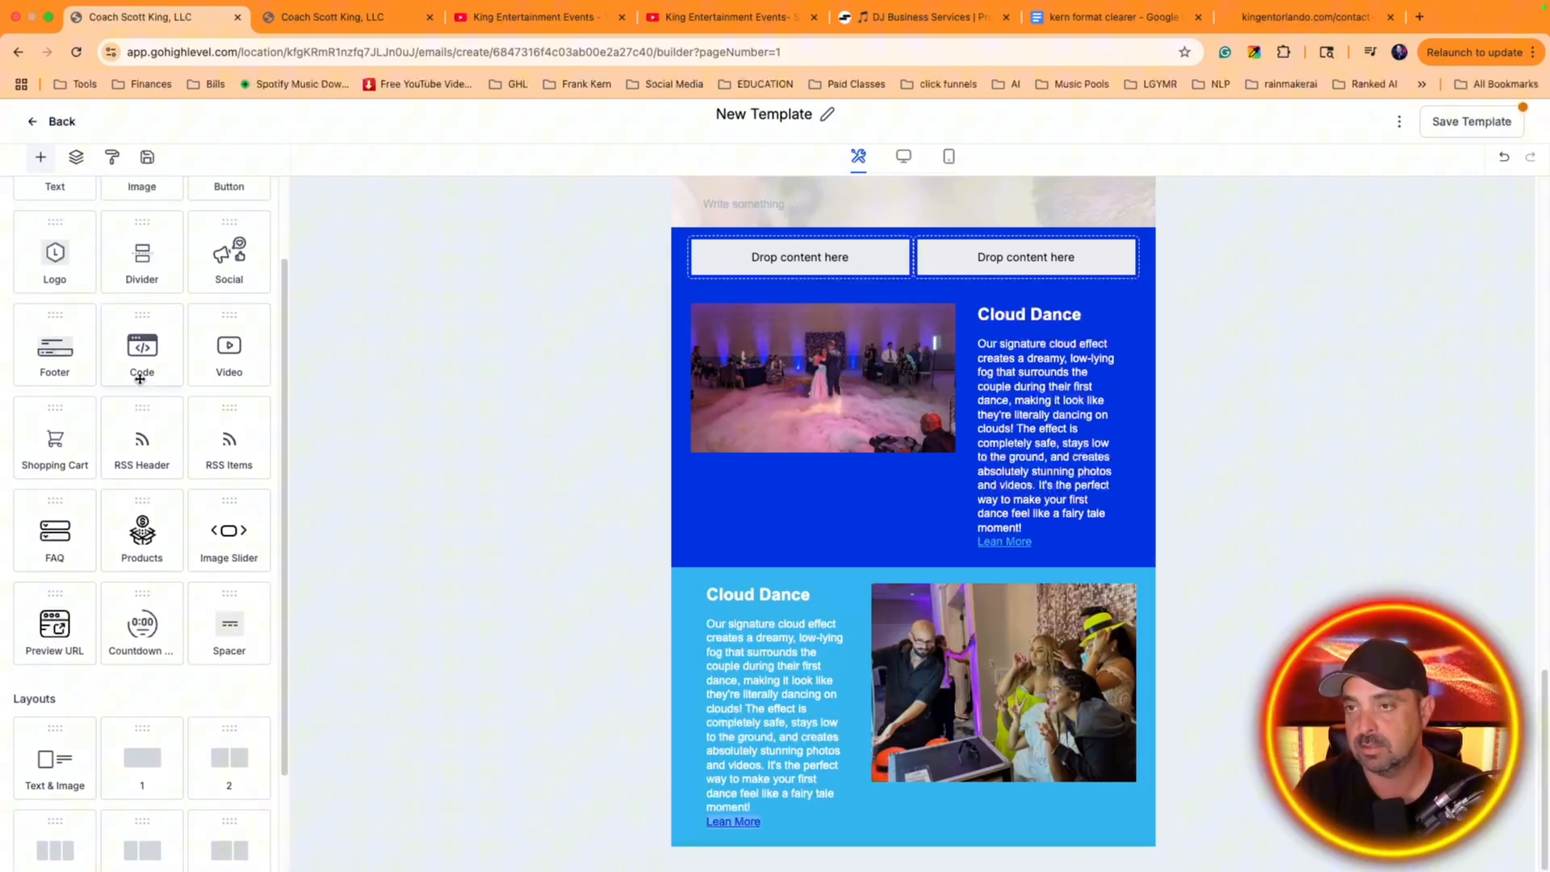
{"action": "left_click_drag", "start_coordinate": [55, 347], "coordinate": [64, 302]}
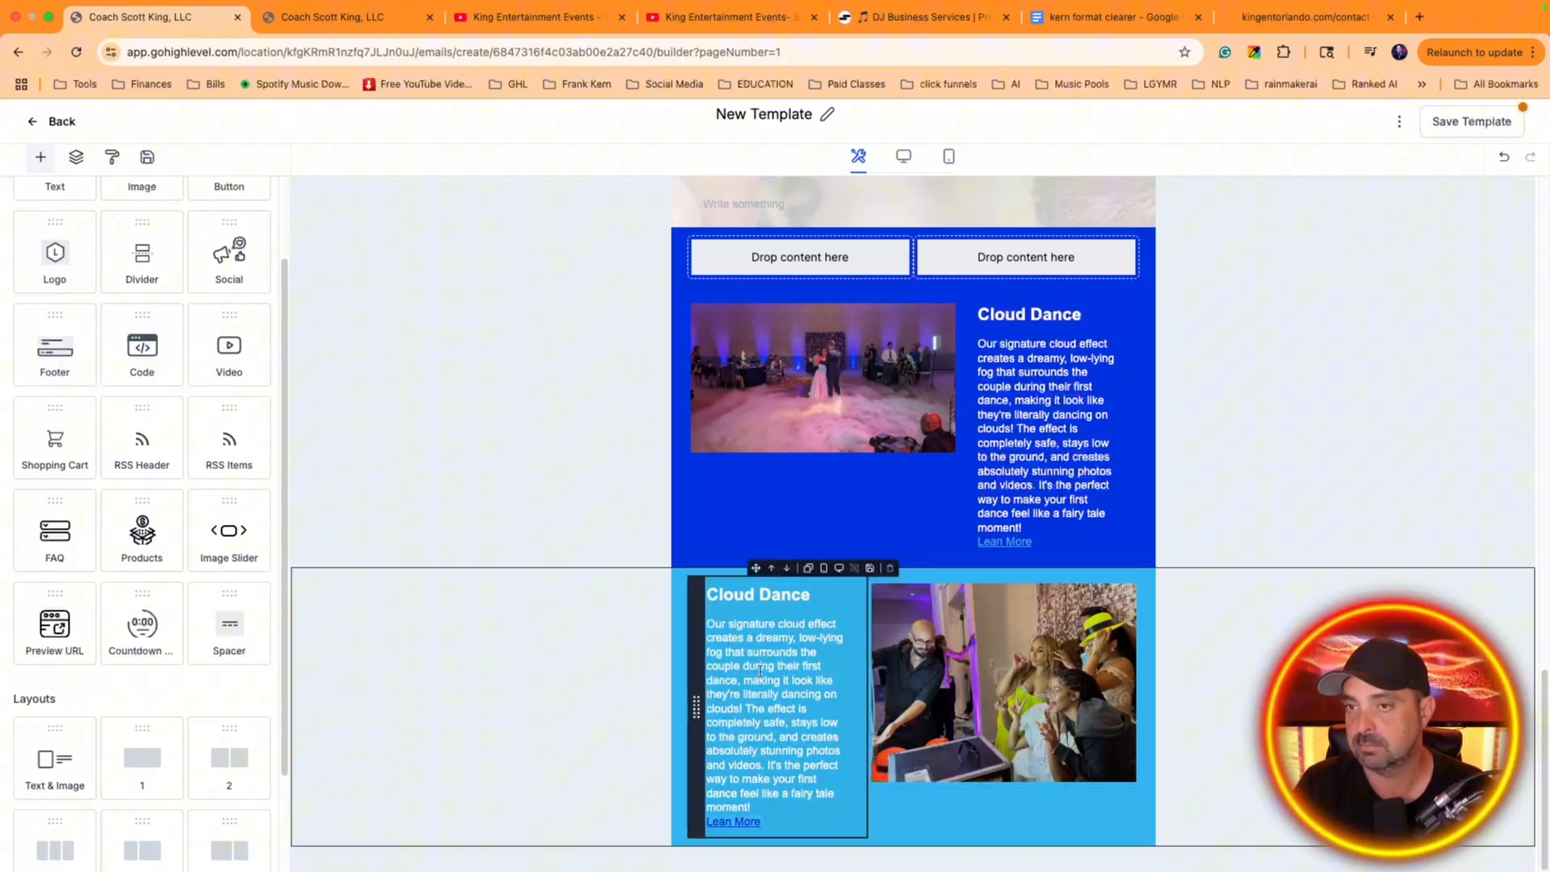
{"action": "left_click_drag", "start_coordinate": [132, 746], "coordinate": [751, 856]}
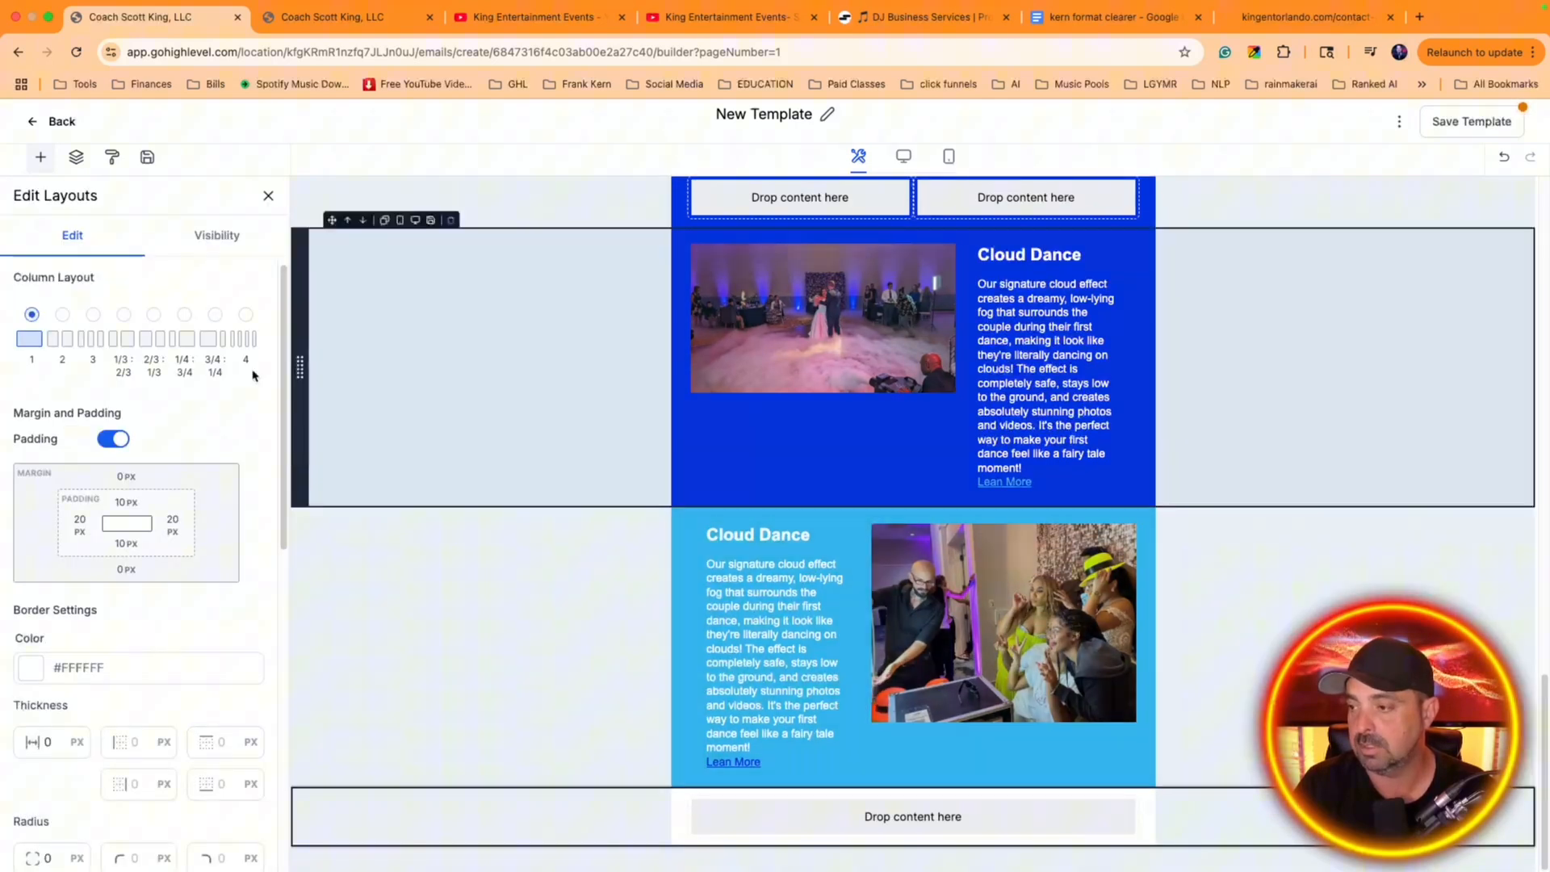
Place a Footer element in the empty one-column layout at the end of the email
{"action": "left_click", "coordinate": [50, 121]}
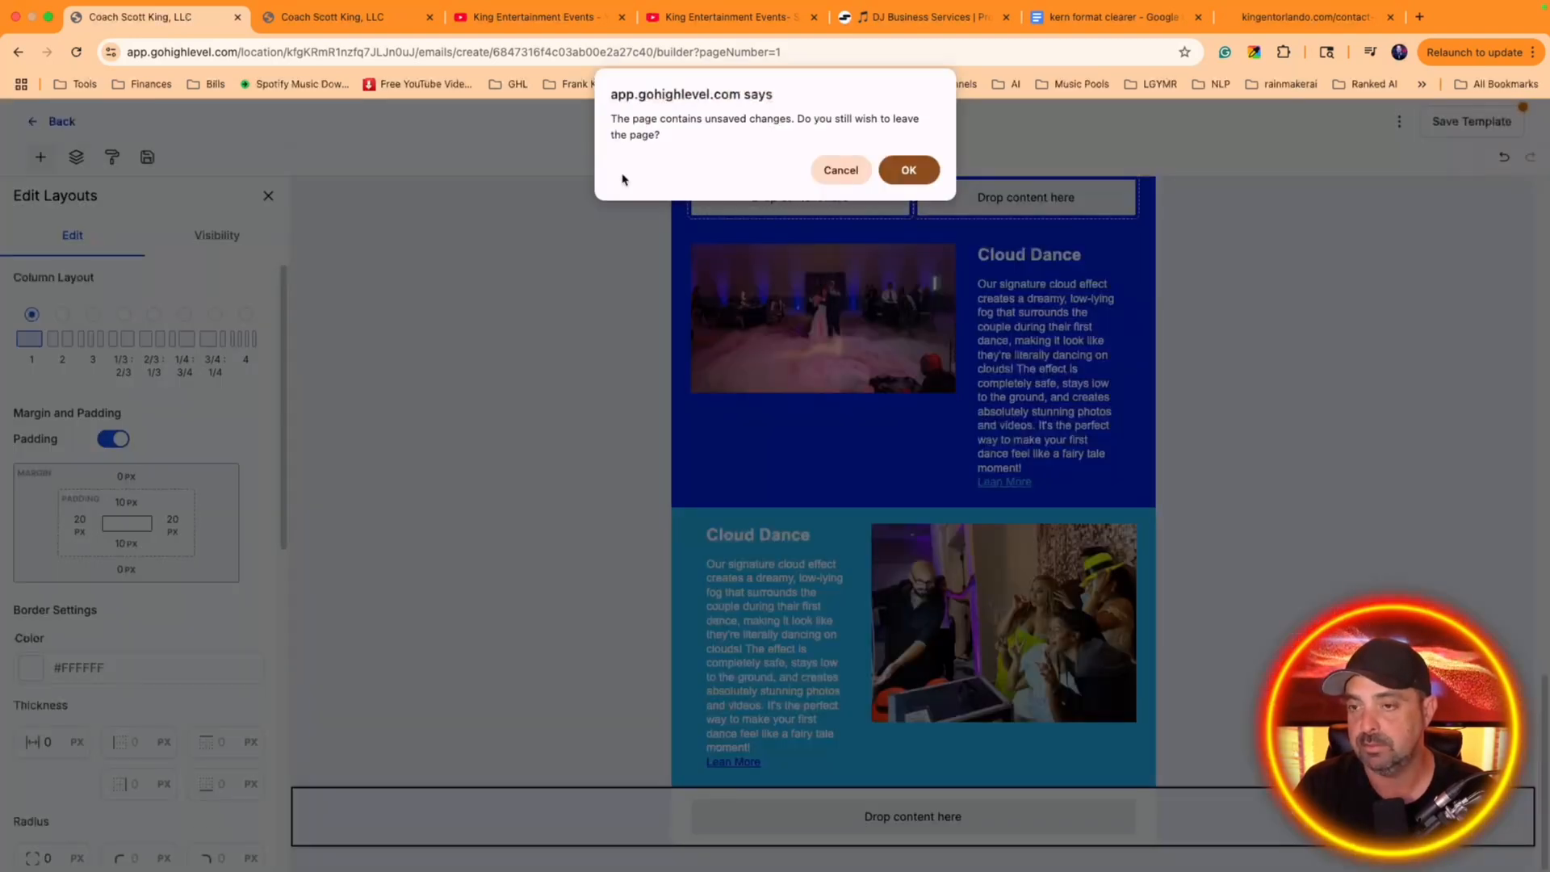
{"action": "key", "text": "Escape"}
{"action": "left_click", "coordinate": [40, 157]}
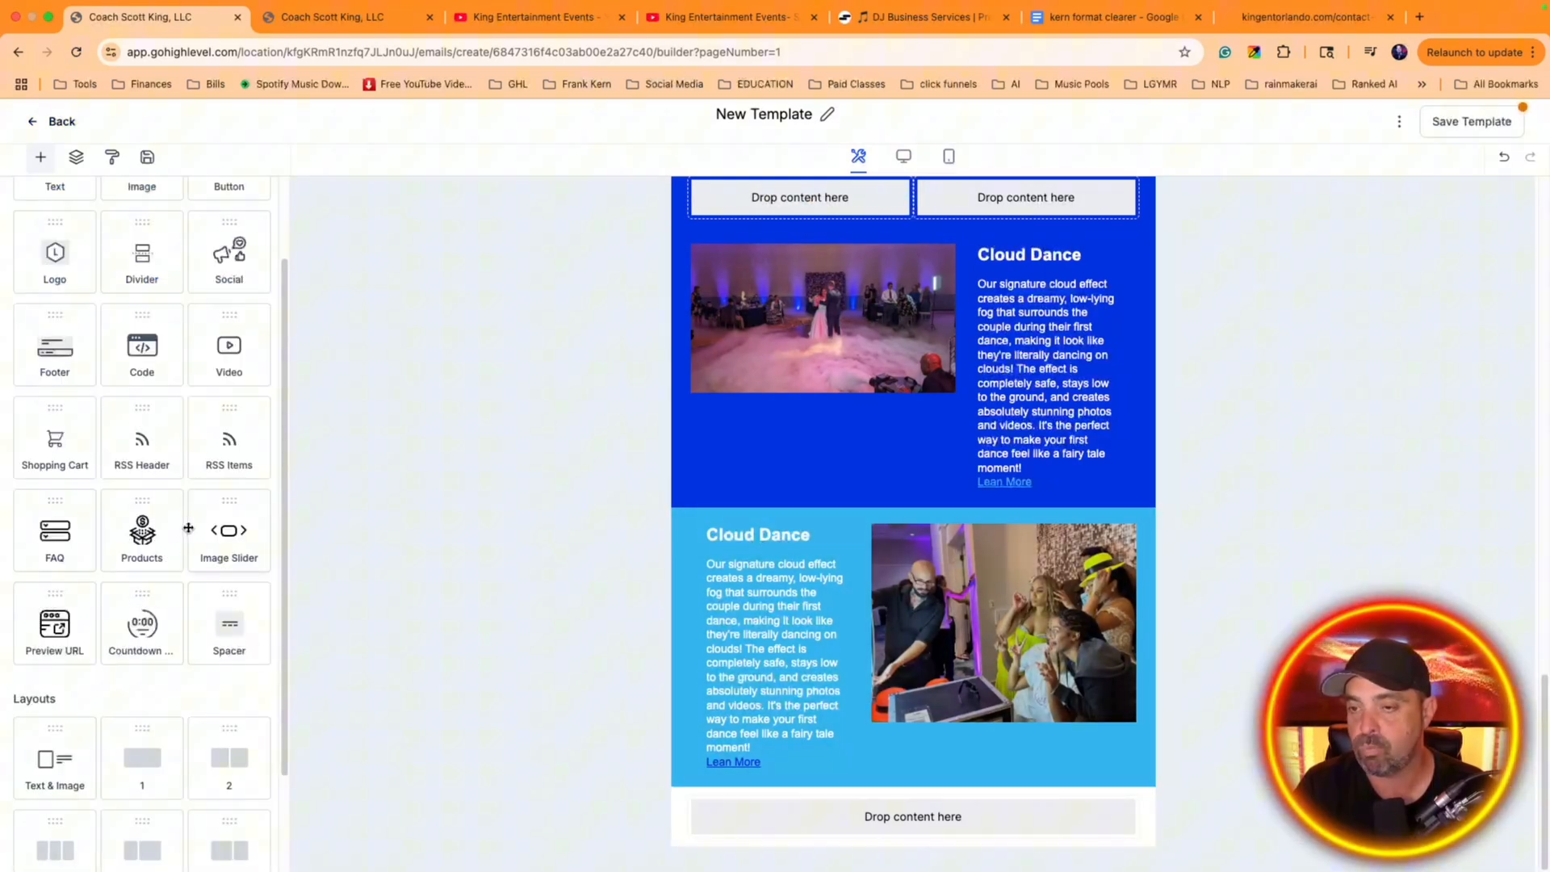
{"action": "left_click_drag", "start_coordinate": [71, 360], "coordinate": [711, 719]}
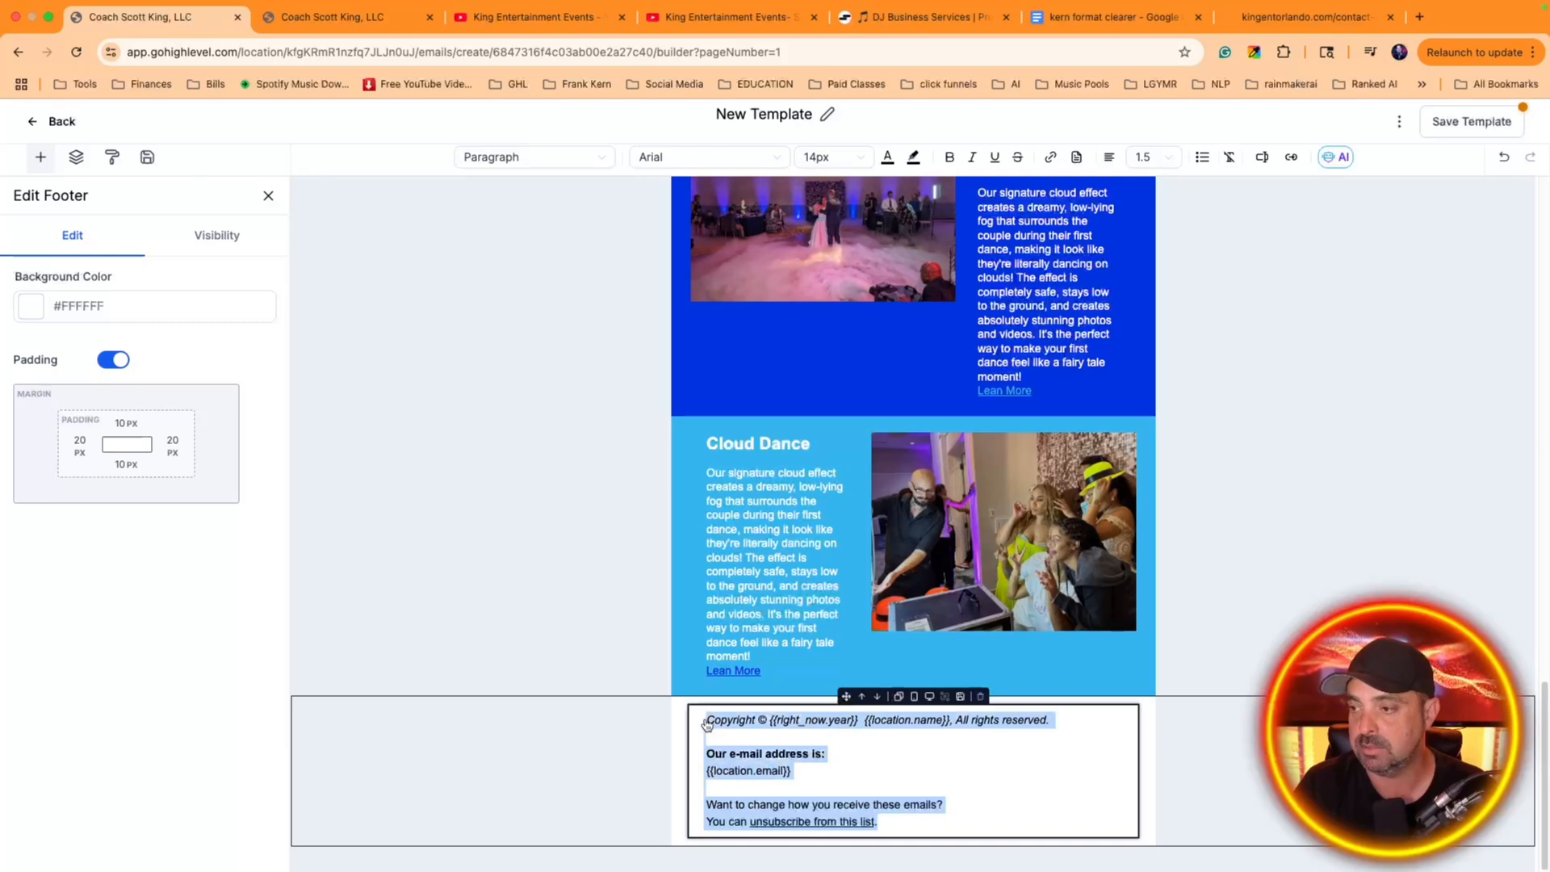
Center-align all of the footer text, from the copyright line to the unsubscribe line
{"action": "left_click", "coordinate": [1110, 157]}
{"action": "left_click", "coordinate": [1096, 190]}
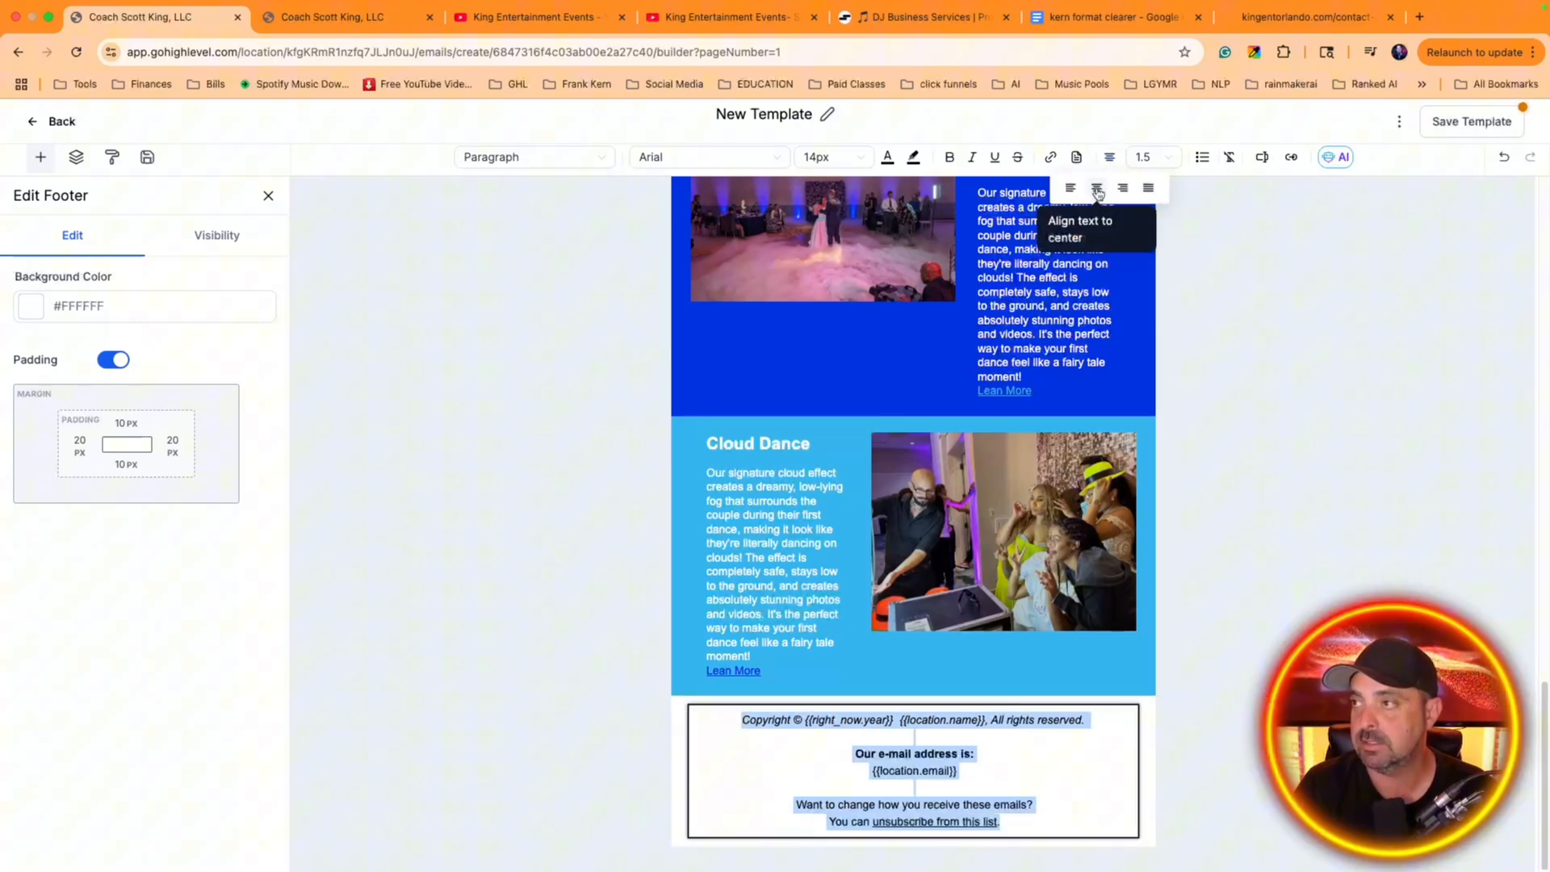
{"action": "left_click", "coordinate": [1039, 747]}
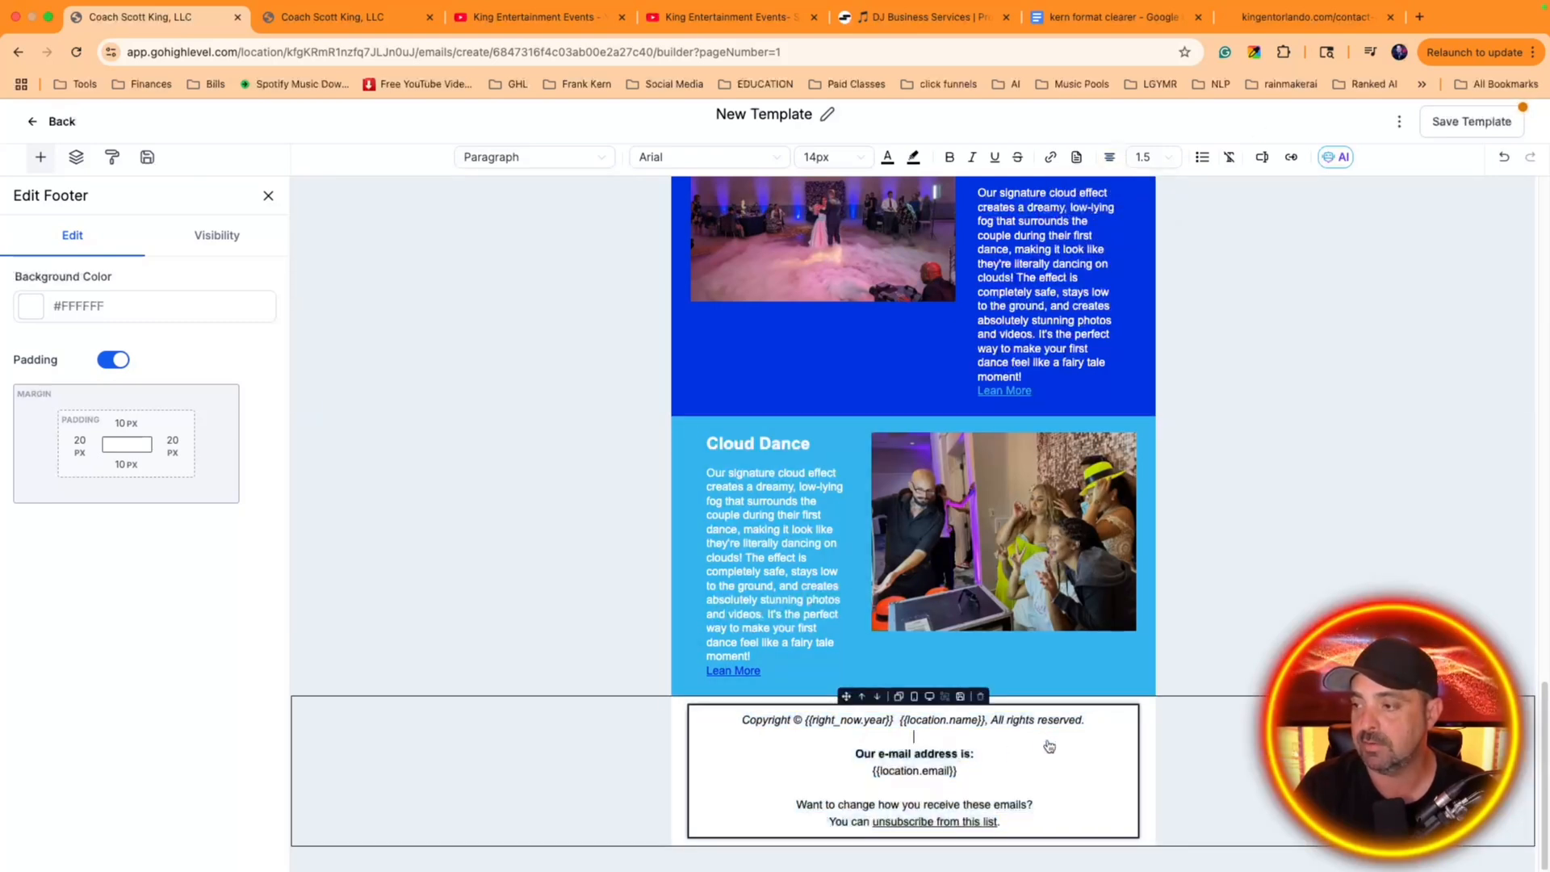
{"action": "left_click", "coordinate": [34, 122]}
{"action": "left_click", "coordinate": [840, 170]}
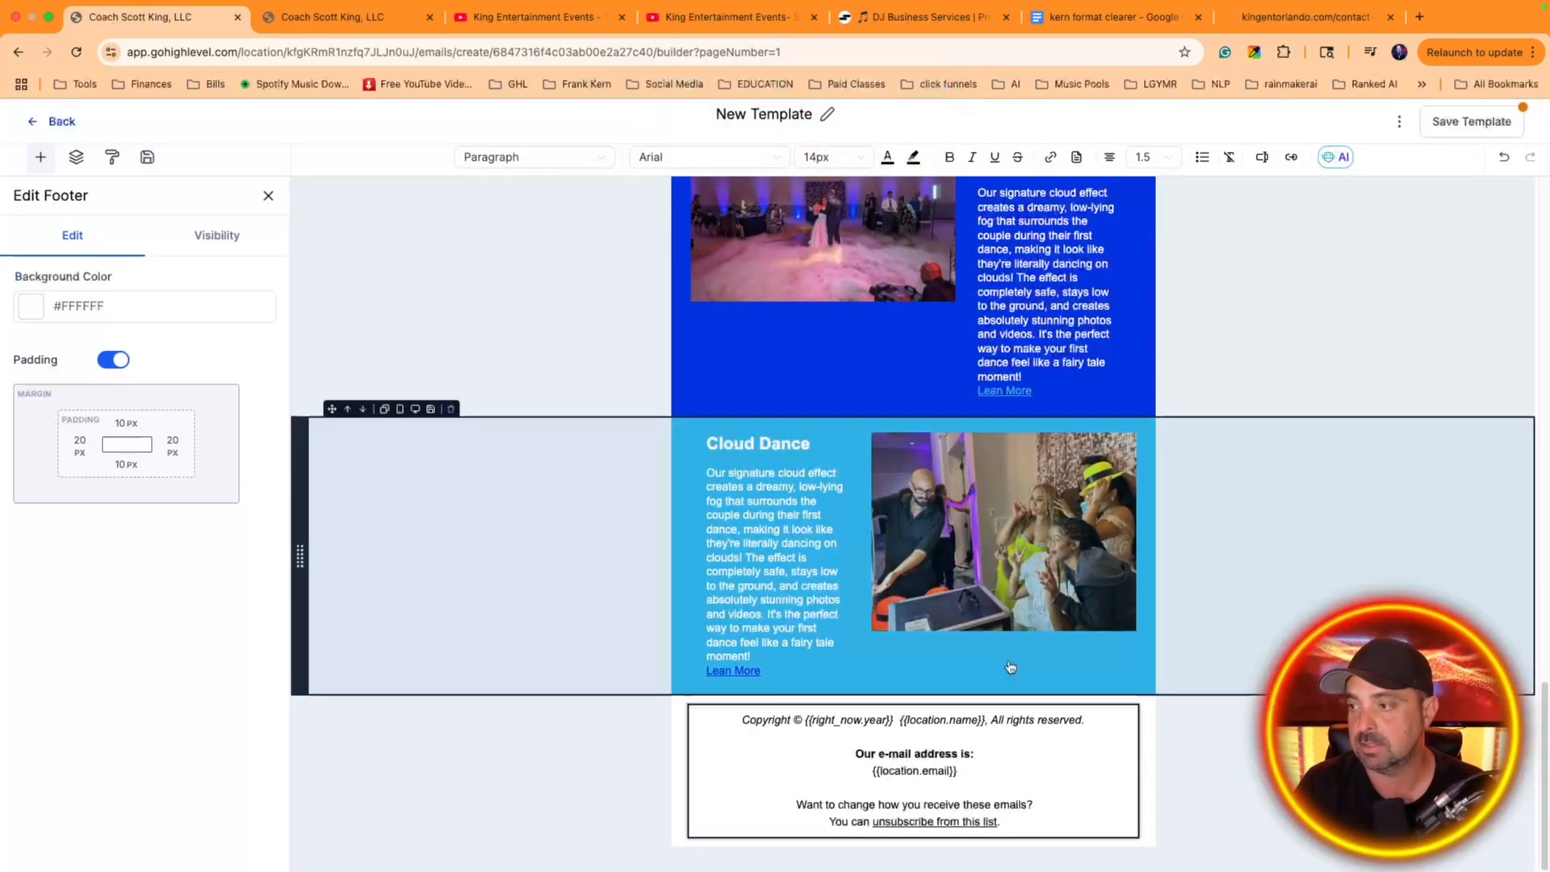
Add a Social element above the copyright text in the footer layout
{"action": "left_click", "coordinate": [268, 195]}
{"action": "scroll", "coordinate": [277, 339], "scroll_direction": "down", "scroll_amount": 2}
{"action": "scroll", "coordinate": [151, 466], "scroll_direction": "up", "scroll_amount": 2}
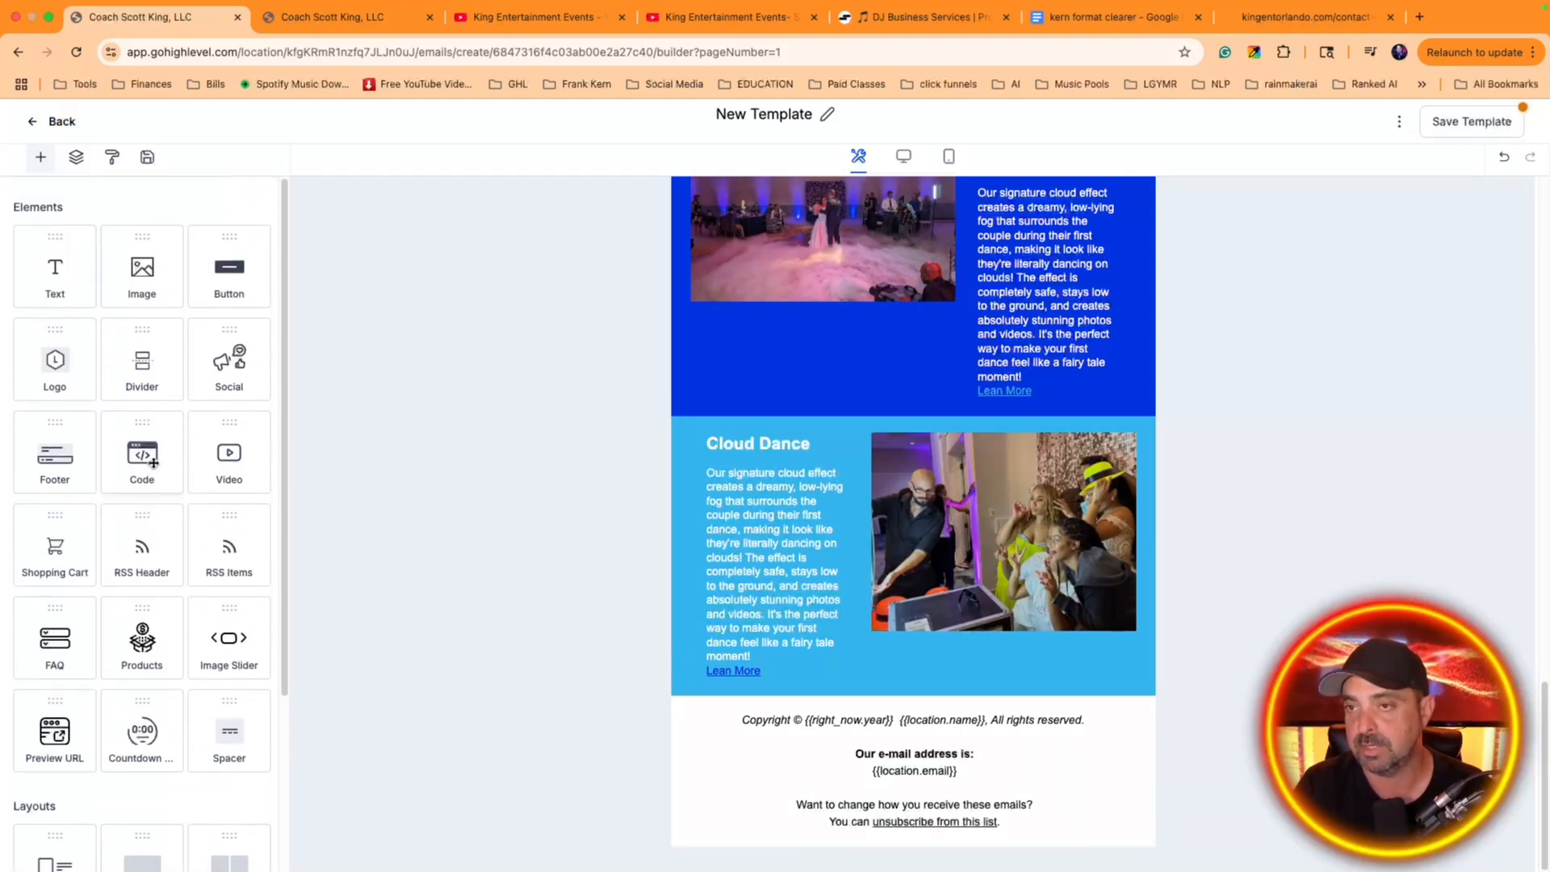
{"action": "left_click_drag", "start_coordinate": [228, 359], "coordinate": [765, 718]}
{"action": "left_click", "coordinate": [636, 696]}
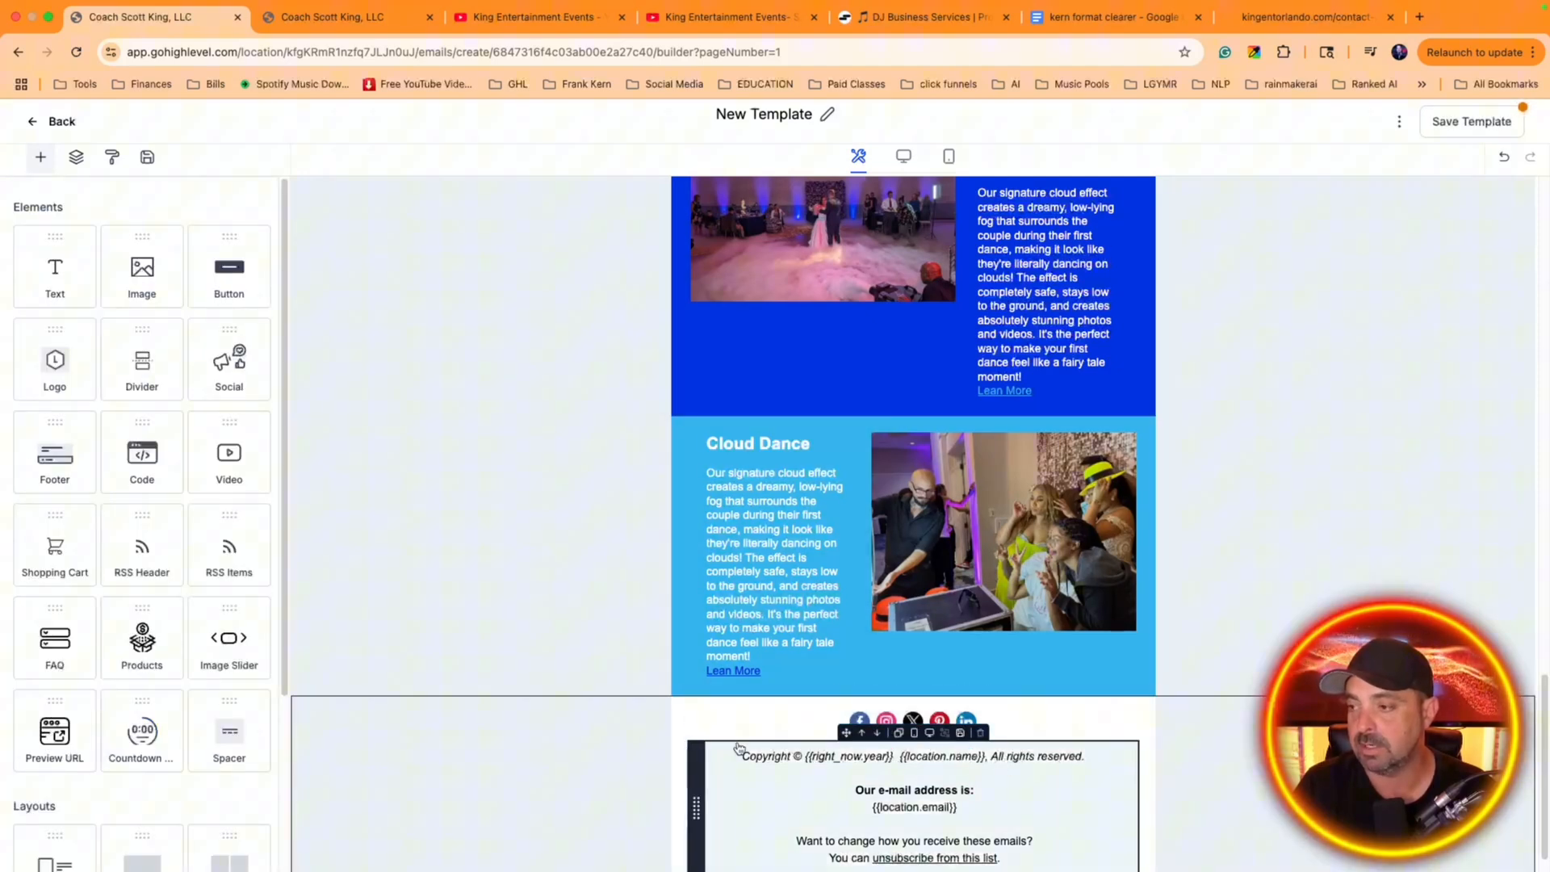
Set the background color of the footer layout to blue #071ce0
{"action": "left_click", "coordinate": [672, 764]}
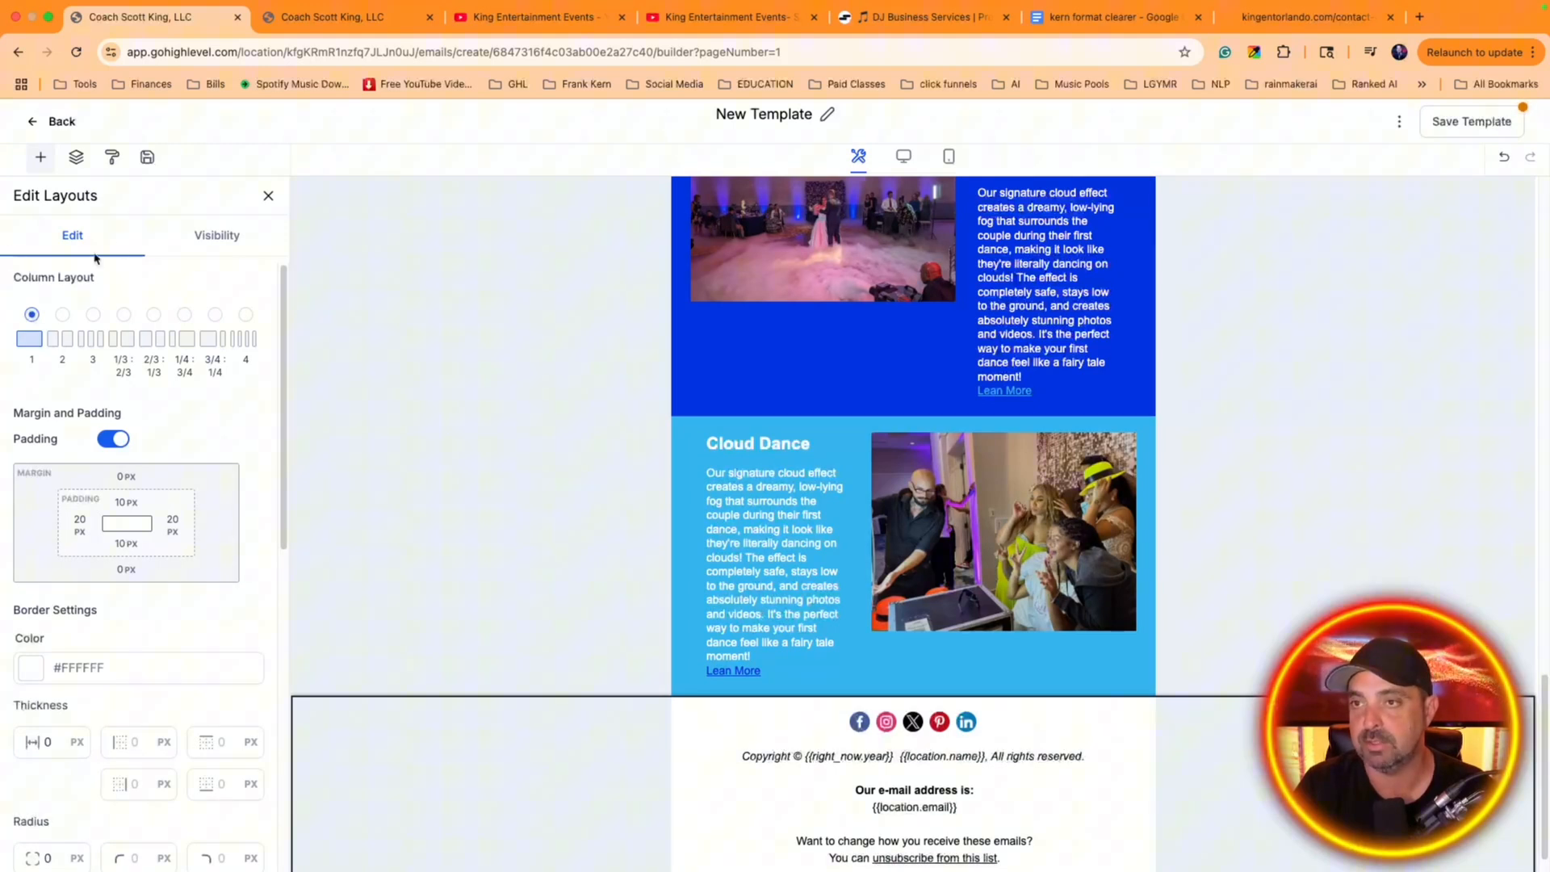
{"action": "scroll", "coordinate": [201, 423], "scroll_direction": "down", "scroll_amount": 6}
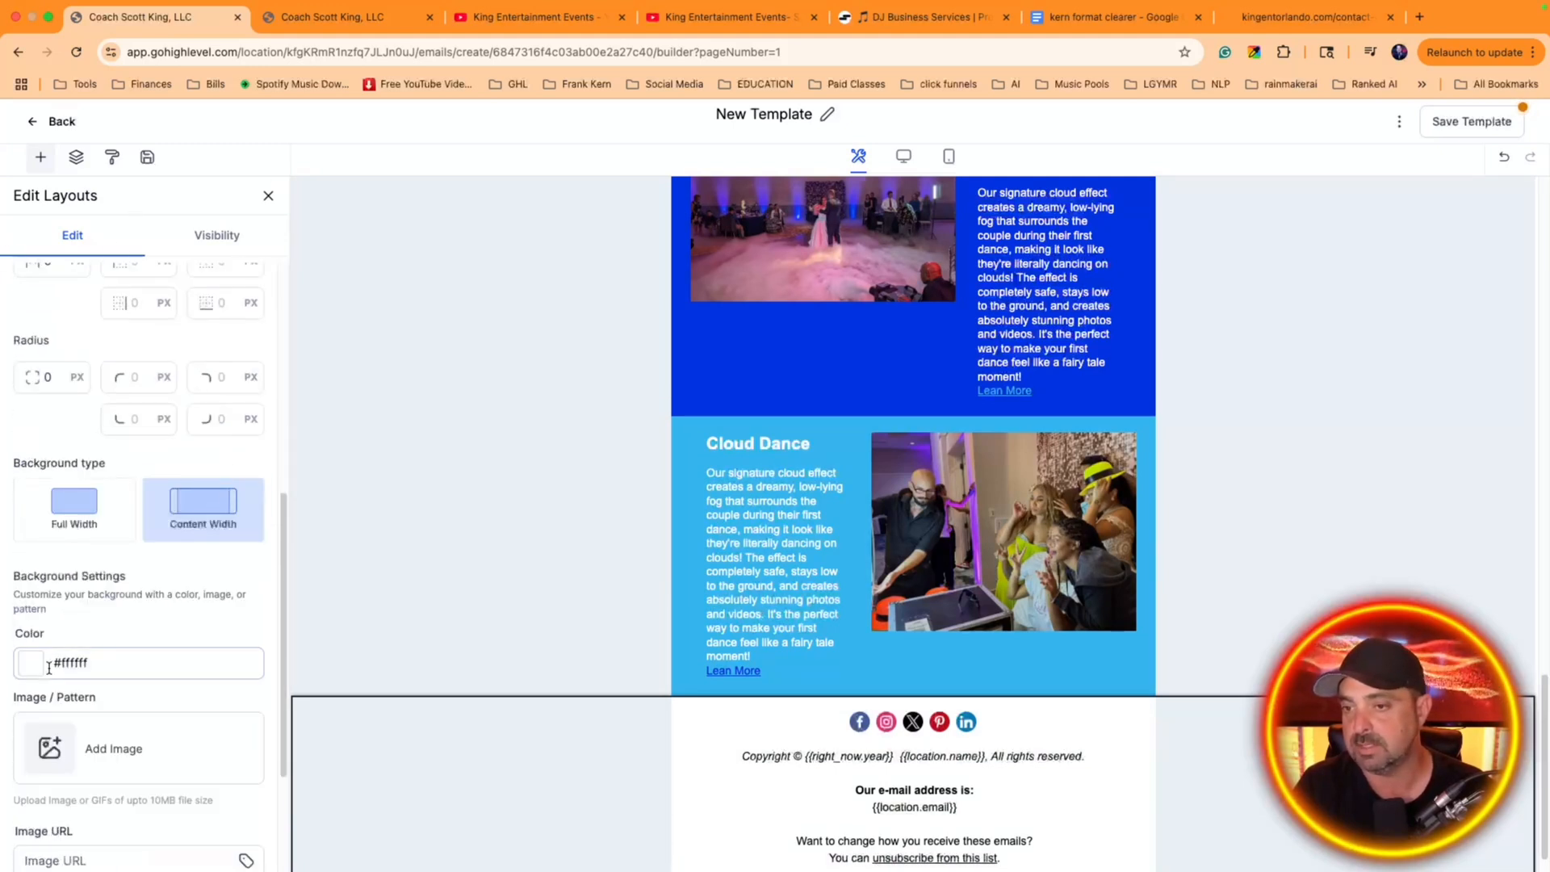
{"action": "left_click", "coordinate": [32, 663]}
{"action": "left_click", "coordinate": [159, 608]}
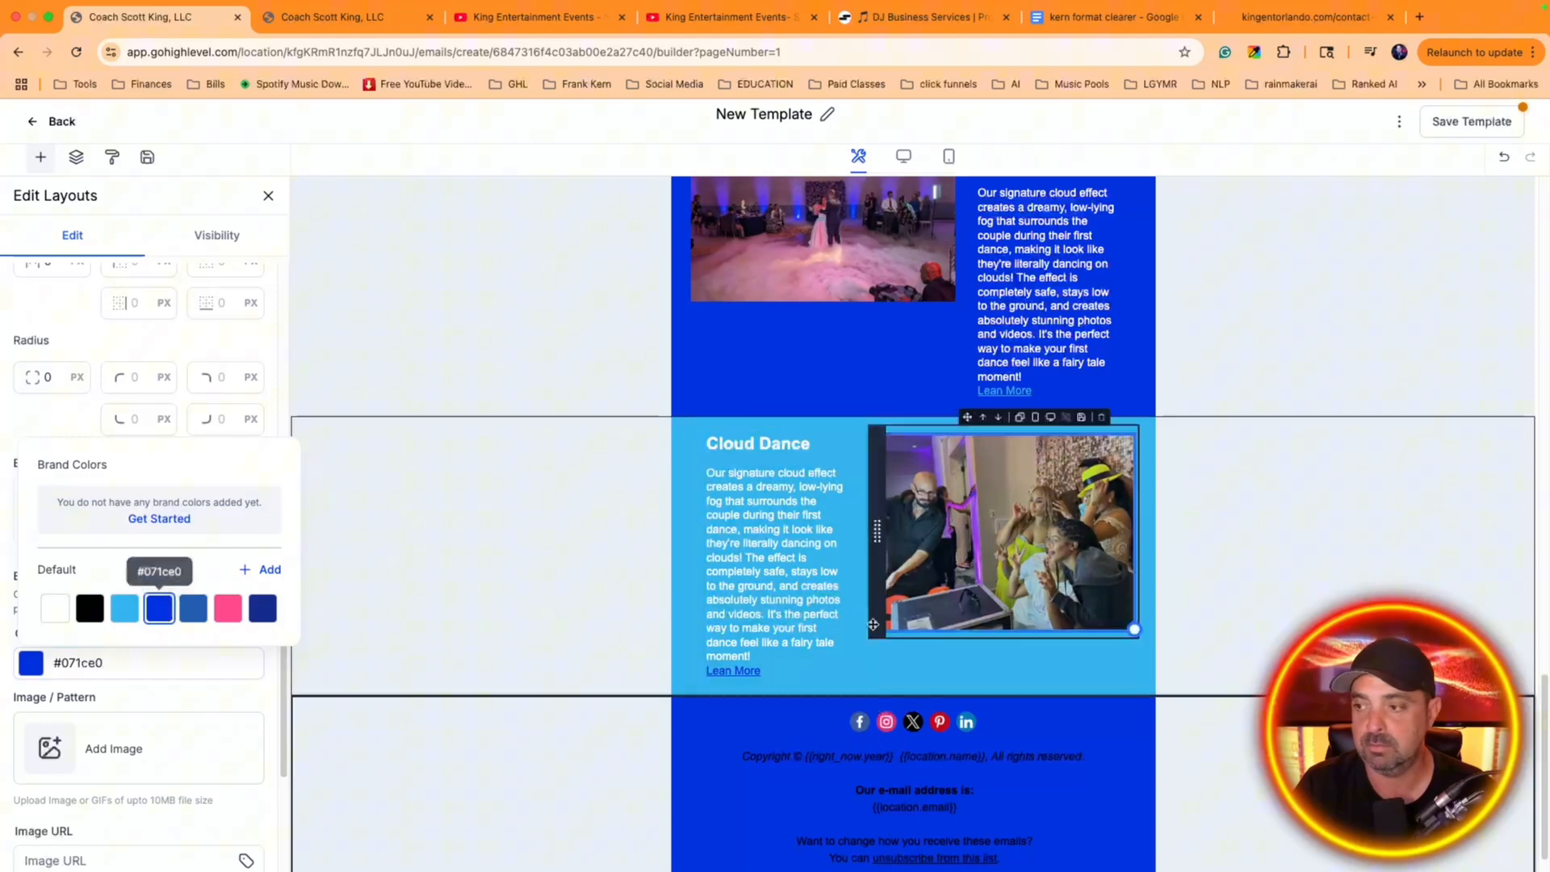
Change all of the footer text to white #FFFFFF
{"action": "scroll", "coordinate": [860, 638], "scroll_direction": "down", "scroll_amount": 1}
{"action": "left_click", "coordinate": [829, 721]}
{"action": "left_click", "coordinate": [972, 788]}
{"action": "key", "text": "ctrl+a"}
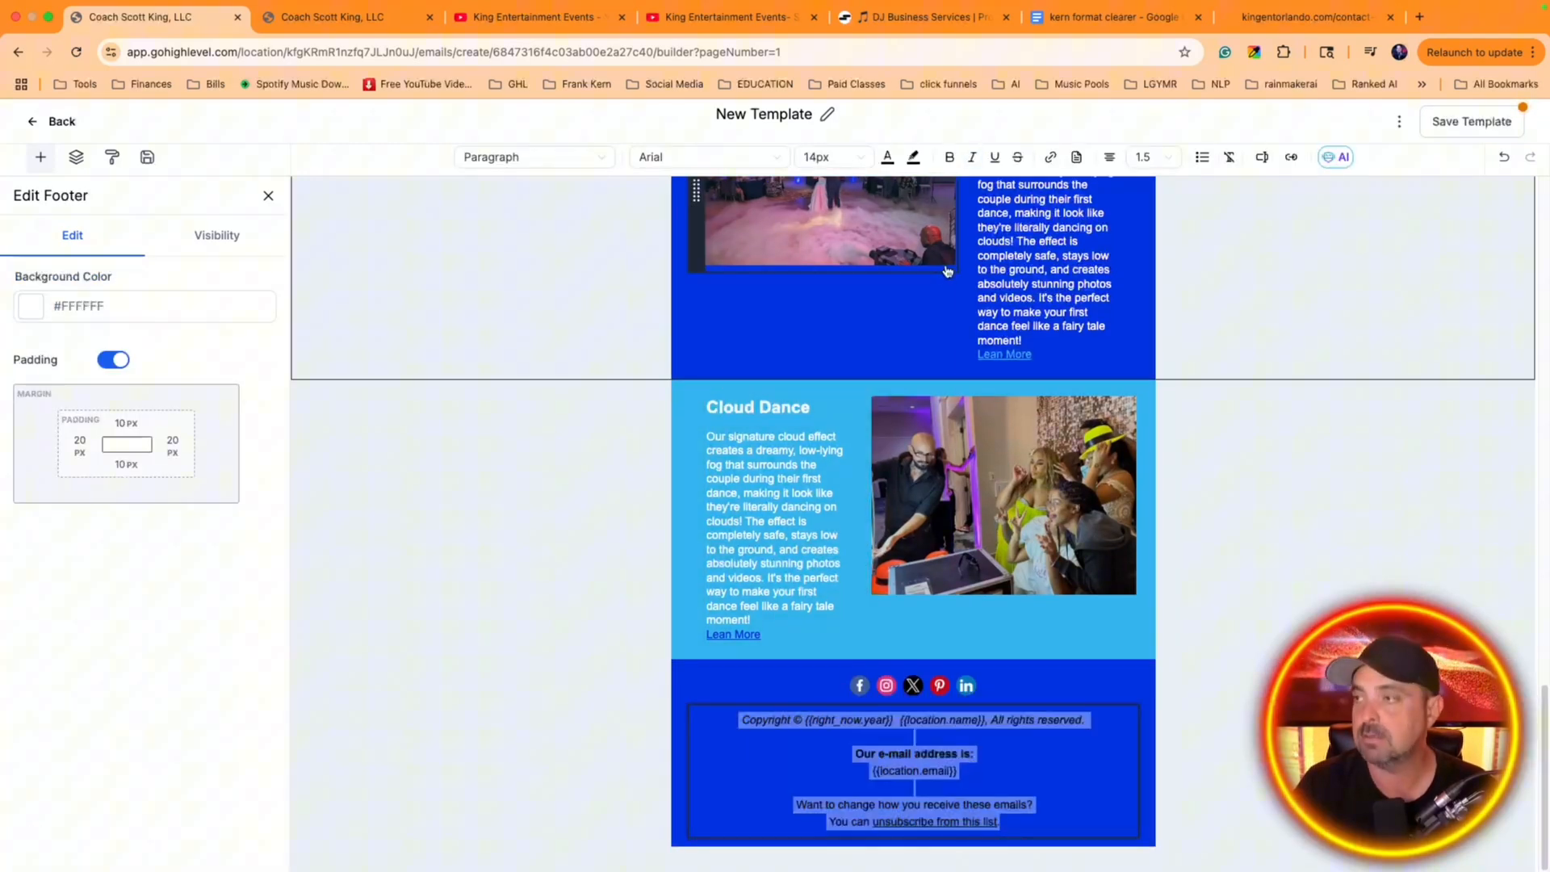
{"action": "left_click", "coordinate": [888, 157]}
{"action": "left_click", "coordinate": [783, 340]}
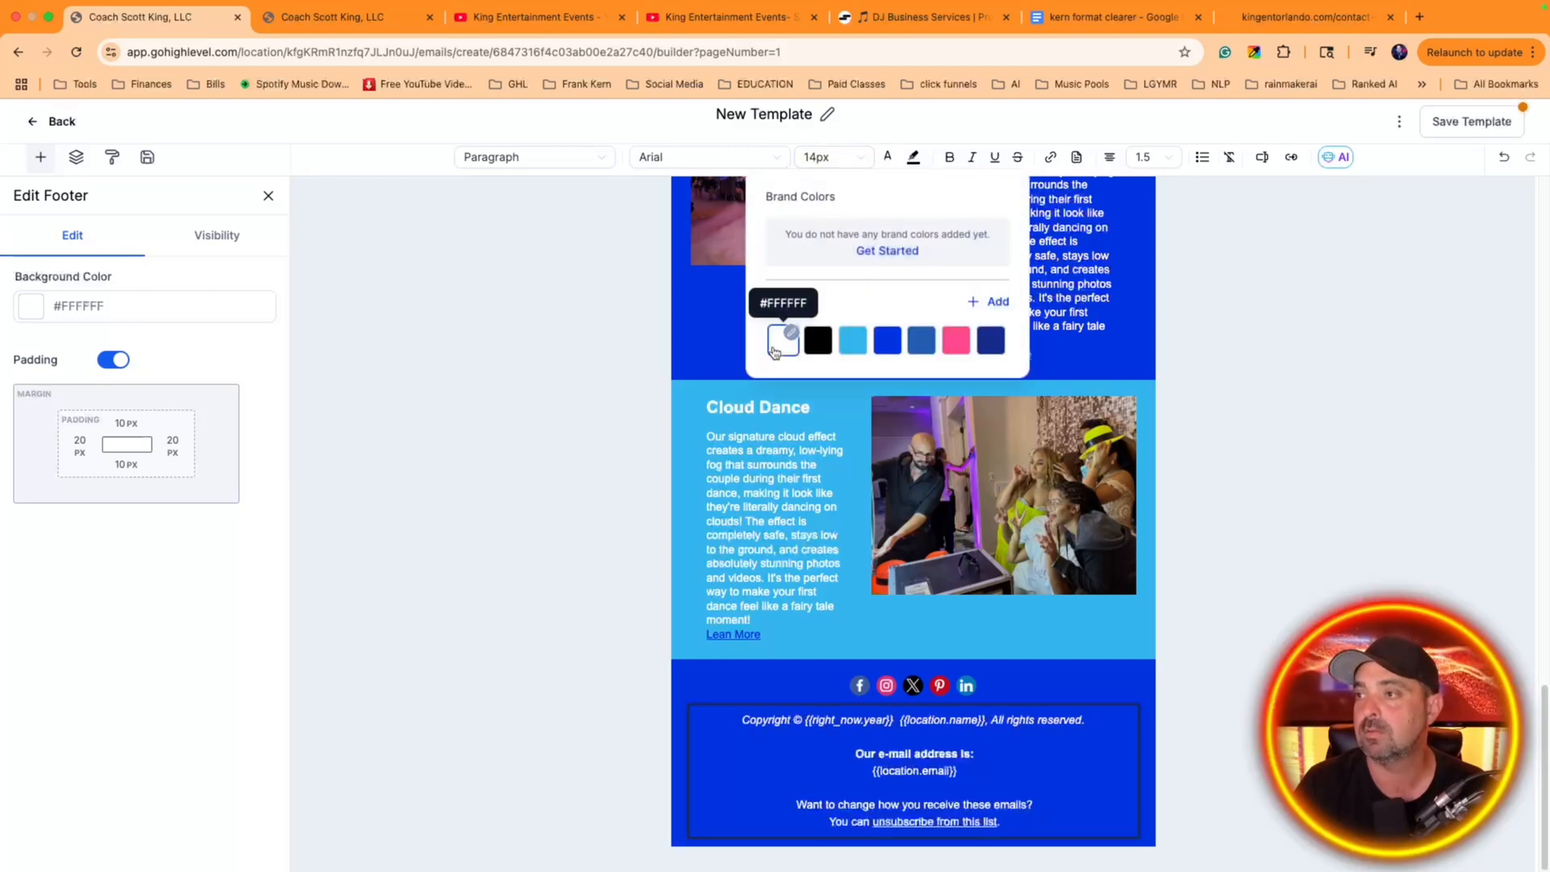
Set the footer's social links to display as Icon-Text
{"action": "left_click", "coordinate": [1006, 694]}
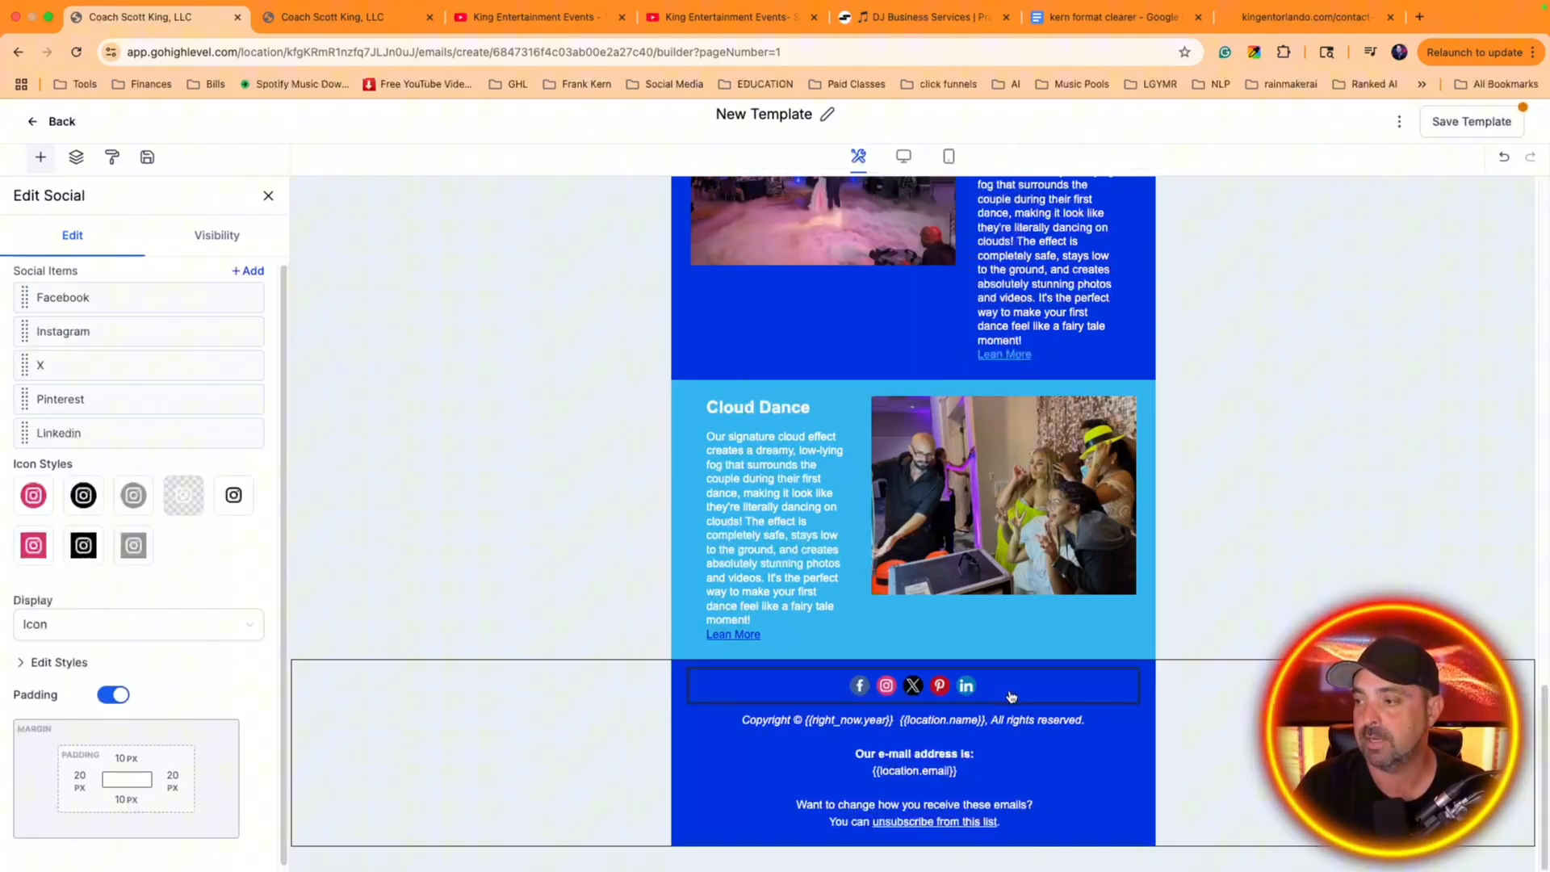
{"action": "left_click", "coordinate": [145, 636]}
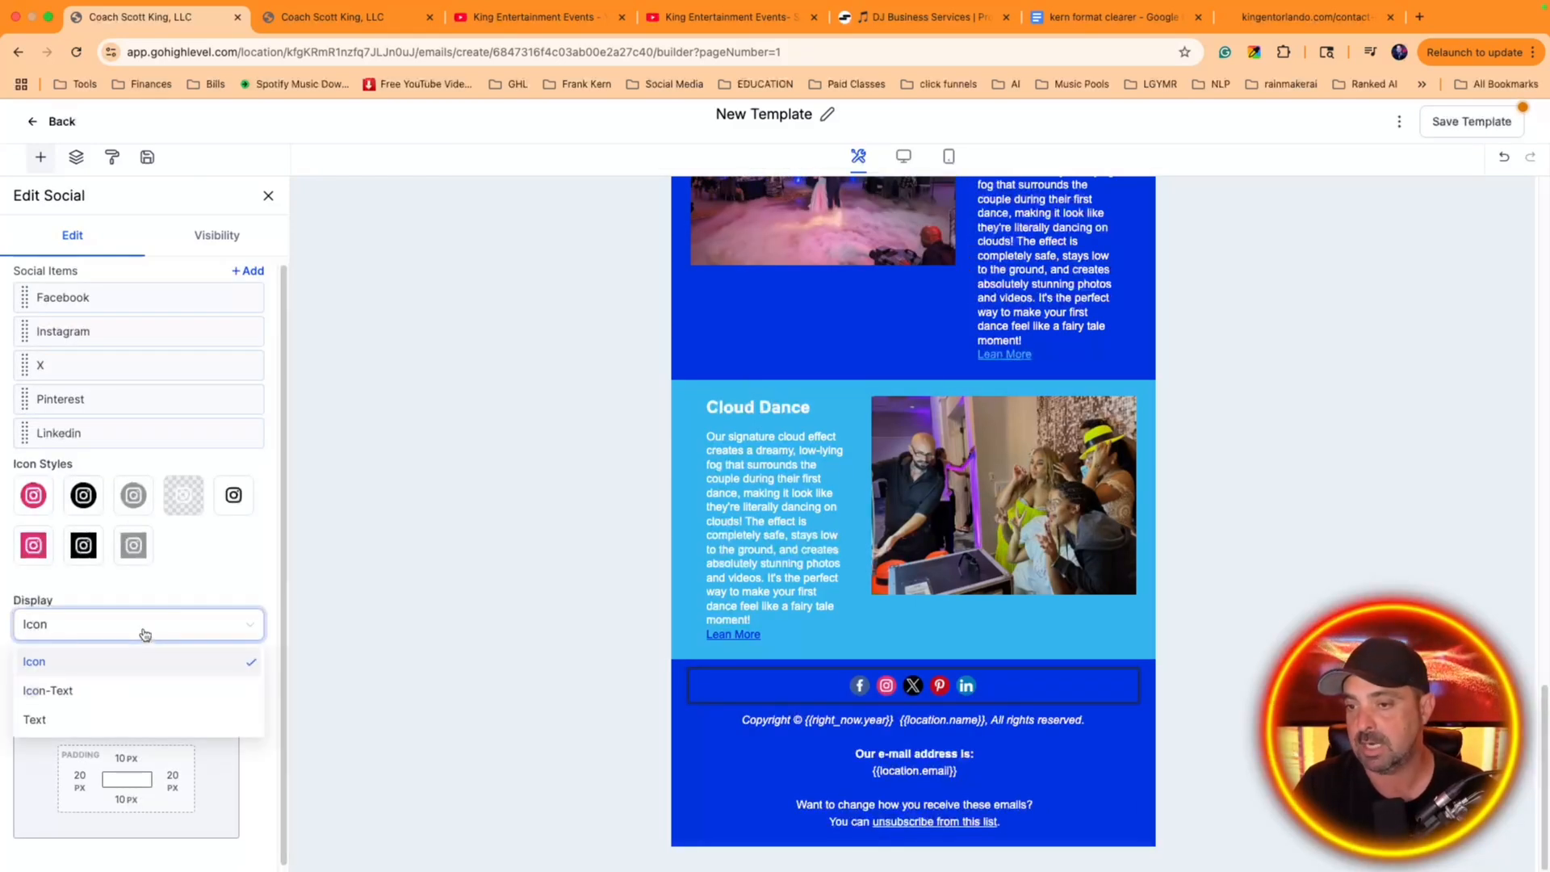
{"action": "left_click", "coordinate": [111, 691]}
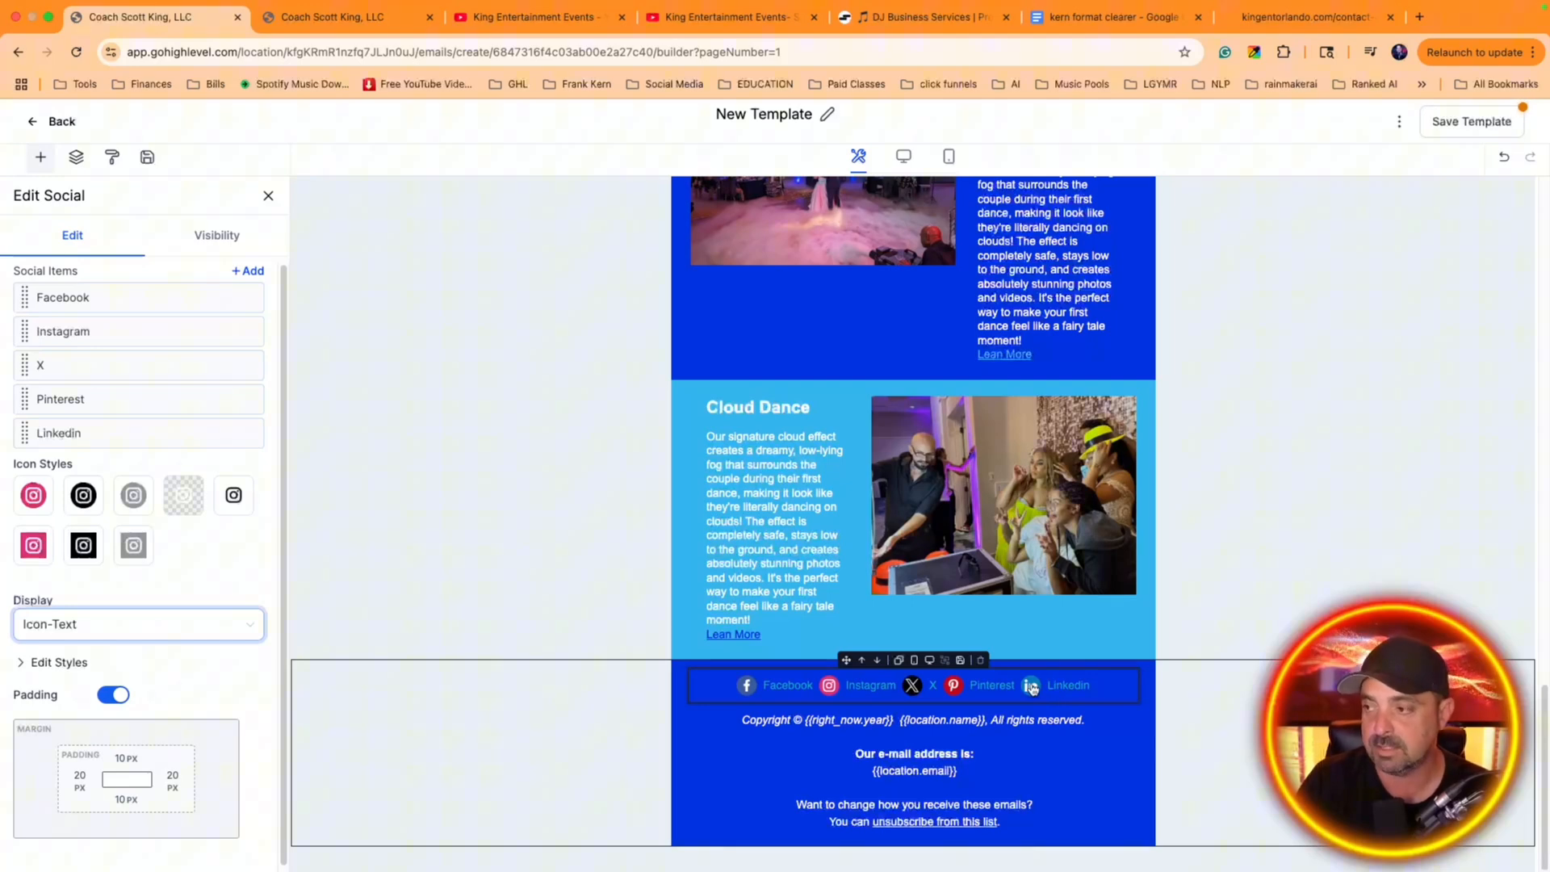
{"action": "left_click", "coordinate": [935, 616]}
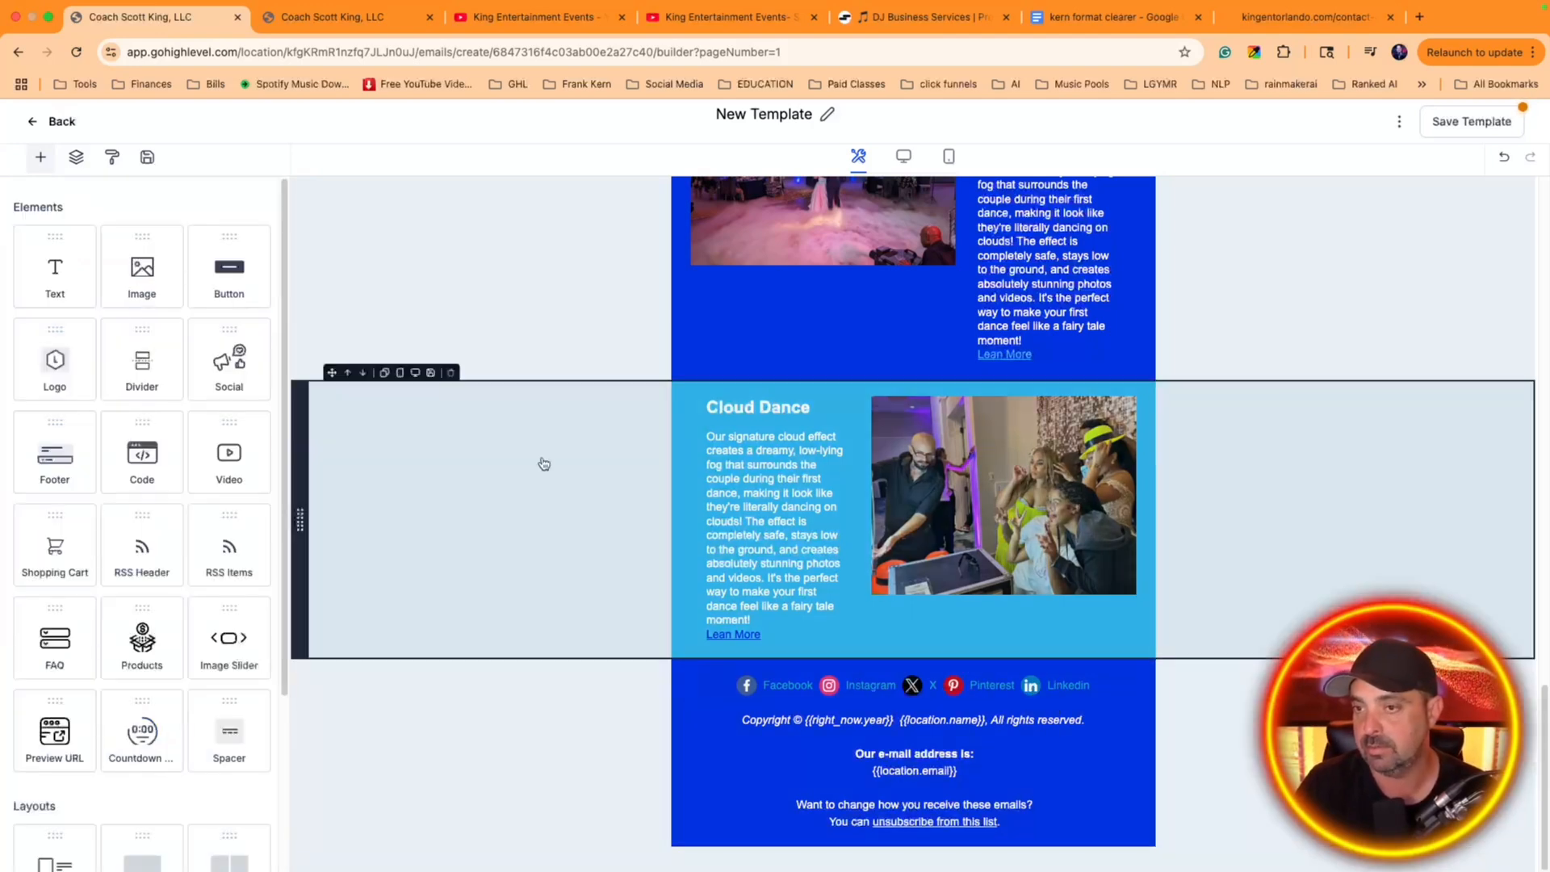
Open the LinkedIn item in the footer's Social element for editing and change its network to Website
{"action": "left_click", "coordinate": [710, 684]}
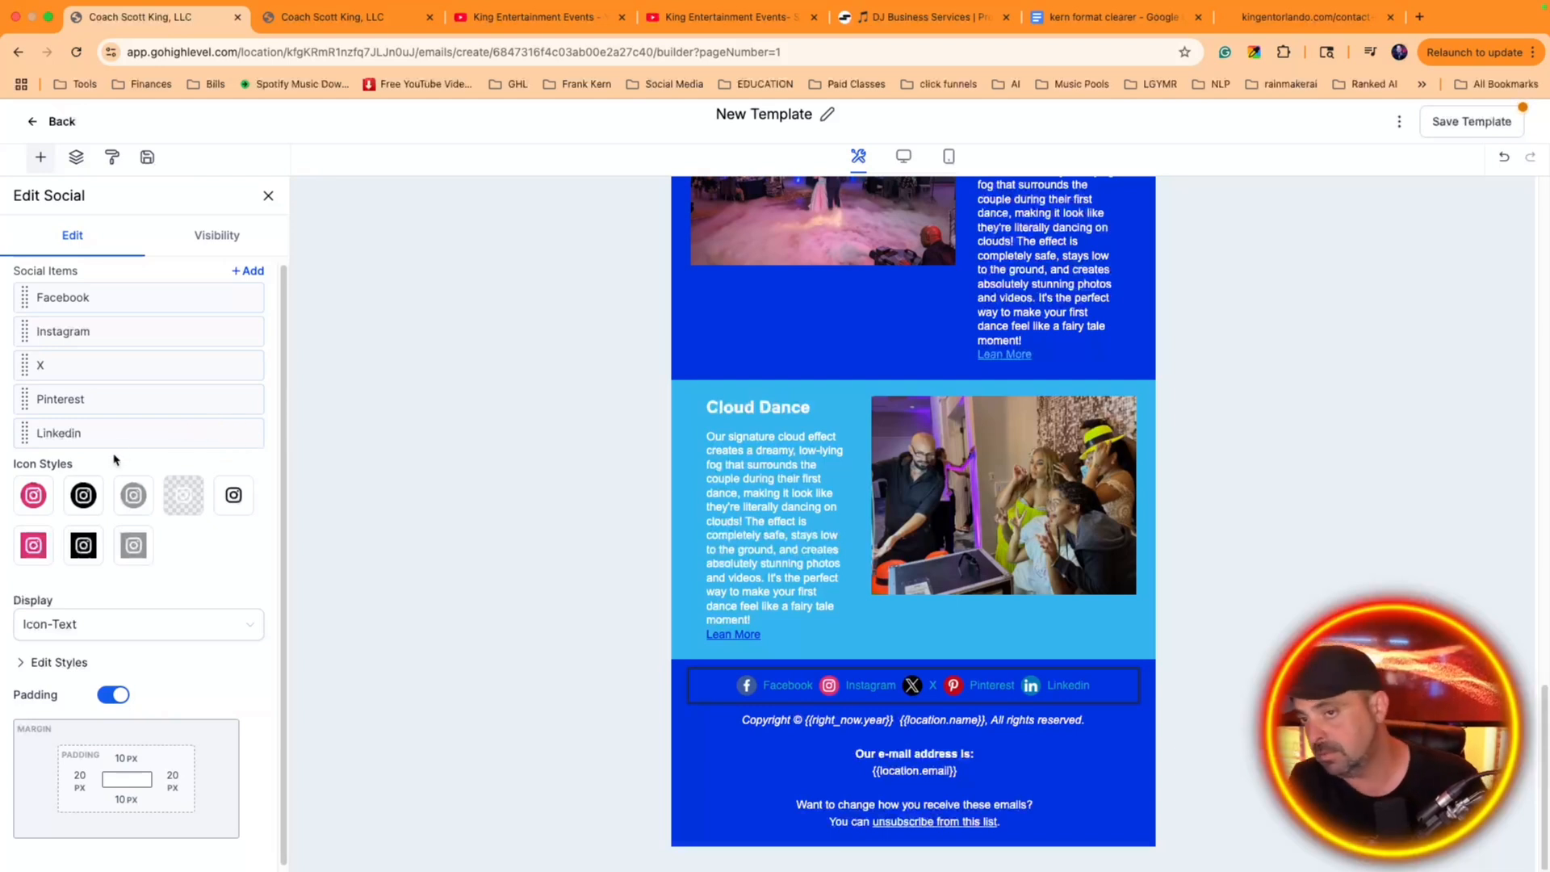
{"action": "double_click", "coordinate": [67, 431]}
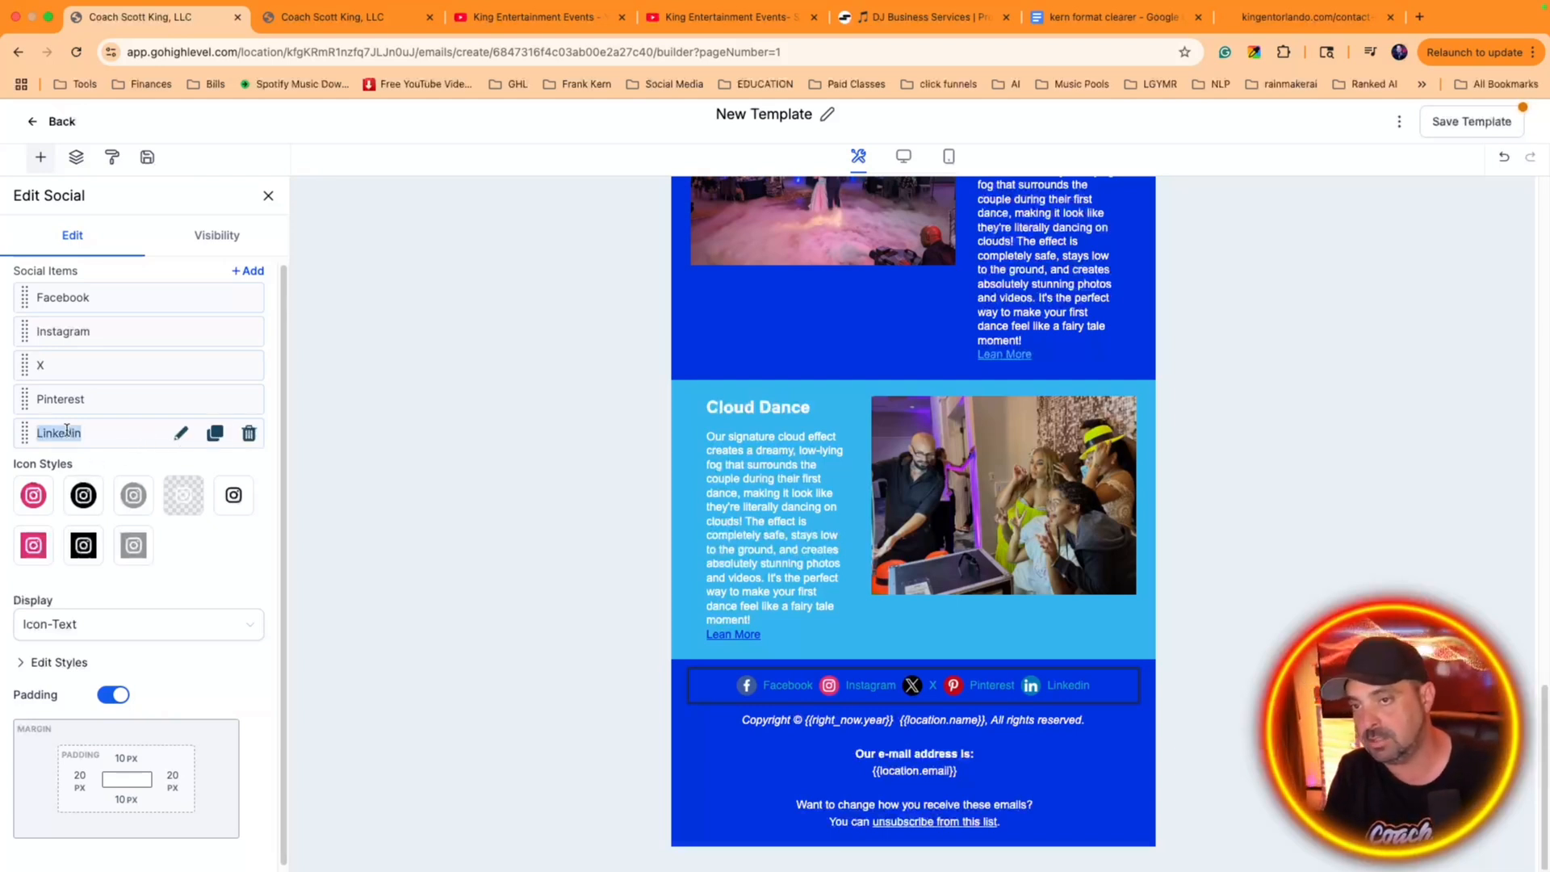
{"action": "left_click", "coordinate": [182, 436]}
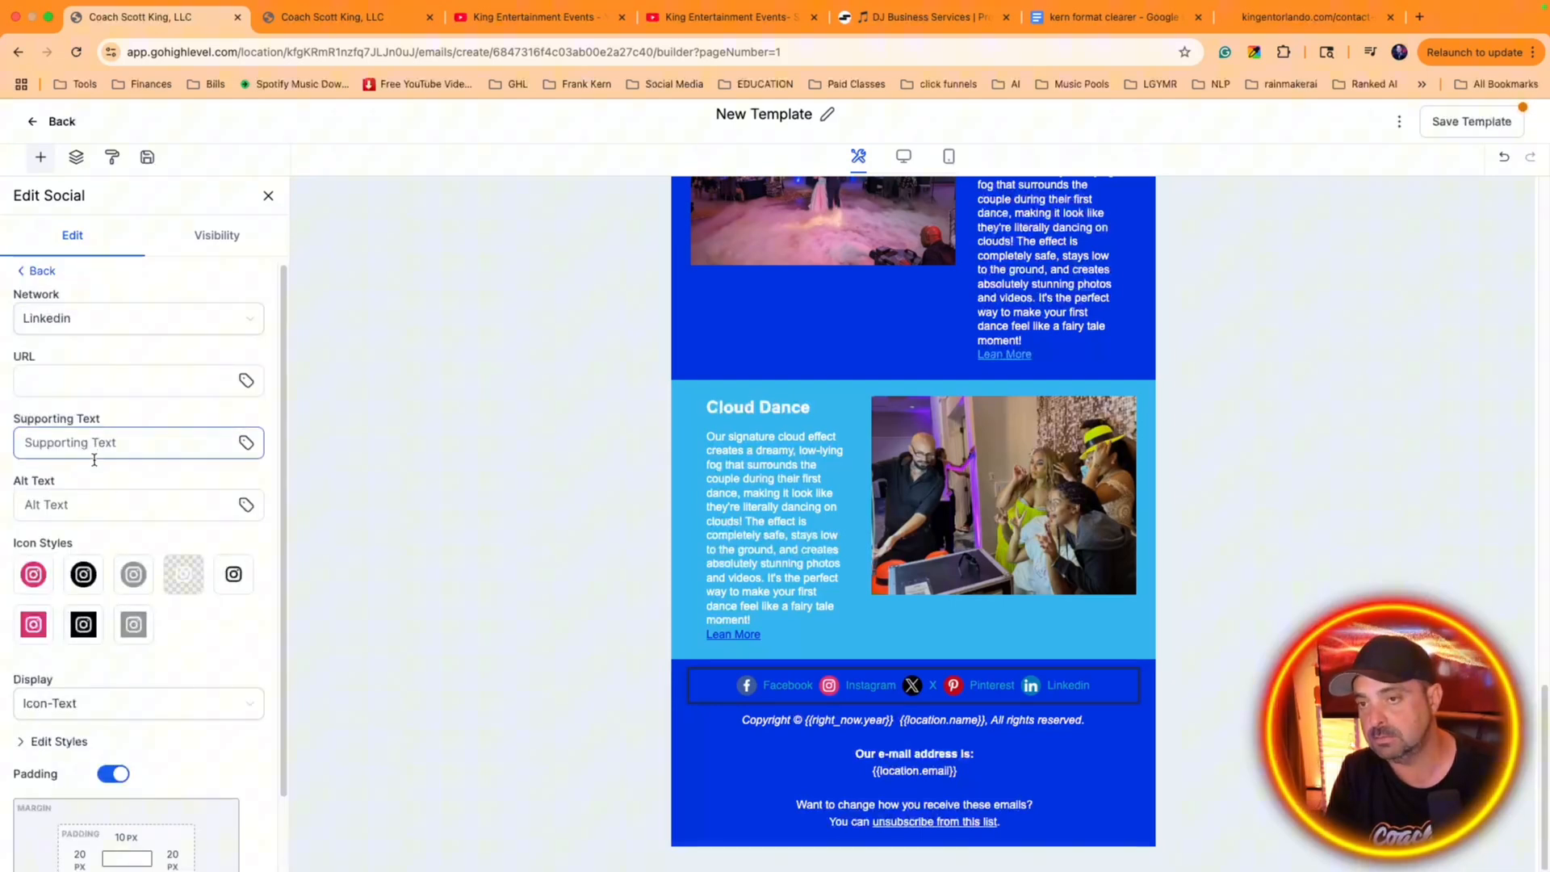
{"action": "left_click", "coordinate": [100, 323]}
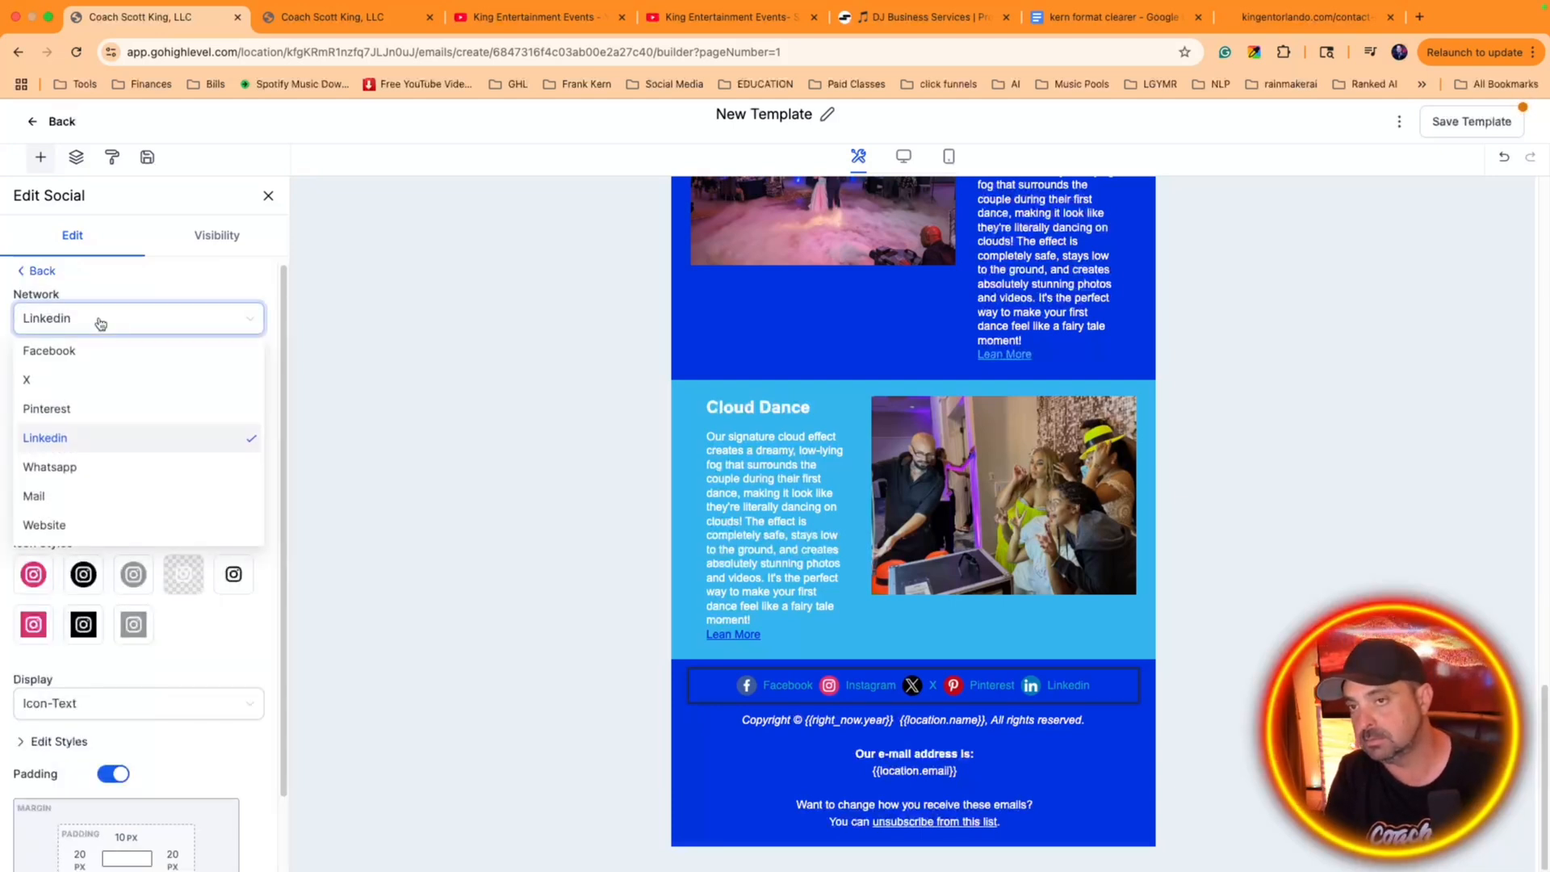
{"action": "scroll", "coordinate": [116, 467], "scroll_direction": "down", "scroll_amount": 3}
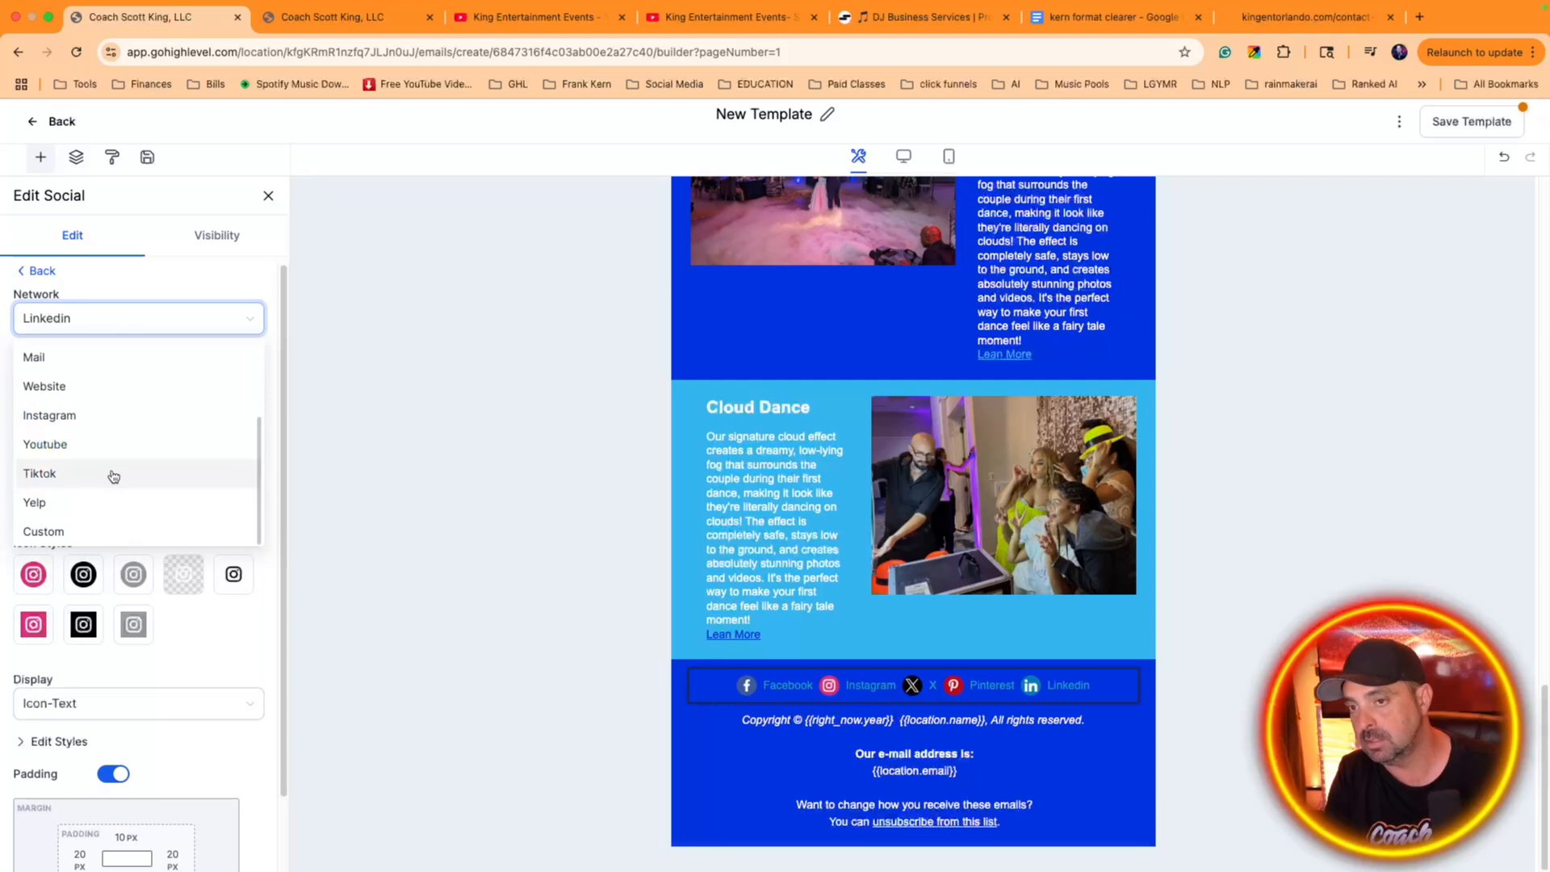
{"action": "left_click", "coordinate": [90, 387]}
{"action": "left_click", "coordinate": [73, 383]}
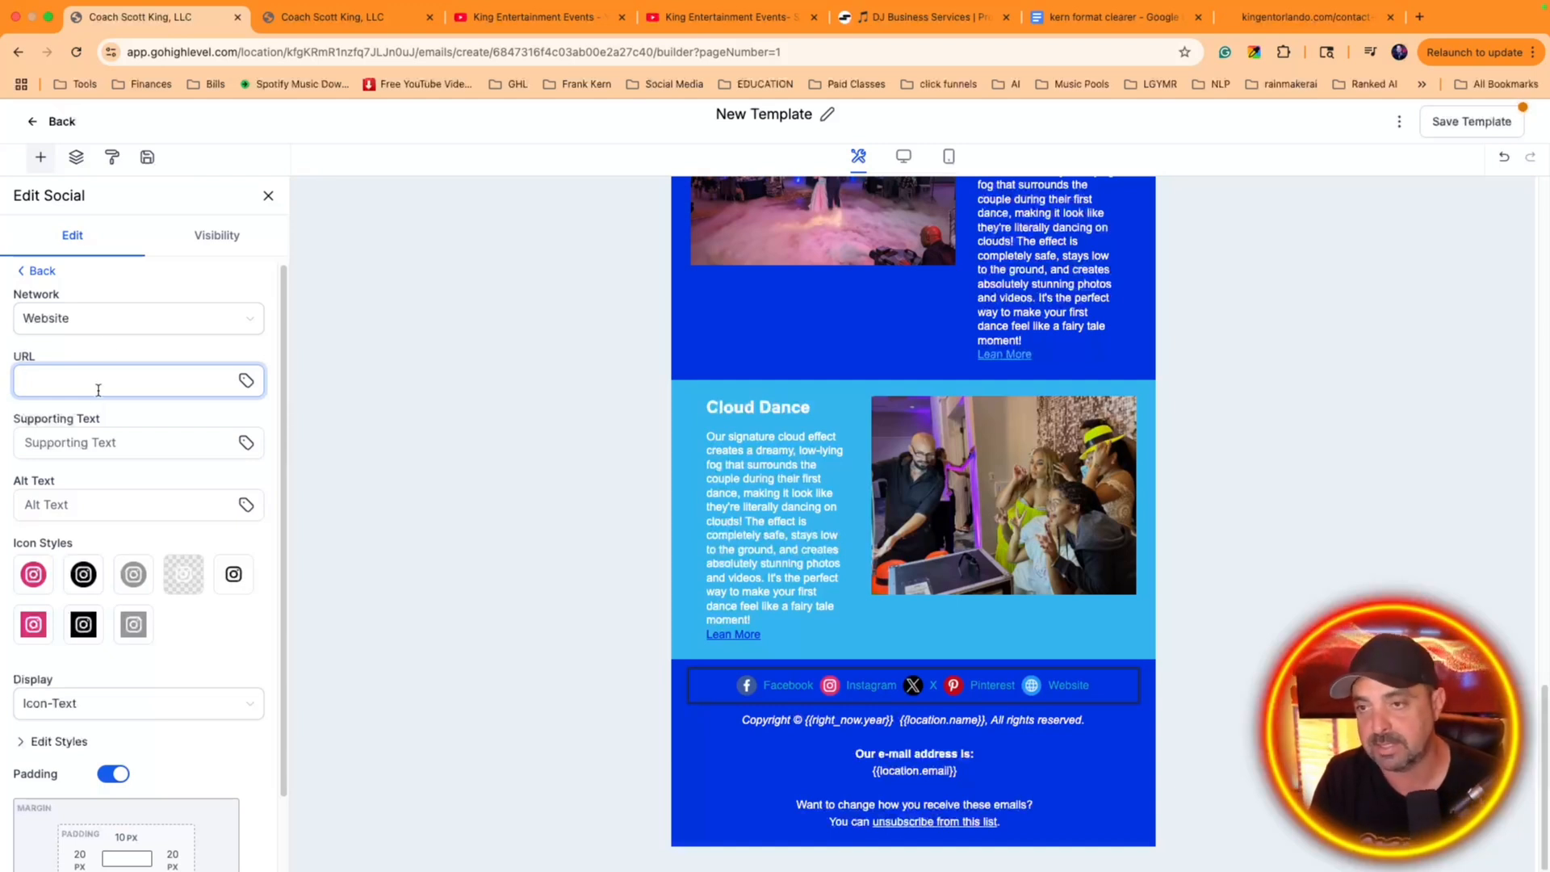
Switch the footer's Website social item to the Custom network and set its supporting text to "Mix Cloud"
{"action": "left_click", "coordinate": [104, 316]}
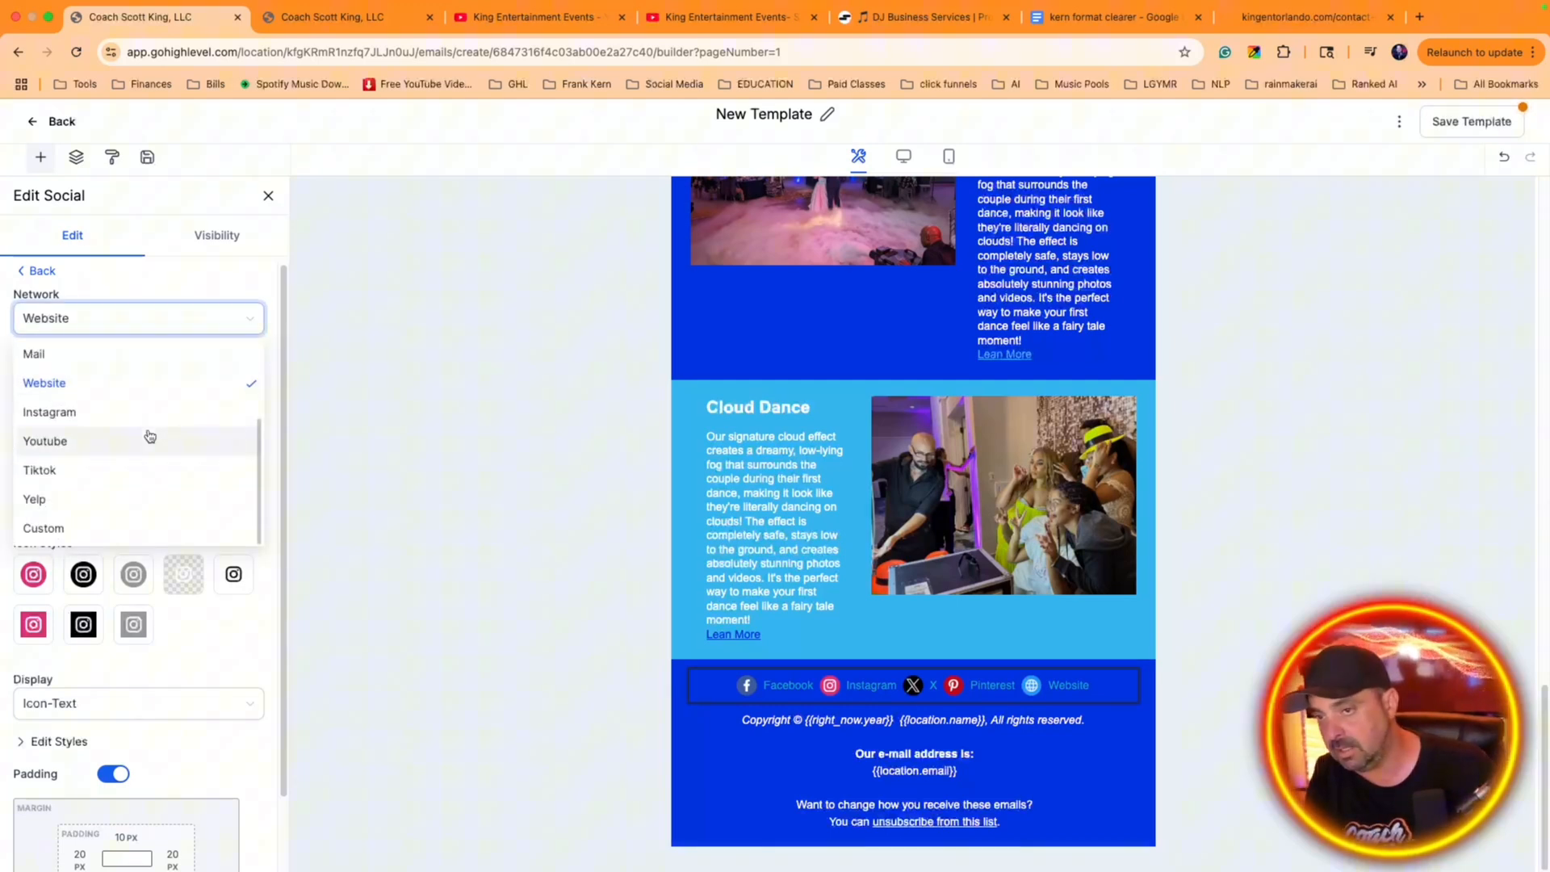
{"action": "left_click", "coordinate": [105, 529]}
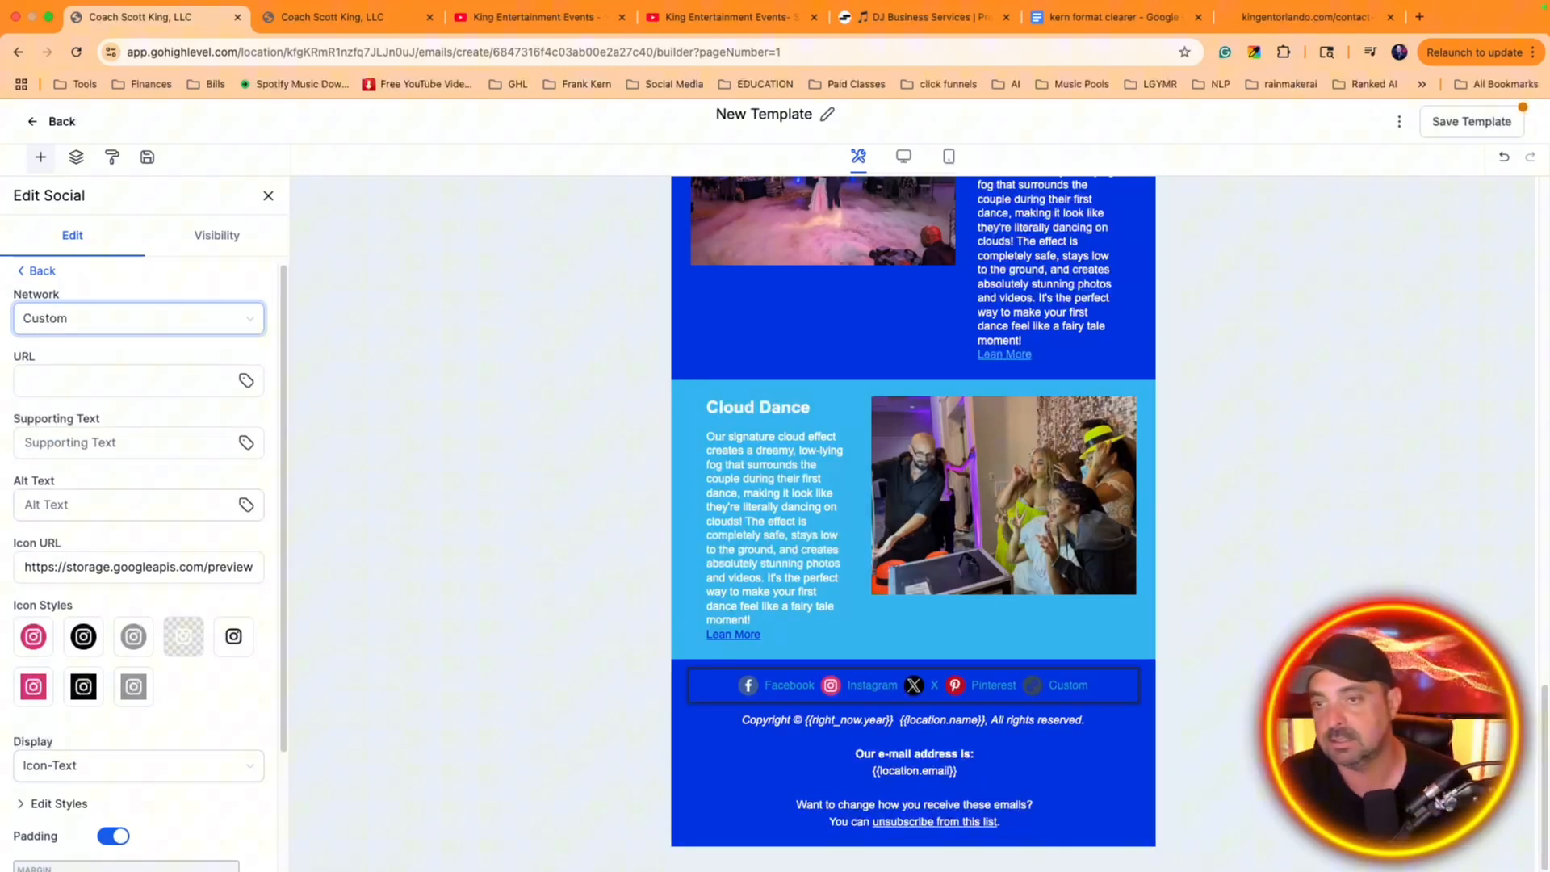
{"action": "left_click", "coordinate": [72, 376]}
{"action": "left_click", "coordinate": [91, 443]}
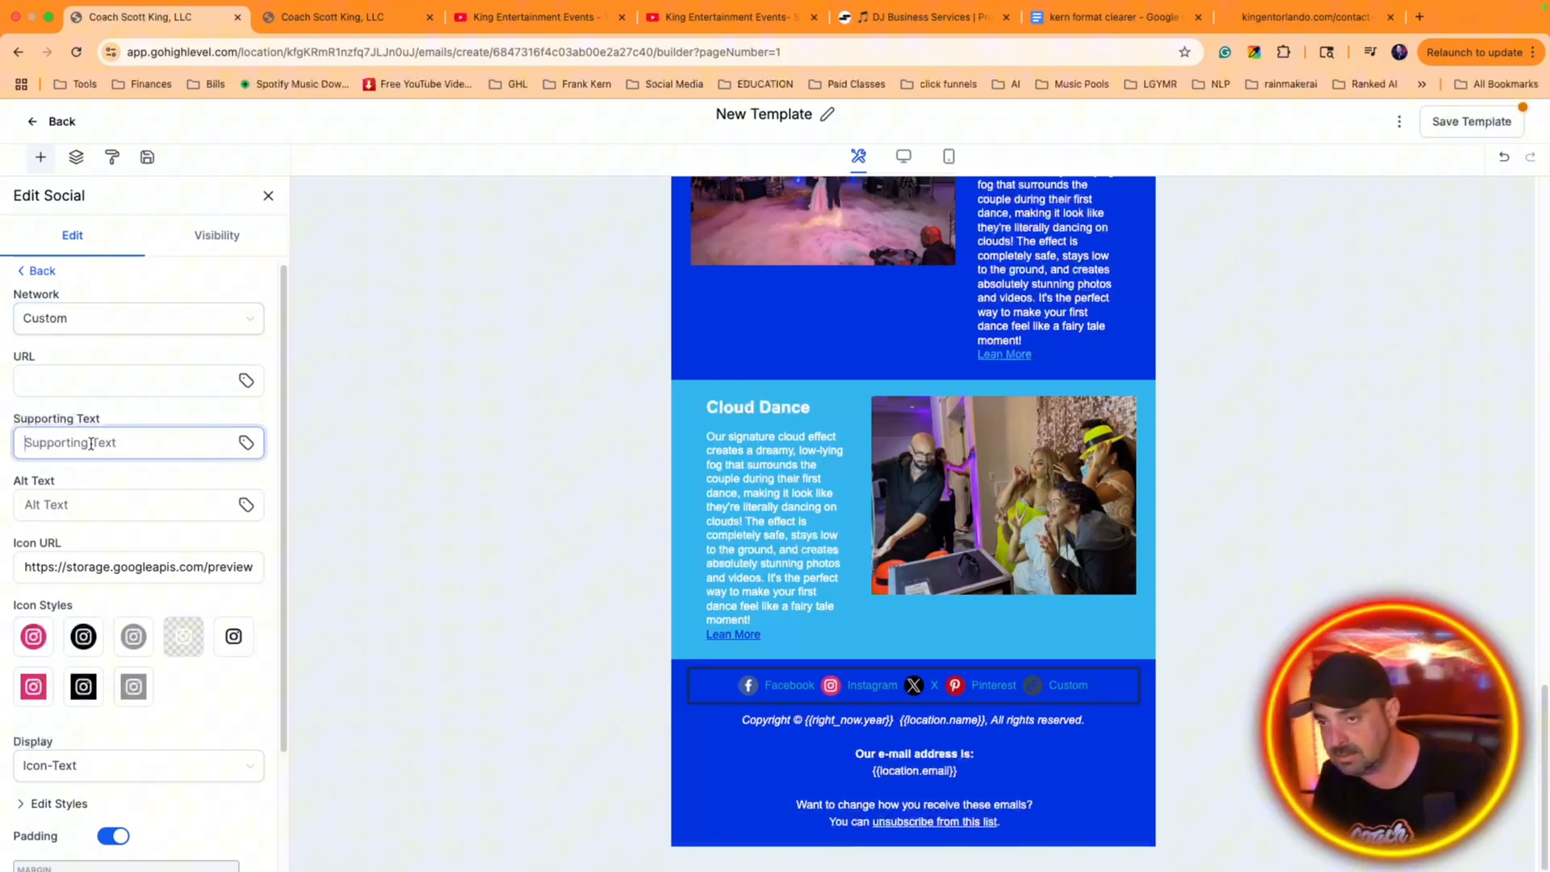
{"action": "type", "text": "Mix Cloud"}
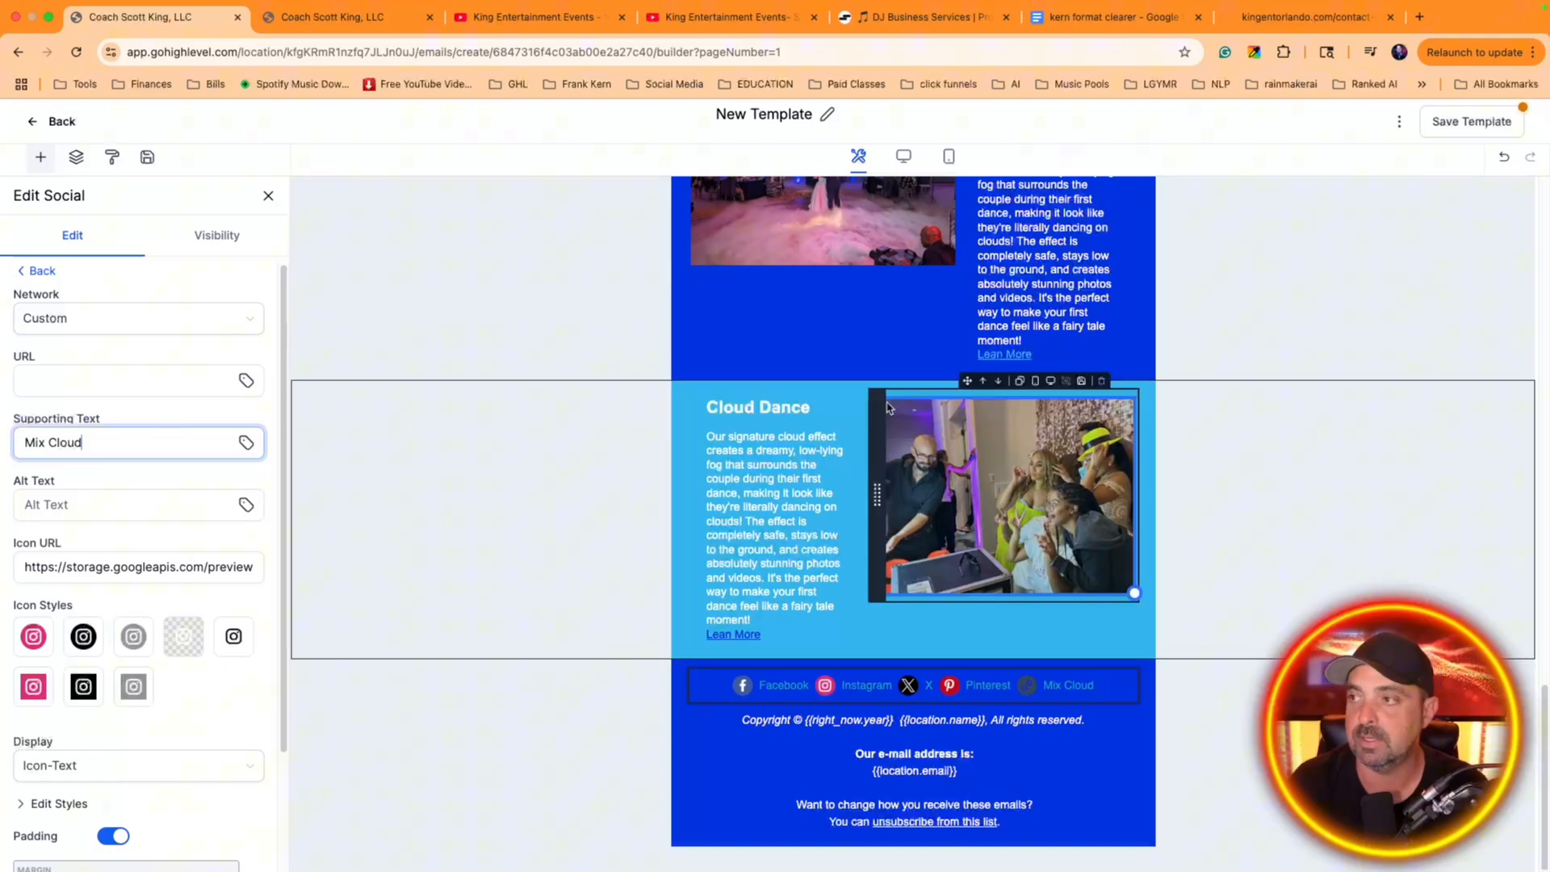
{"action": "scroll", "coordinate": [889, 429], "scroll_direction": "up", "scroll_amount": 20}
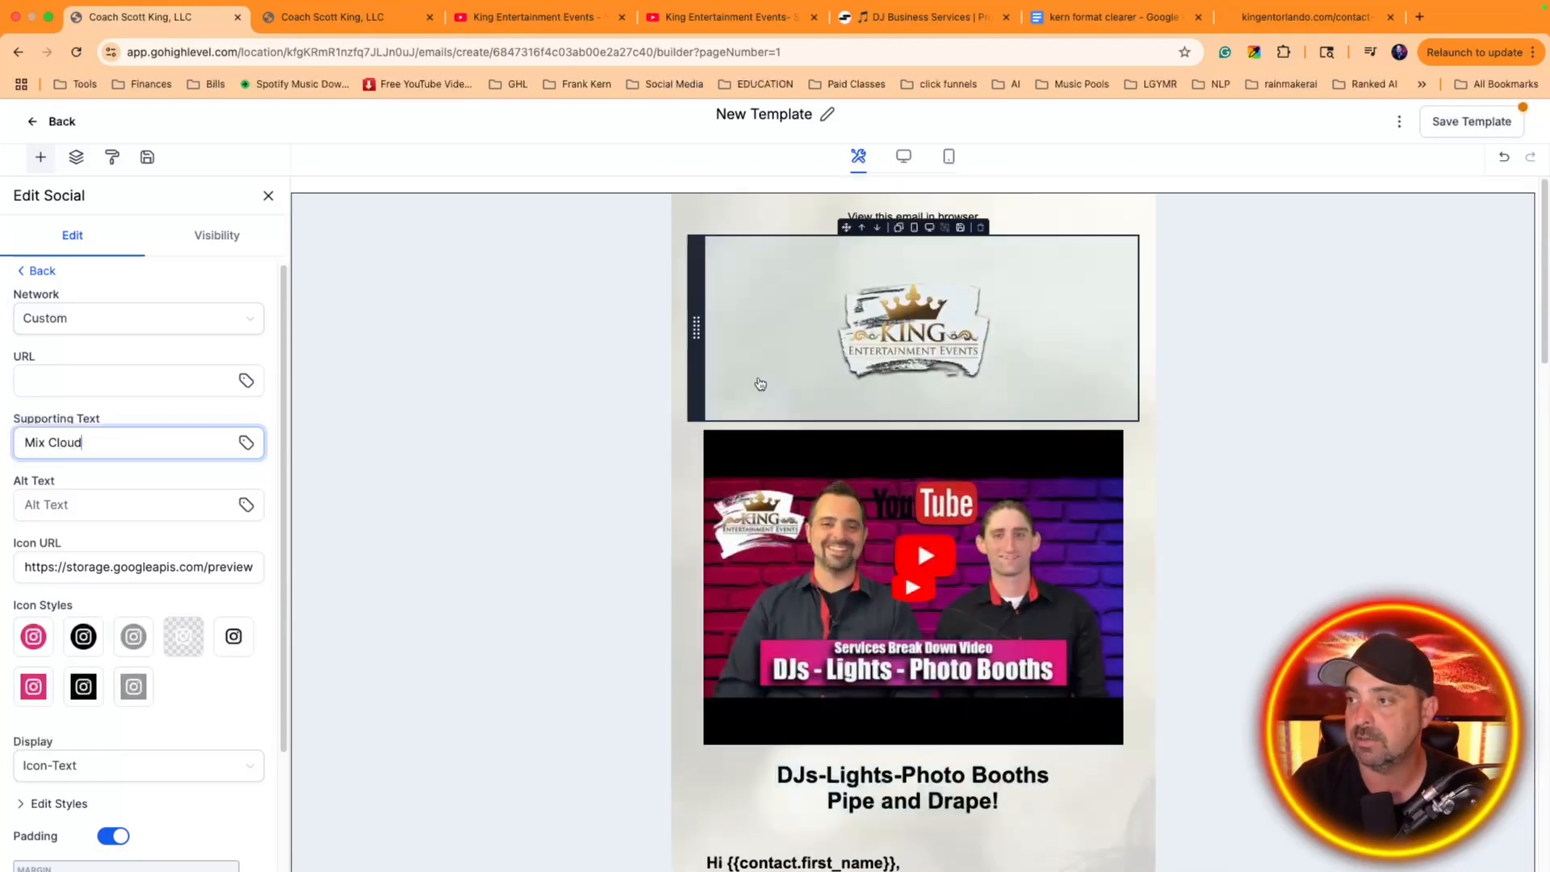
{"action": "left_click", "coordinate": [969, 442]}
{"action": "scroll", "coordinate": [969, 442], "scroll_direction": "down", "scroll_amount": 5}
{"action": "scroll", "coordinate": [971, 442], "scroll_direction": "down", "scroll_amount": 15}
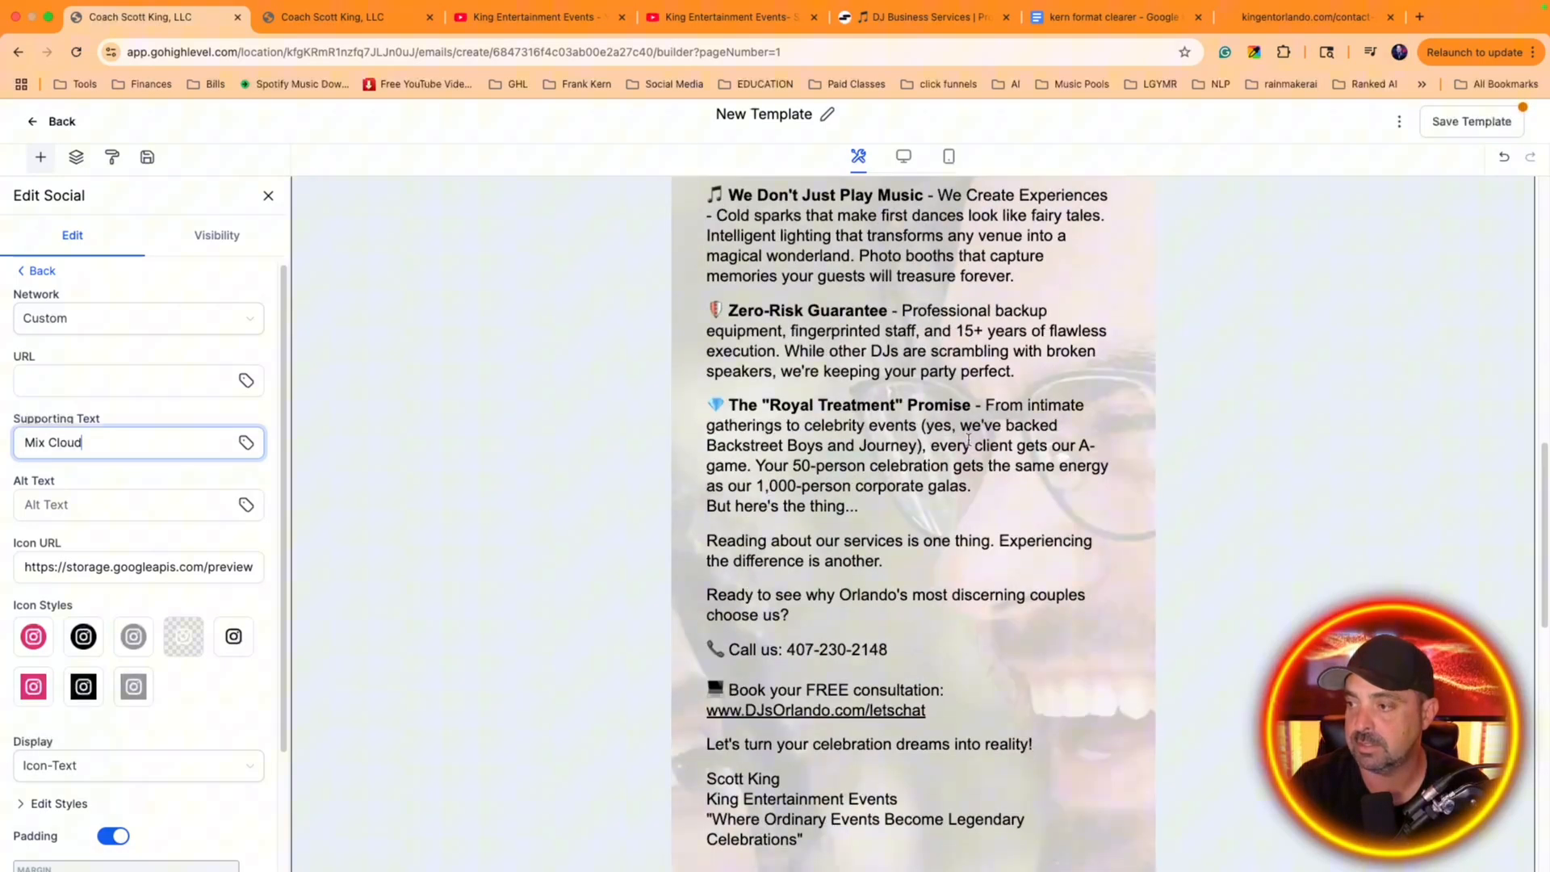